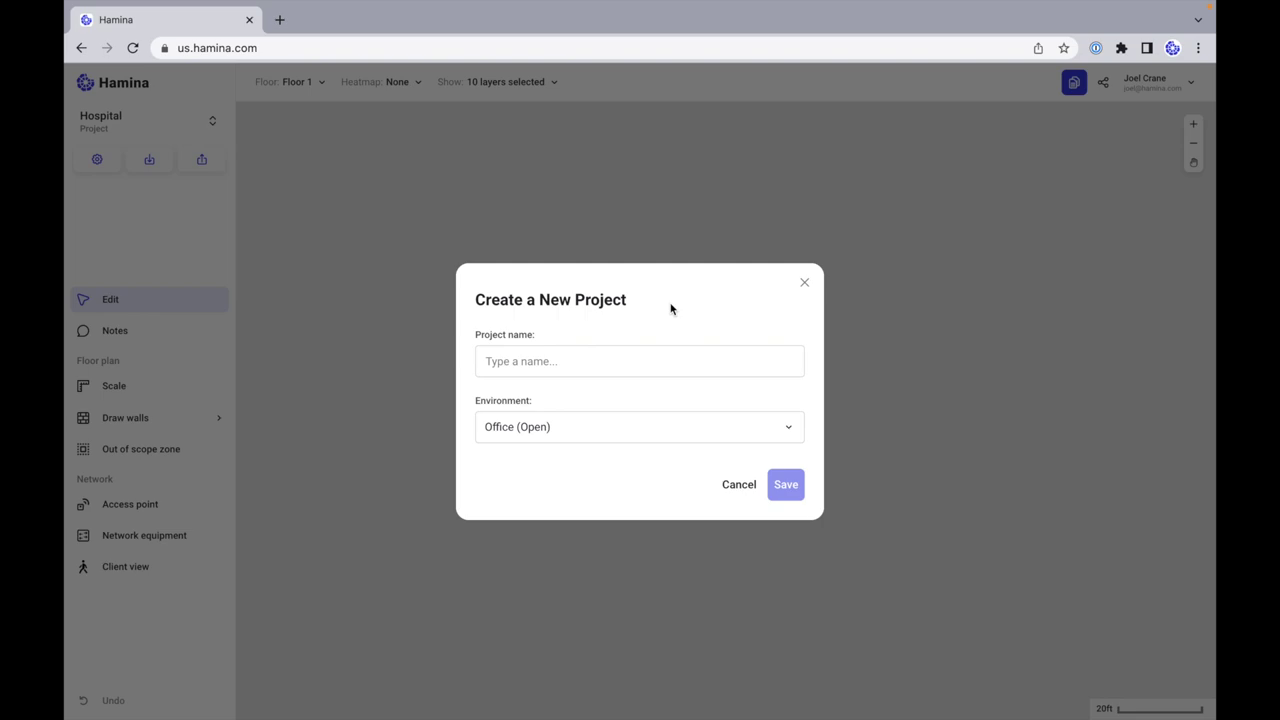
Step: Name the new project 'Hospital', choose Hospital as its environment, and save it
{"action": "left_click", "coordinate": [665, 364]}
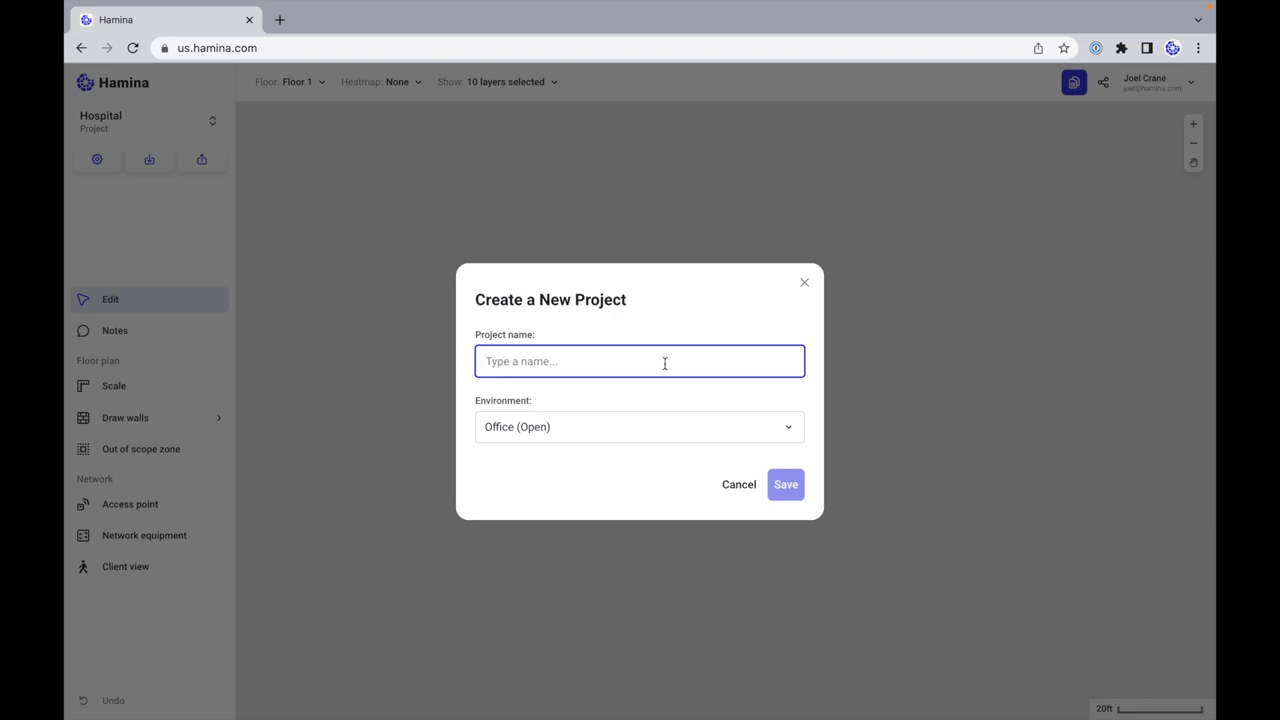
{"action": "type", "text": "Hospital"}
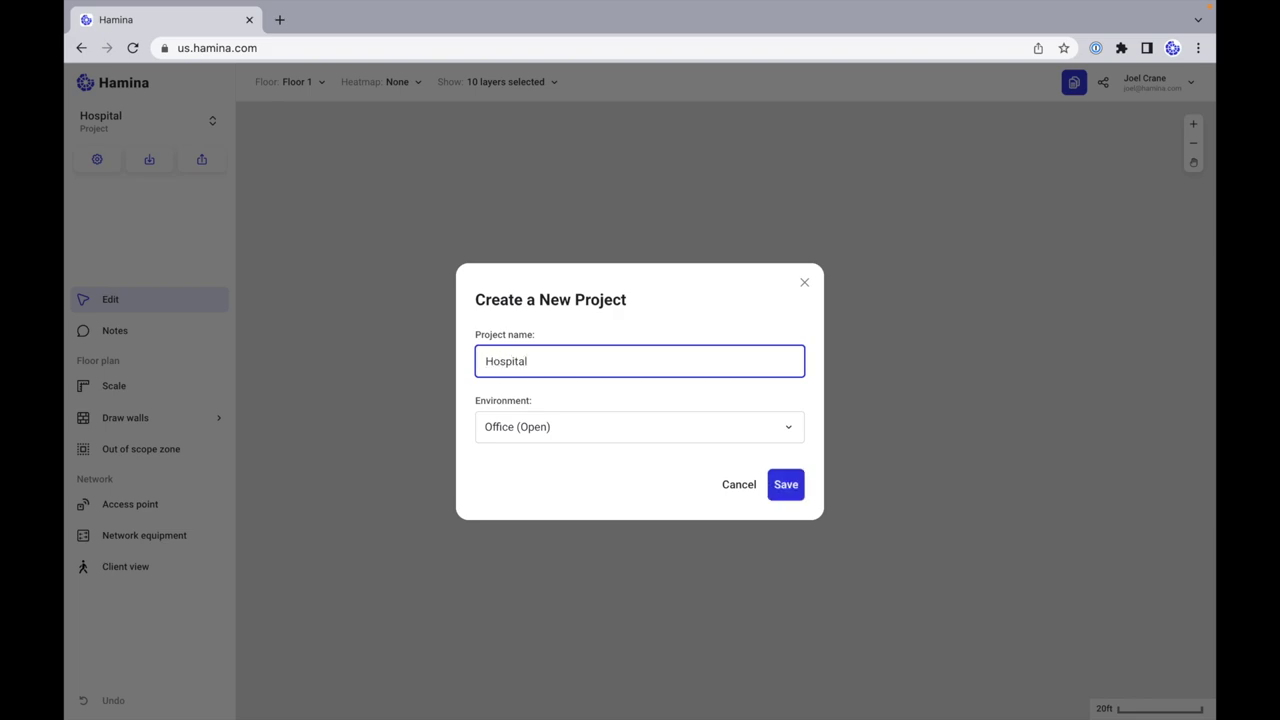
{"action": "left_click", "coordinate": [706, 437]}
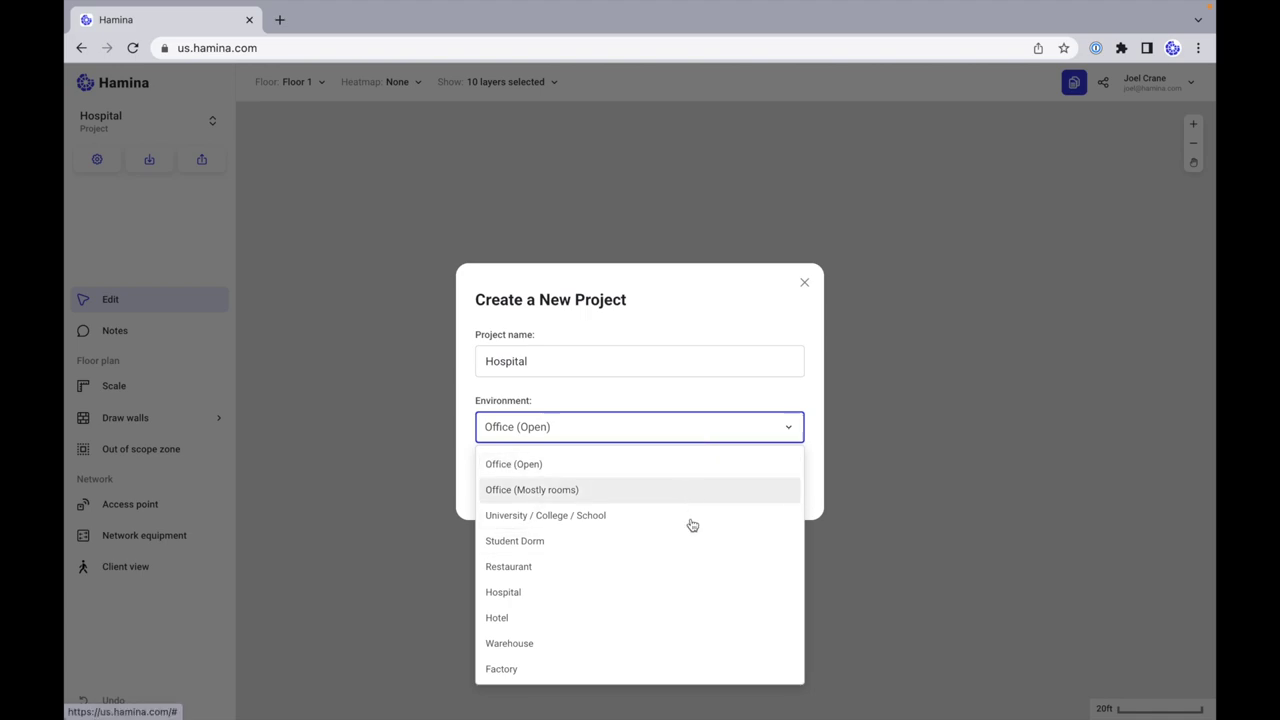
{"action": "left_click", "coordinate": [688, 596]}
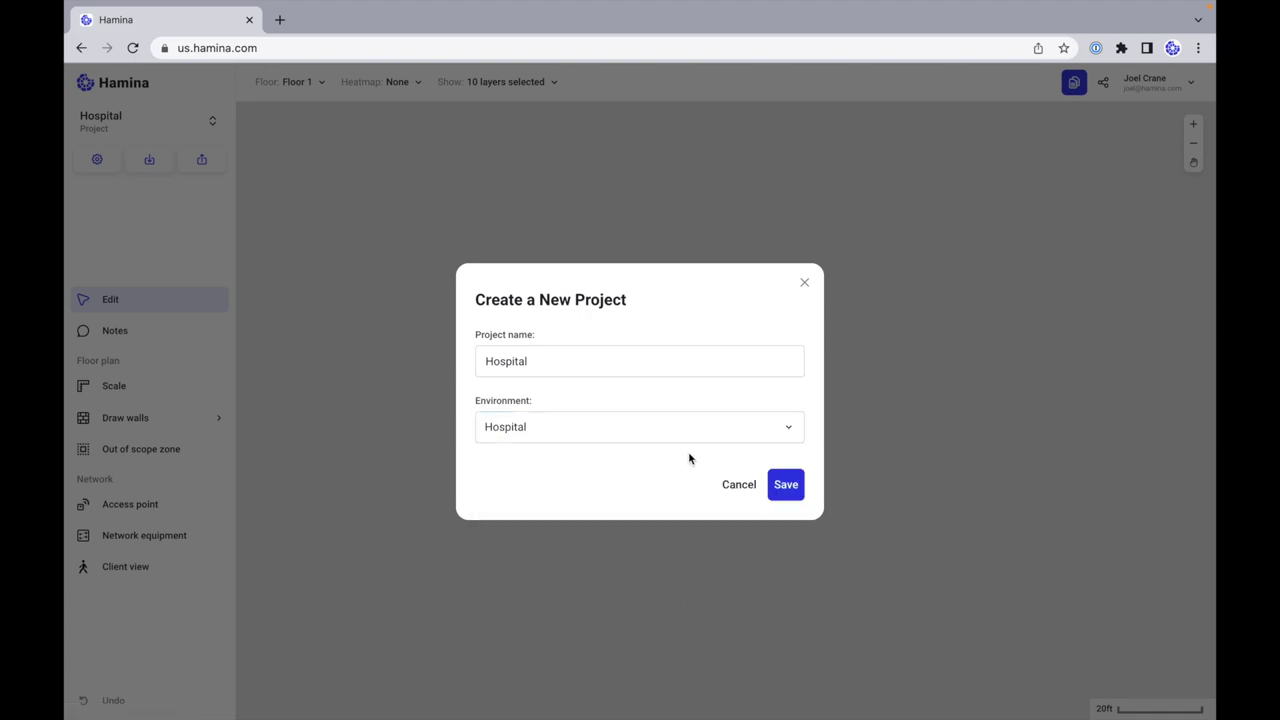
{"action": "left_click", "coordinate": [786, 484]}
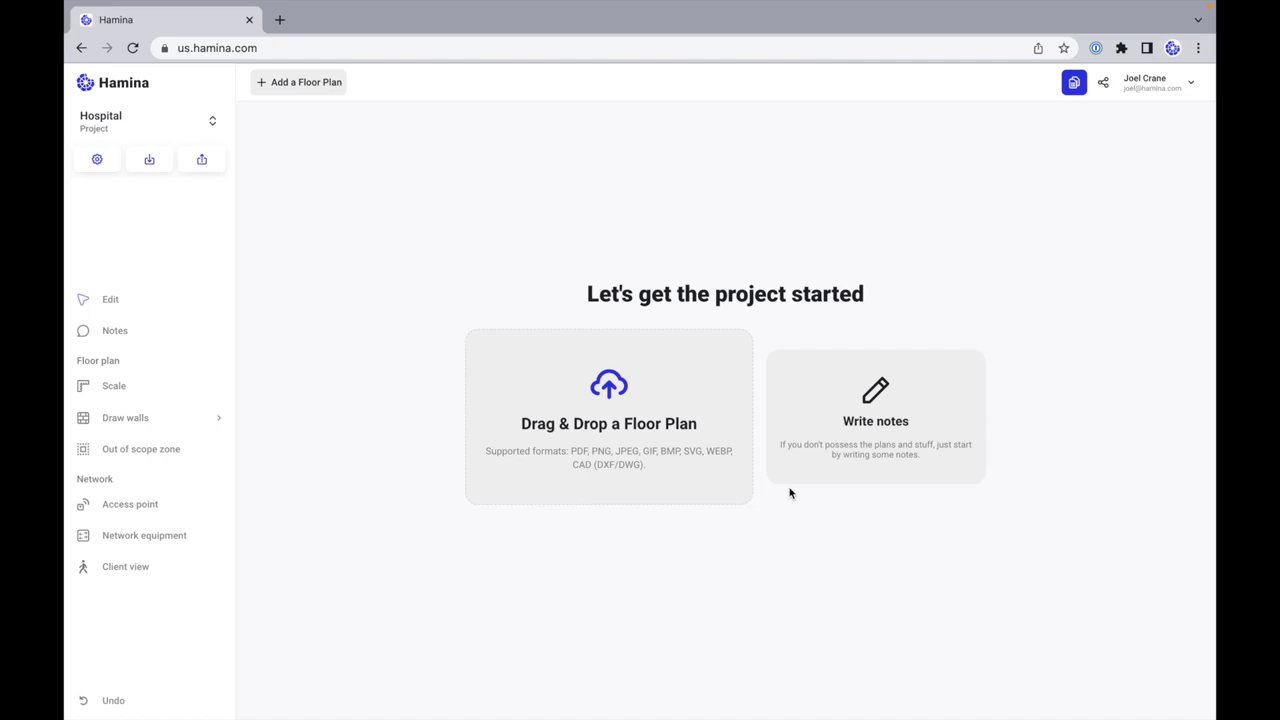
Step: Open and cancel the project notes, then drop Hospital.pdf in as the floor plan
{"action": "left_click", "coordinate": [806, 455]}
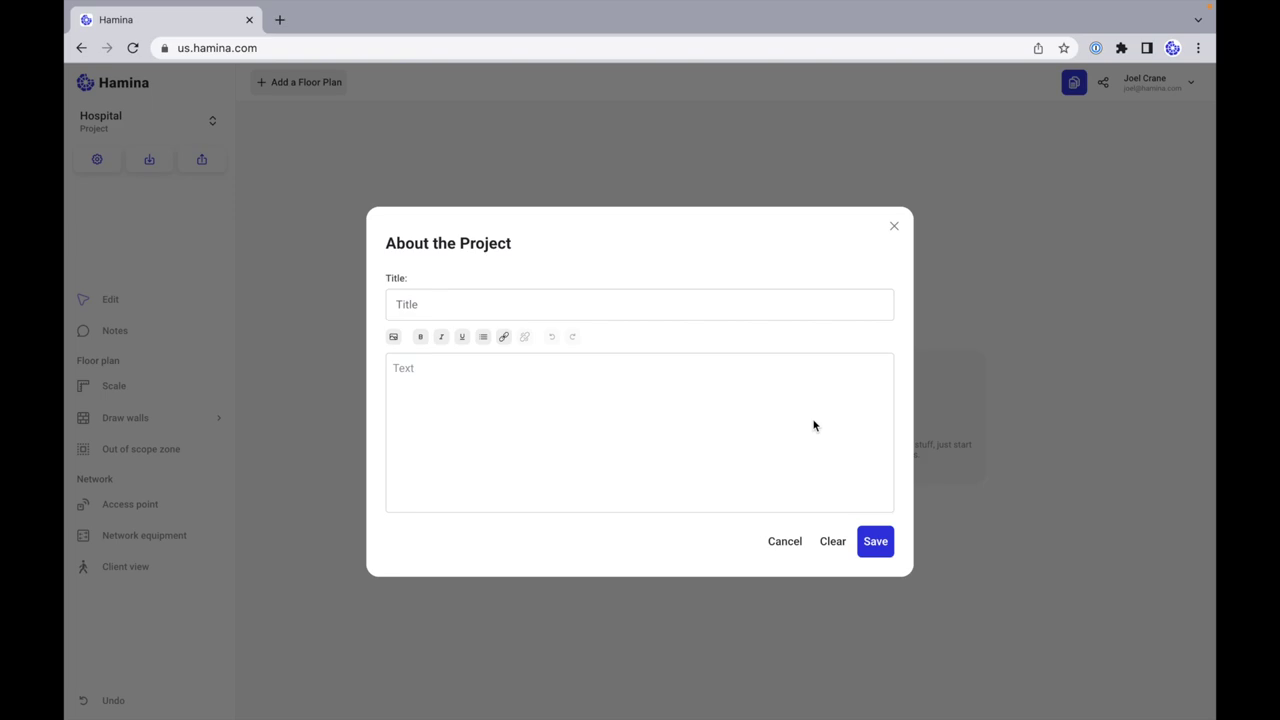
{"action": "left_click", "coordinate": [779, 548]}
{"action": "left_click", "coordinate": [650, 410]}
{"action": "left_click_drag", "start_coordinate": [266, 367], "coordinate": [566, 405]}
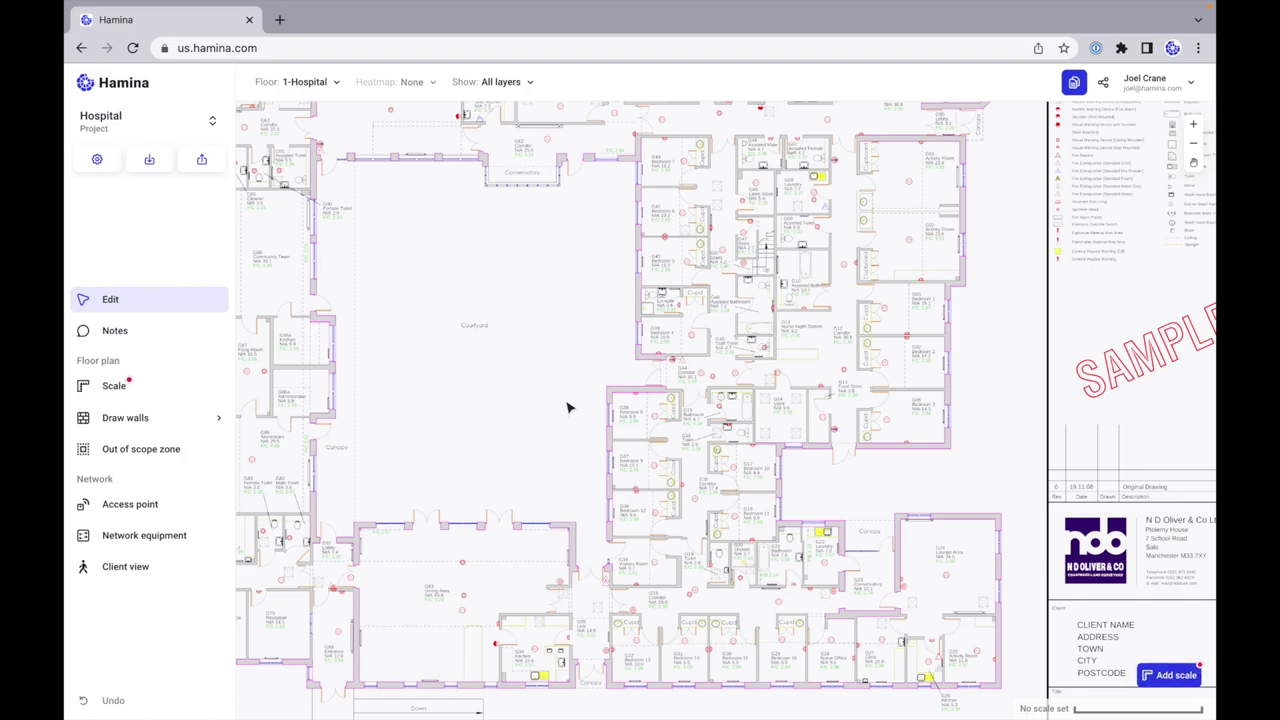
Step: Scroll and zoom the canvas onto the 0–10 m scale bar below the building
{"action": "scroll", "coordinate": [535, 418], "scroll_direction": "down", "scroll_amount": 3}
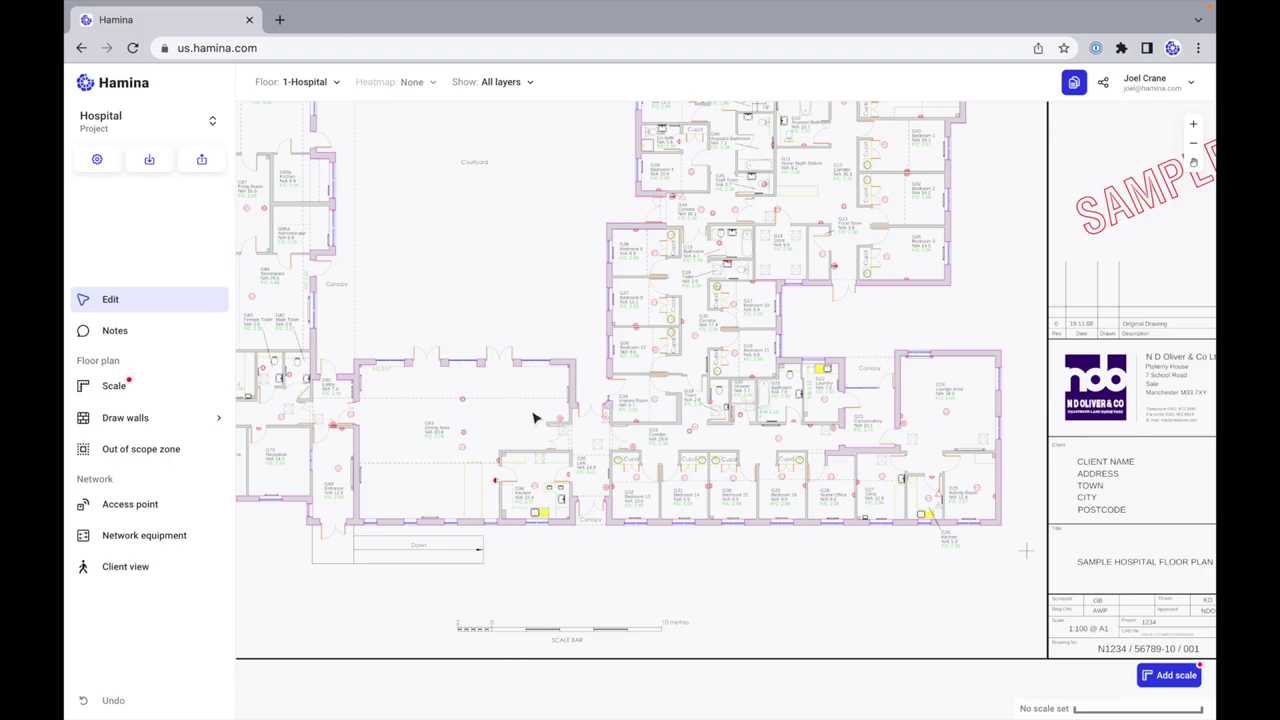
{"action": "scroll", "coordinate": [535, 418], "scroll_direction": "left", "scroll_amount": 1}
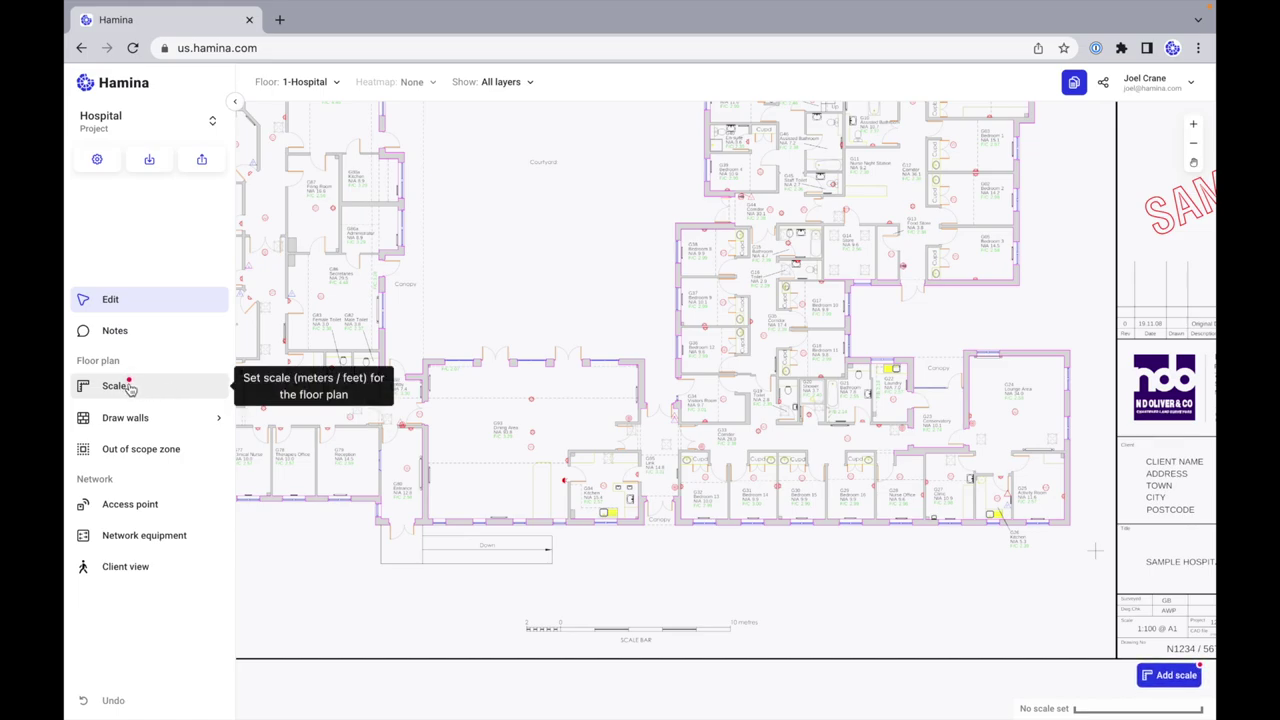
{"action": "scroll", "coordinate": [1125, 670], "scroll_direction": "down", "scroll_amount": 1}
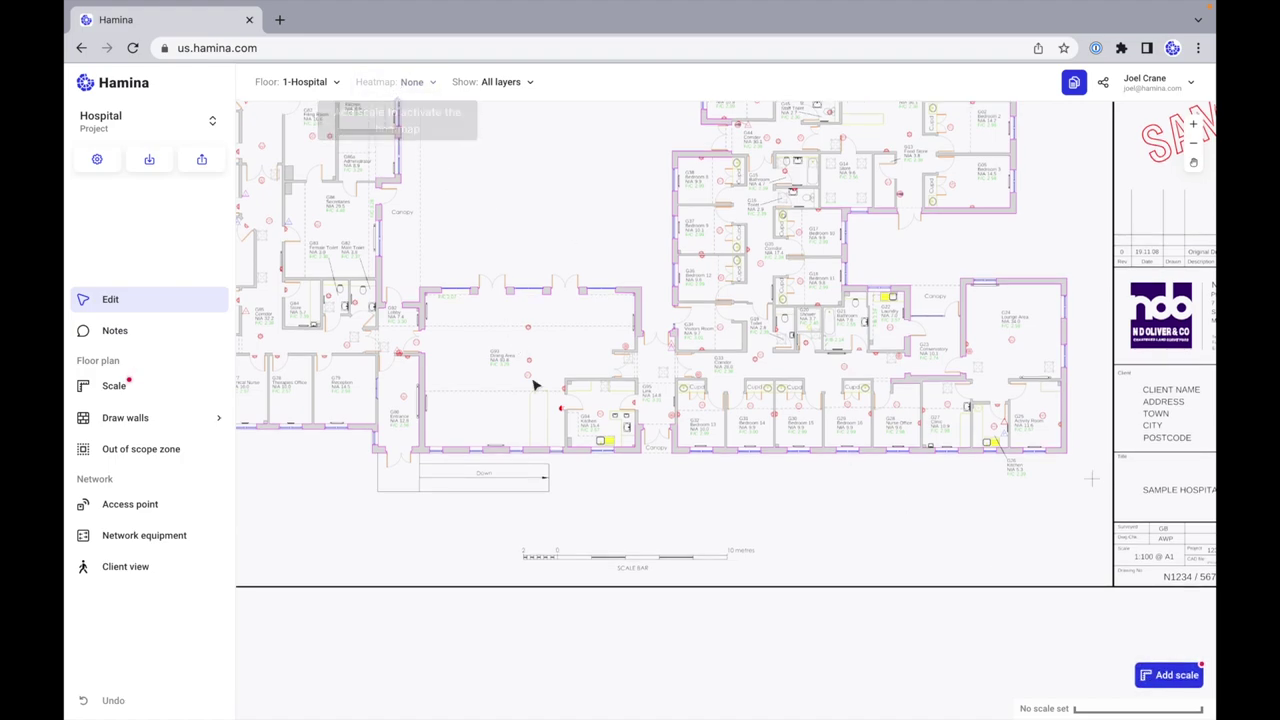
{"action": "scroll", "coordinate": [657, 540], "scroll_direction": "up", "scroll_amount": 2}
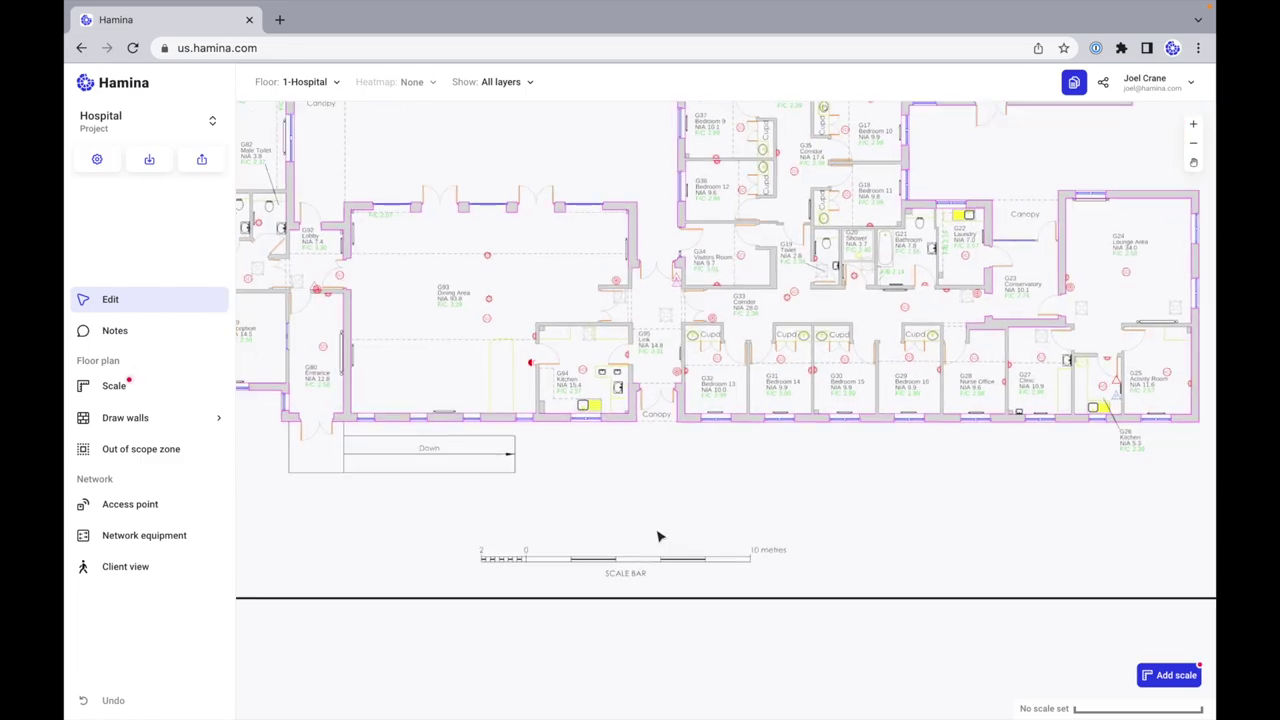
{"action": "scroll", "coordinate": [659, 537], "scroll_direction": "up", "scroll_amount": 3}
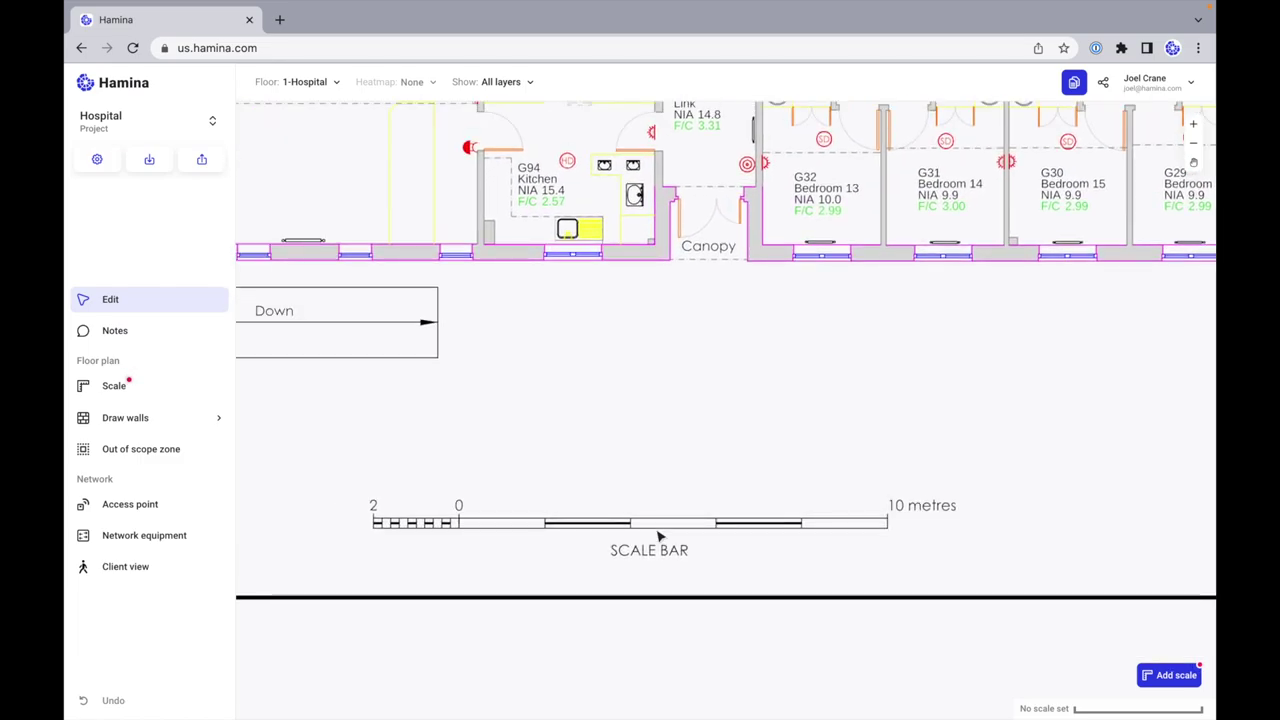
Step: Trace a scale reference line from 0 to 10 on the scale bar and switch units to metres
{"action": "left_click", "coordinate": [118, 390]}
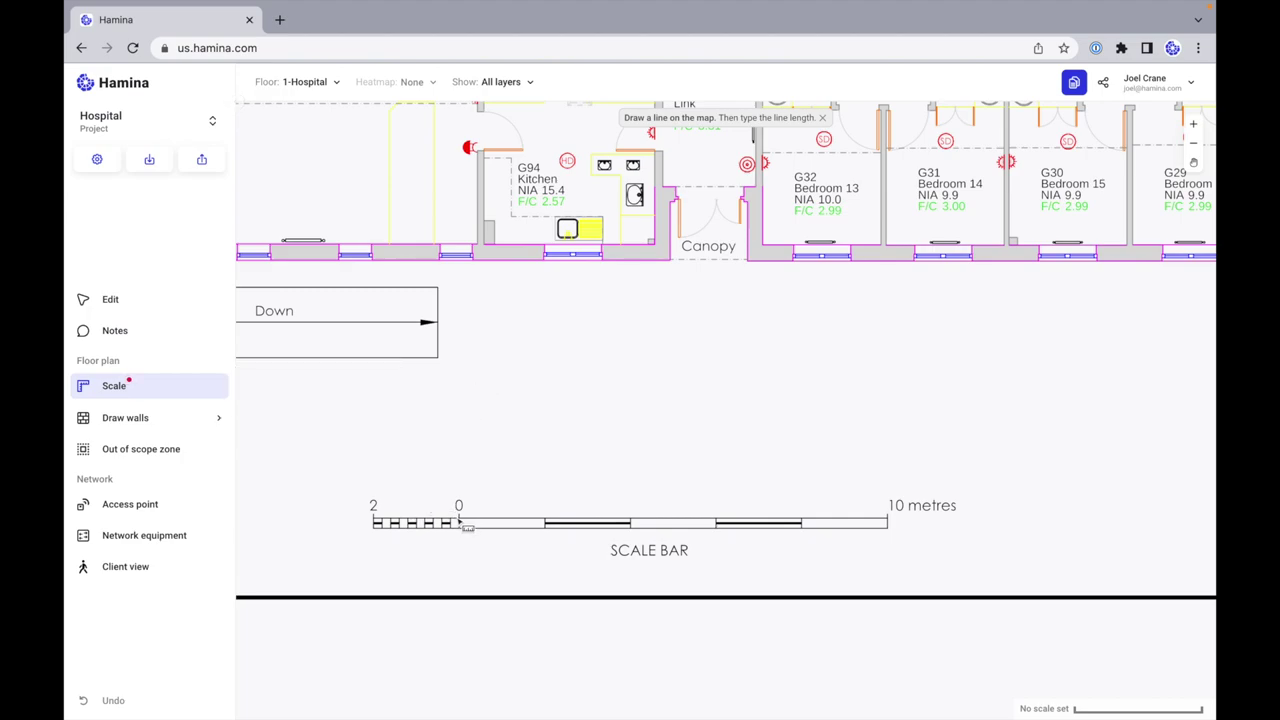
{"action": "mouse_move", "coordinate": [459, 520]}
{"action": "left_mouse_down"}
{"action": "mouse_move", "coordinate": [583, 434]}
{"action": "mouse_move", "coordinate": [890, 520]}
{"action": "left_mouse_up"}
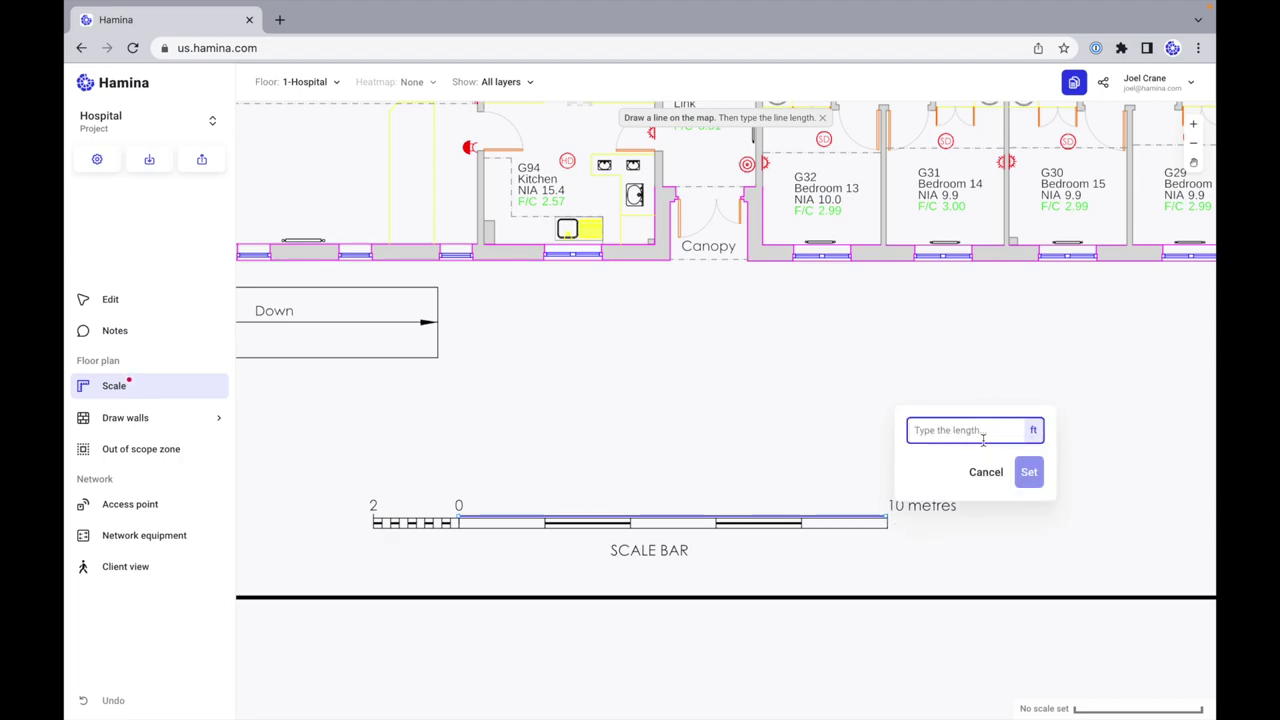
{"action": "scroll", "coordinate": [917, 520], "scroll_direction": "up", "scroll_amount": 2}
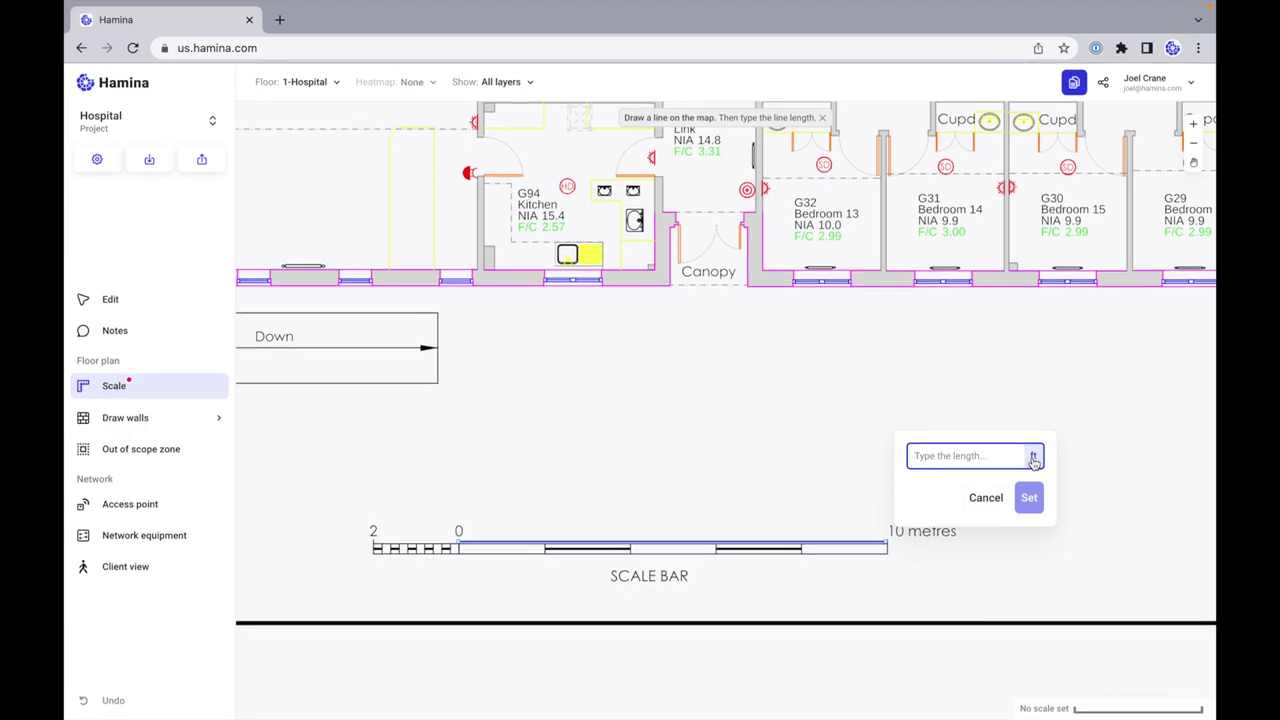
{"action": "left_click", "coordinate": [1034, 457]}
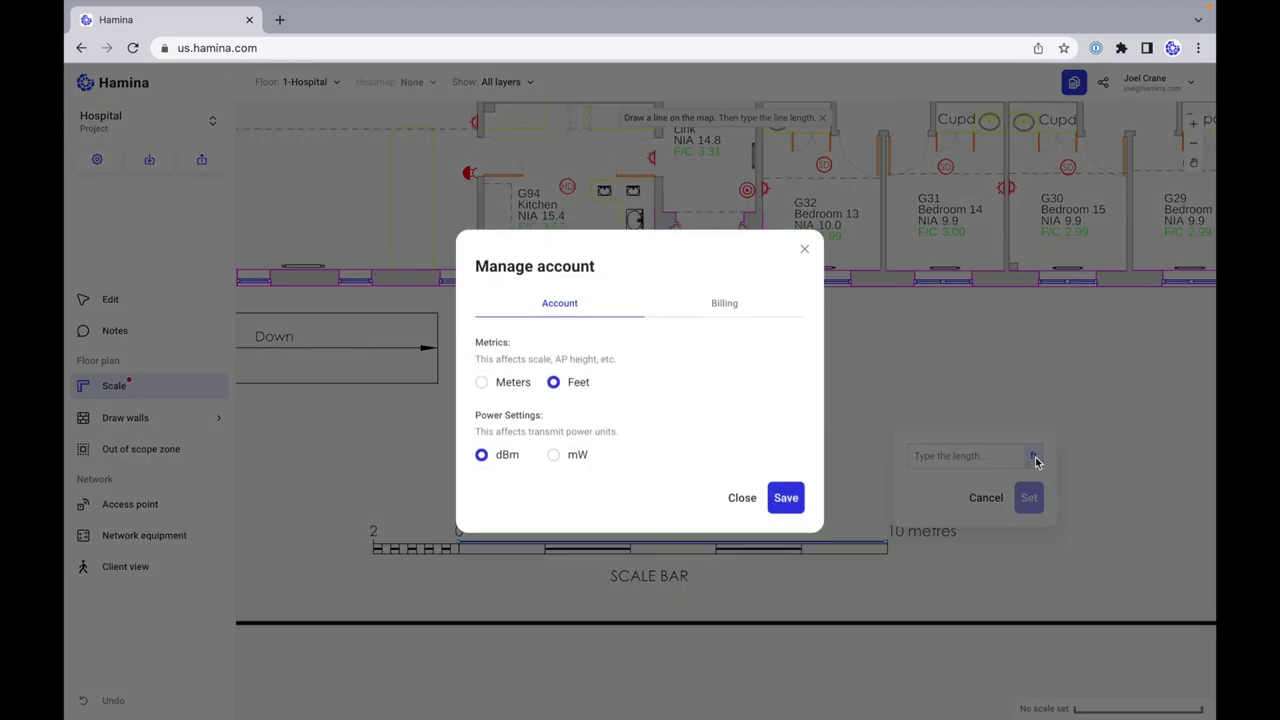
{"action": "left_click", "coordinate": [502, 396]}
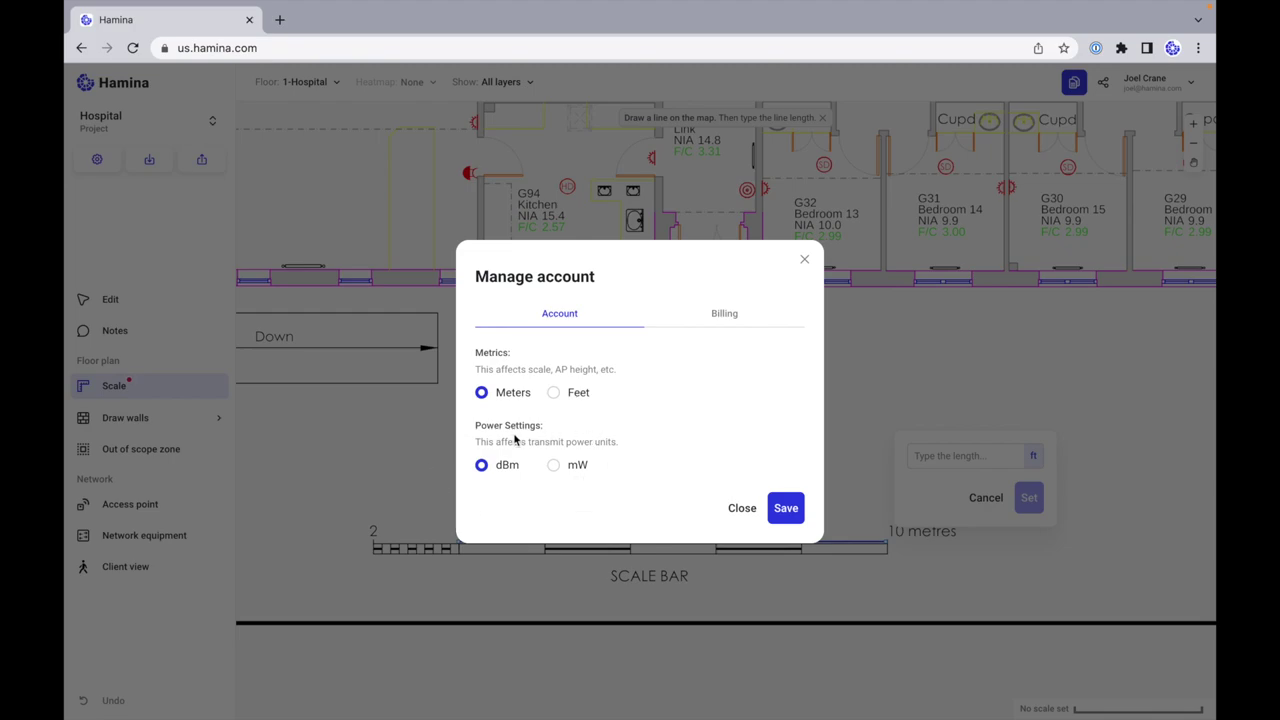
{"action": "left_click", "coordinate": [786, 508]}
Step: Set the reference line's length to 10 m to apply the plan scale
{"action": "left_click", "coordinate": [963, 458]}
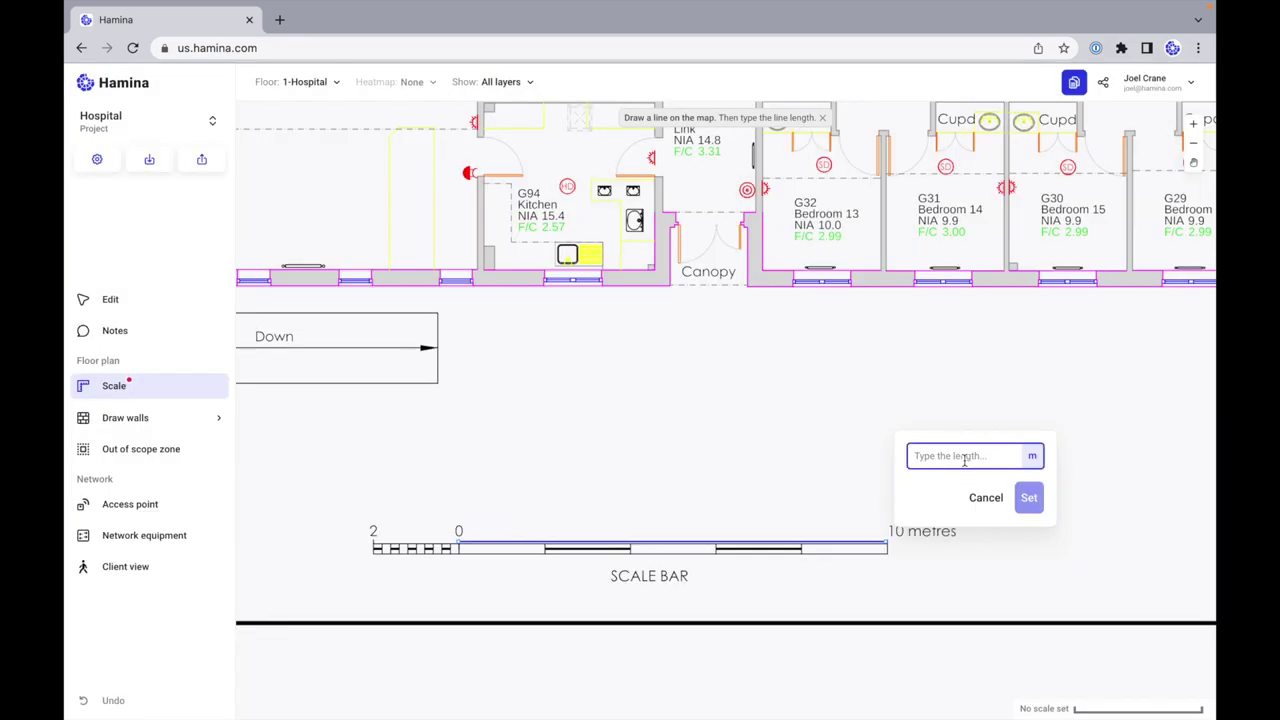
{"action": "type", "text": "19"}
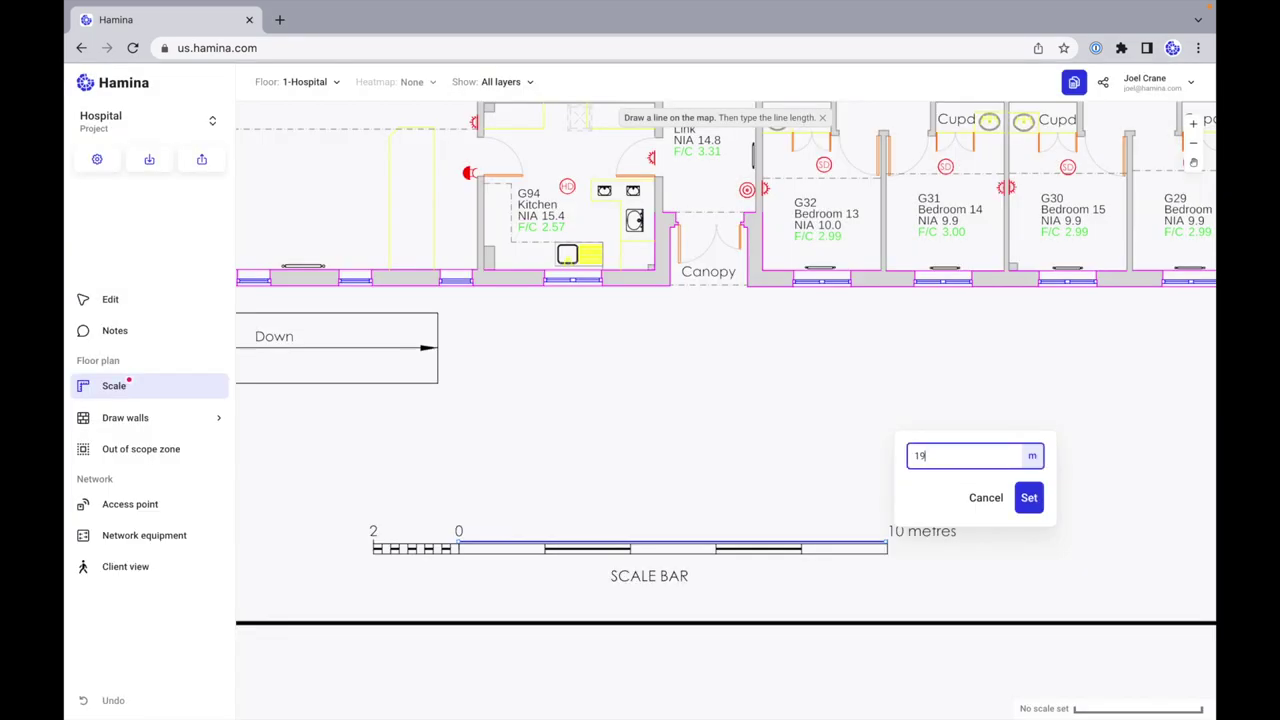
{"action": "type", "text": "0"}
{"action": "left_click", "coordinate": [1028, 498]}
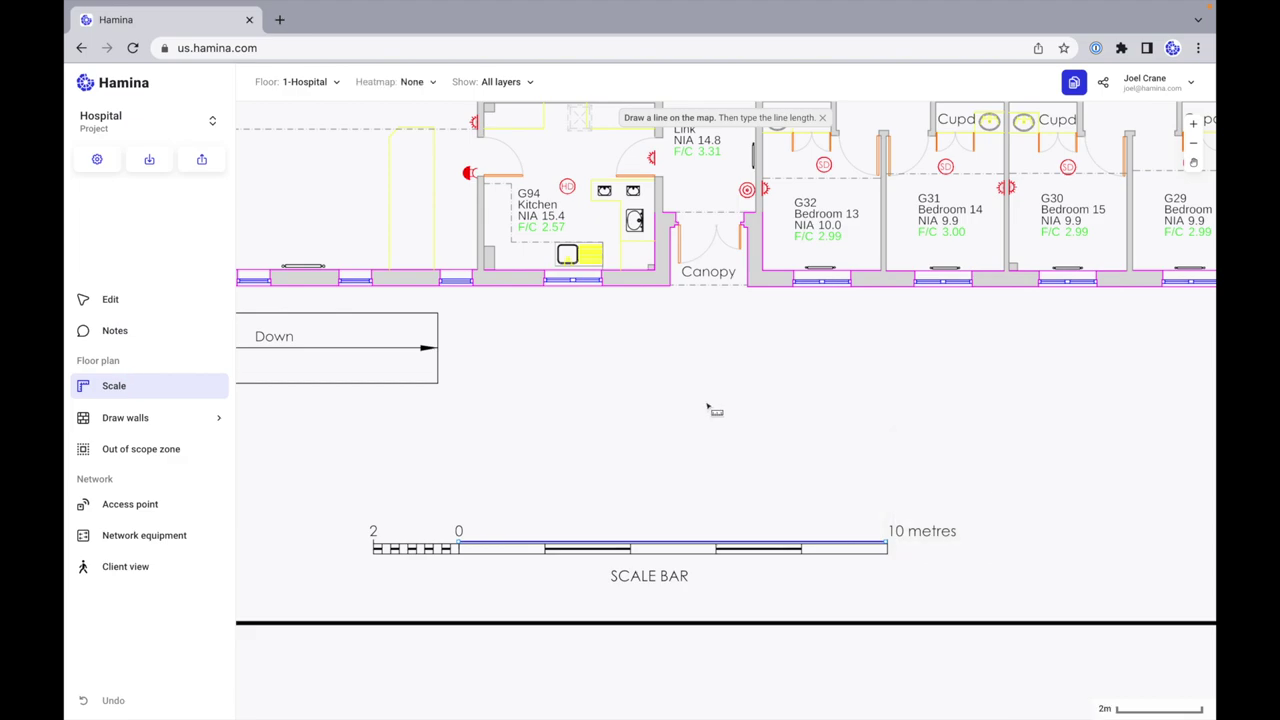
{"action": "scroll", "coordinate": [660, 364], "scroll_direction": "up", "scroll_amount": 2}
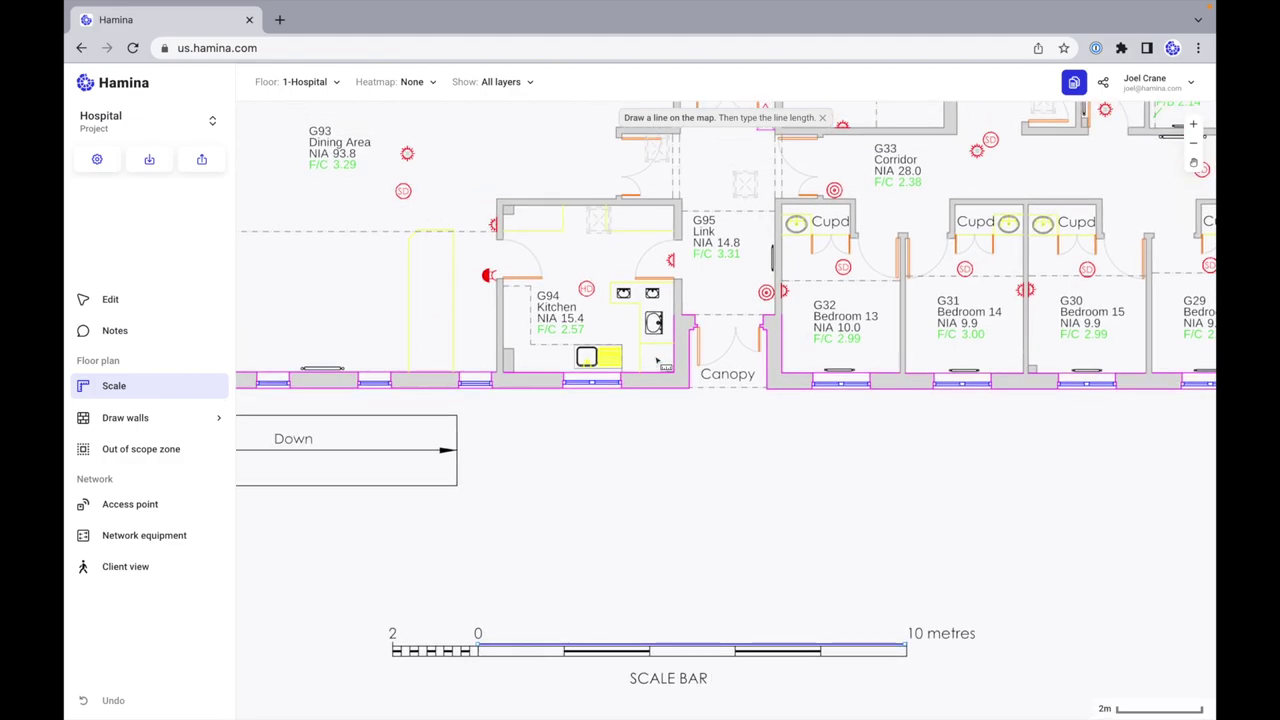
{"action": "scroll", "coordinate": [652, 380], "scroll_direction": "down", "scroll_amount": 5}
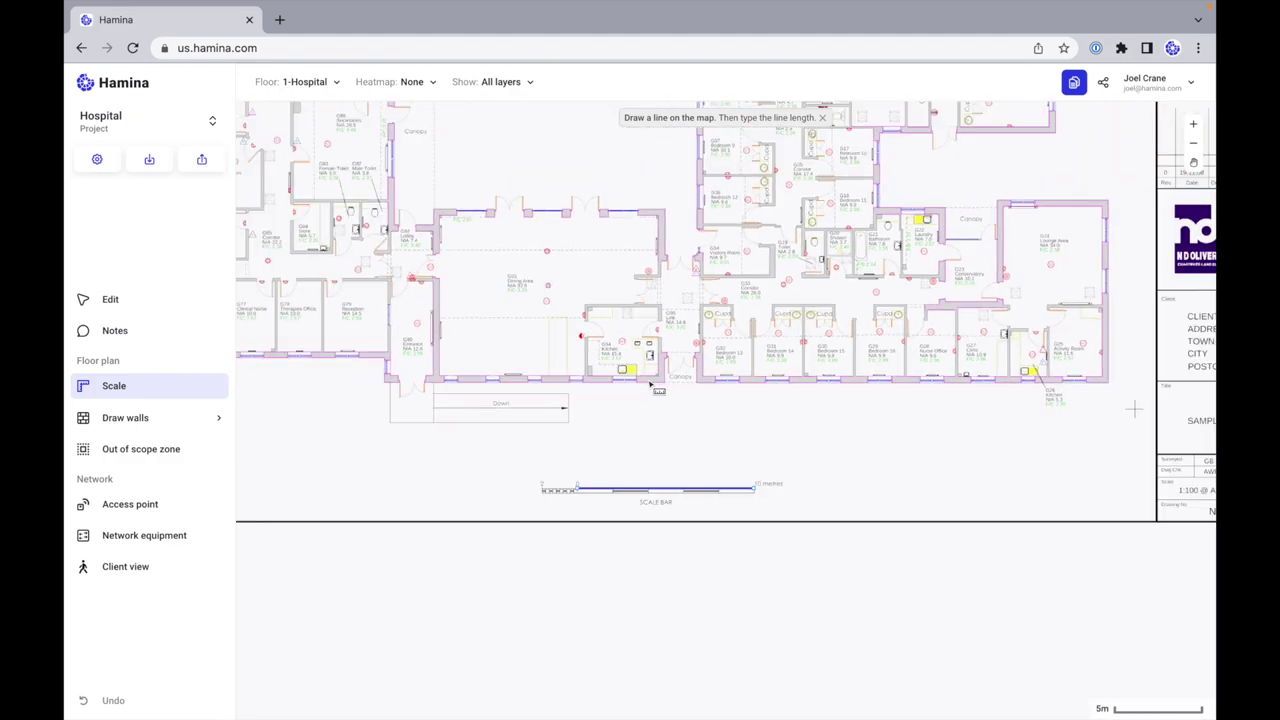
{"action": "scroll", "coordinate": [650, 385], "scroll_direction": "down", "scroll_amount": 2}
{"action": "scroll", "coordinate": [650, 385], "scroll_direction": "up", "scroll_amount": 5}
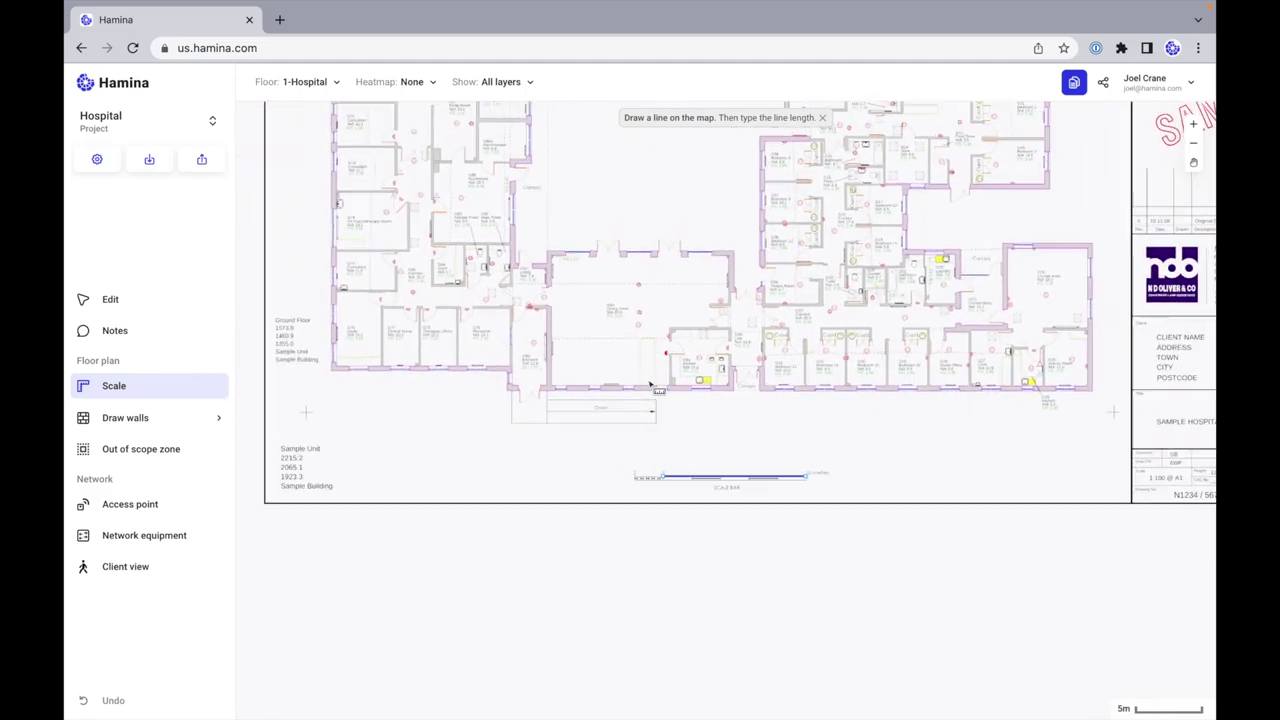
{"action": "scroll", "coordinate": [650, 385], "scroll_direction": "down", "scroll_amount": 4}
{"action": "scroll", "coordinate": [650, 385], "scroll_direction": "up", "scroll_amount": 4}
{"action": "scroll", "coordinate": [650, 385], "scroll_direction": "down", "scroll_amount": 1}
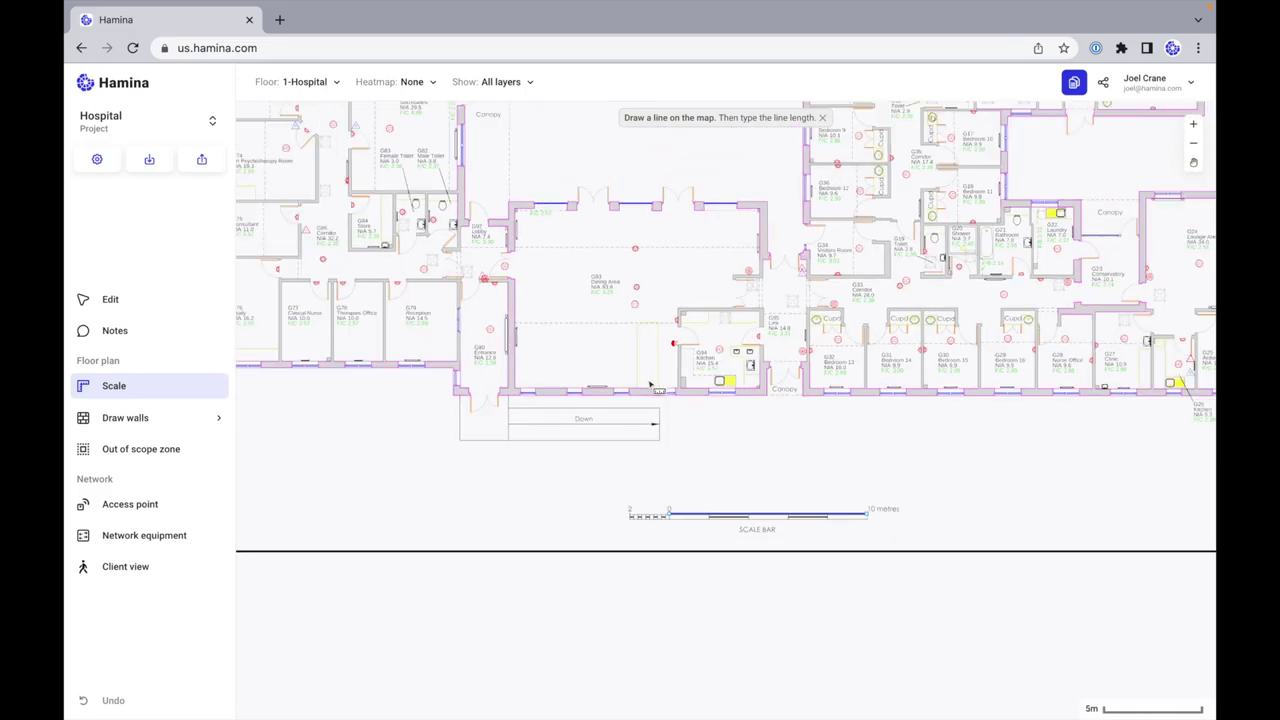
{"action": "scroll", "coordinate": [650, 385], "scroll_direction": "up", "scroll_amount": 2}
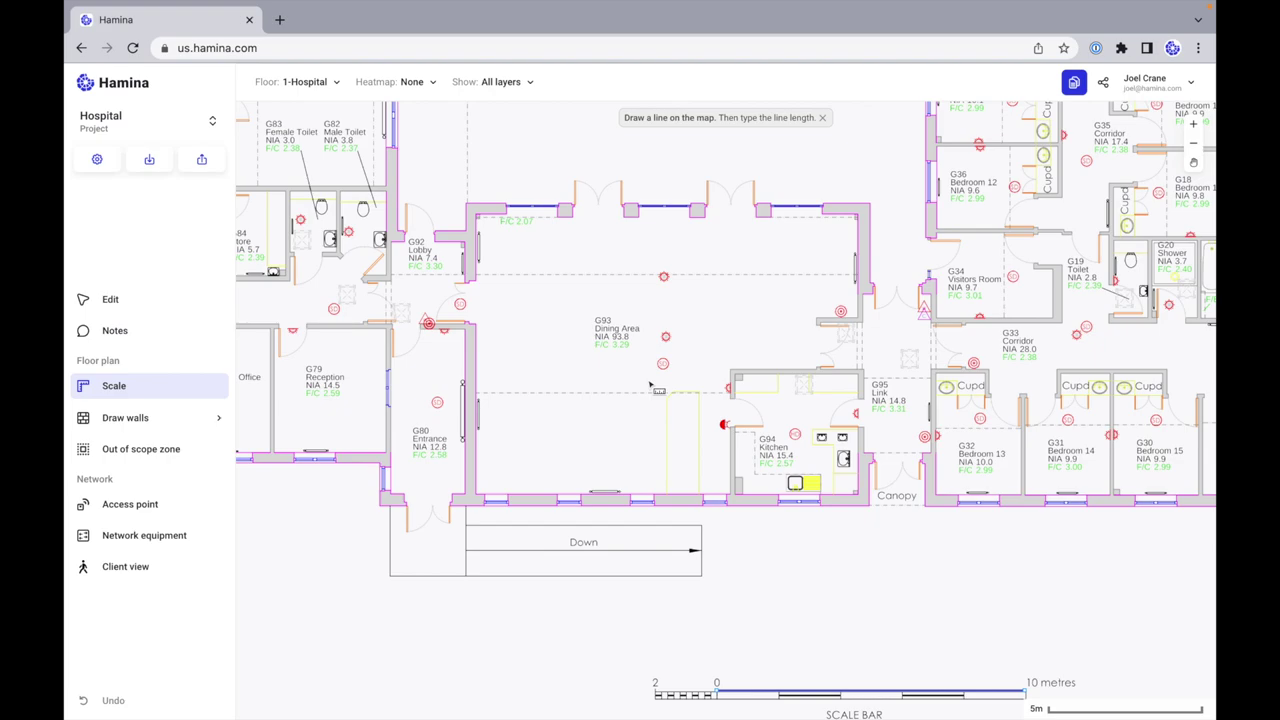
{"action": "scroll", "coordinate": [650, 385], "scroll_direction": "down", "scroll_amount": 3}
{"action": "scroll", "coordinate": [650, 385], "scroll_direction": "up", "scroll_amount": 6}
{"action": "scroll", "coordinate": [650, 385], "scroll_direction": "down", "scroll_amount": 1}
{"action": "scroll", "coordinate": [650, 385], "scroll_direction": "down", "scroll_amount": 4}
{"action": "scroll", "coordinate": [650, 385], "scroll_direction": "up", "scroll_amount": 2}
{"action": "scroll", "coordinate": [650, 385], "scroll_direction": "down", "scroll_amount": 1}
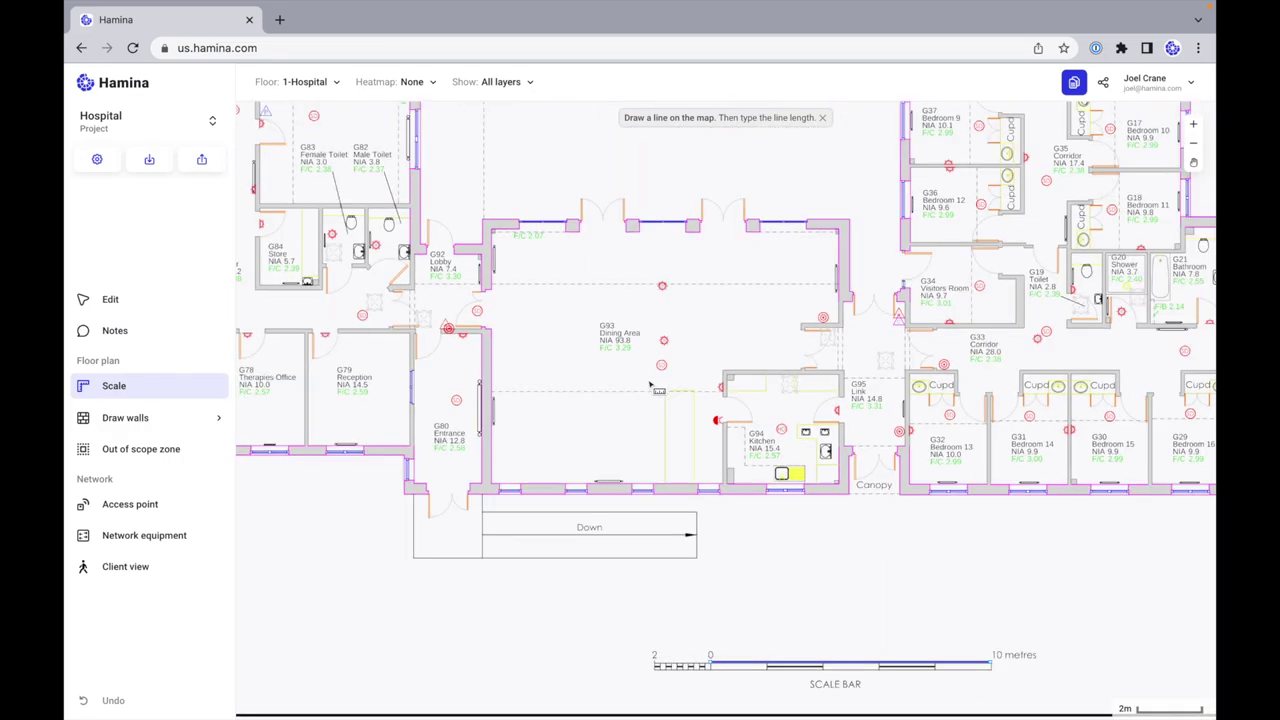
{"action": "scroll", "coordinate": [650, 385], "scroll_direction": "up", "scroll_amount": 1}
{"action": "scroll", "coordinate": [650, 385], "scroll_direction": "up", "scroll_amount": 3}
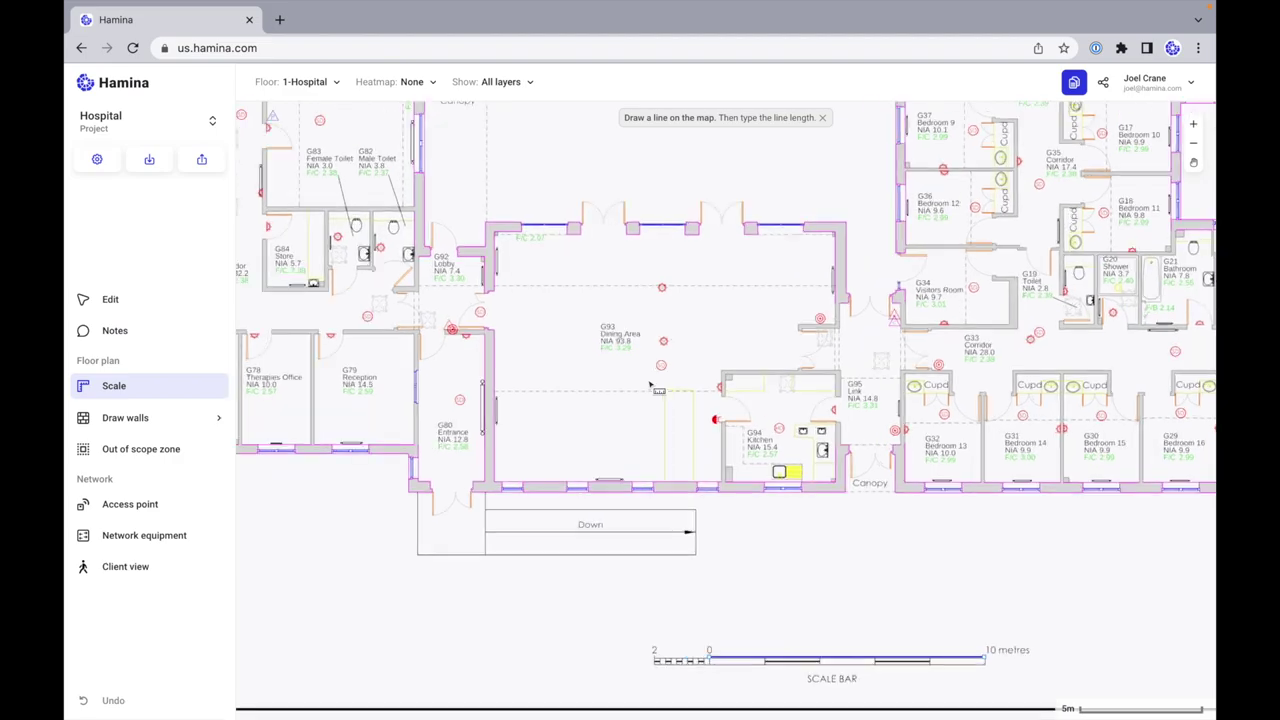
{"action": "scroll", "coordinate": [650, 385], "scroll_direction": "down", "scroll_amount": 3}
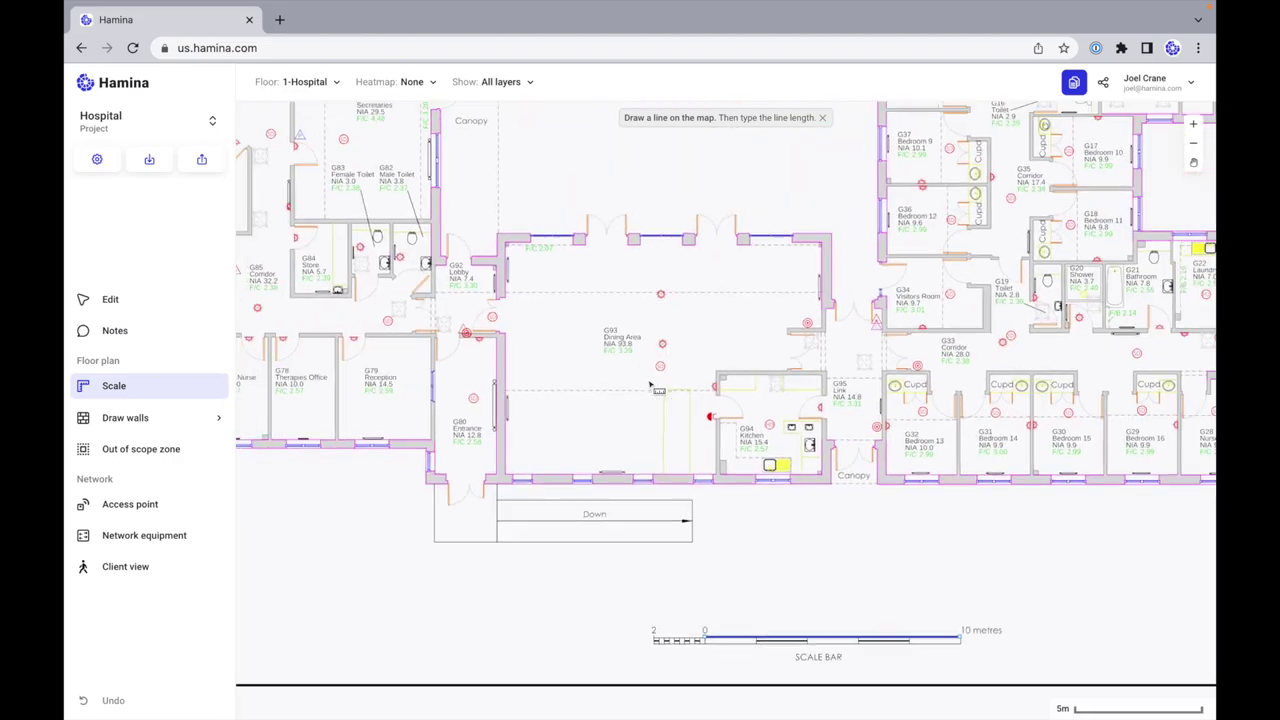
{"action": "scroll", "coordinate": [655, 383], "scroll_direction": "up", "scroll_amount": 2}
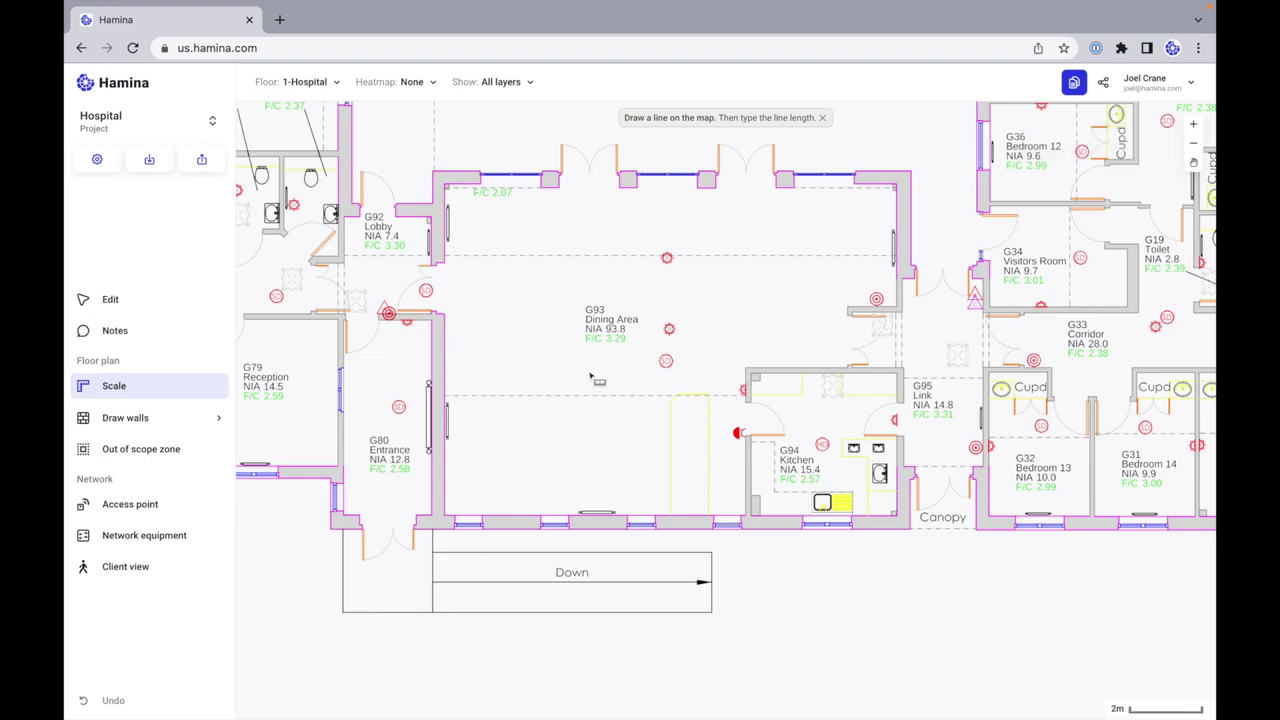
{"action": "scroll", "coordinate": [590, 376], "scroll_direction": "up", "scroll_amount": 2}
{"action": "scroll", "coordinate": [590, 376], "scroll_direction": "left", "scroll_amount": 3}
{"action": "scroll", "coordinate": [590, 376], "scroll_direction": "down", "scroll_amount": 4}
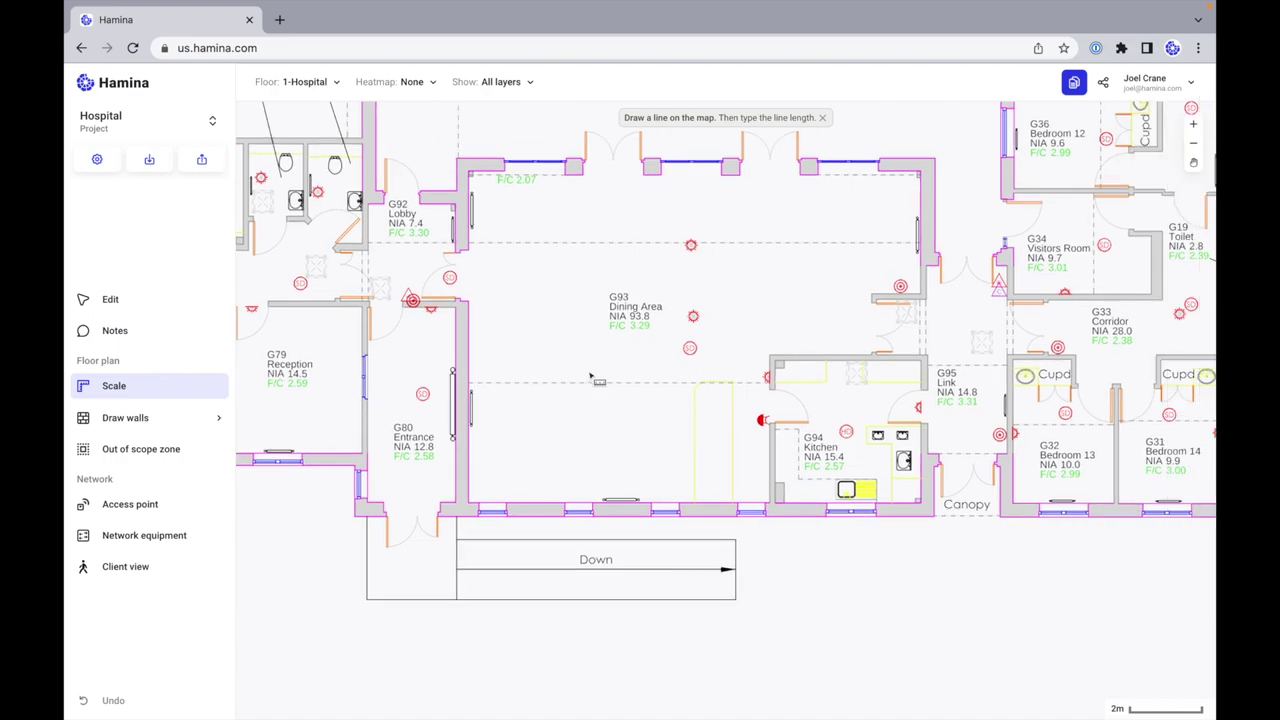
{"action": "scroll", "coordinate": [590, 376], "scroll_direction": "up", "scroll_amount": 2}
{"action": "scroll", "coordinate": [590, 376], "scroll_direction": "down", "scroll_amount": 4}
{"action": "scroll", "coordinate": [590, 376], "scroll_direction": "left", "scroll_amount": 3}
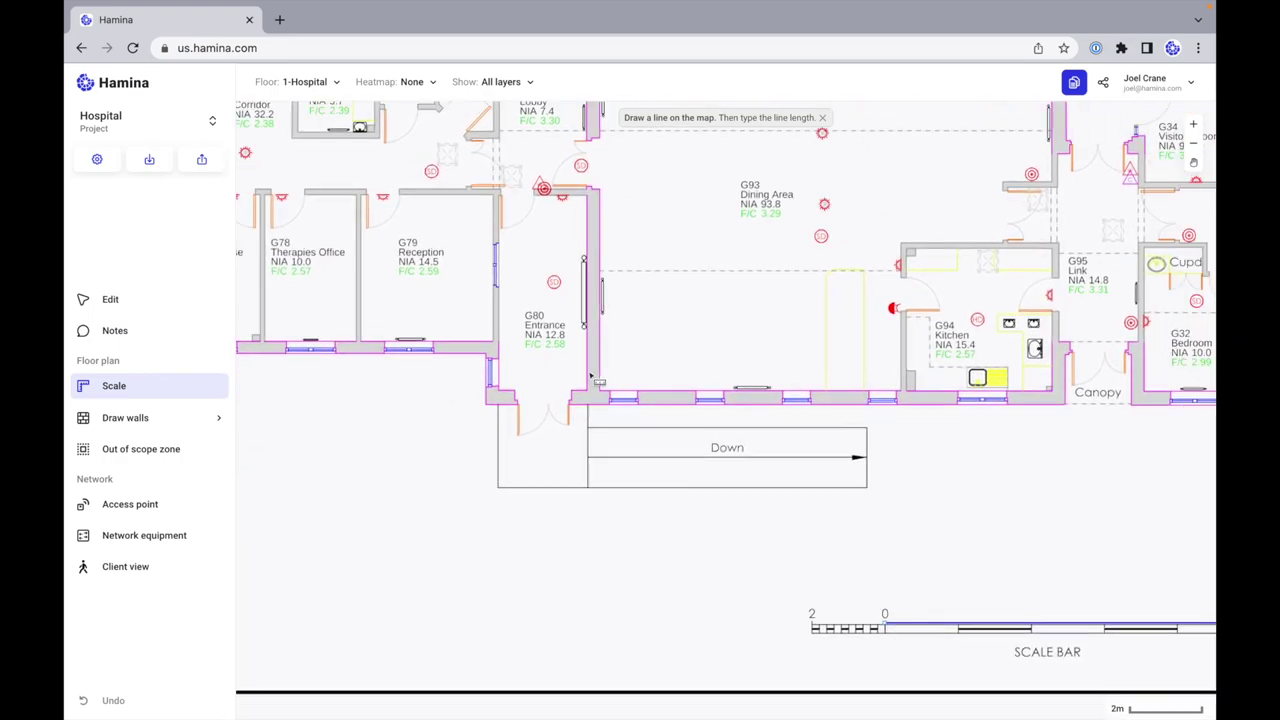
{"action": "scroll", "coordinate": [590, 376], "scroll_direction": "up", "scroll_amount": 4}
{"action": "scroll", "coordinate": [590, 376], "scroll_direction": "right", "scroll_amount": 2}
{"action": "scroll", "coordinate": [590, 376], "scroll_direction": "down", "scroll_amount": 3}
{"action": "scroll", "coordinate": [590, 376], "scroll_direction": "left", "scroll_amount": 4}
{"action": "scroll", "coordinate": [590, 376], "scroll_direction": "up", "scroll_amount": 2}
{"action": "scroll", "coordinate": [590, 376], "scroll_direction": "right", "scroll_amount": 4}
{"action": "scroll", "coordinate": [590, 376], "scroll_direction": "left", "scroll_amount": 5}
{"action": "scroll", "coordinate": [590, 376], "scroll_direction": "right", "scroll_amount": 4}
{"action": "scroll", "coordinate": [590, 376], "scroll_direction": "down", "scroll_amount": 1}
{"action": "scroll", "coordinate": [590, 376], "scroll_direction": "left", "scroll_amount": 5}
{"action": "scroll", "coordinate": [590, 376], "scroll_direction": "down", "scroll_amount": 2}
{"action": "scroll", "coordinate": [590, 376], "scroll_direction": "right", "scroll_amount": 3}
{"action": "scroll", "coordinate": [590, 376], "scroll_direction": "up", "scroll_amount": 1}
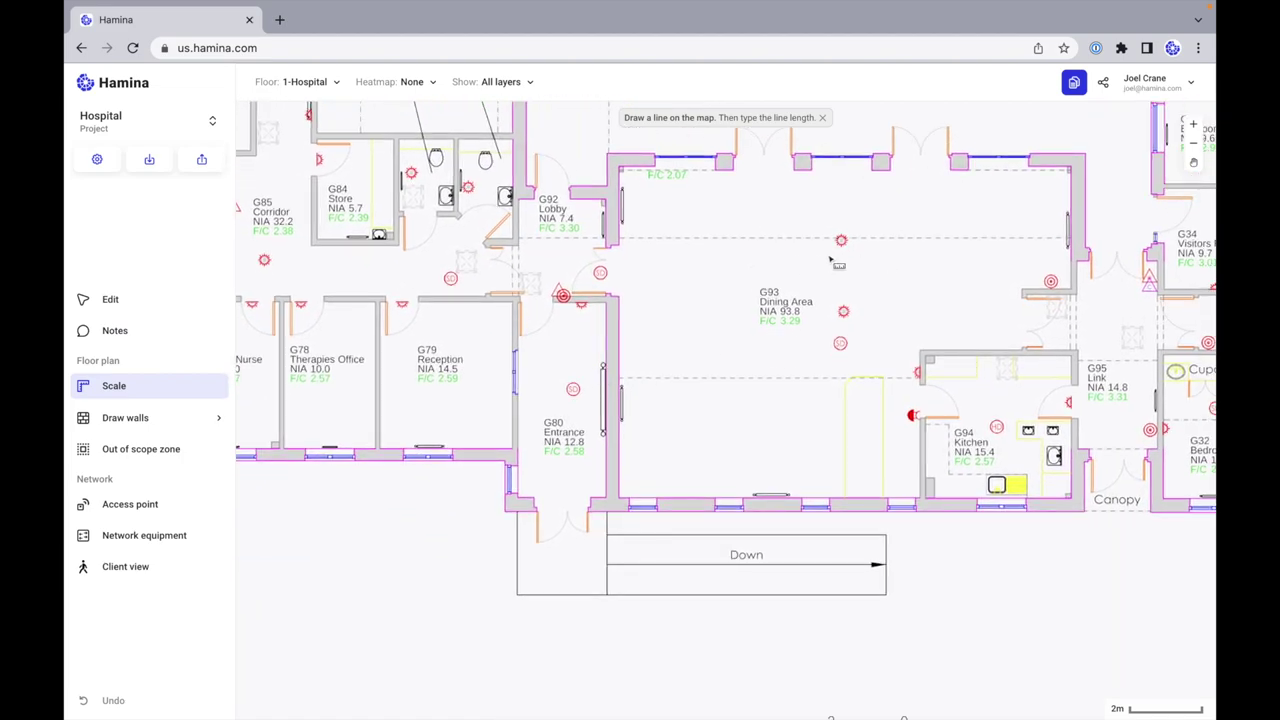
{"action": "left_click_drag", "start_coordinate": [855, 270], "coordinate": [774, 284]}
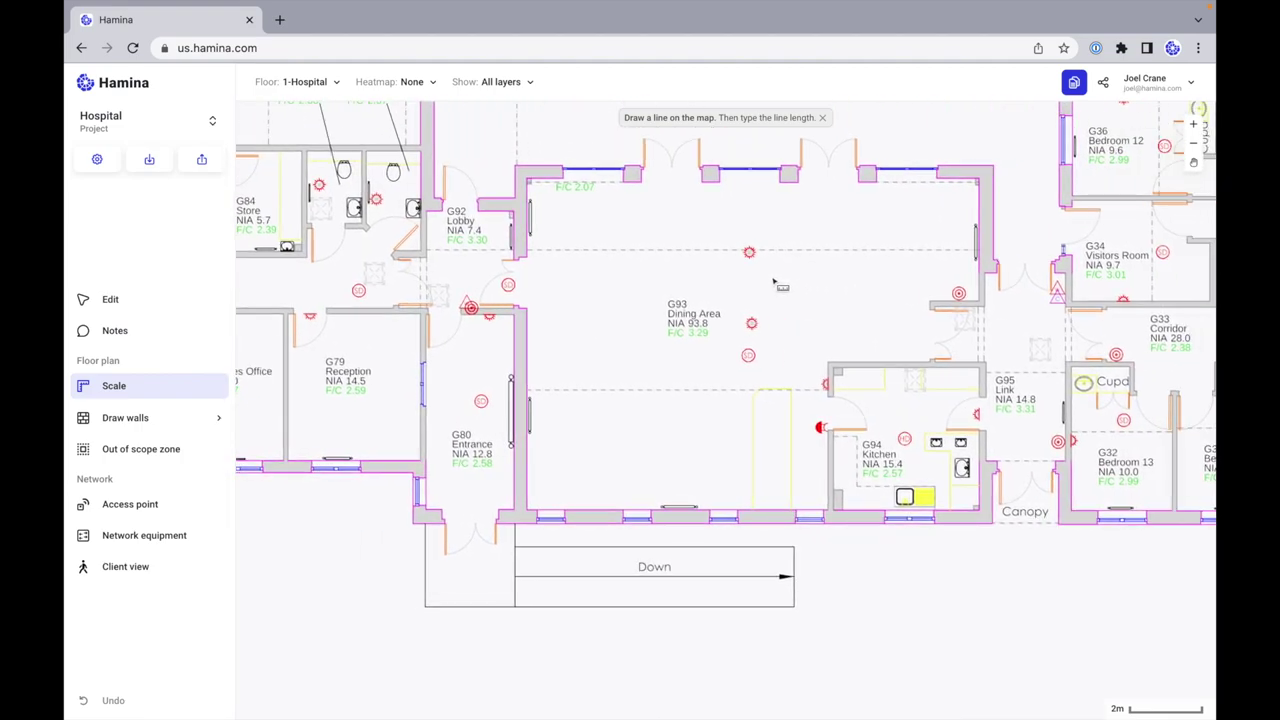
{"action": "left_click_drag", "start_coordinate": [663, 274], "coordinate": [698, 425]}
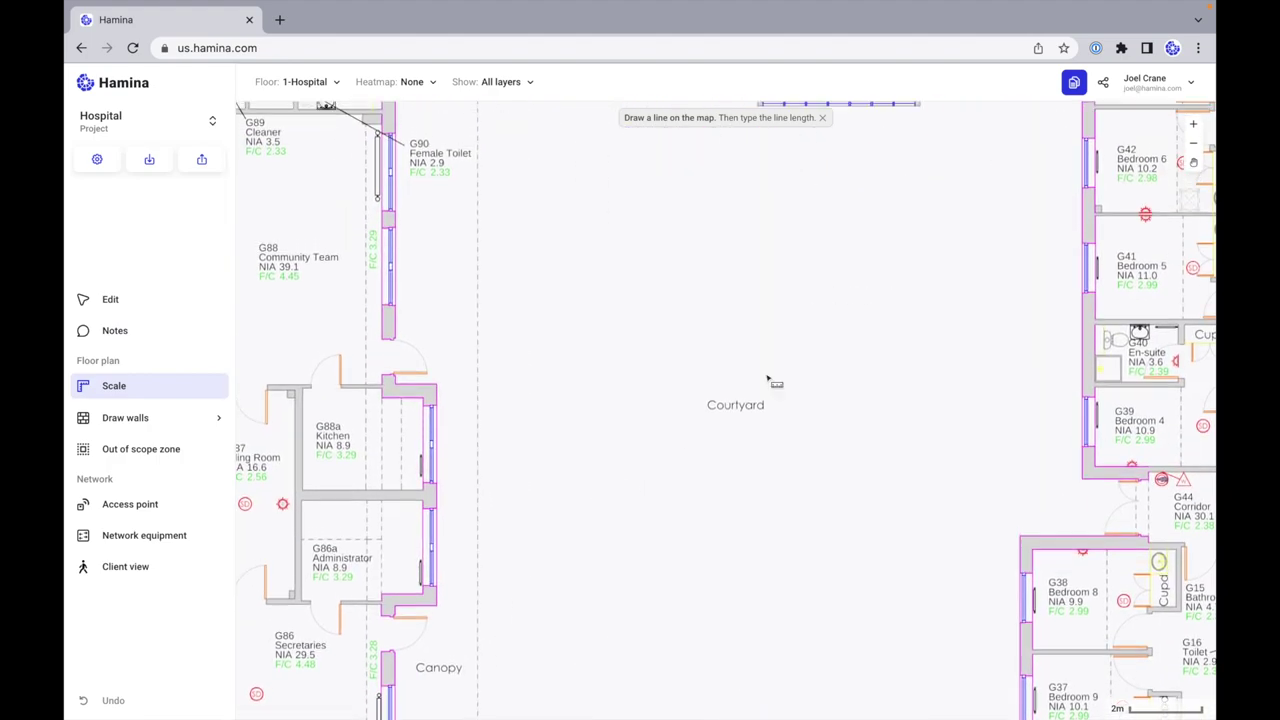
{"action": "left_click_drag", "start_coordinate": [926, 286], "coordinate": [717, 380]}
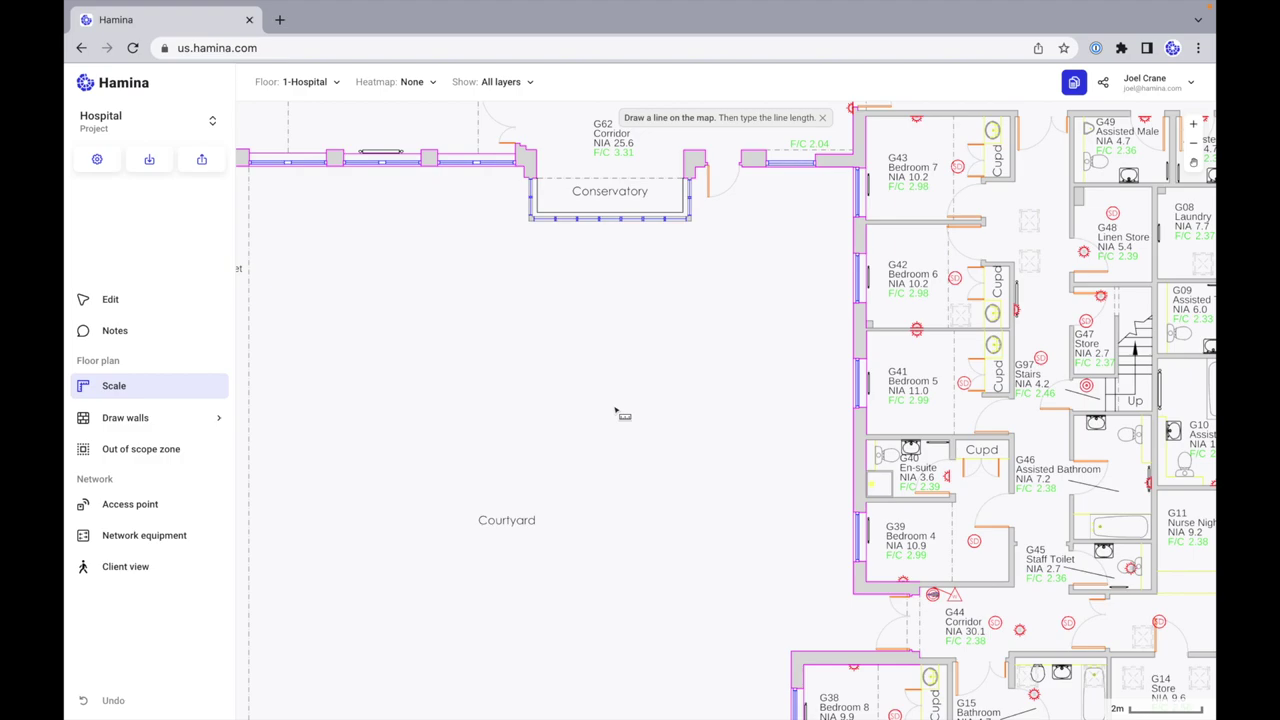
{"action": "left_click_drag", "start_coordinate": [611, 403], "coordinate": [751, 403]}
{"action": "scroll", "coordinate": [831, 299], "scroll_direction": "right", "scroll_amount": 3}
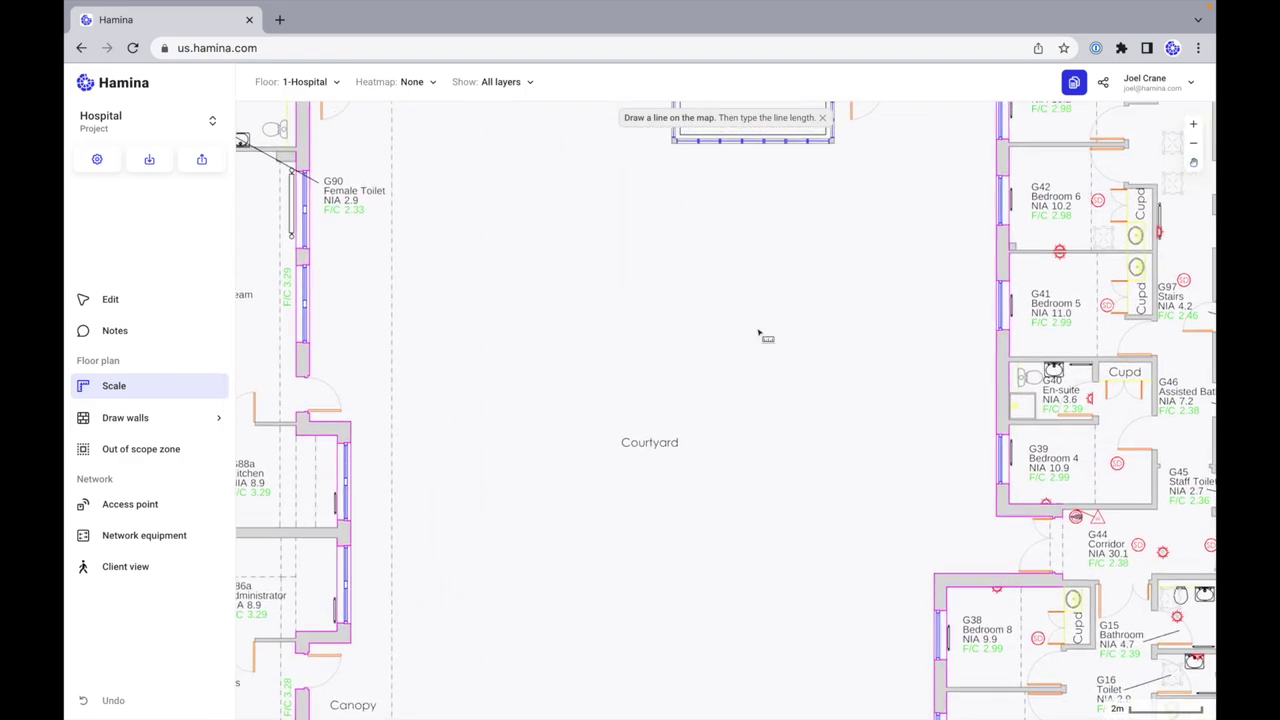
{"action": "scroll", "coordinate": [758, 334], "scroll_direction": "down", "scroll_amount": 8}
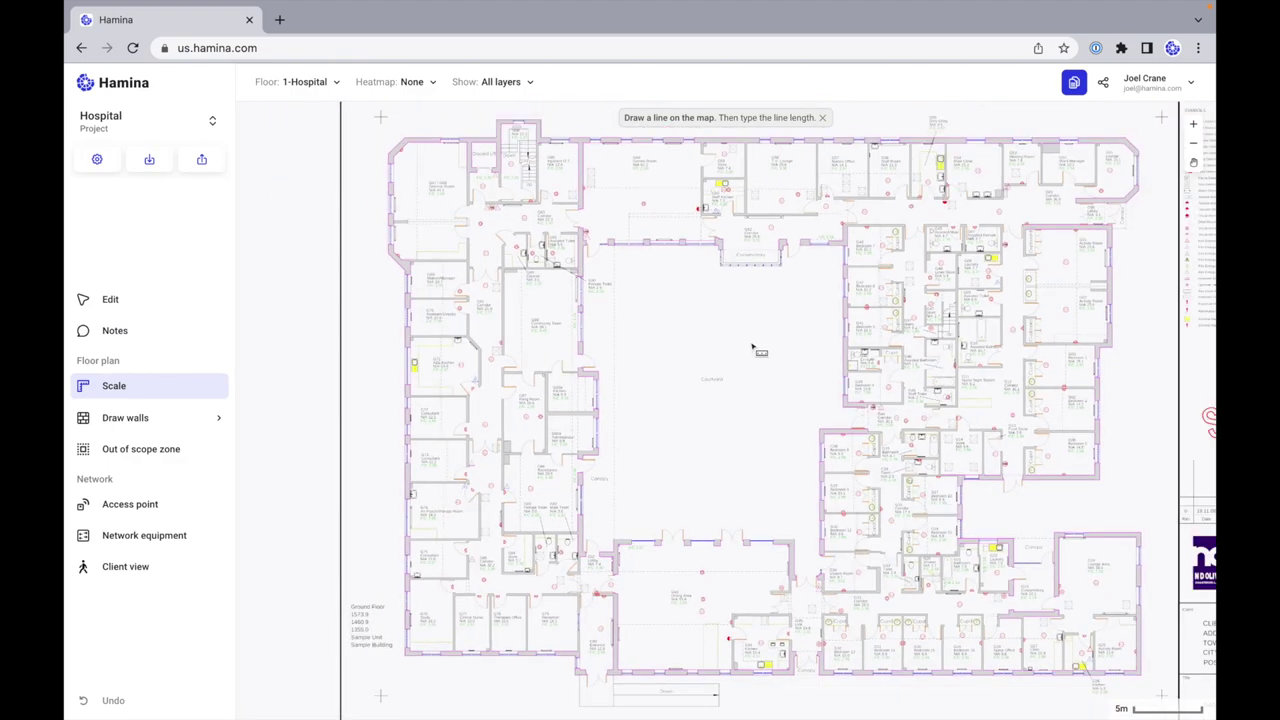
{"action": "scroll", "coordinate": [753, 348], "scroll_direction": "down", "scroll_amount": 1}
{"action": "scroll", "coordinate": [753, 348], "scroll_direction": "left", "scroll_amount": 1}
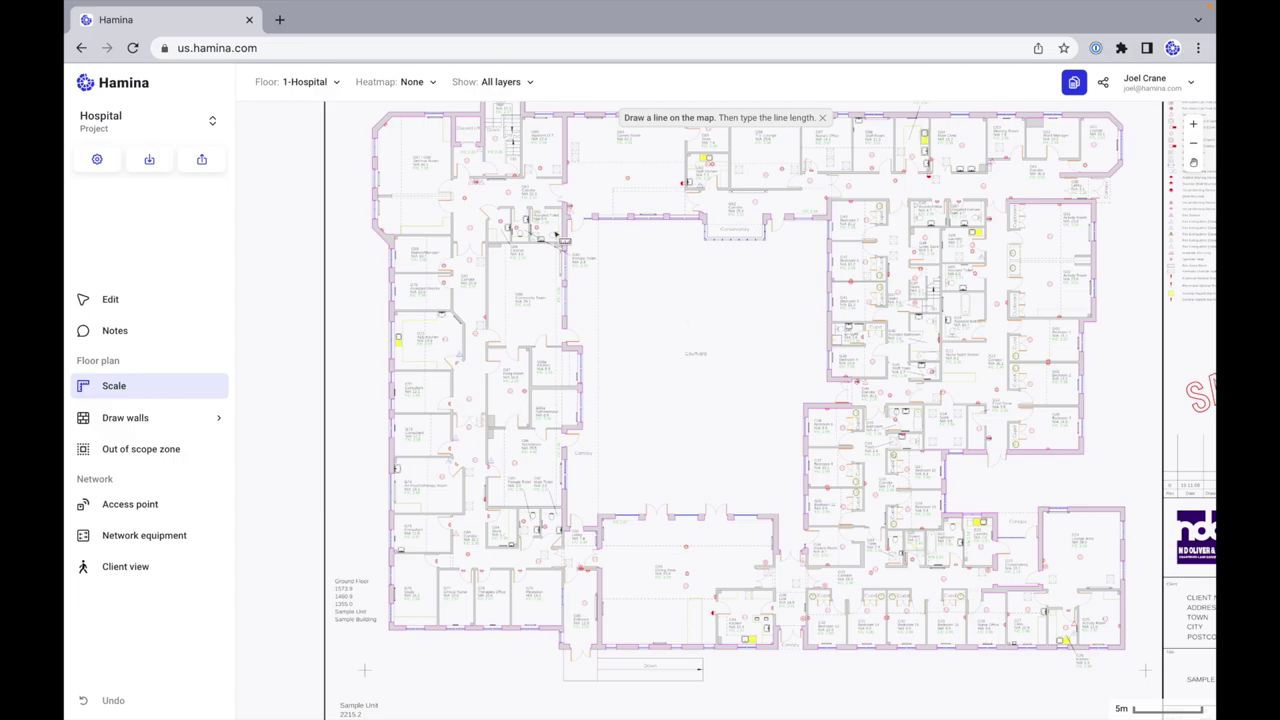
{"action": "scroll", "coordinate": [614, 298], "scroll_direction": "up", "scroll_amount": 1}
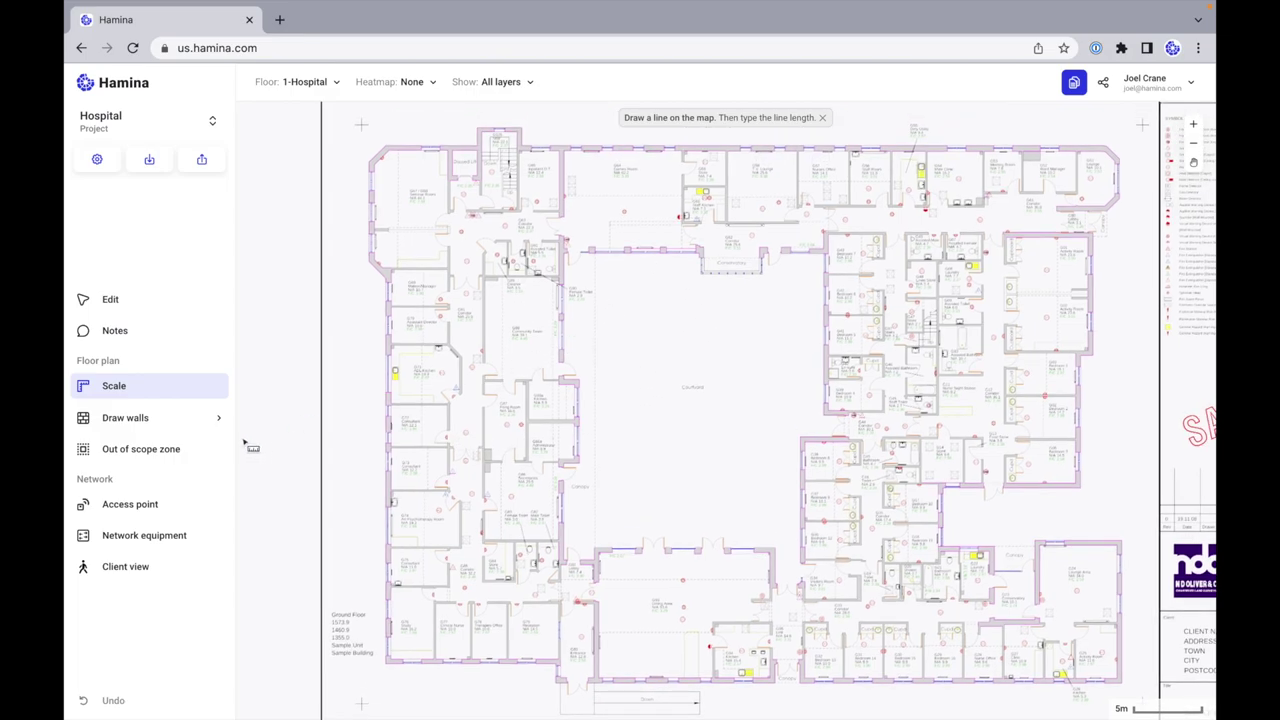
{"action": "left_click", "coordinate": [337, 82]}
{"action": "mouse_move", "coordinate": [345, 126]}
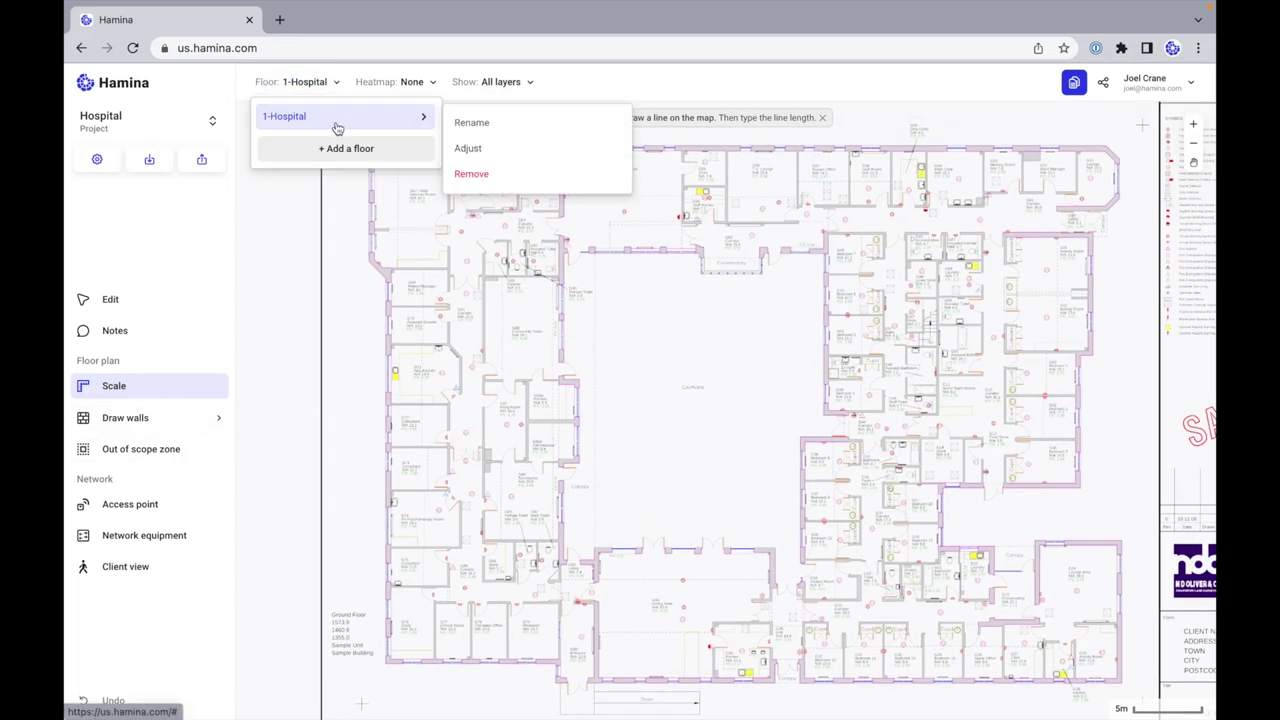
{"action": "left_click", "coordinate": [651, 88]}
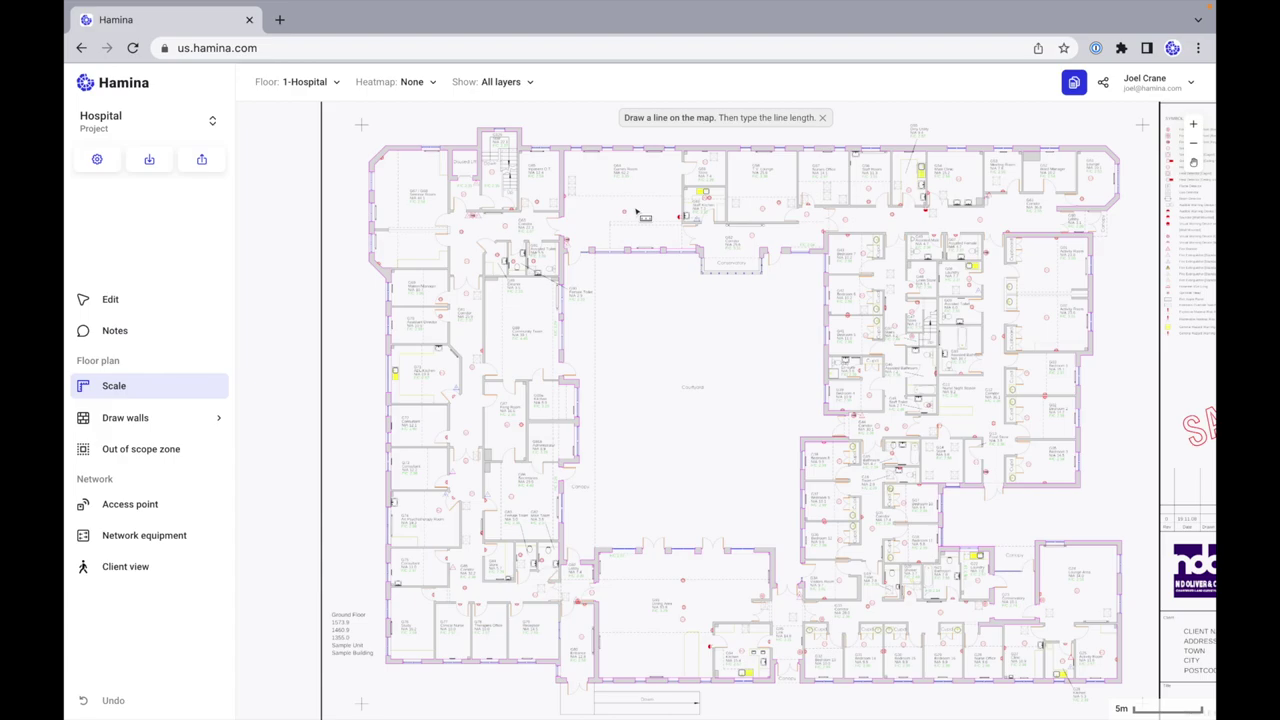
Step: Start a CAD wall import and map the Wall [Structural] layer to Brick wall
{"action": "left_click", "coordinate": [211, 428]}
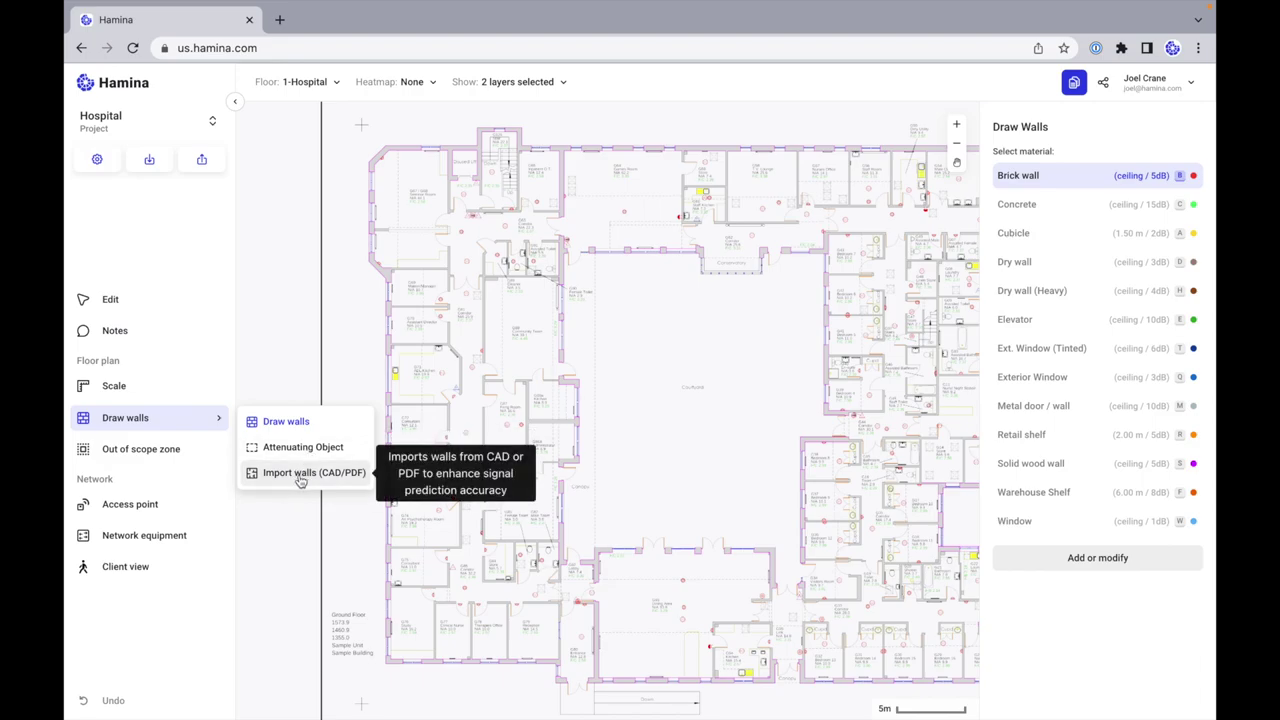
{"action": "left_click", "coordinate": [341, 474]}
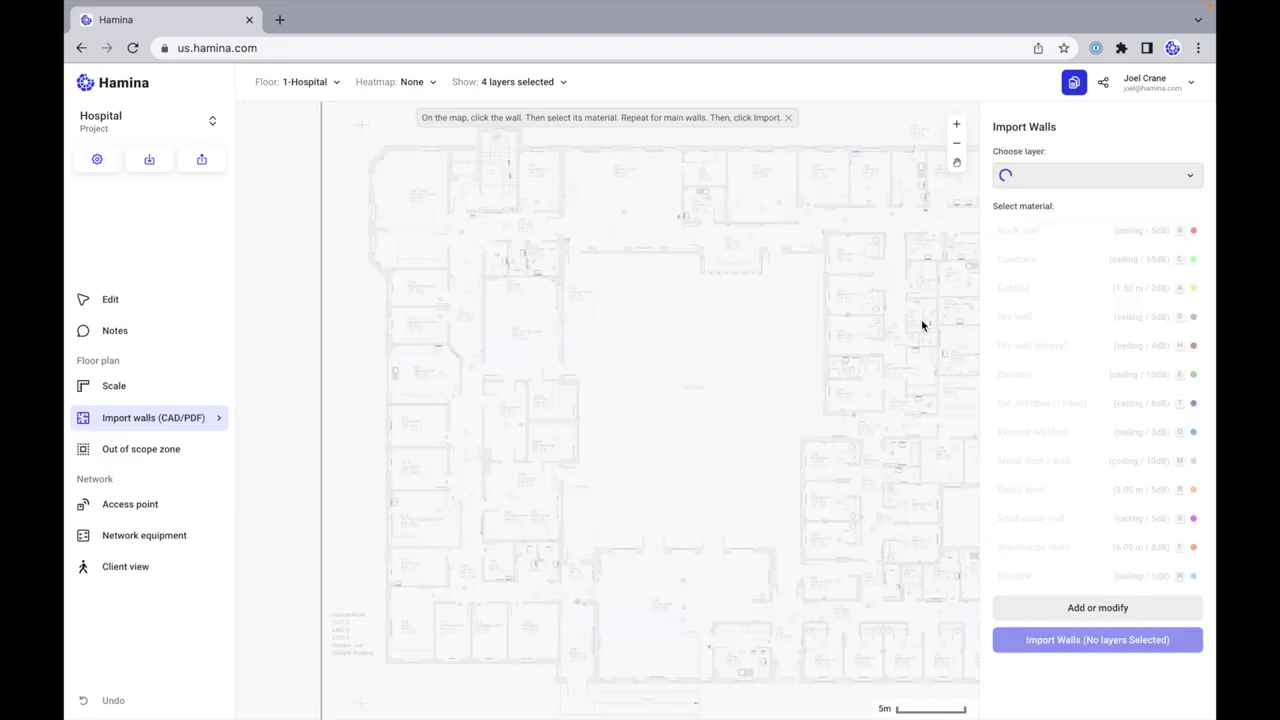
{"action": "left_click", "coordinate": [1100, 180]}
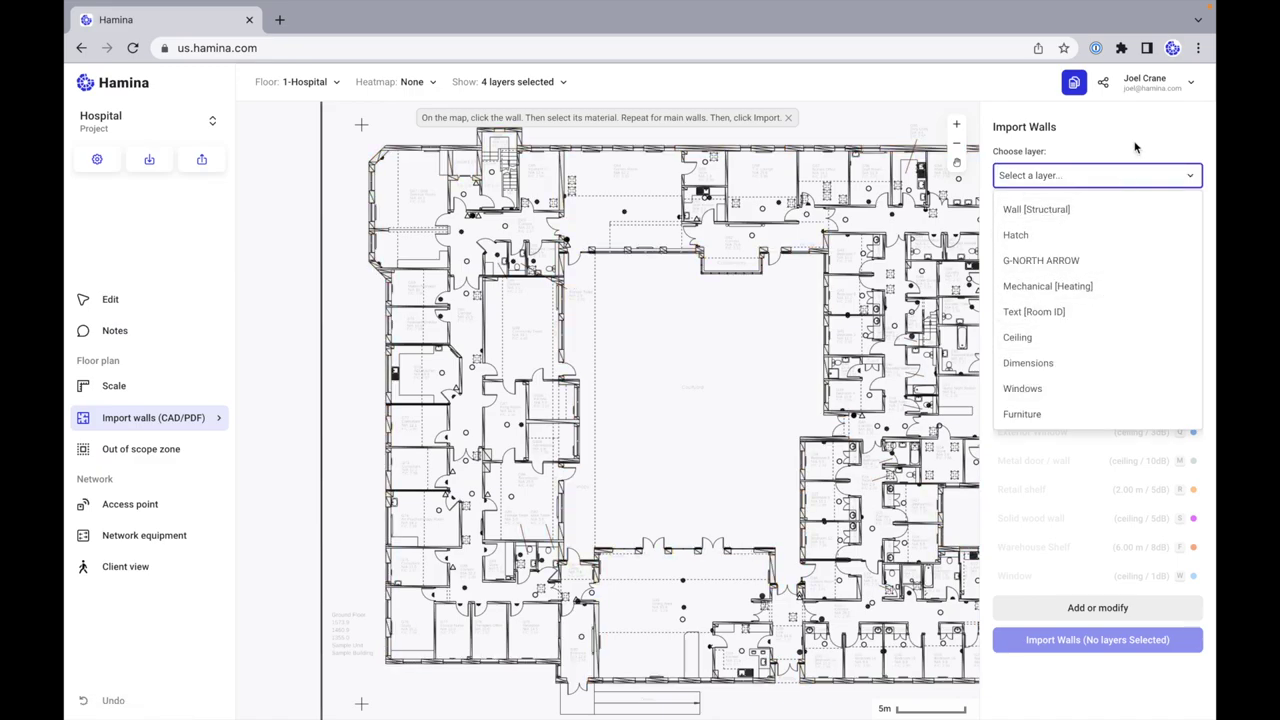
{"action": "left_click", "coordinate": [1094, 218]}
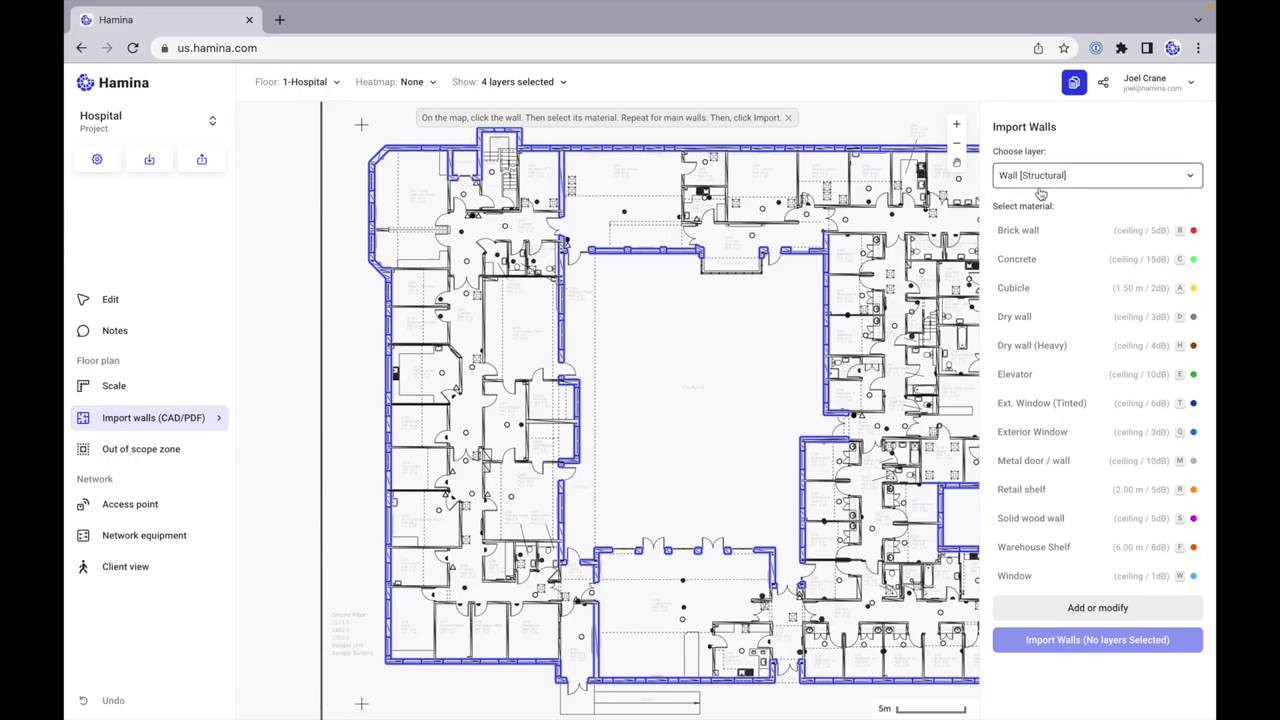
{"action": "left_click", "coordinate": [1084, 234]}
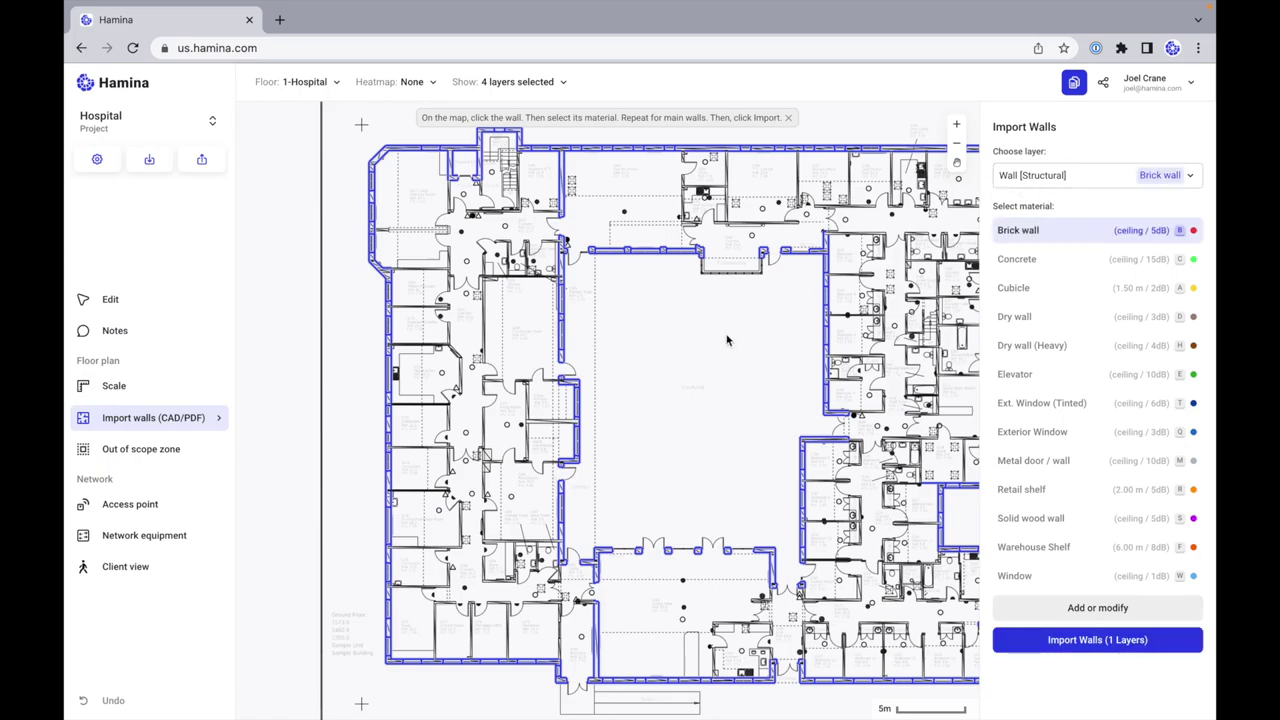
{"action": "left_click", "coordinate": [425, 348]}
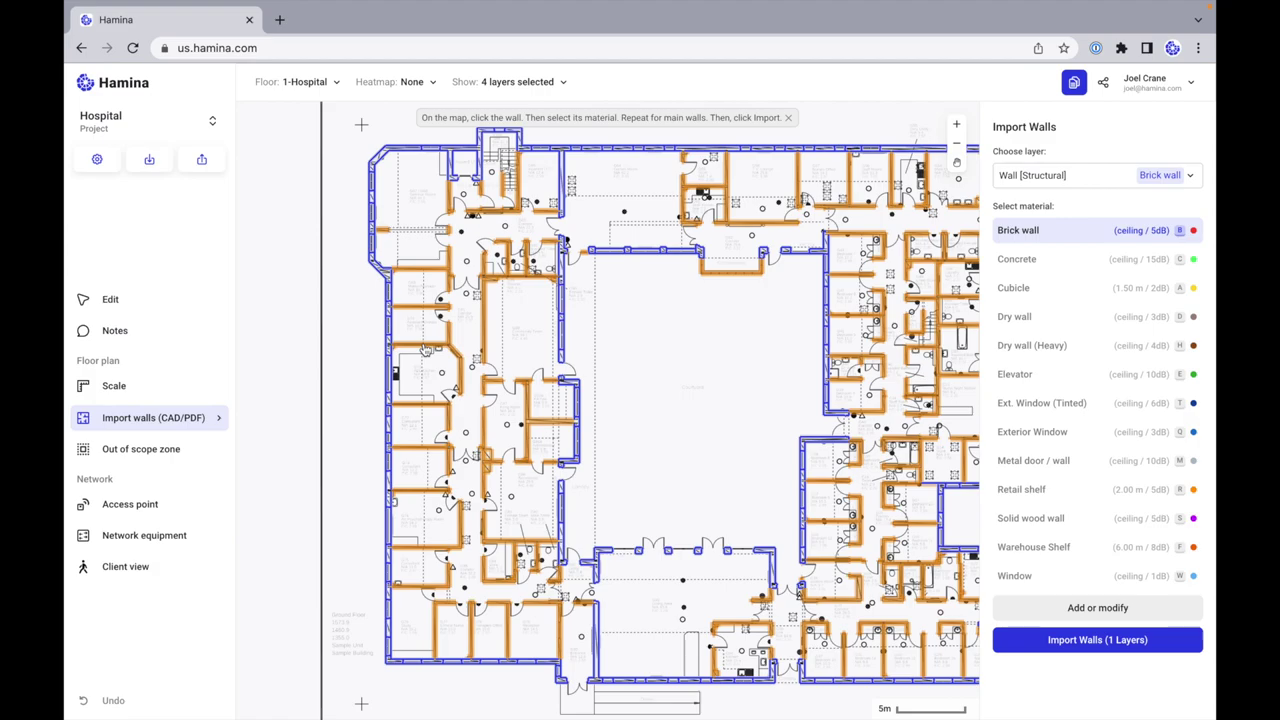
{"action": "left_click", "coordinate": [425, 348]}
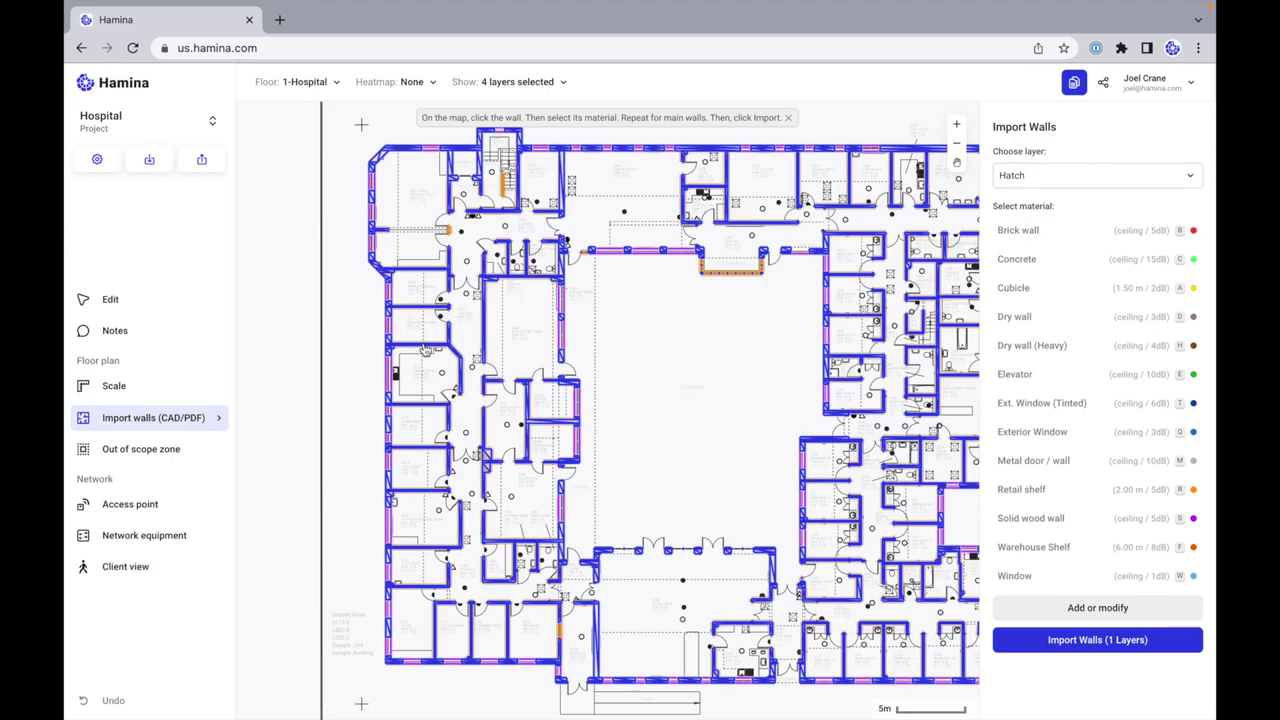
Step: Map Wall [Non-Structural] to Dry wall (Heavy) and Windows to Exterior Window, then import
{"action": "left_click", "coordinate": [1105, 172]}
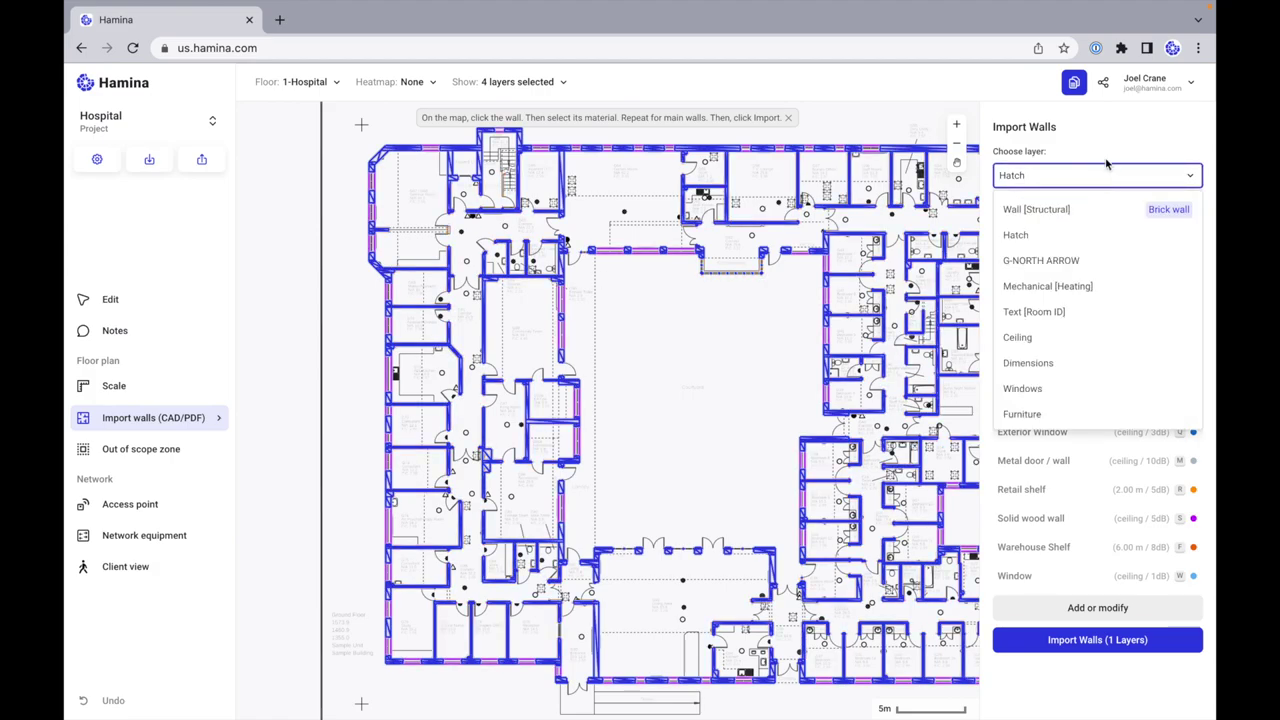
{"action": "left_click", "coordinate": [1110, 163]}
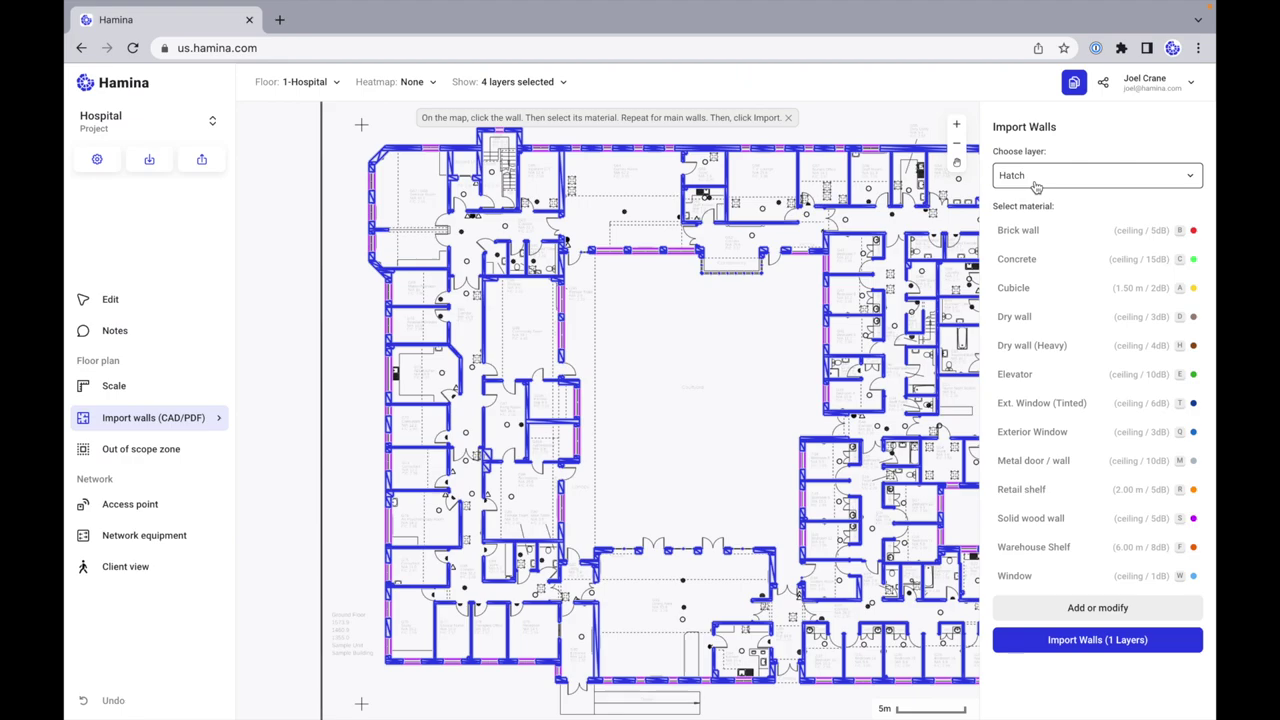
{"action": "left_click", "coordinate": [423, 277]}
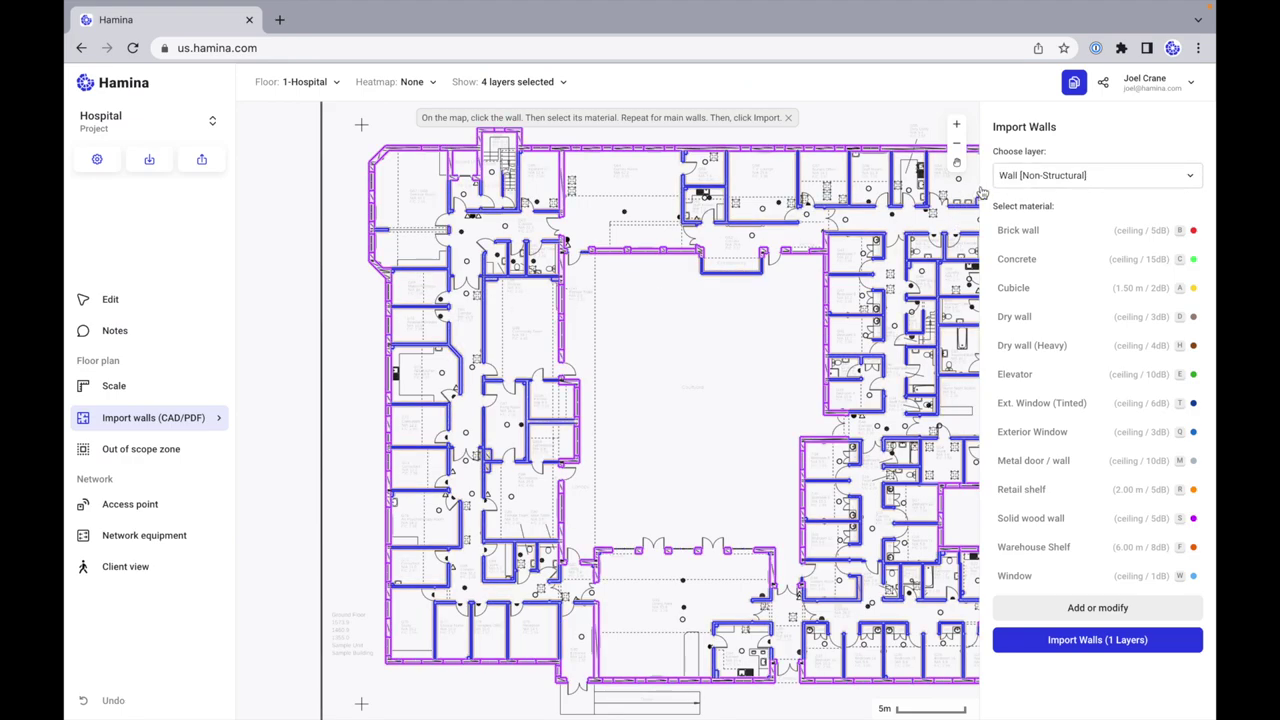
{"action": "left_click", "coordinate": [1099, 354]}
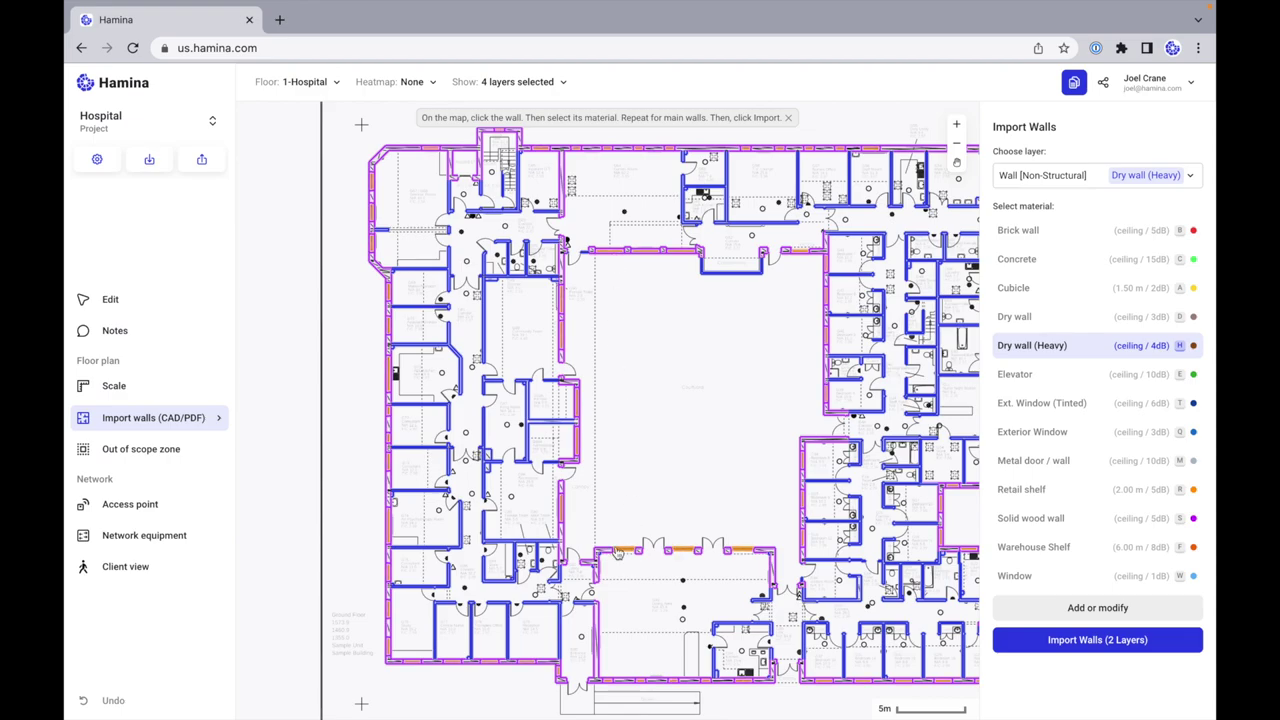
{"action": "left_click", "coordinate": [621, 555]}
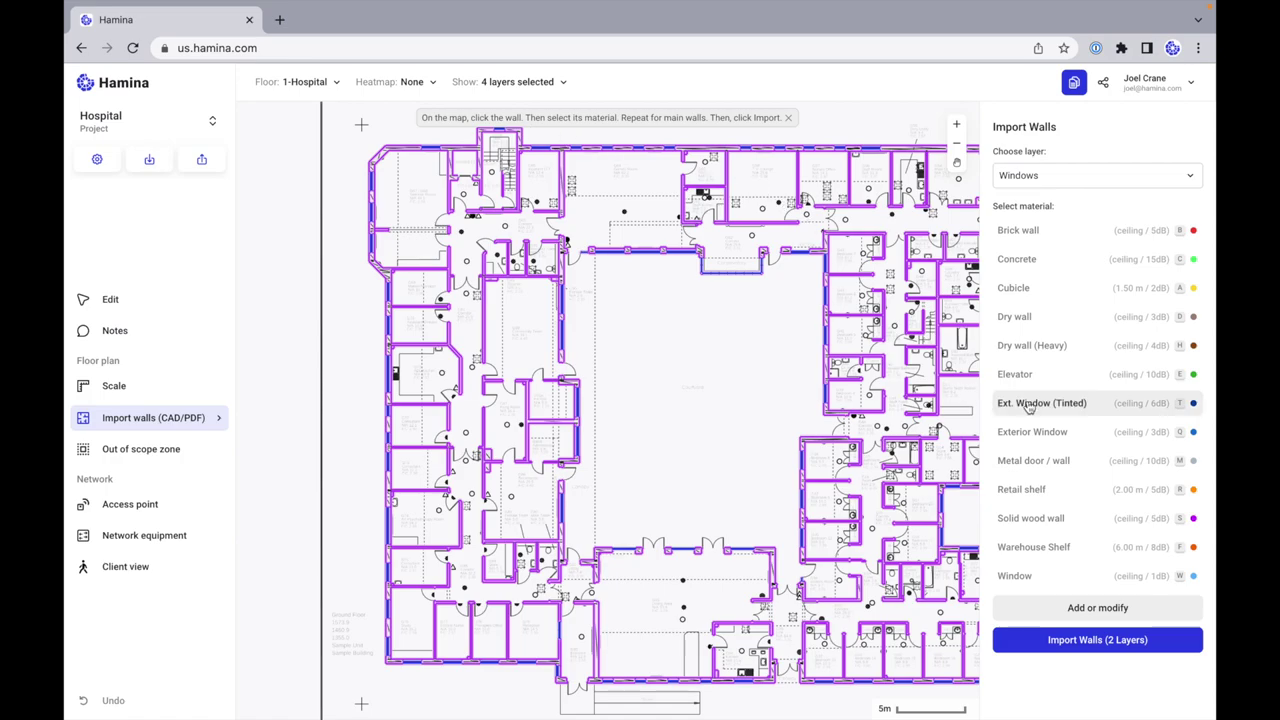
{"action": "left_click", "coordinate": [1097, 437]}
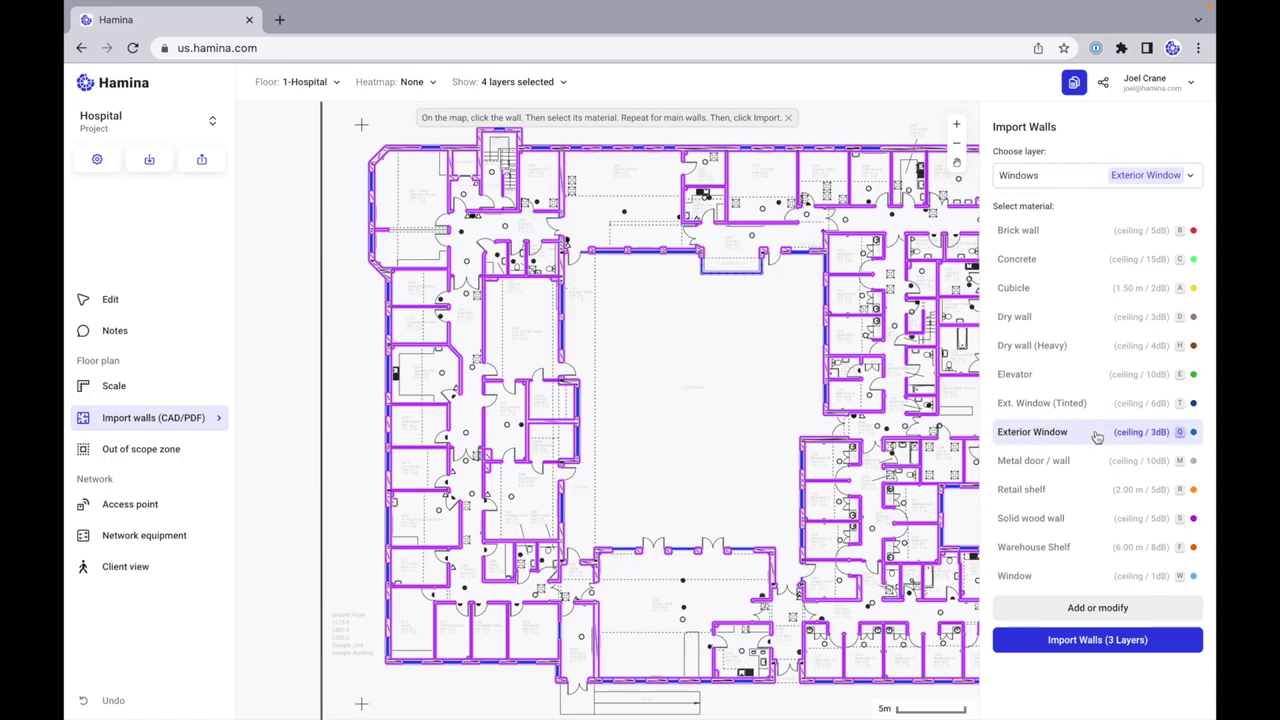
{"action": "left_click", "coordinate": [1105, 641]}
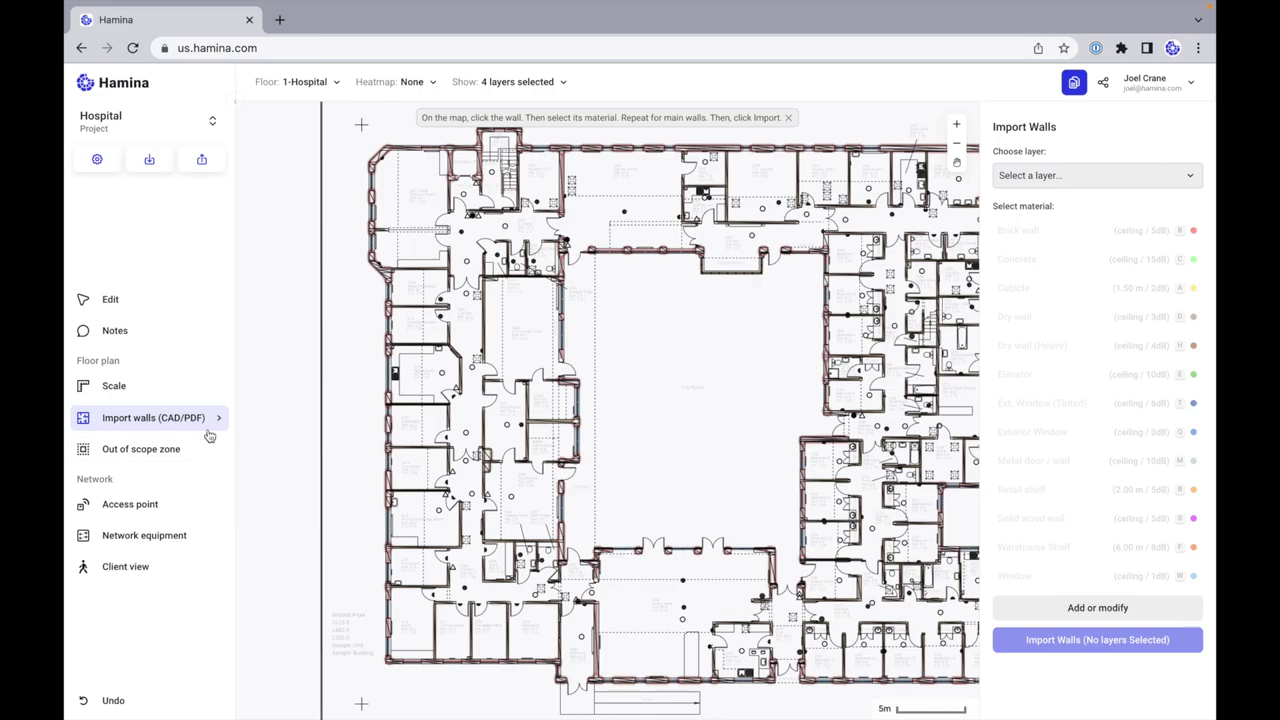
Step: Wait for the three wall layers to finish importing across the hospital plan
{"action": "mouse_move", "coordinate": [207, 428]}
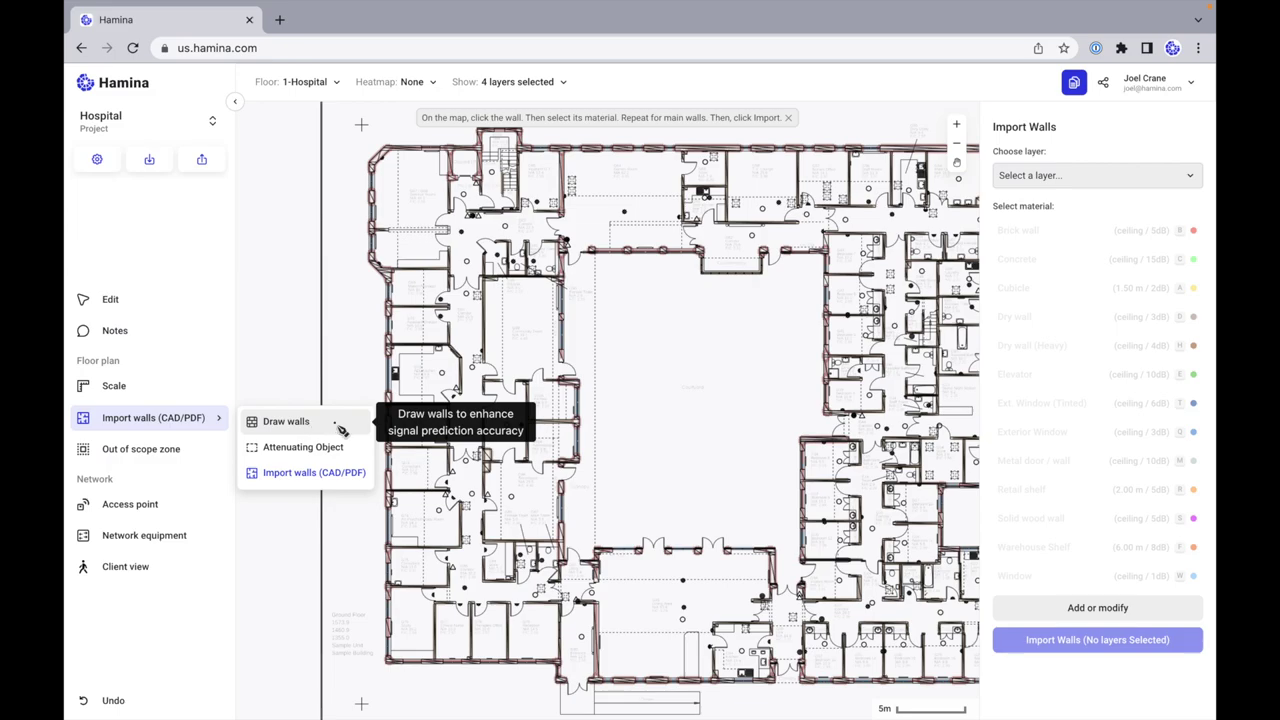
Step: Switch to Draw walls and zoom around the plan to inspect the material-coloured walls
{"action": "left_click", "coordinate": [335, 427]}
{"action": "scroll", "coordinate": [763, 414], "scroll_direction": "up", "scroll_amount": 8}
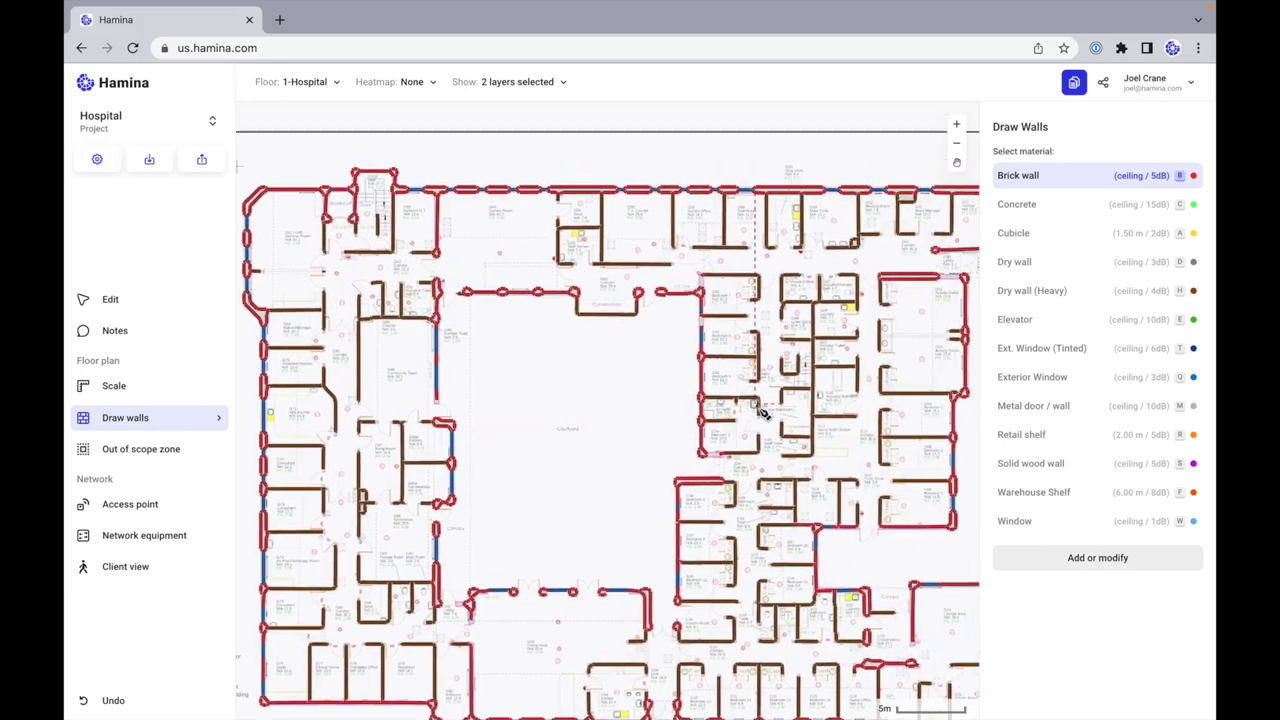
{"action": "scroll", "coordinate": [763, 414], "scroll_direction": "up", "scroll_amount": 6}
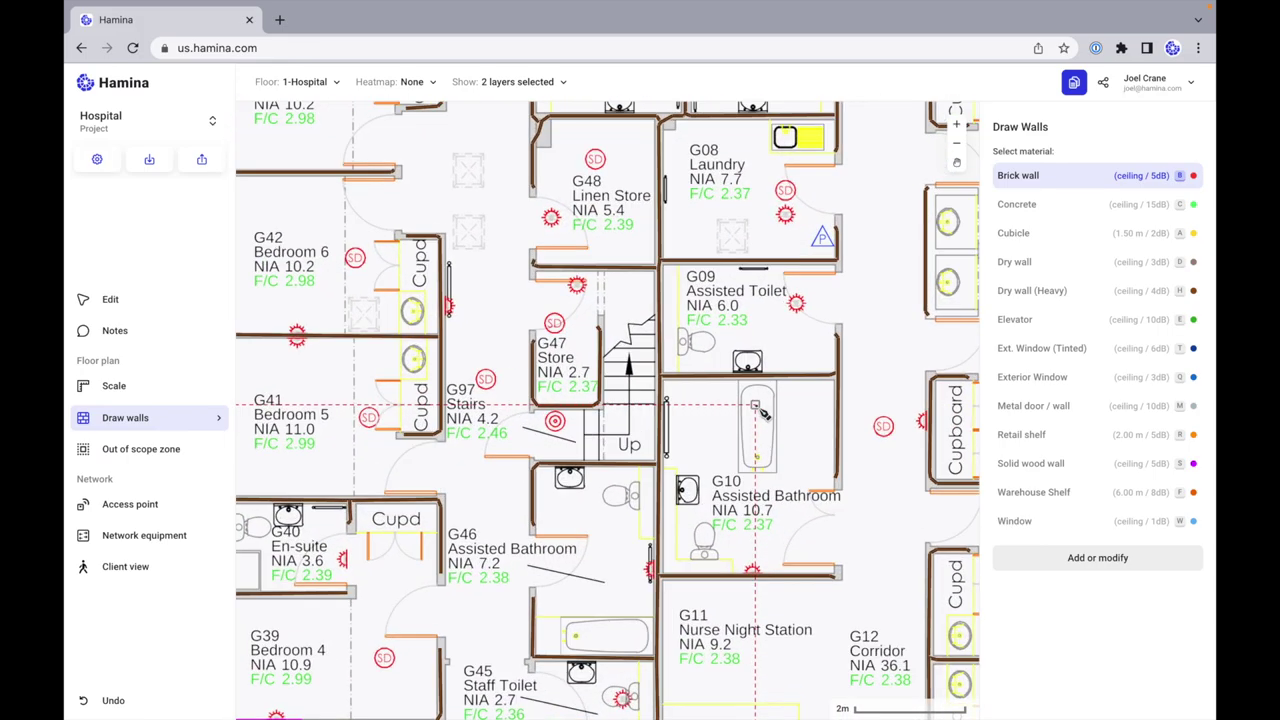
{"action": "scroll", "coordinate": [763, 414], "scroll_direction": "up", "scroll_amount": 2}
{"action": "scroll", "coordinate": [763, 414], "scroll_direction": "down", "scroll_amount": 8}
{"action": "scroll", "coordinate": [757, 452], "scroll_direction": "down", "scroll_amount": 4}
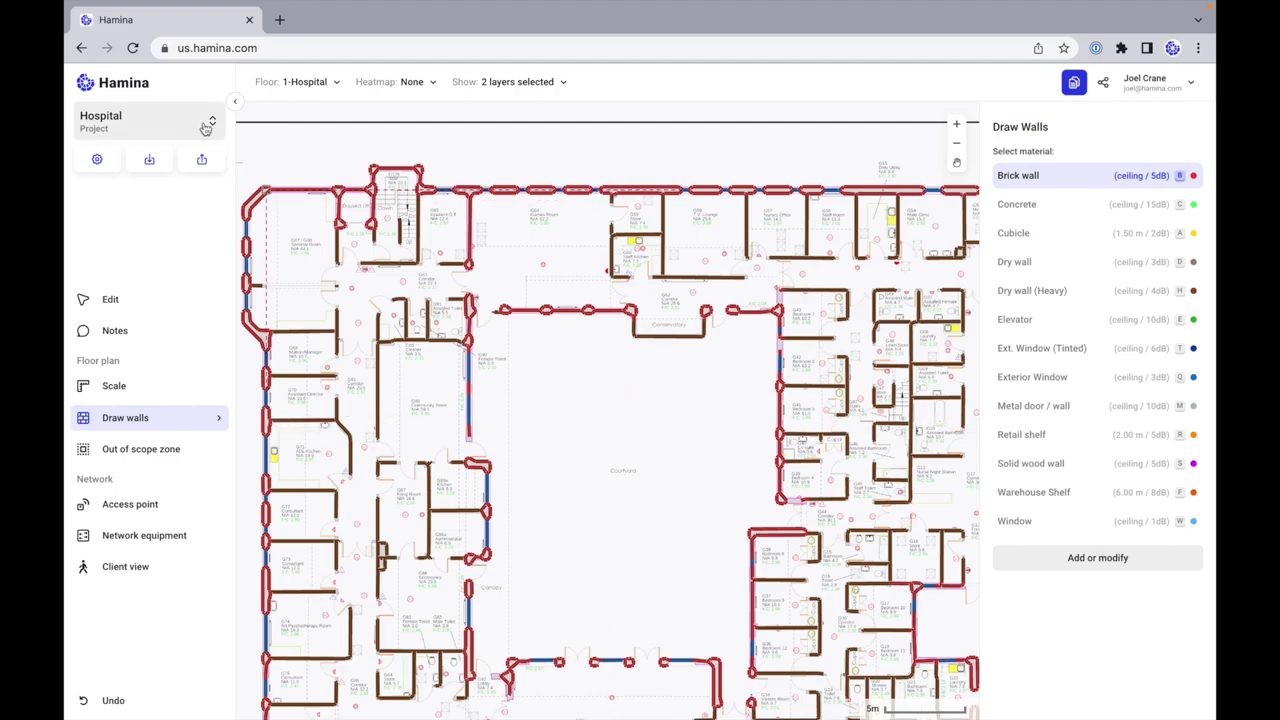
Step: Leave wall drawing and reopen the Hospital project from the project list
{"action": "left_click", "coordinate": [137, 302]}
{"action": "left_click", "coordinate": [180, 131]}
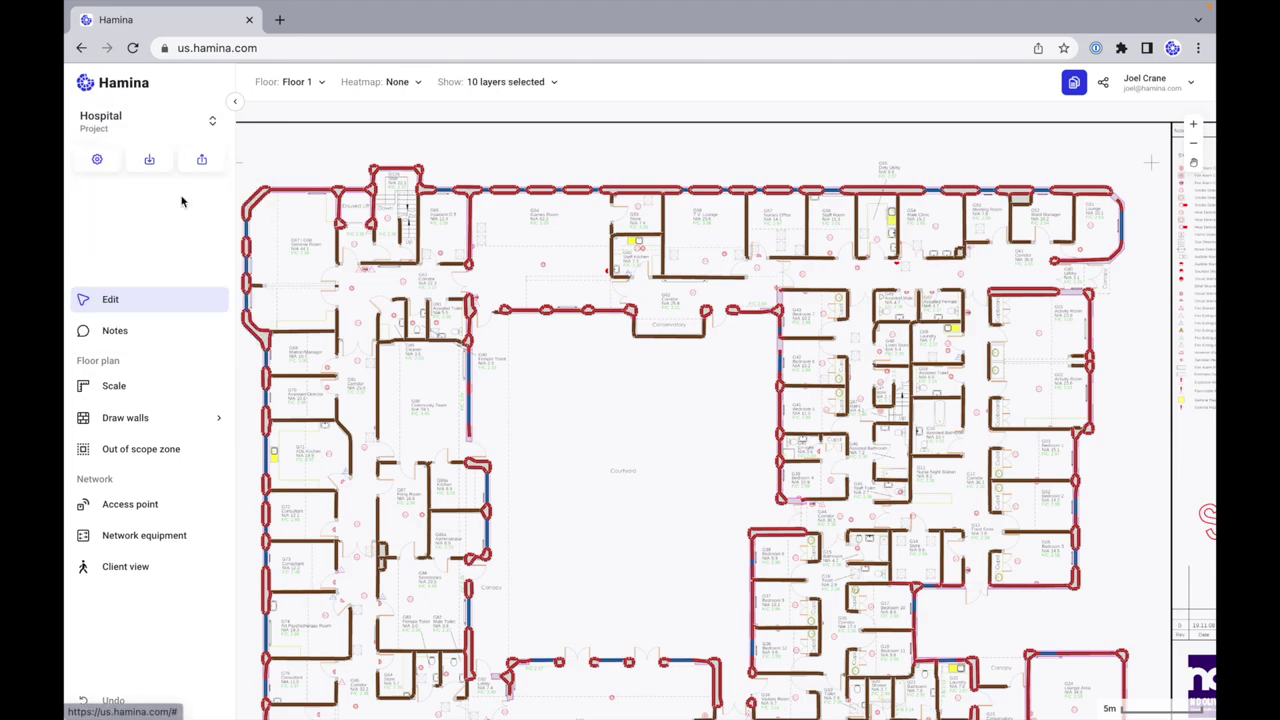
{"action": "left_click", "coordinate": [158, 196]}
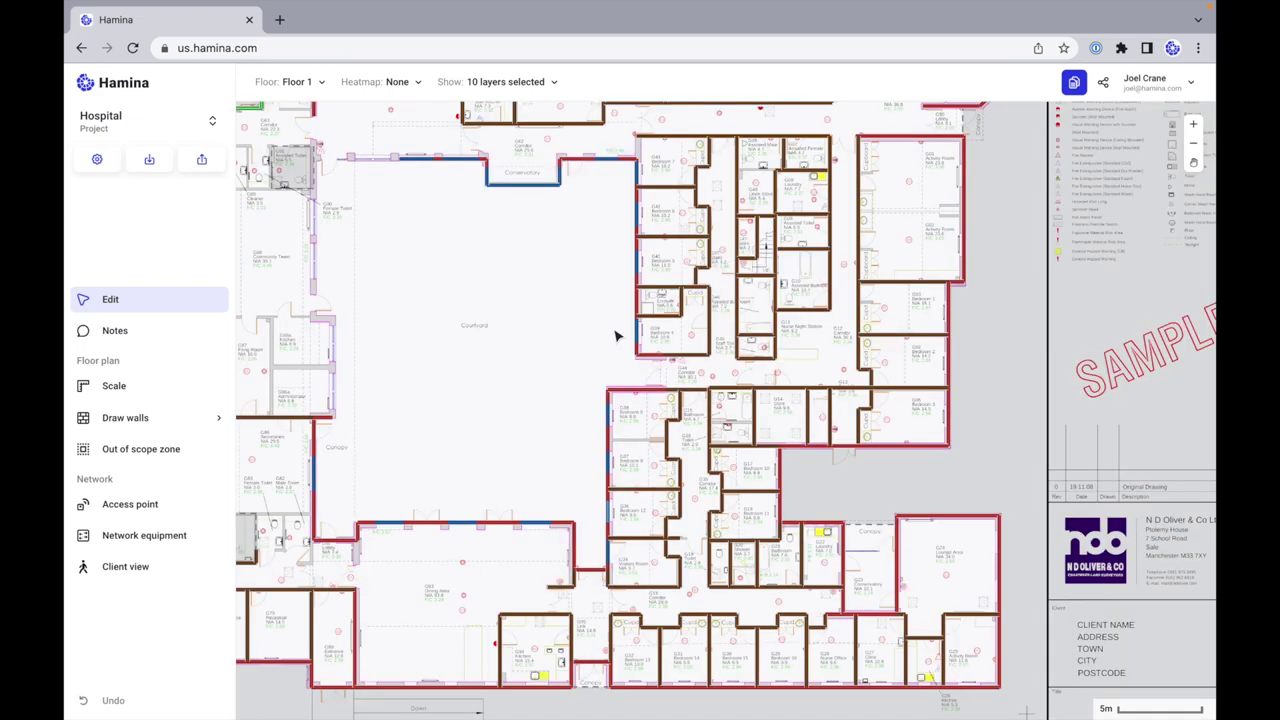
Step: Zoom near the Courtyard's west wall and enter wall drawing with Brick wall
{"action": "scroll", "coordinate": [615, 336], "scroll_direction": "left", "scroll_amount": 5}
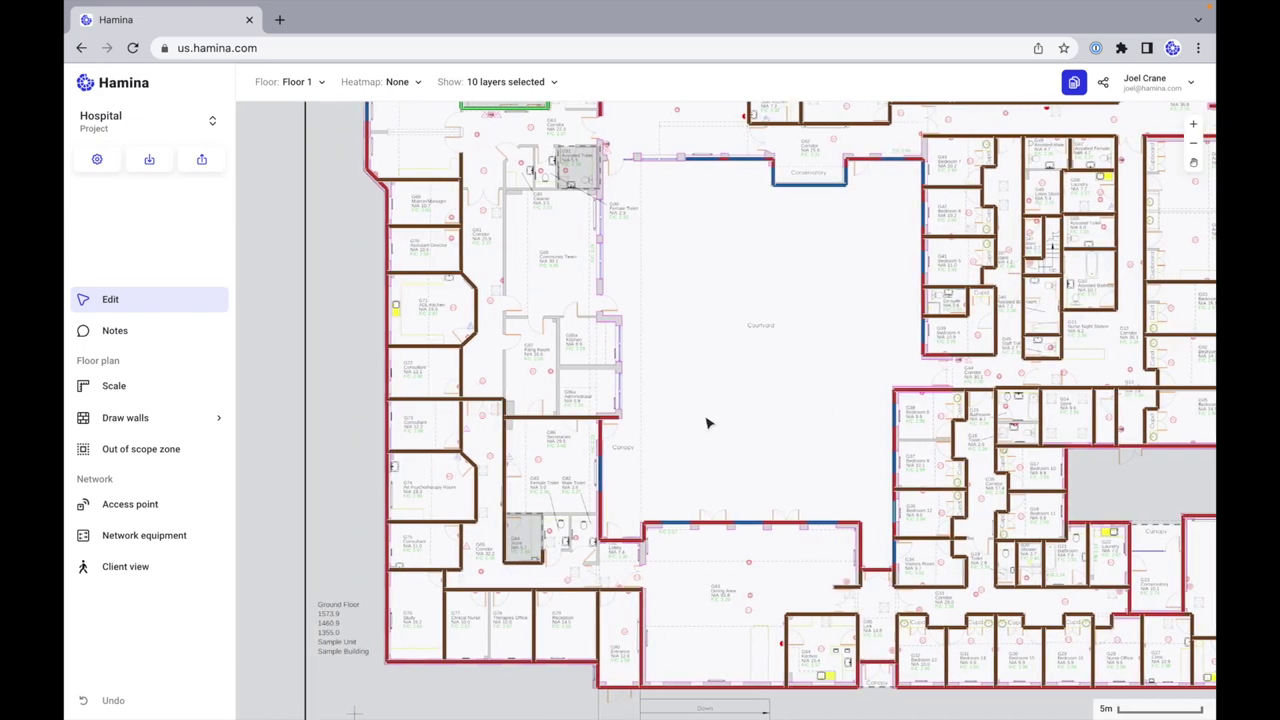
{"action": "scroll", "coordinate": [708, 423], "scroll_direction": "up", "scroll_amount": 2}
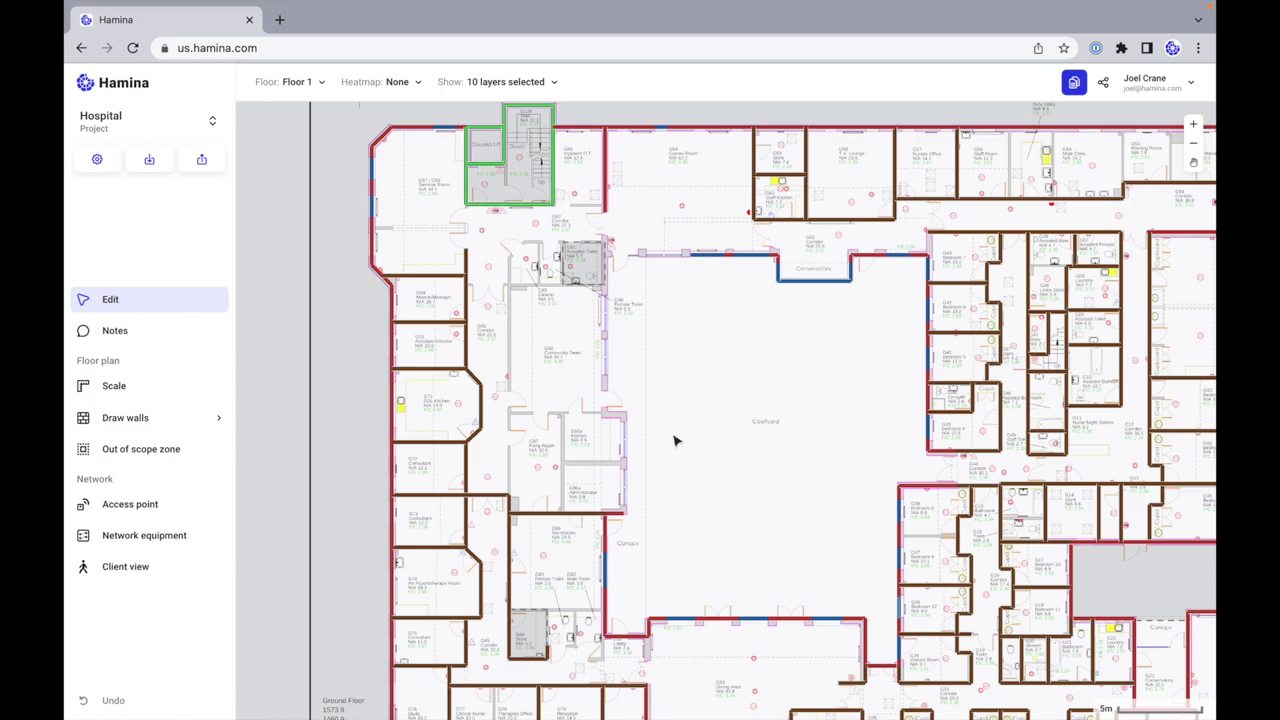
{"action": "scroll", "coordinate": [628, 402], "scroll_direction": "up", "scroll_amount": 5}
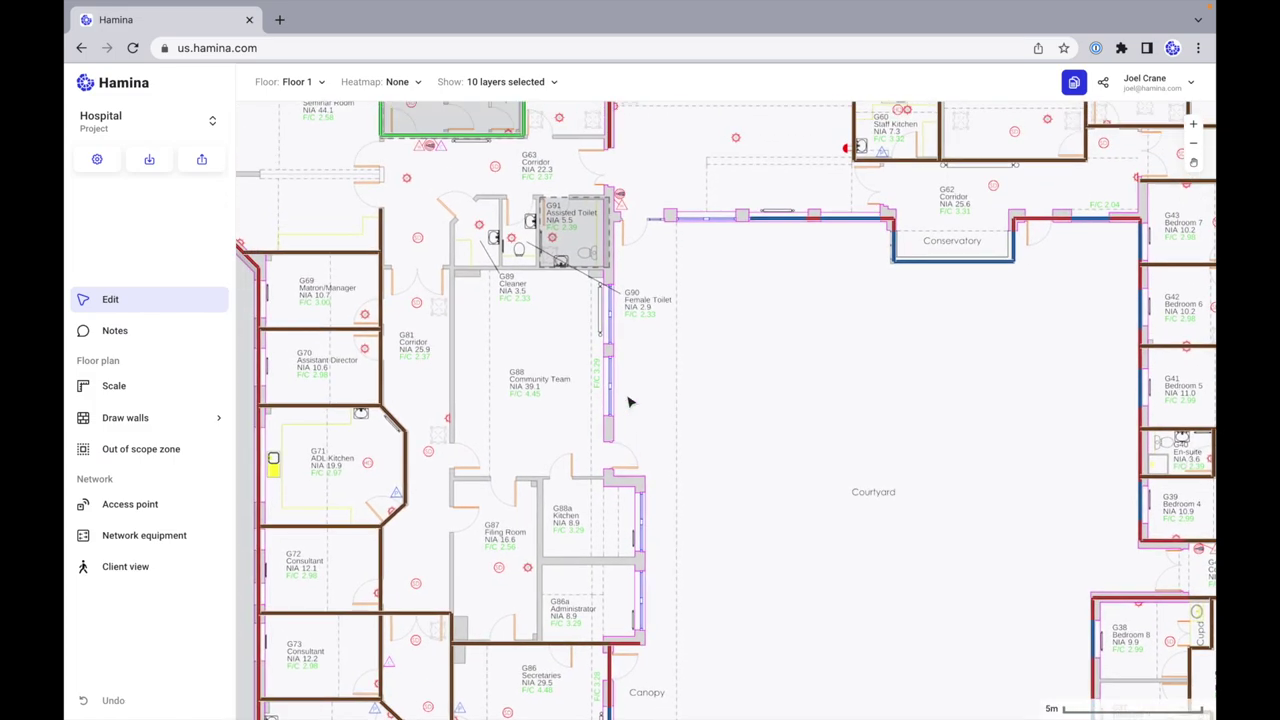
{"action": "left_click", "coordinate": [155, 421]}
{"action": "left_click", "coordinate": [262, 421]}
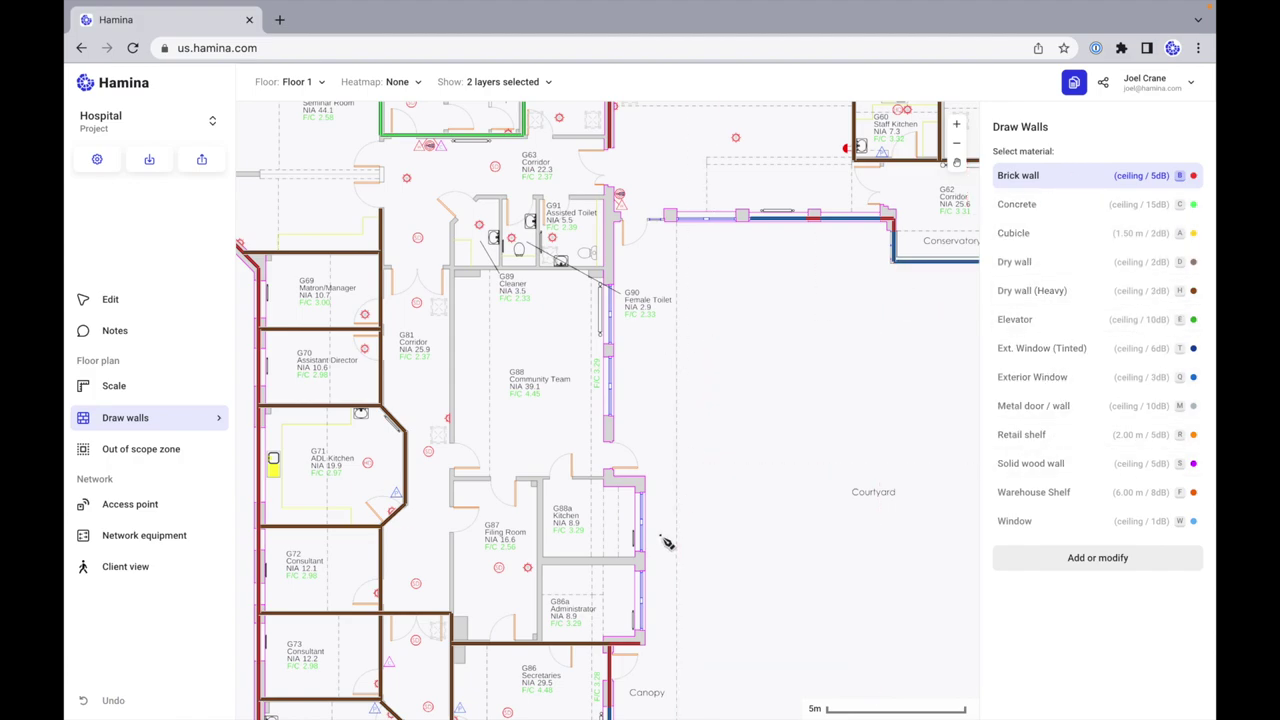
Step: Draw a brick wall chain from the G86a corner up past G88a along the Courtyard
{"action": "scroll", "coordinate": [648, 652], "scroll_direction": "right", "scroll_amount": 1}
{"action": "left_click", "coordinate": [625, 646]}
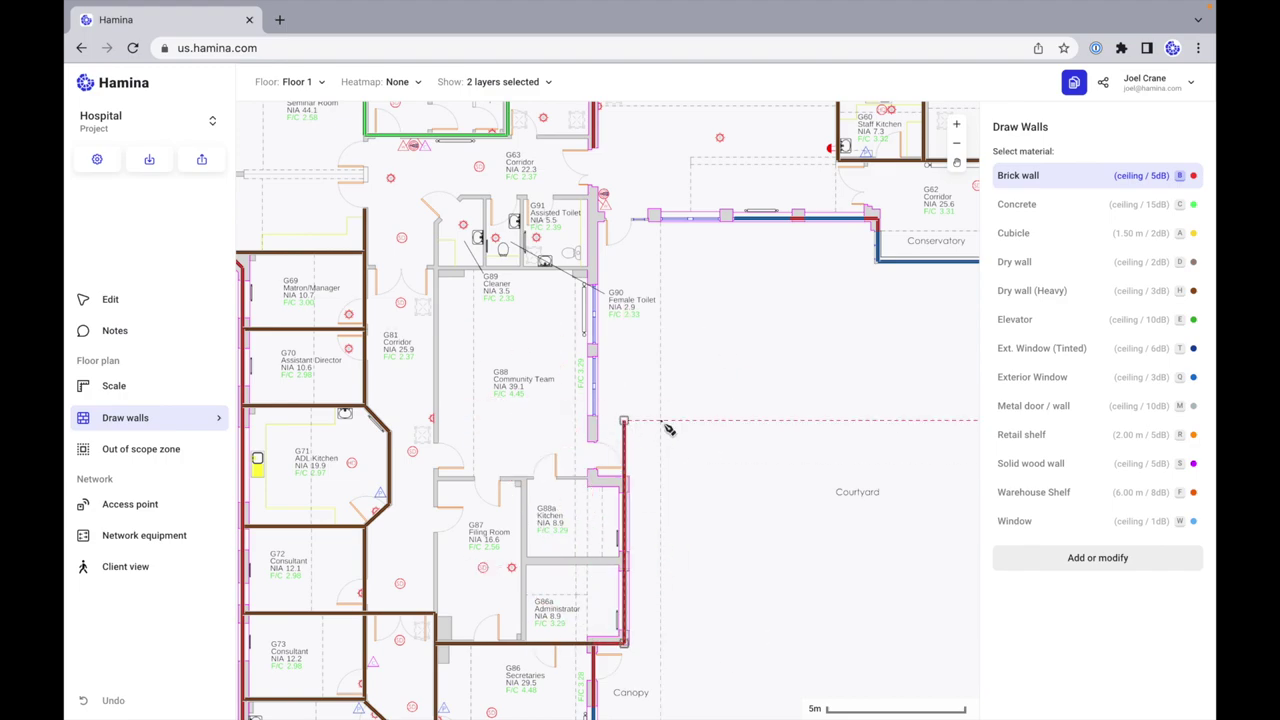
{"action": "left_click", "coordinate": [626, 484]}
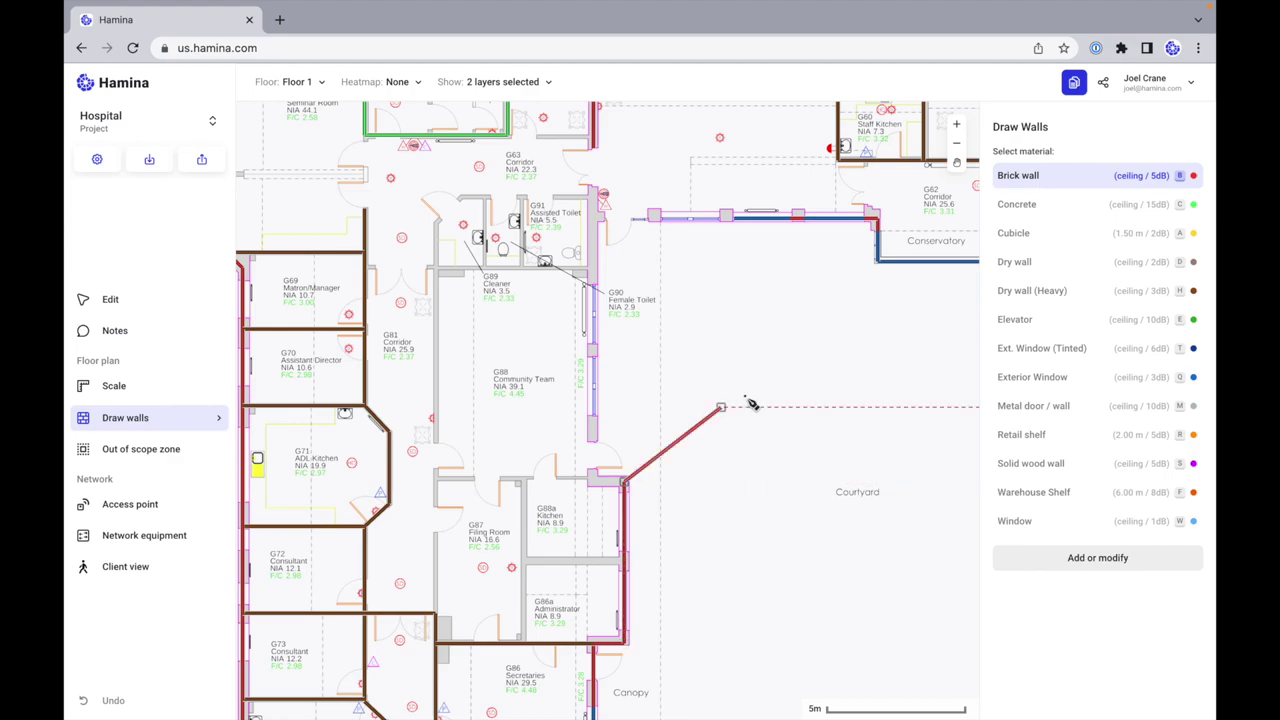
{"action": "left_click", "coordinate": [590, 482]}
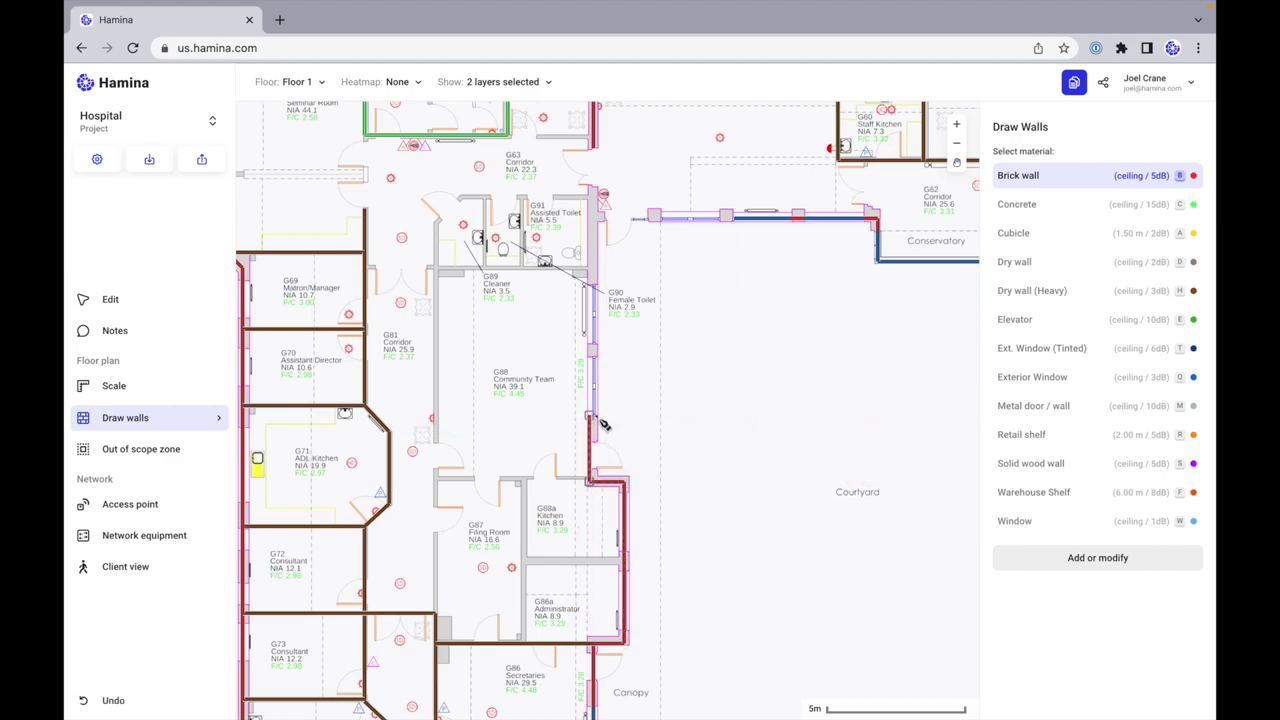
{"action": "left_click", "coordinate": [598, 420]}
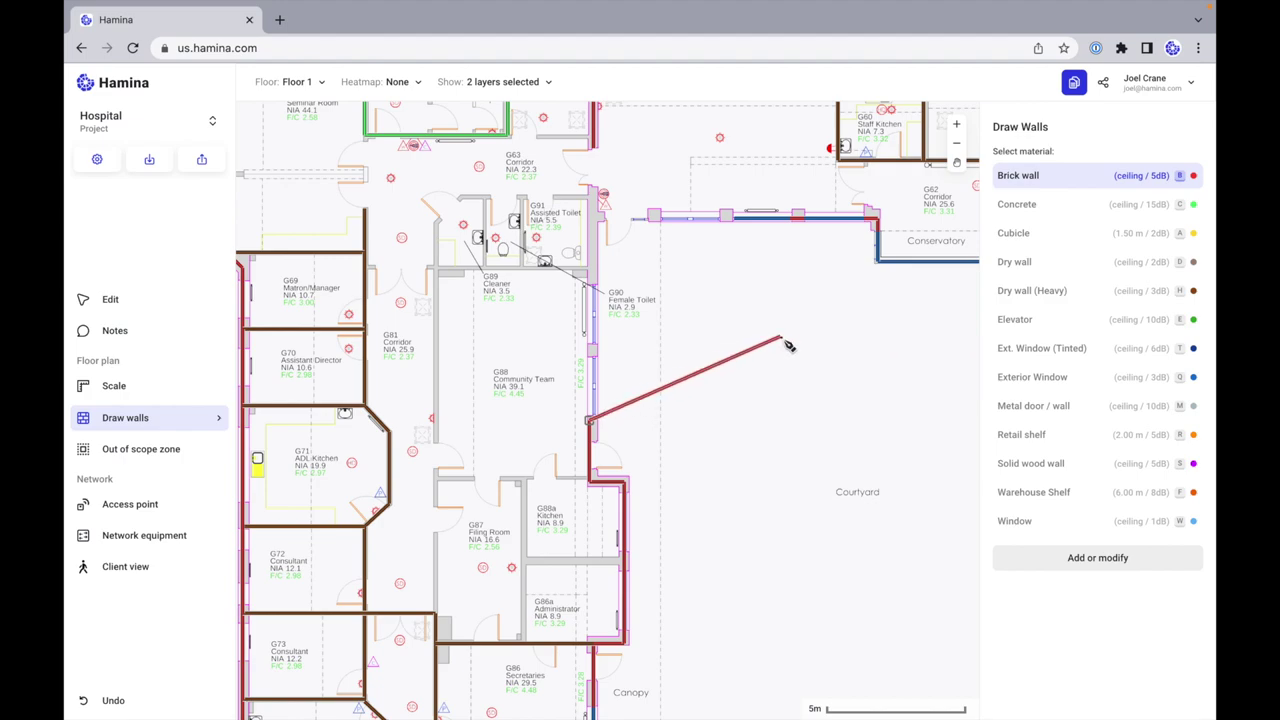
{"action": "key", "text": "Escape"}
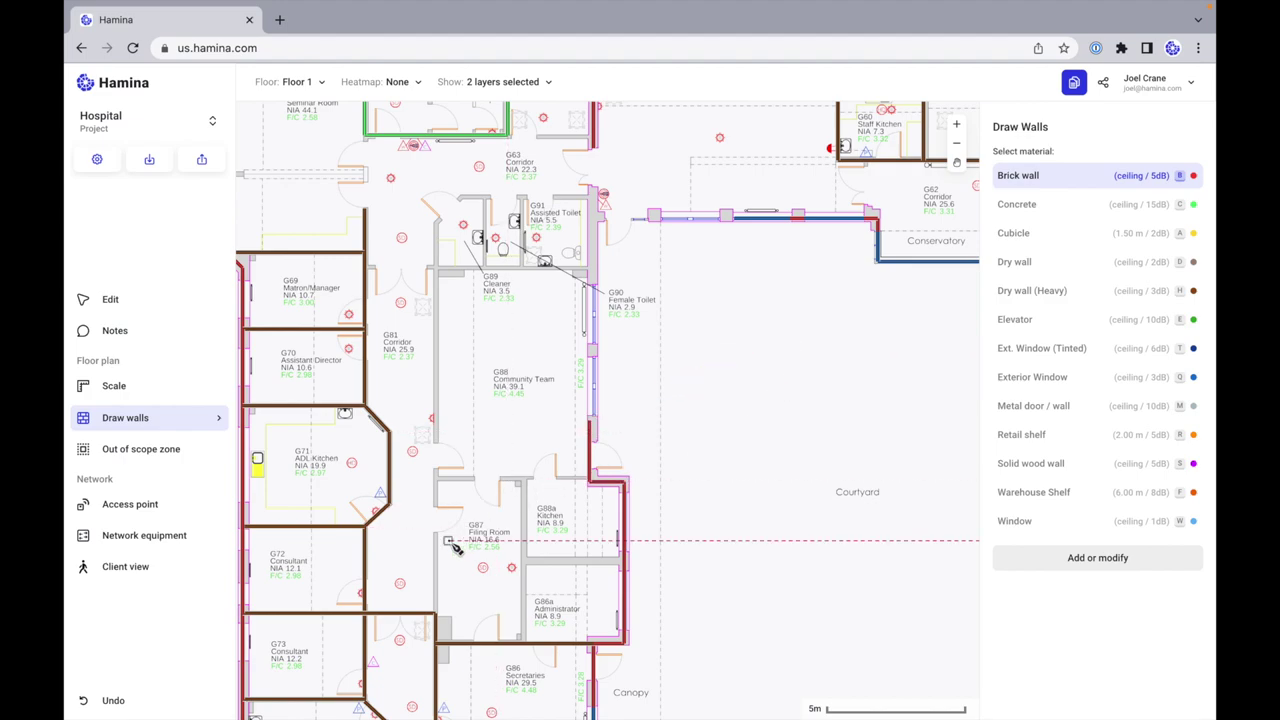
{"action": "scroll", "coordinate": [452, 545], "scroll_direction": "up", "scroll_amount": 4}
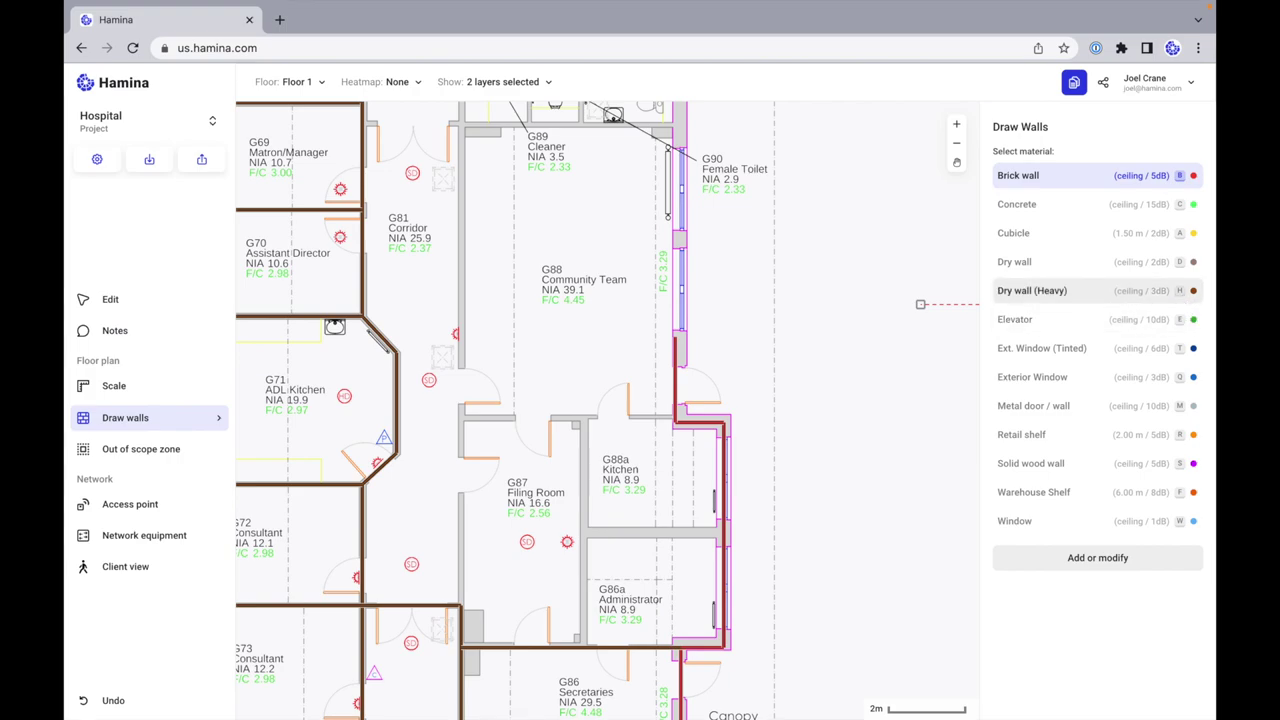
Step: Open and close the Wall Editor unchanged, then pick Dry wall (Heavy) with the H key
{"action": "left_click", "coordinate": [1130, 557]}
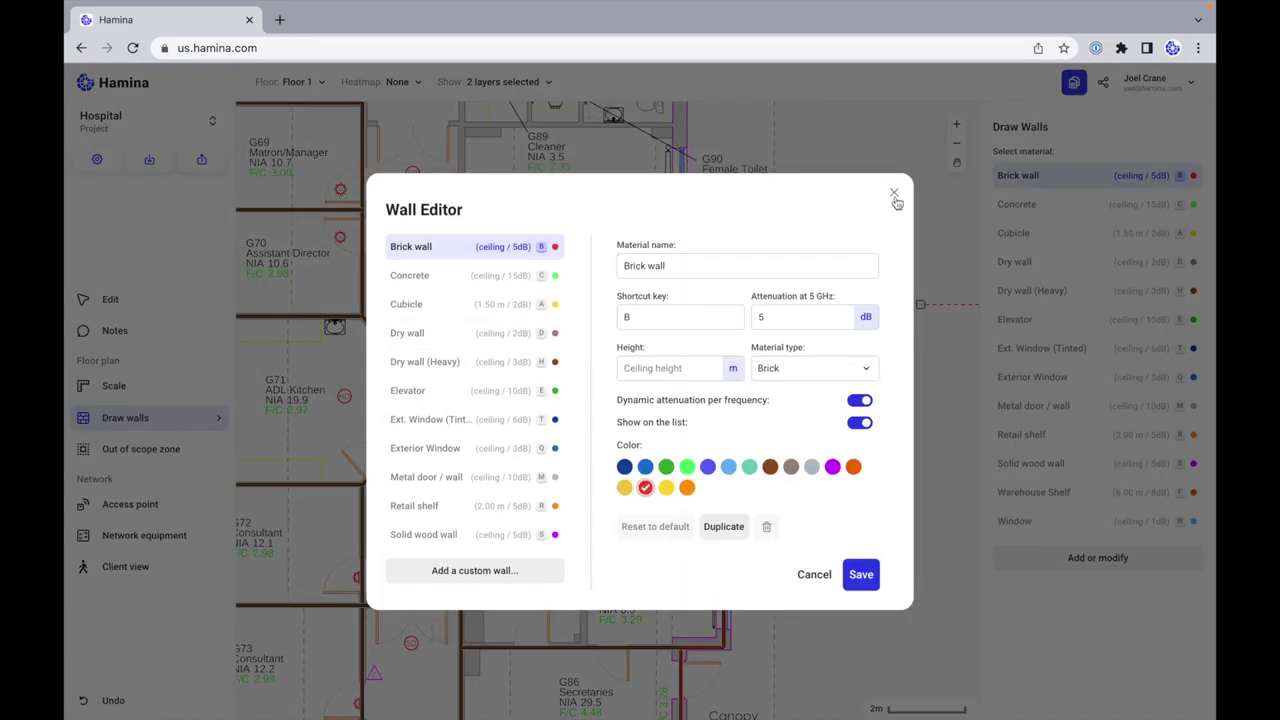
{"action": "left_click", "coordinate": [894, 193]}
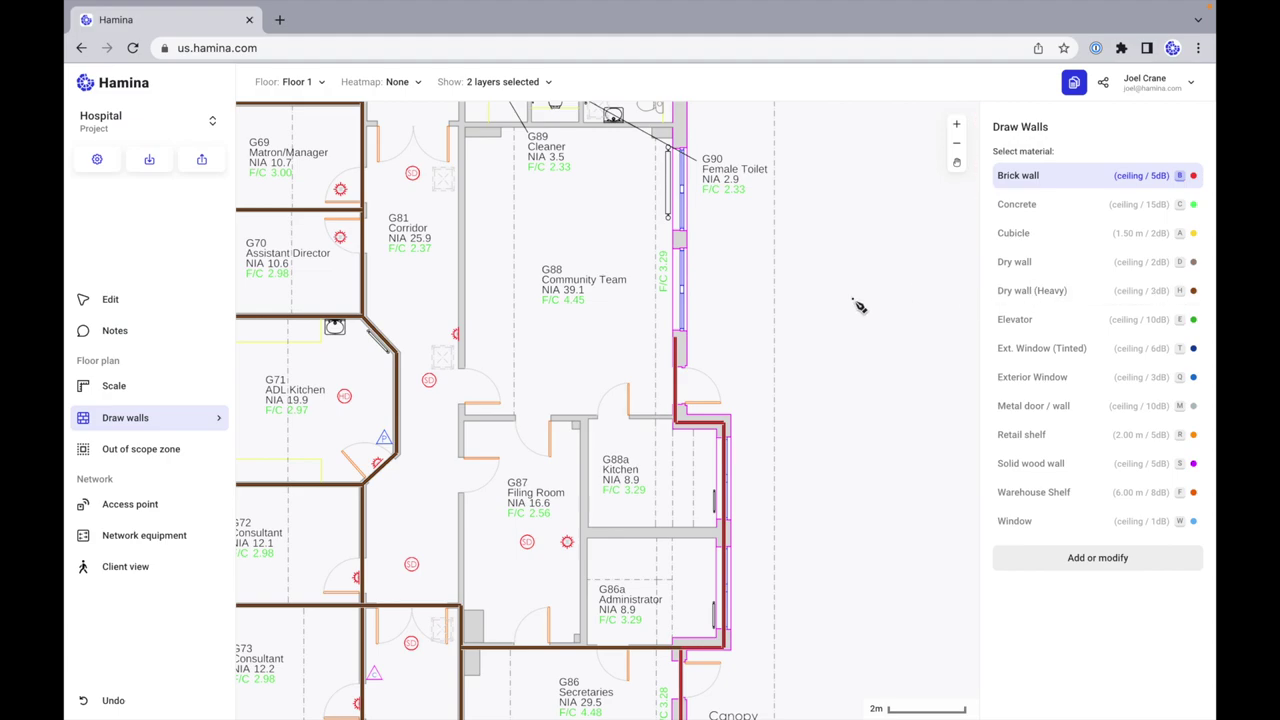
{"action": "key", "text": "h"}
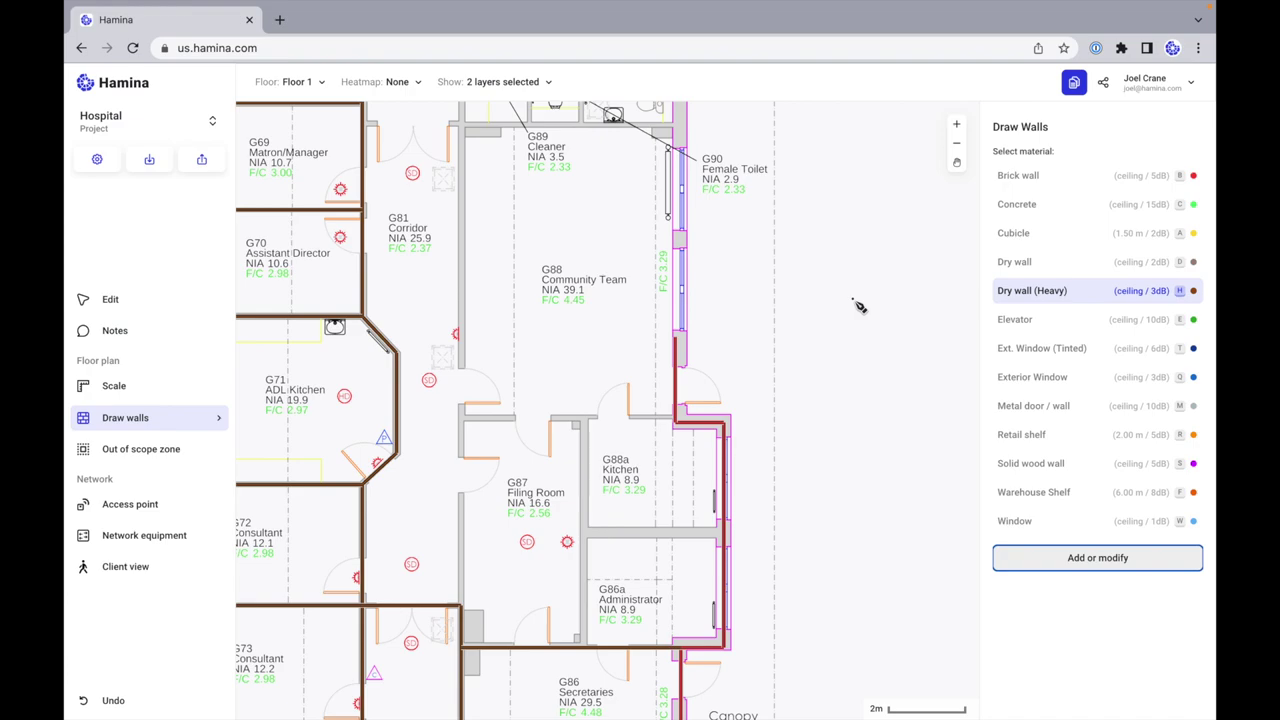
Step: Draw Dry wall (Heavy) segments around G89 and along the bottom of G91
{"action": "left_click", "coordinate": [461, 606]}
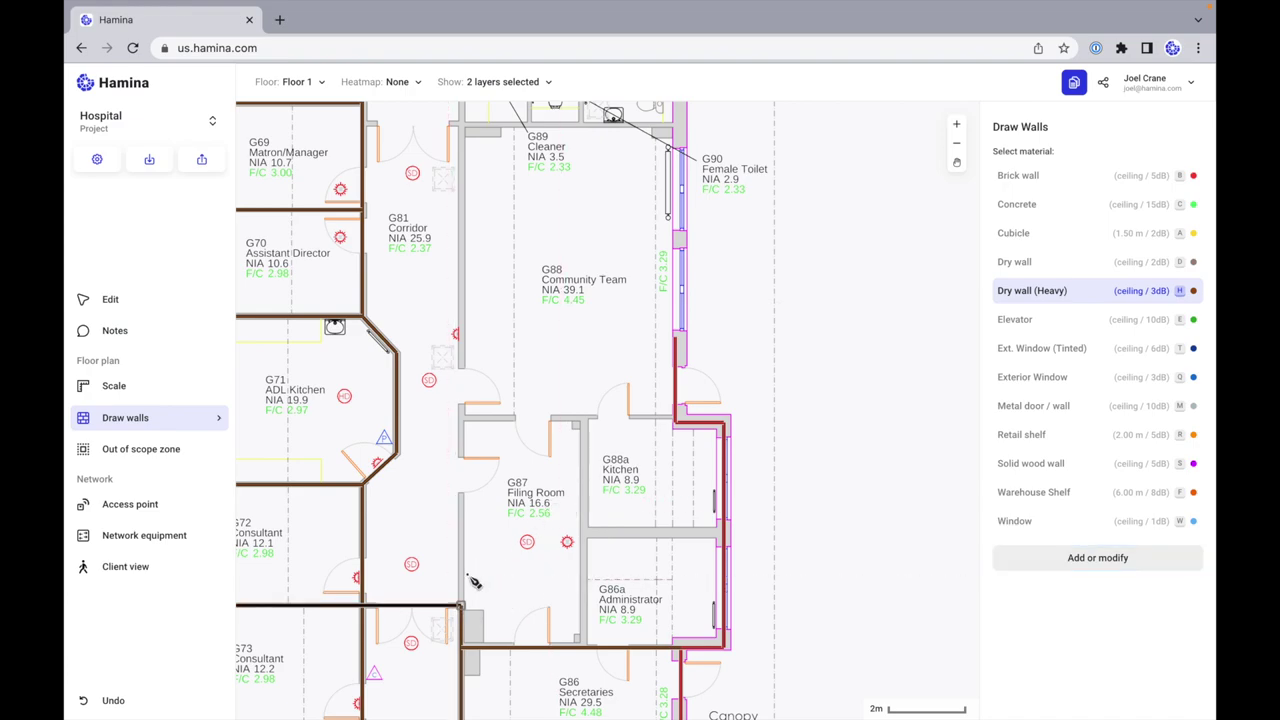
{"action": "scroll", "coordinate": [475, 300], "scroll_direction": "up", "scroll_amount": 4}
{"action": "left_click", "coordinate": [461, 280]}
{"action": "left_click", "coordinate": [495, 243]}
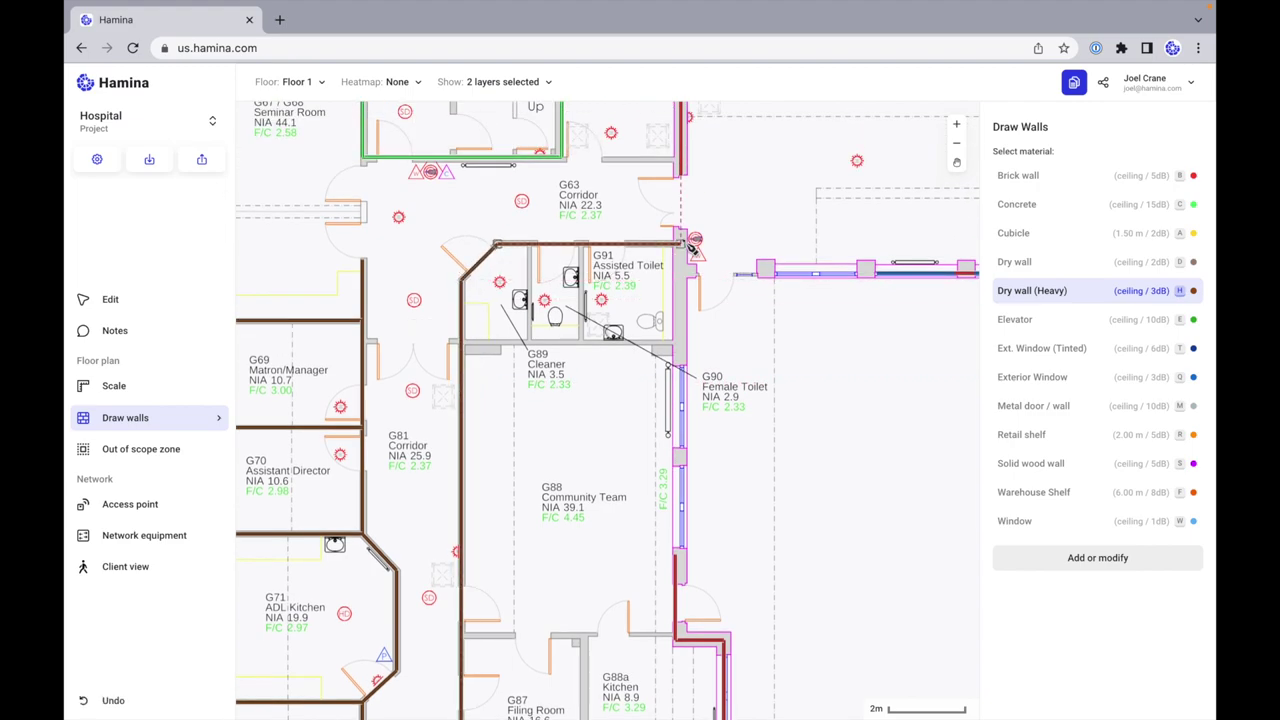
{"action": "left_click", "coordinate": [684, 246]}
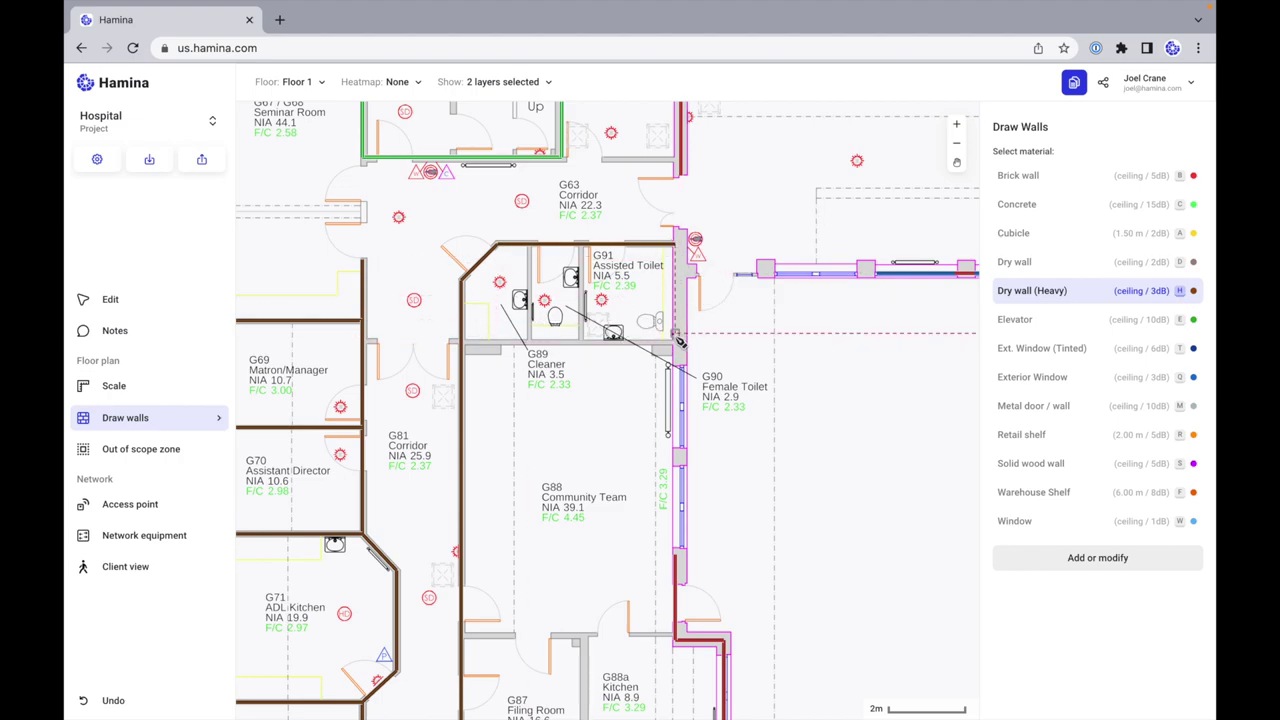
{"action": "scroll", "coordinate": [679, 341], "scroll_direction": "up", "scroll_amount": 5}
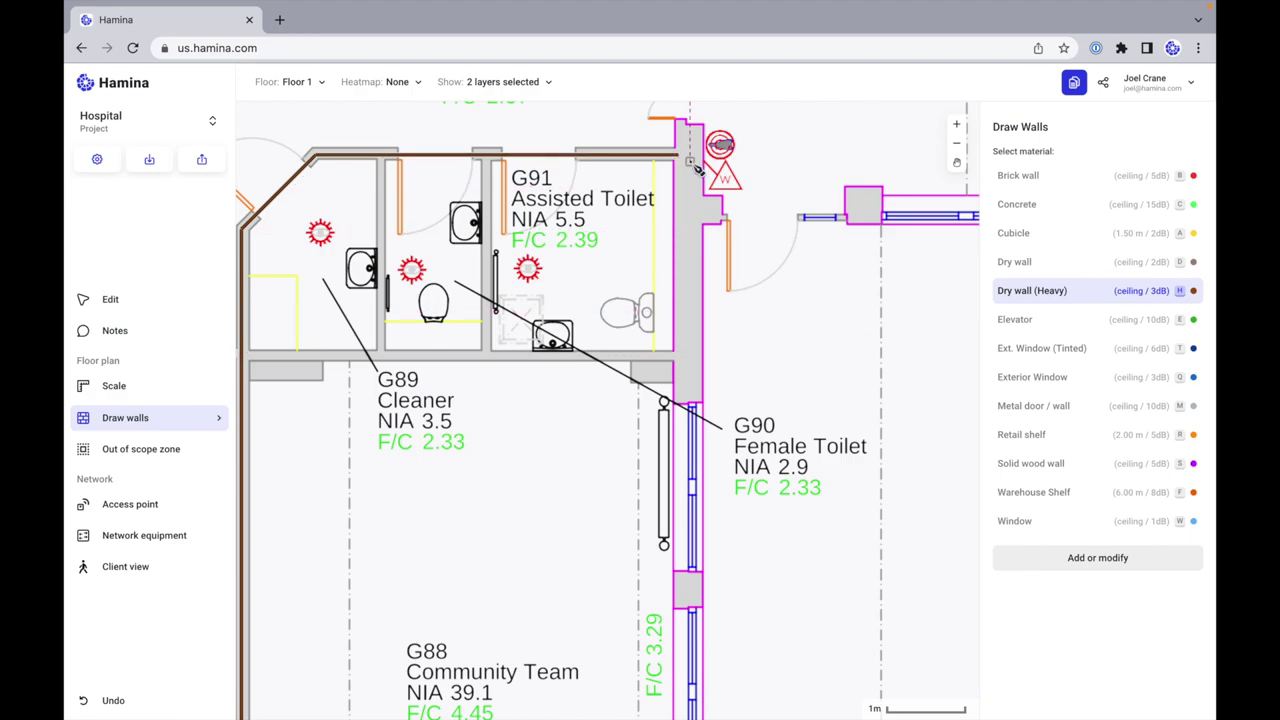
{"action": "left_click", "coordinate": [684, 356]}
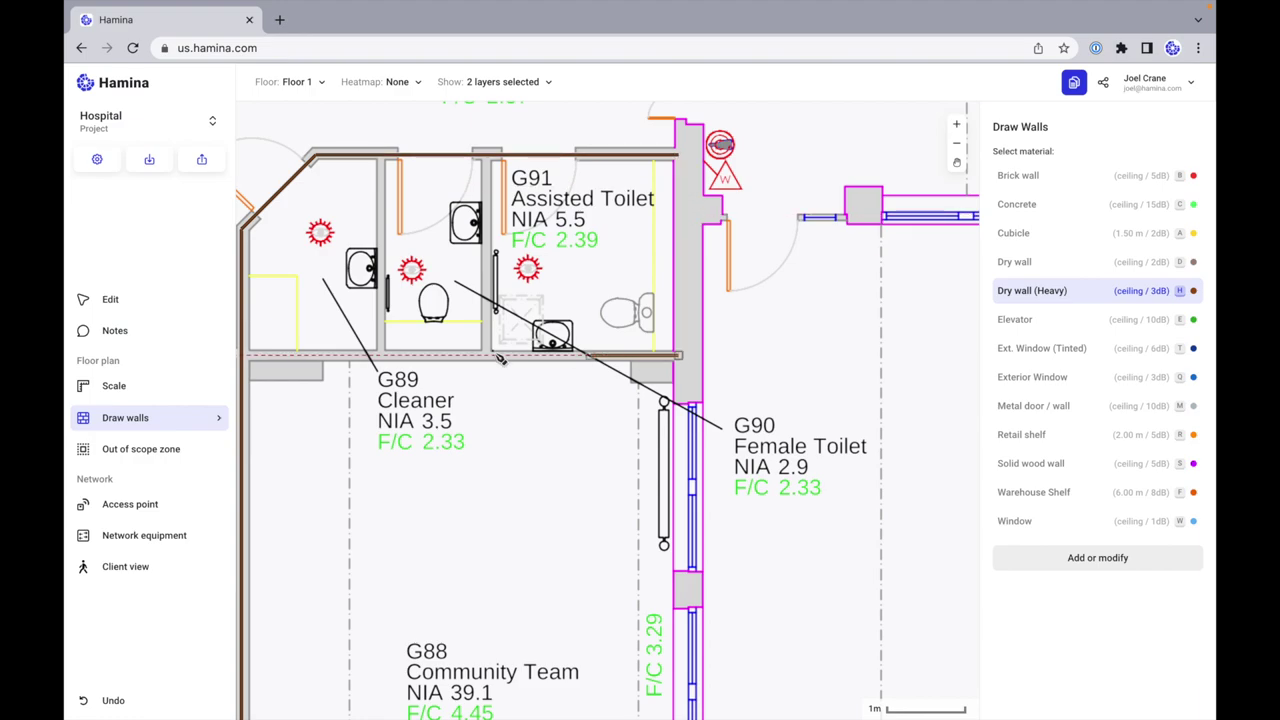
{"action": "left_click", "coordinate": [246, 356]}
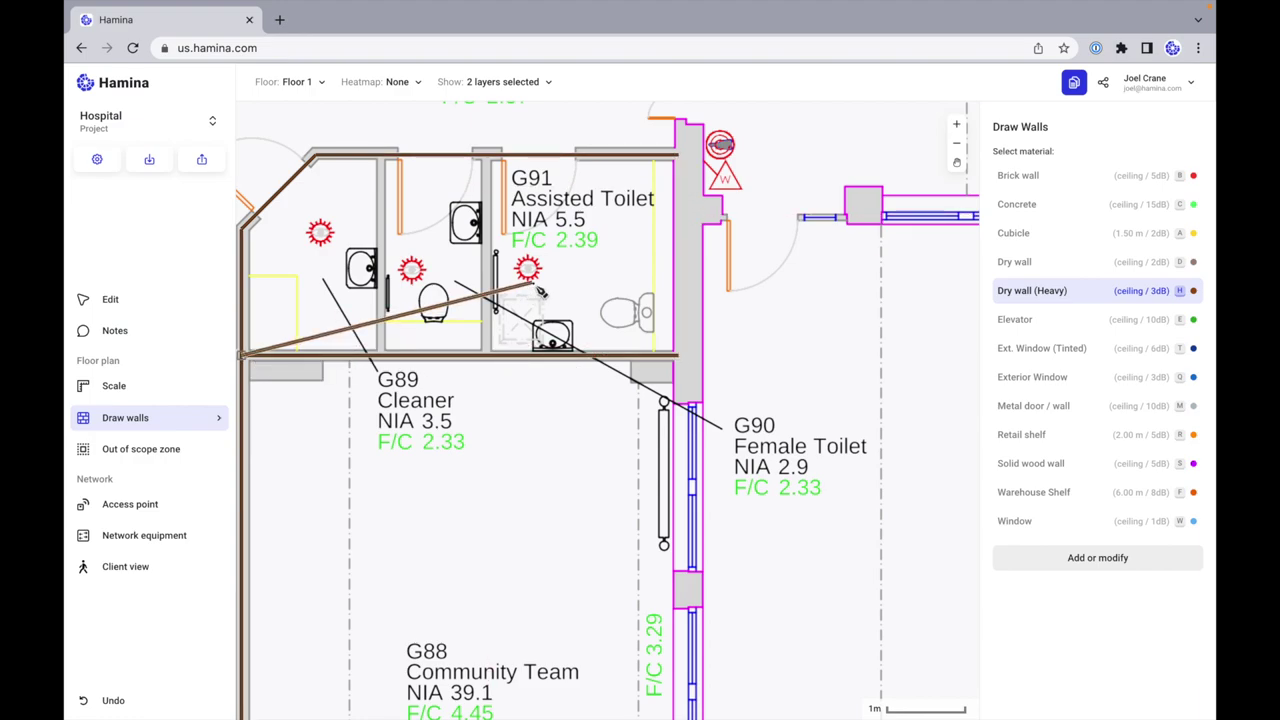
Step: Draw a Brick wall running up G91's right side to its top
{"action": "key", "text": "b"}
{"action": "left_click", "coordinate": [690, 362]}
{"action": "left_click", "coordinate": [686, 130]}
{"action": "scroll", "coordinate": [706, 275], "scroll_direction": "down", "scroll_amount": 3}
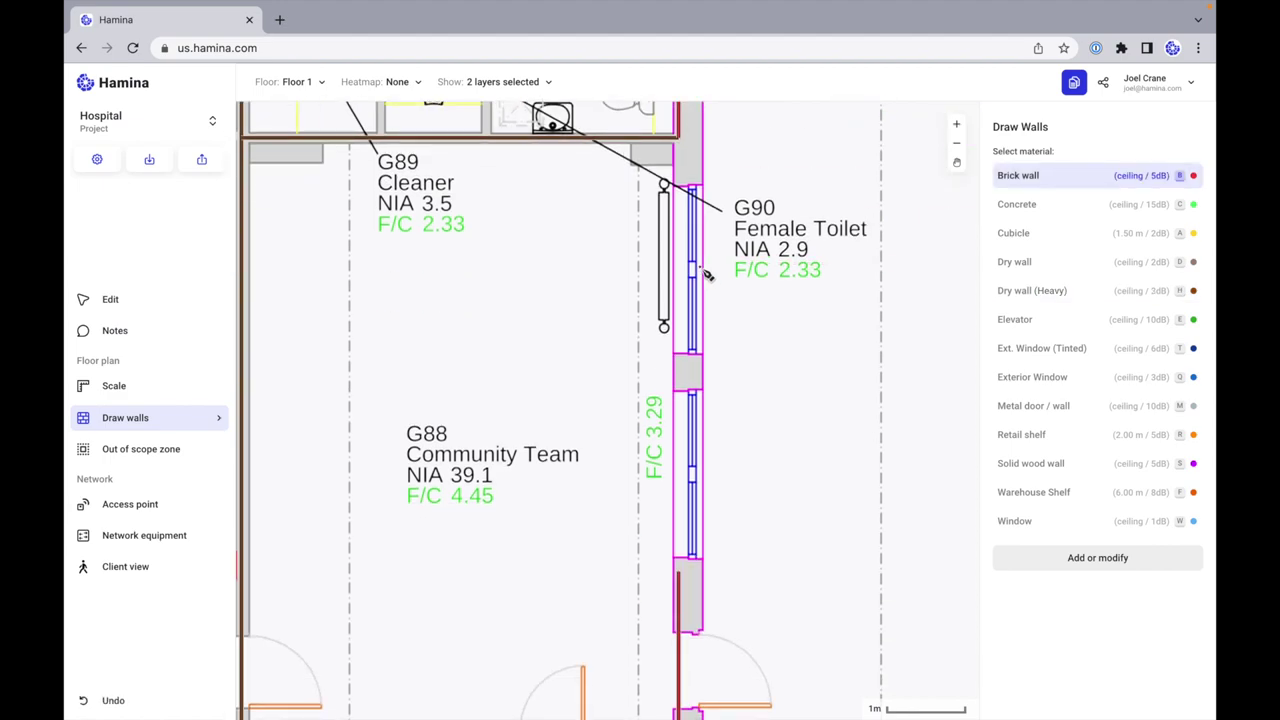
{"action": "scroll", "coordinate": [706, 275], "scroll_direction": "up", "scroll_amount": 2}
{"action": "scroll", "coordinate": [574, 257], "scroll_direction": "left", "scroll_amount": 1}
{"action": "scroll", "coordinate": [586, 305], "scroll_direction": "up", "scroll_amount": 2}
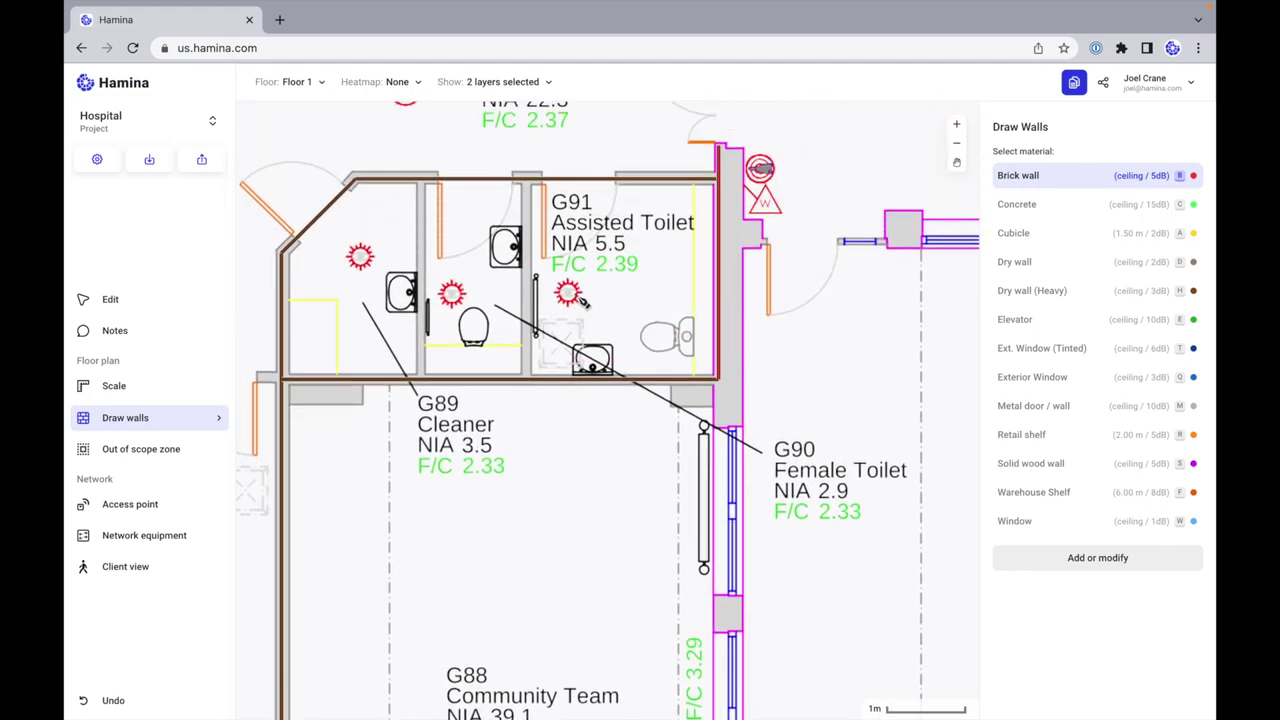
{"action": "scroll", "coordinate": [490, 275], "scroll_direction": "down", "scroll_amount": 3}
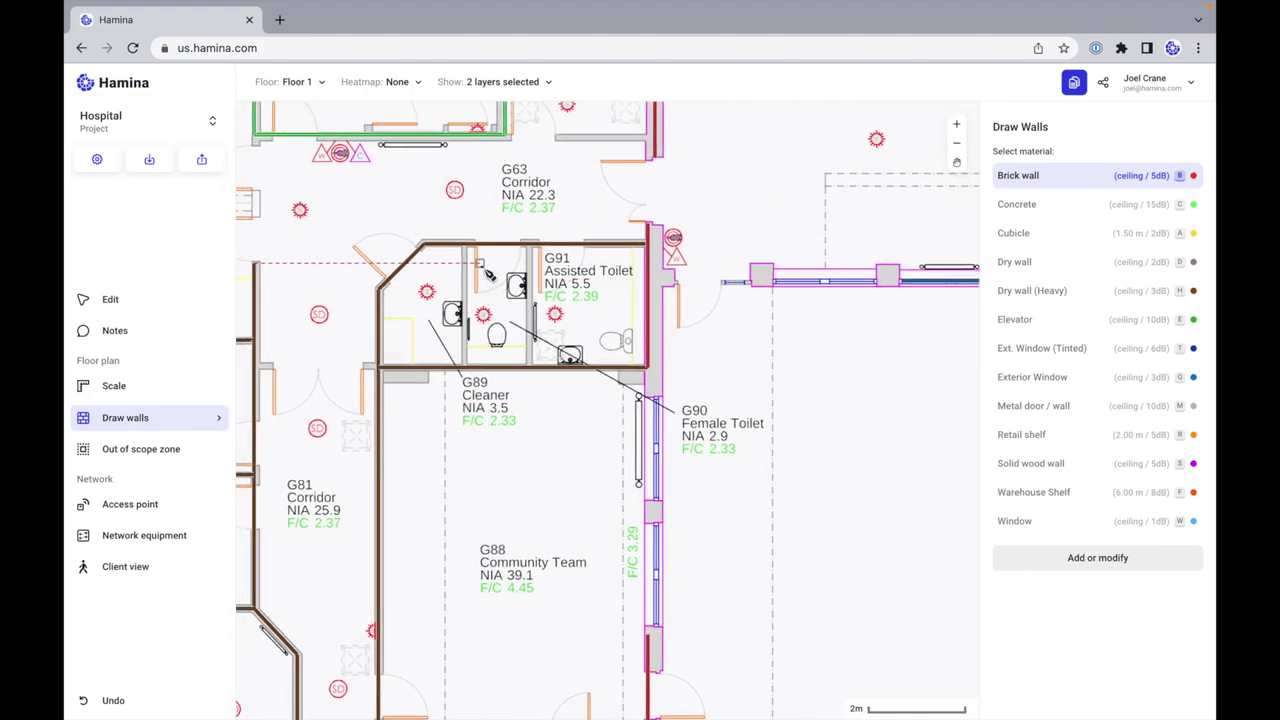
Step: Add heavy dry partitions between G91 and G89 and inside the toilet block
{"action": "key", "text": "h"}
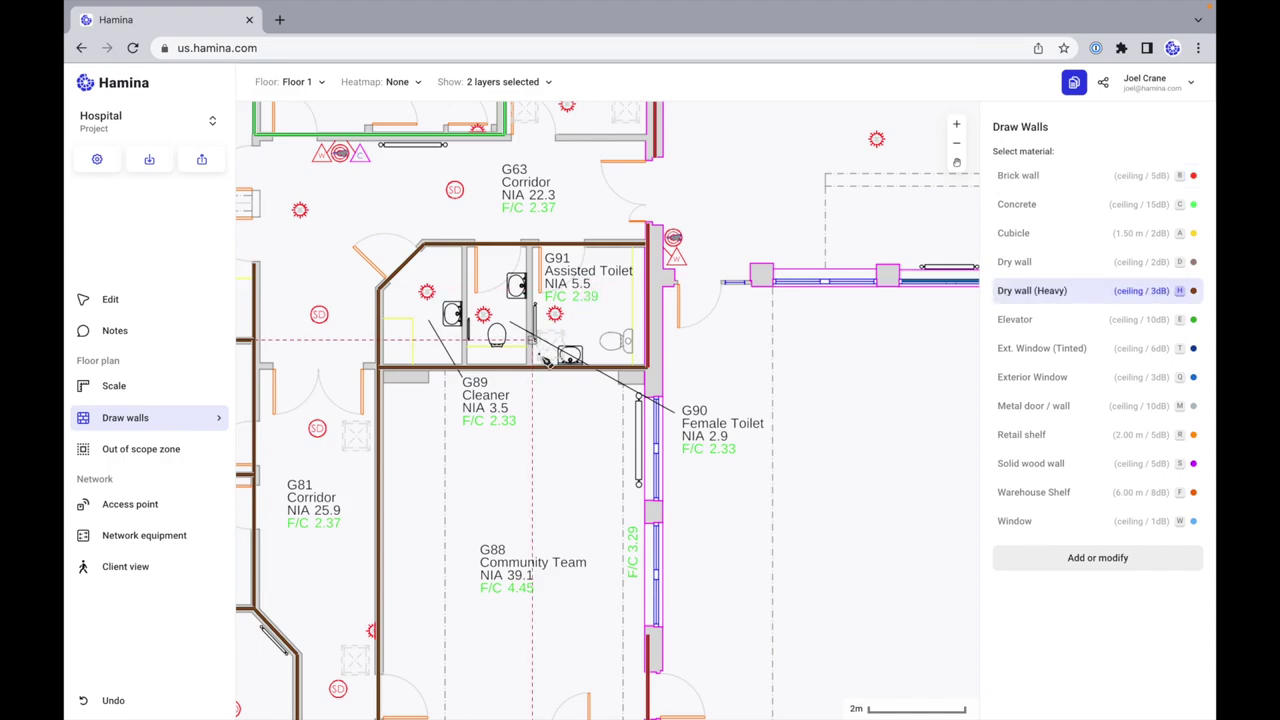
{"action": "left_click_drag", "start_coordinate": [534, 369], "coordinate": [531, 244]}
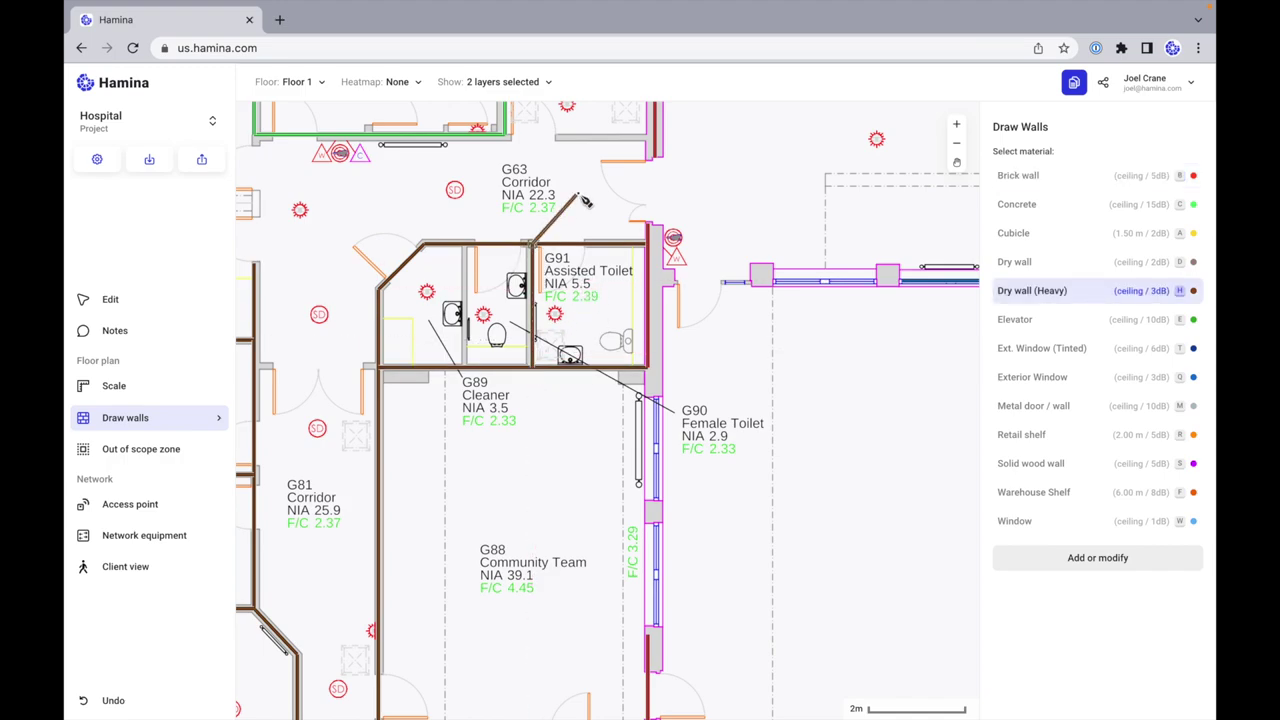
{"action": "left_click_drag", "start_coordinate": [465, 369], "coordinate": [464, 244]}
{"action": "scroll", "coordinate": [540, 203], "scroll_direction": "up", "scroll_amount": 2}
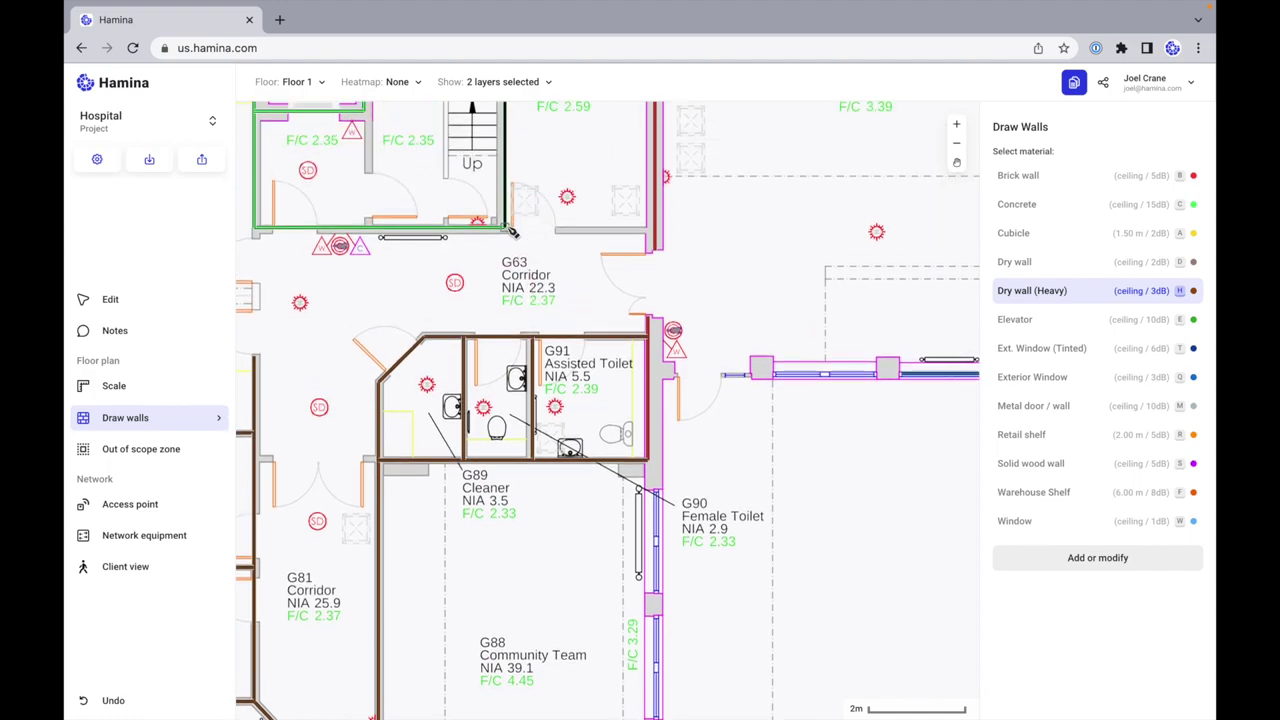
{"action": "left_click_drag", "start_coordinate": [656, 229], "coordinate": [580, 152]}
{"action": "scroll", "coordinate": [540, 400], "scroll_direction": "down", "scroll_amount": 10}
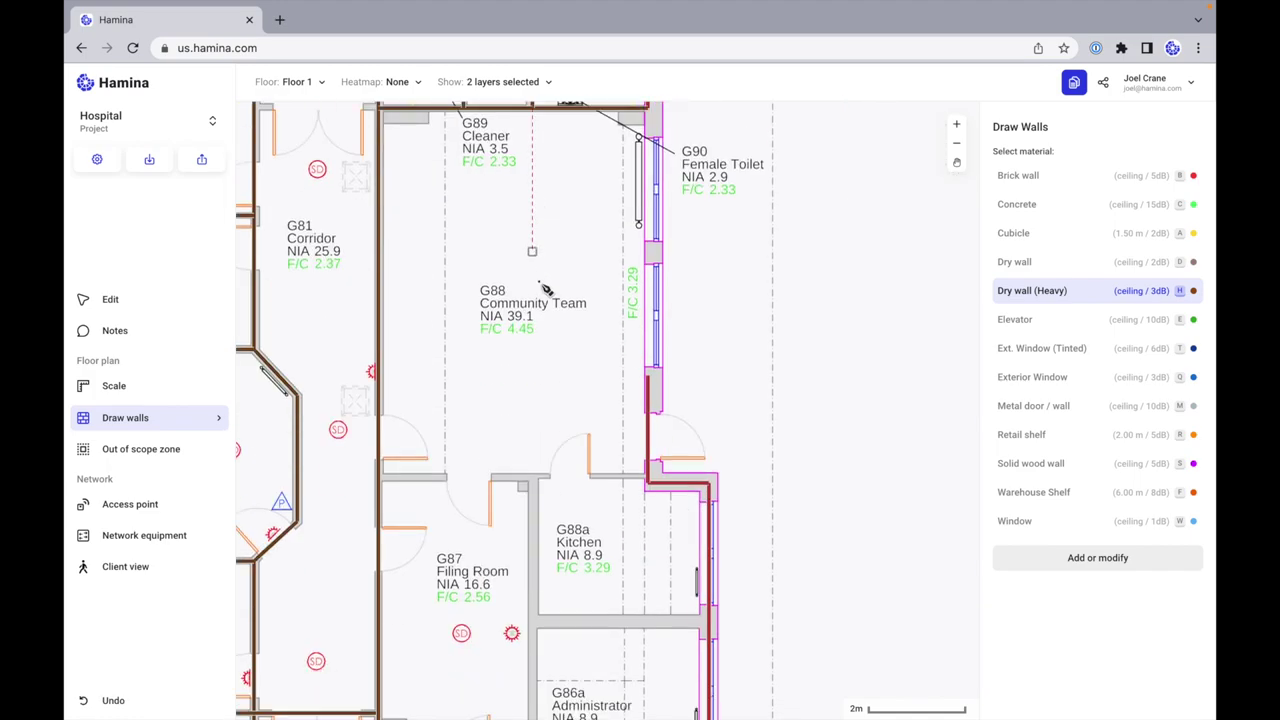
{"action": "mouse_move", "coordinate": [648, 214]}
{"action": "left_mouse_down"}
{"action": "mouse_move", "coordinate": [652, 312]}
{"action": "mouse_move", "coordinate": [668, 335]}
{"action": "mouse_move", "coordinate": [650, 335]}
{"action": "left_mouse_up"}
{"action": "scroll", "coordinate": [655, 316], "scroll_direction": "up", "scroll_amount": 3}
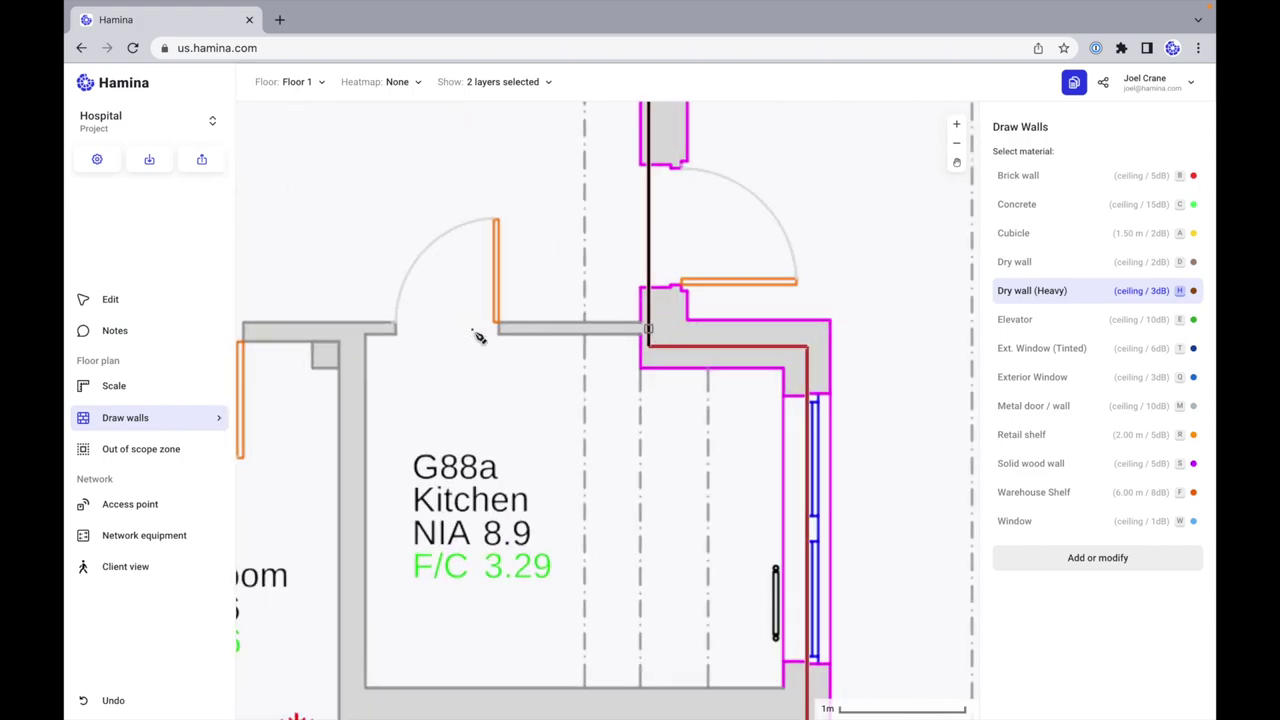
{"action": "scroll", "coordinate": [495, 337], "scroll_direction": "left", "scroll_amount": 6}
{"action": "left_click", "coordinate": [320, 337]}
{"action": "key", "text": "Escape"}
Step: Draw heavy dry walls near G88a from the right wall to the top and bottom walls
{"action": "scroll", "coordinate": [768, 293], "scroll_direction": "down", "scroll_amount": 2}
{"action": "scroll", "coordinate": [768, 293], "scroll_direction": "right", "scroll_amount": 3}
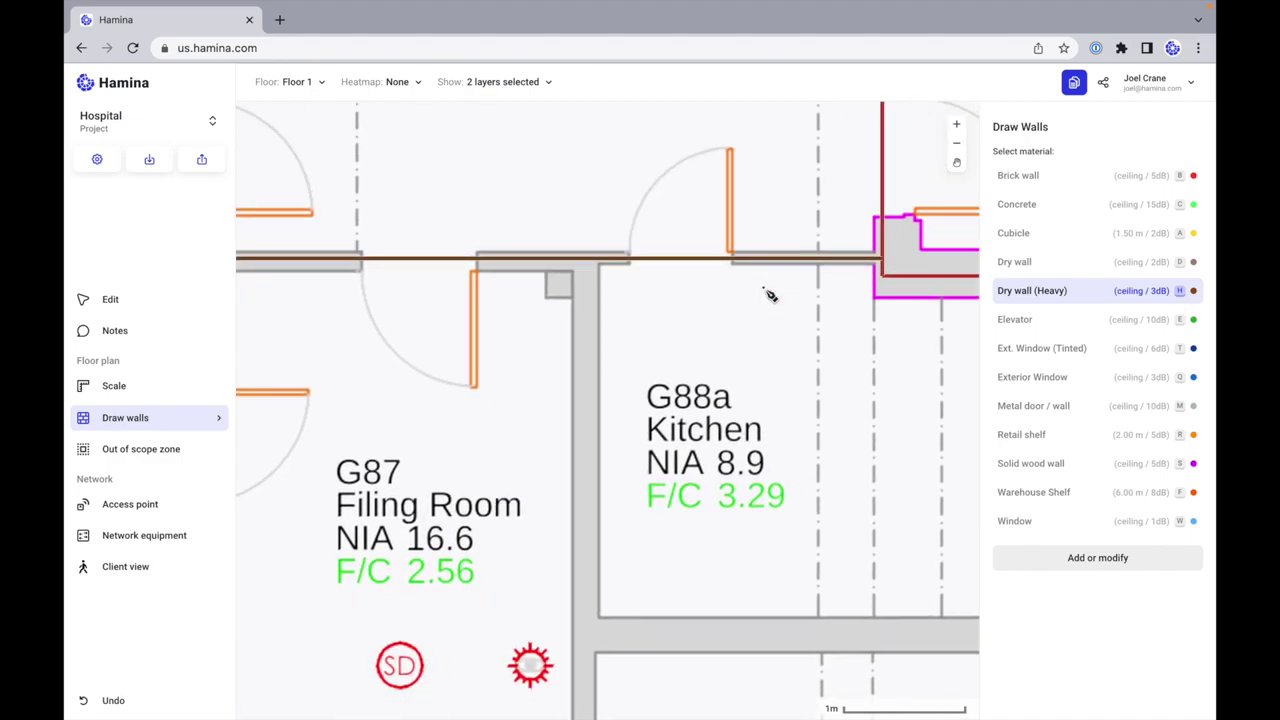
{"action": "scroll", "coordinate": [770, 295], "scroll_direction": "down", "scroll_amount": 3}
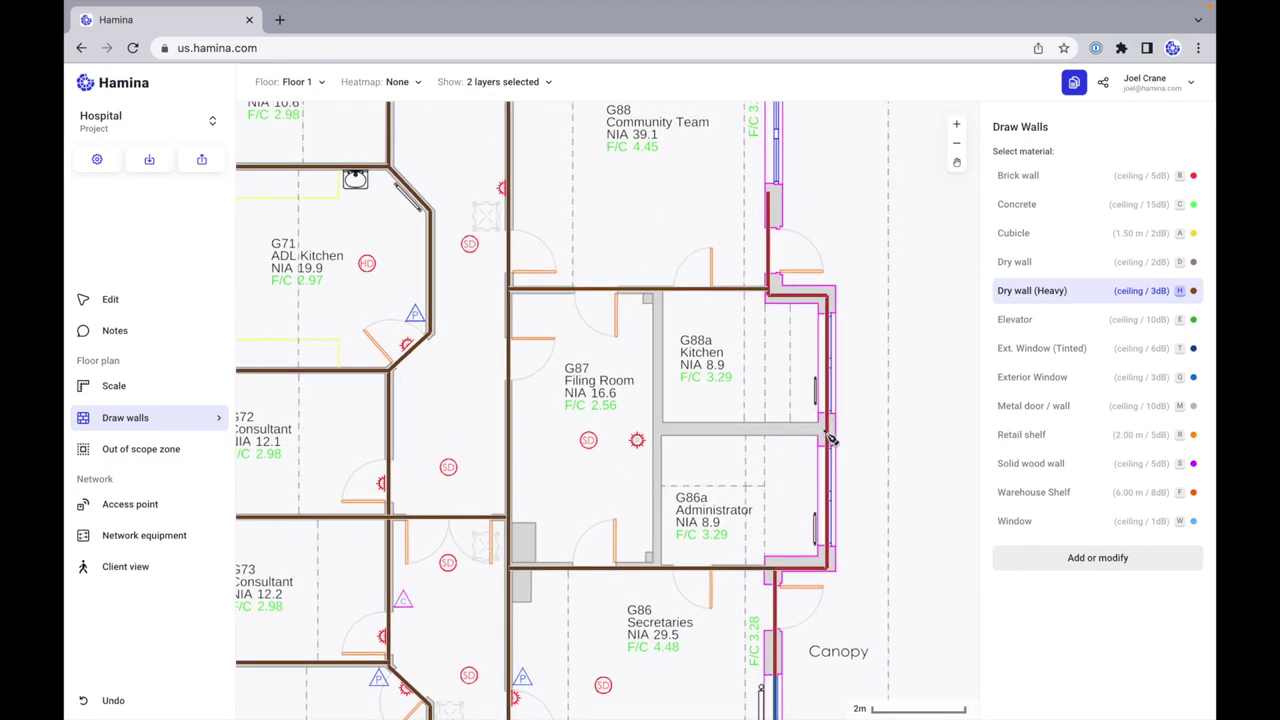
{"action": "left_click", "coordinate": [827, 428]}
{"action": "left_click", "coordinate": [660, 428]}
{"action": "left_click", "coordinate": [660, 290]}
{"action": "left_click", "coordinate": [664, 432]}
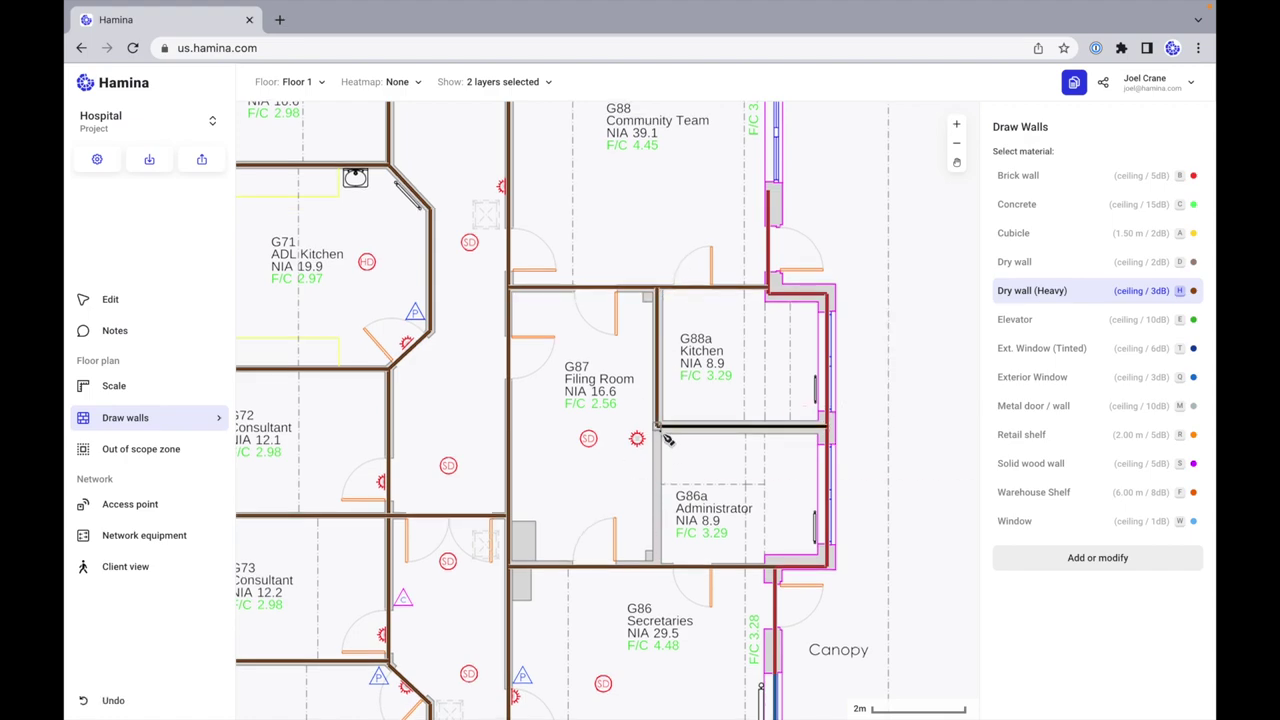
{"action": "left_click", "coordinate": [666, 558]}
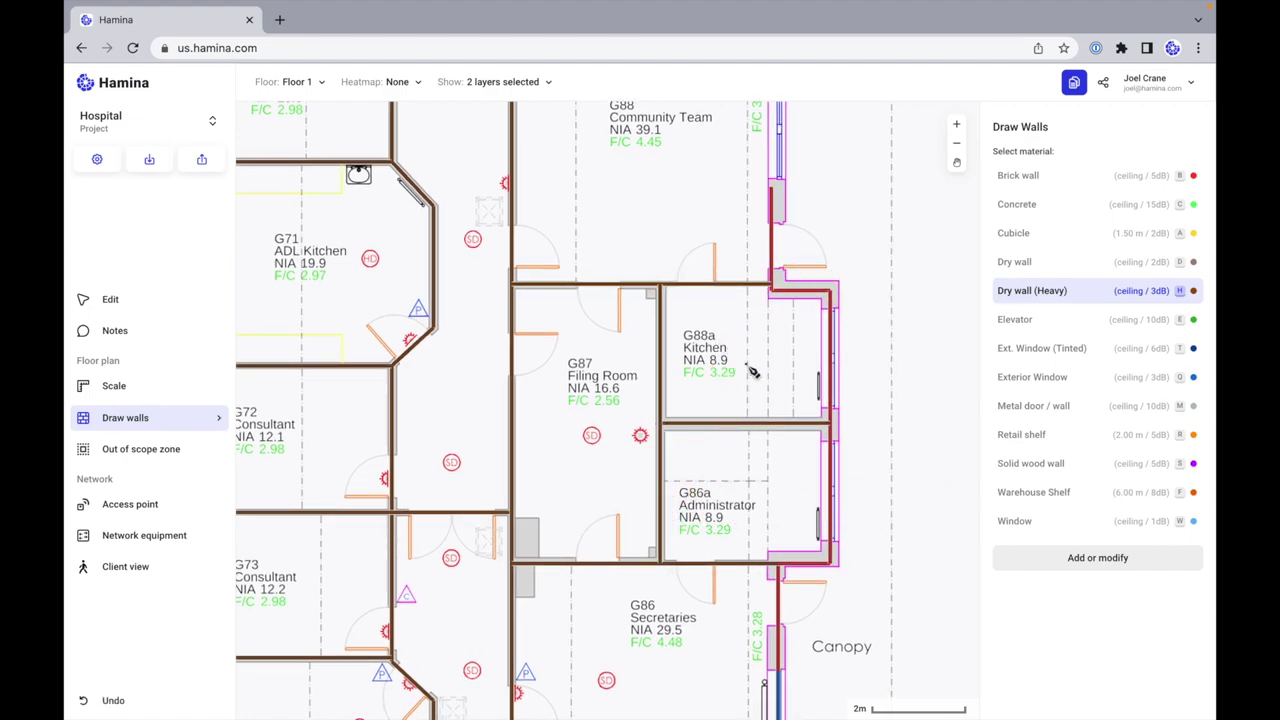
{"action": "scroll", "coordinate": [772, 290], "scroll_direction": "up", "scroll_amount": 5}
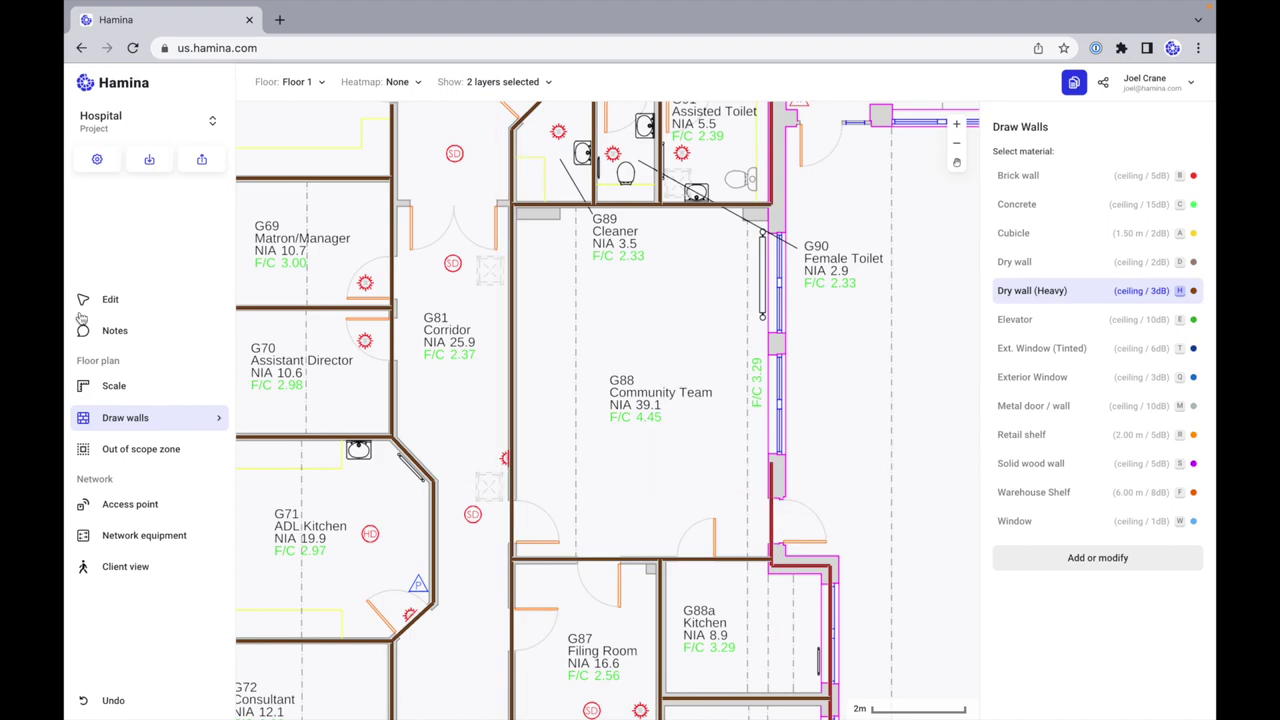
{"action": "key", "text": "Escape"}
Step: Delete the wall segment beside the Female Toilet and begin redrawing it as Brick wall
{"action": "left_click", "coordinate": [771, 510]}
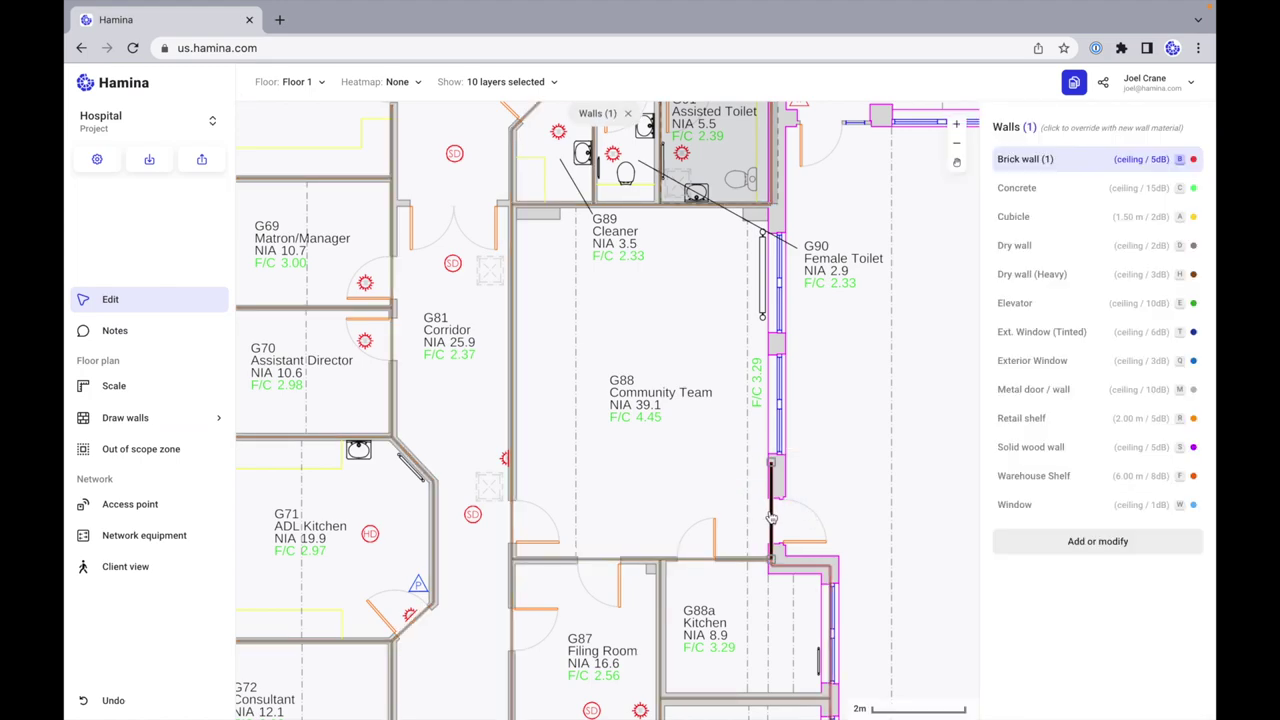
{"action": "key", "text": "Delete"}
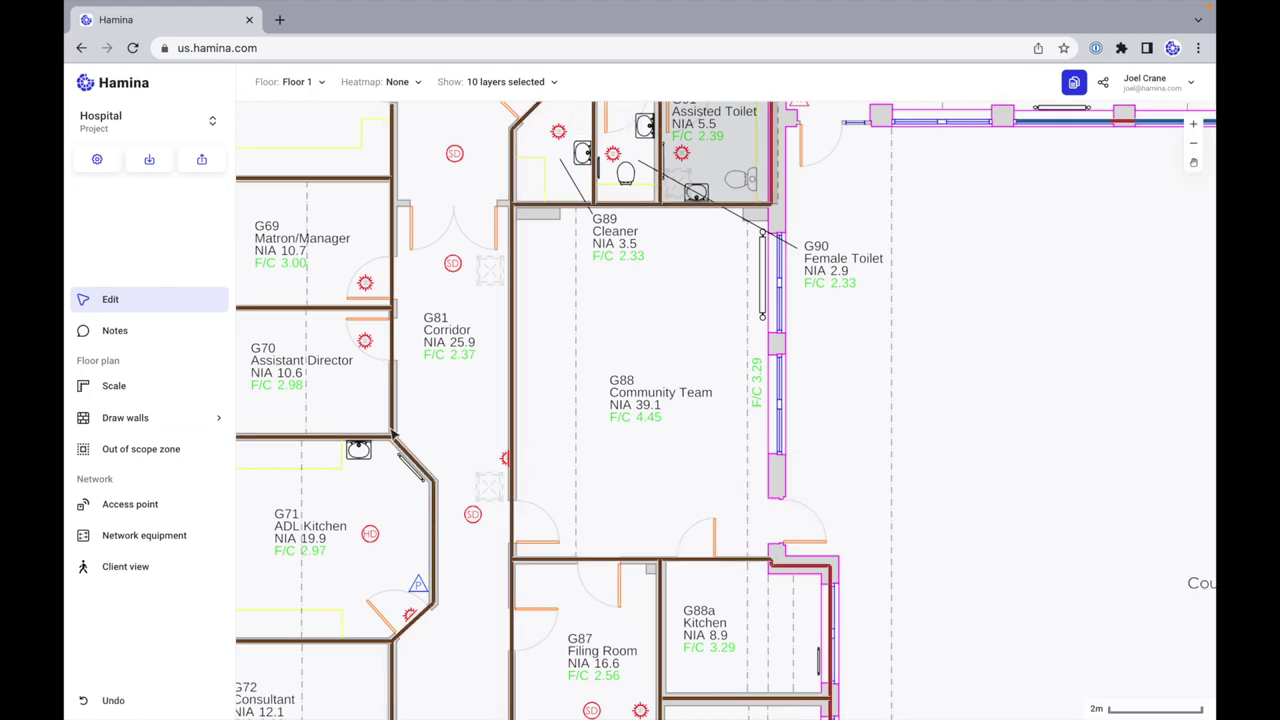
{"action": "left_click", "coordinate": [165, 420]}
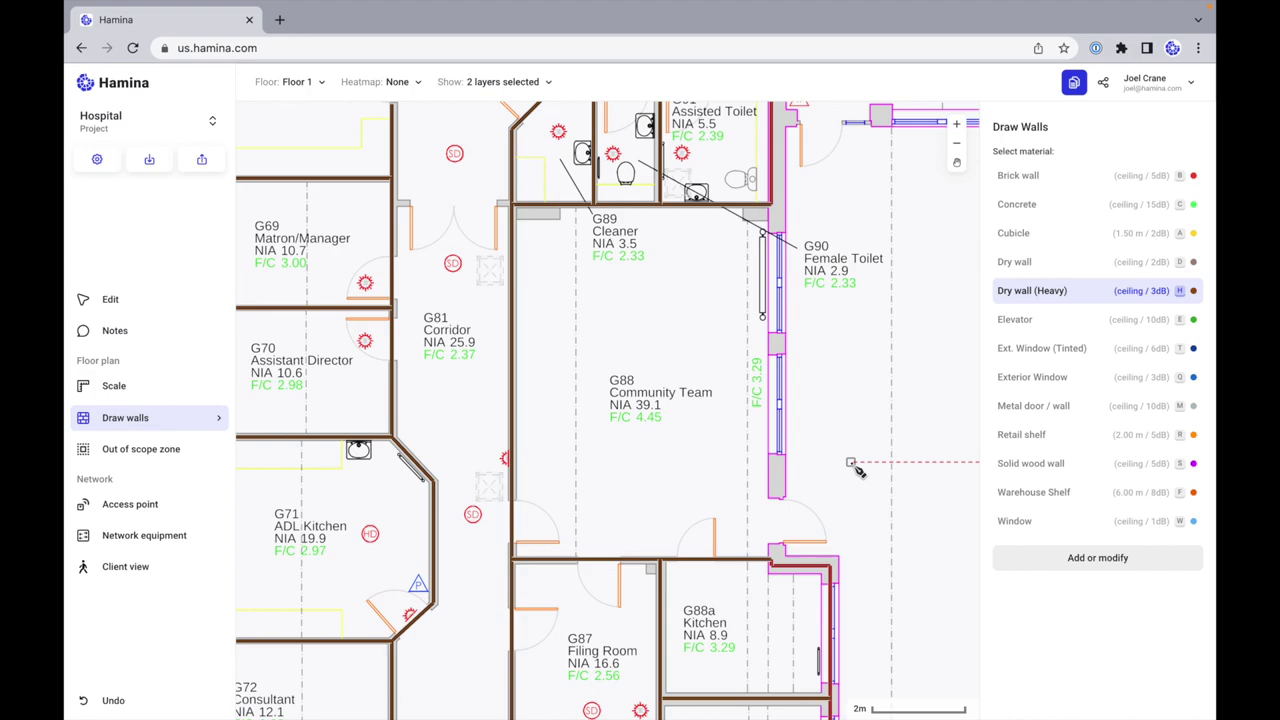
{"action": "key", "text": "b"}
{"action": "left_click", "coordinate": [773, 563]}
{"action": "left_click", "coordinate": [772, 452]}
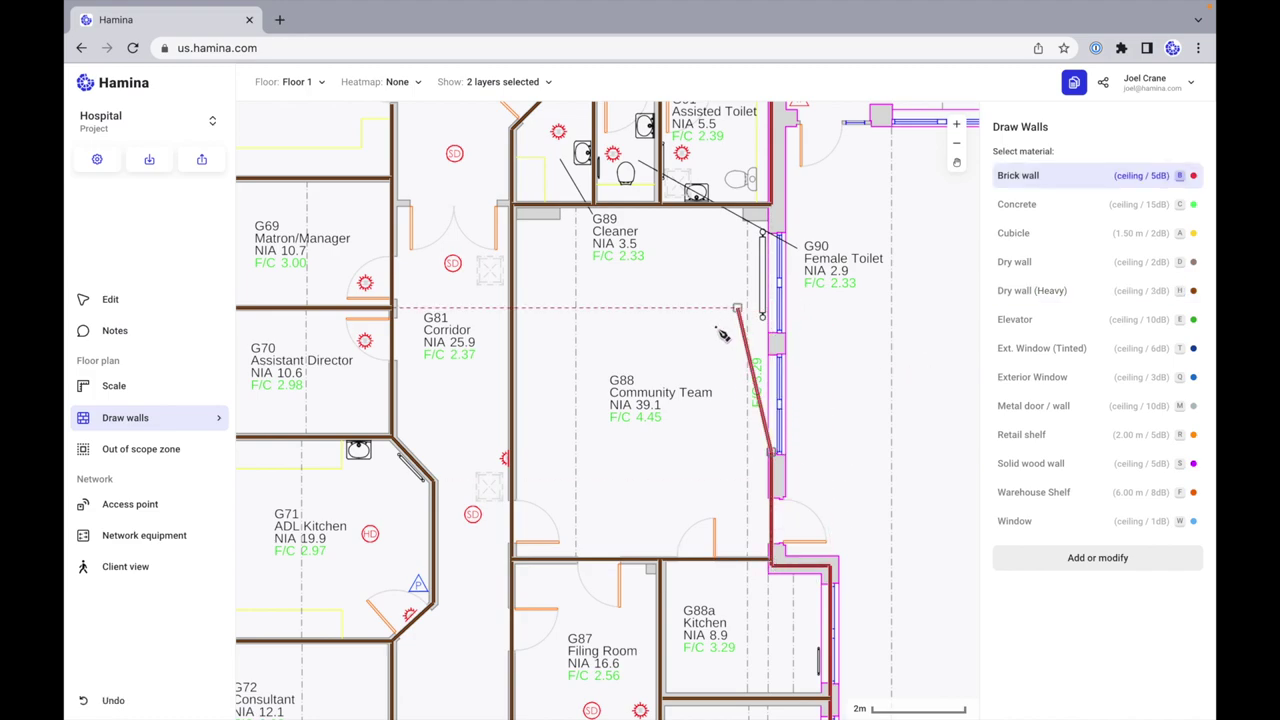
{"action": "scroll", "coordinate": [852, 386], "scroll_direction": "up", "scroll_amount": 2}
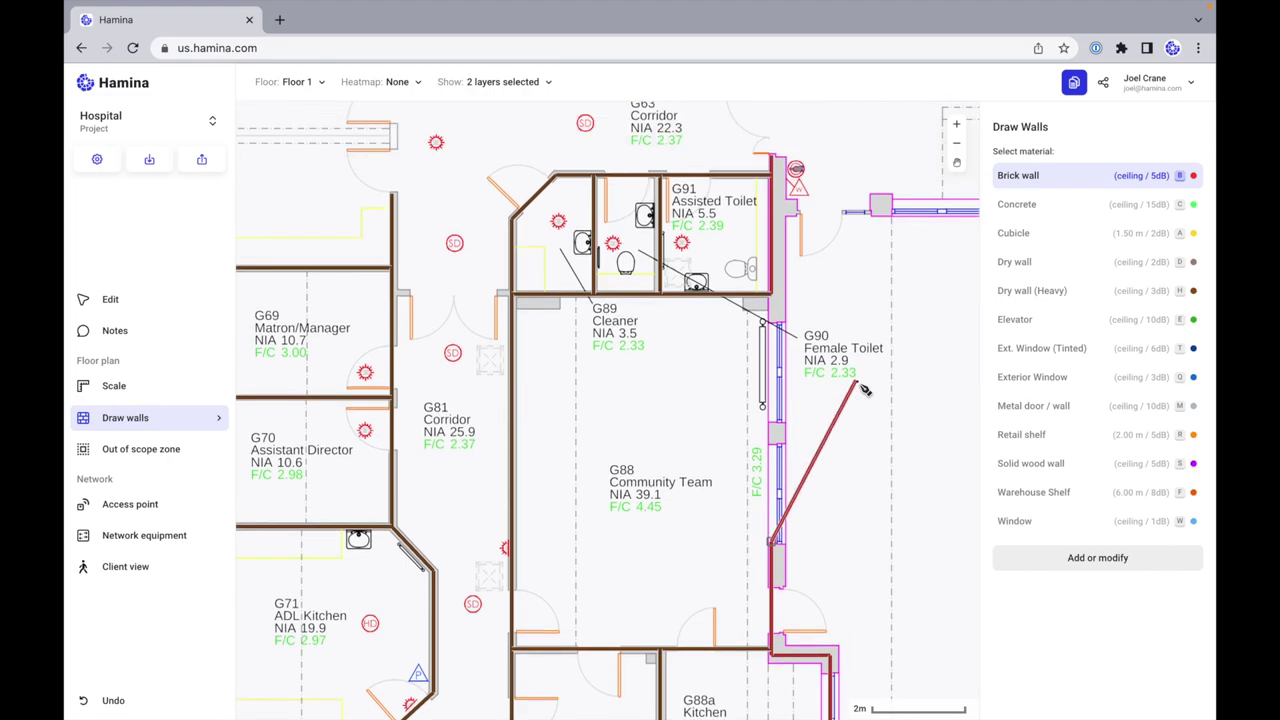
{"action": "key", "text": "Escape"}
Step: Try Exterior Window versus Brick wall material near G90 and the corridor corner
{"action": "key", "text": "q"}
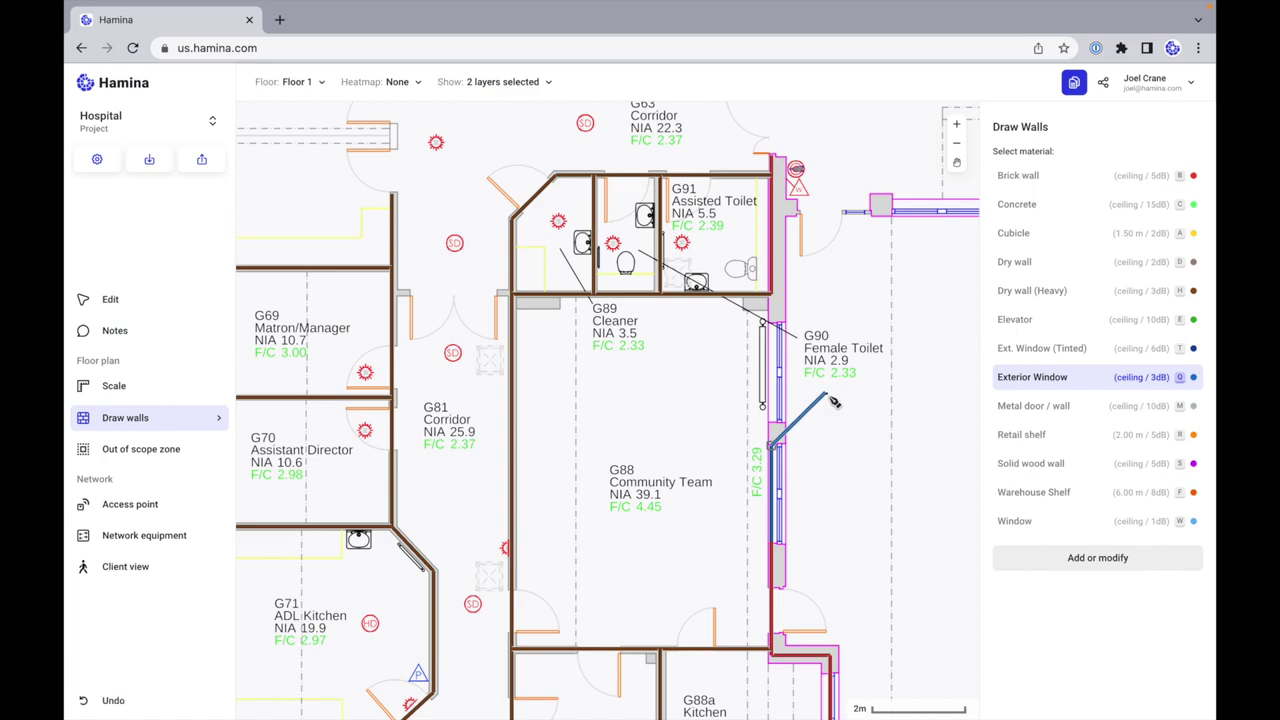
{"action": "key", "text": "b"}
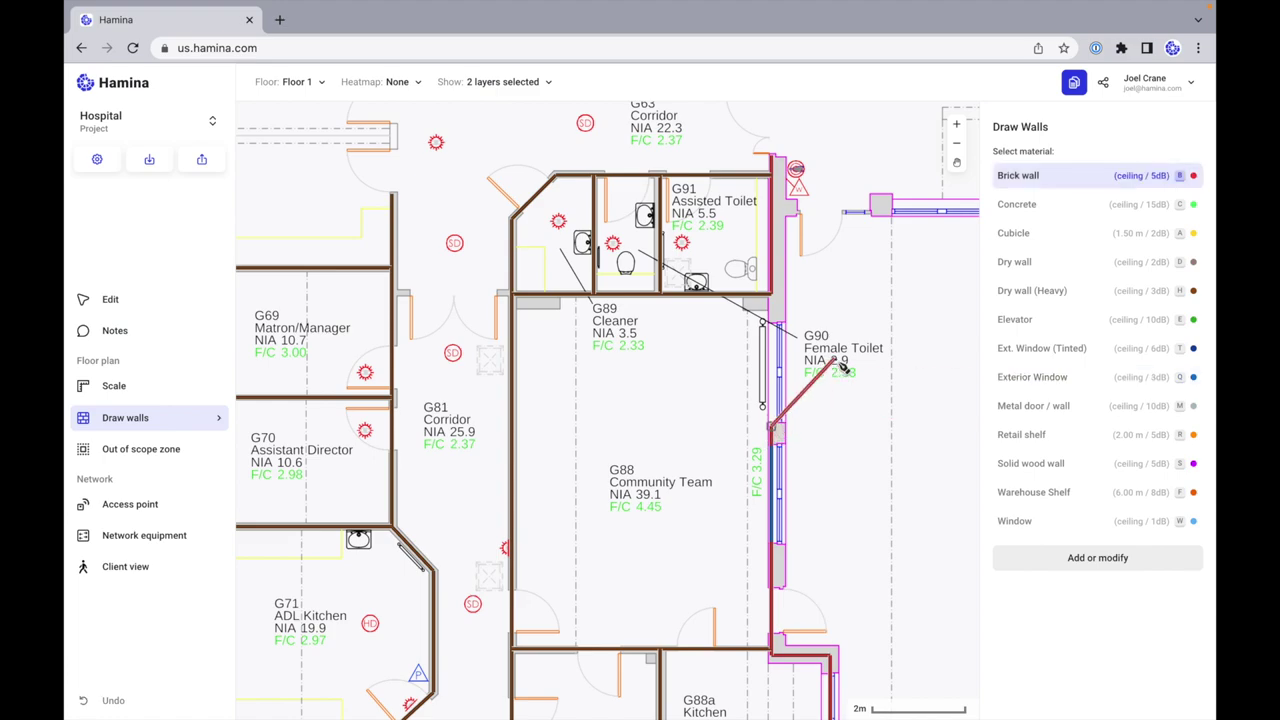
{"action": "key", "text": "q"}
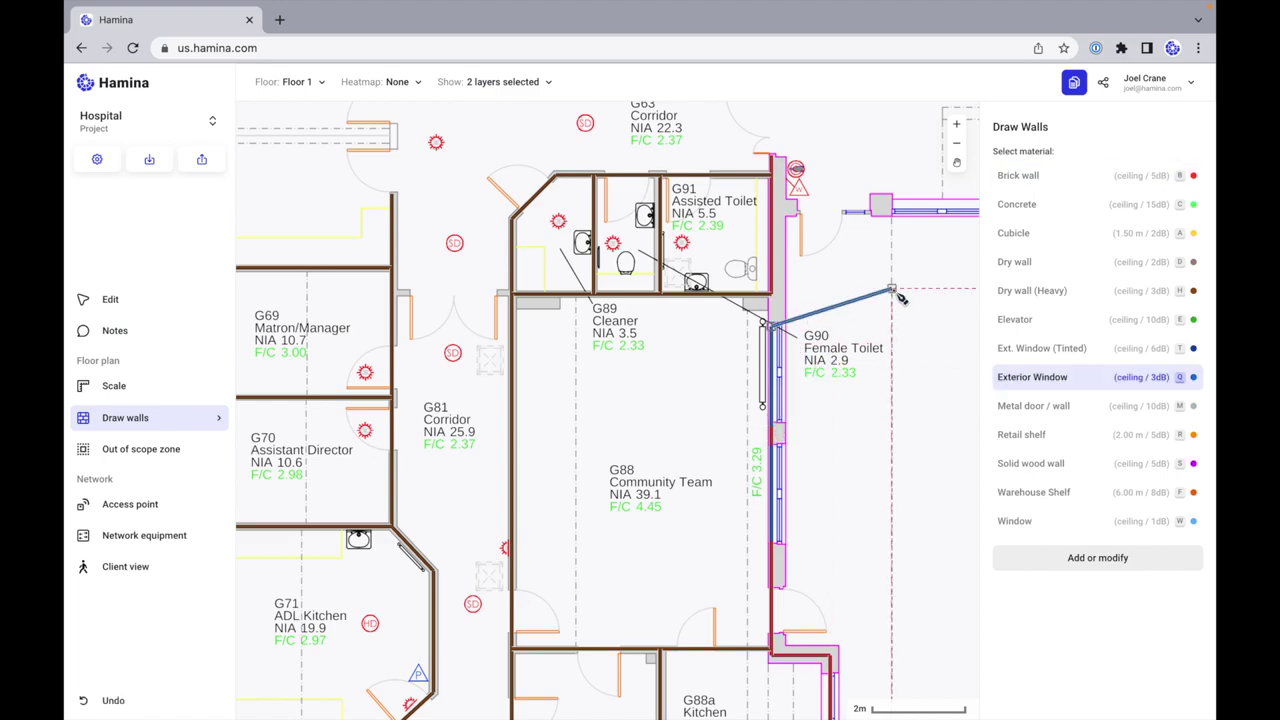
{"action": "key", "text": "b"}
{"action": "left_click", "coordinate": [773, 296]}
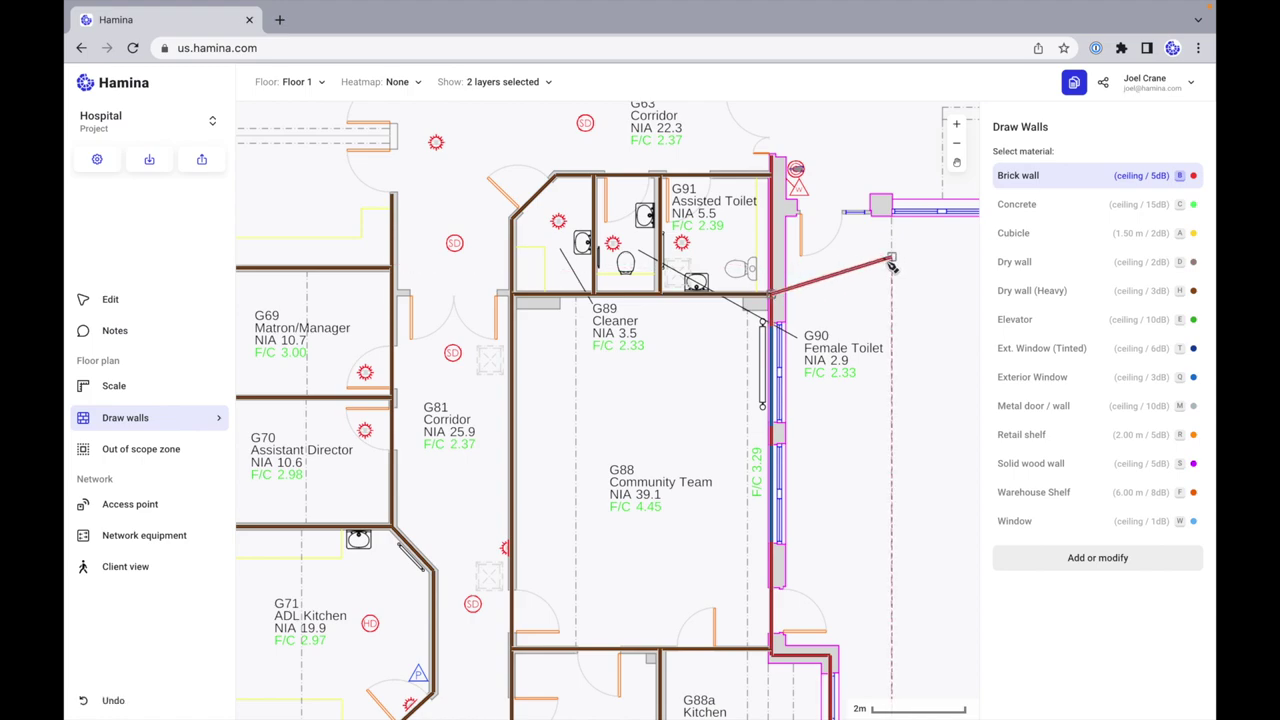
{"action": "scroll", "coordinate": [829, 303], "scroll_direction": "right", "scroll_amount": 5}
{"action": "key", "text": "Escape"}
{"action": "scroll", "coordinate": [818, 320], "scroll_direction": "up", "scroll_amount": 3}
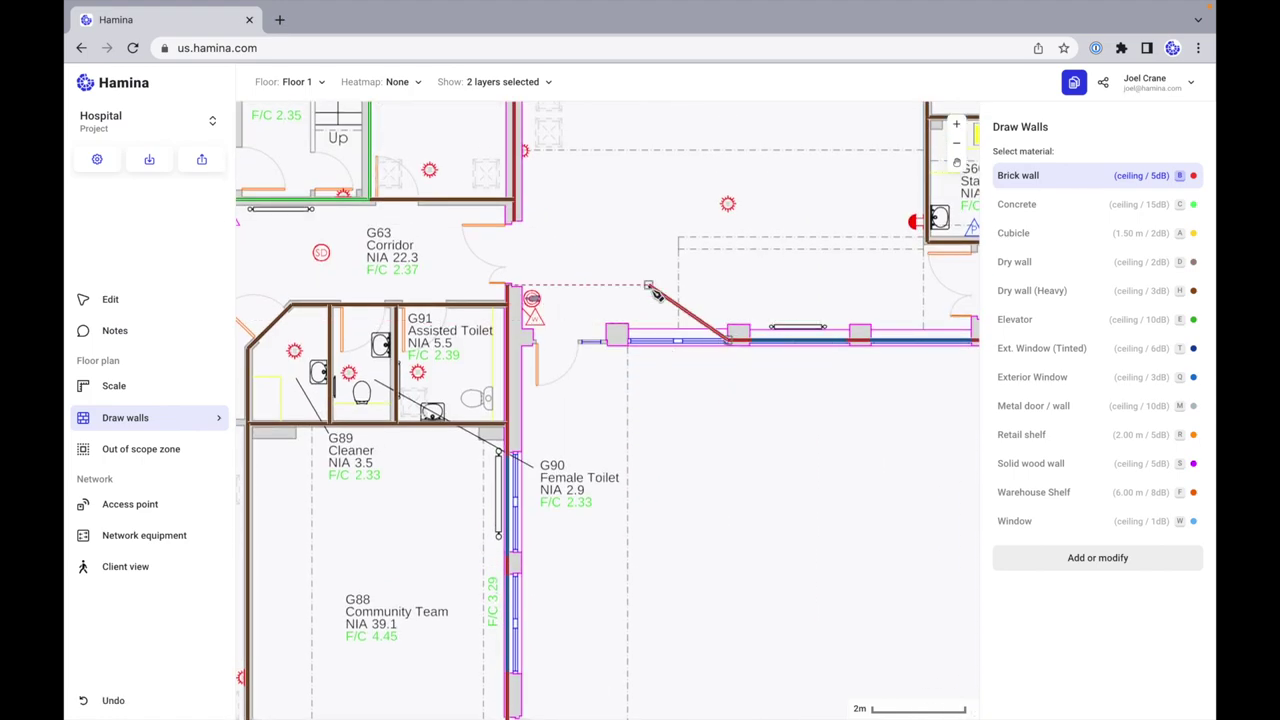
{"action": "key", "text": "q"}
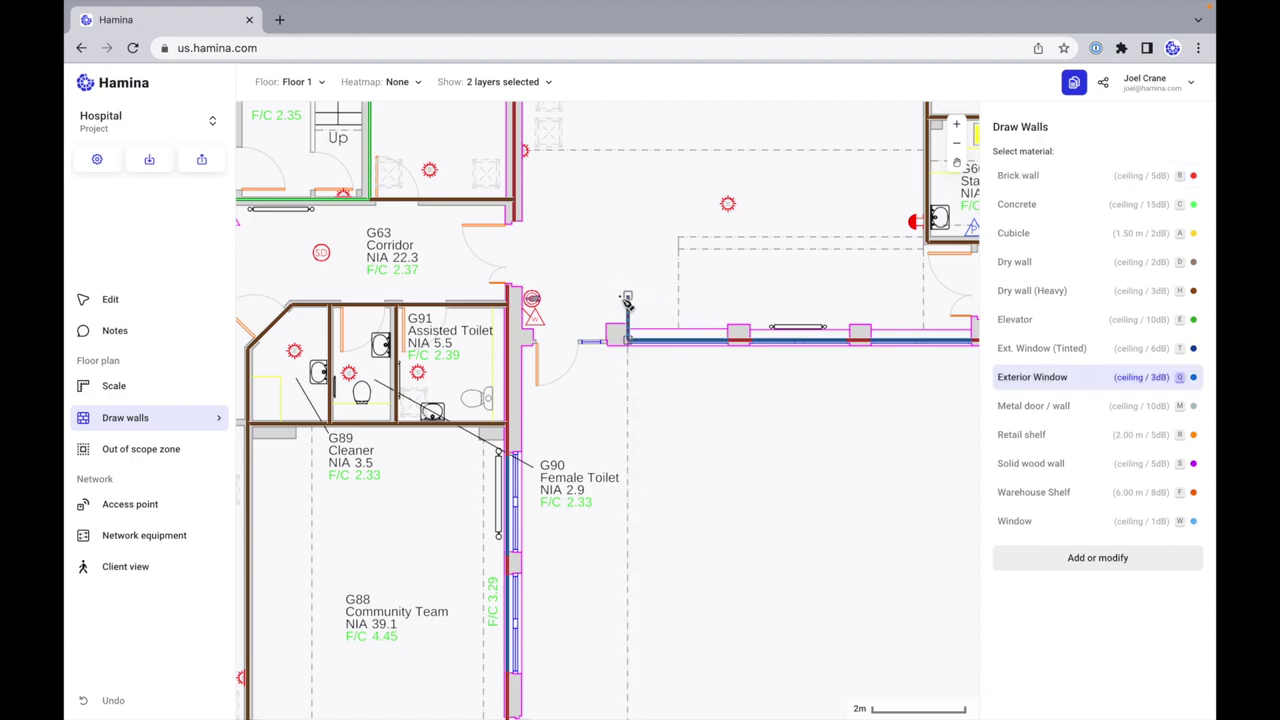
{"action": "key", "text": "b"}
{"action": "left_click", "coordinate": [507, 341]}
{"action": "key", "text": "Escape"}
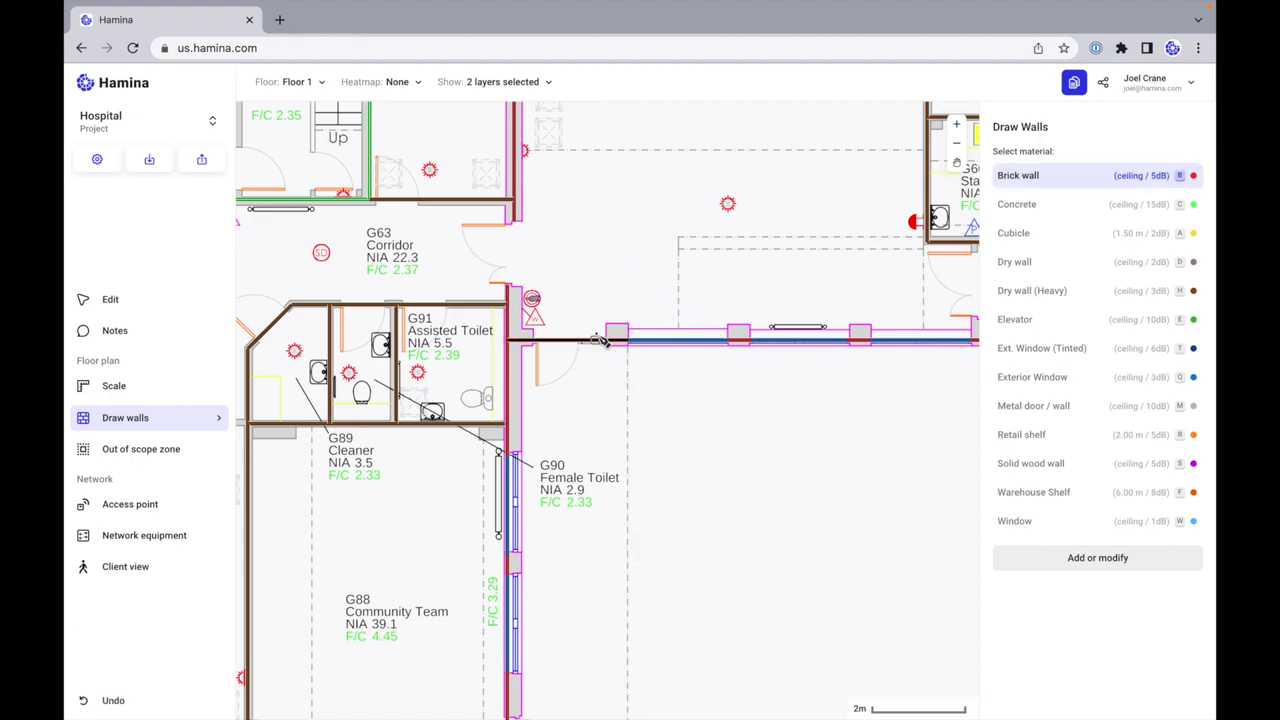
{"action": "scroll", "coordinate": [600, 340], "scroll_direction": "down", "scroll_amount": 10}
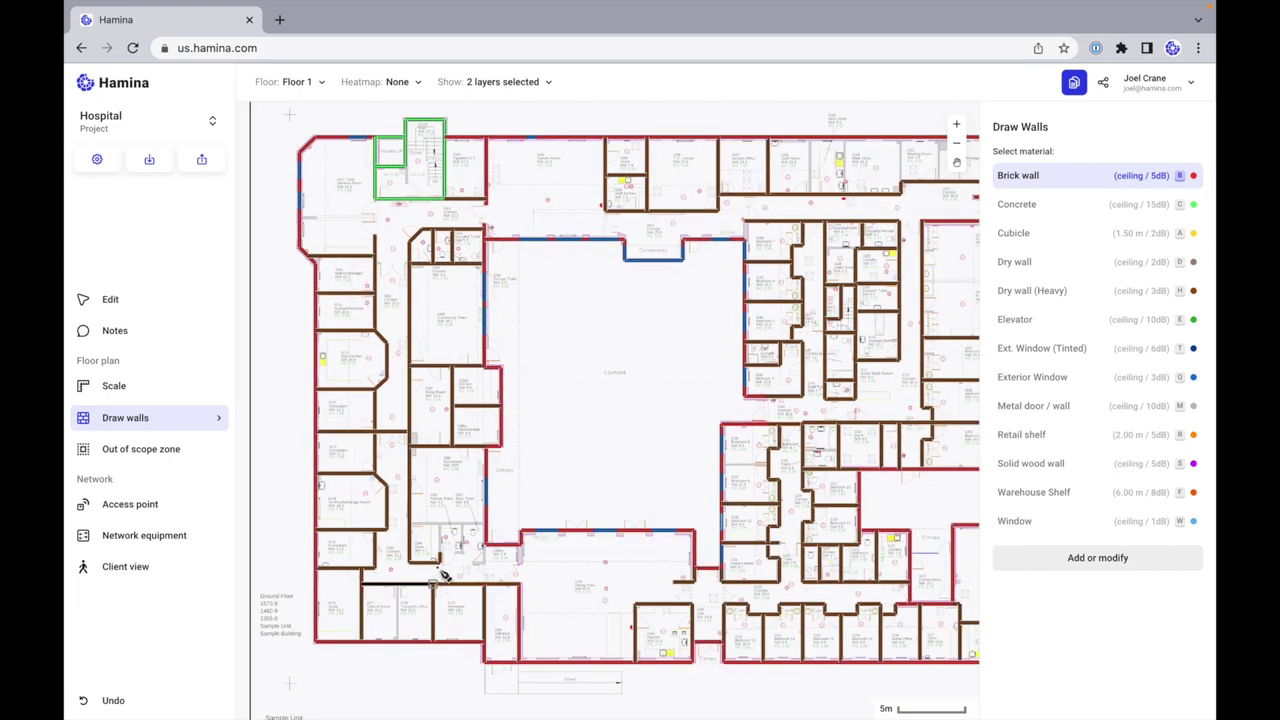
Step: Switch from Draw walls back to Edit and zoom in on the stairwell and out again
{"action": "scroll", "coordinate": [632, 487], "scroll_direction": "up", "scroll_amount": 2}
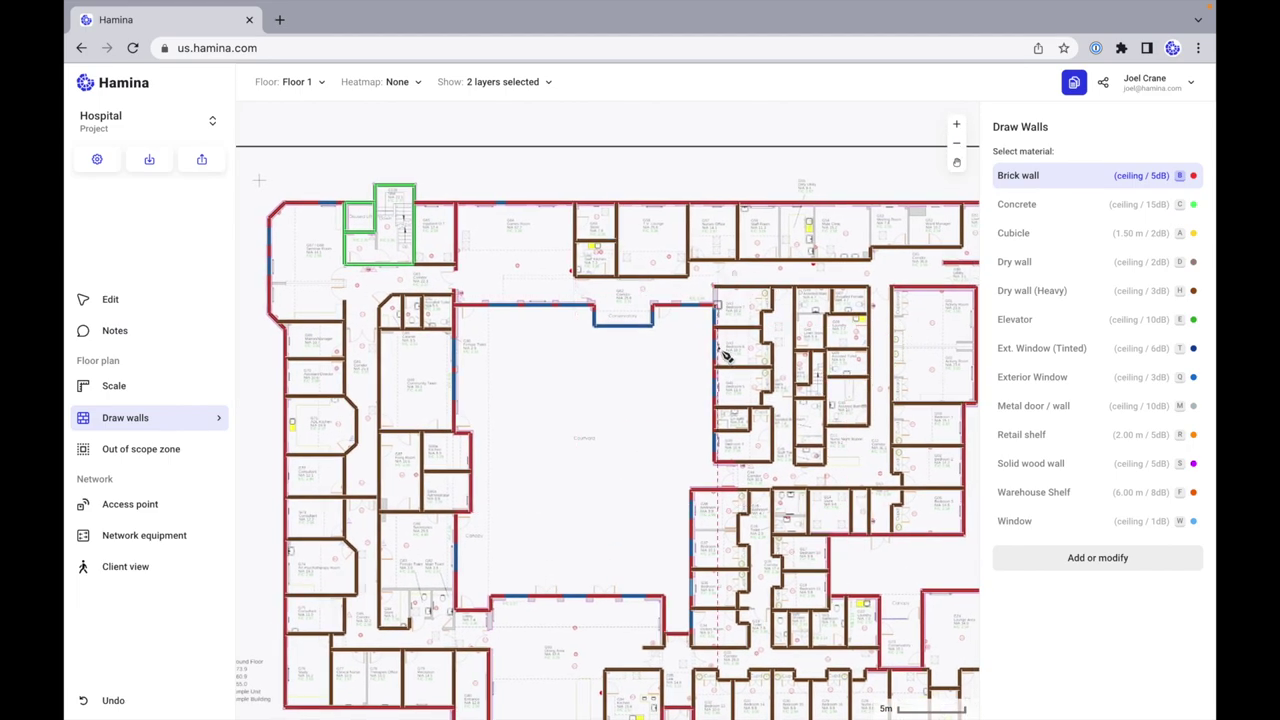
{"action": "scroll", "coordinate": [472, 429], "scroll_direction": "down", "scroll_amount": 2}
{"action": "scroll", "coordinate": [472, 429], "scroll_direction": "left", "scroll_amount": 2}
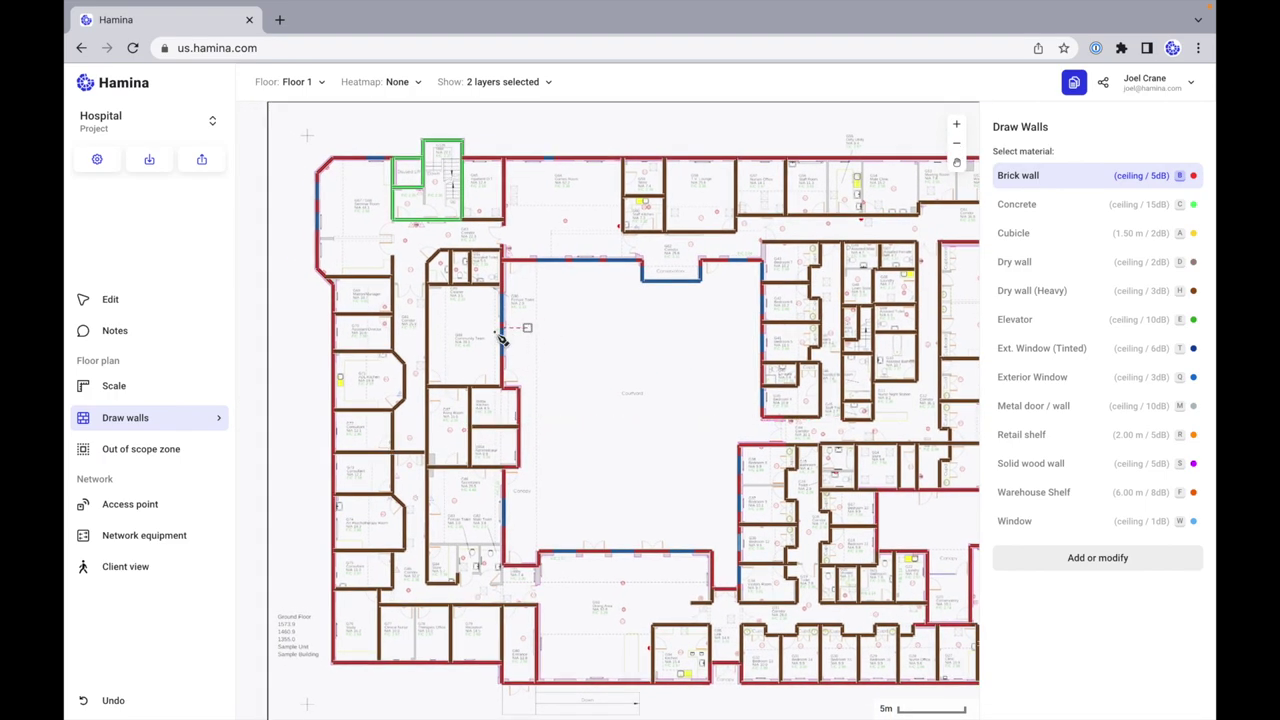
{"action": "scroll", "coordinate": [429, 243], "scroll_direction": "up", "scroll_amount": 3}
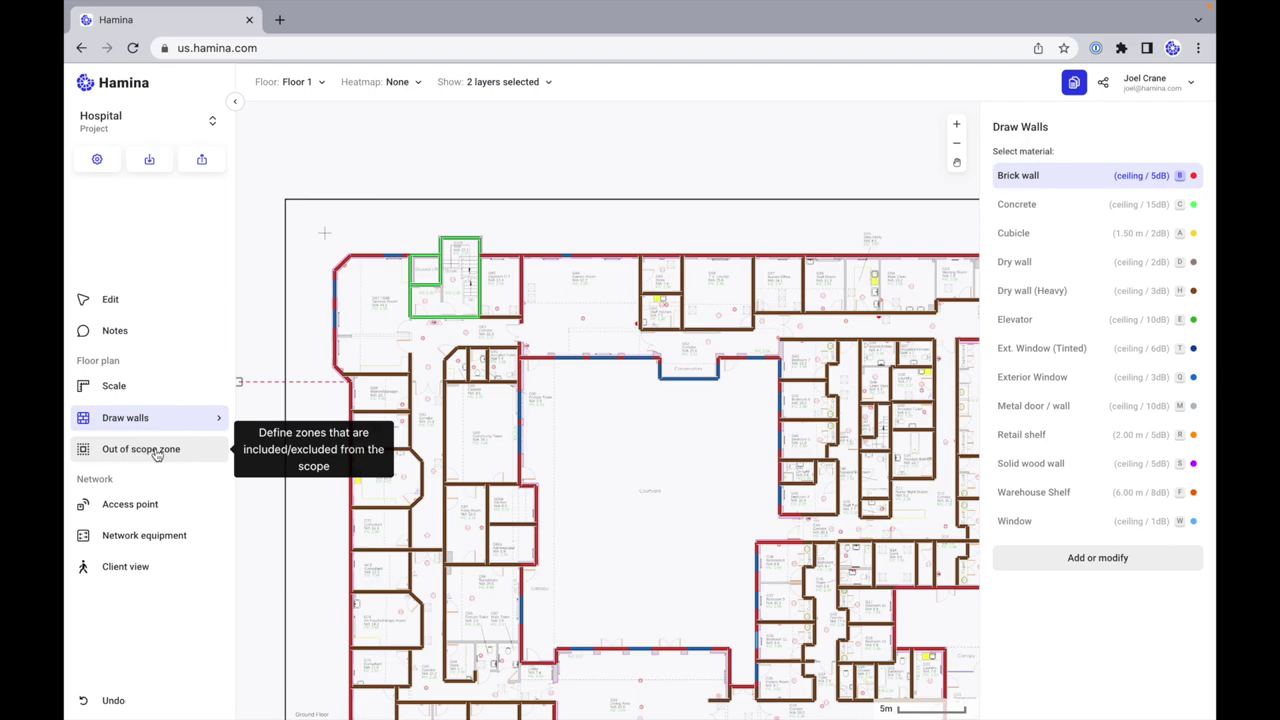
{"action": "left_click", "coordinate": [110, 299]}
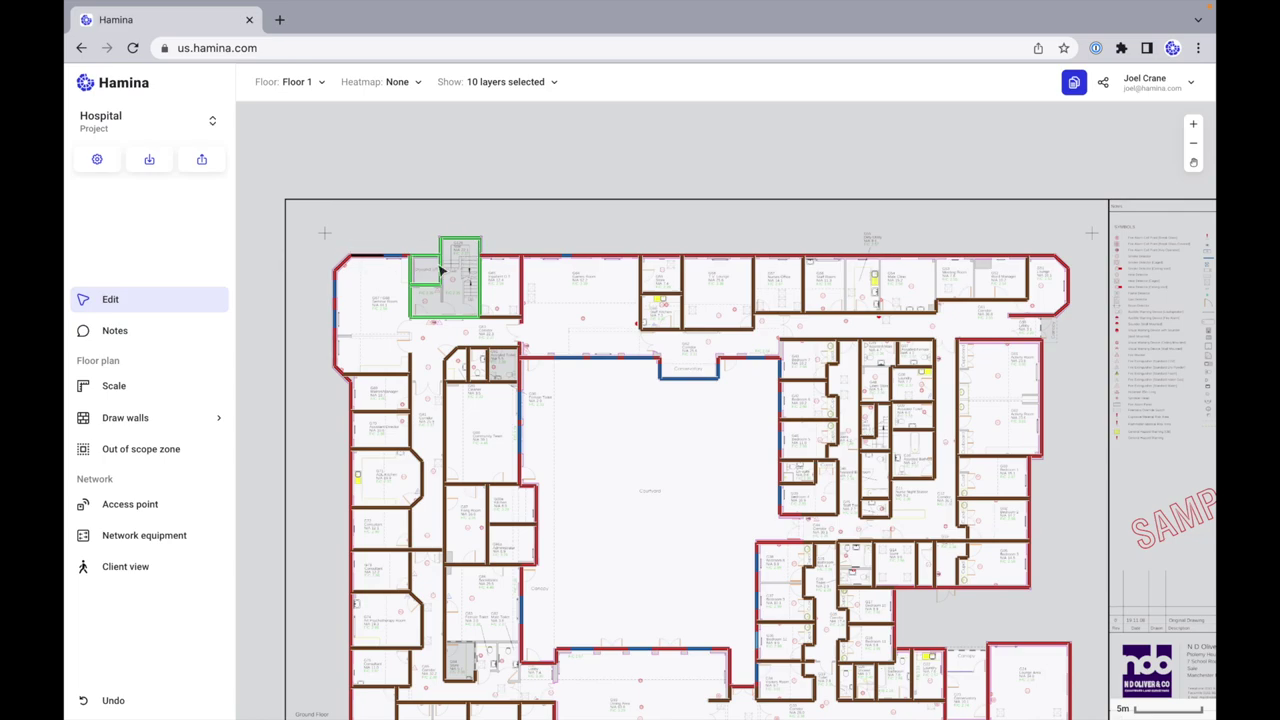
{"action": "scroll", "coordinate": [438, 270], "scroll_direction": "up", "scroll_amount": 3}
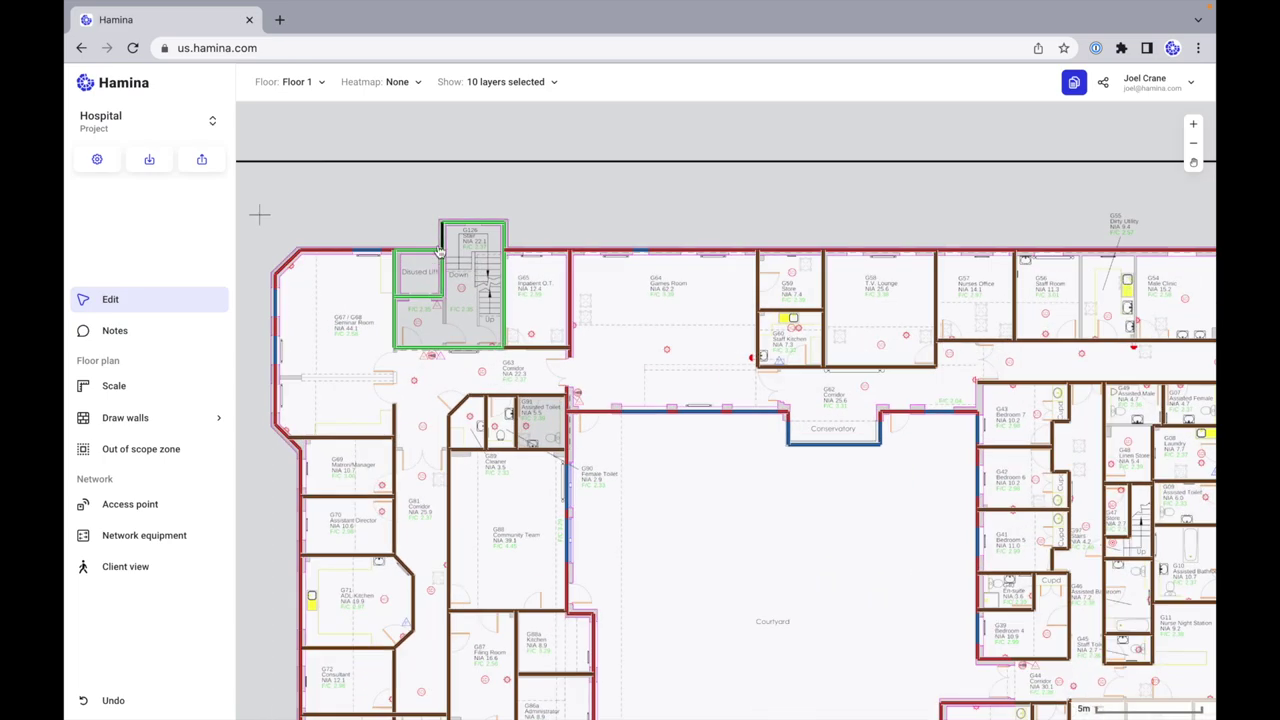
{"action": "scroll", "coordinate": [438, 250], "scroll_direction": "up", "scroll_amount": 3}
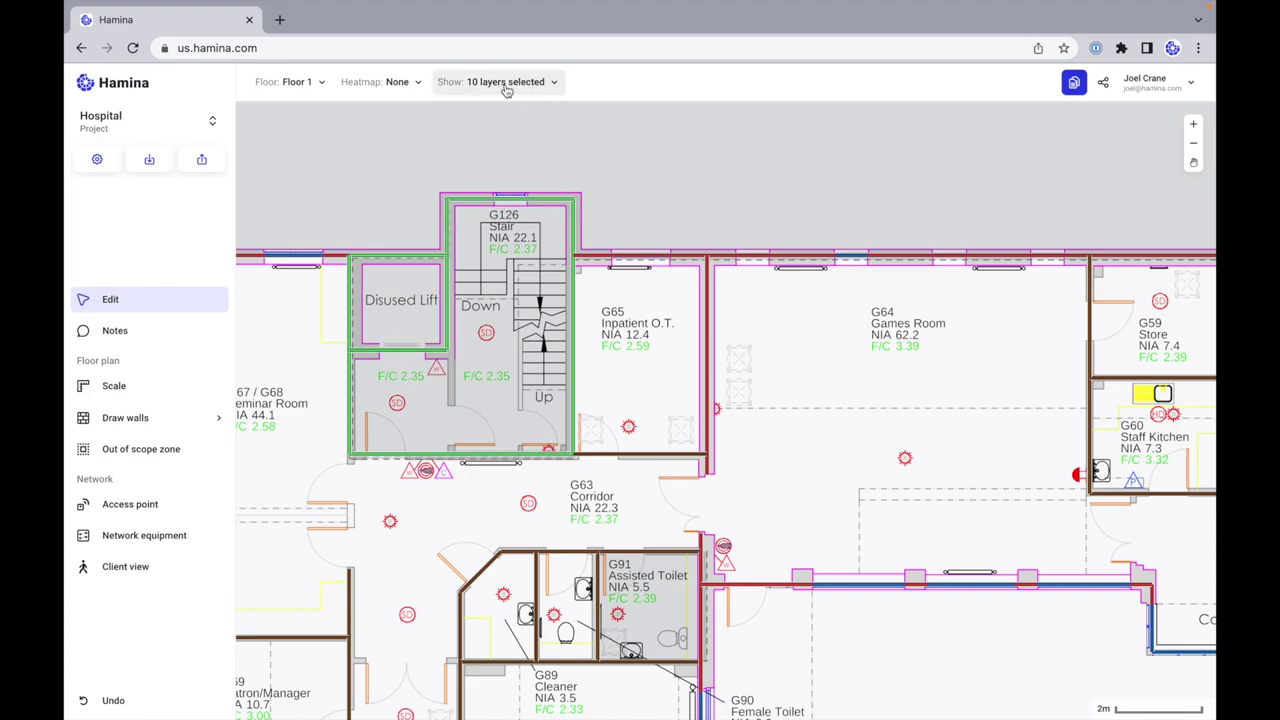
{"action": "scroll", "coordinate": [520, 213], "scroll_direction": "down", "scroll_amount": 5}
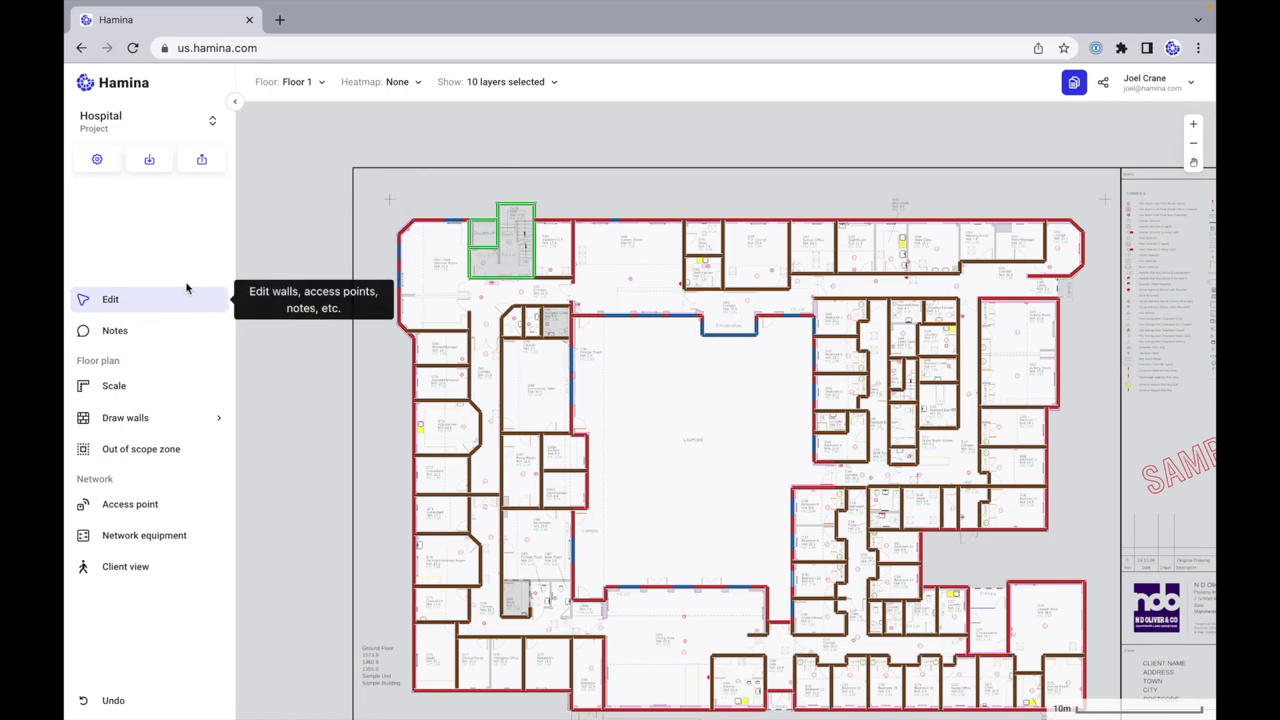
Step: Select the plan's left part, filter to out-of-scope zones, clear it, and open Show layers
{"action": "left_click_drag", "start_coordinate": [366, 178], "coordinate": [620, 706]}
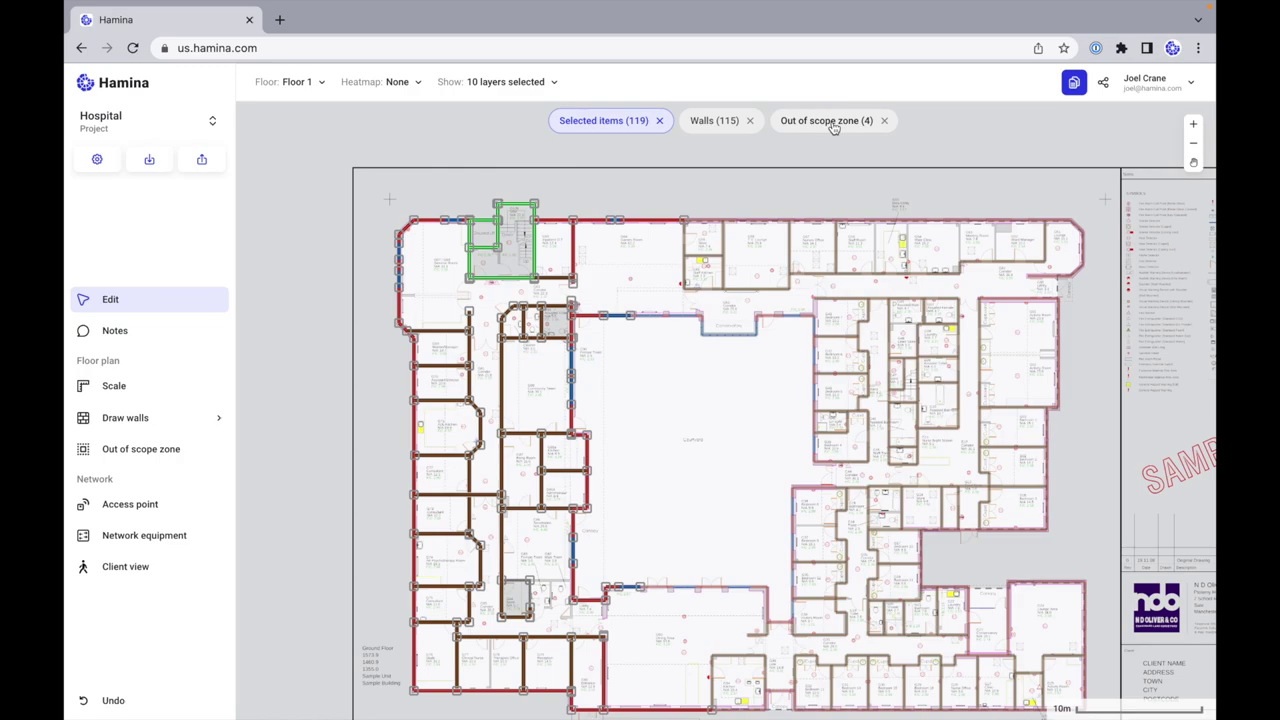
{"action": "left_click", "coordinate": [834, 122]}
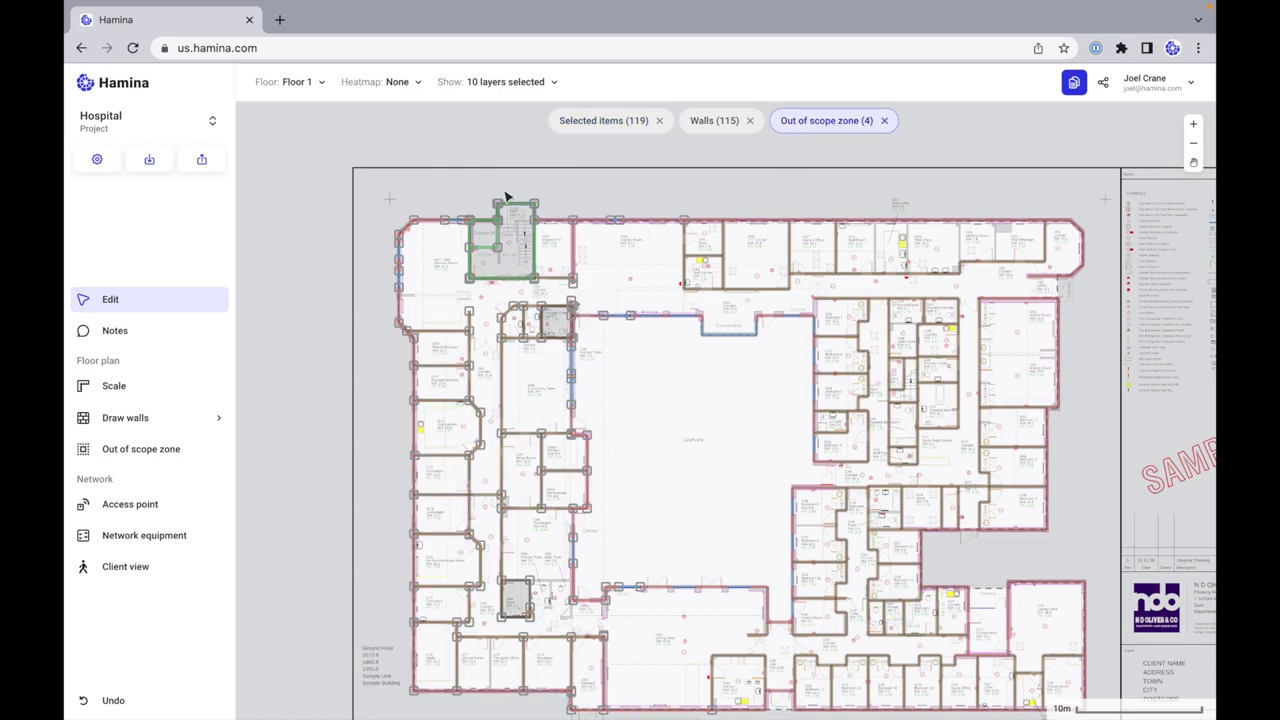
{"action": "key", "text": "Escape"}
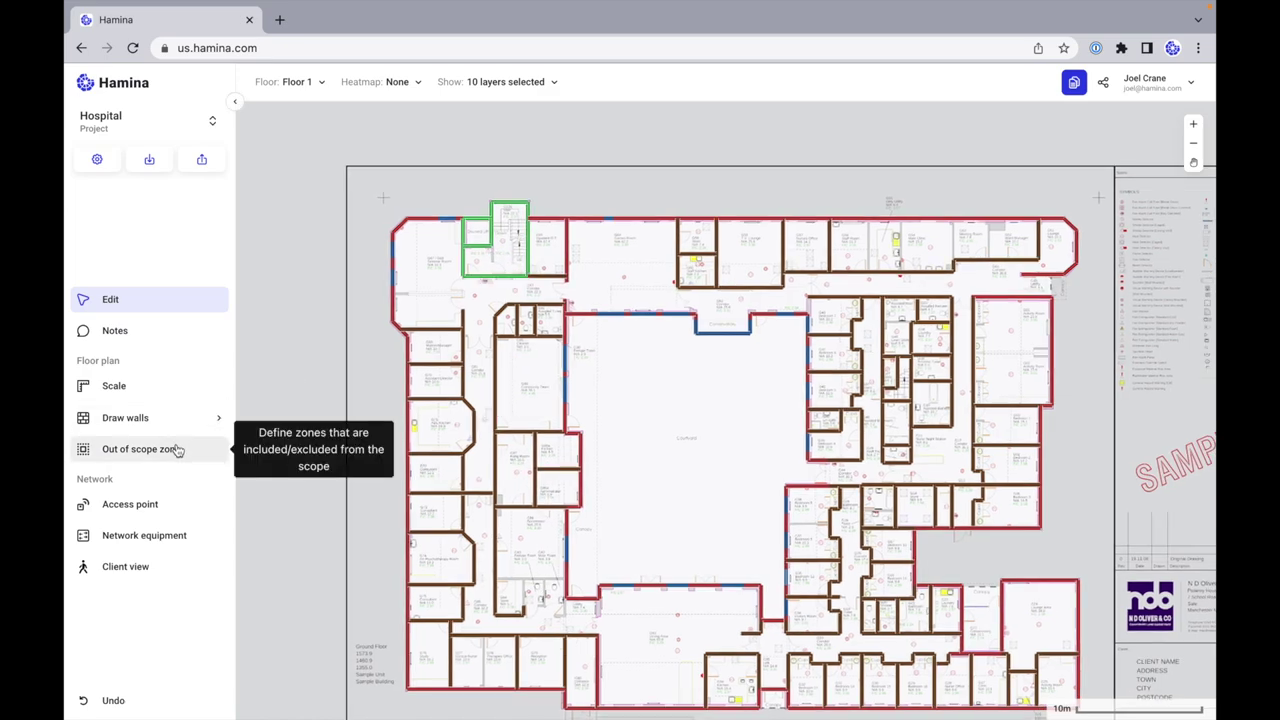
{"action": "left_click", "coordinate": [530, 91]}
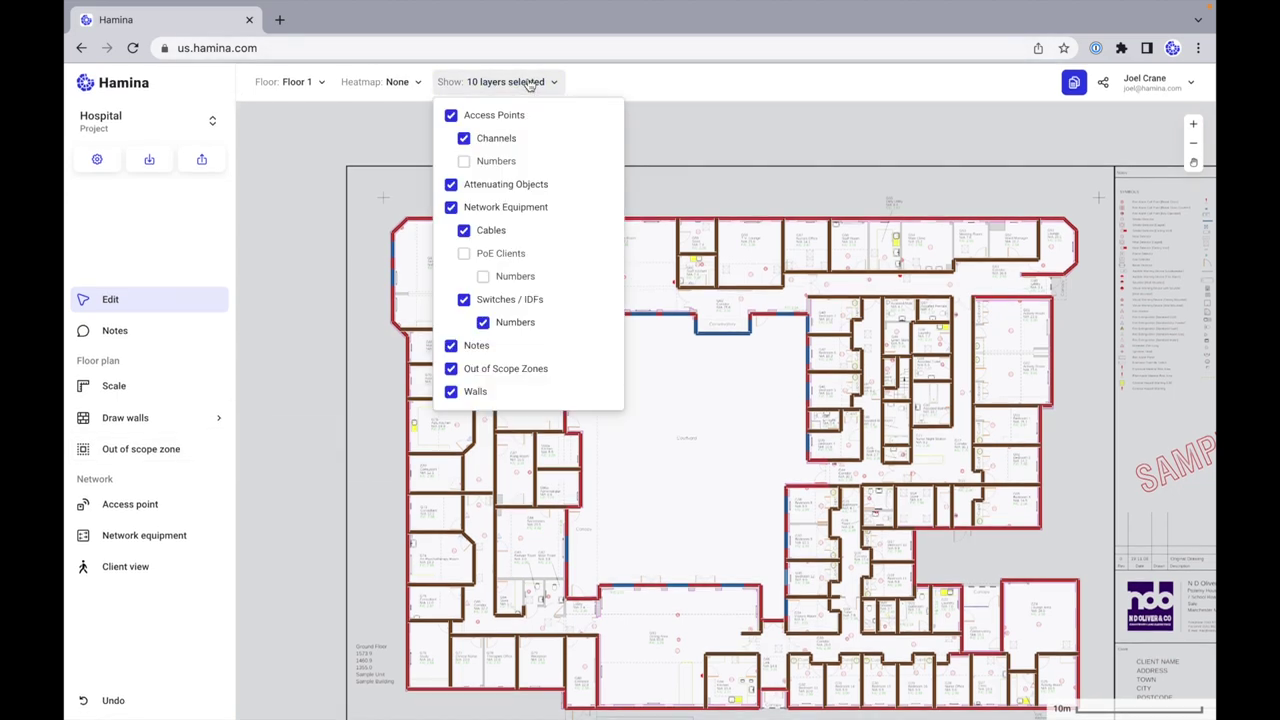
Step: Uncheck the Walls layer and delete the out-of-scope zone around the building
{"action": "left_click", "coordinate": [451, 393]}
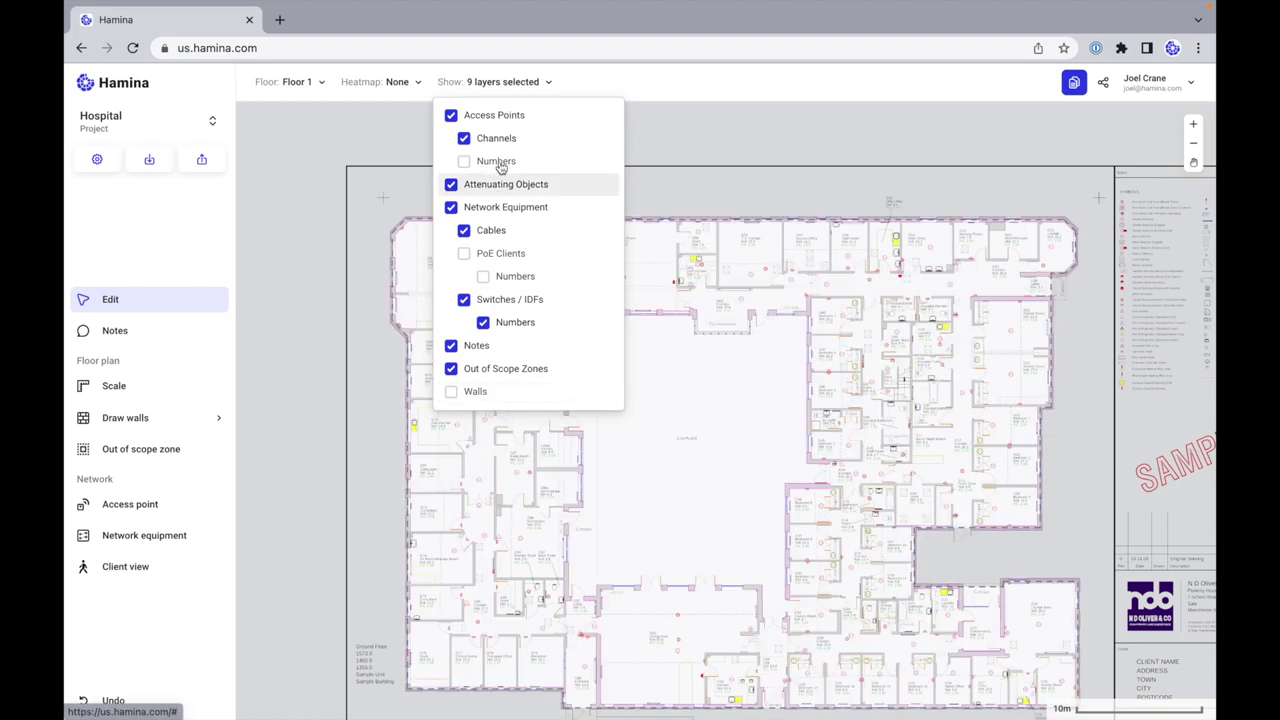
{"action": "left_click", "coordinate": [502, 86]}
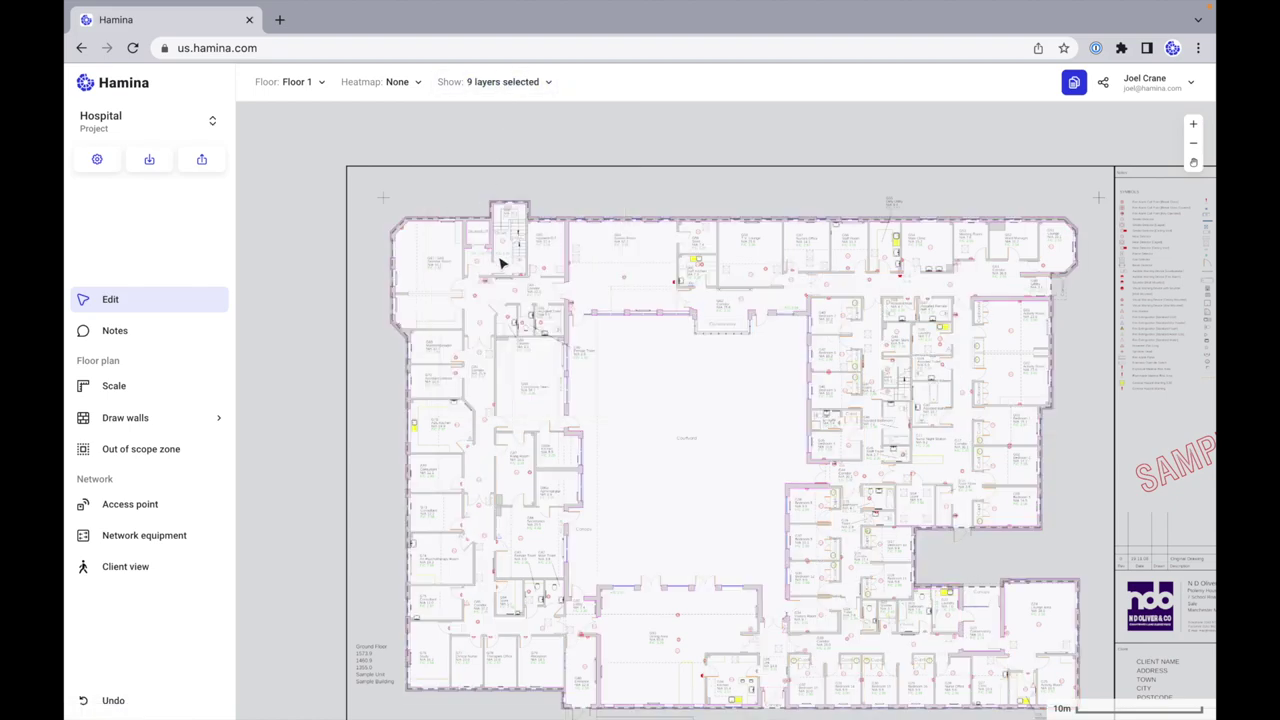
{"action": "left_click", "coordinate": [597, 221]}
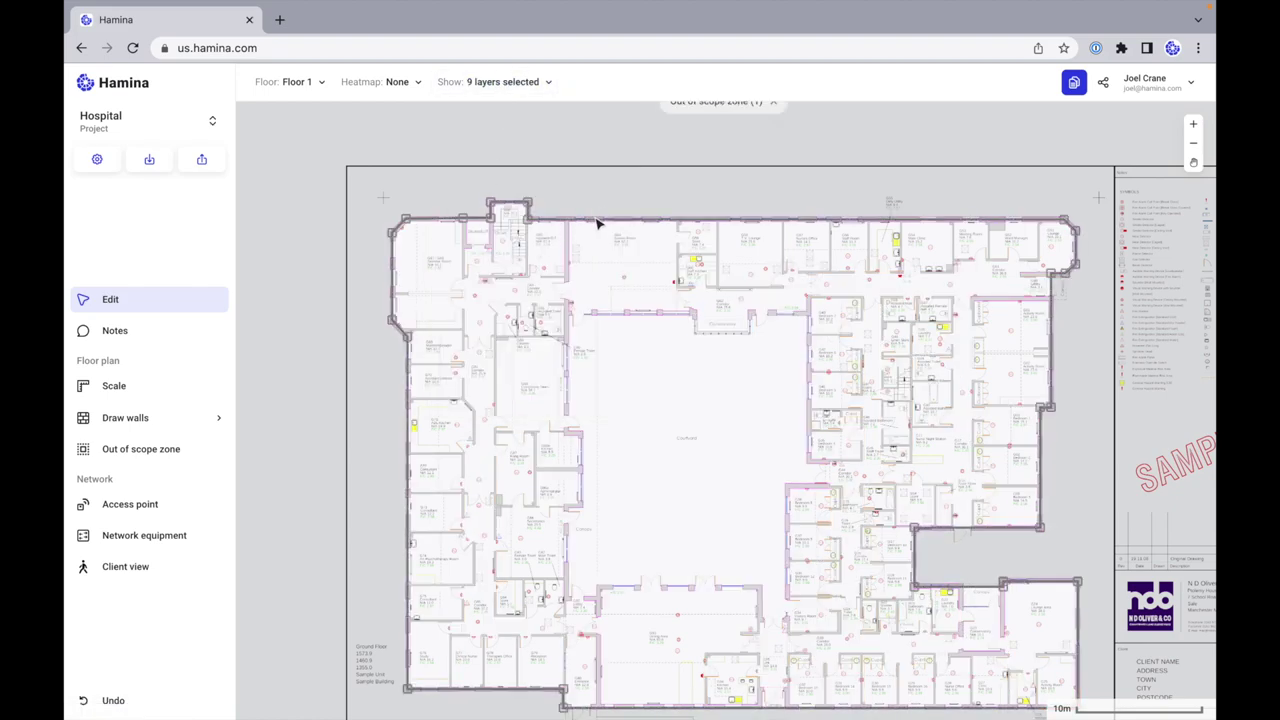
{"action": "key", "text": "Delete"}
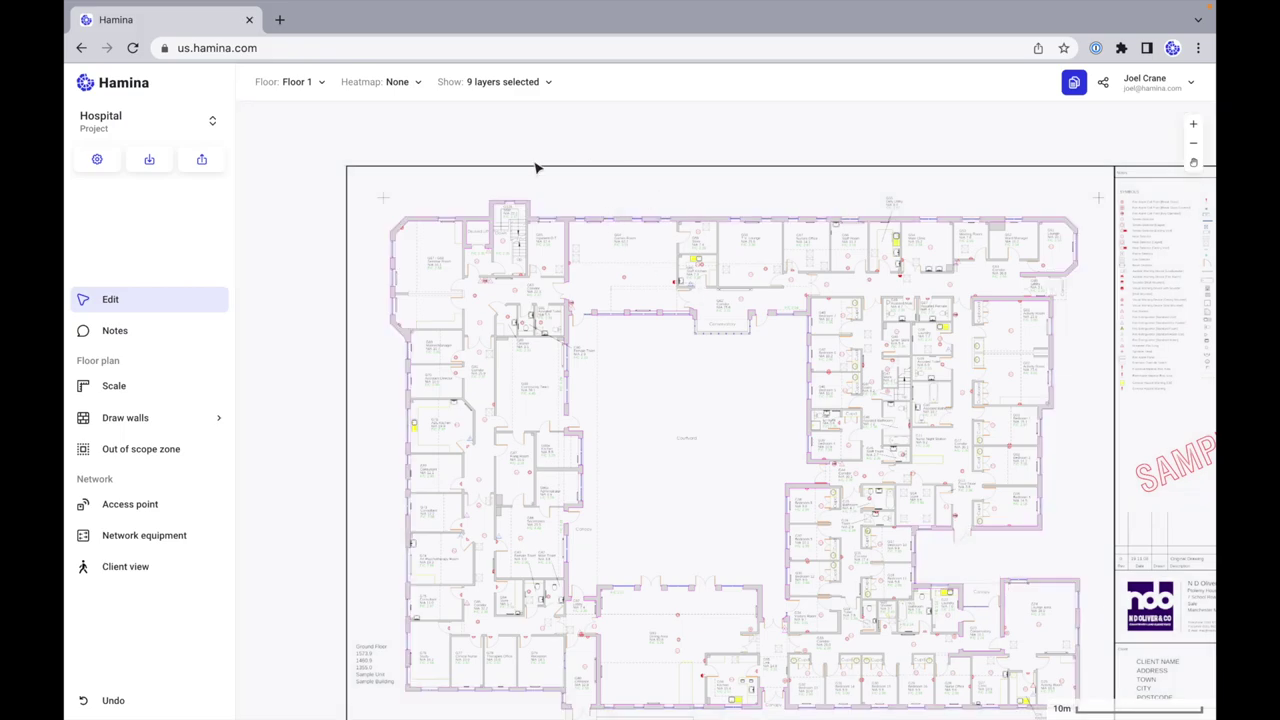
Step: Draw a polygonal out-of-scope zone from the wall corner around the stair
{"action": "left_click", "coordinate": [157, 456]}
{"action": "scroll", "coordinate": [479, 244], "scroll_direction": "up", "scroll_amount": 10}
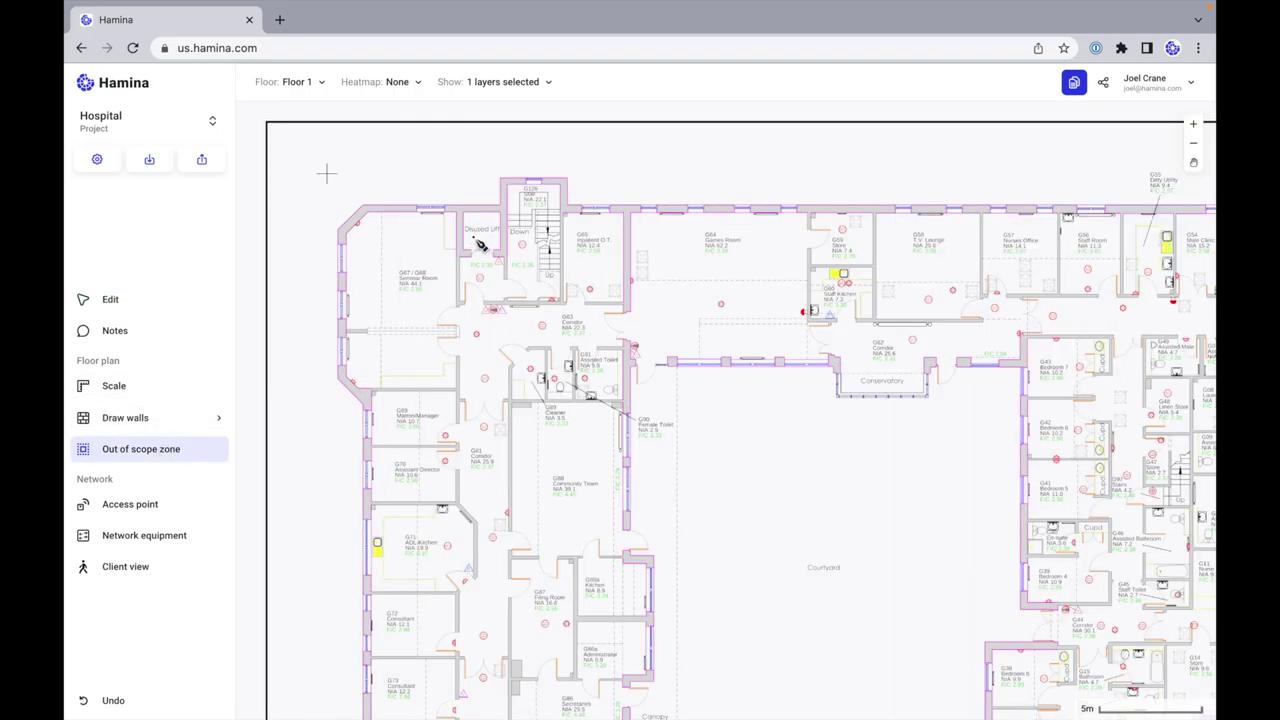
{"action": "scroll", "coordinate": [479, 244], "scroll_direction": "up", "scroll_amount": 2}
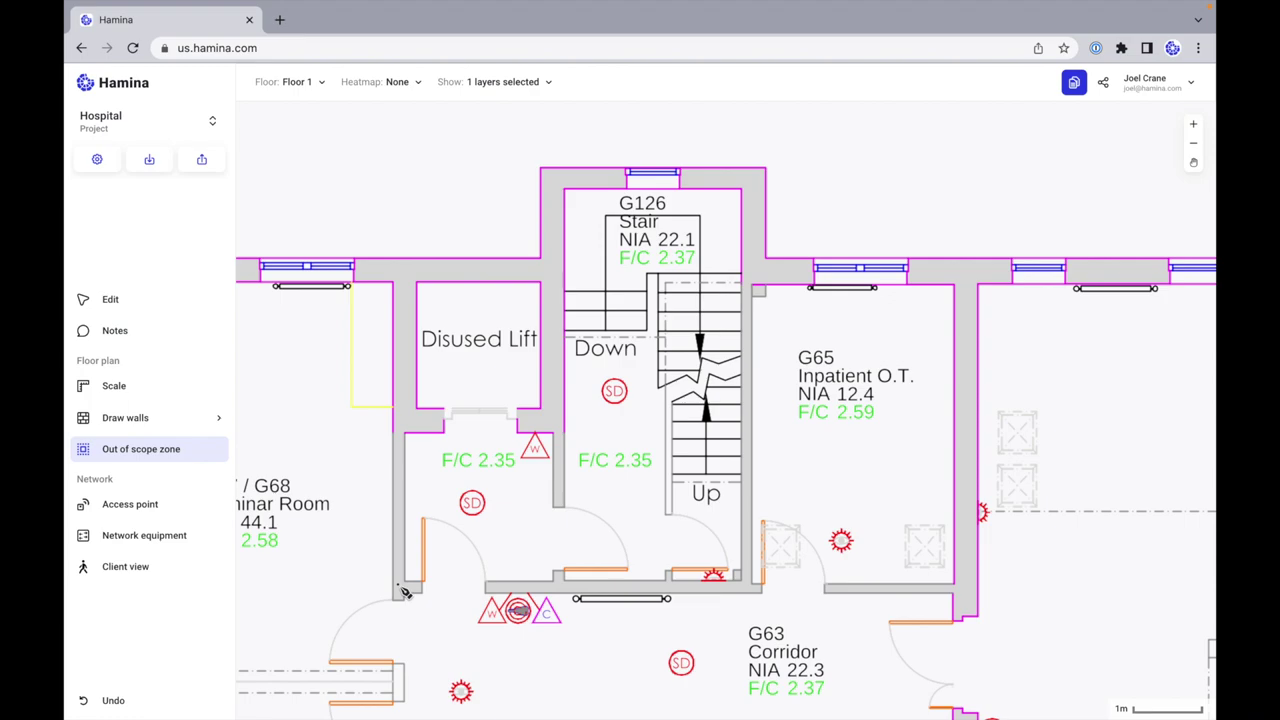
{"action": "left_click", "coordinate": [398, 270]}
{"action": "left_click", "coordinate": [551, 268]}
{"action": "left_click", "coordinate": [553, 179]}
{"action": "left_click", "coordinate": [751, 179]}
{"action": "left_click", "coordinate": [752, 586]}
{"action": "double_click", "coordinate": [578, 527]}
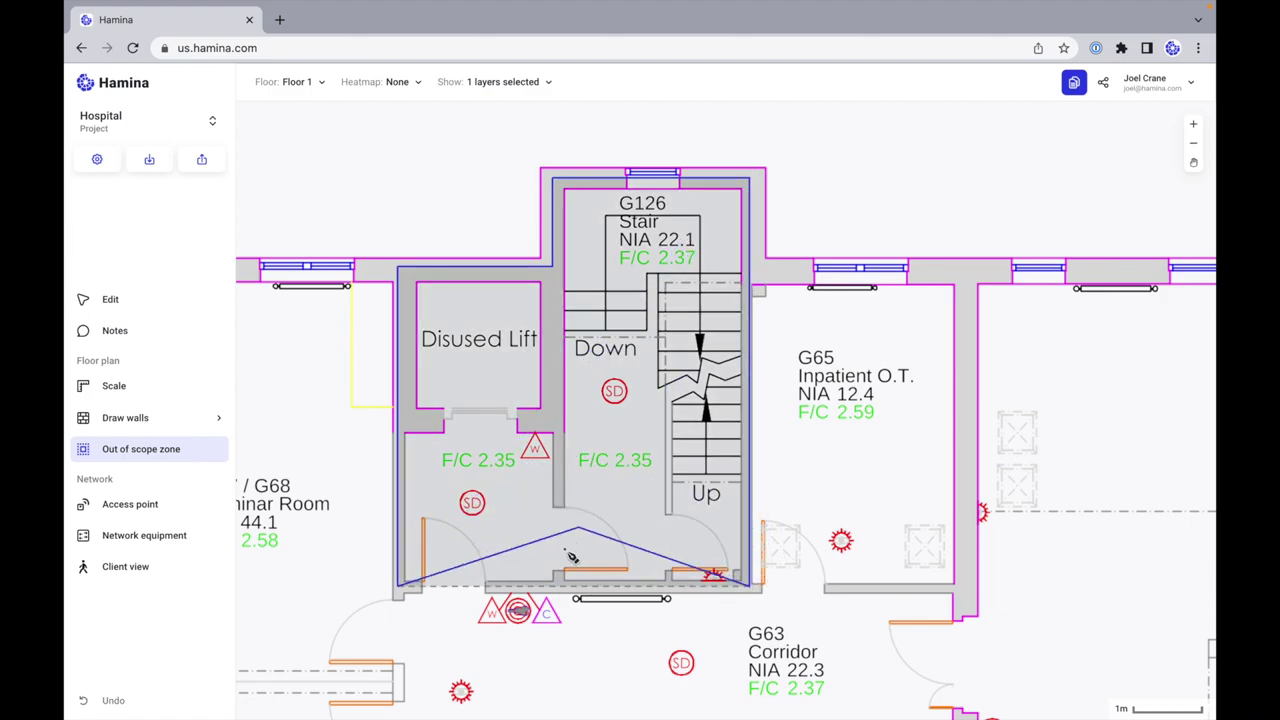
Step: Drag an out-of-scope rectangle over G84 Store, then zoom out to the full plan
{"action": "scroll", "coordinate": [572, 556], "scroll_direction": "down", "scroll_amount": 5}
{"action": "scroll", "coordinate": [497, 377], "scroll_direction": "up", "scroll_amount": 4}
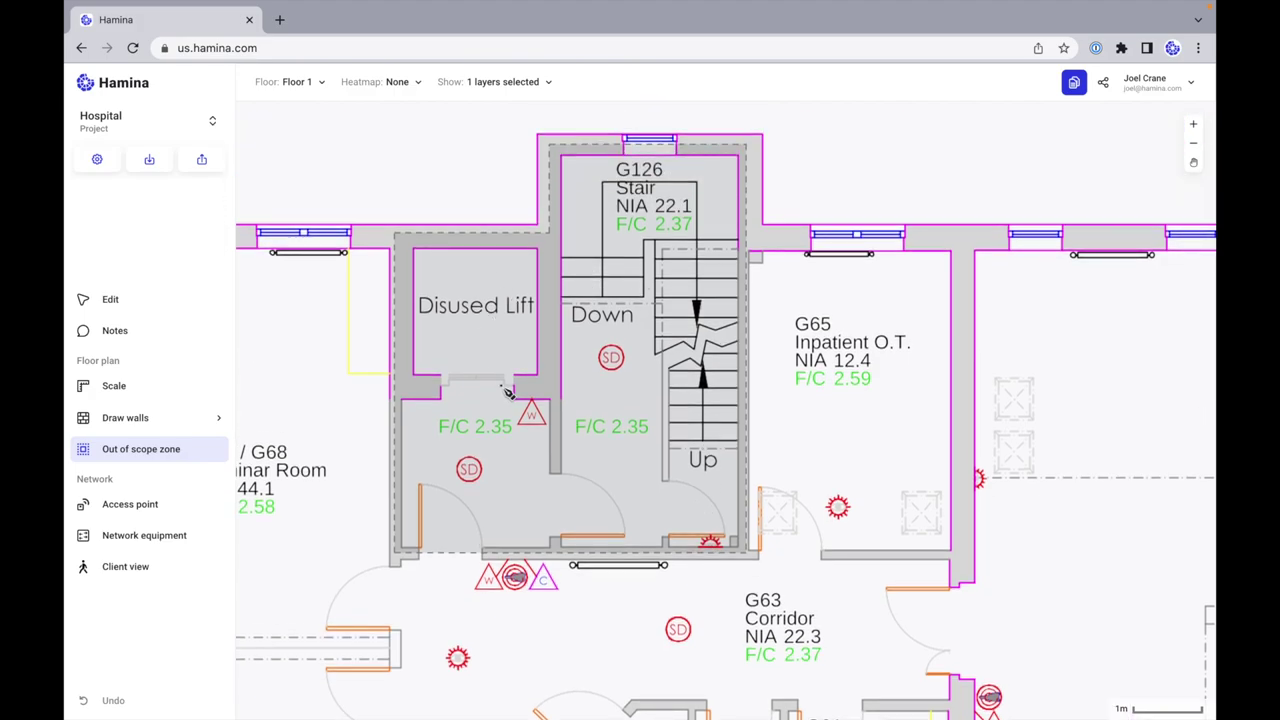
{"action": "scroll", "coordinate": [785, 494], "scroll_direction": "down", "scroll_amount": 6}
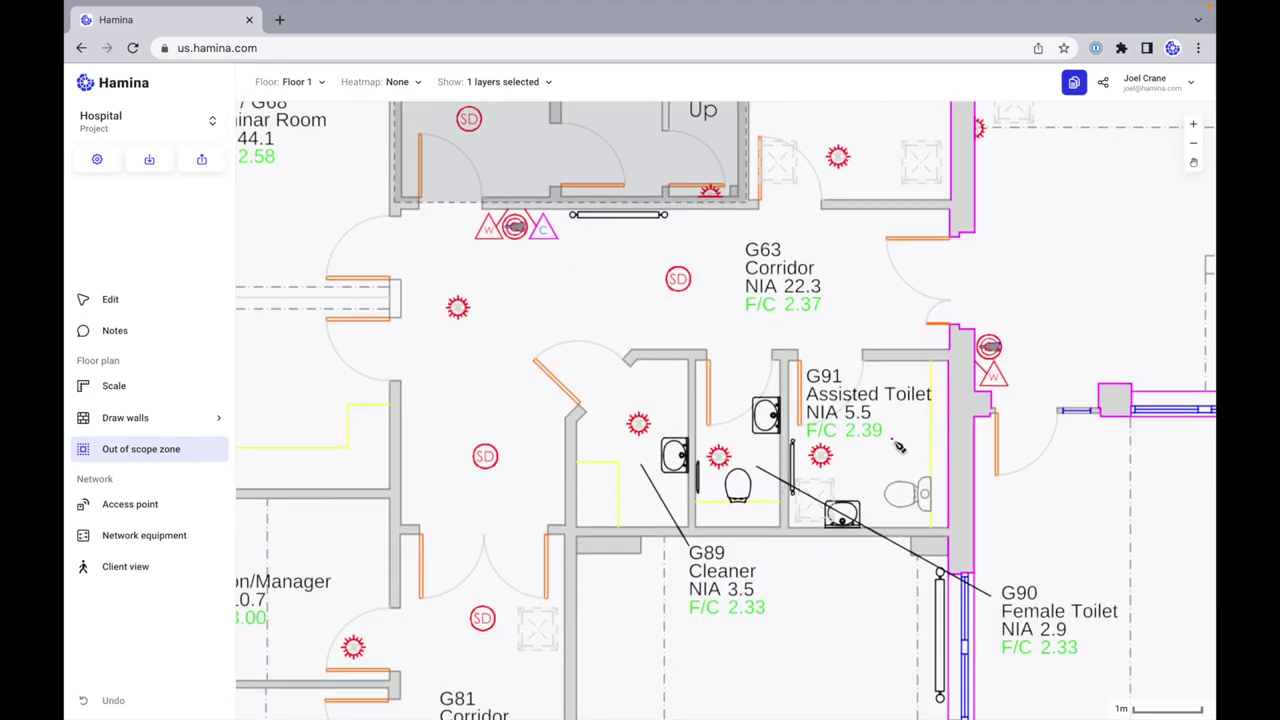
{"action": "scroll", "coordinate": [898, 440], "scroll_direction": "down", "scroll_amount": 15}
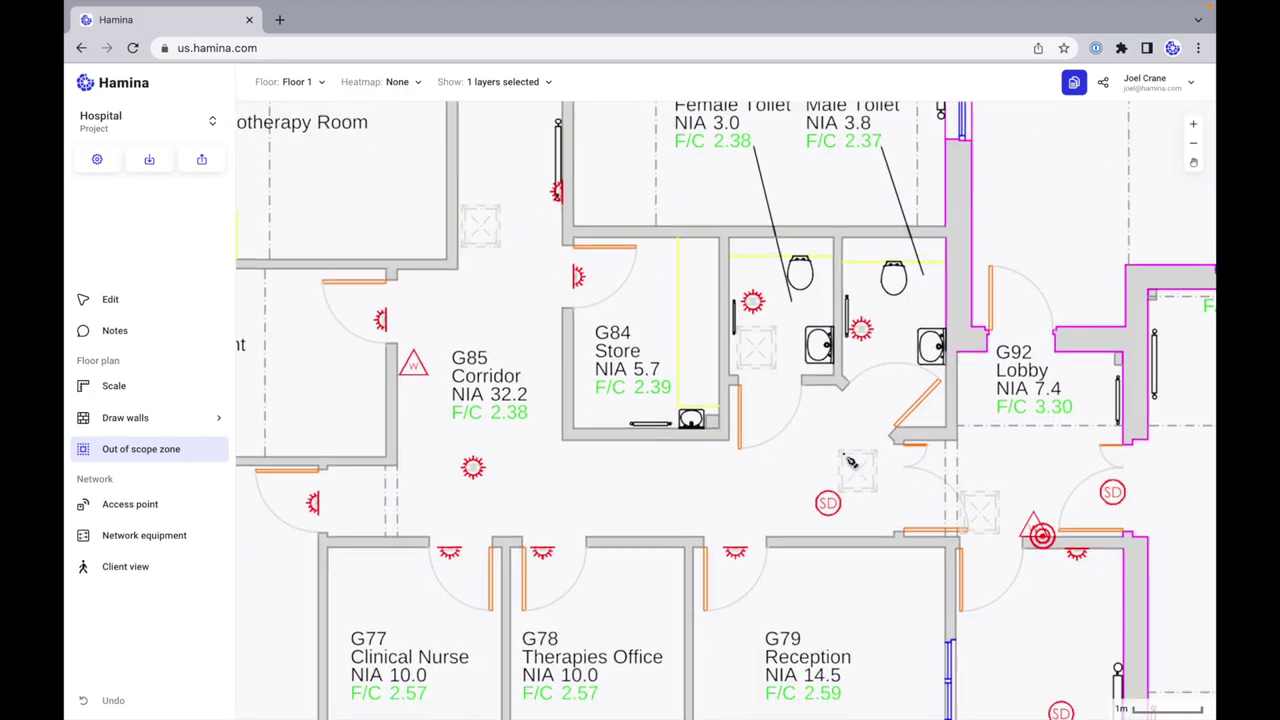
{"action": "left_click_drag", "start_coordinate": [575, 237], "coordinate": [733, 447]}
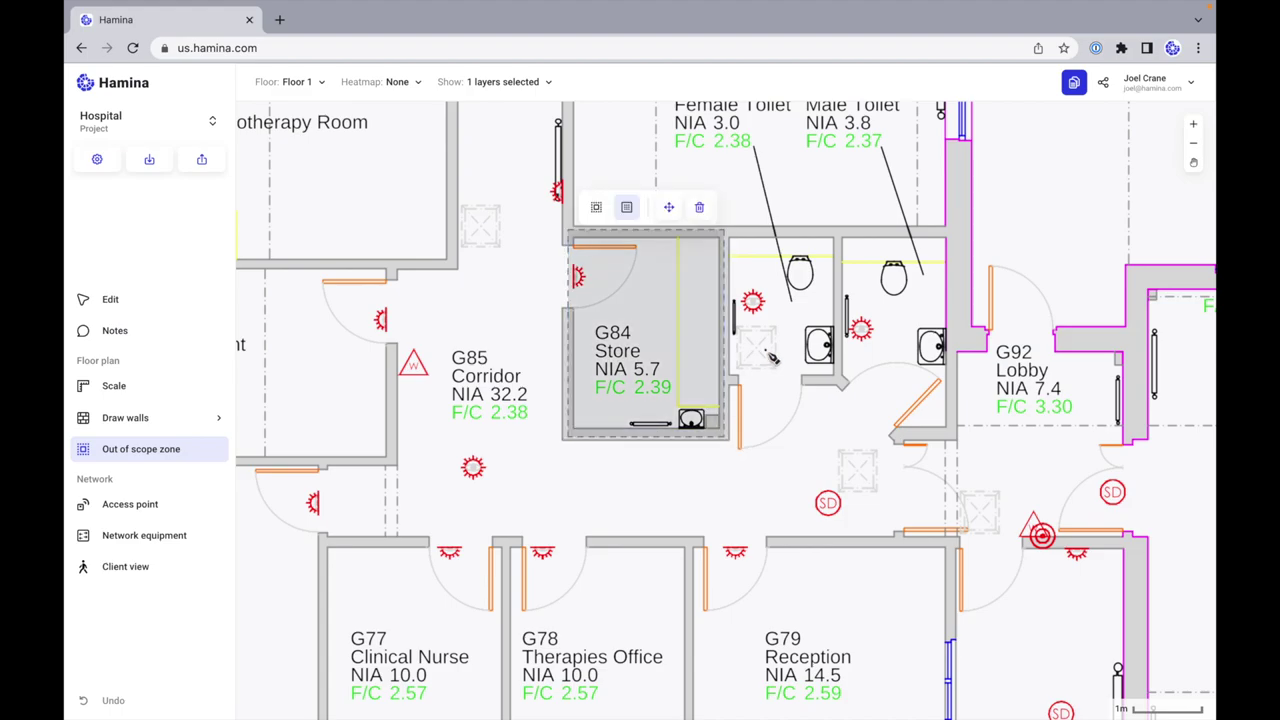
{"action": "scroll", "coordinate": [770, 358], "scroll_direction": "down", "scroll_amount": 10}
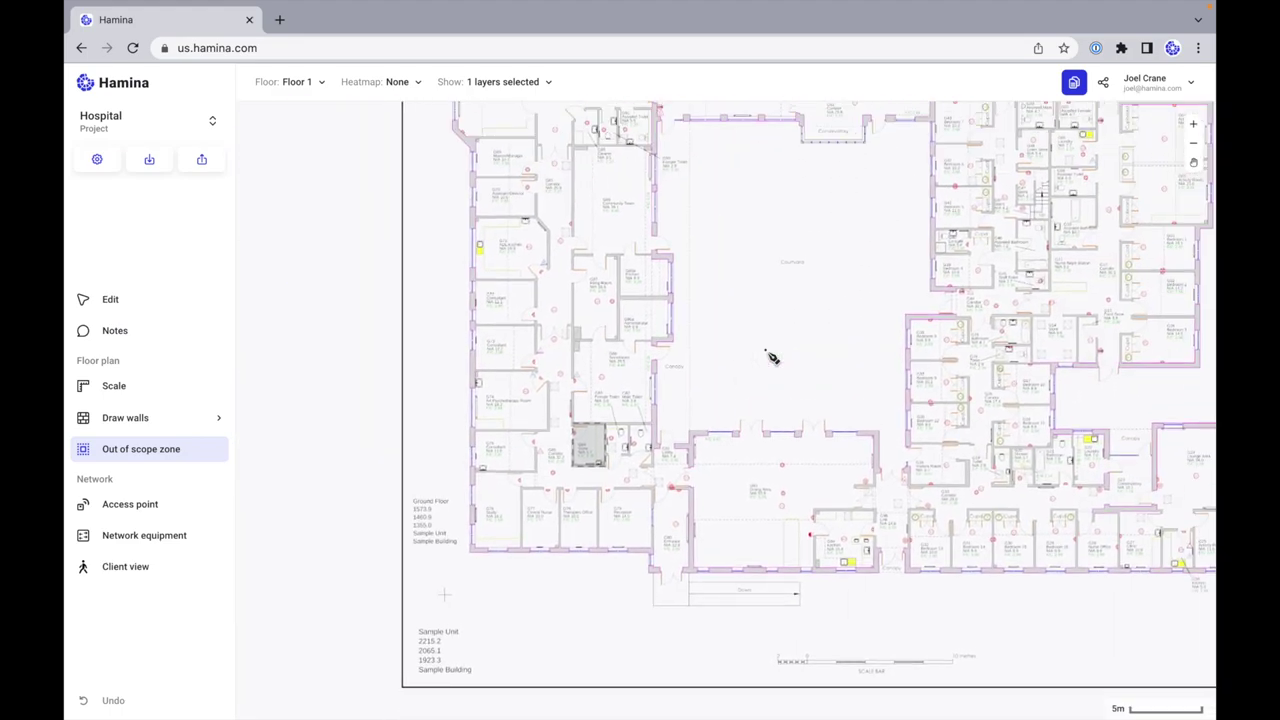
{"action": "scroll", "coordinate": [764, 362], "scroll_direction": "down", "scroll_amount": 5}
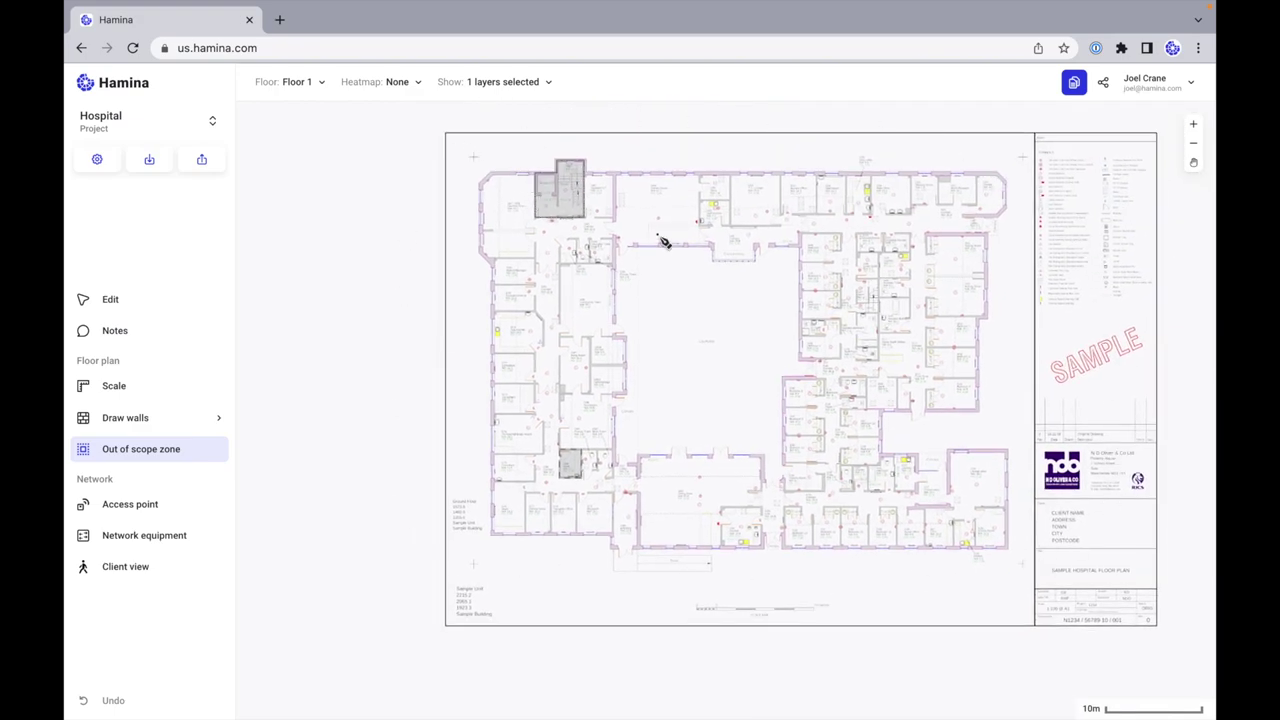
Step: Place an access point on the plan and show the Wi-Fi Coverage 5 GHz heatmap
{"action": "left_click", "coordinate": [146, 506]}
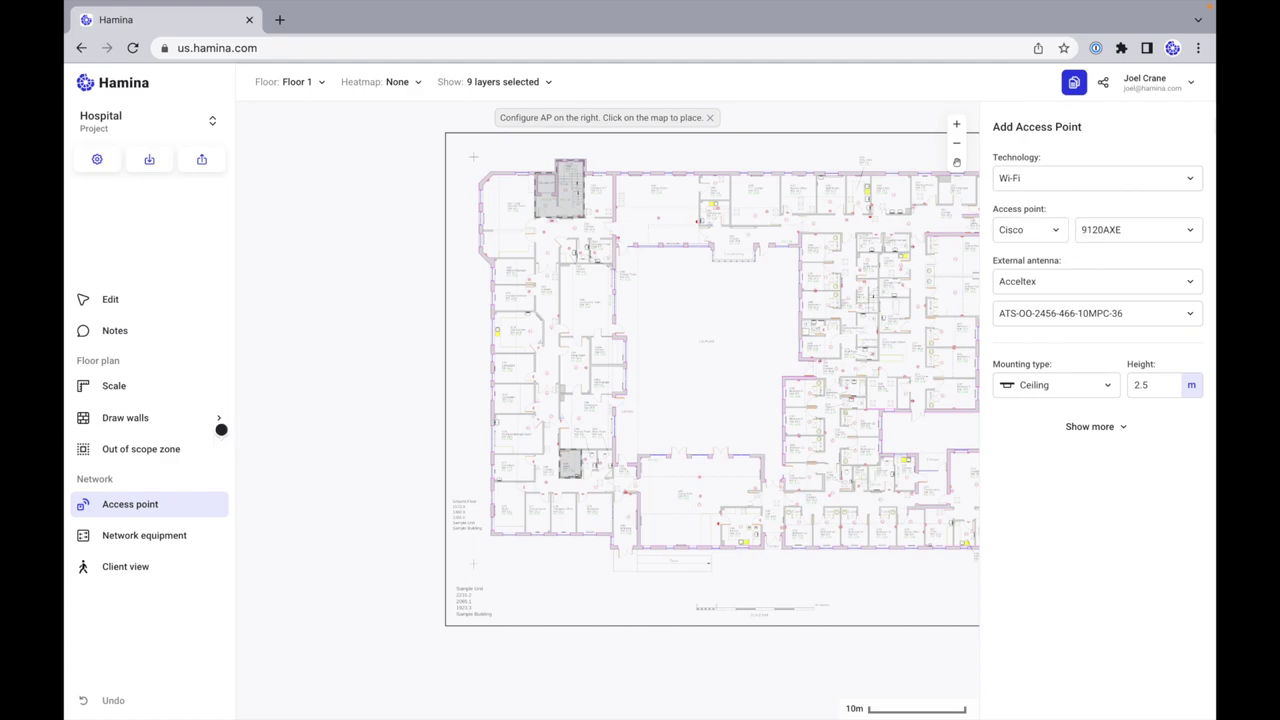
{"action": "left_click", "coordinate": [596, 294]}
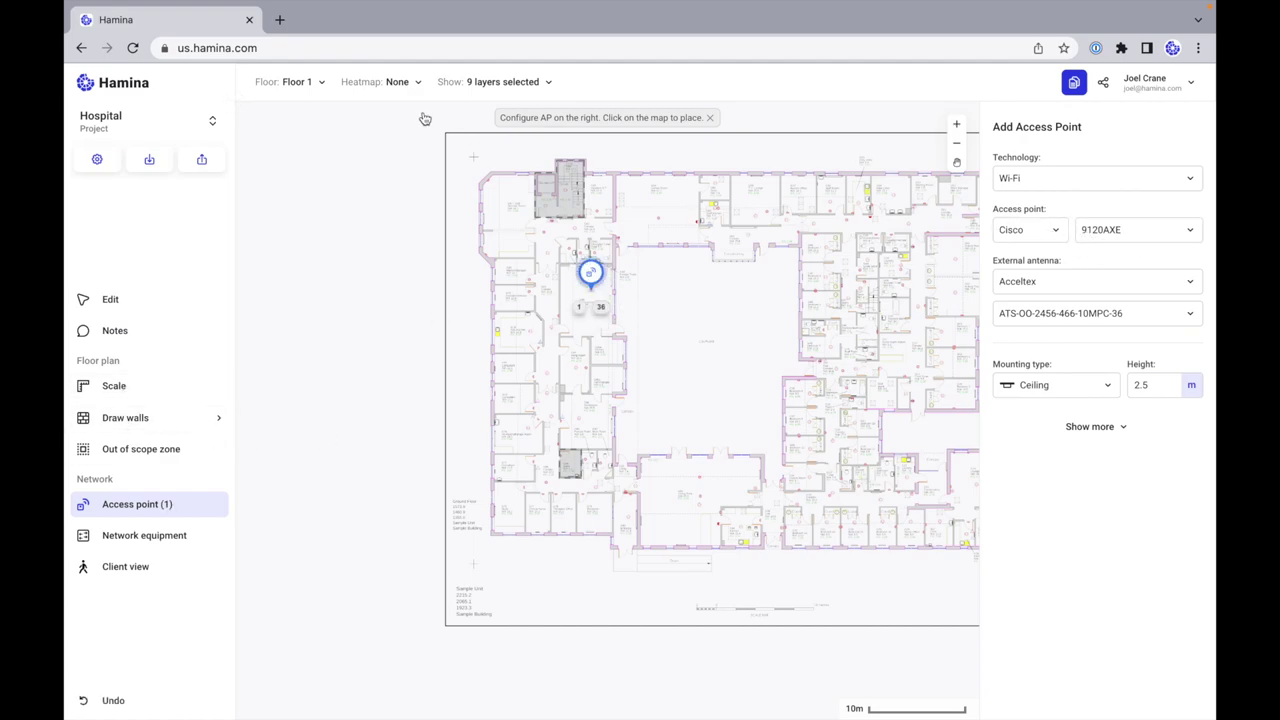
{"action": "left_click", "coordinate": [392, 83]}
{"action": "left_click", "coordinate": [353, 152]}
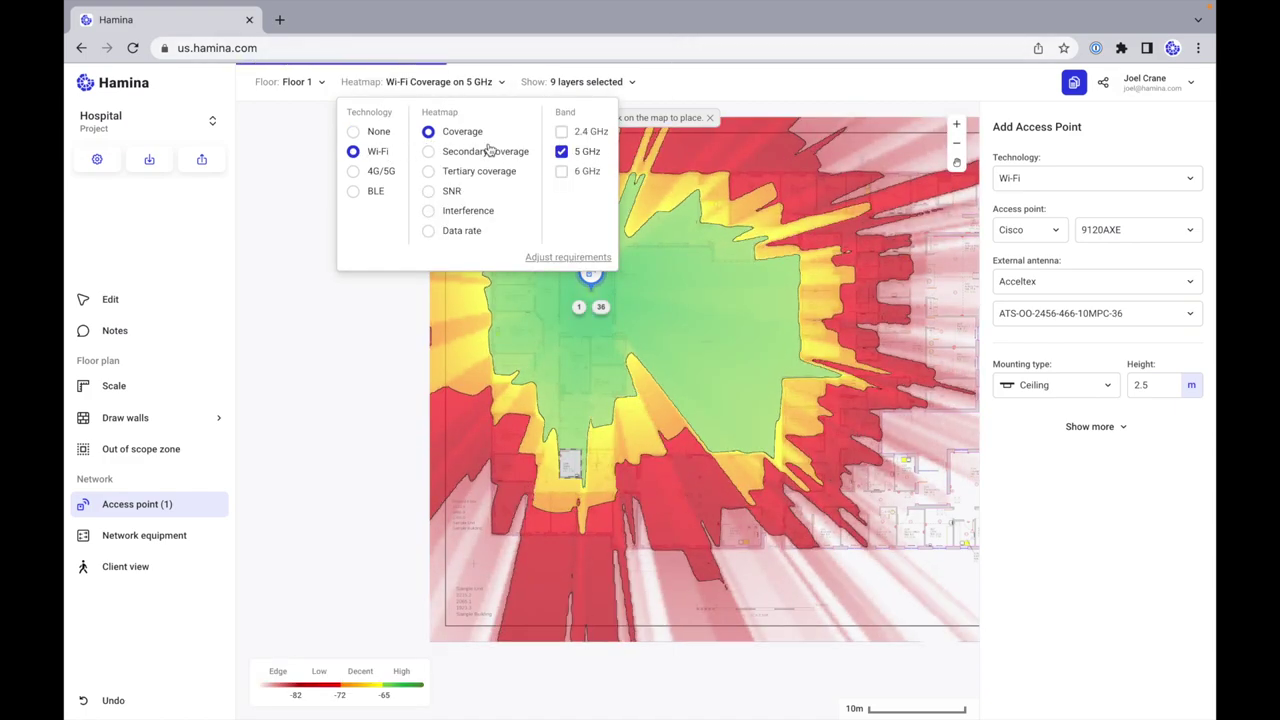
{"action": "left_click", "coordinate": [530, 330]}
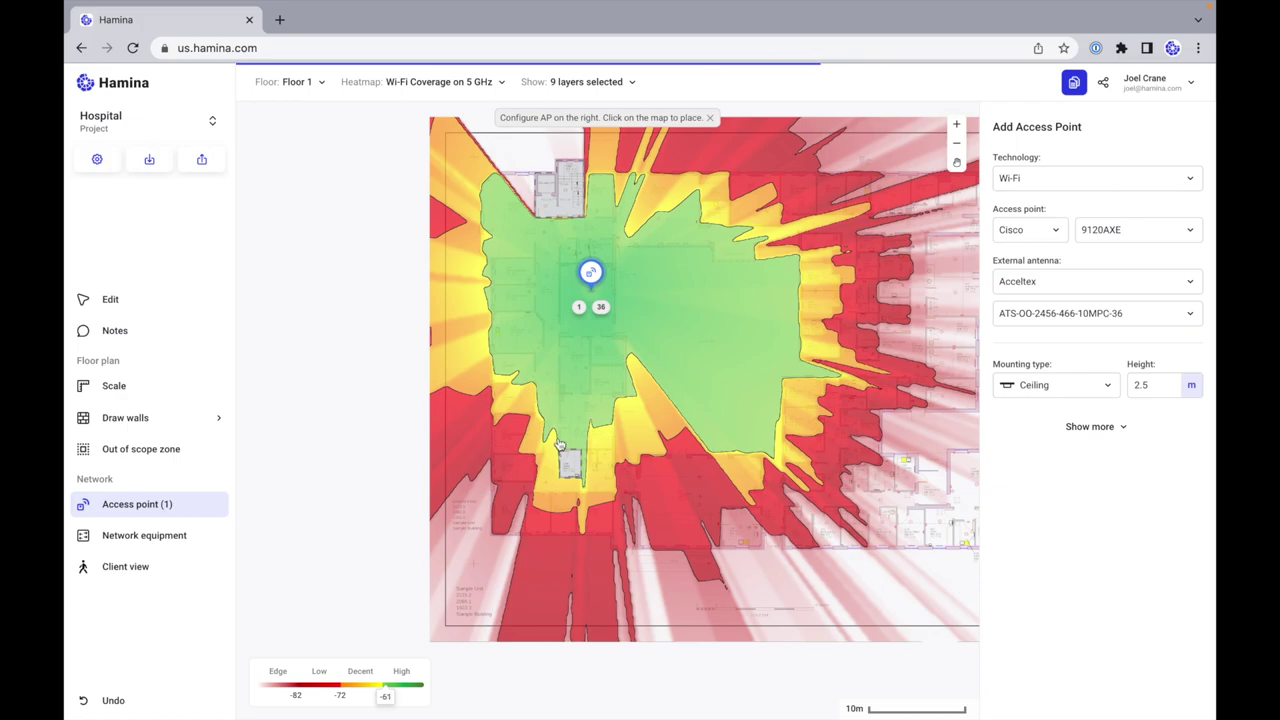
Step: Draw a test out-of-scope zone over the plan, then delete it
{"action": "scroll", "coordinate": [565, 455], "scroll_direction": "up", "scroll_amount": 5}
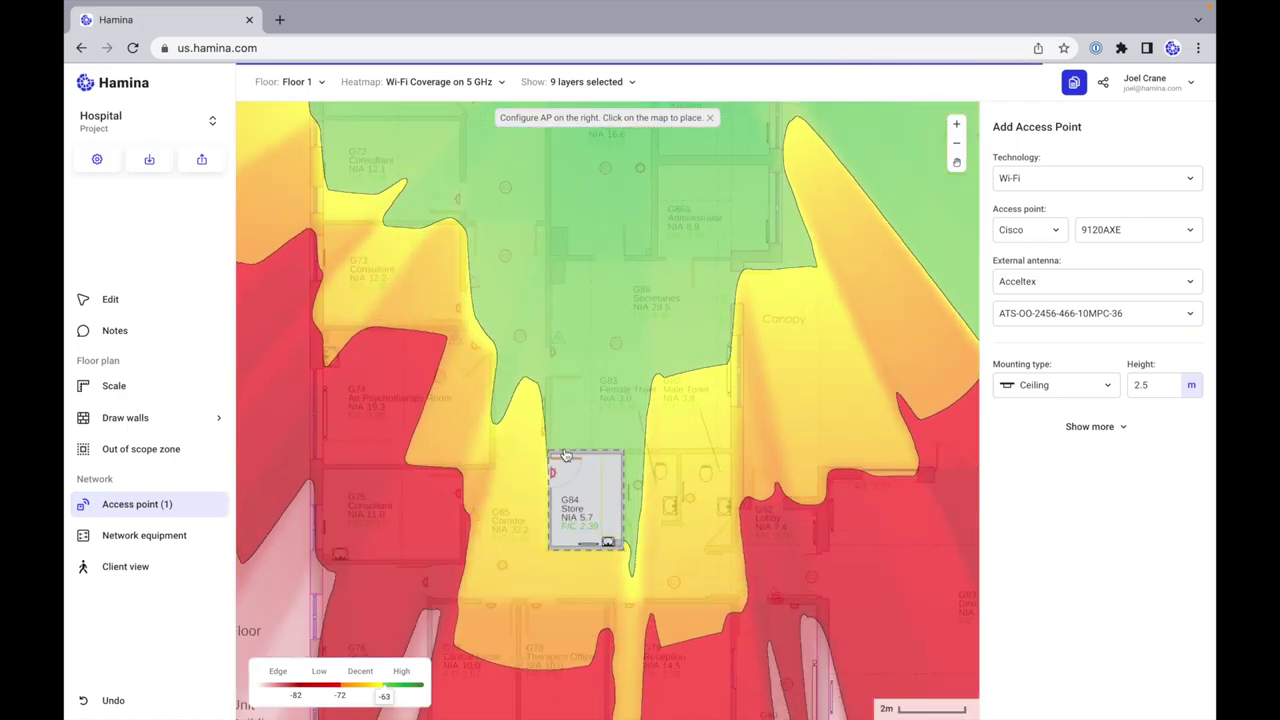
{"action": "scroll", "coordinate": [623, 517], "scroll_direction": "up", "scroll_amount": 10}
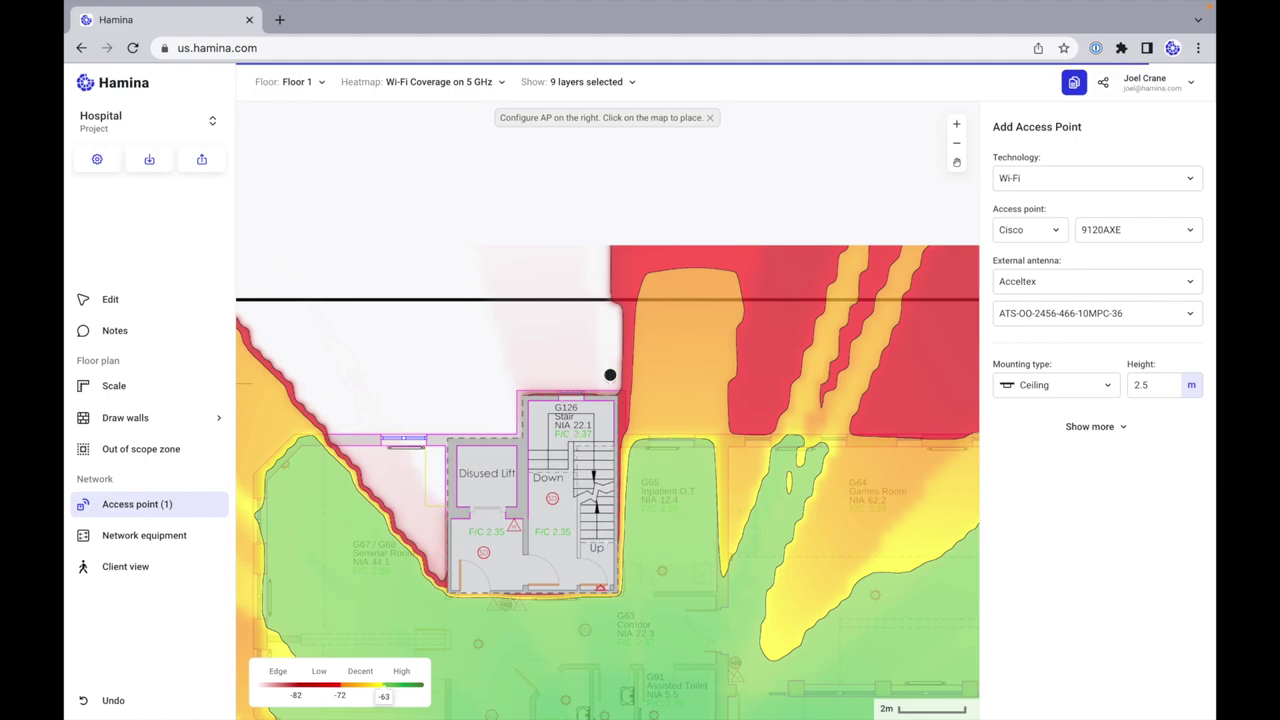
{"action": "scroll", "coordinate": [626, 426], "scroll_direction": "down", "scroll_amount": 3}
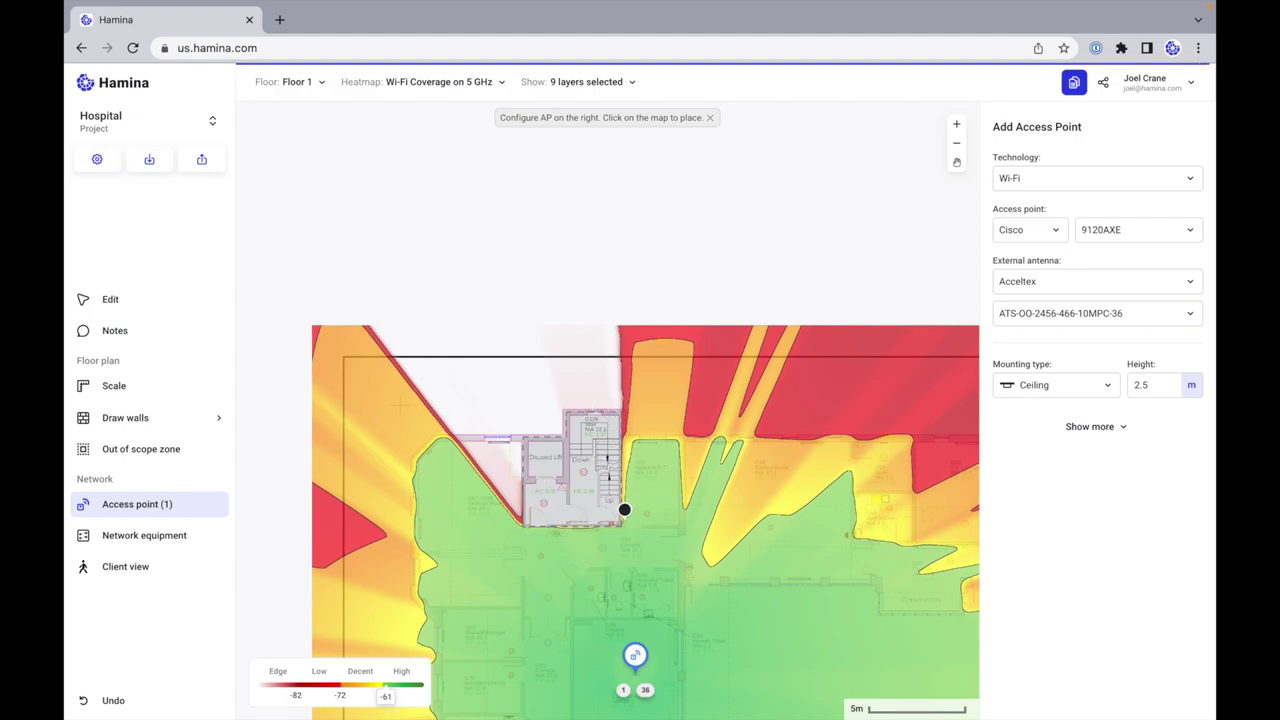
{"action": "scroll", "coordinate": [623, 508], "scroll_direction": "down", "scroll_amount": 3}
{"action": "scroll", "coordinate": [624, 509], "scroll_direction": "right", "scroll_amount": 2}
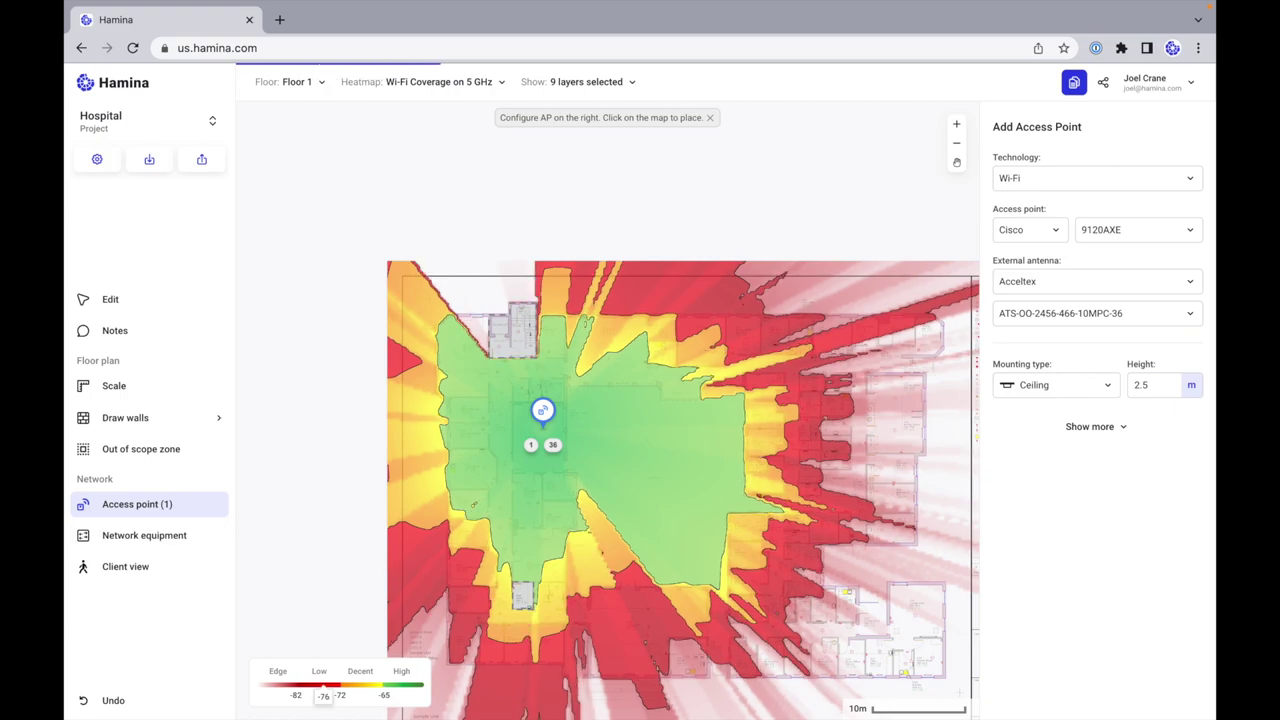
{"action": "left_click", "coordinate": [160, 449]}
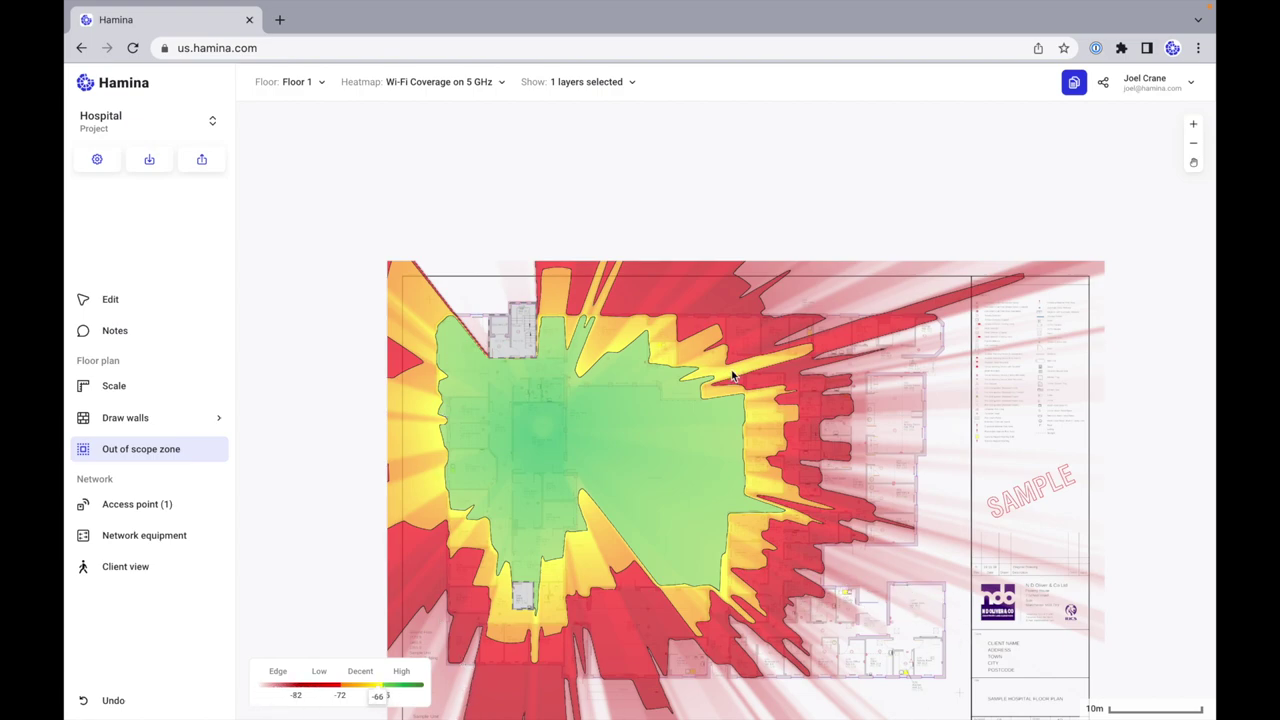
{"action": "left_click_drag", "start_coordinate": [428, 300], "coordinate": [955, 690]}
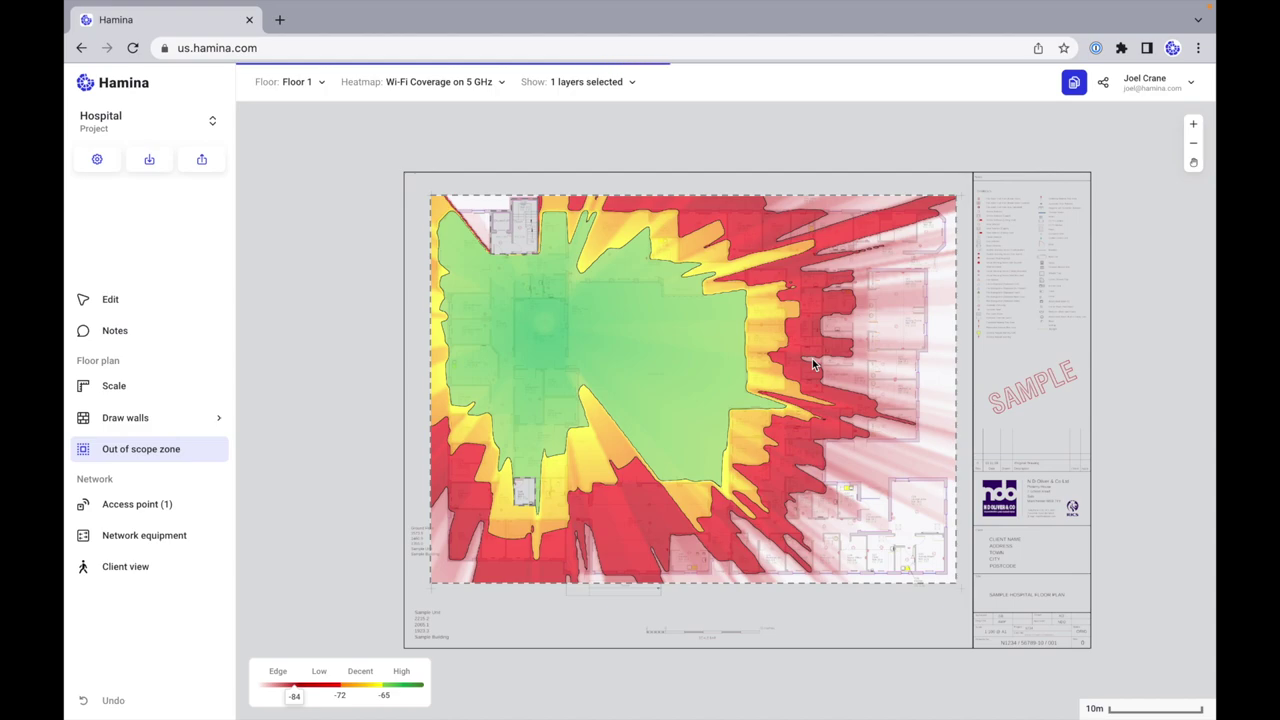
{"action": "left_click", "coordinate": [128, 302]}
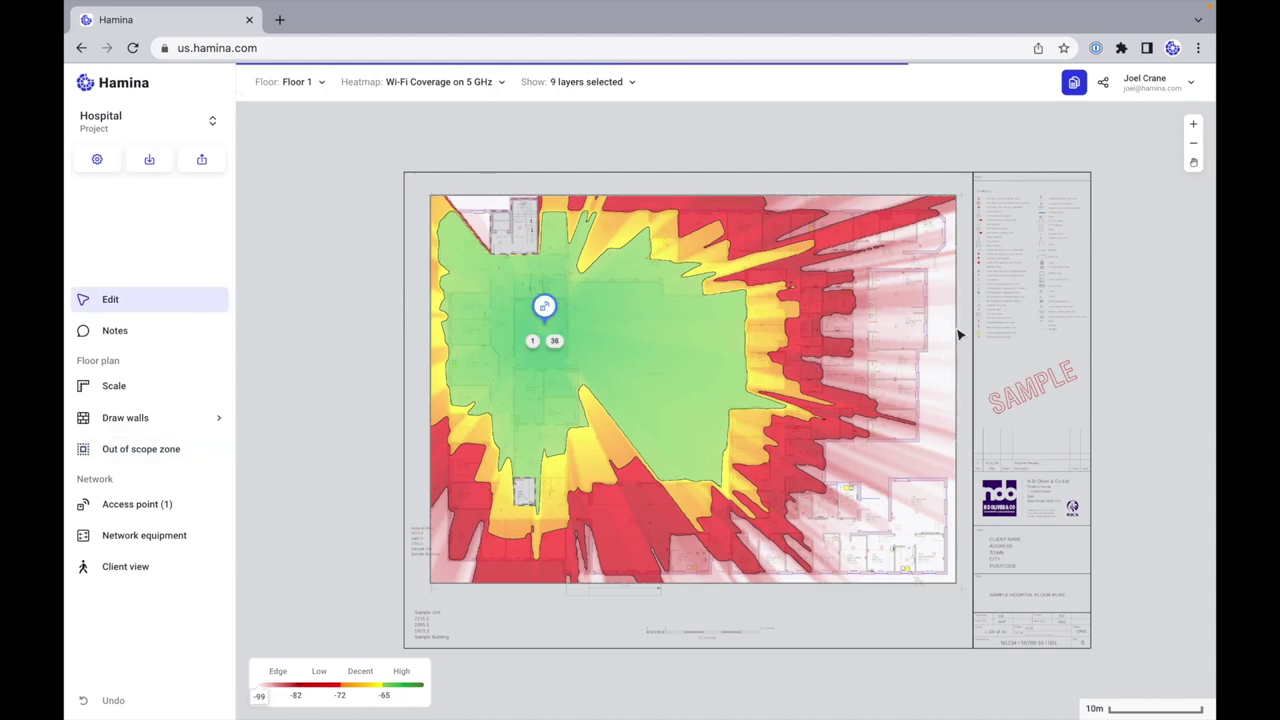
{"action": "left_click", "coordinate": [958, 335]}
{"action": "key", "text": "Delete"}
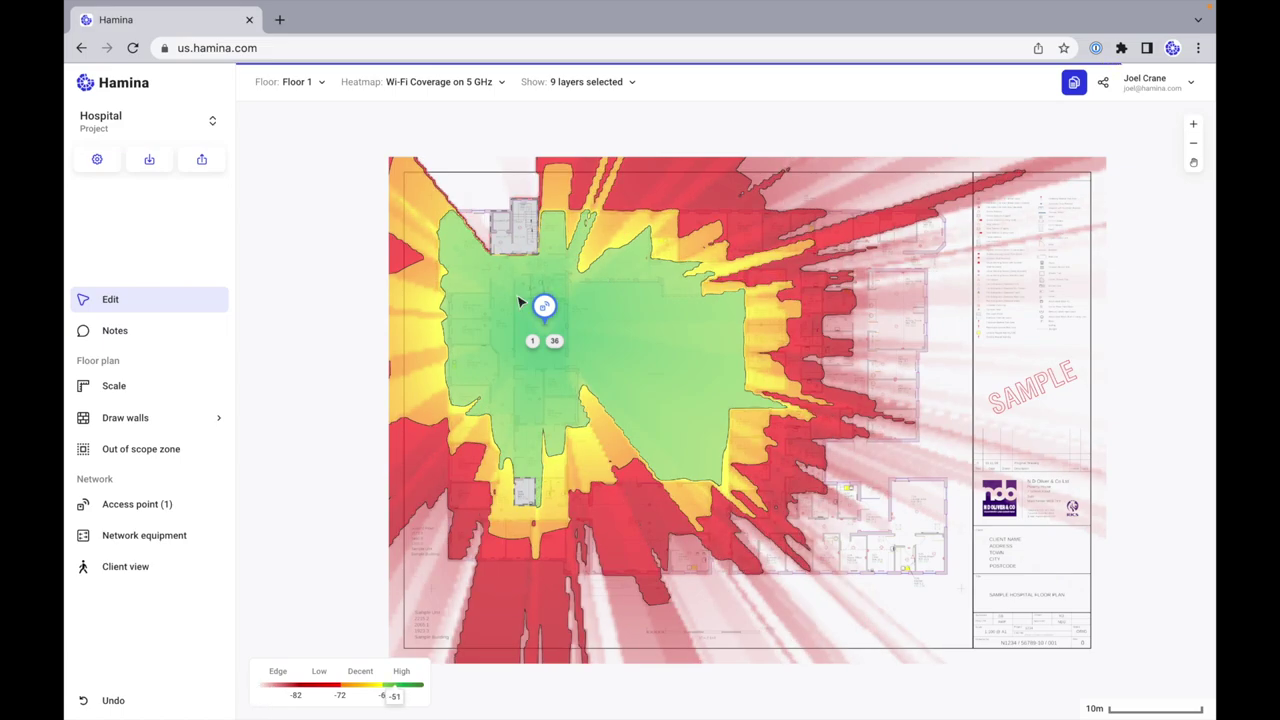
Step: Open the Cisco 9120AXE access point's properties
{"action": "scroll", "coordinate": [519, 302], "scroll_direction": "up", "scroll_amount": 3}
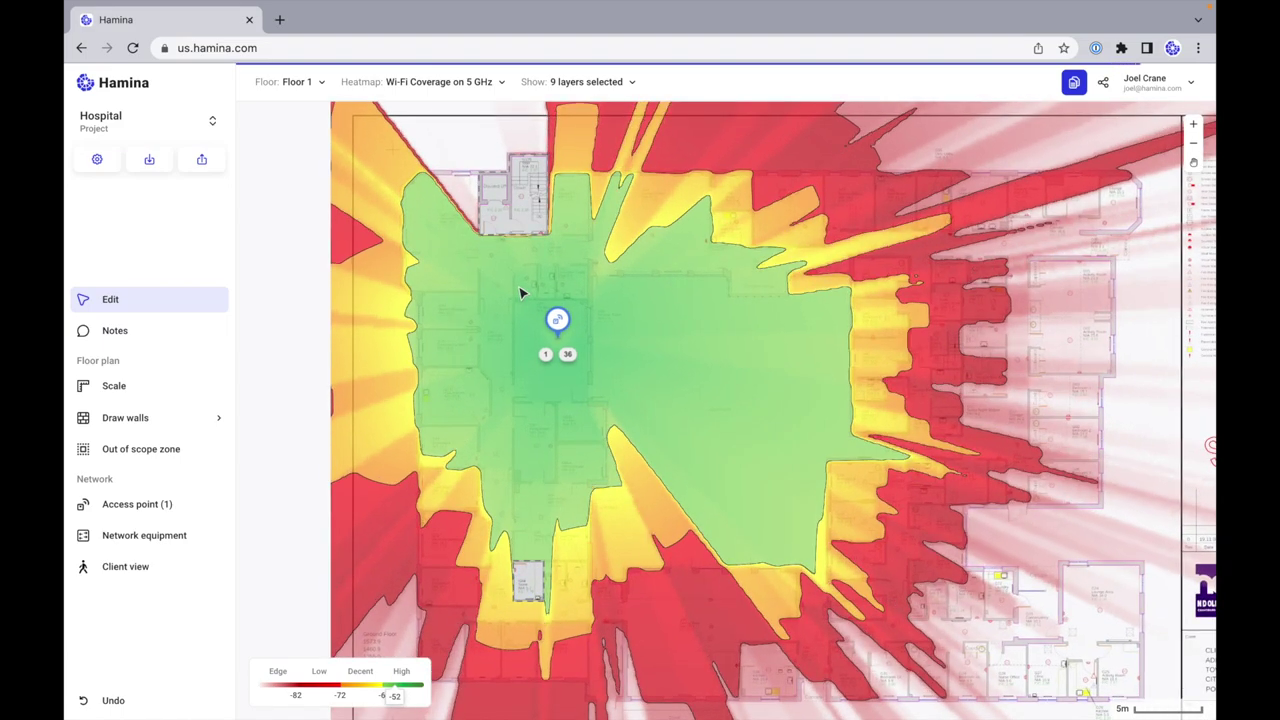
{"action": "scroll", "coordinate": [519, 293], "scroll_direction": "up", "scroll_amount": 2}
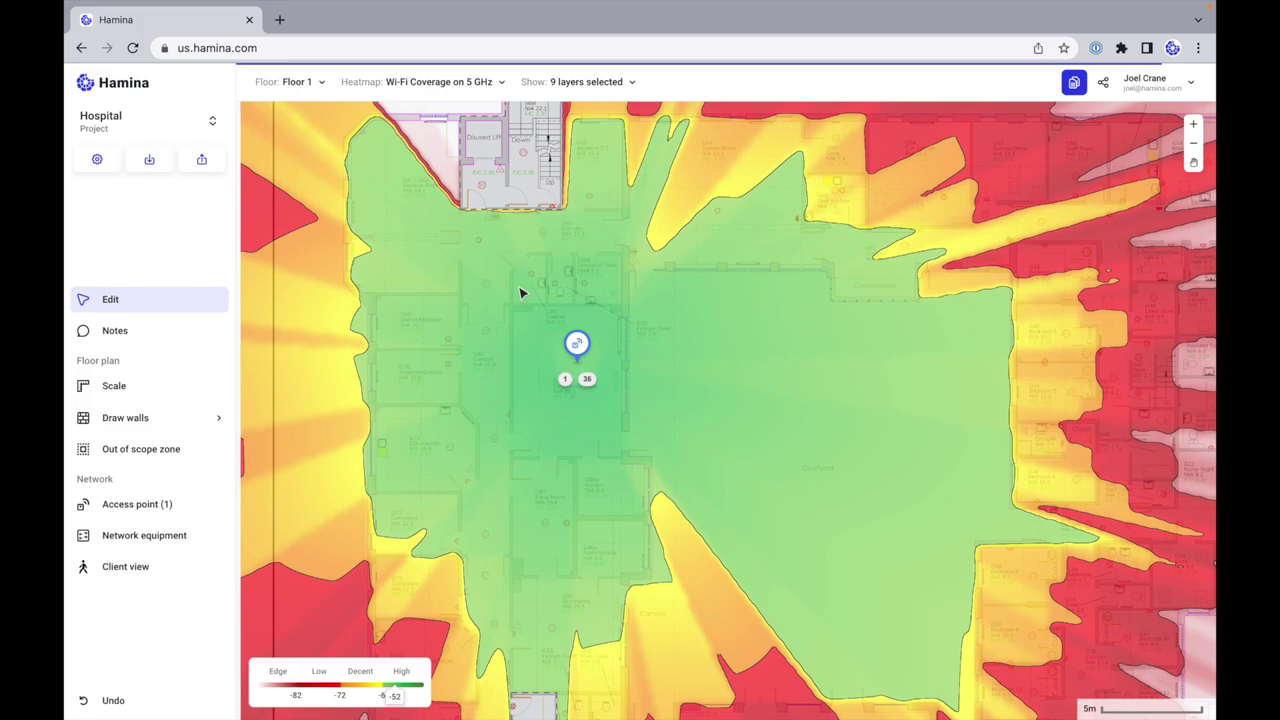
{"action": "scroll", "coordinate": [519, 293], "scroll_direction": "down", "scroll_amount": 3}
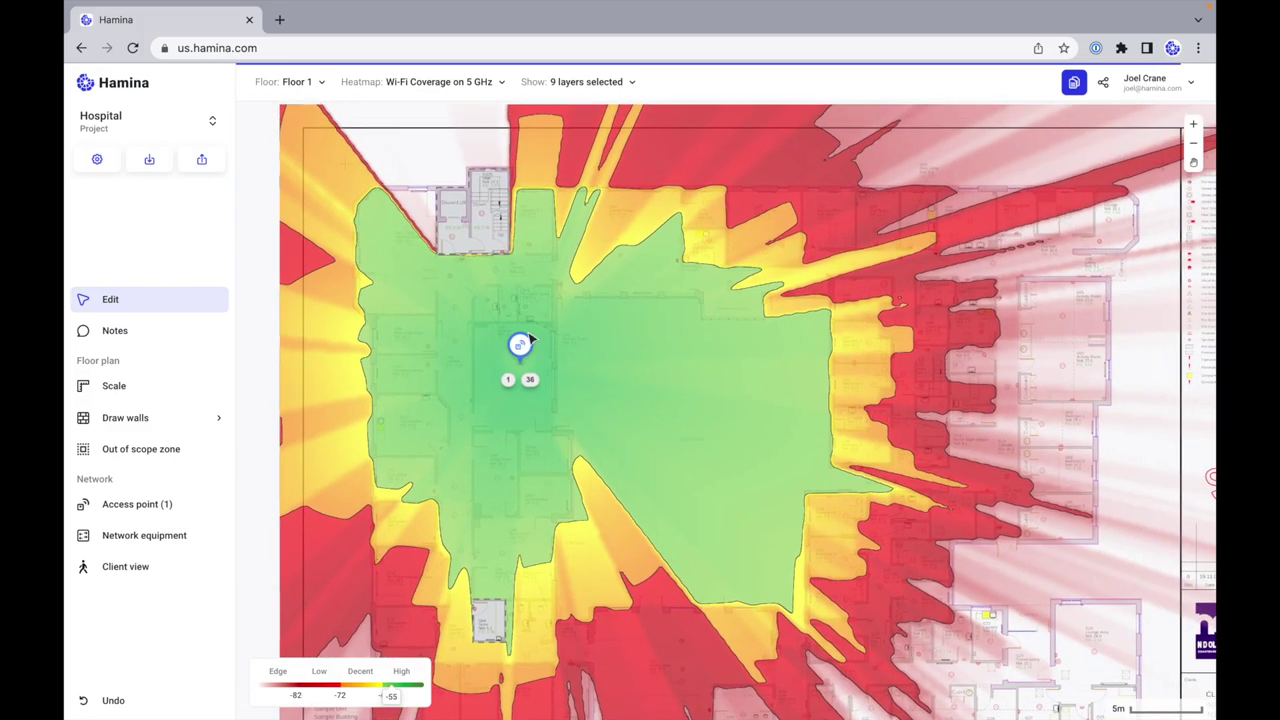
{"action": "left_click", "coordinate": [520, 346]}
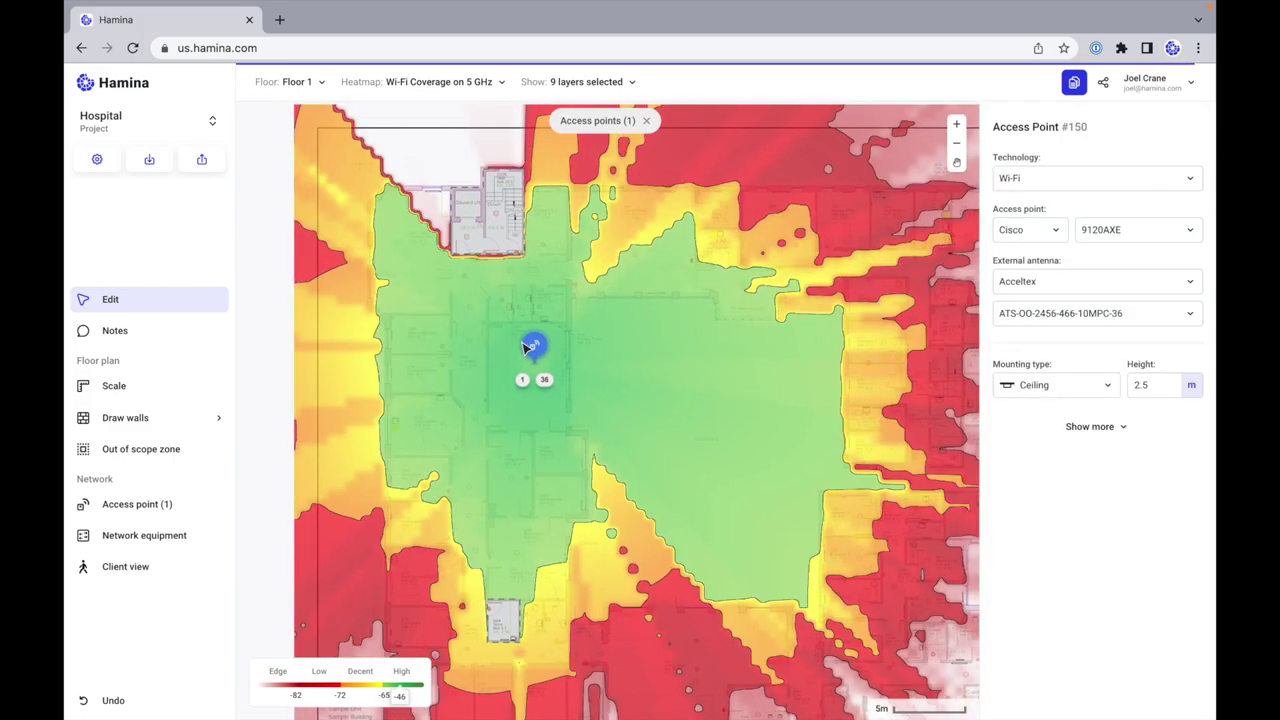
Step: Delete the access point and show the Walls, PoE client and AP number layers
{"action": "key", "text": "Delete"}
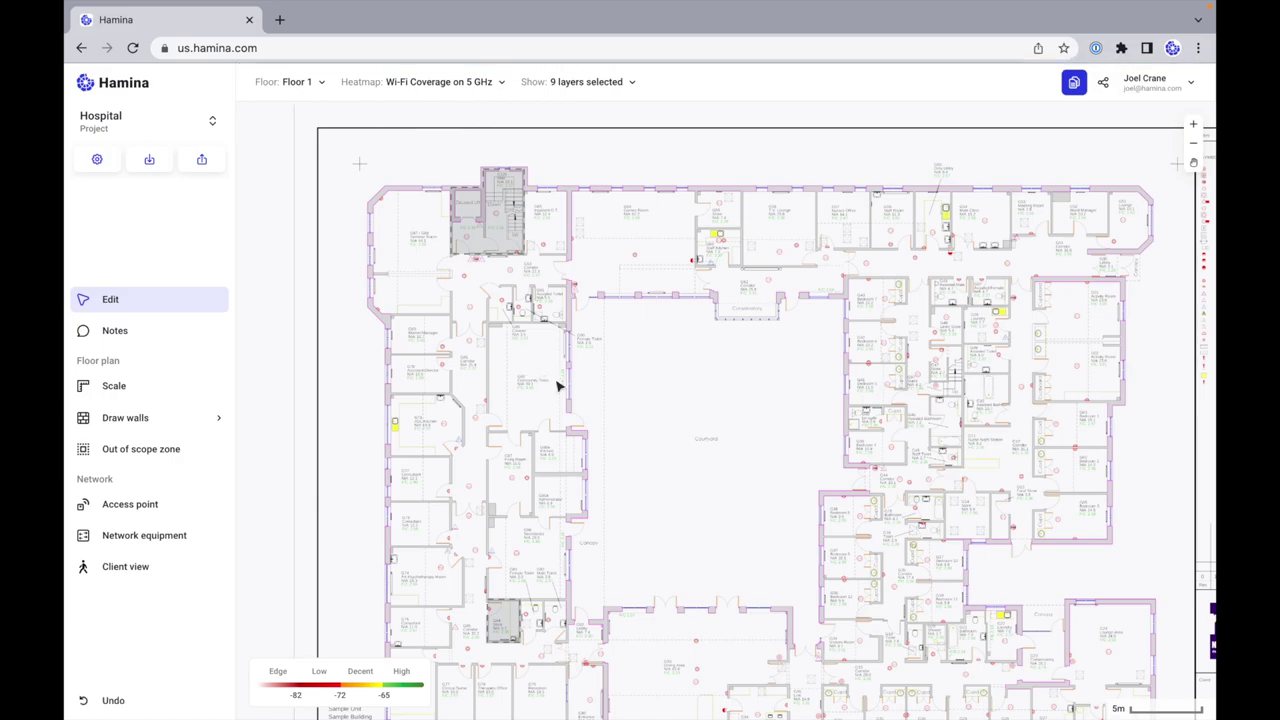
{"action": "left_click", "coordinate": [596, 84]}
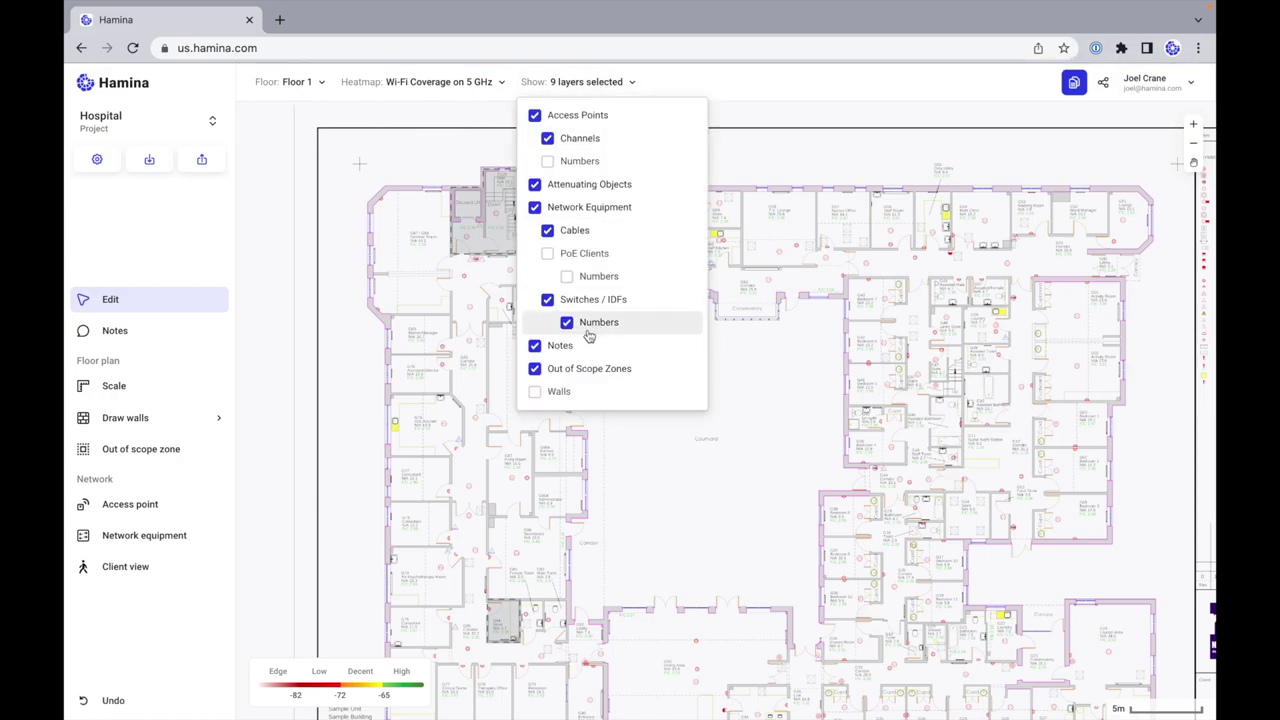
{"action": "left_click", "coordinate": [536, 393]}
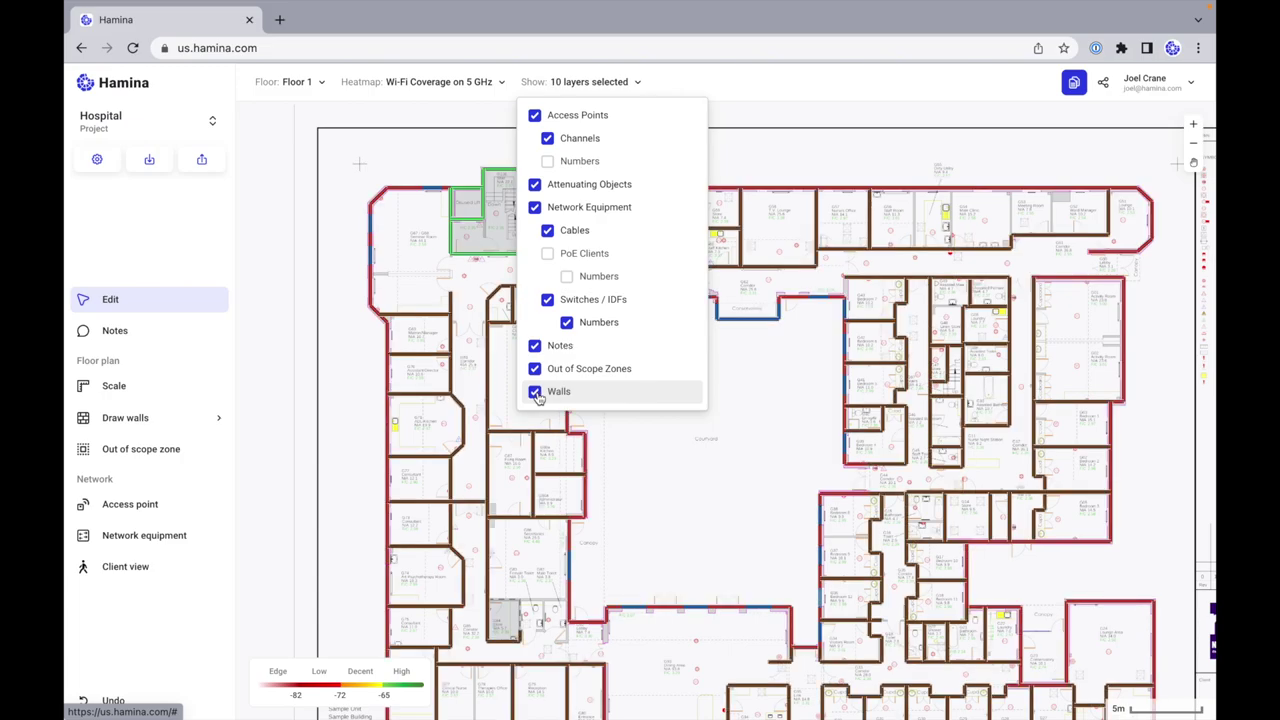
{"action": "left_click", "coordinate": [549, 255]}
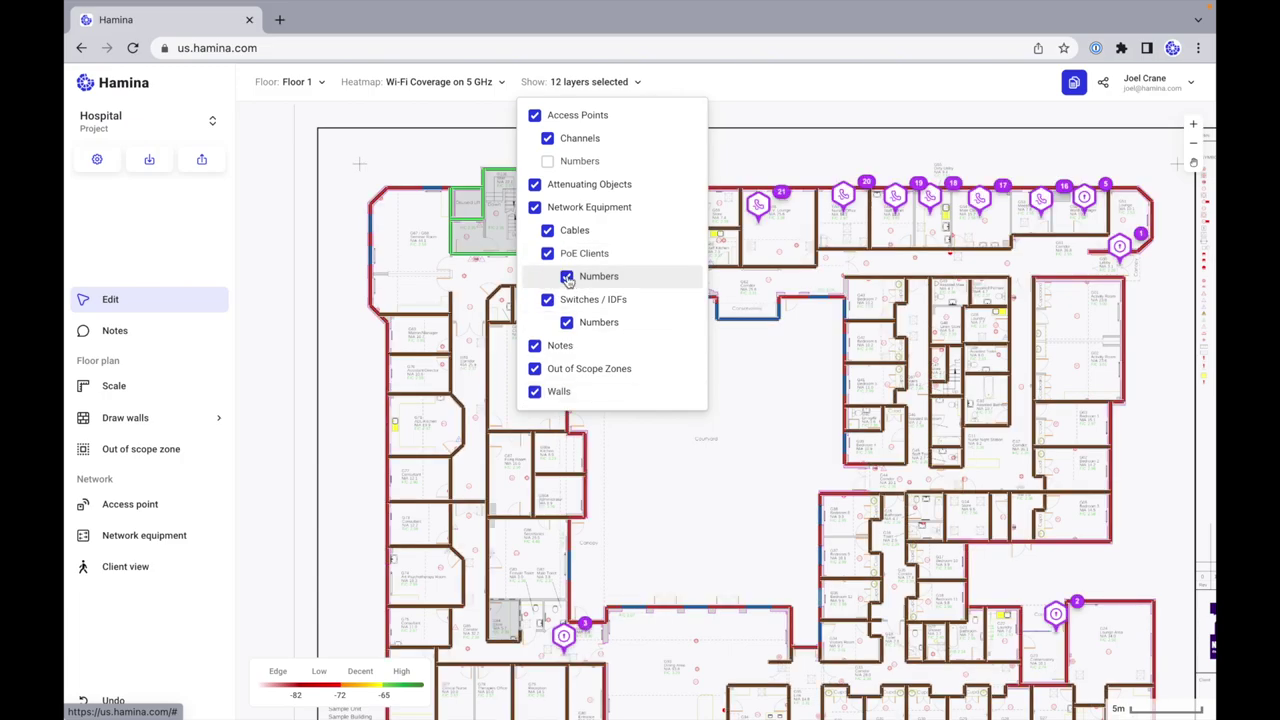
{"action": "left_click", "coordinate": [549, 163]}
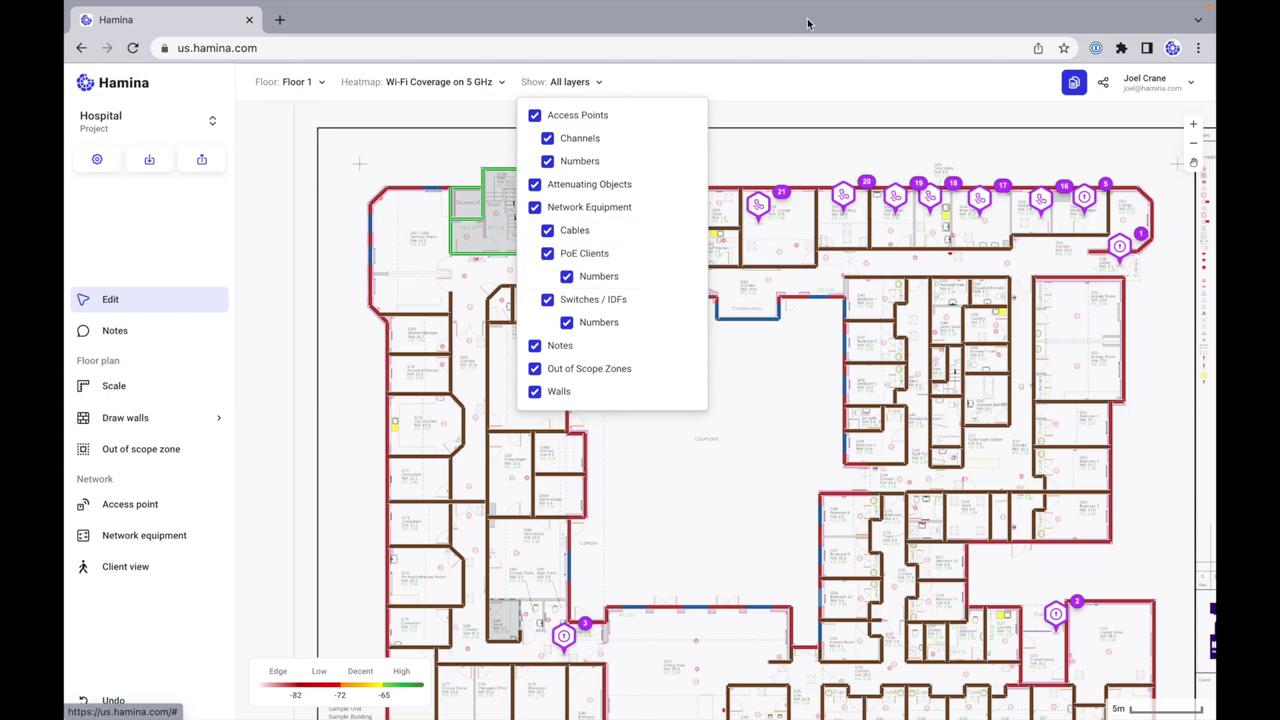
{"action": "left_click", "coordinate": [116, 303]}
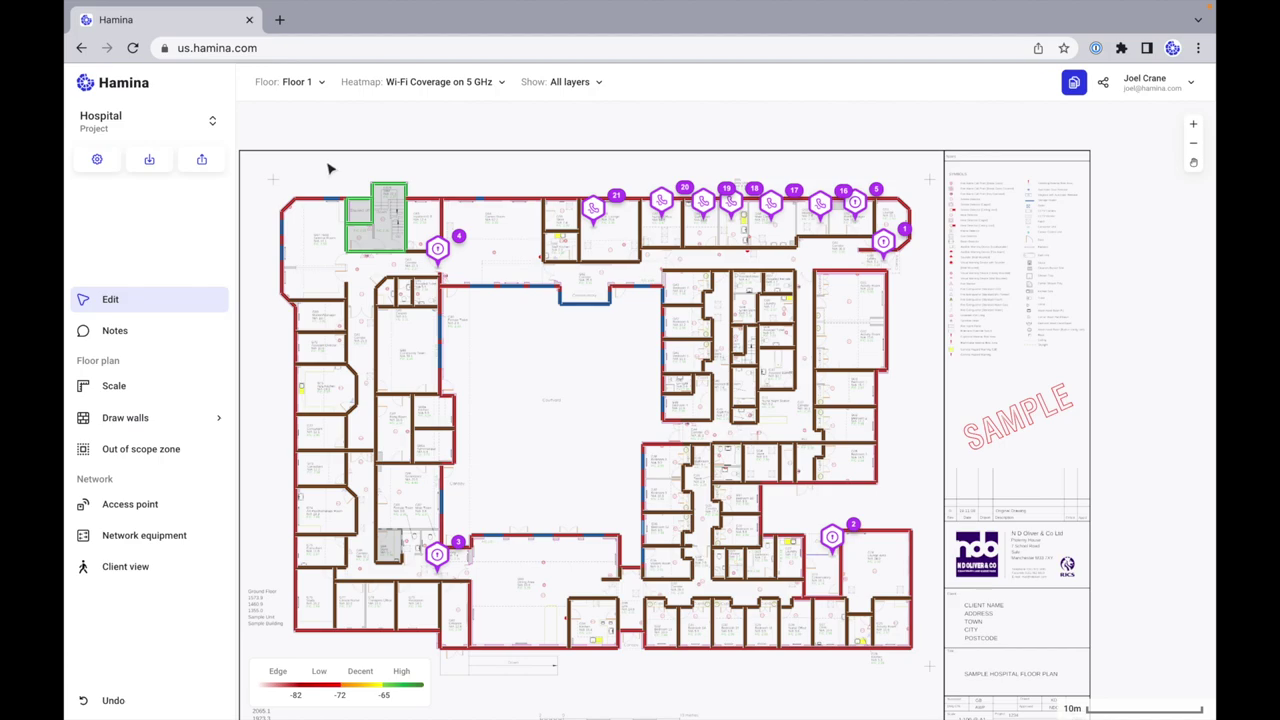
Step: Select the whole plan and delete the 11 client devices
{"action": "left_click_drag", "start_coordinate": [262, 170], "coordinate": [940, 650]}
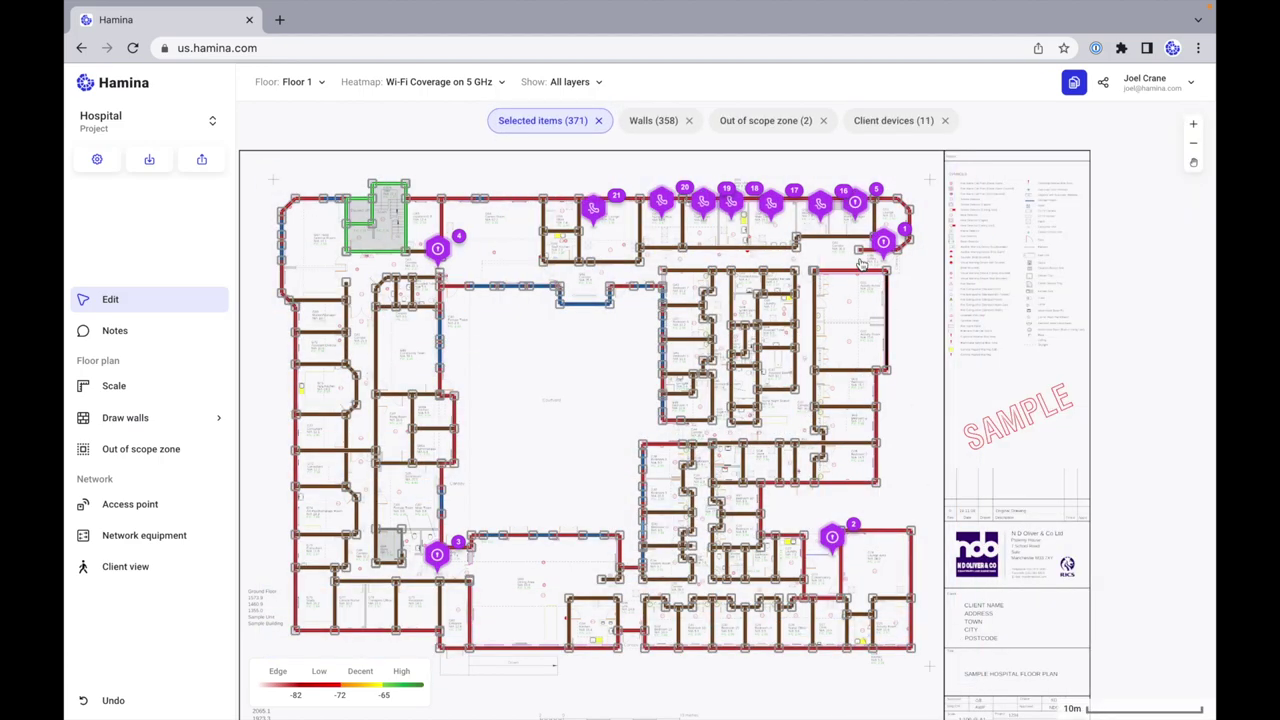
{"action": "left_click", "coordinate": [895, 122]}
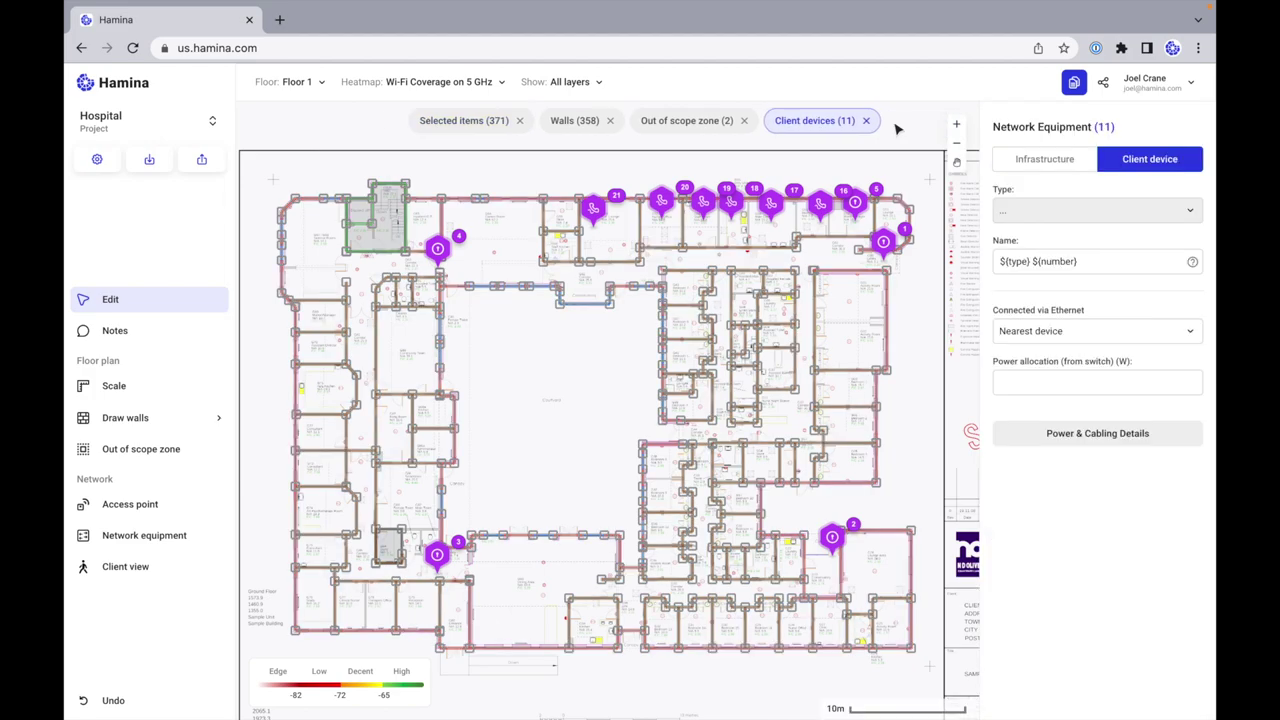
{"action": "key", "text": "Delete"}
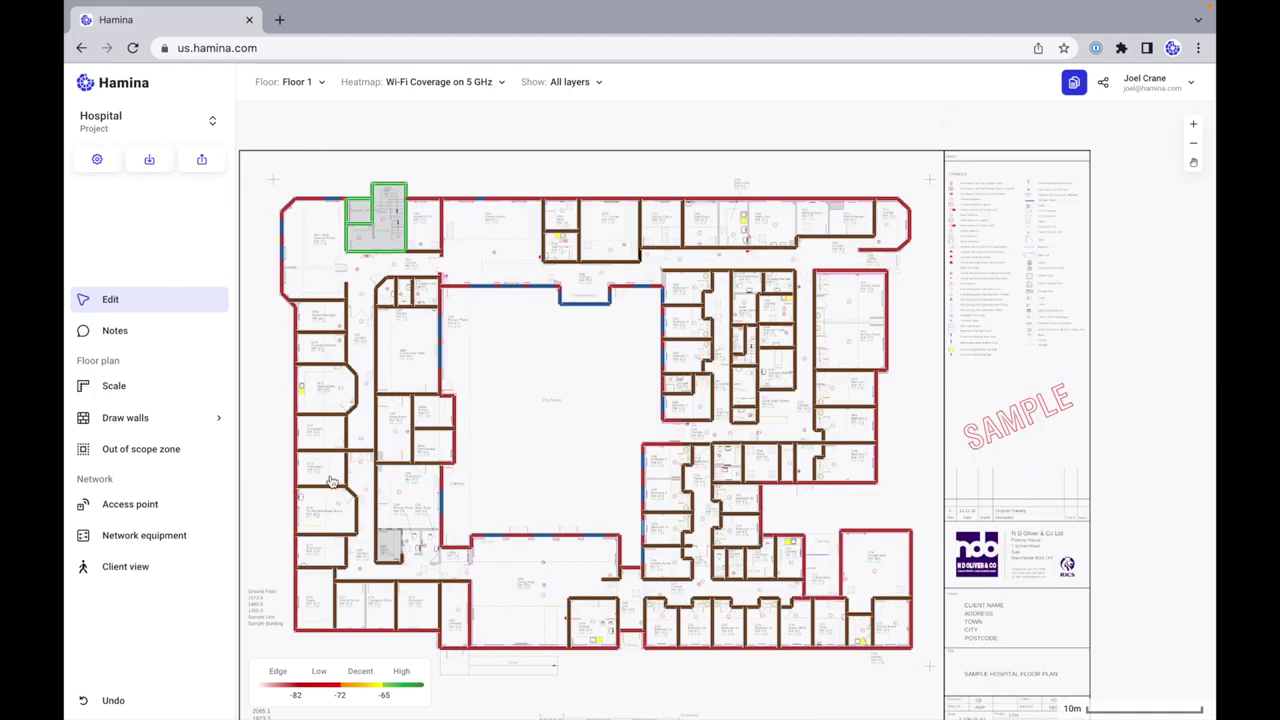
Step: Review the layer and heatmap settings, then start adding an access point
{"action": "left_click", "coordinate": [552, 83]}
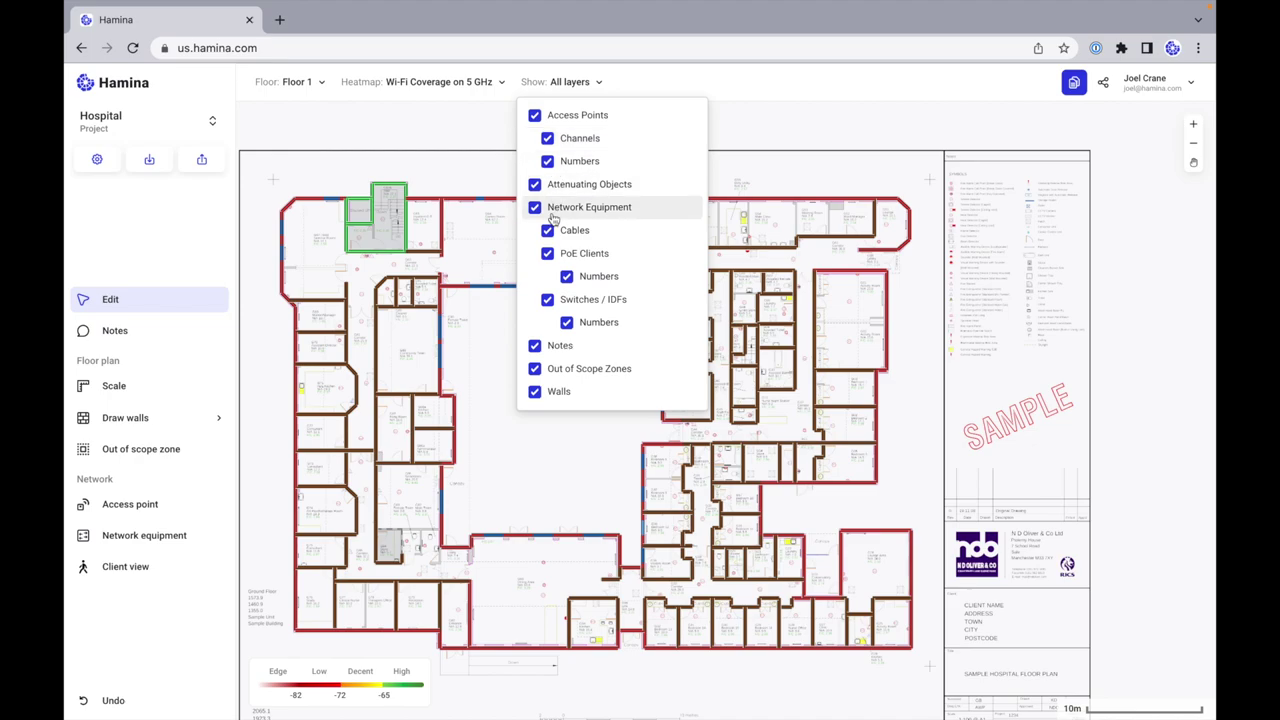
{"action": "left_click", "coordinate": [474, 84]}
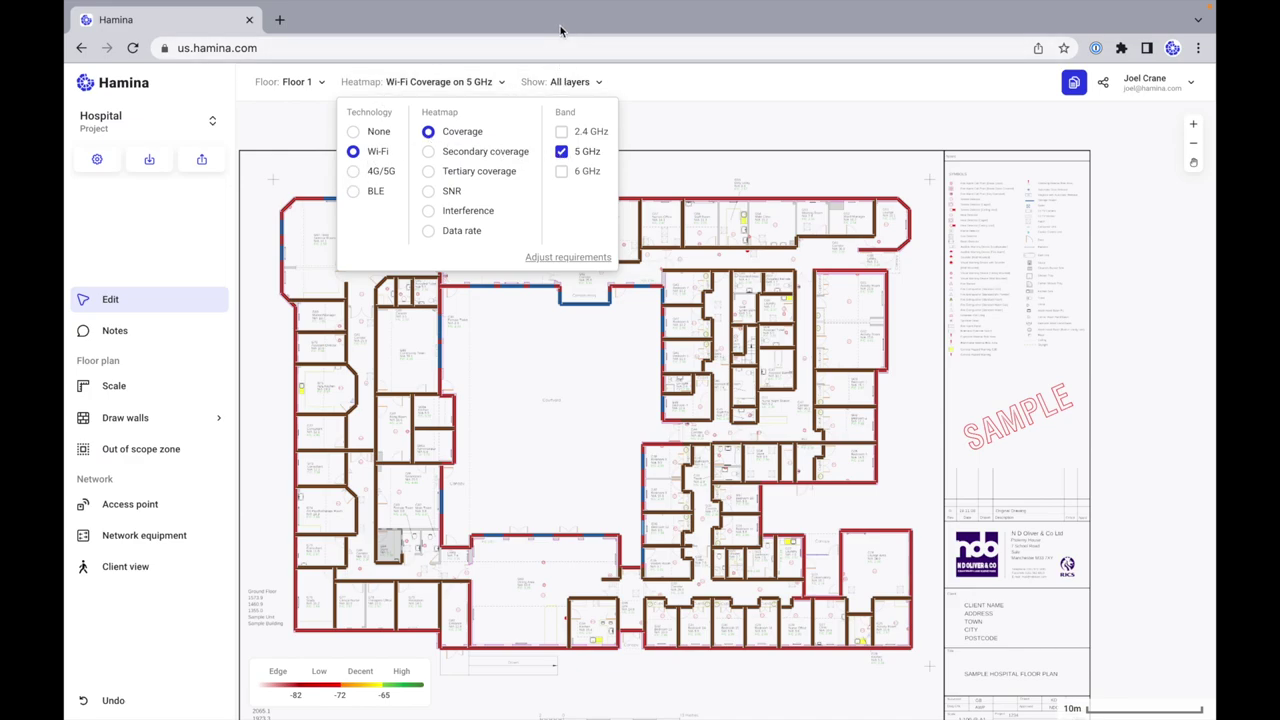
{"action": "left_click", "coordinate": [139, 508]}
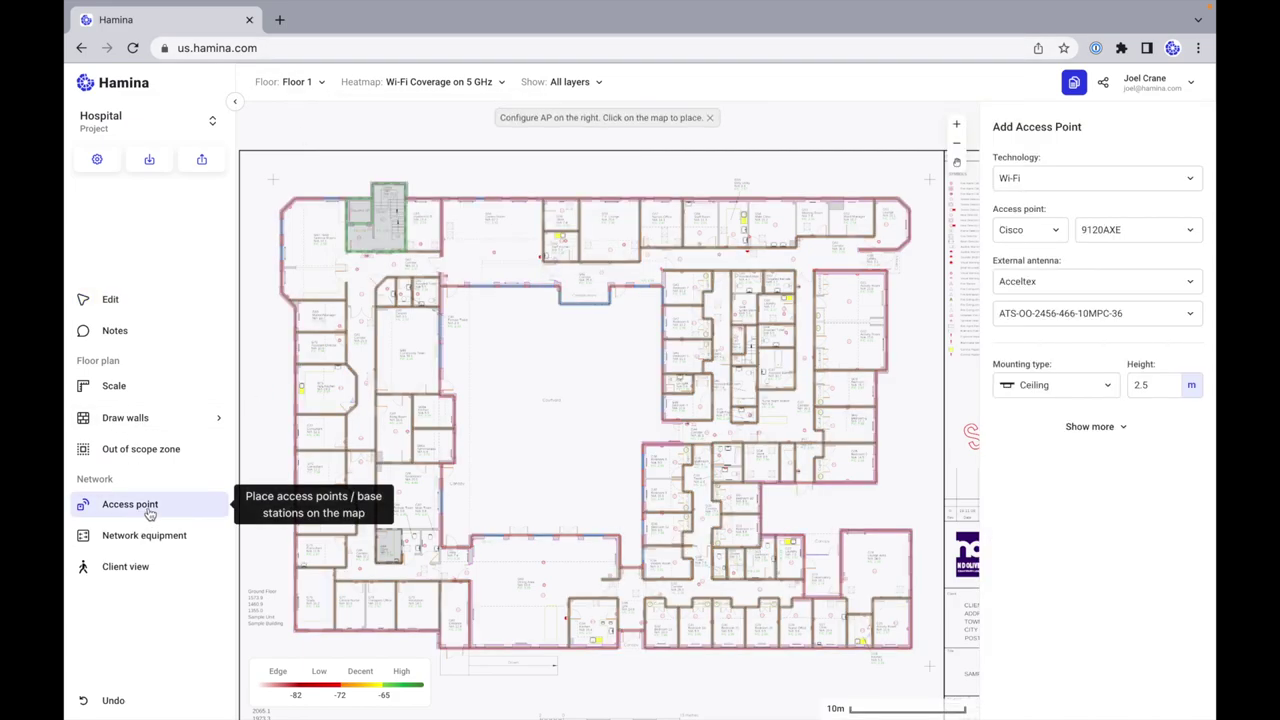
Step: Keep Wi-Fi as the technology and pick the Juniper AP45 model
{"action": "left_click", "coordinate": [1057, 180]}
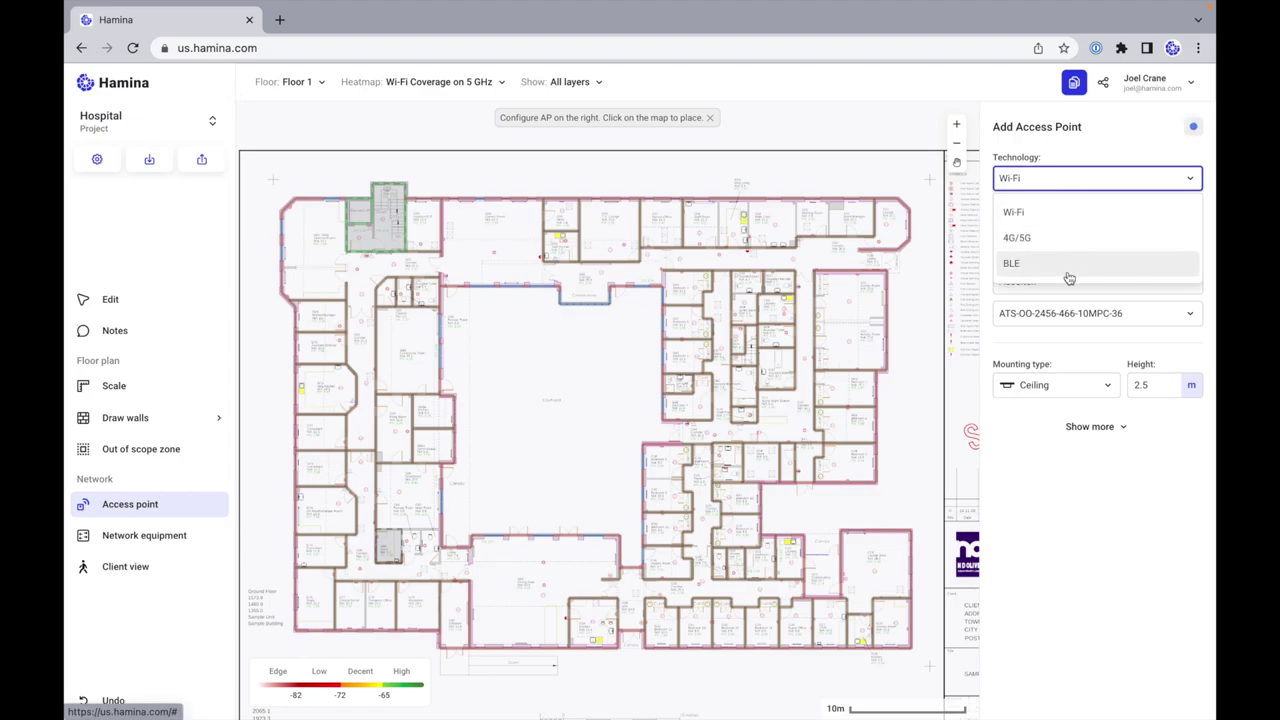
{"action": "left_click", "coordinate": [1122, 153]}
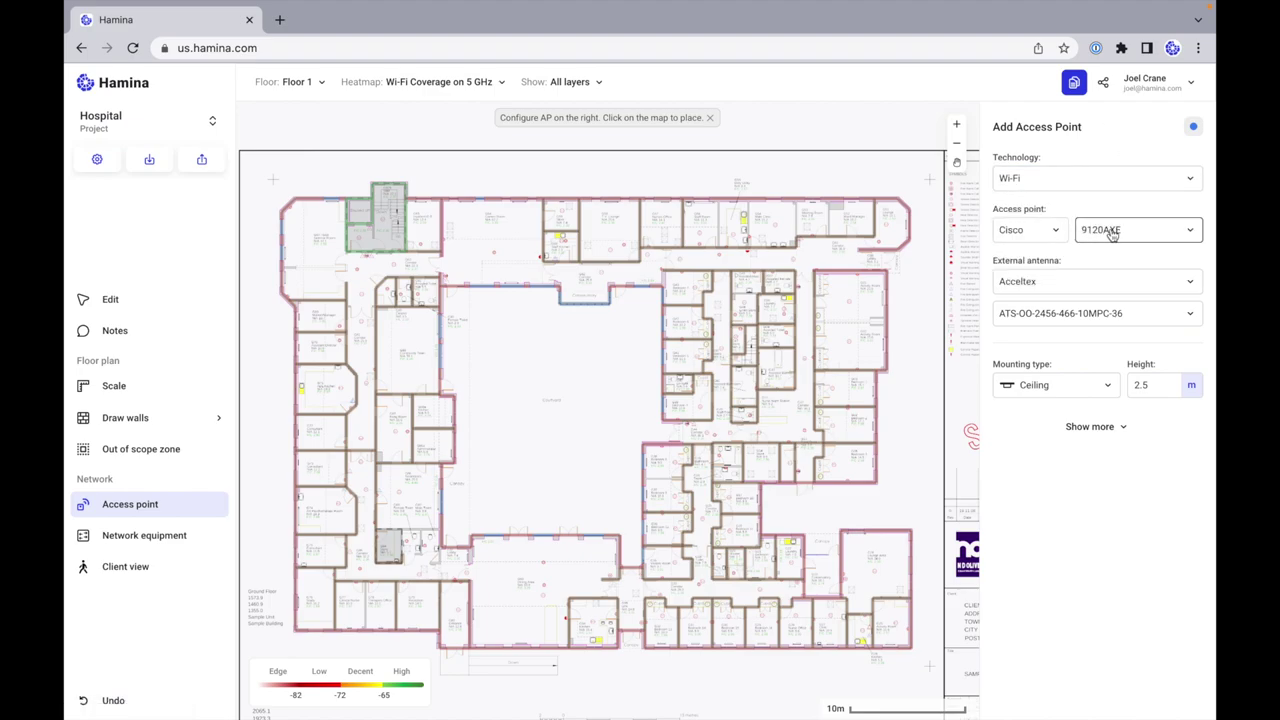
{"action": "left_click", "coordinate": [1050, 230]}
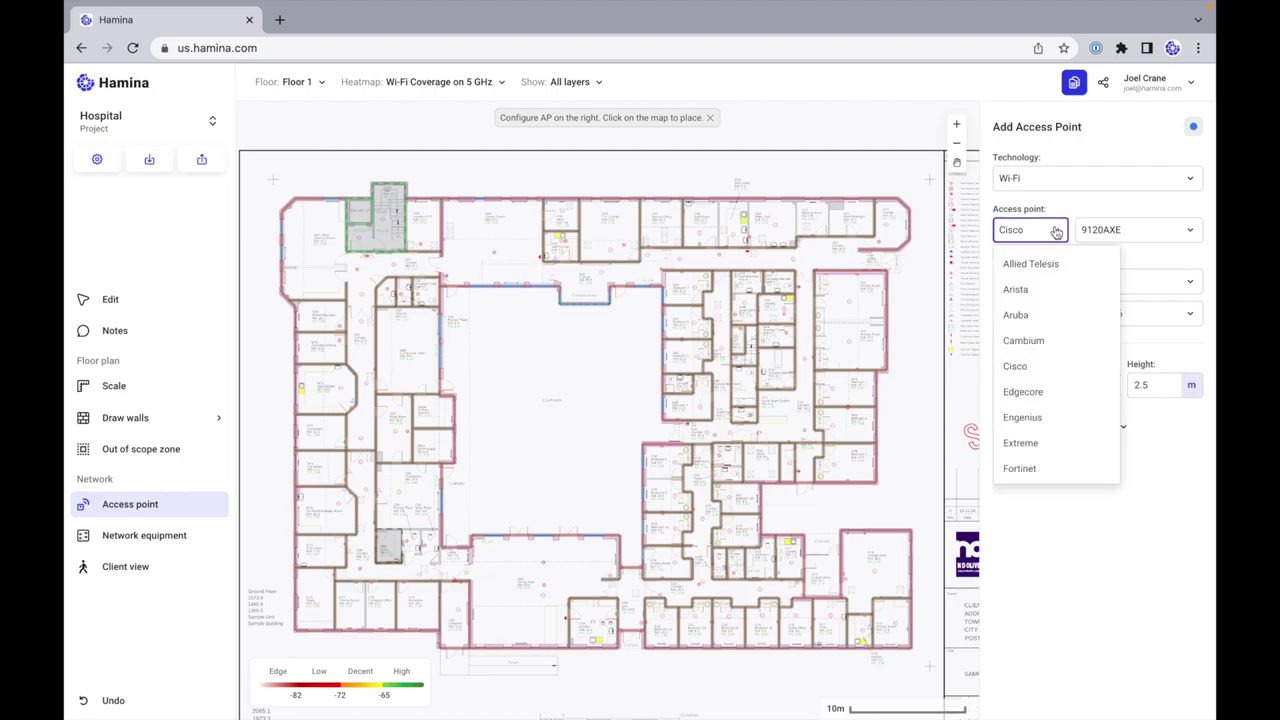
{"action": "scroll", "coordinate": [1047, 368], "scroll_direction": "down", "scroll_amount": 2}
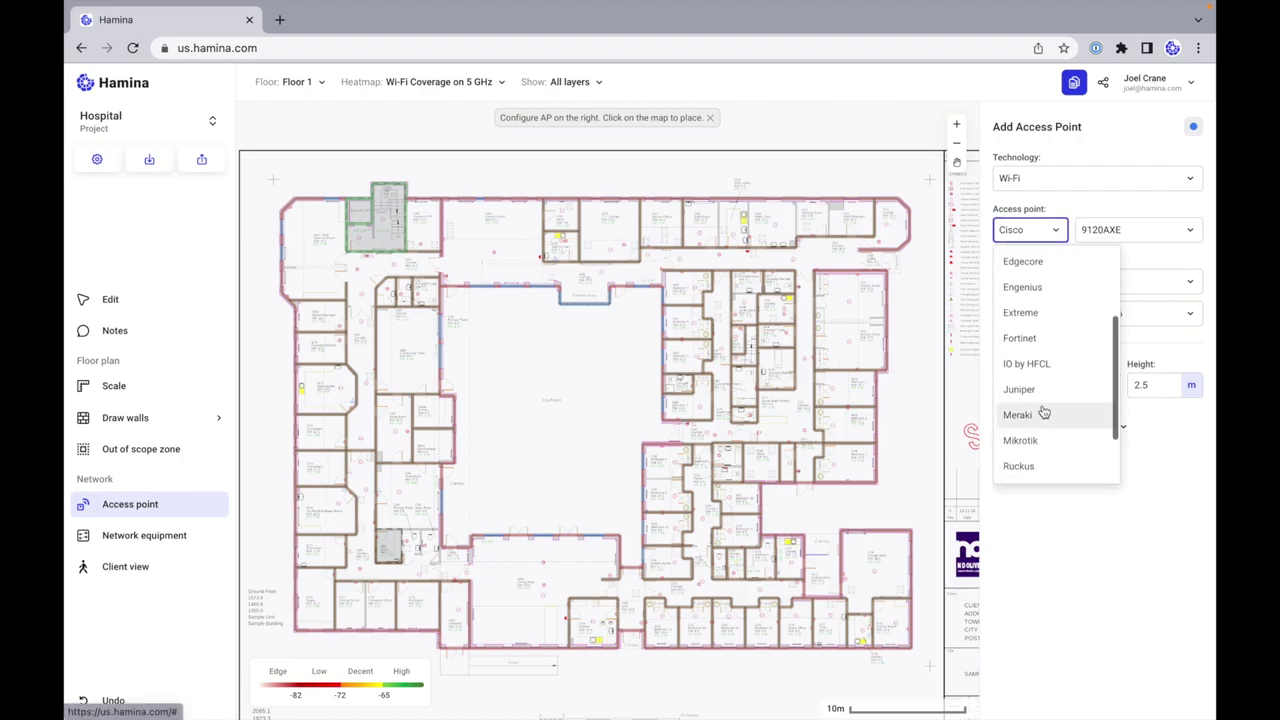
{"action": "left_click", "coordinate": [1046, 395]}
{"action": "left_click", "coordinate": [1131, 231]}
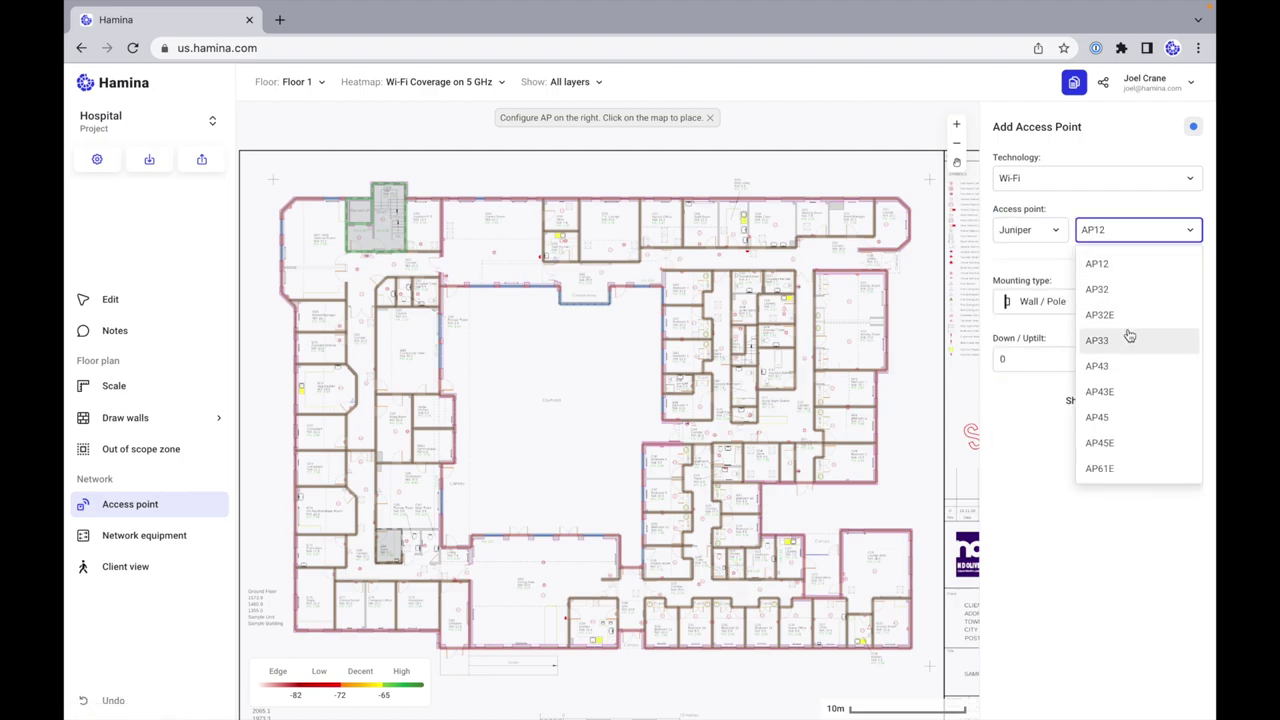
{"action": "scroll", "coordinate": [1128, 330], "scroll_direction": "down", "scroll_amount": 3}
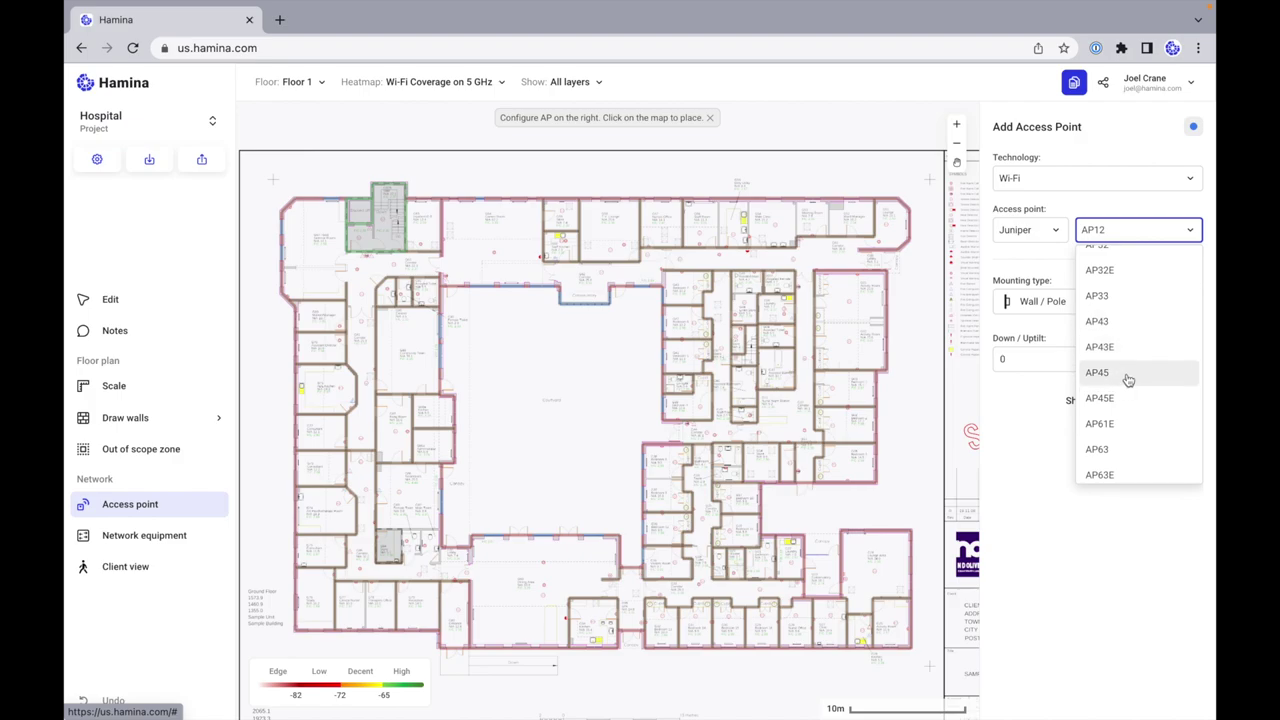
{"action": "left_click", "coordinate": [1109, 376]}
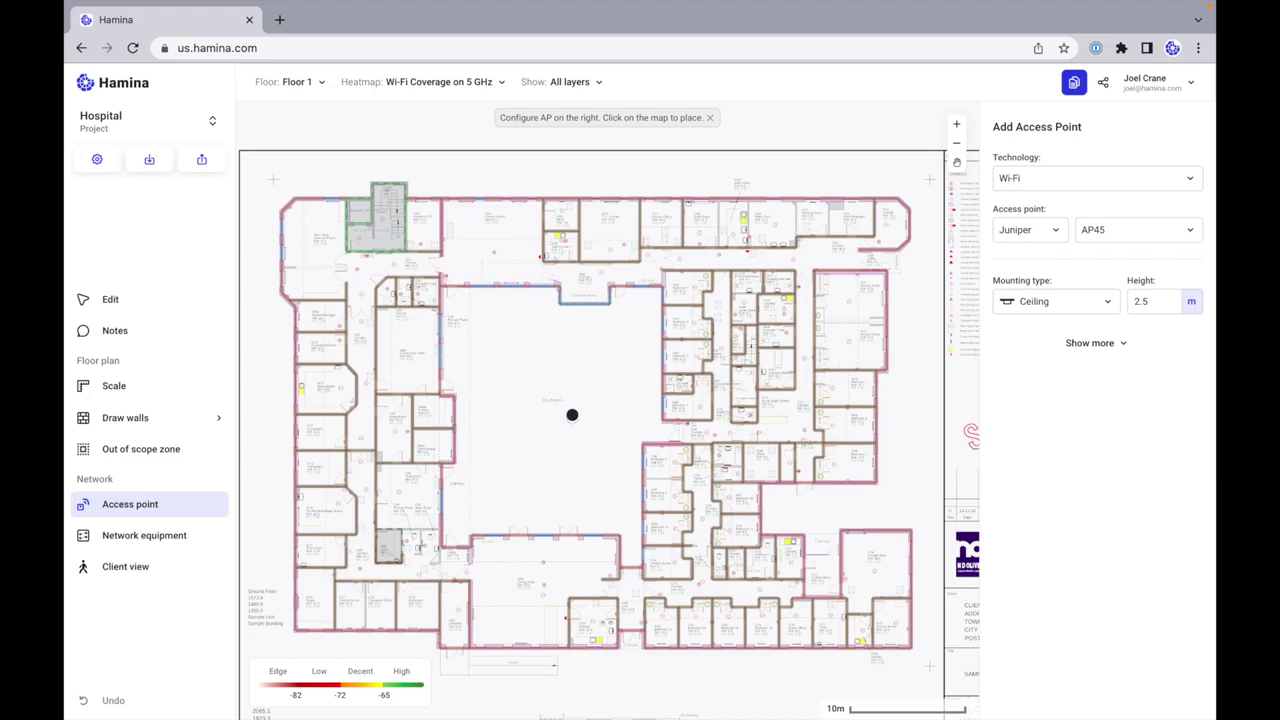
Step: Browse the Meraki and Engenius access point model lists for comparison
{"action": "left_click", "coordinate": [1050, 232]}
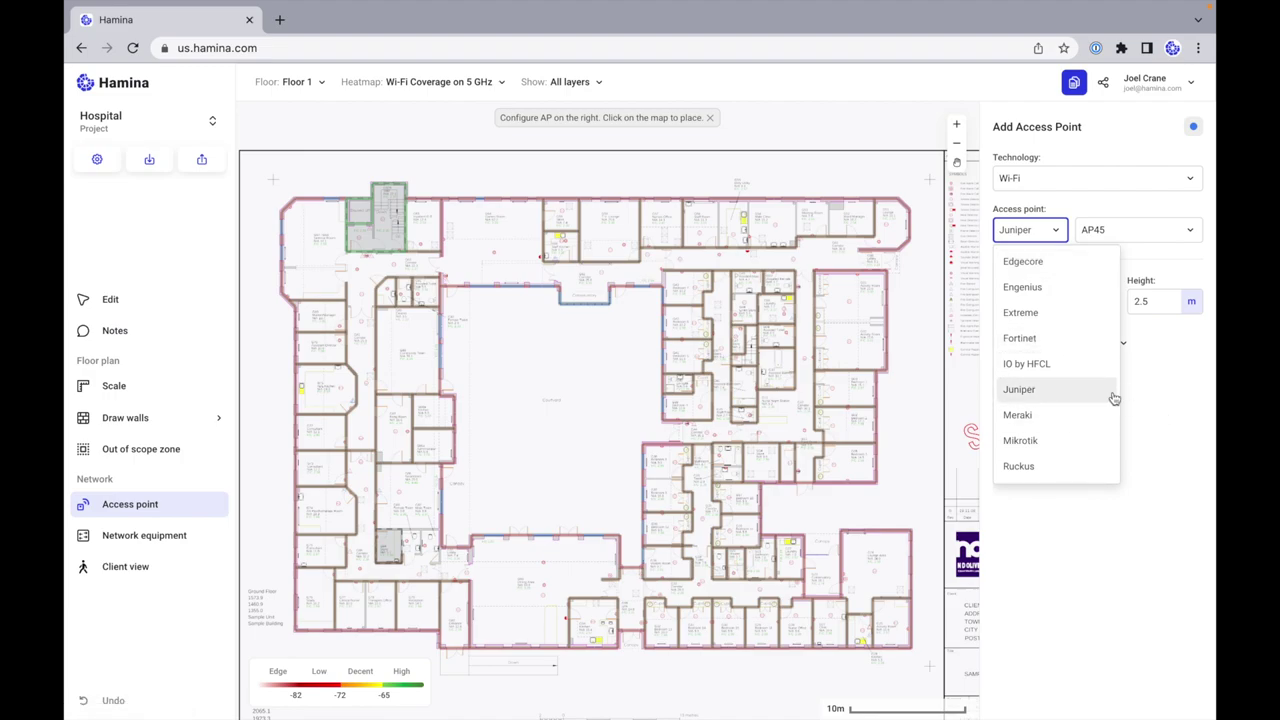
{"action": "left_click", "coordinate": [1163, 392]}
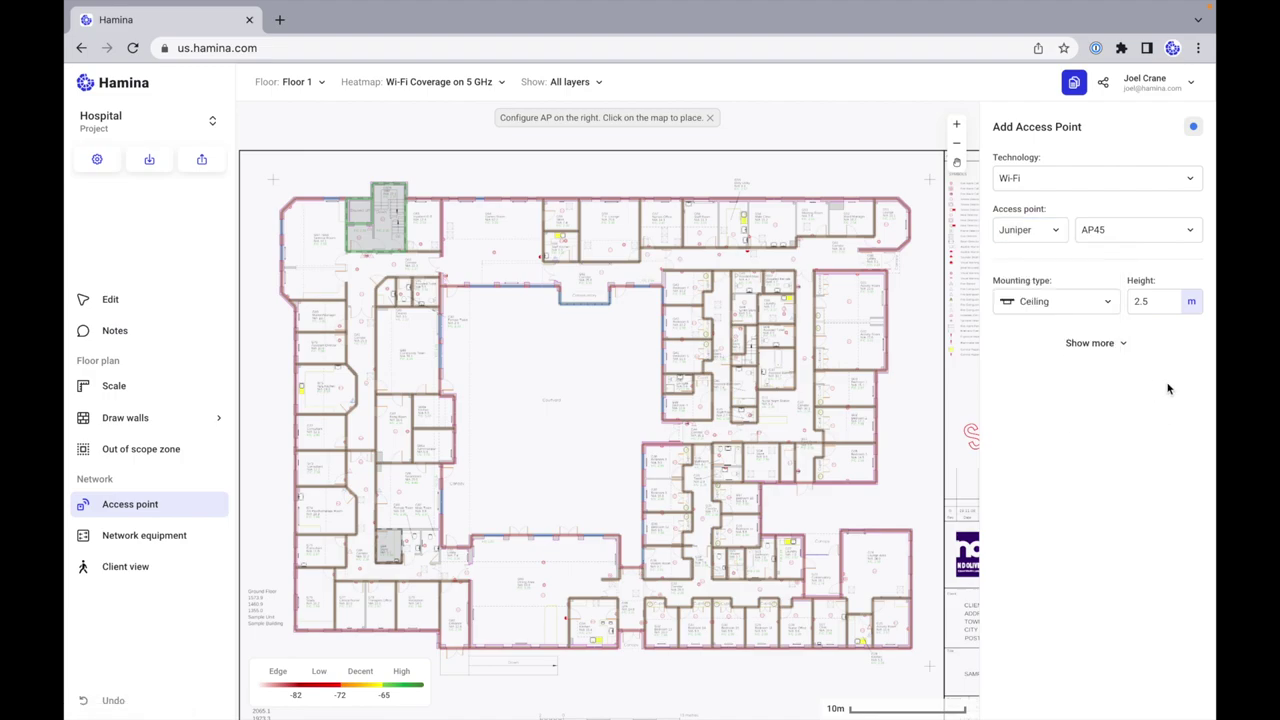
{"action": "left_click", "coordinate": [1032, 237]}
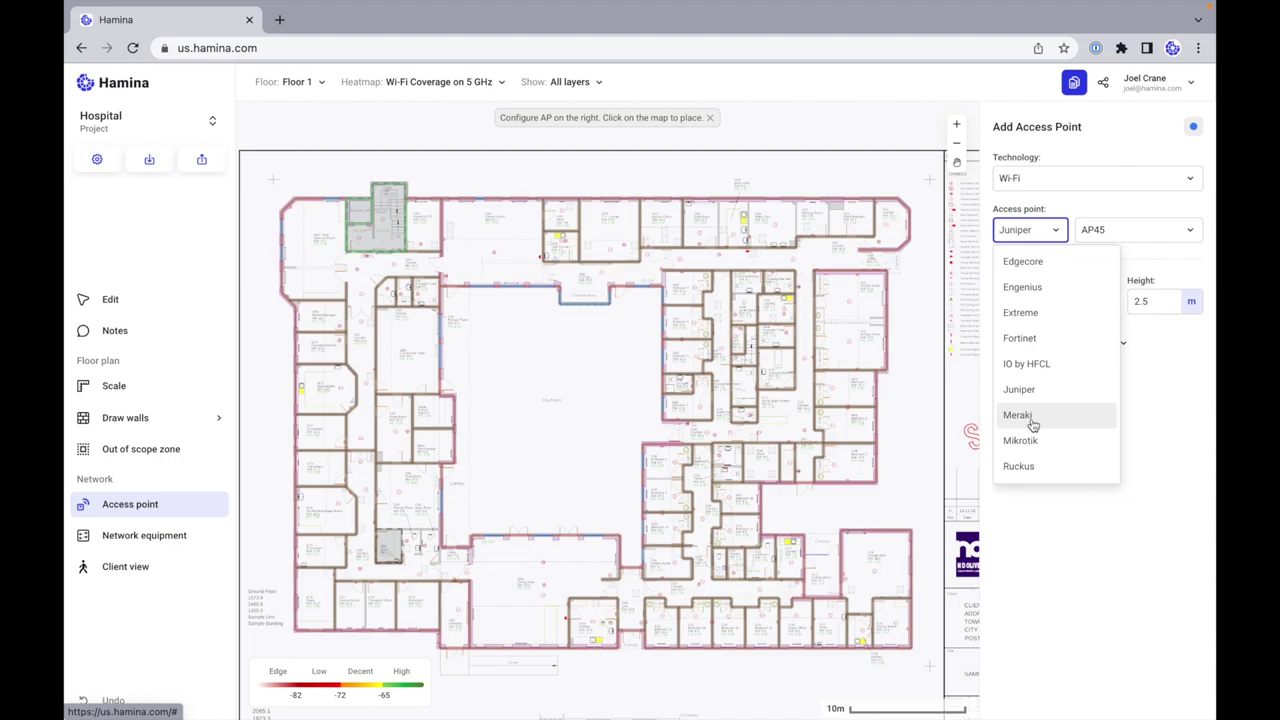
{"action": "left_click", "coordinate": [1033, 422]}
{"action": "left_click", "coordinate": [1128, 231]}
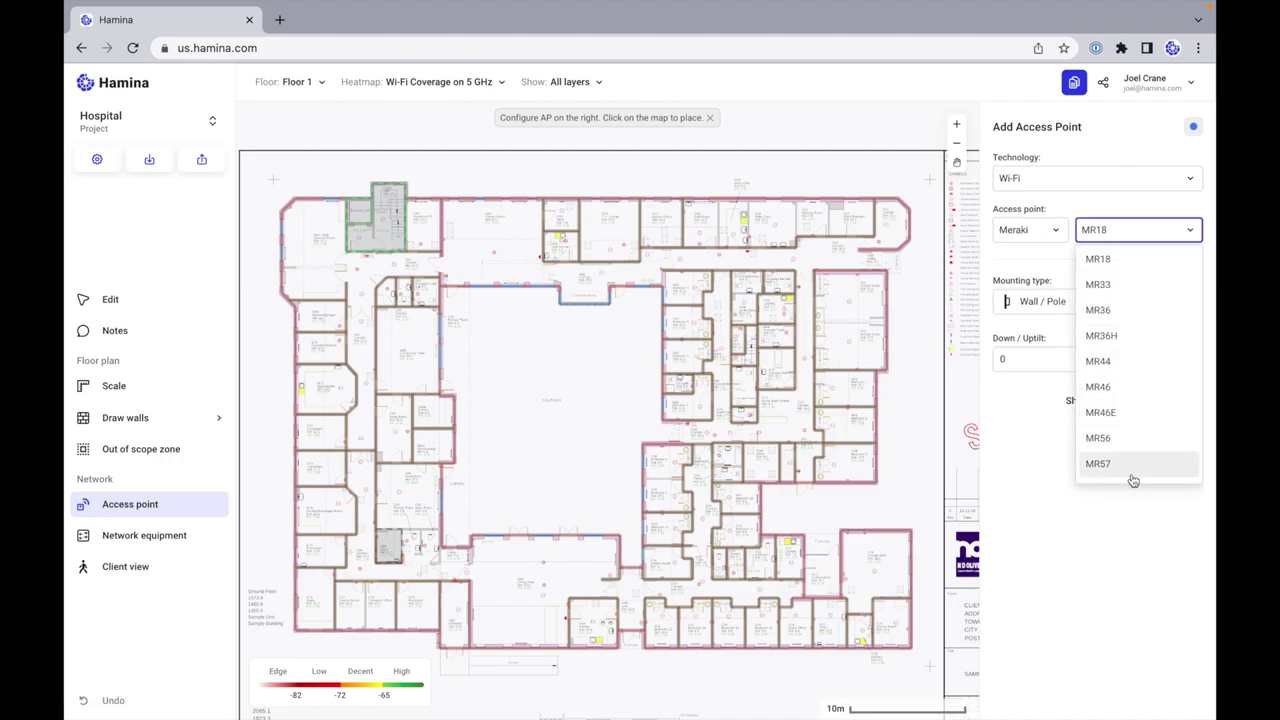
{"action": "left_click", "coordinate": [1050, 240]}
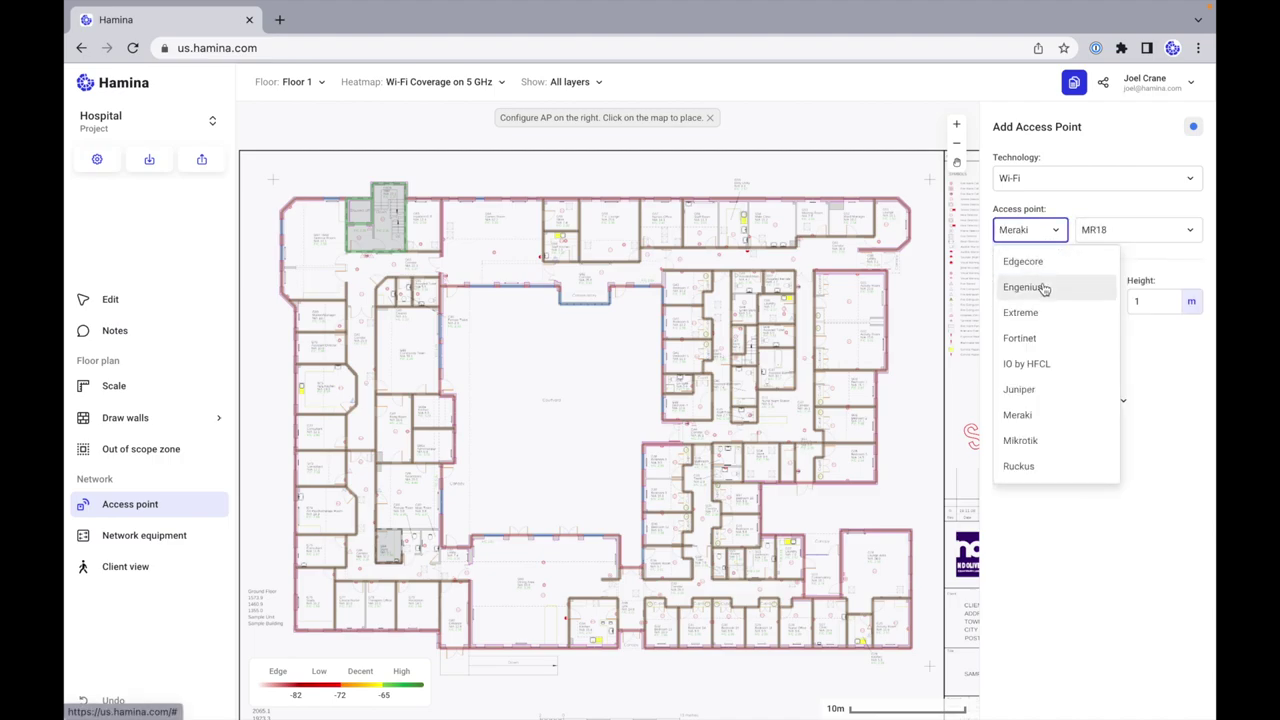
{"action": "left_click", "coordinate": [1046, 289]}
{"action": "left_click", "coordinate": [1128, 231]}
Step: Check the Ubiquiti models, then return to the Juniper AP45
{"action": "left_click", "coordinate": [1052, 233]}
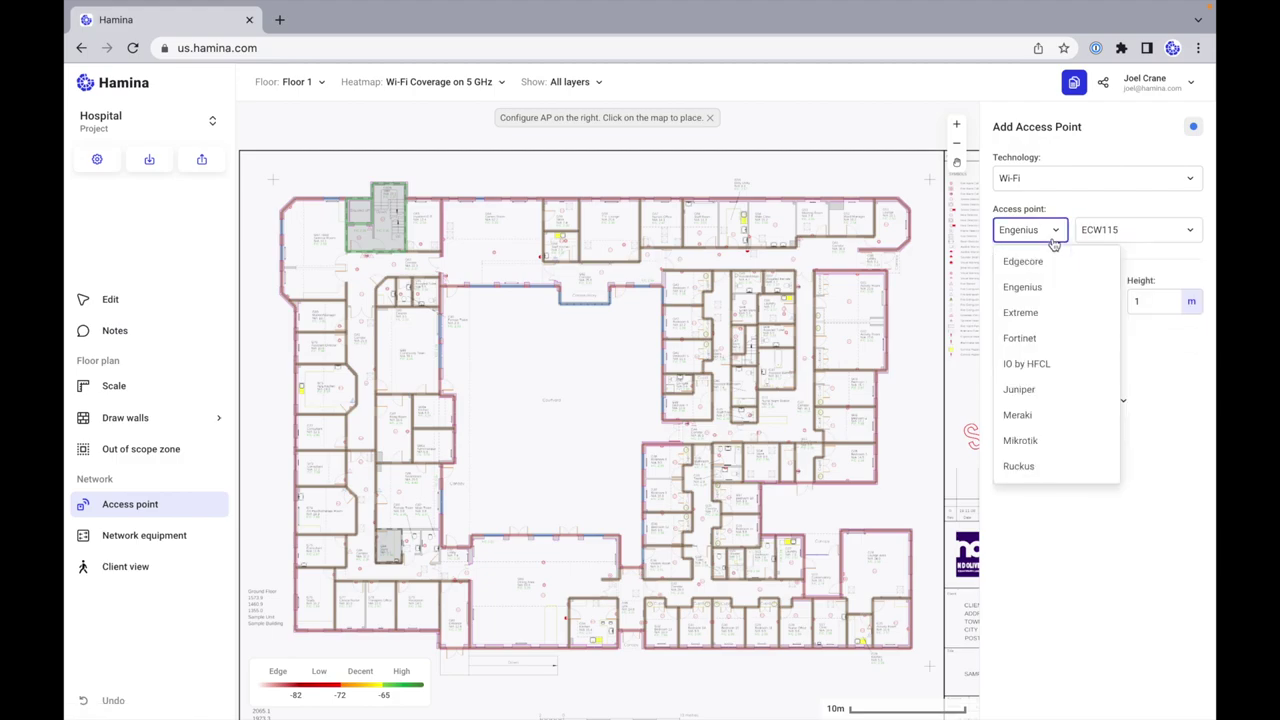
{"action": "scroll", "coordinate": [1045, 420], "scroll_direction": "down", "scroll_amount": 2}
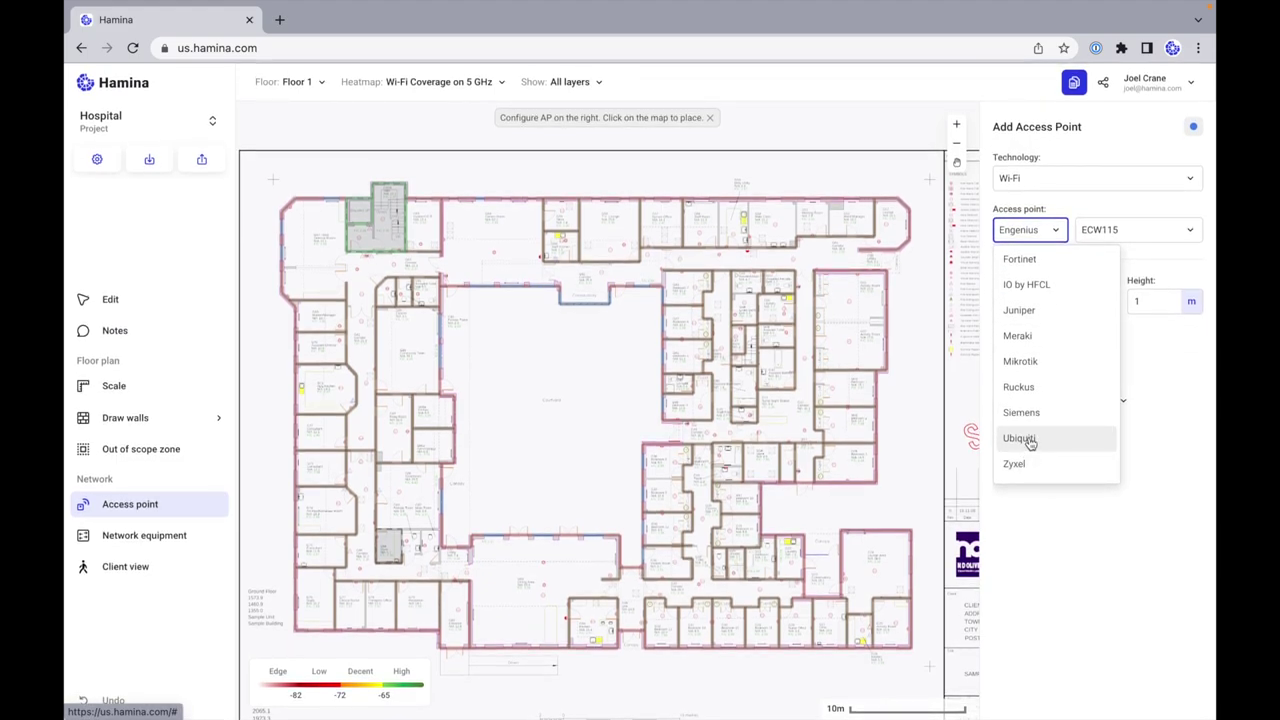
{"action": "left_click", "coordinate": [1030, 440]}
{"action": "left_click", "coordinate": [1128, 230]}
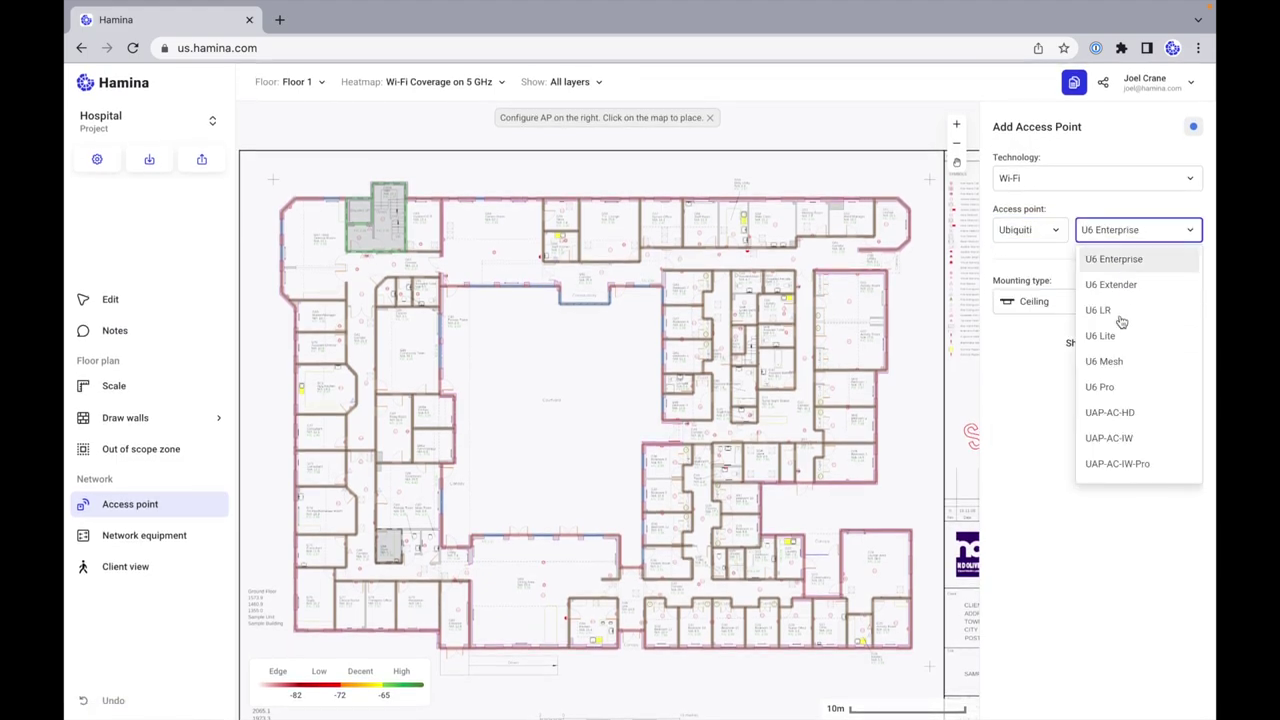
{"action": "left_click", "coordinate": [1050, 234]}
{"action": "left_click", "coordinate": [1066, 313]}
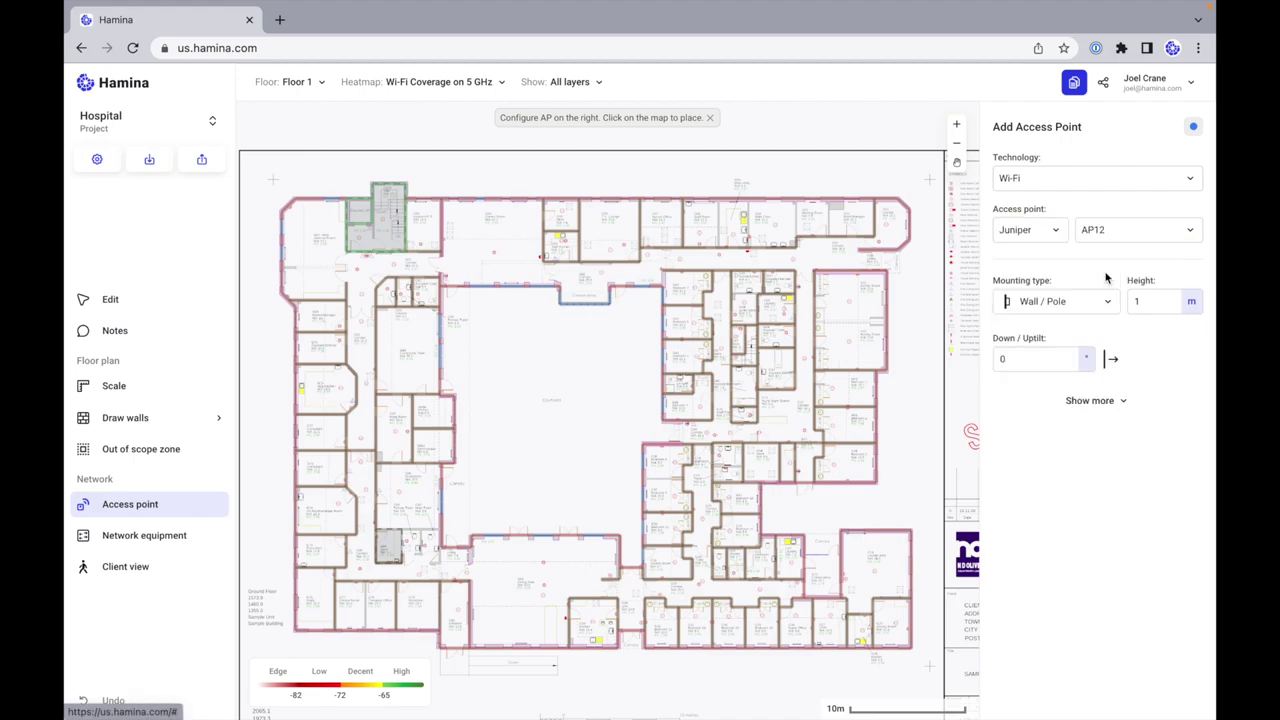
{"action": "left_click", "coordinate": [1123, 238]}
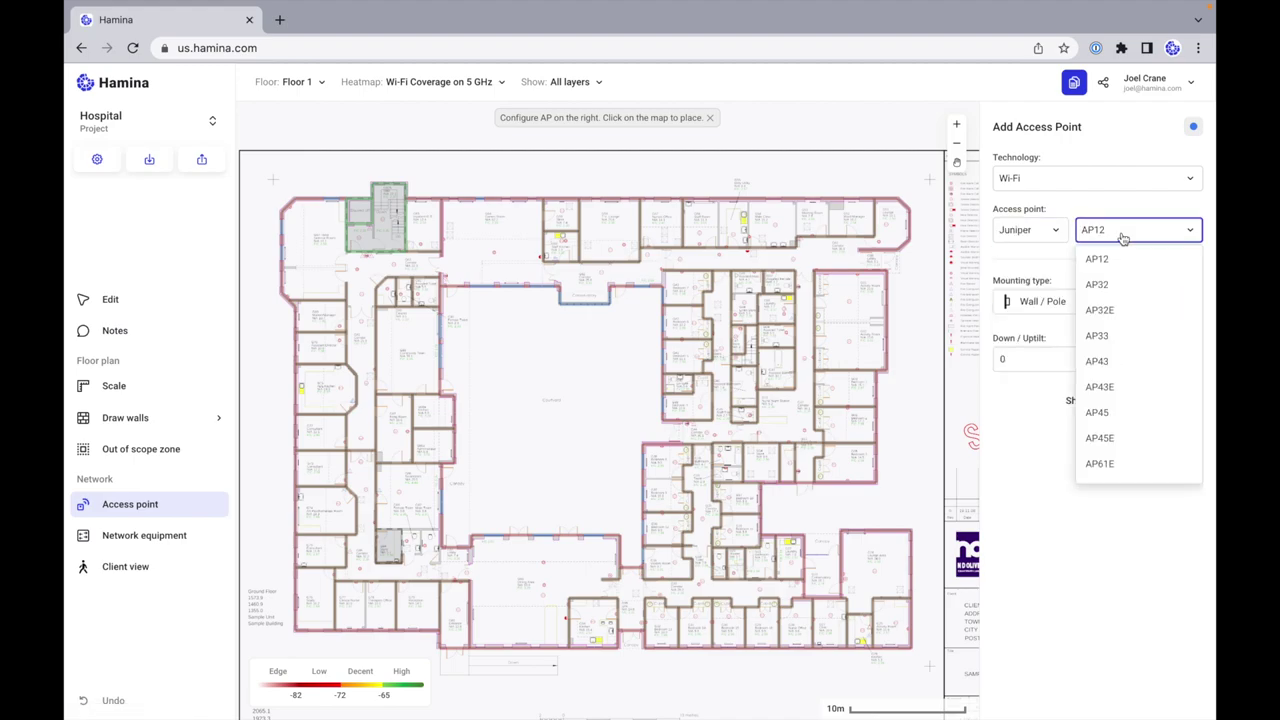
{"action": "left_click", "coordinate": [1121, 416]}
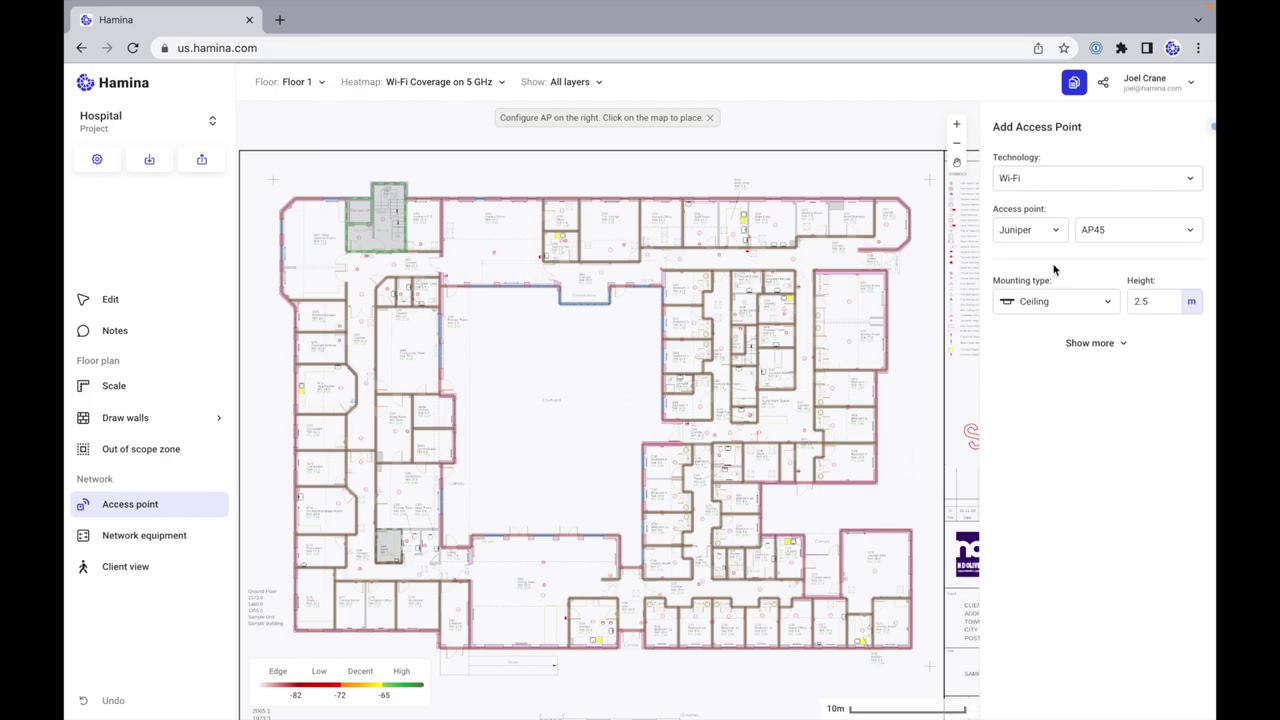
Step: Change measurement units from meters to feet so the AP height reads 8.2 ft
{"action": "left_click", "coordinate": [1153, 301]}
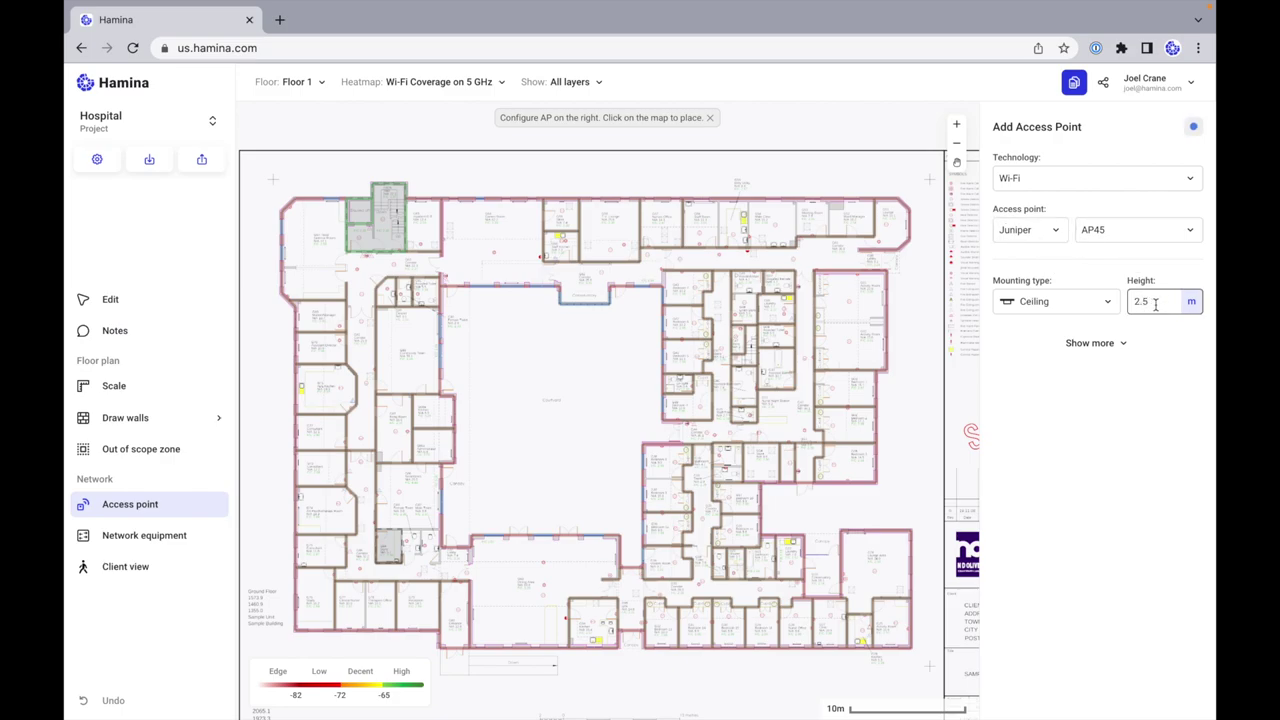
{"action": "left_click", "coordinate": [1190, 302]}
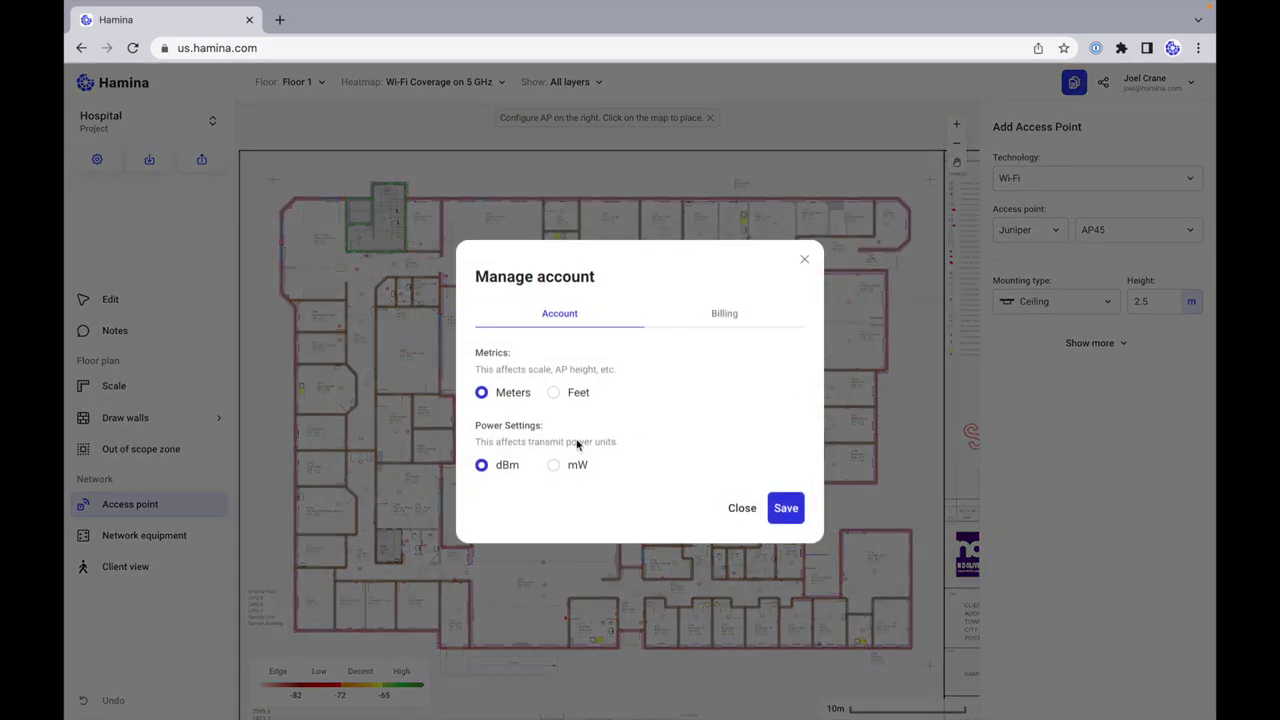
{"action": "left_click", "coordinate": [555, 394]}
{"action": "left_click", "coordinate": [788, 510]}
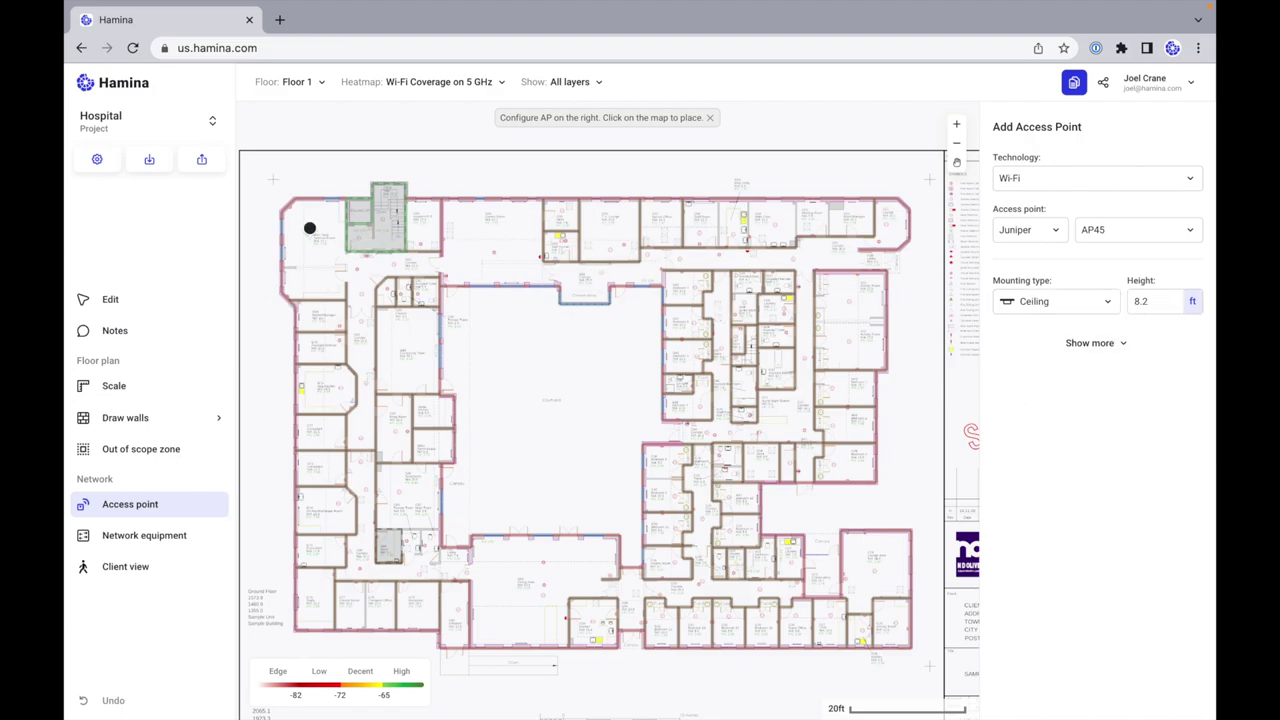
Step: Place access points 151–156 down the left wing and along the bottom, nudging 156 into position
{"action": "left_click", "coordinate": [314, 219]}
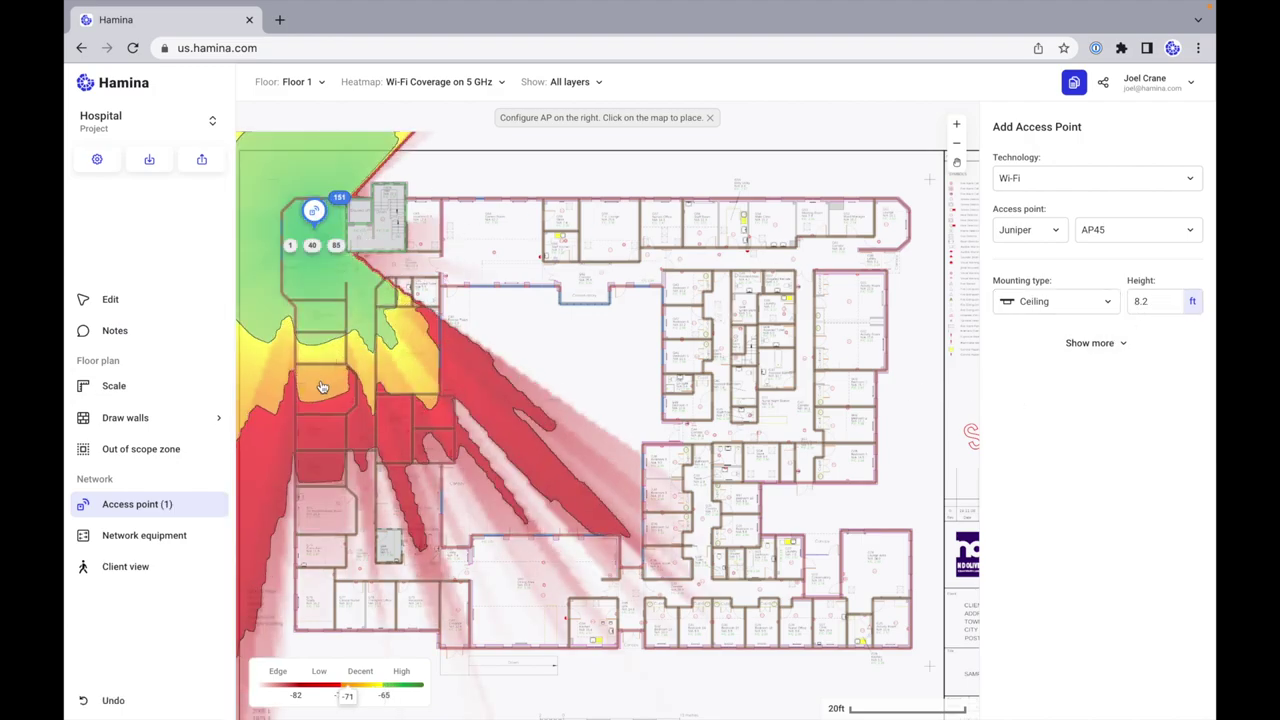
{"action": "left_click", "coordinate": [320, 370]}
{"action": "left_click", "coordinate": [320, 497]}
{"action": "left_click", "coordinate": [416, 601]}
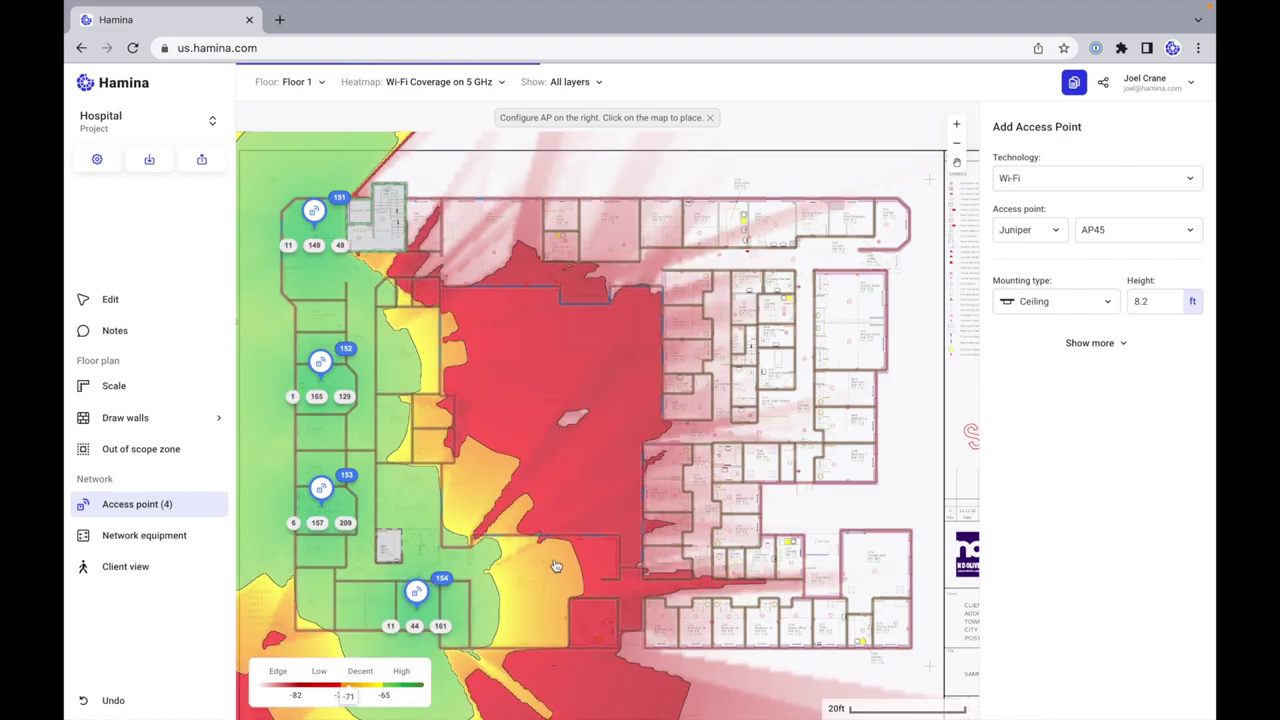
{"action": "left_click", "coordinate": [554, 550]}
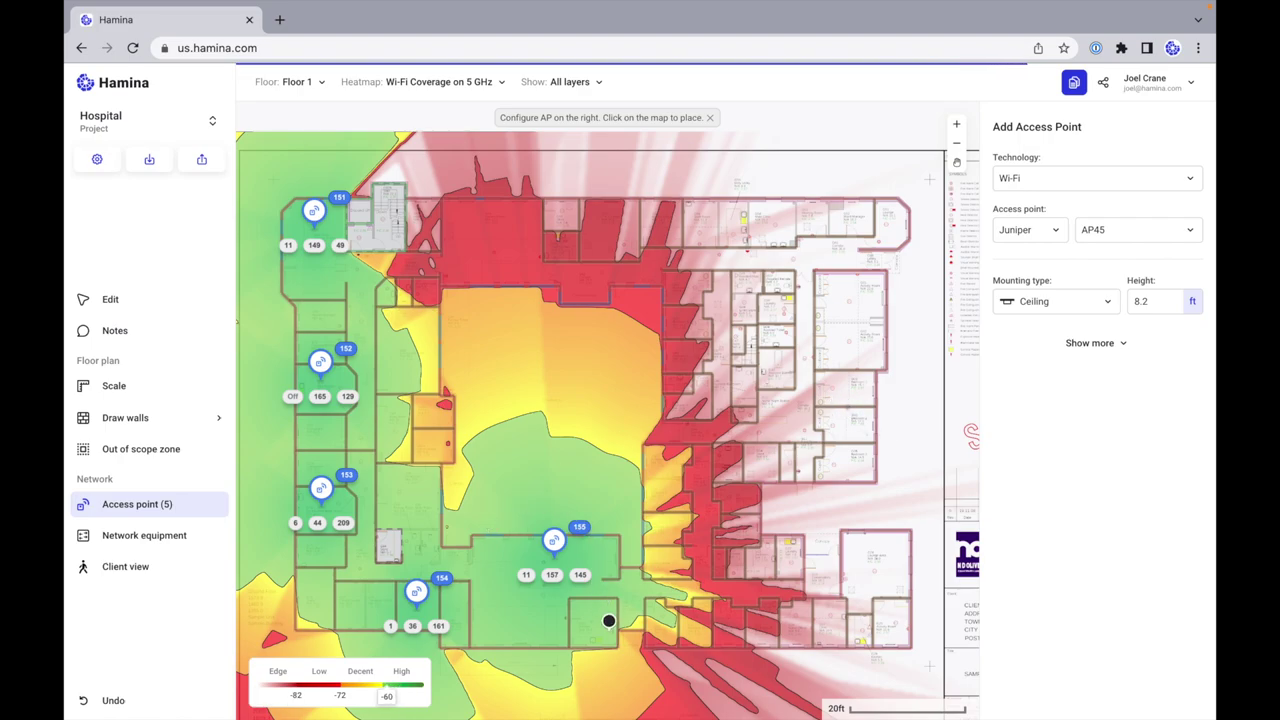
{"action": "left_click", "coordinate": [697, 617]}
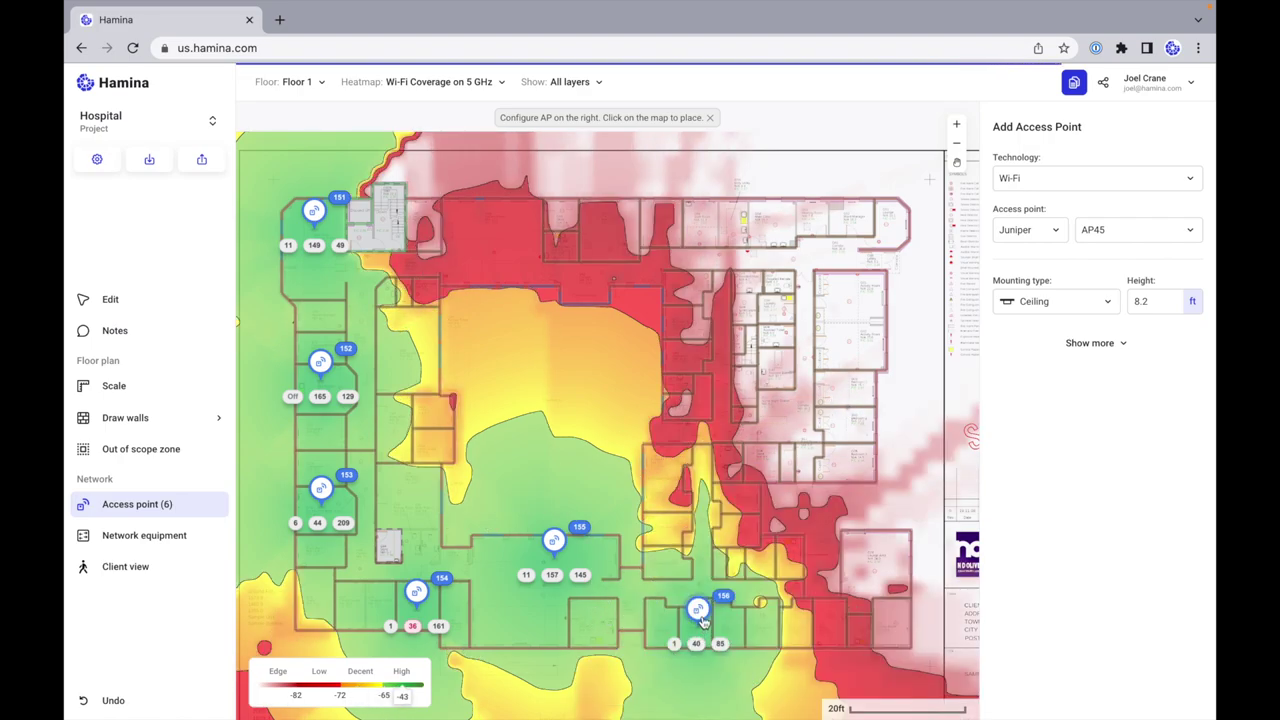
{"action": "left_click_drag", "start_coordinate": [697, 617], "coordinate": [724, 607]}
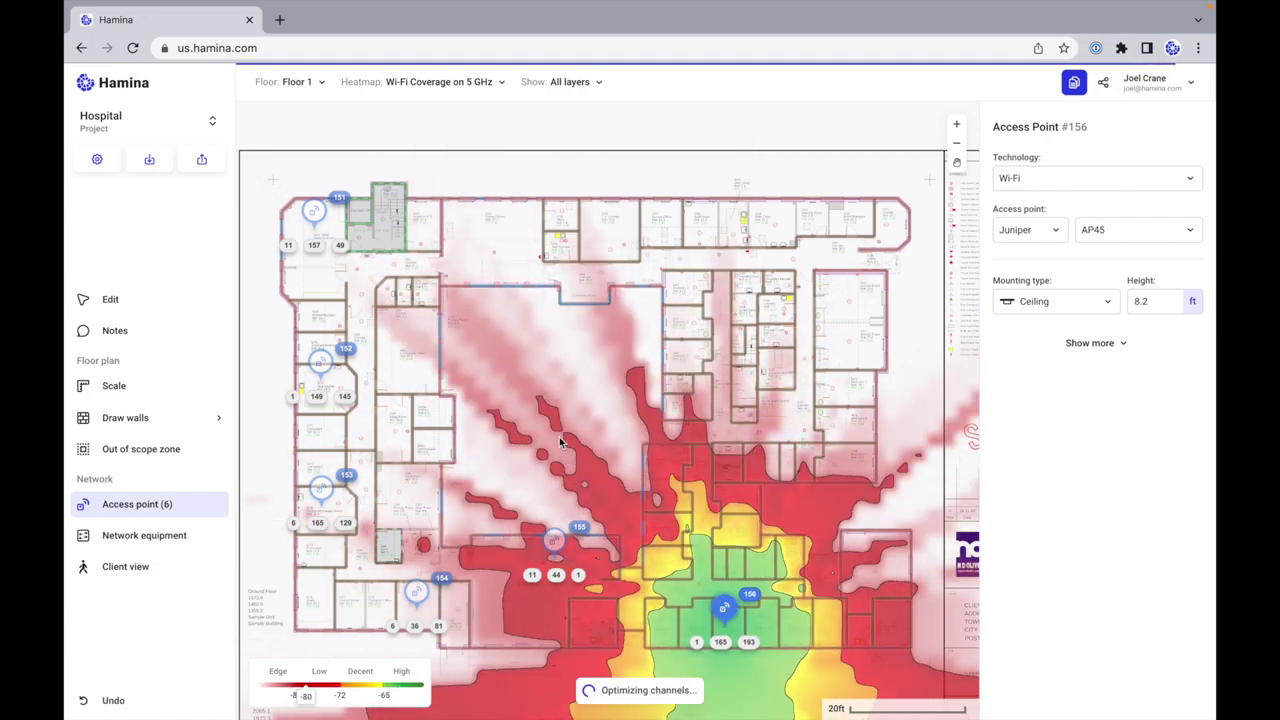
{"action": "key", "text": "Escape"}
Step: Place access points 157–163 across the right side, middle and top of the plan
{"action": "left_click", "coordinate": [877, 548]}
{"action": "left_click", "coordinate": [666, 462]}
{"action": "left_click", "coordinate": [685, 342]}
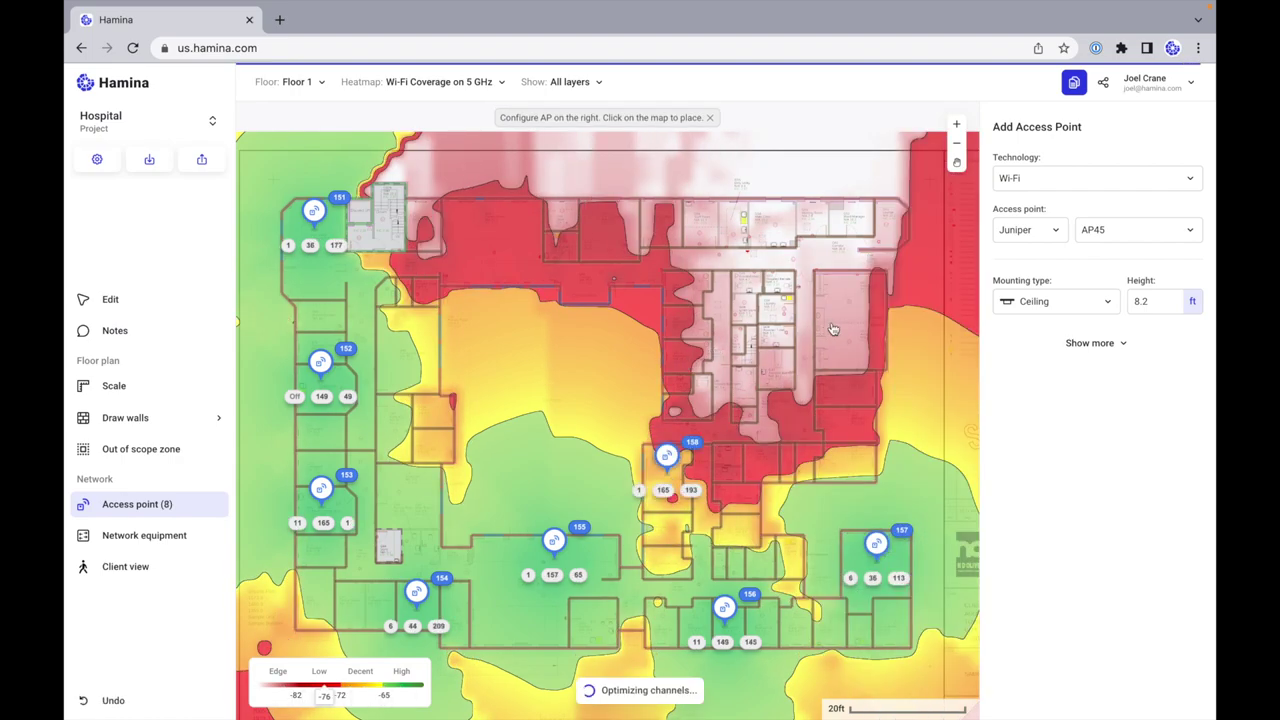
{"action": "left_click", "coordinate": [848, 325]}
{"action": "left_click", "coordinate": [811, 203]}
{"action": "left_click", "coordinate": [657, 208]}
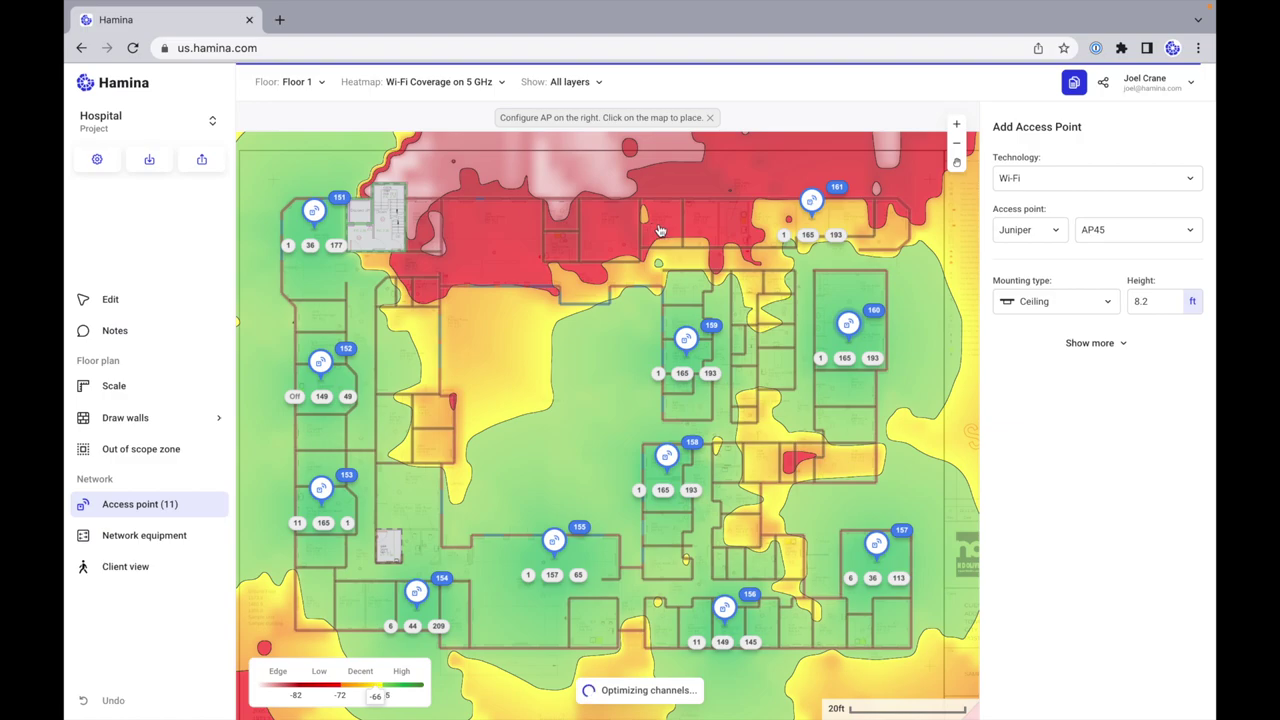
{"action": "left_click", "coordinate": [488, 210]}
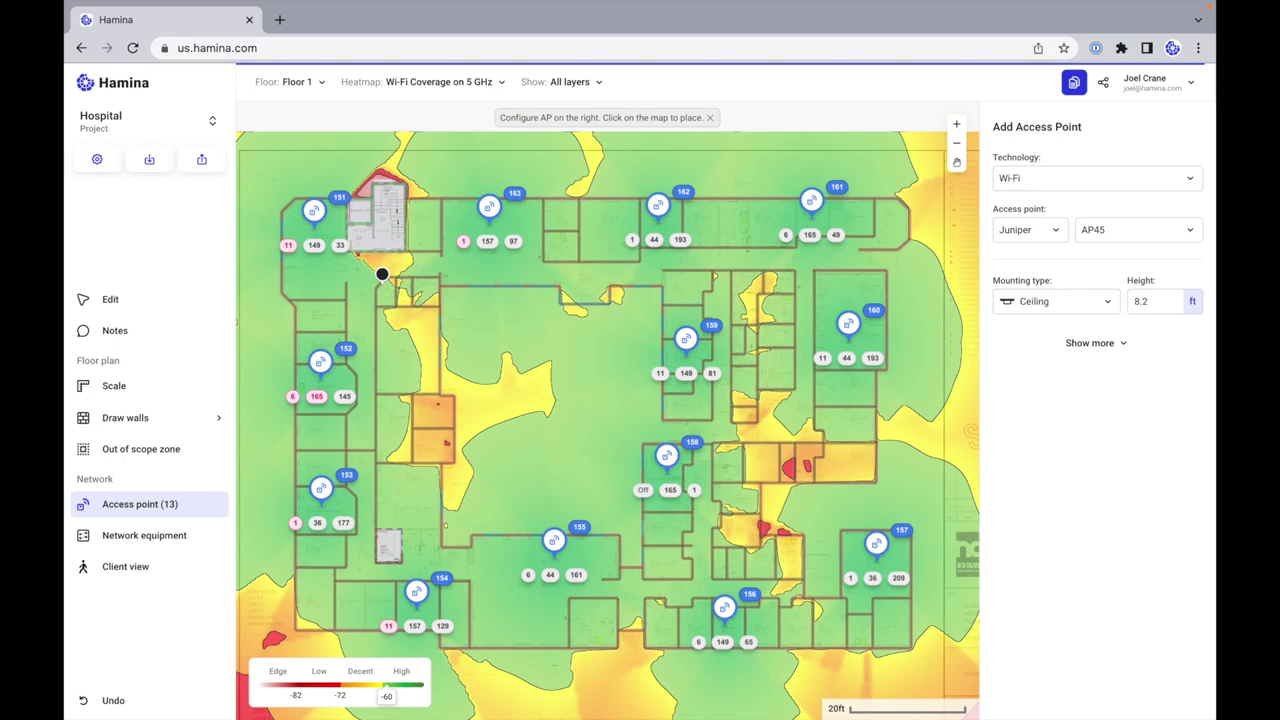
Step: Zoom around the 13-AP hospital plan, then open the Heatmap dropdown
{"action": "scroll", "coordinate": [521, 195], "scroll_direction": "up", "scroll_amount": 5}
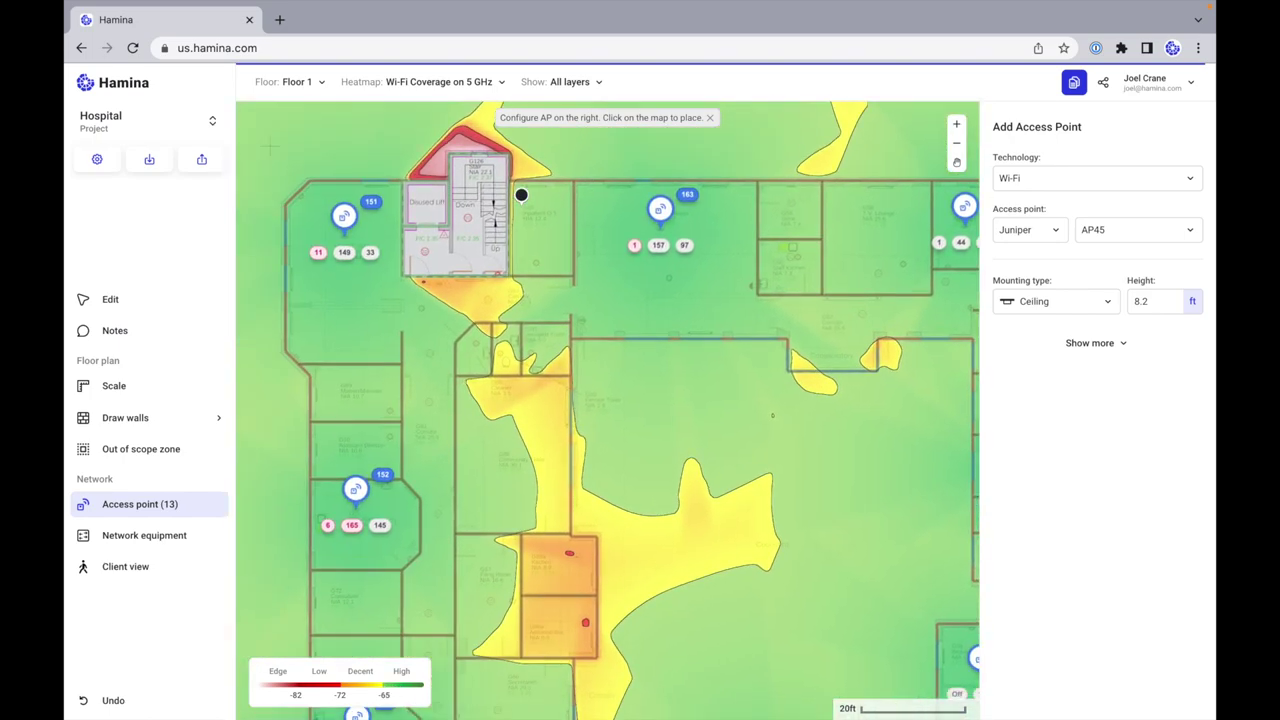
{"action": "scroll", "coordinate": [521, 195], "scroll_direction": "left", "scroll_amount": 2}
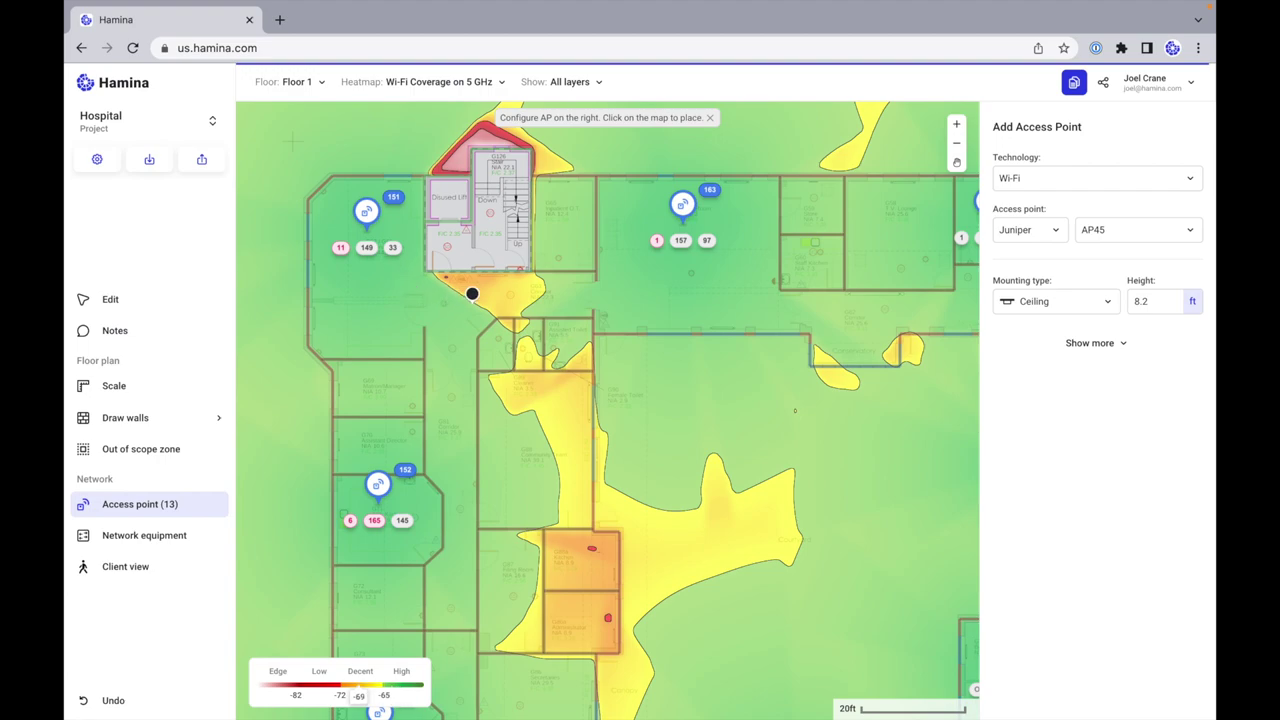
{"action": "scroll", "coordinate": [472, 294], "scroll_direction": "down", "scroll_amount": 5}
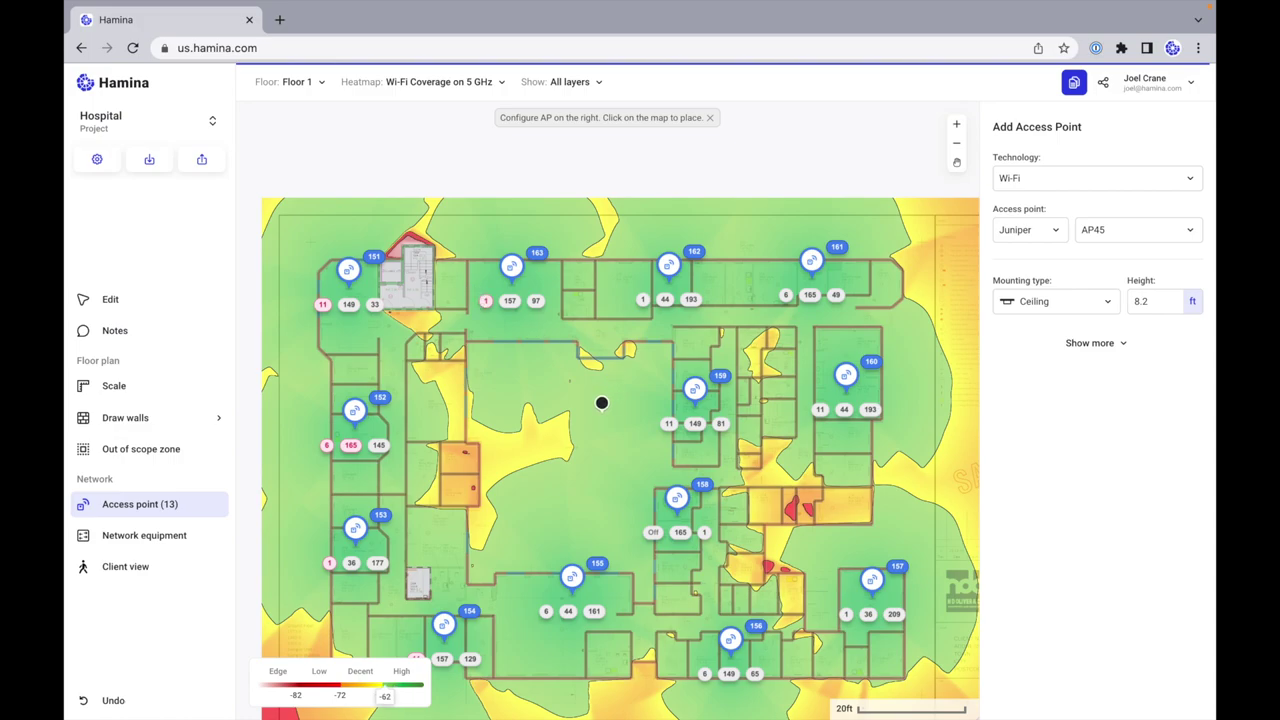
{"action": "scroll", "coordinate": [603, 403], "scroll_direction": "down", "scroll_amount": 1}
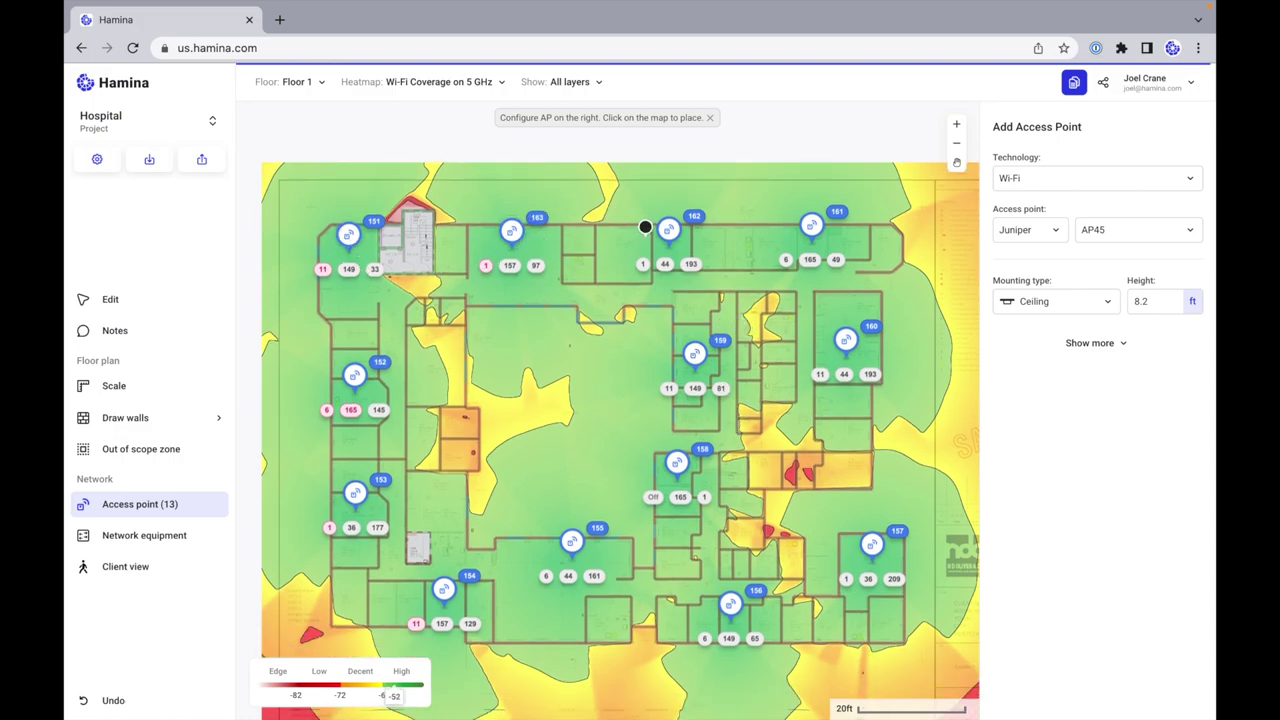
{"action": "left_click", "coordinate": [450, 82]}
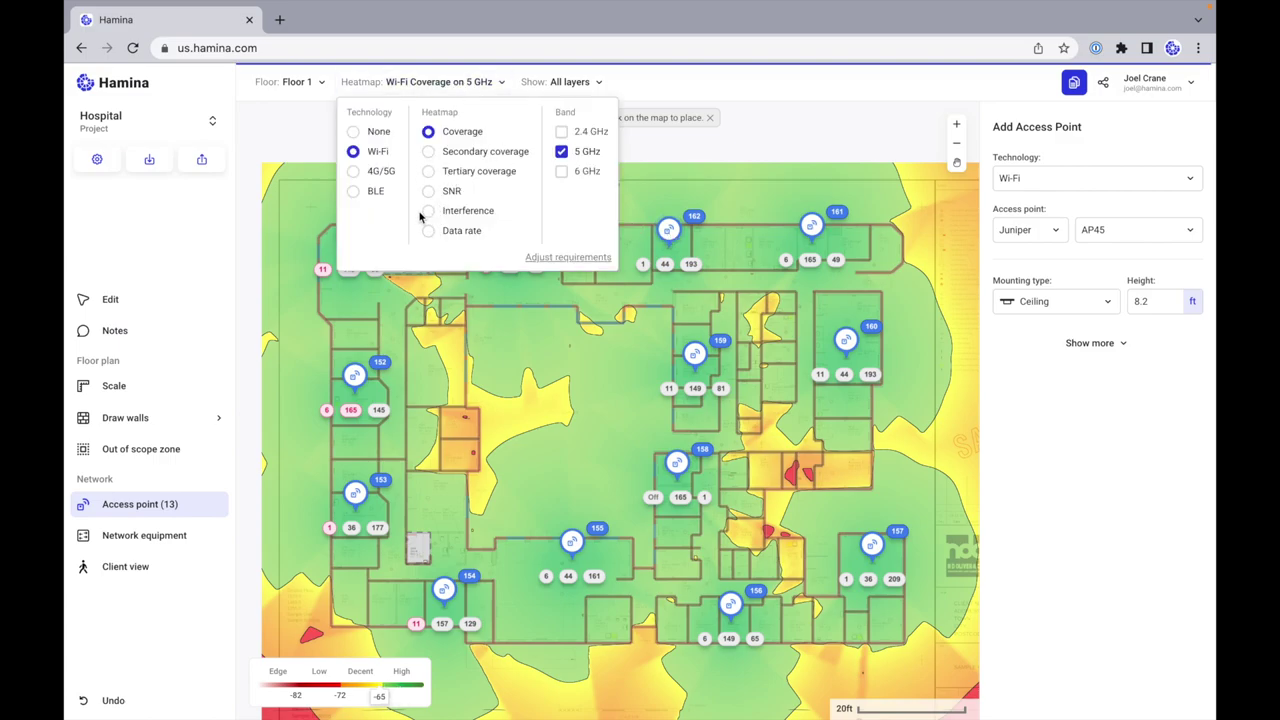
Step: Set the heatmap to Wi-Fi Interference on 2.4 GHz instead of 5 GHz
{"action": "left_click", "coordinate": [422, 86]}
{"action": "left_click", "coordinate": [422, 86]}
{"action": "left_click", "coordinate": [428, 214]}
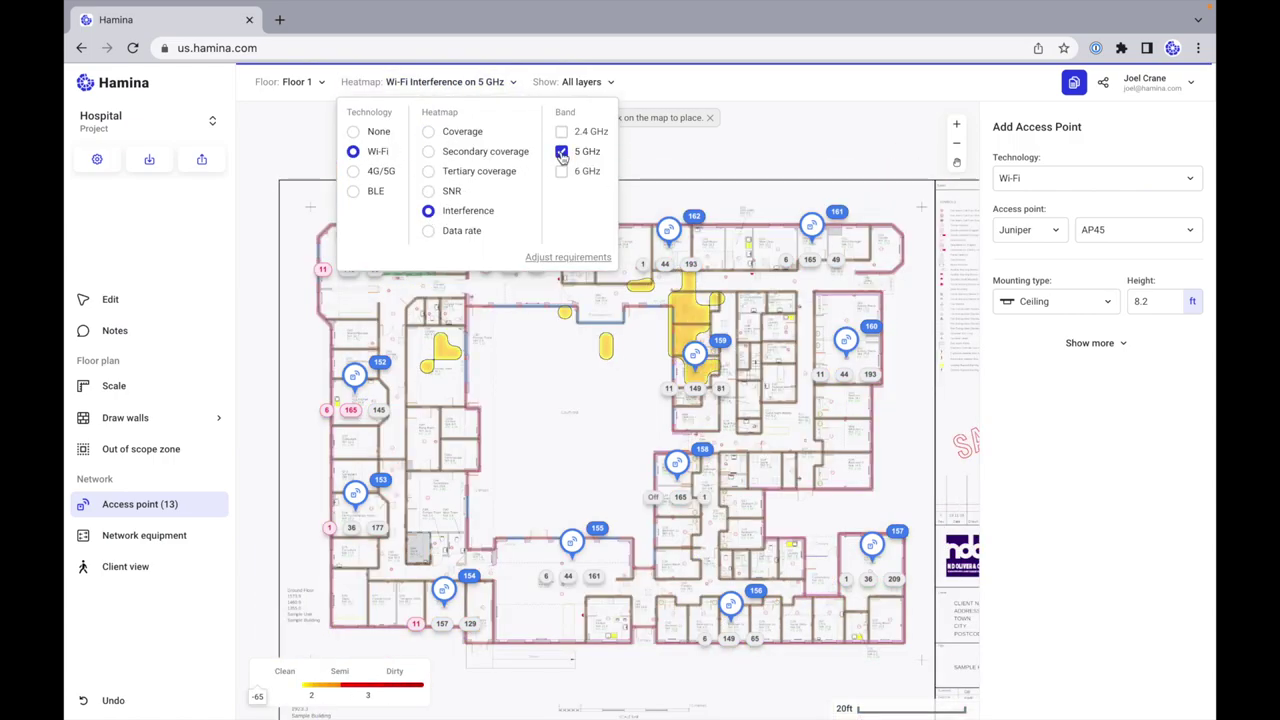
{"action": "left_click", "coordinate": [562, 152]}
{"action": "left_click", "coordinate": [584, 131]}
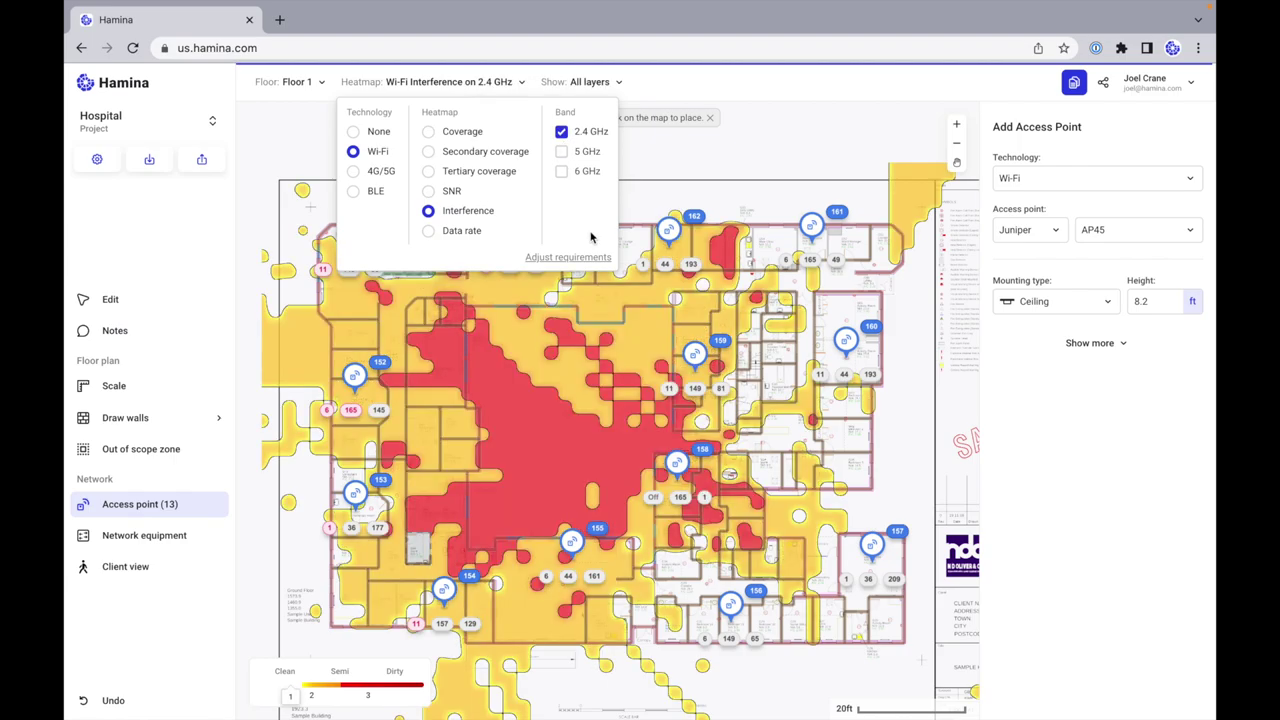
{"action": "left_click", "coordinate": [623, 117]}
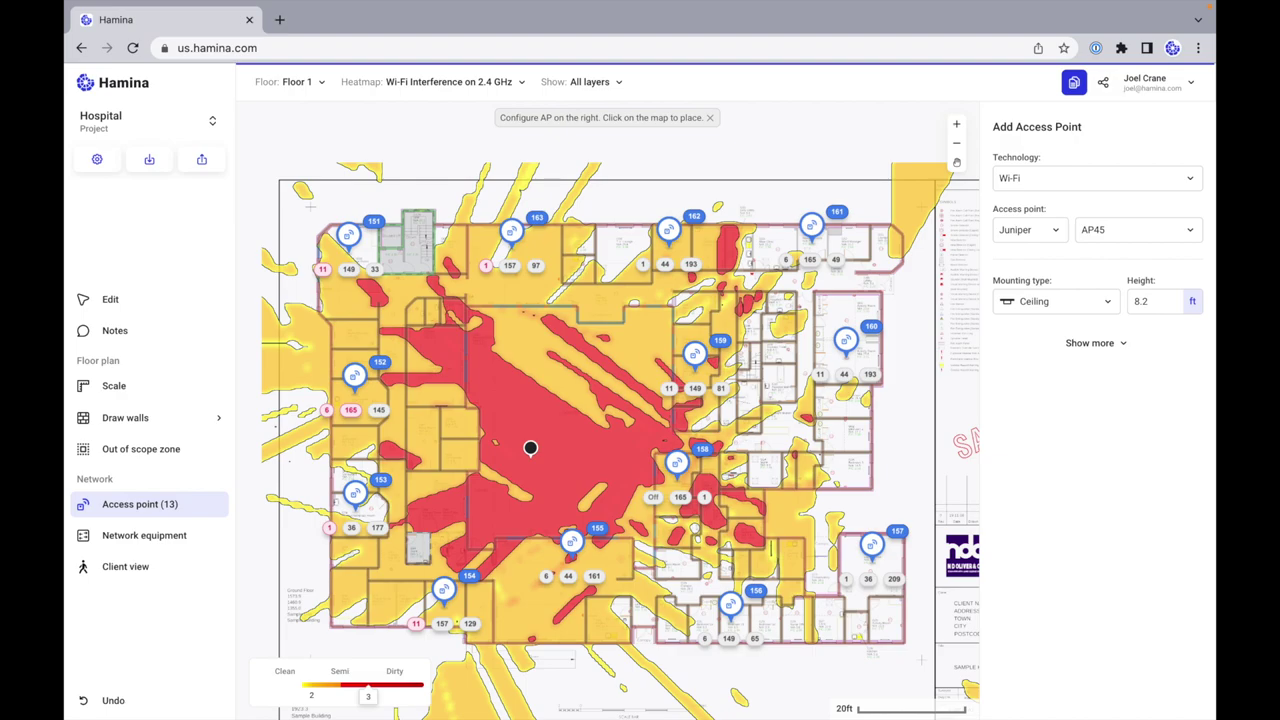
Step: Switch to Edit mode, zooming in on AP 158 and back out to the whole plan
{"action": "scroll", "coordinate": [551, 434], "scroll_direction": "down", "scroll_amount": 2}
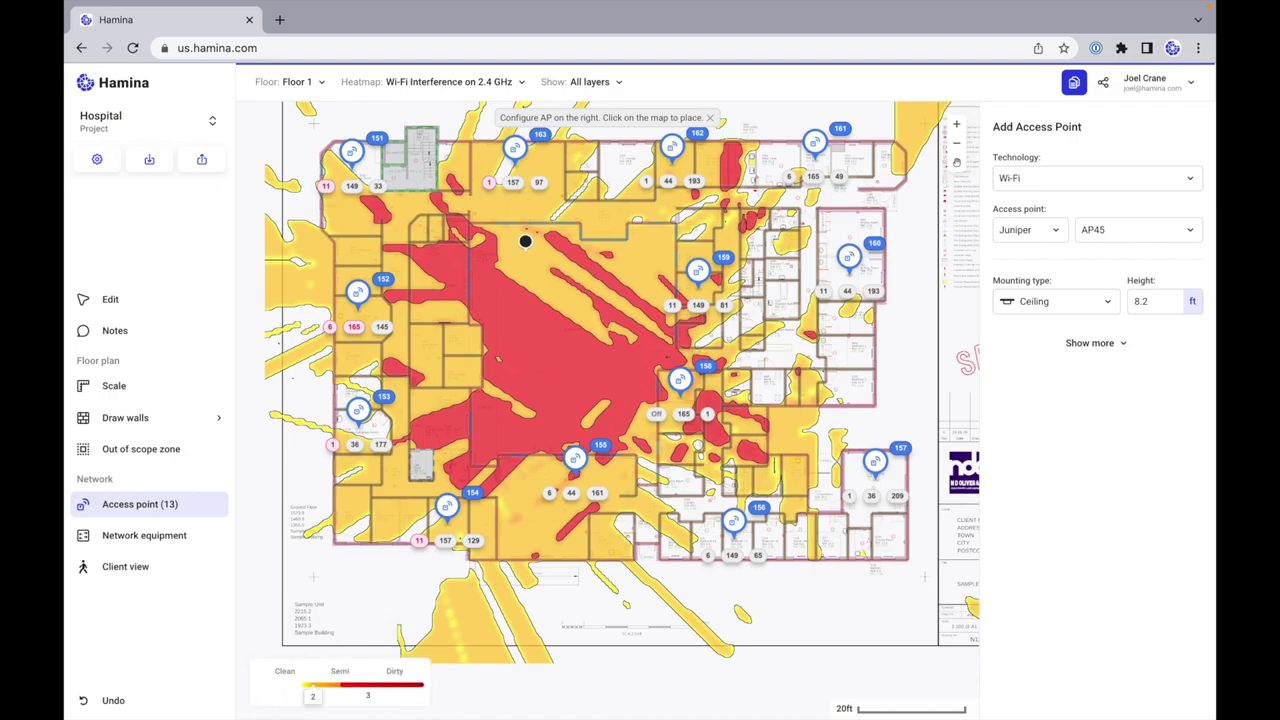
{"action": "left_click", "coordinate": [110, 299]}
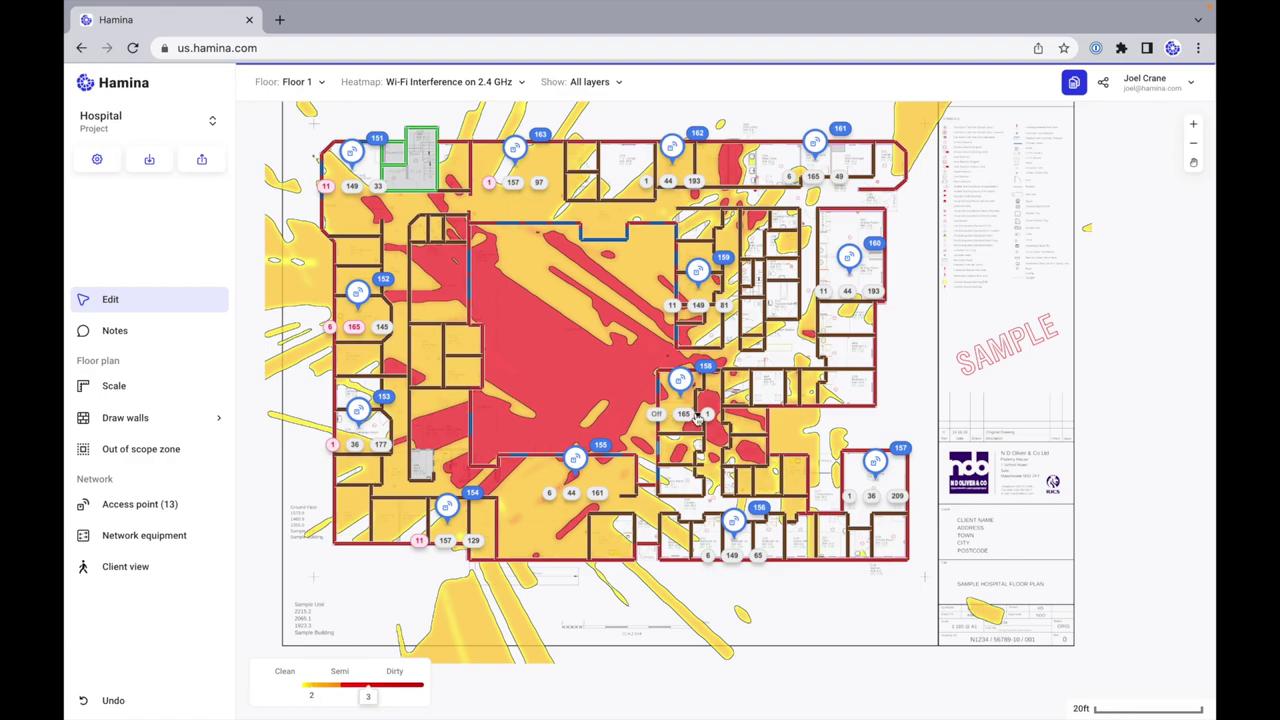
{"action": "scroll", "coordinate": [698, 418], "scroll_direction": "up", "scroll_amount": 6}
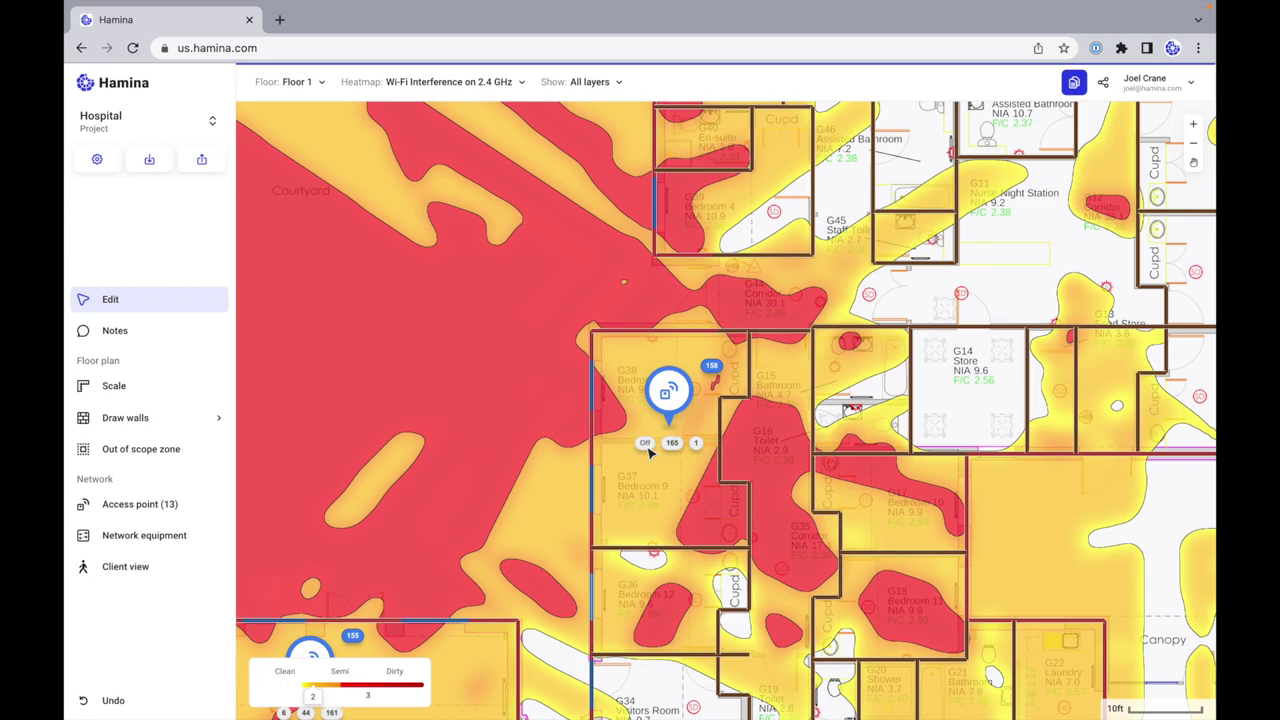
{"action": "scroll", "coordinate": [648, 452], "scroll_direction": "down", "scroll_amount": 6}
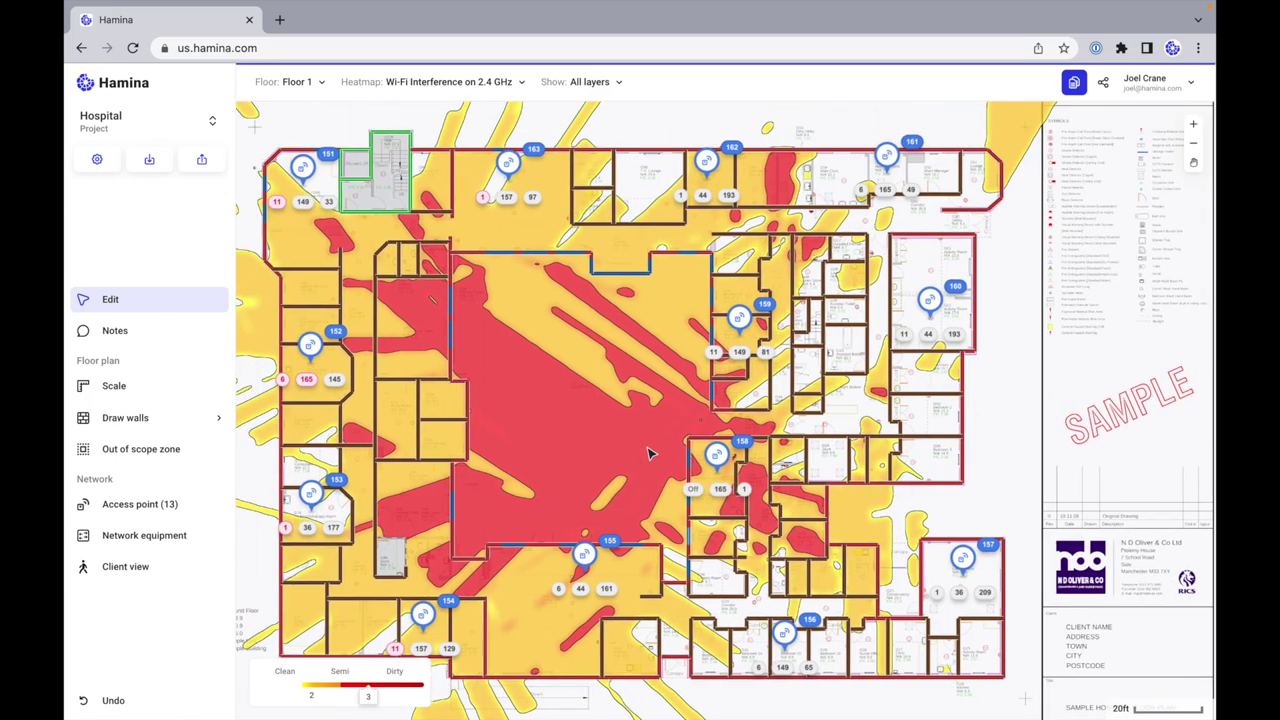
{"action": "scroll", "coordinate": [648, 452], "scroll_direction": "down", "scroll_amount": 2}
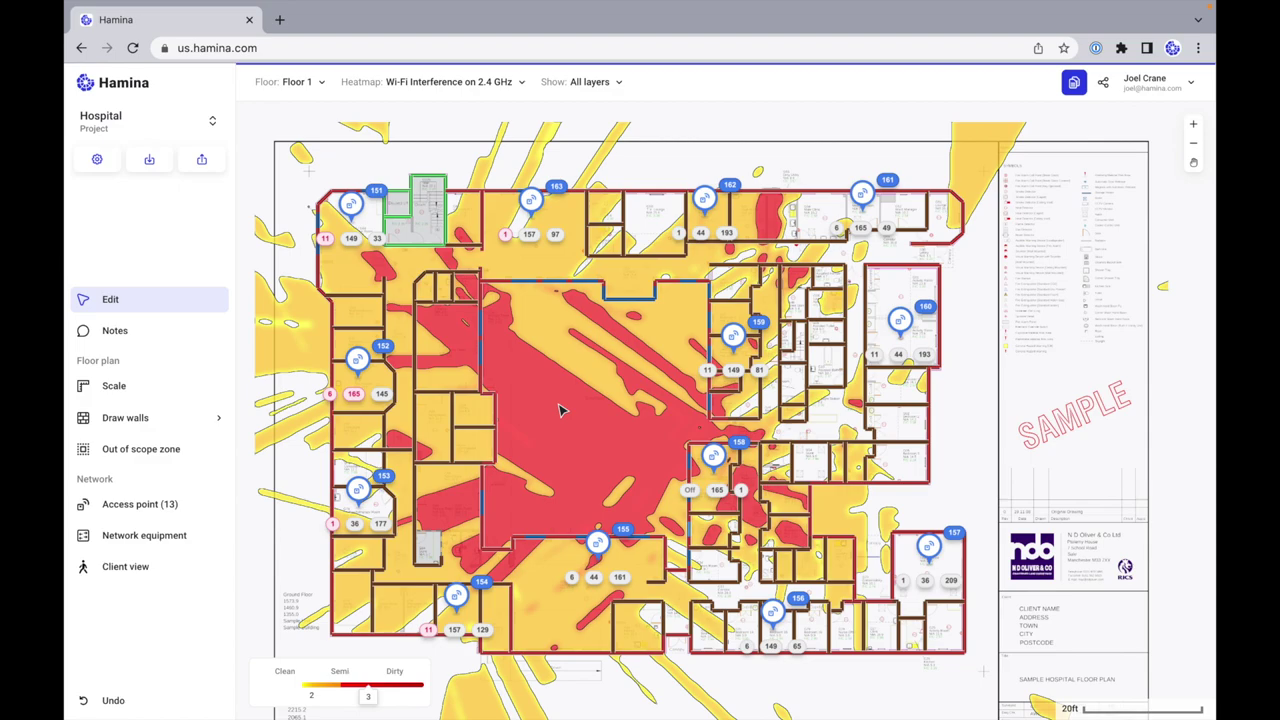
Step: Show interference on 5 GHz instead of 2.4 GHz, then select access point 152
{"action": "left_click", "coordinate": [488, 86]}
{"action": "left_click", "coordinate": [561, 131]}
{"action": "left_click", "coordinate": [561, 151]}
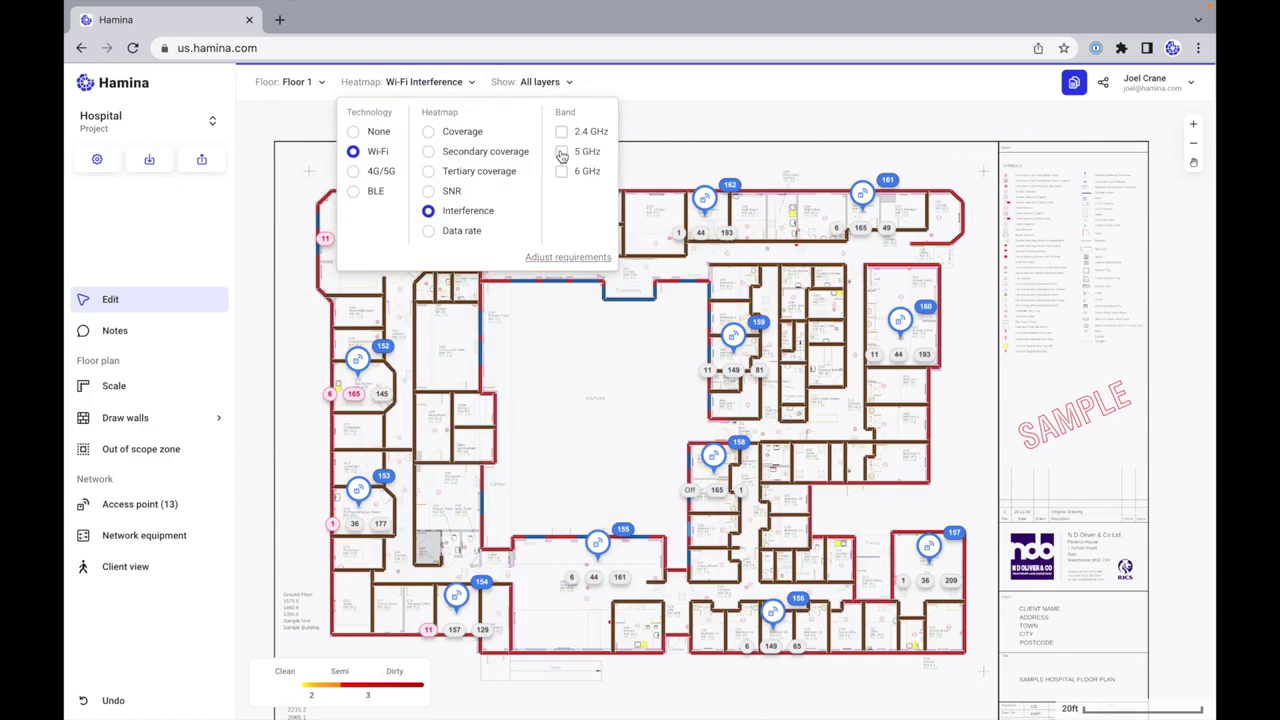
{"action": "left_click", "coordinate": [728, 92]}
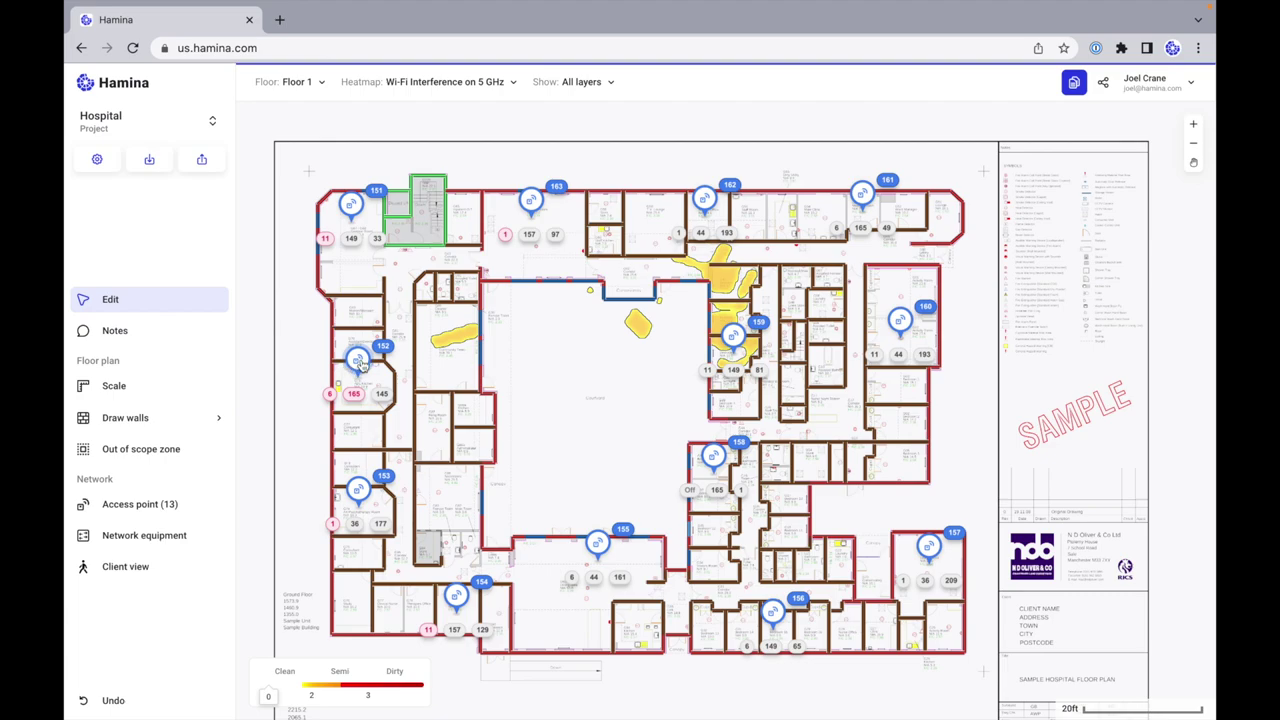
{"action": "left_click", "coordinate": [358, 360]}
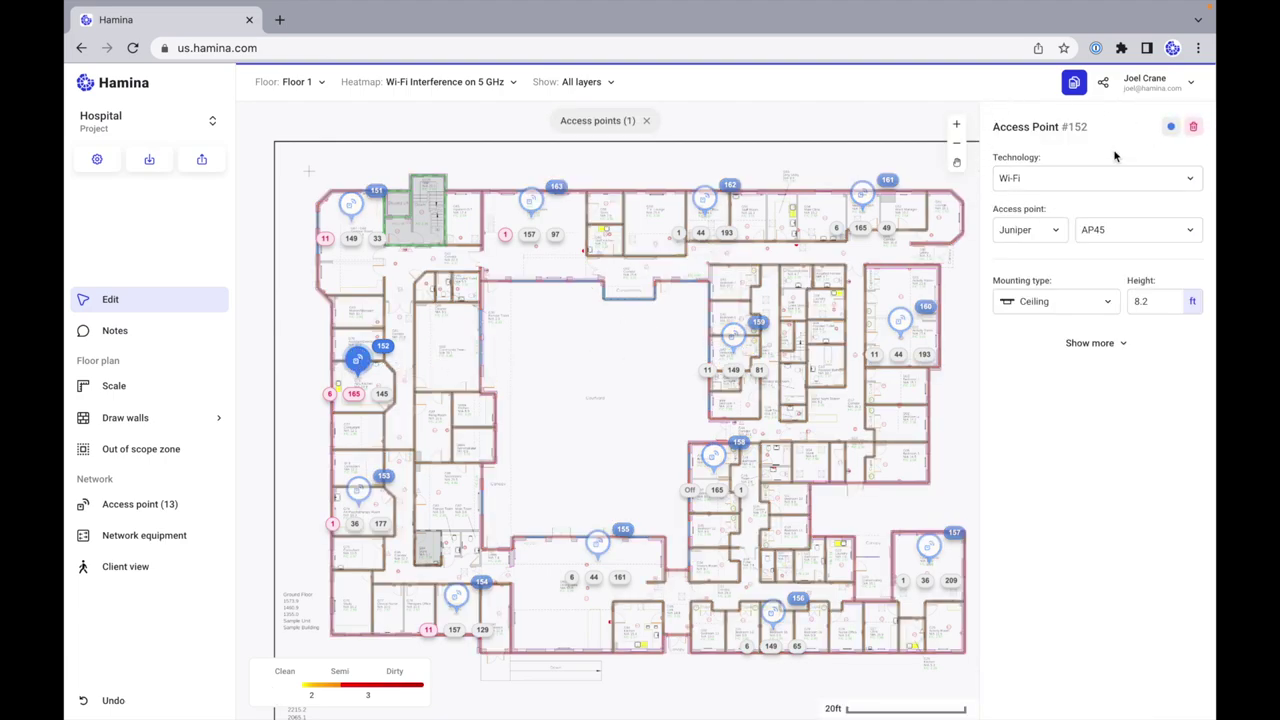
Step: Expand AP 152's properties and review its 31.1 W PoE allocation and auto-channel note
{"action": "left_click", "coordinate": [1120, 345]}
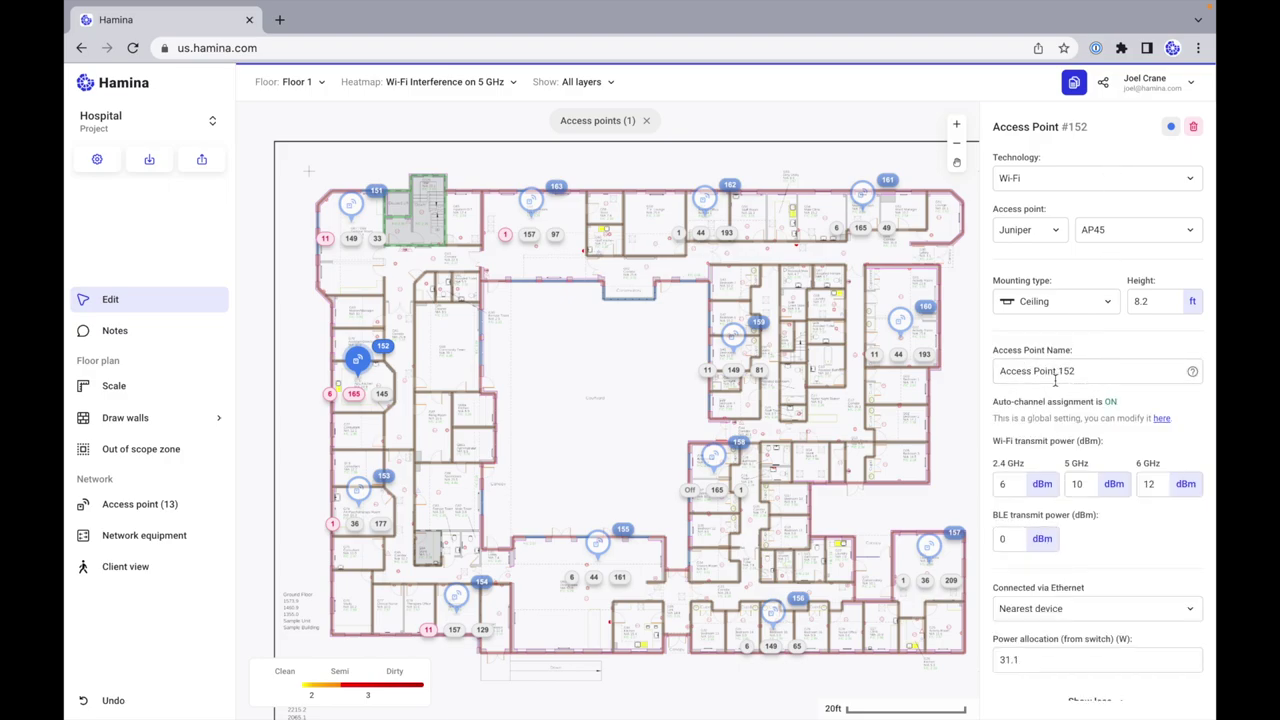
{"action": "scroll", "coordinate": [1097, 484], "scroll_direction": "down", "scroll_amount": 1}
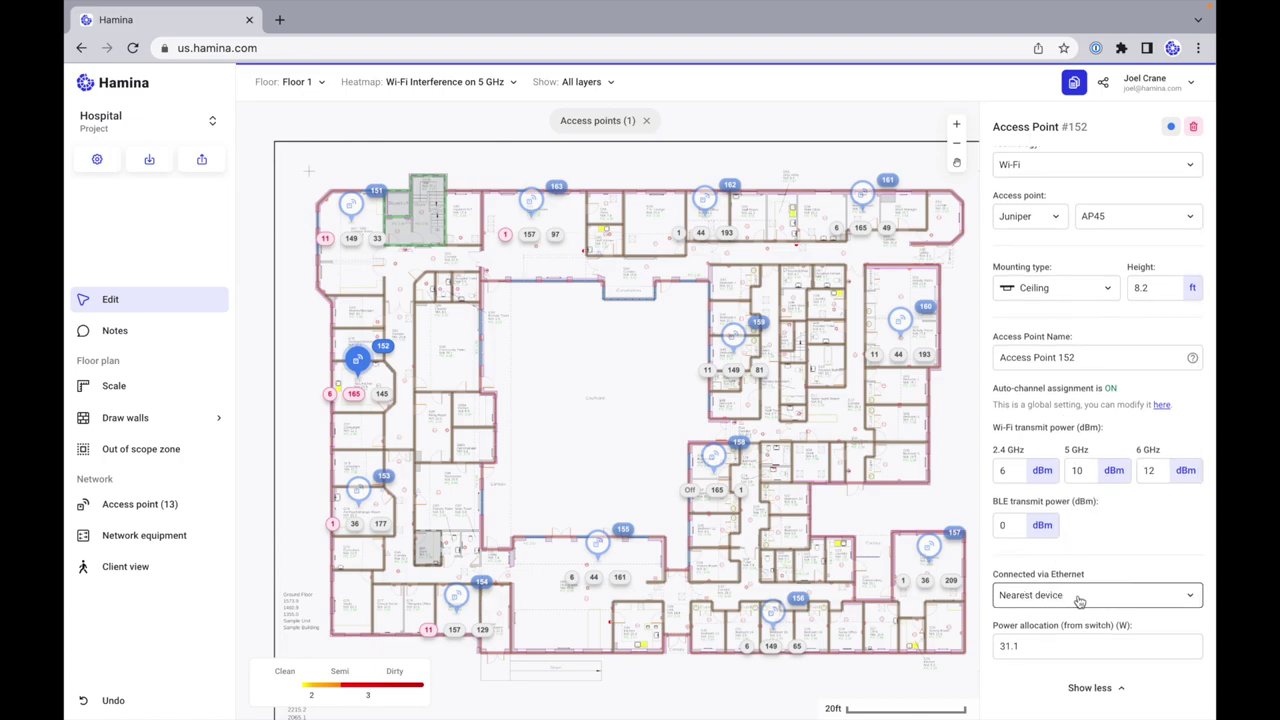
{"action": "left_click", "coordinate": [1056, 647]}
{"action": "left_click", "coordinate": [1047, 646]}
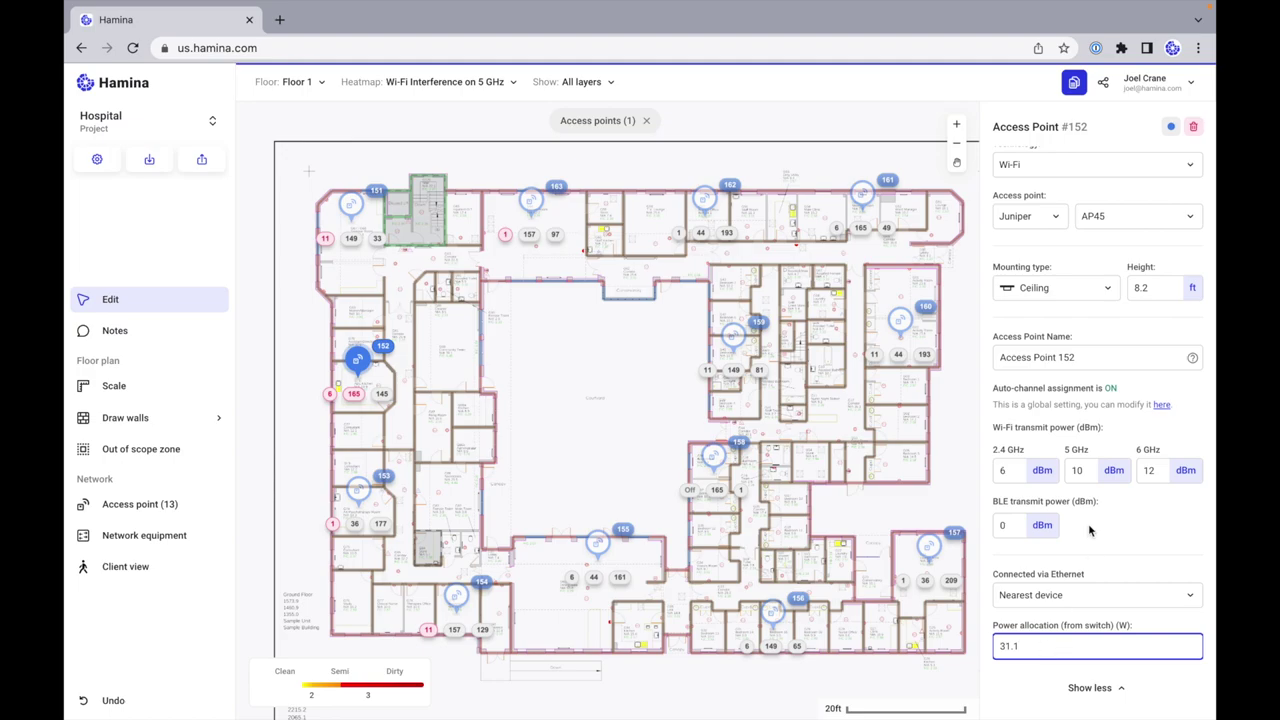
{"action": "left_click_drag", "start_coordinate": [995, 390], "coordinate": [1124, 393]}
{"action": "left_click", "coordinate": [1078, 410]}
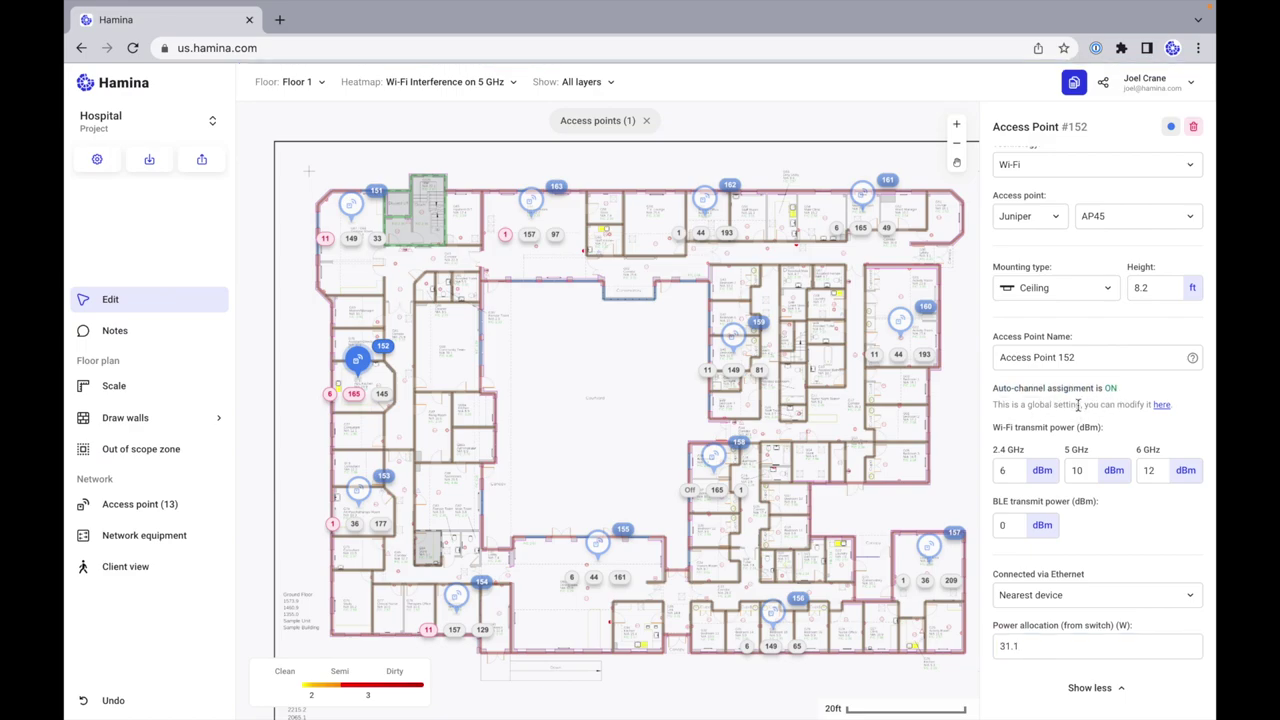
Step: Open the global Channel settings and scroll through the available channel bands
{"action": "left_click", "coordinate": [1163, 406]}
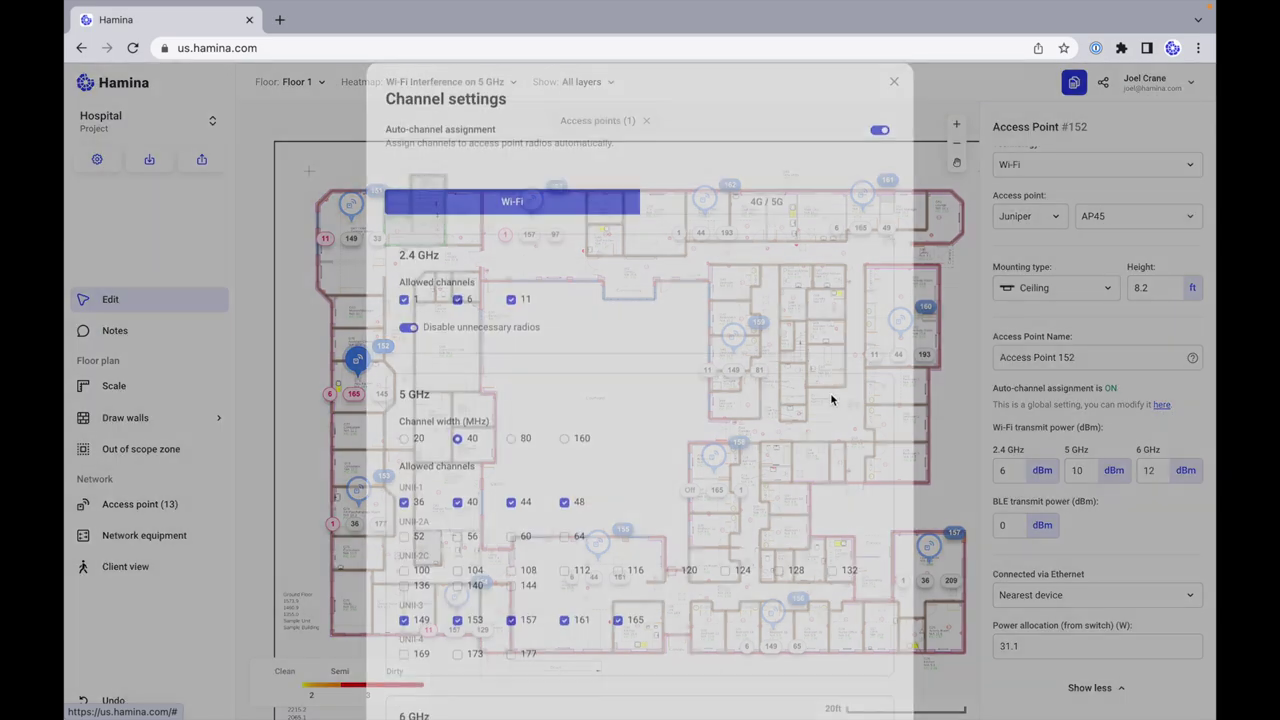
{"action": "scroll", "coordinate": [752, 390], "scroll_direction": "down", "scroll_amount": 3}
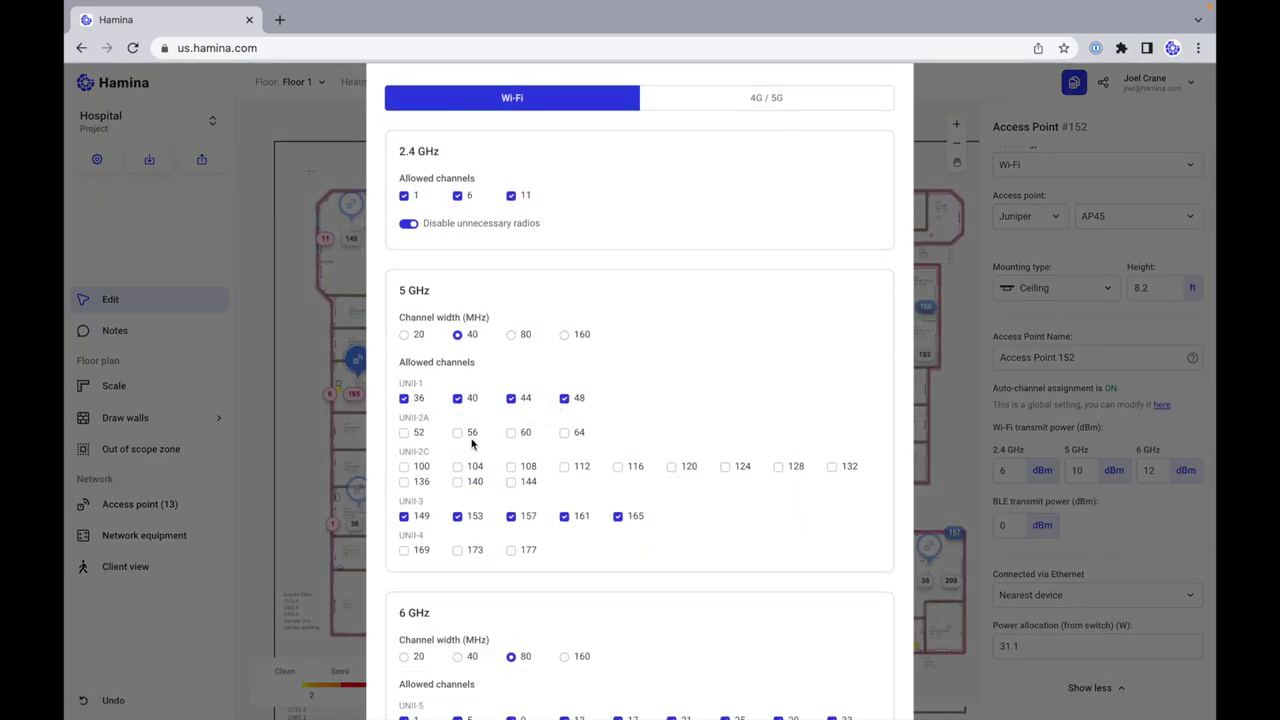
{"action": "scroll", "coordinate": [712, 481], "scroll_direction": "down", "scroll_amount": 2}
{"action": "scroll", "coordinate": [712, 481], "scroll_direction": "up", "scroll_amount": 2}
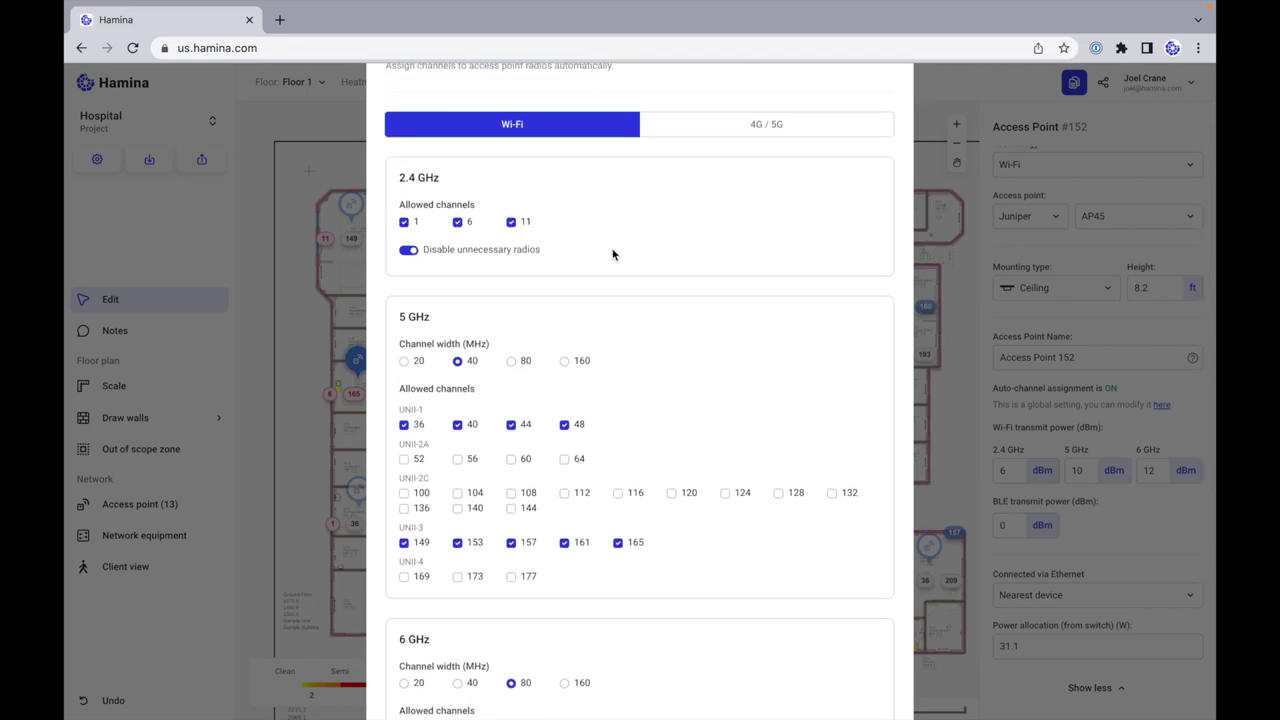
{"action": "scroll", "coordinate": [719, 240], "scroll_direction": "down", "scroll_amount": 3}
{"action": "scroll", "coordinate": [631, 451], "scroll_direction": "down", "scroll_amount": 4}
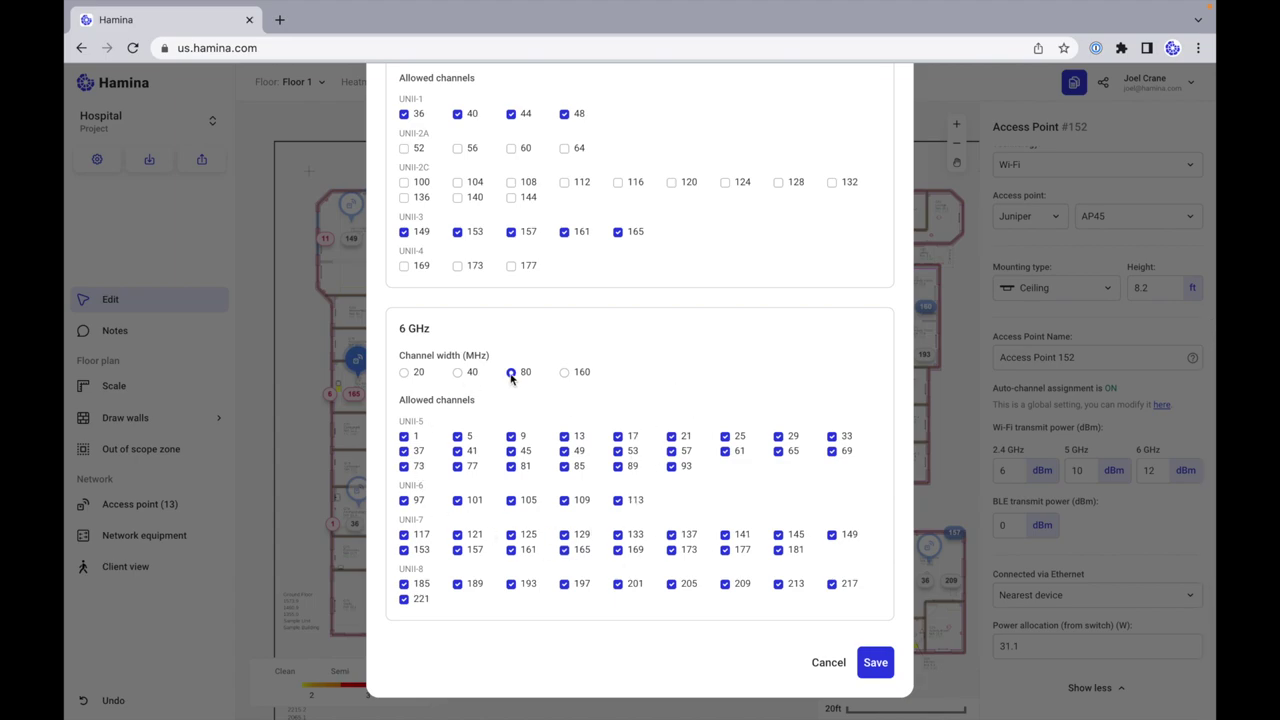
{"action": "scroll", "coordinate": [662, 388], "scroll_direction": "up", "scroll_amount": 1}
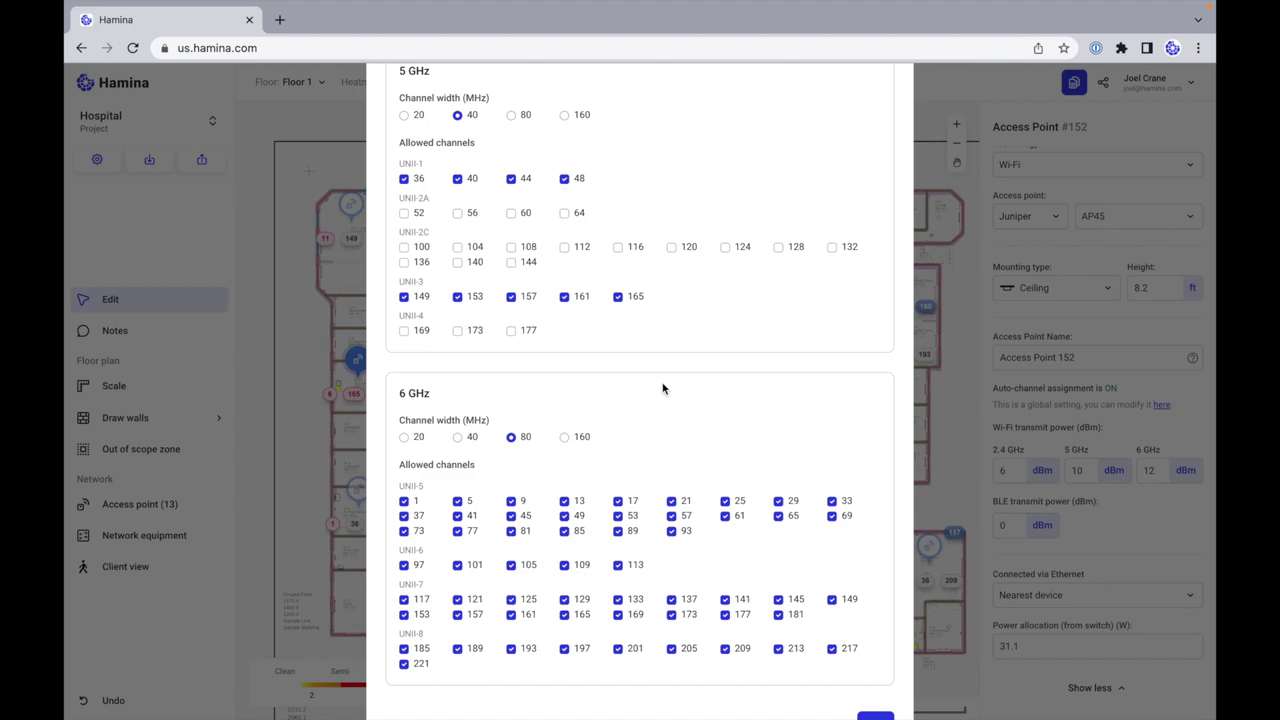
{"action": "scroll", "coordinate": [662, 388], "scroll_direction": "up", "scroll_amount": 2}
{"action": "scroll", "coordinate": [675, 382], "scroll_direction": "up", "scroll_amount": 1}
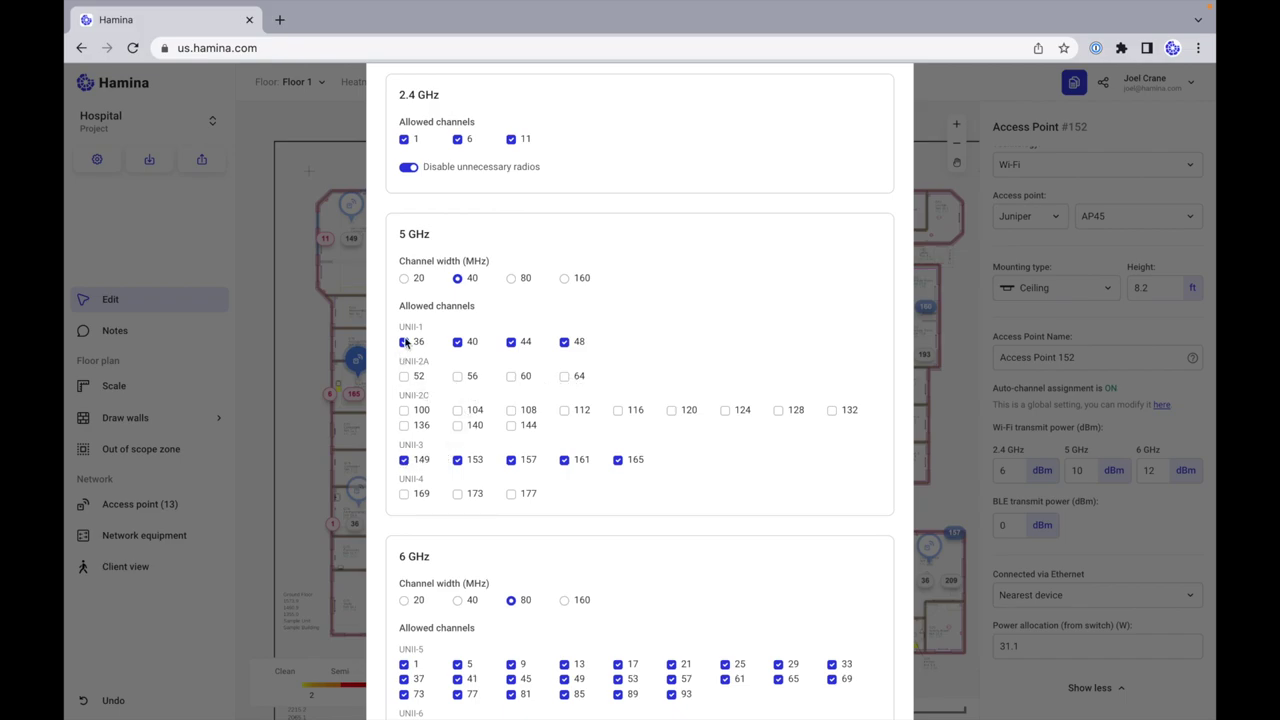
Step: Enable UNII-2A channels 52, 56, 60 and 64 and save to reoptimize AP channels
{"action": "left_click", "coordinate": [405, 378]}
{"action": "left_click", "coordinate": [457, 377]}
{"action": "left_click", "coordinate": [511, 377]}
{"action": "left_click", "coordinate": [563, 377]}
{"action": "scroll", "coordinate": [863, 404], "scroll_direction": "down", "scroll_amount": 3}
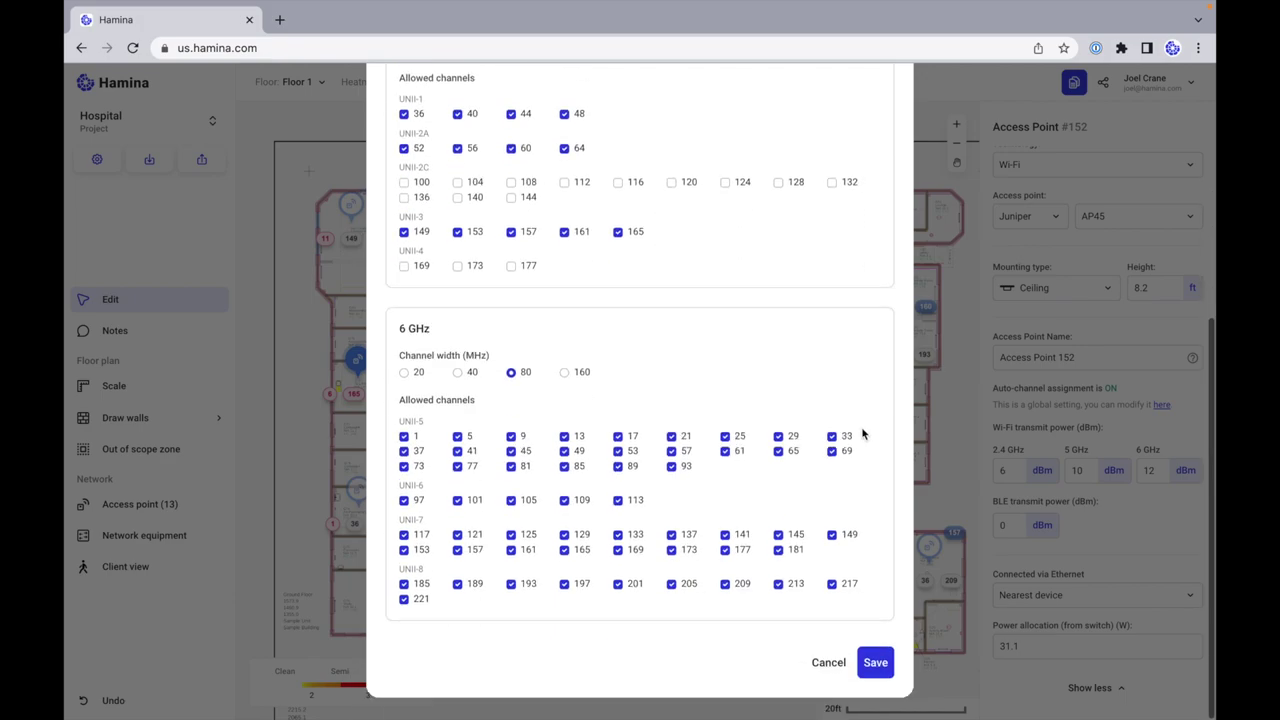
{"action": "left_click", "coordinate": [885, 666]}
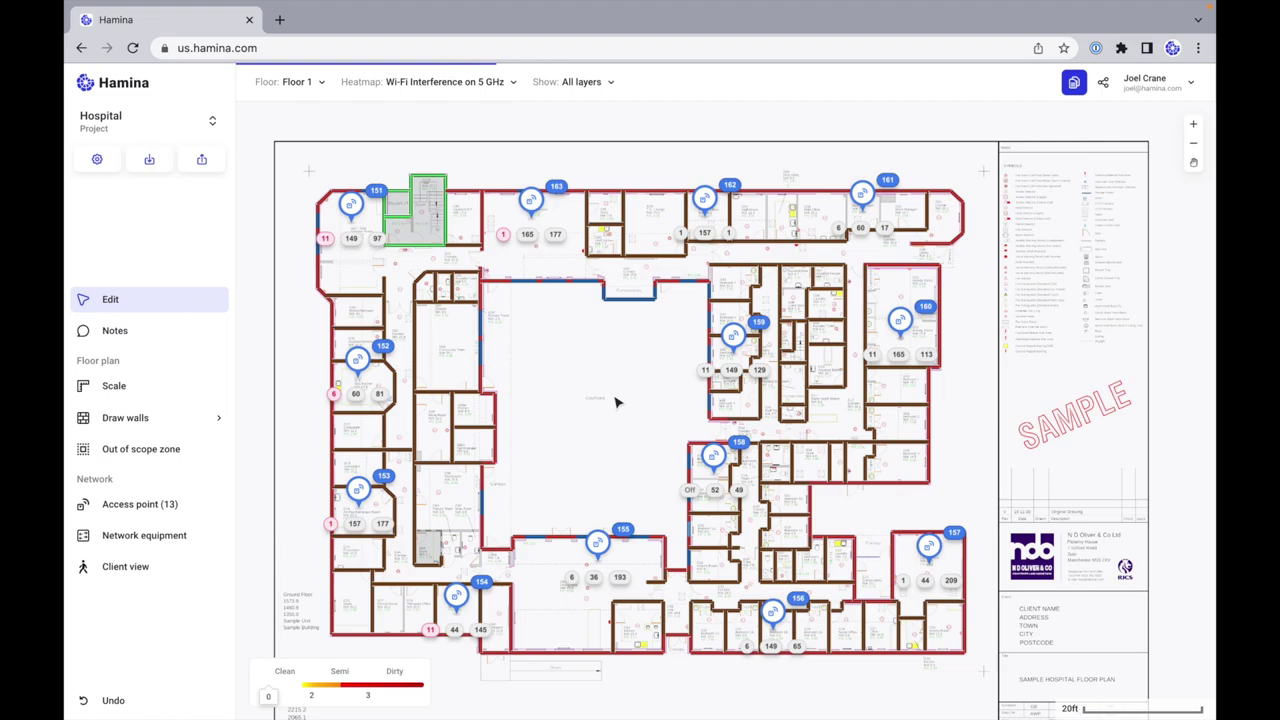
{"action": "scroll", "coordinate": [615, 402], "scroll_direction": "down", "scroll_amount": 2}
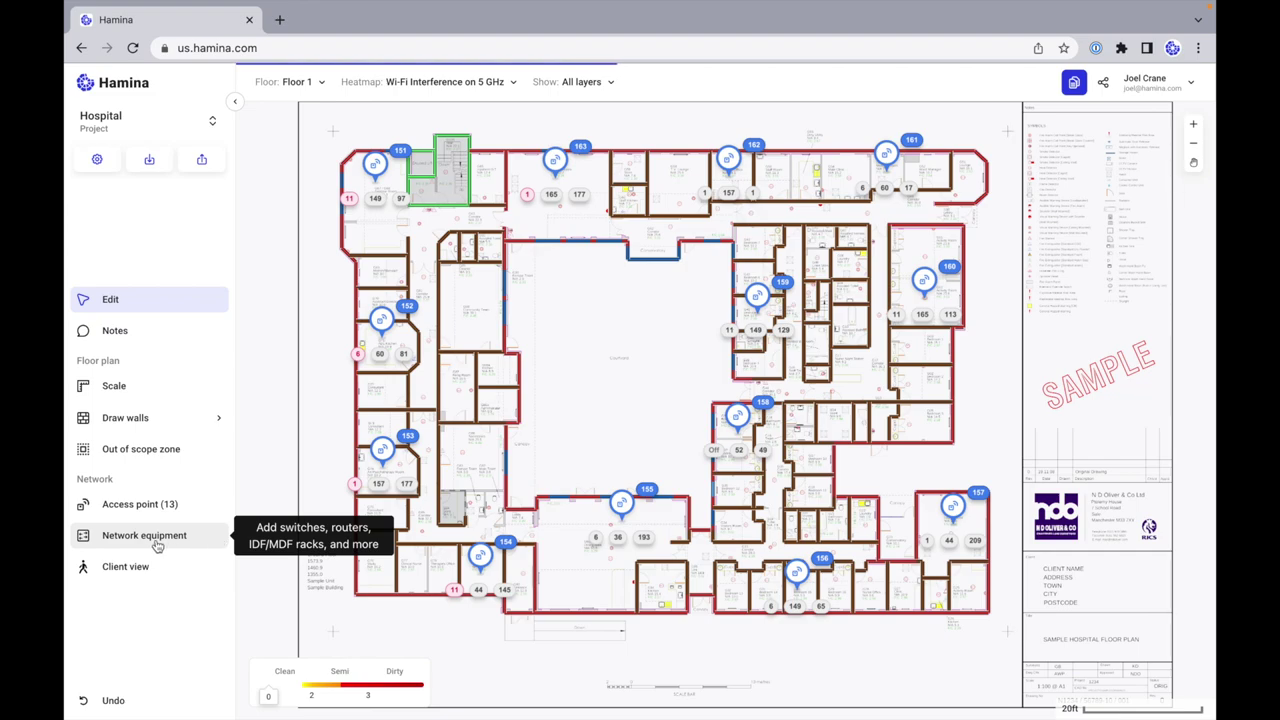
Step: Add a 24-port infrastructure switch with 200 W power budget in the lower-left wing
{"action": "left_click", "coordinate": [185, 541]}
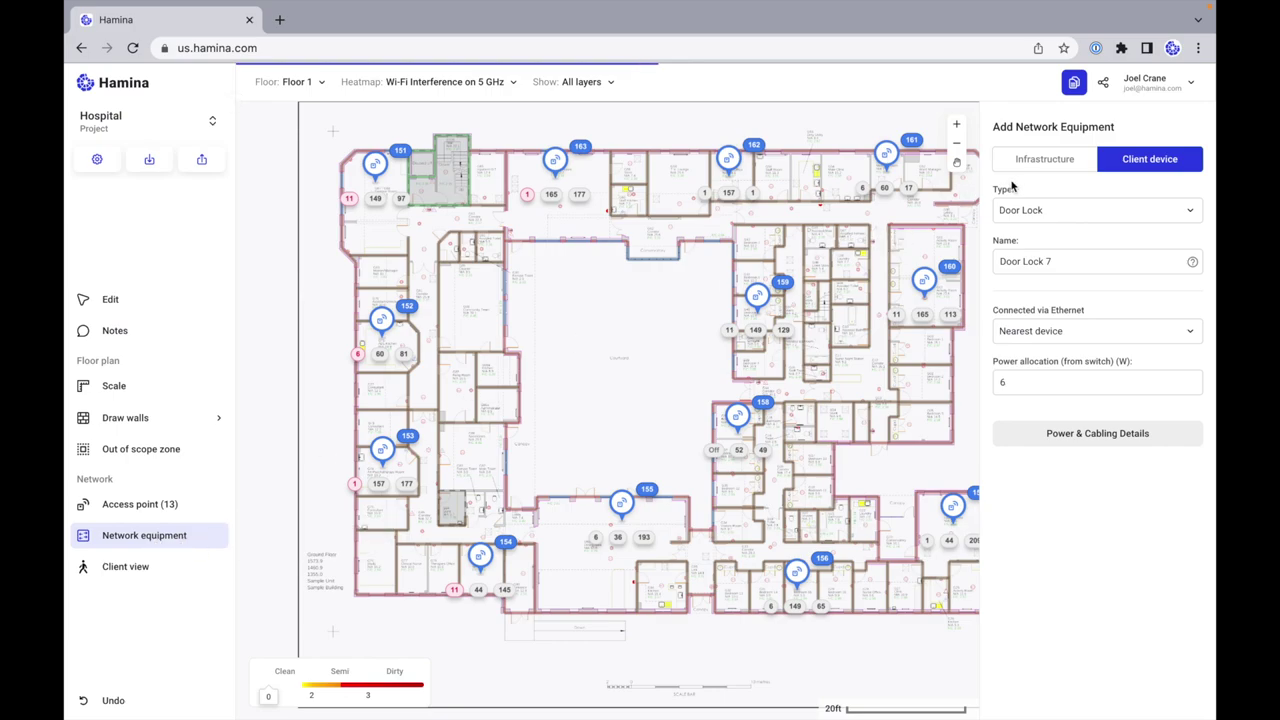
{"action": "left_click", "coordinate": [1041, 167]}
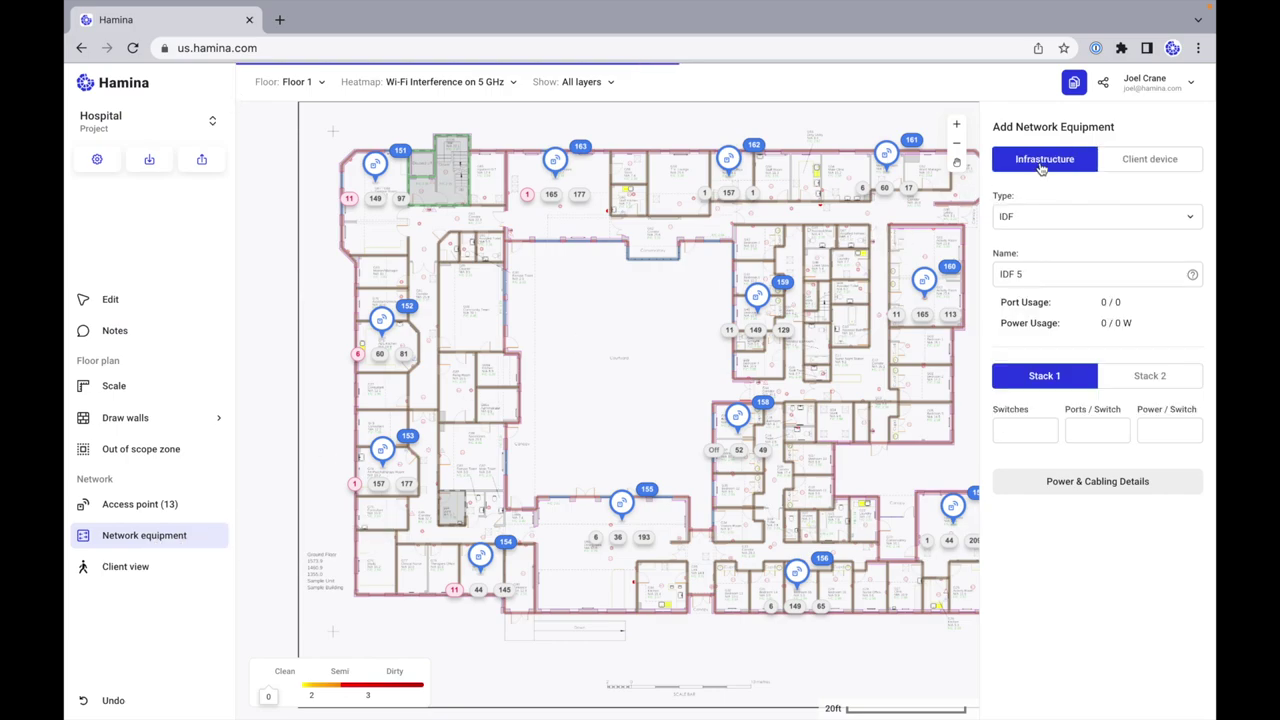
{"action": "left_click", "coordinate": [1036, 222]}
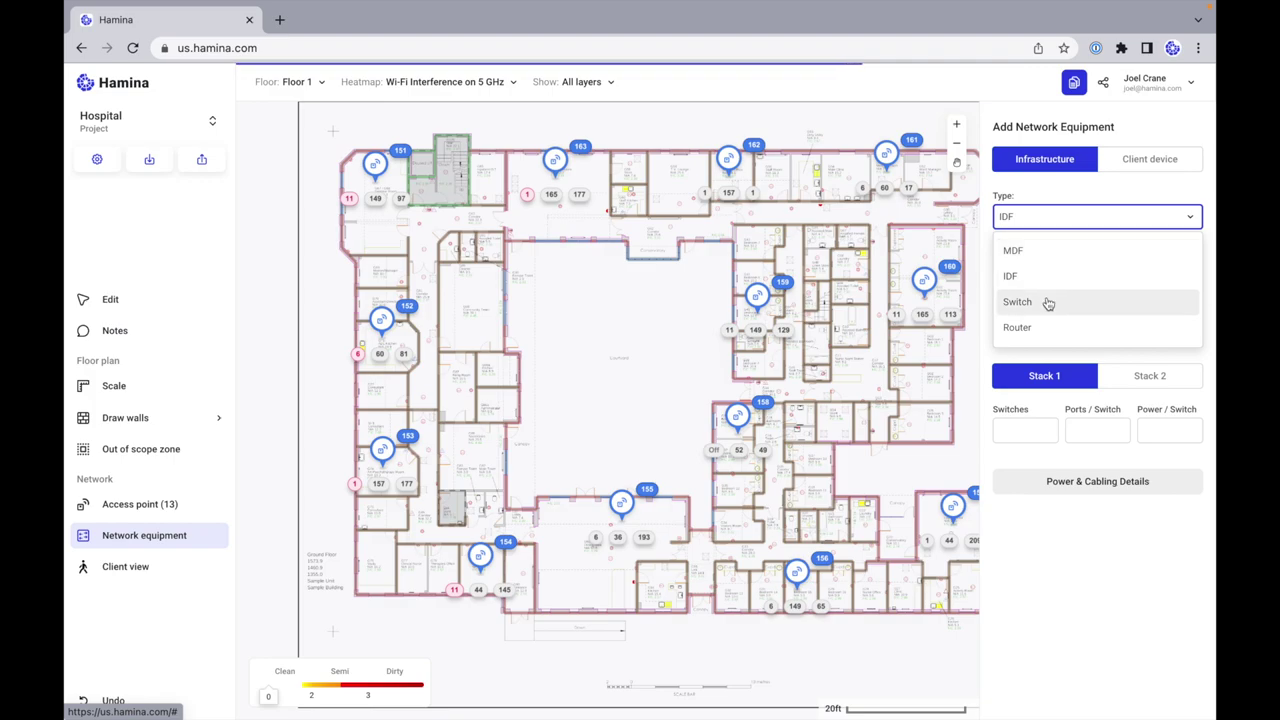
{"action": "left_click", "coordinate": [1044, 311]}
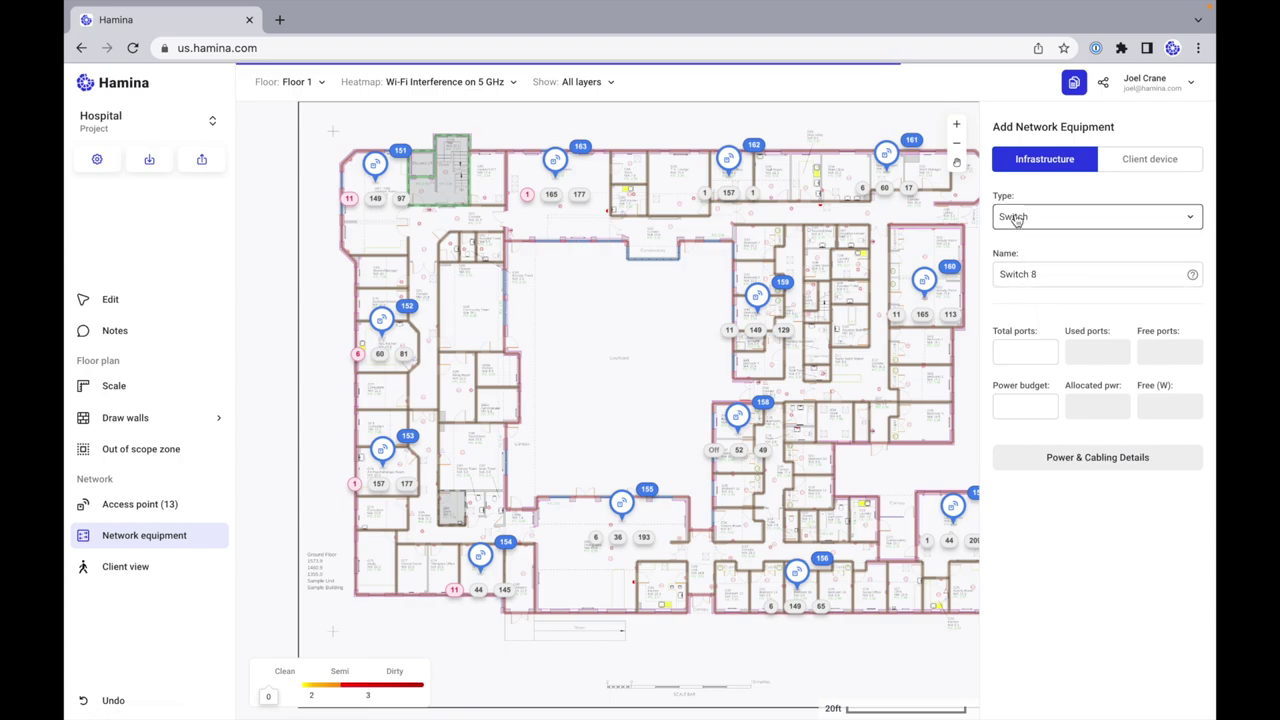
{"action": "left_click", "coordinate": [1024, 352]}
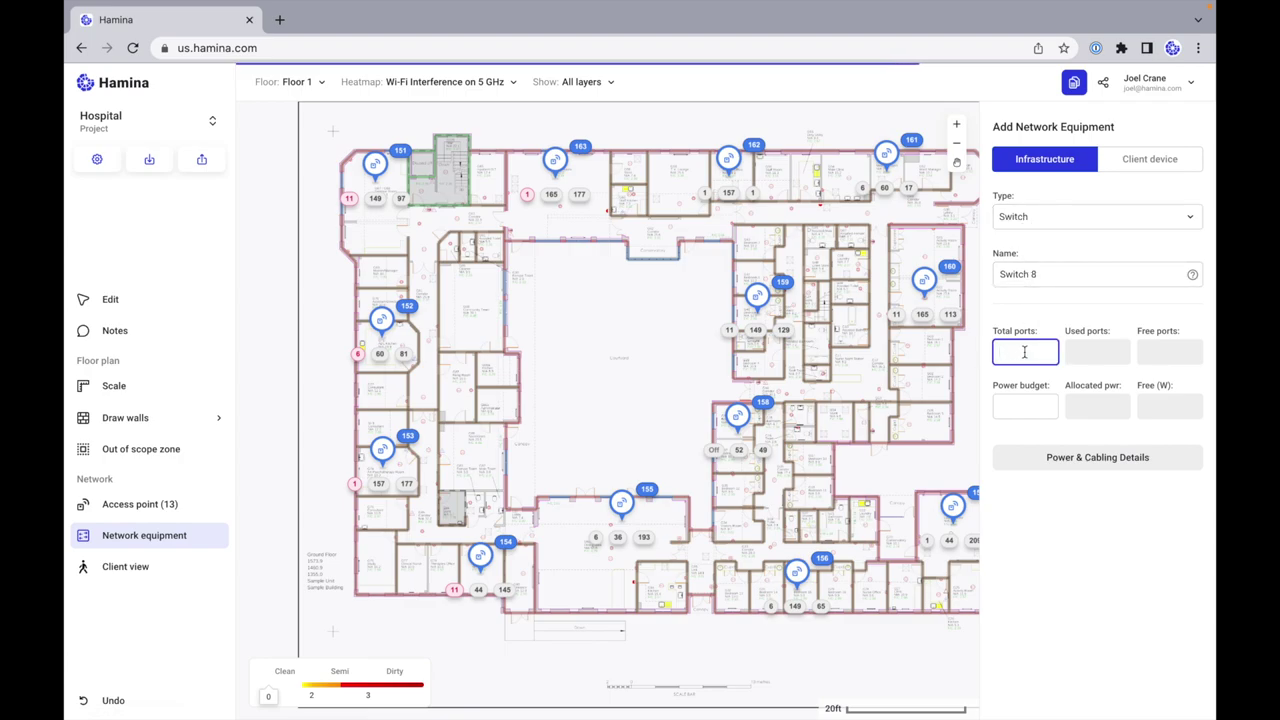
{"action": "type", "text": "24"}
{"action": "left_click", "coordinate": [1026, 408]}
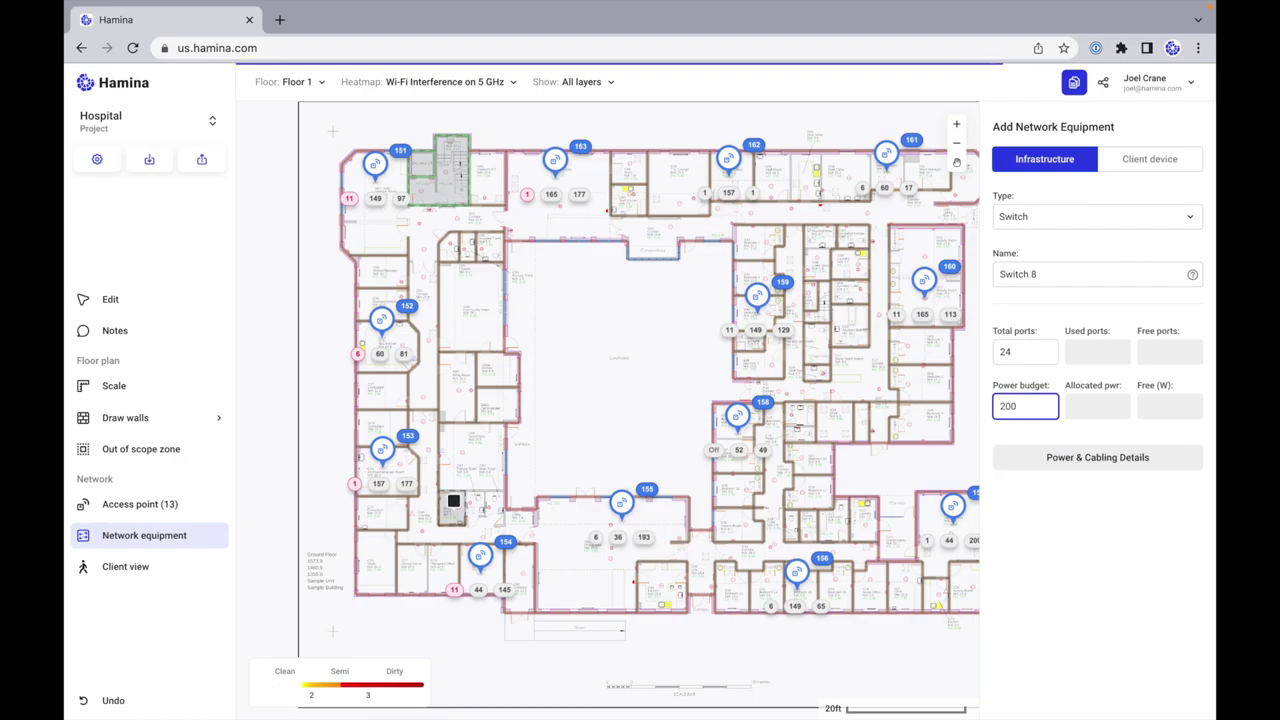
{"action": "left_click", "coordinate": [454, 498]}
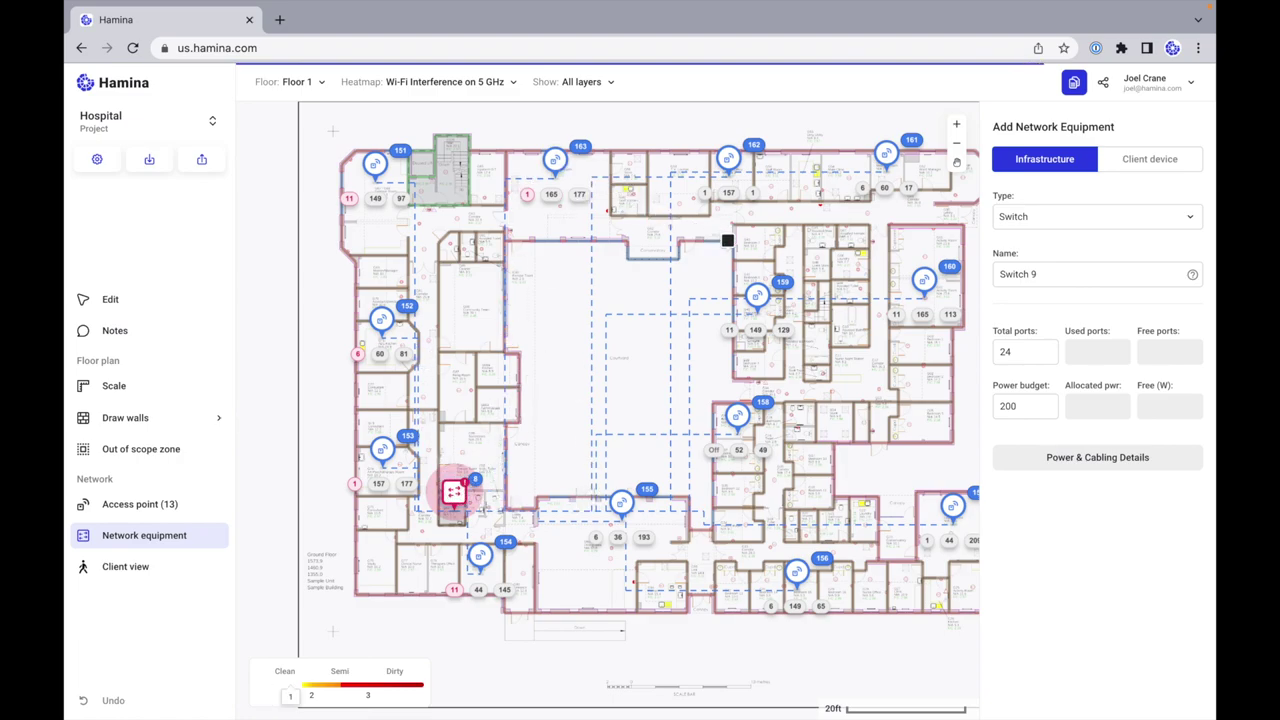
Step: Place another switch near the top-right rooms and select it
{"action": "left_click", "coordinate": [854, 222]}
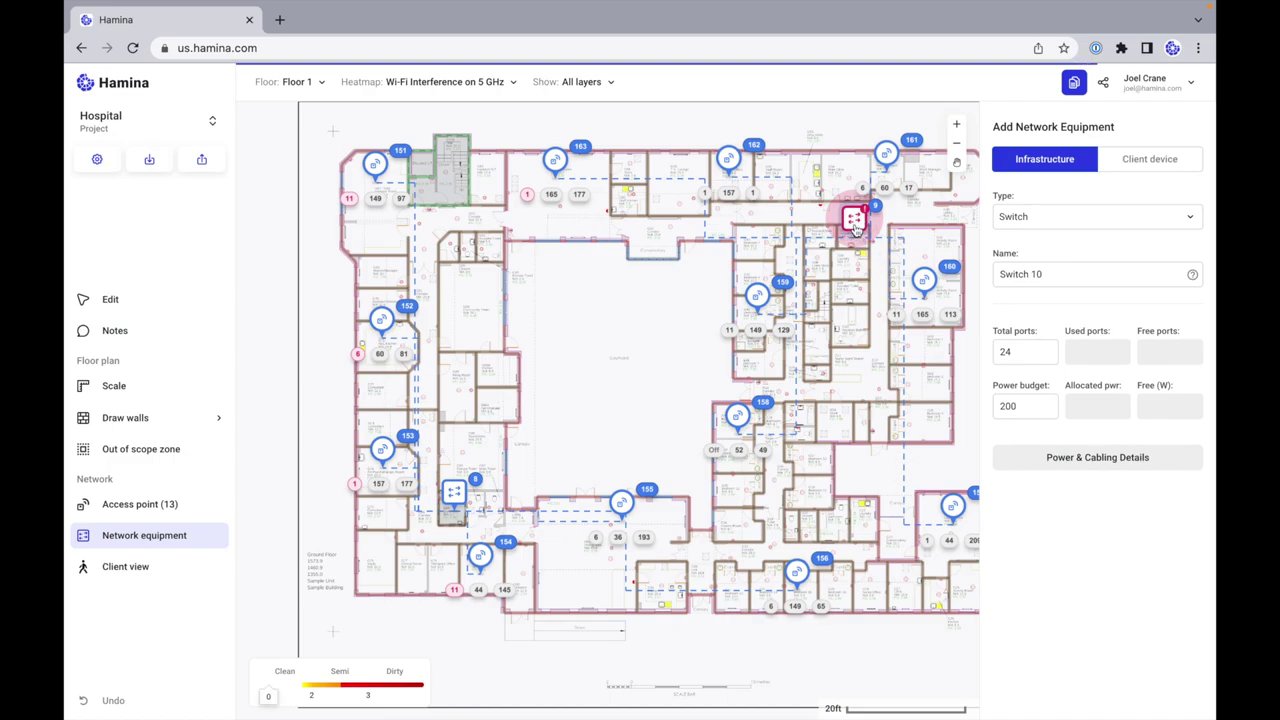
{"action": "scroll", "coordinate": [859, 225], "scroll_direction": "up", "scroll_amount": 5}
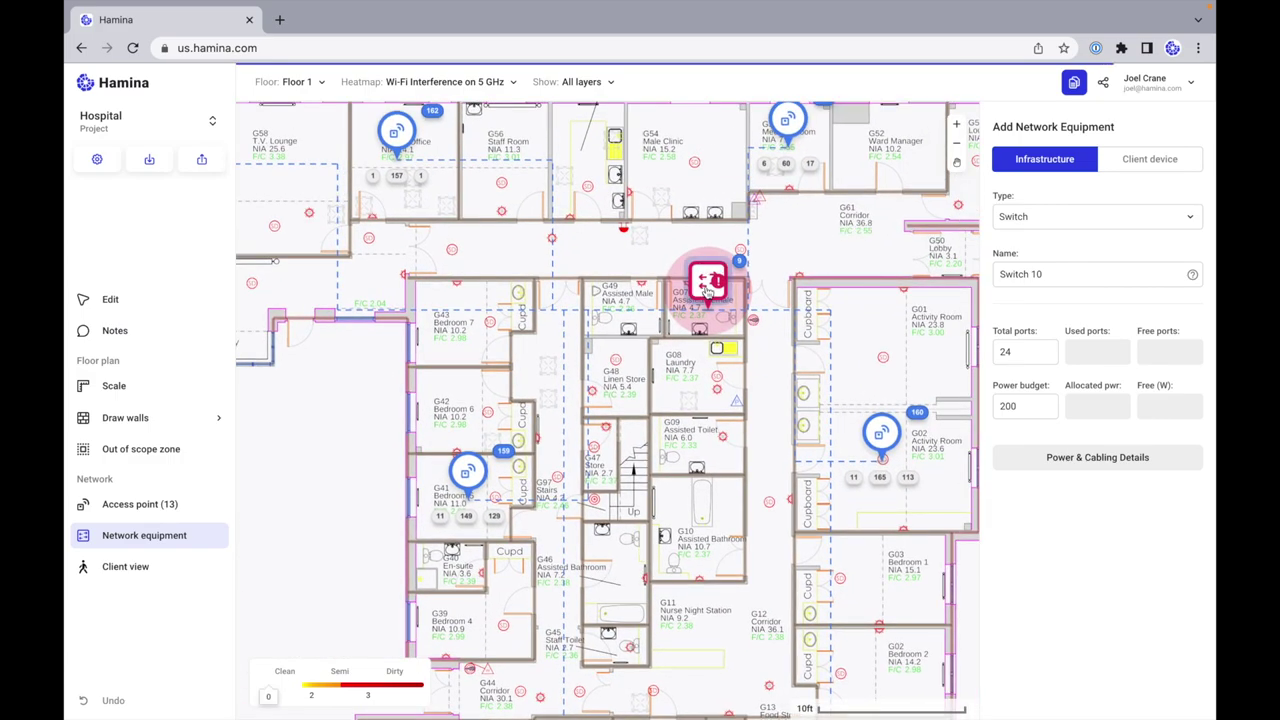
{"action": "left_click", "coordinate": [704, 292]}
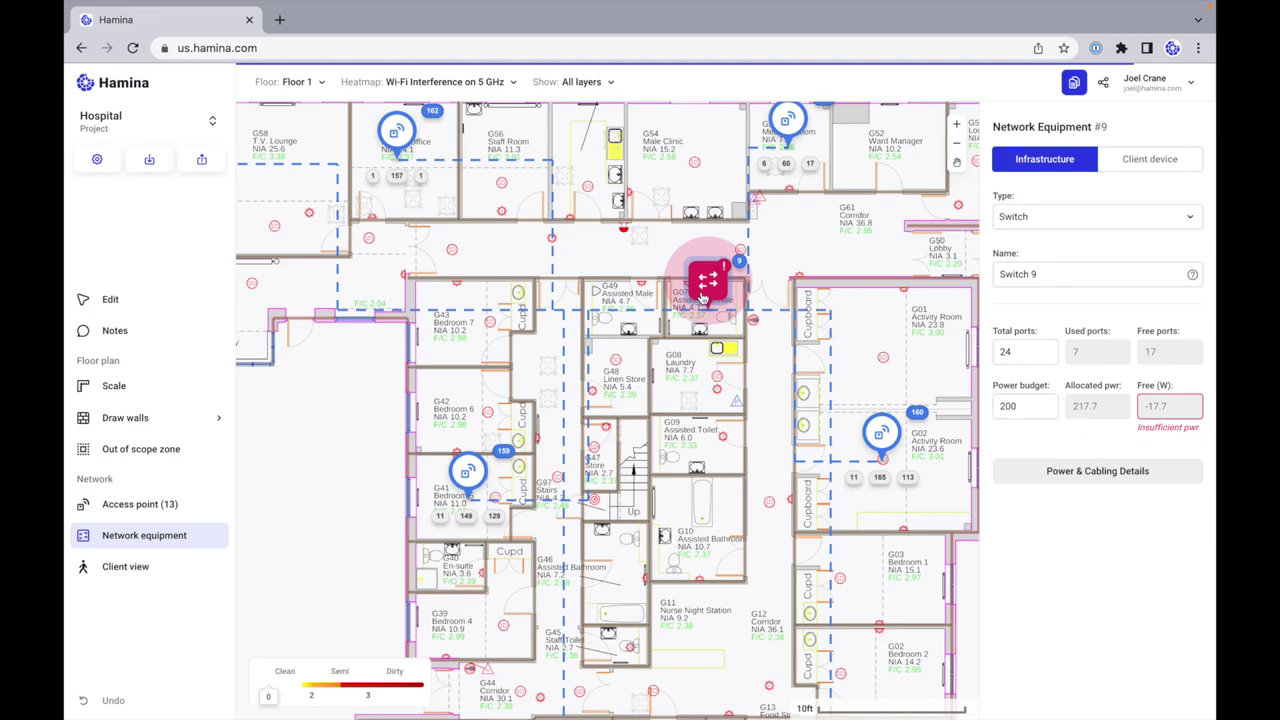
{"action": "scroll", "coordinate": [703, 296], "scroll_direction": "down", "scroll_amount": 8}
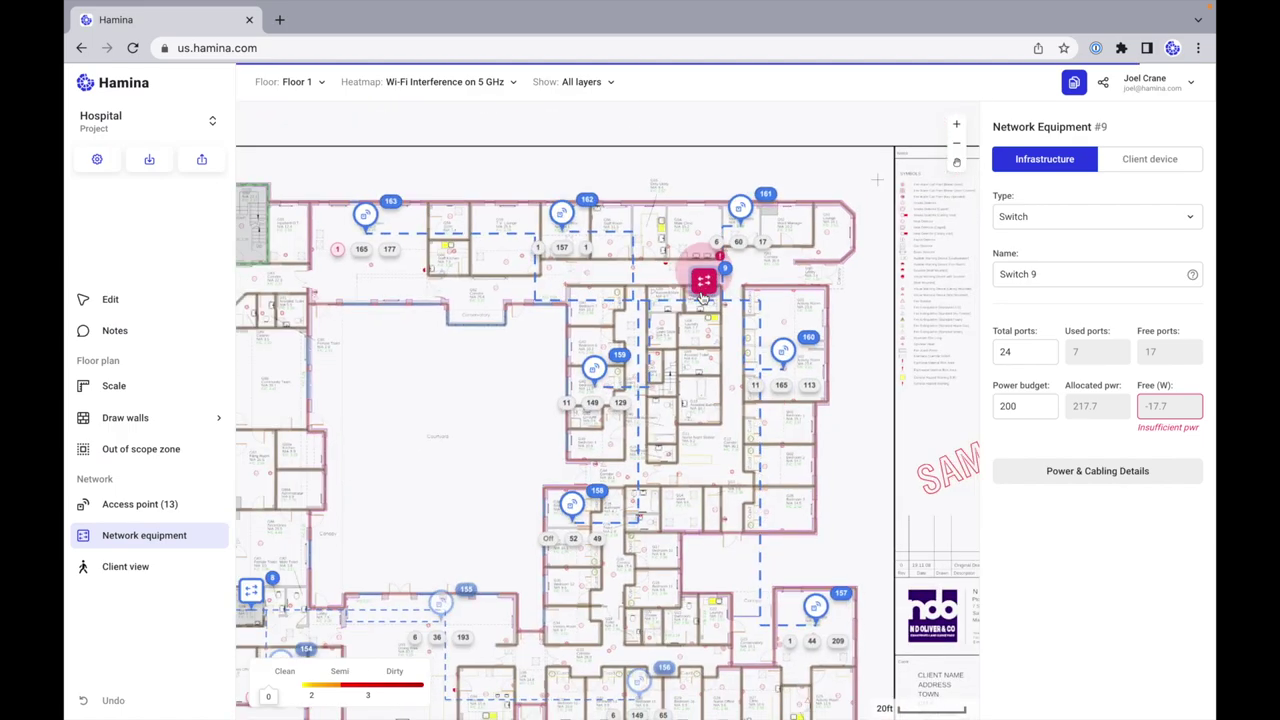
{"action": "scroll", "coordinate": [703, 296], "scroll_direction": "up", "scroll_amount": 5}
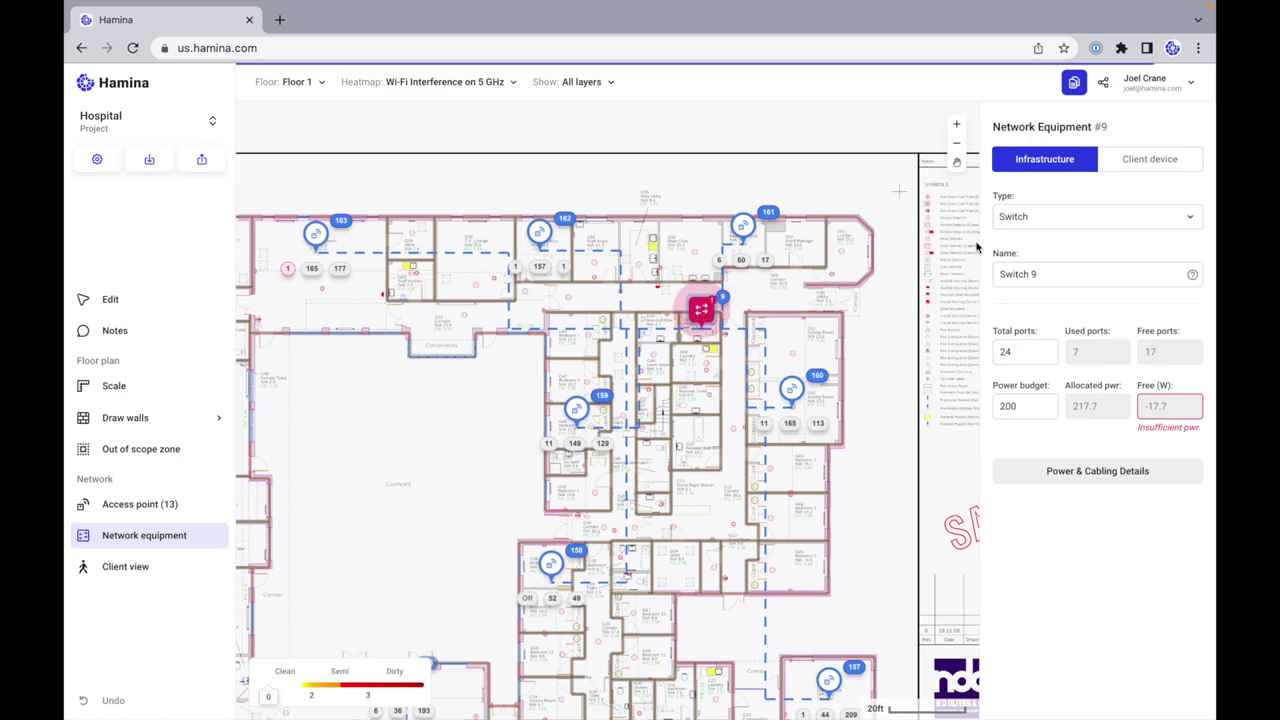
Step: Make it an IDF with 2 switches, 24 ports and 200 W per switch, then deselect it
{"action": "left_click", "coordinate": [1048, 217]}
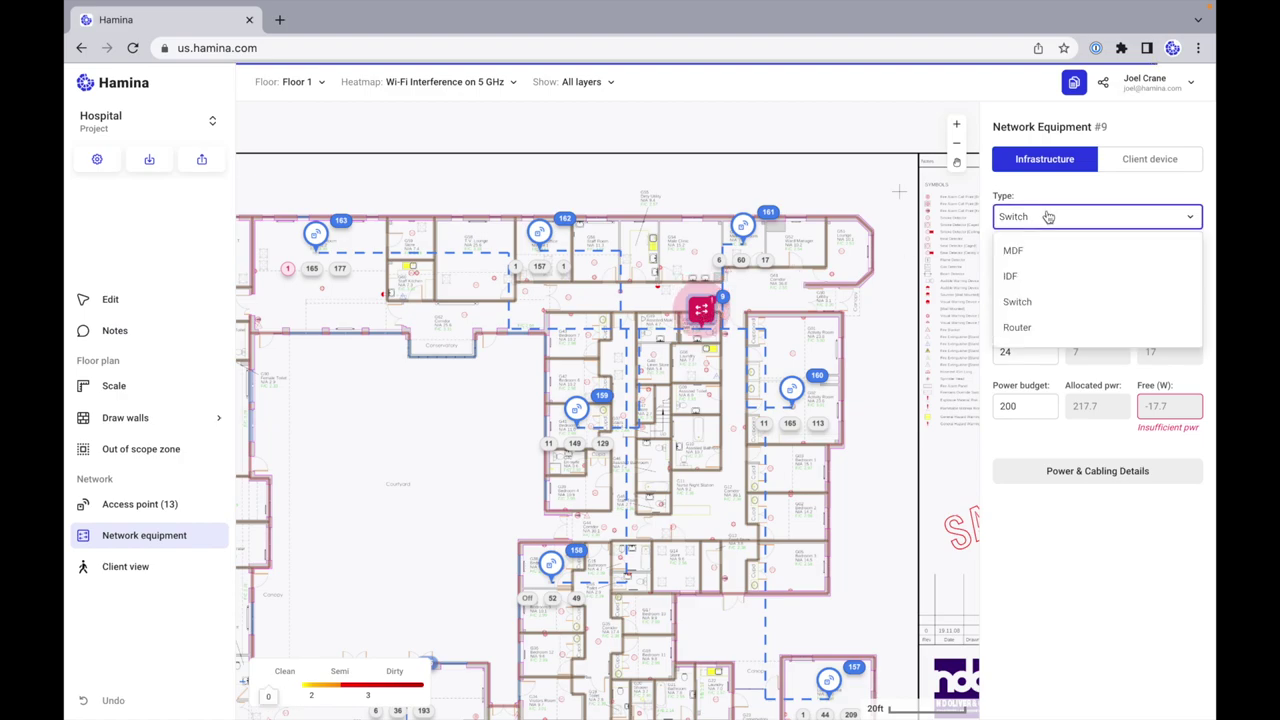
{"action": "left_click", "coordinate": [1041, 275]}
{"action": "left_click", "coordinate": [1023, 428]}
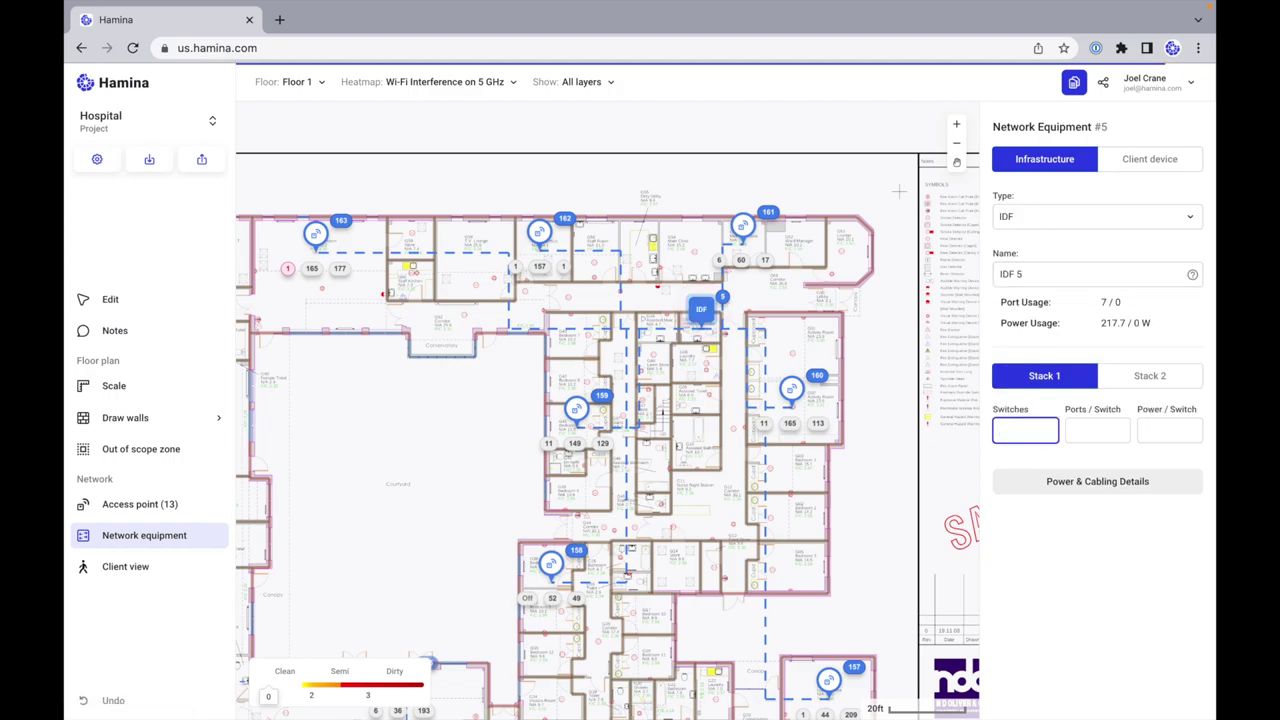
{"action": "left_click", "coordinate": [1080, 430]}
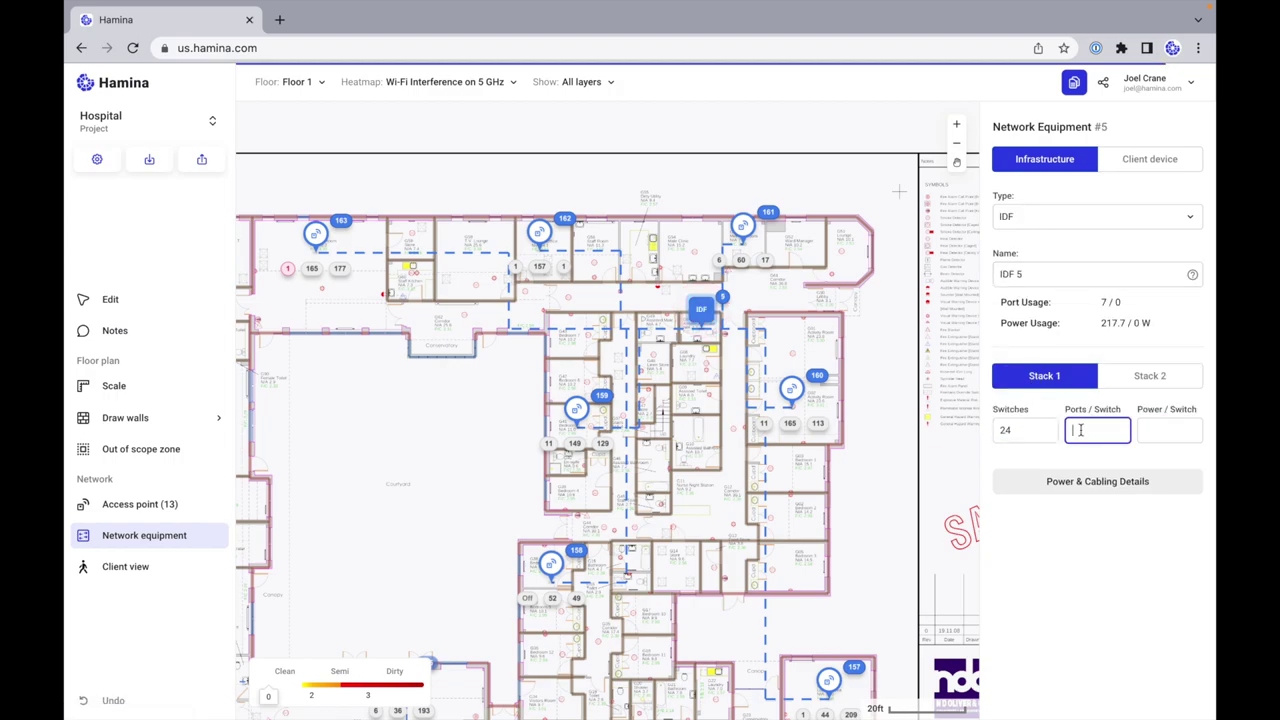
{"action": "left_click", "coordinate": [1030, 432]}
{"action": "key", "text": "BackSpace"}
{"action": "left_click", "coordinate": [1066, 440]}
{"action": "left_click", "coordinate": [1166, 433]}
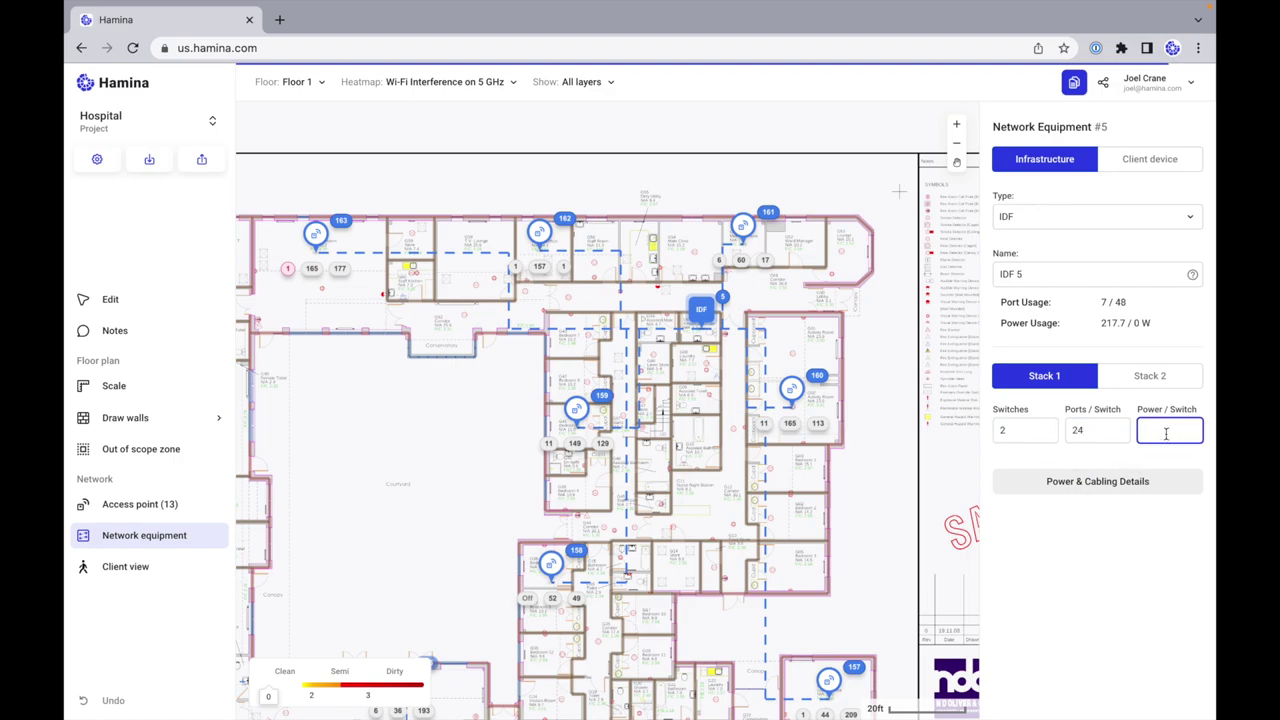
{"action": "left_click", "coordinate": [1120, 612]}
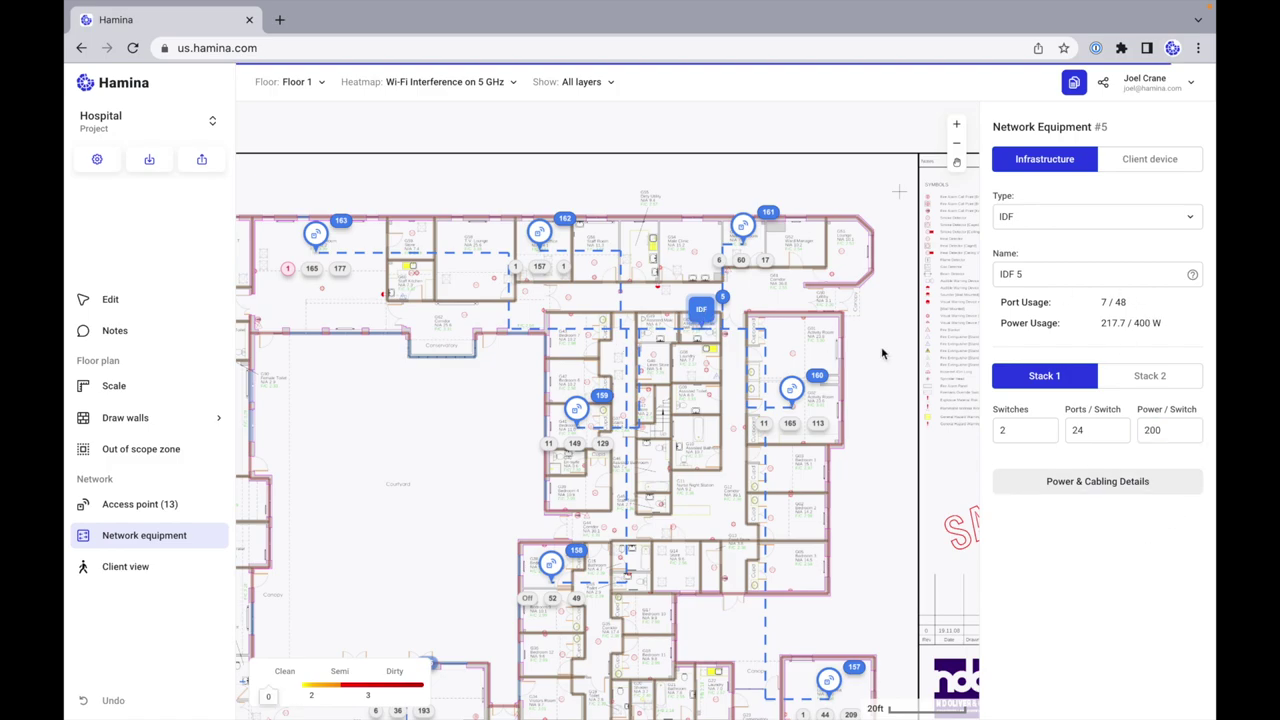
{"action": "left_click", "coordinate": [845, 366]}
{"action": "scroll", "coordinate": [817, 374], "scroll_direction": "down", "scroll_amount": 5}
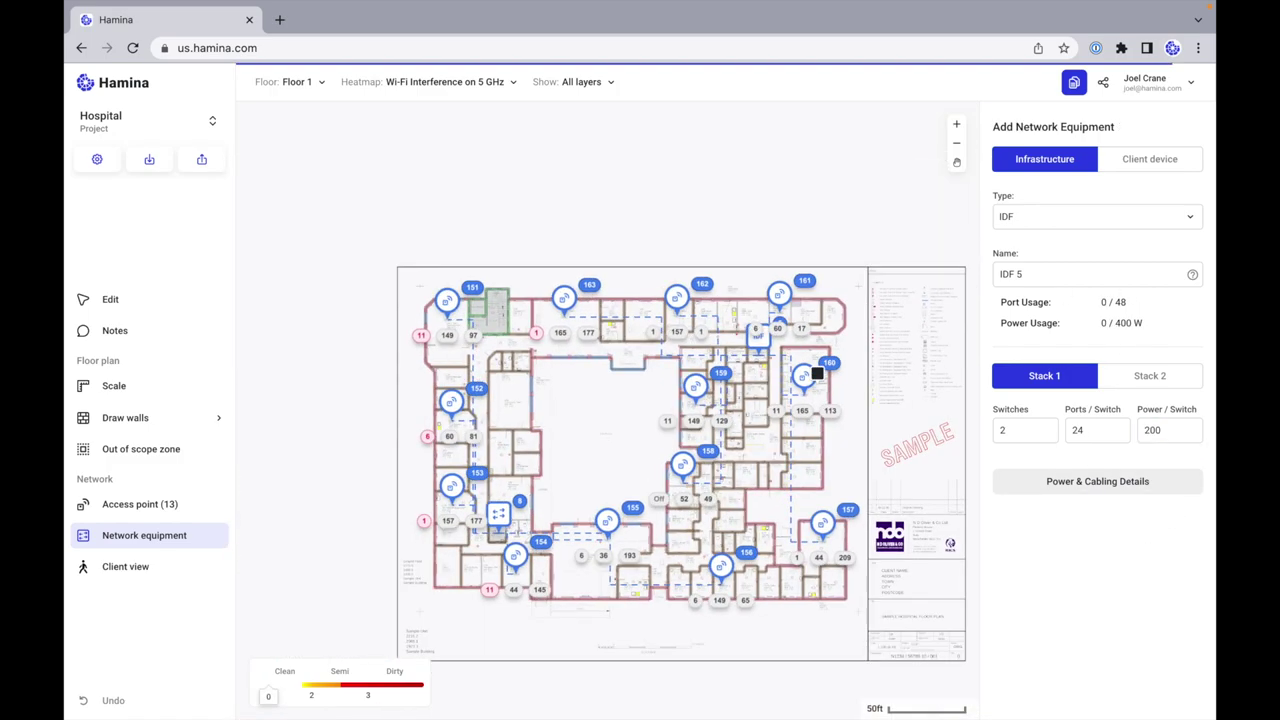
{"action": "scroll", "coordinate": [698, 371], "scroll_direction": "up", "scroll_amount": 5}
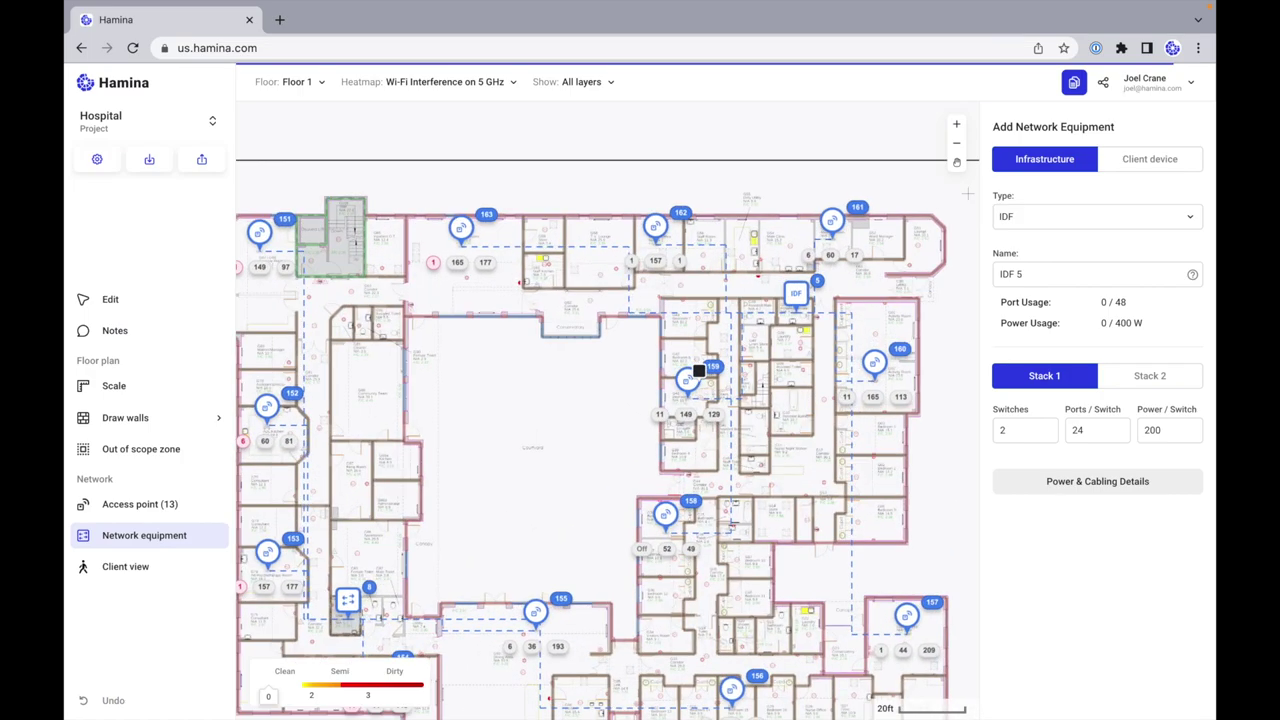
{"action": "scroll", "coordinate": [696, 374], "scroll_direction": "left", "scroll_amount": 3}
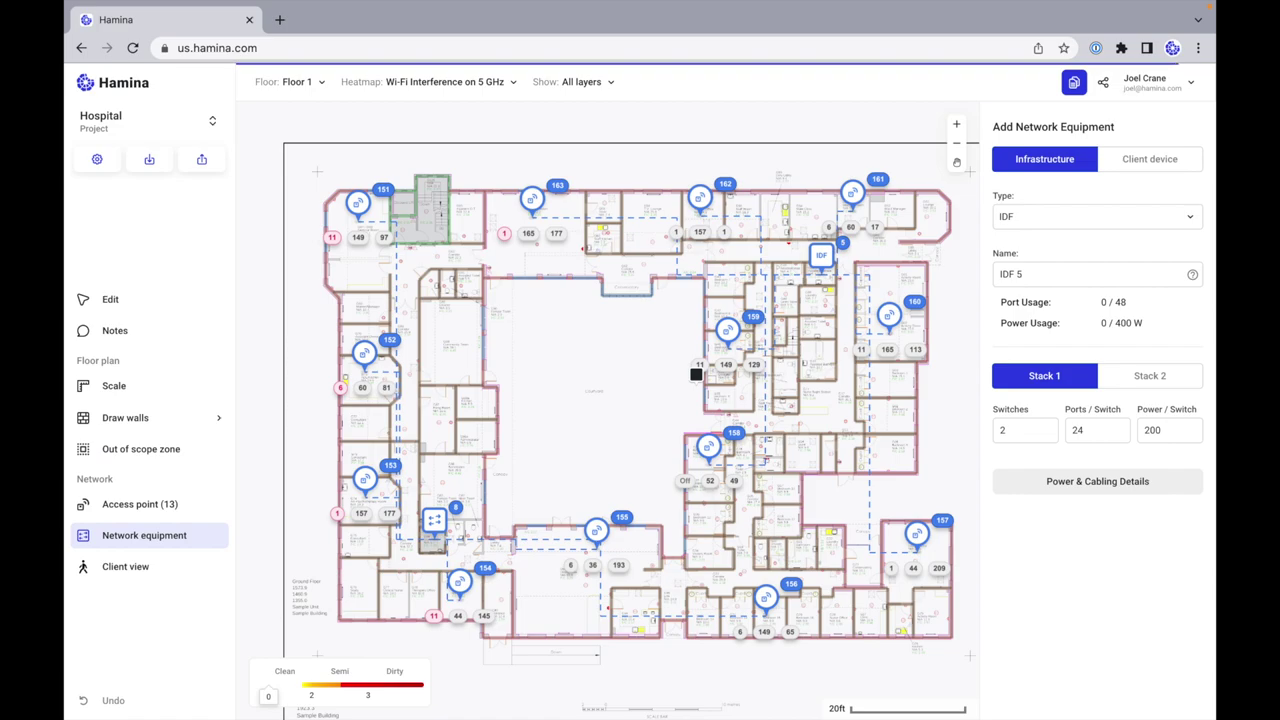
Step: Choose Desk Phone as the client device and place phones along the top rooms through G59 Store
{"action": "left_click", "coordinate": [1156, 163]}
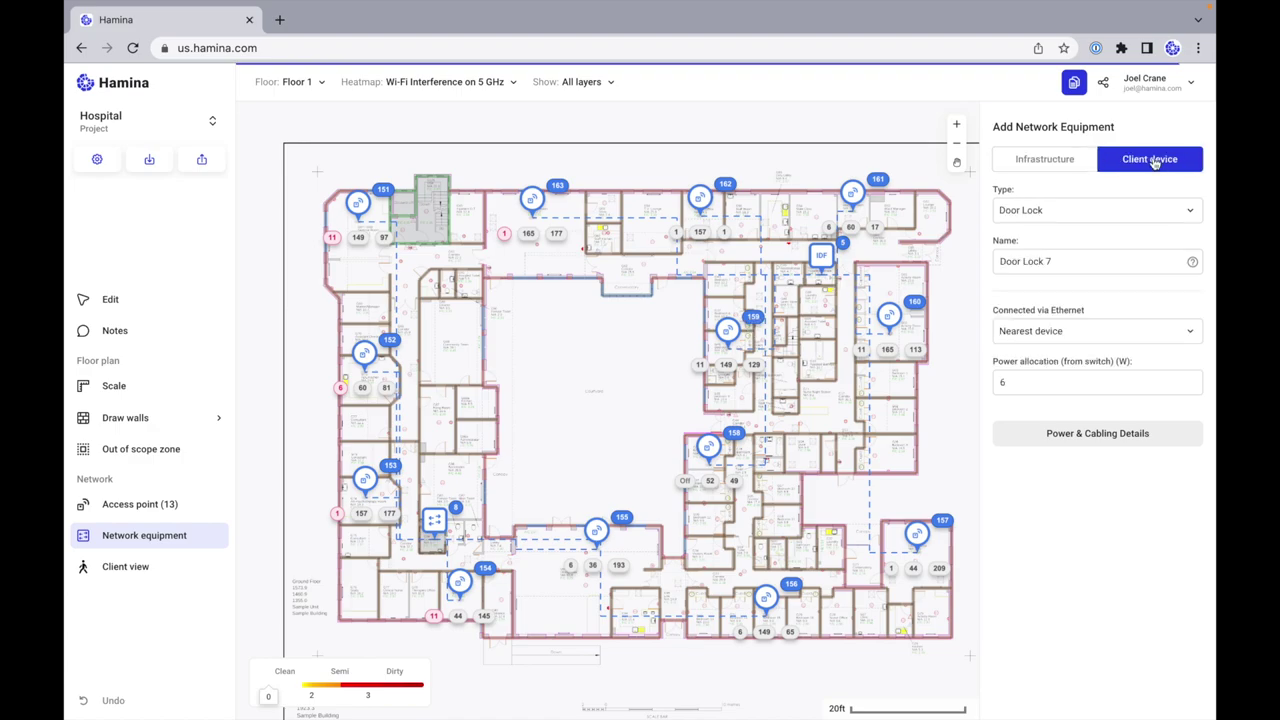
{"action": "left_click", "coordinate": [1077, 212]}
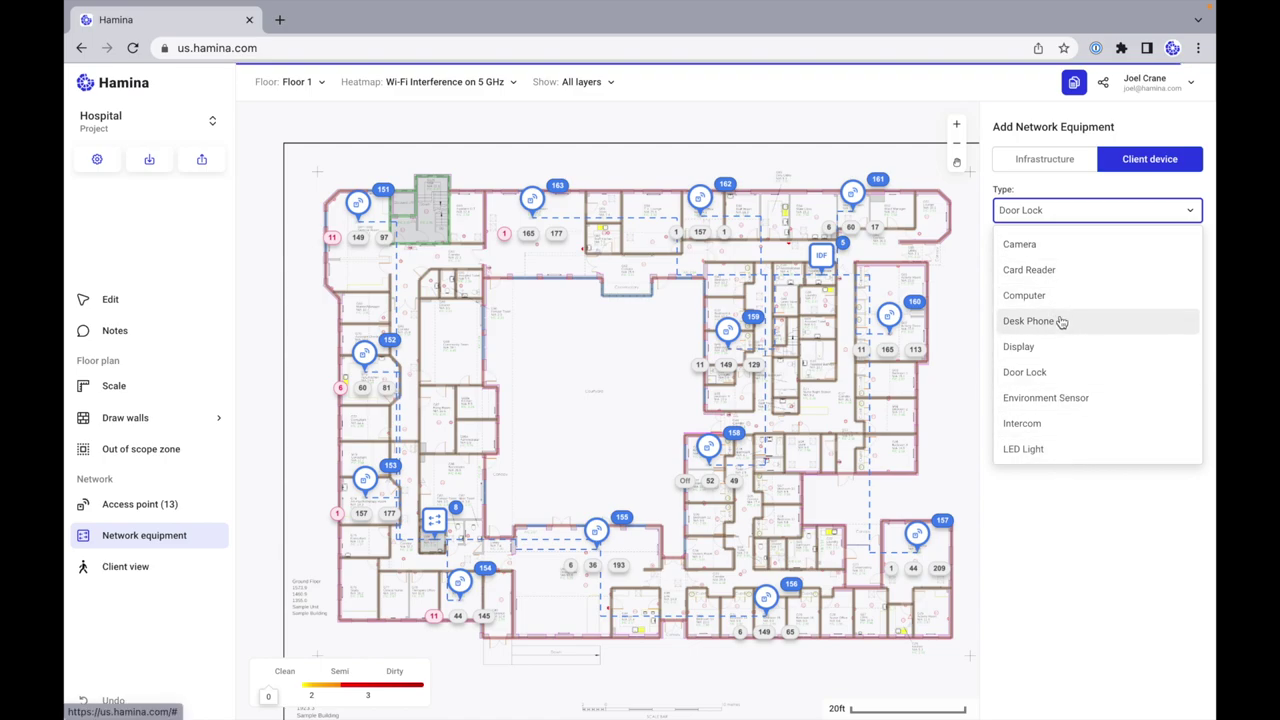
{"action": "key", "text": "Return"}
{"action": "scroll", "coordinate": [836, 192], "scroll_direction": "up", "scroll_amount": 5}
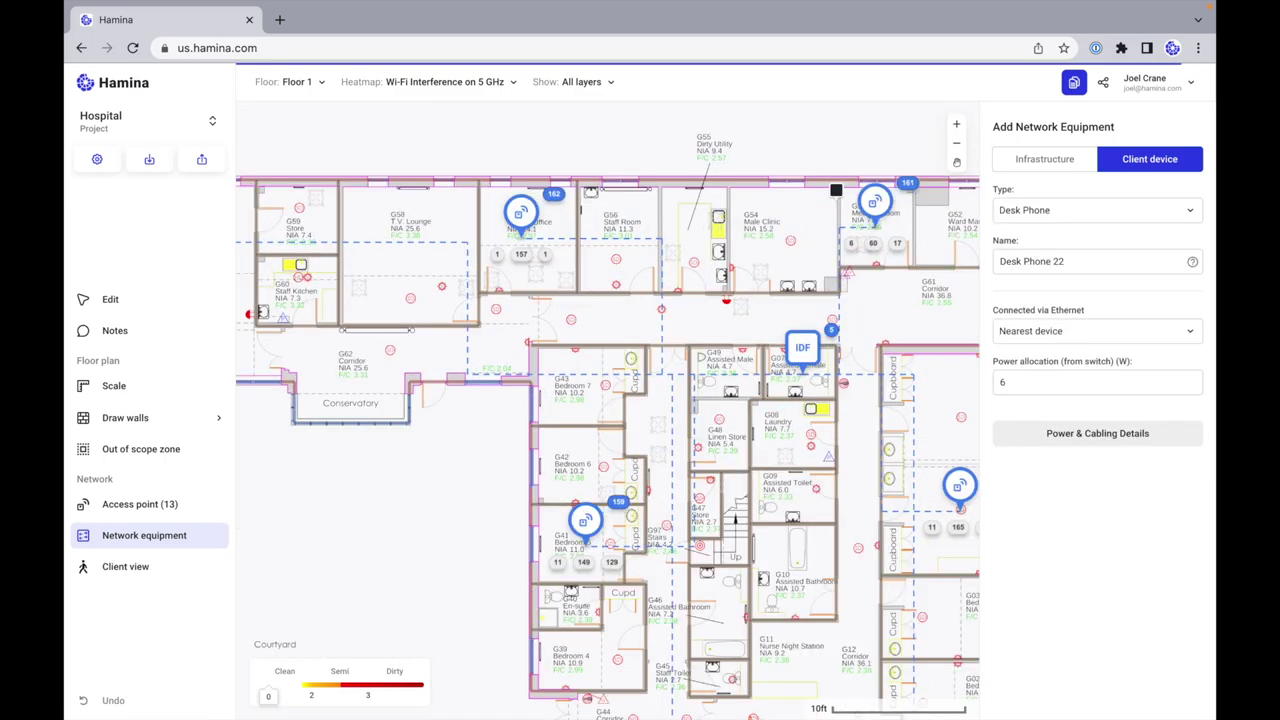
{"action": "left_click", "coordinate": [944, 222]}
{"action": "left_click", "coordinate": [898, 218]}
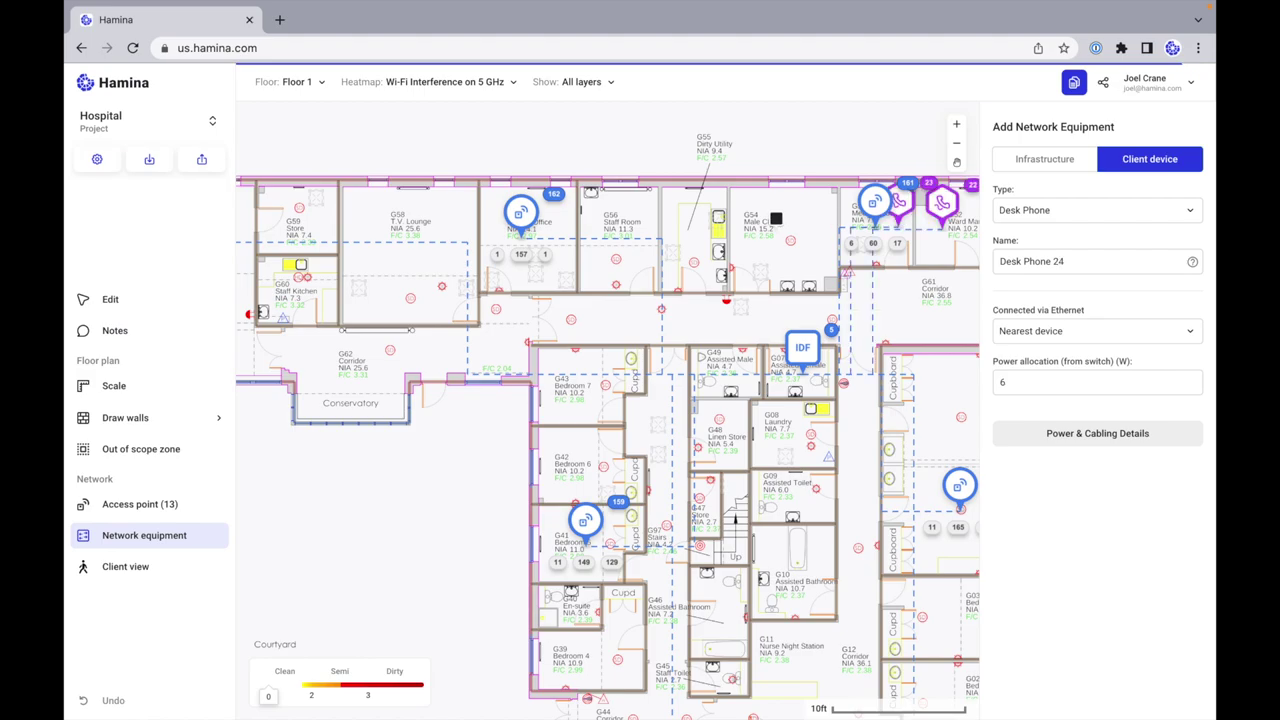
{"action": "left_click", "coordinate": [776, 221]}
{"action": "left_click", "coordinate": [693, 218]}
{"action": "left_click", "coordinate": [620, 215]}
{"action": "left_click", "coordinate": [546, 222]}
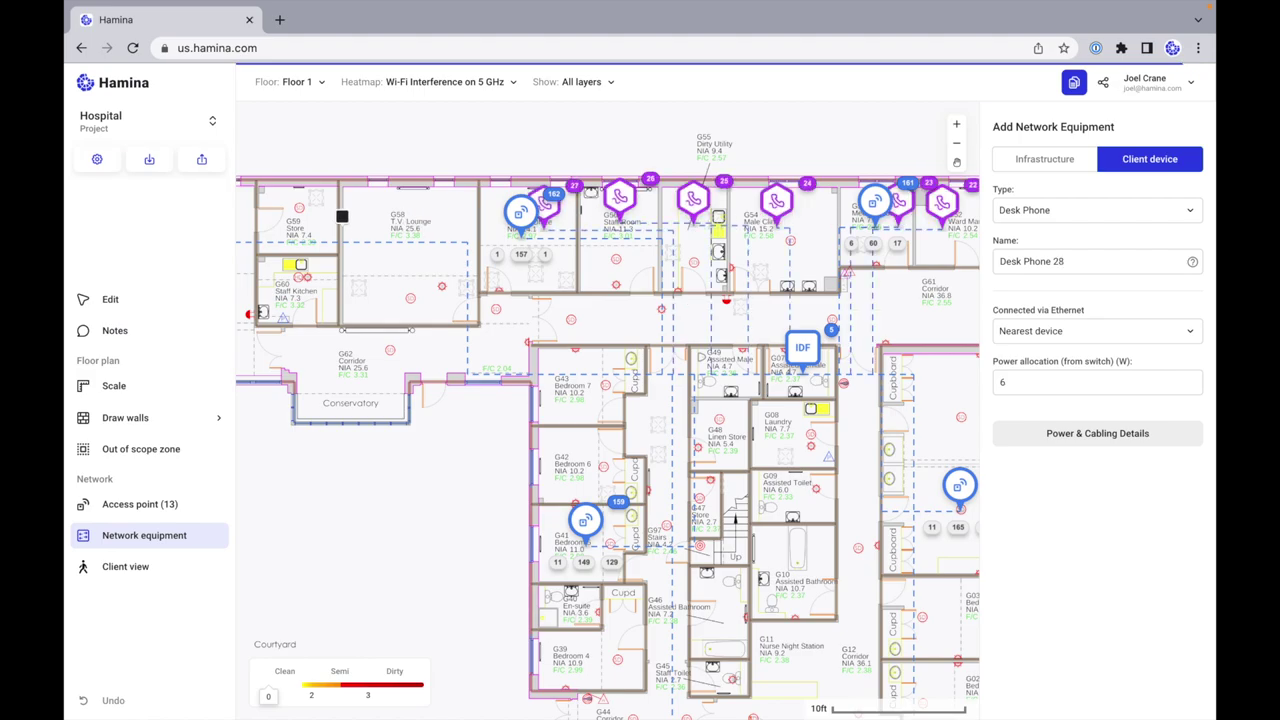
{"action": "left_click", "coordinate": [424, 226]}
{"action": "left_click", "coordinate": [300, 204]}
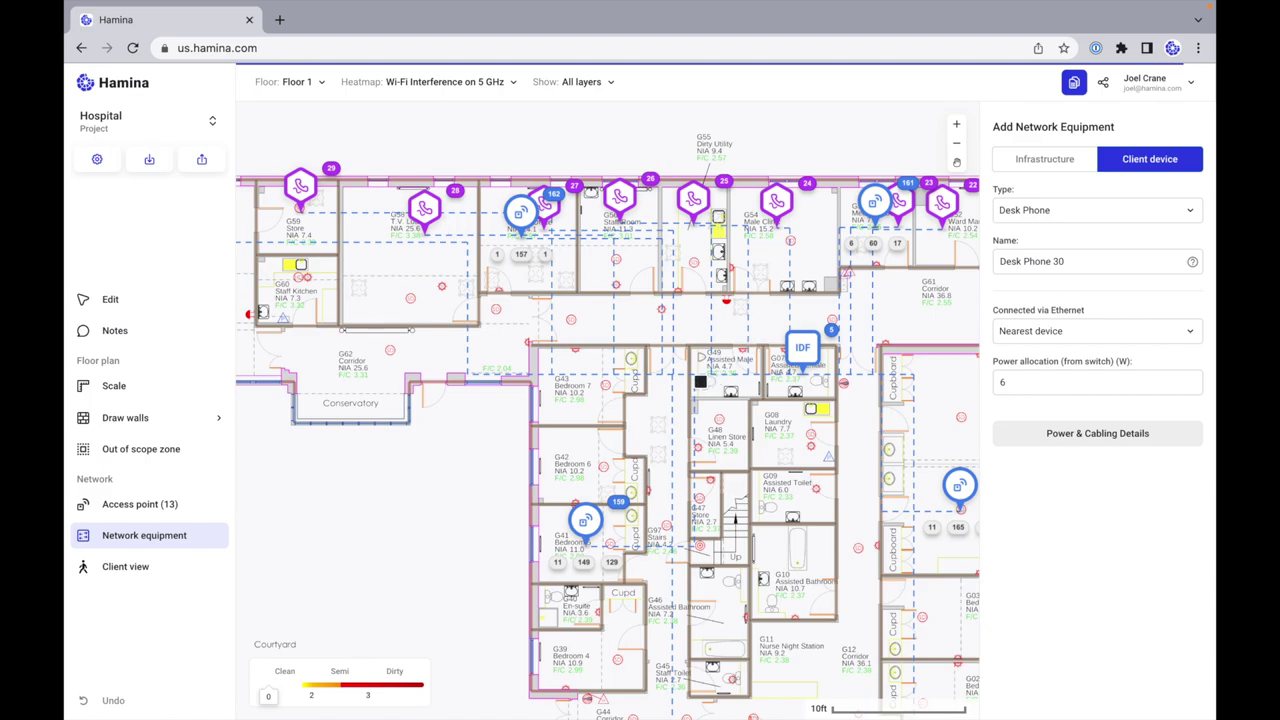
Step: Place desk phones in rooms G43, G42, G37, G17, G18, G36, G34, G29, G28 and G27
{"action": "left_click", "coordinate": [589, 398]}
{"action": "left_click", "coordinate": [580, 451]}
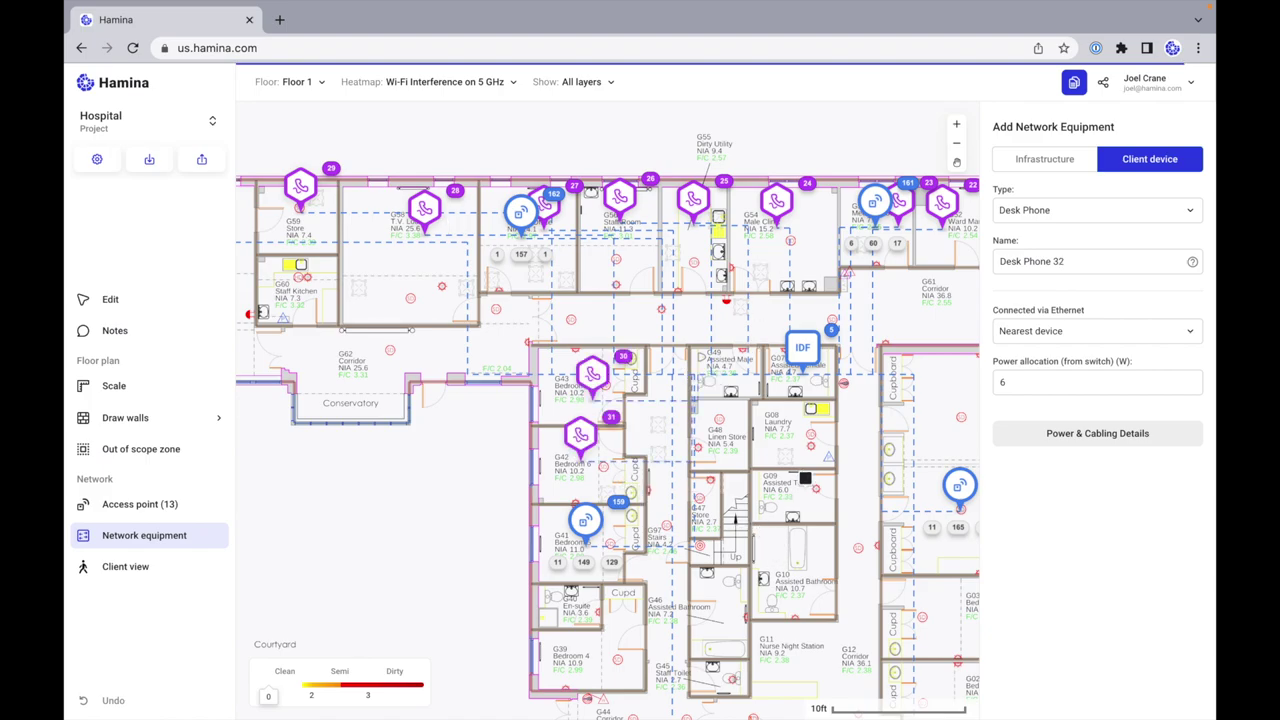
{"action": "scroll", "coordinate": [806, 478], "scroll_direction": "down", "scroll_amount": 5}
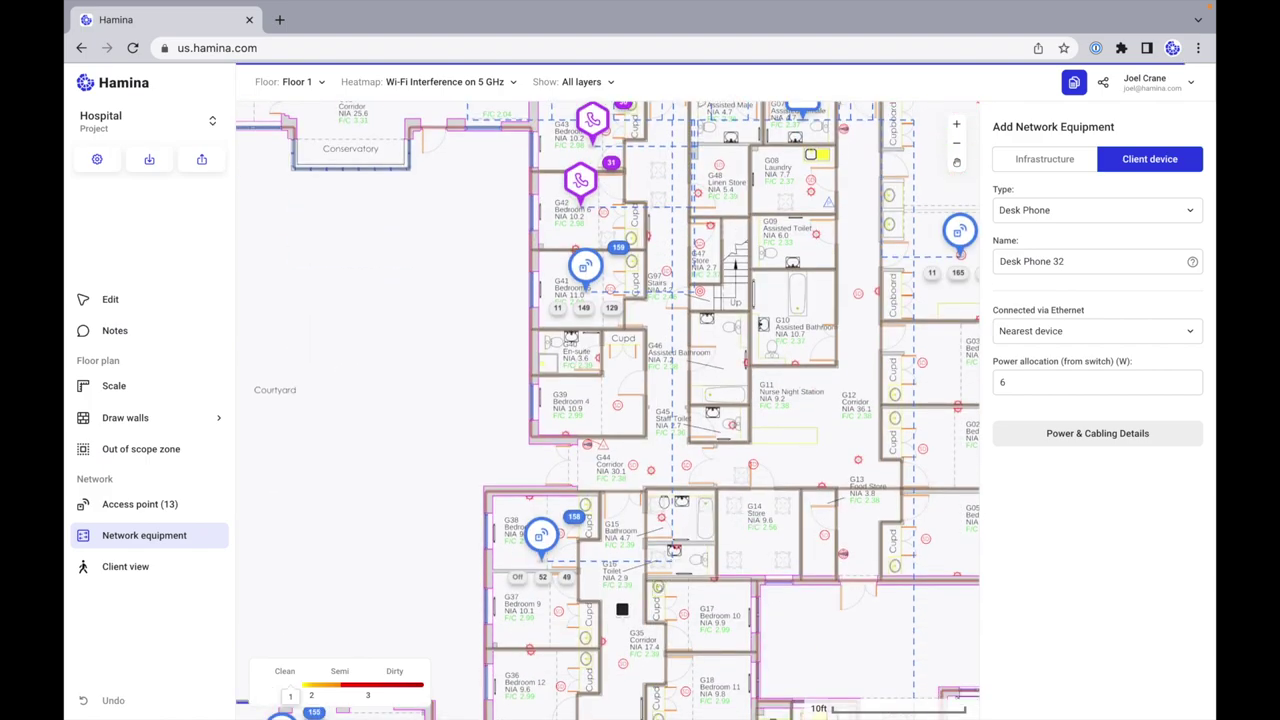
{"action": "left_click", "coordinate": [520, 603]}
{"action": "left_click", "coordinate": [694, 604]}
{"action": "scroll", "coordinate": [706, 600], "scroll_direction": "down", "scroll_amount": 5}
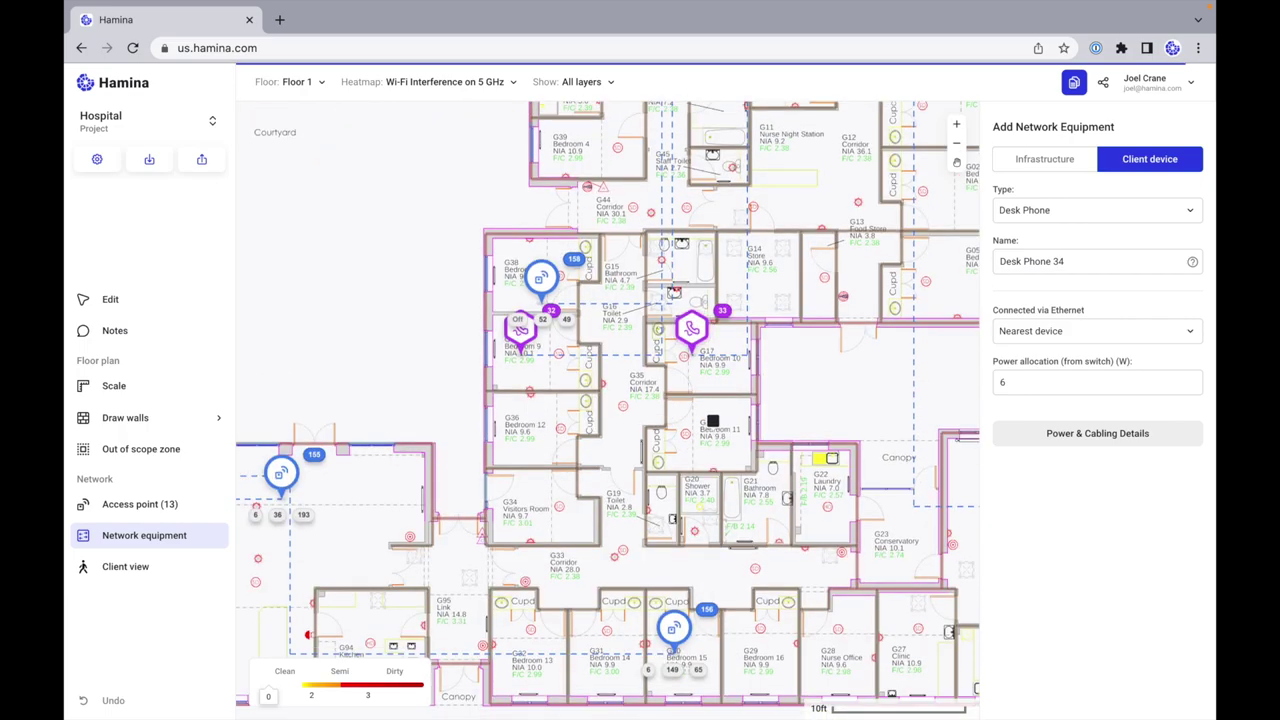
{"action": "left_click", "coordinate": [711, 420]}
{"action": "left_click", "coordinate": [551, 417]}
{"action": "left_click", "coordinate": [535, 499]}
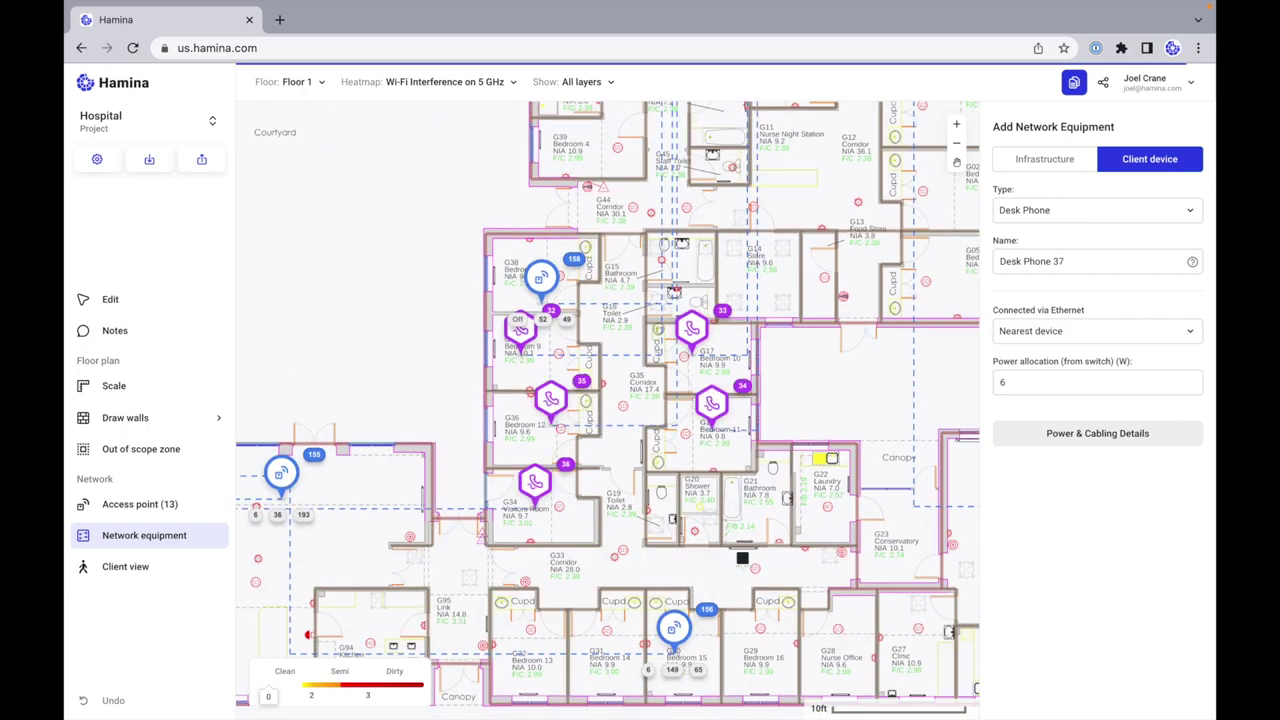
{"action": "left_click", "coordinate": [764, 648]}
{"action": "left_click", "coordinate": [820, 648]}
{"action": "left_click", "coordinate": [914, 652]}
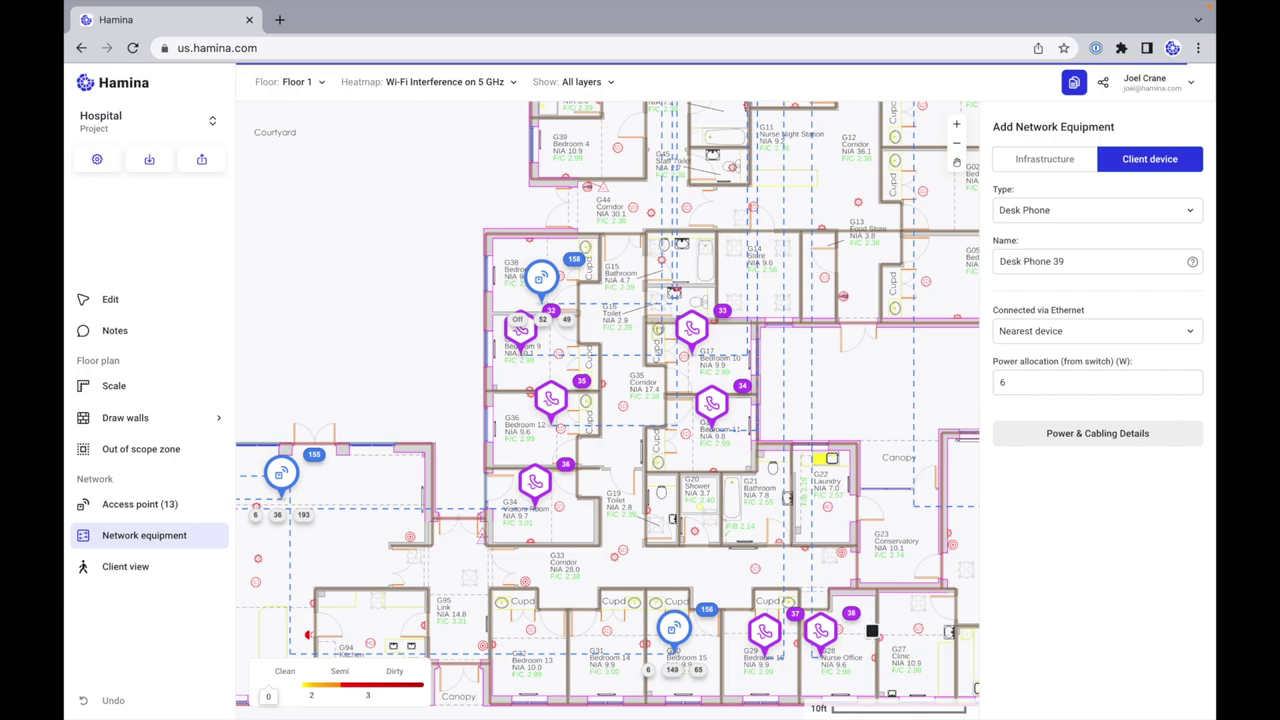
{"action": "scroll", "coordinate": [851, 602], "scroll_direction": "down", "scroll_amount": 5}
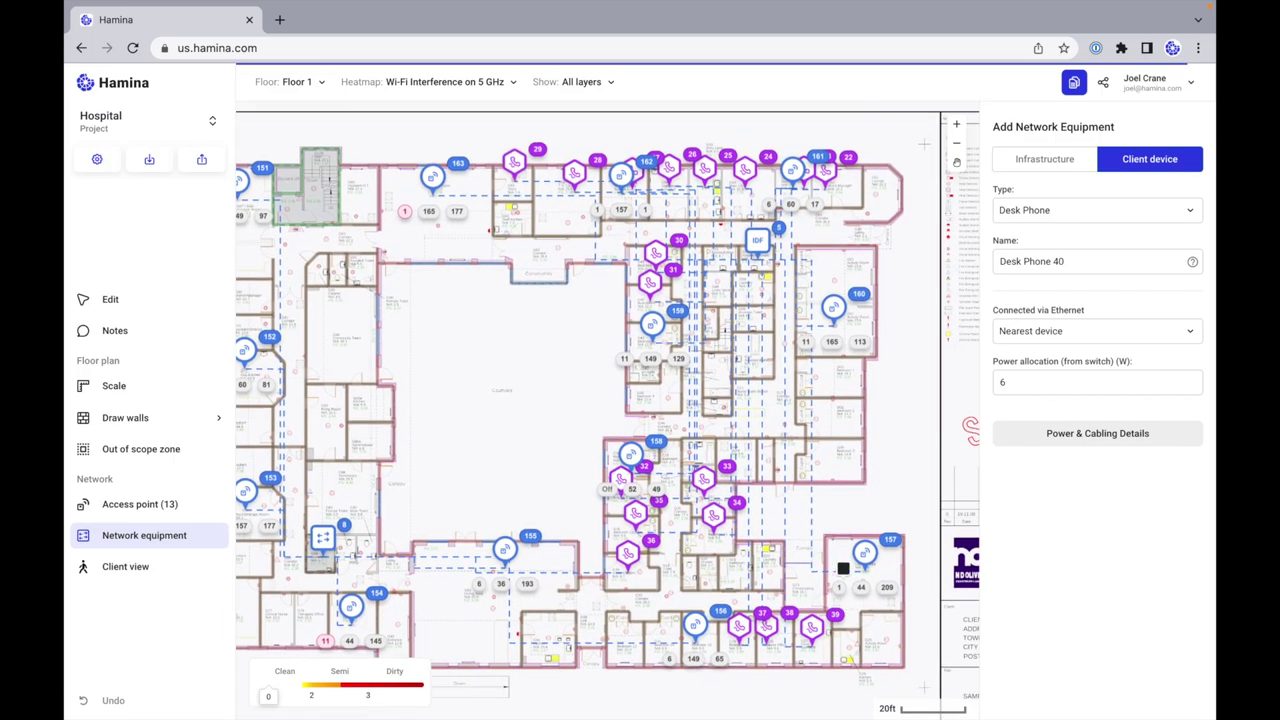
Step: Place card readers 8–11 in the upper-right, lower-right, lower-left and upper-left areas
{"action": "left_click", "coordinate": [1166, 209]}
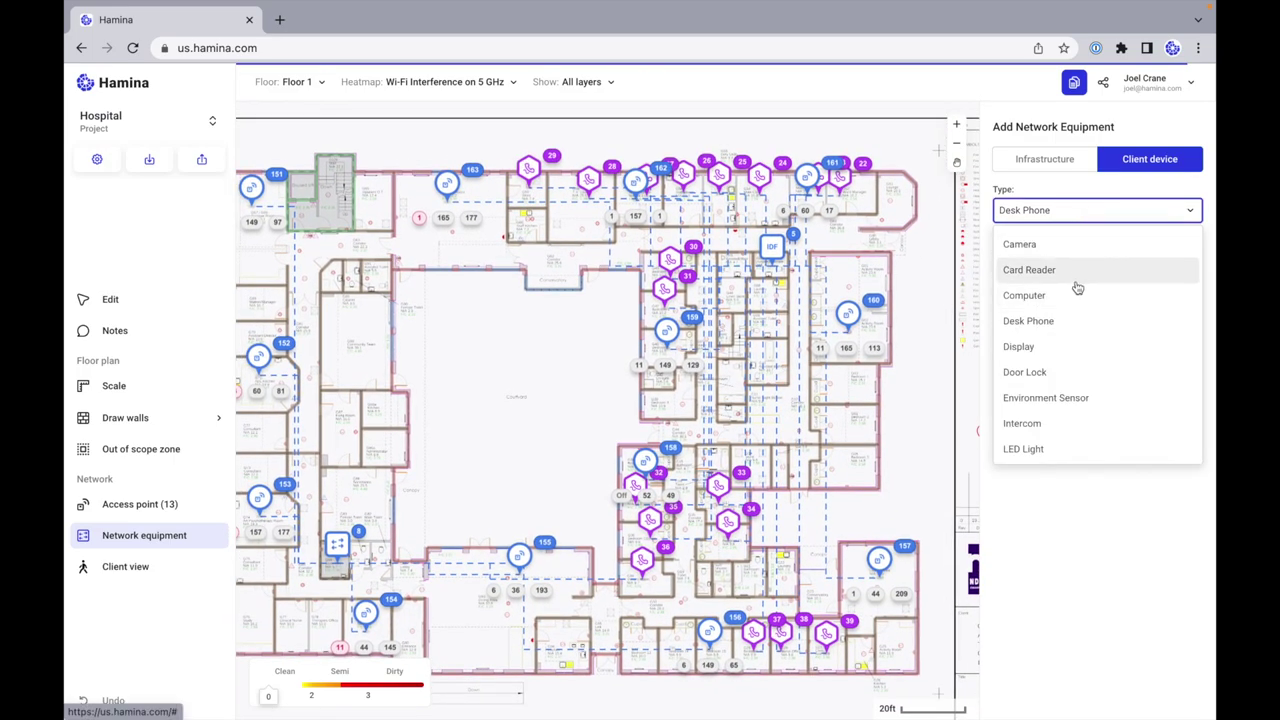
{"action": "key", "text": "Return"}
{"action": "left_click", "coordinate": [888, 236]}
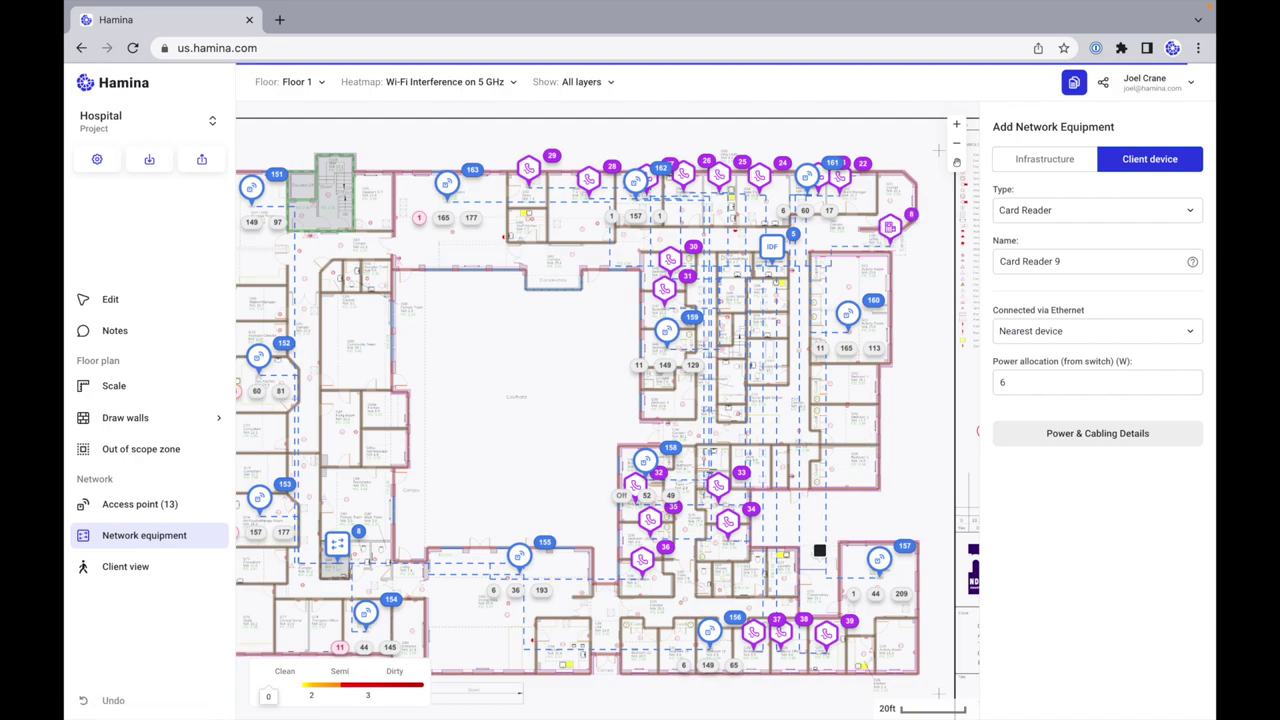
{"action": "left_click", "coordinate": [818, 549]}
{"action": "left_click", "coordinate": [386, 577]}
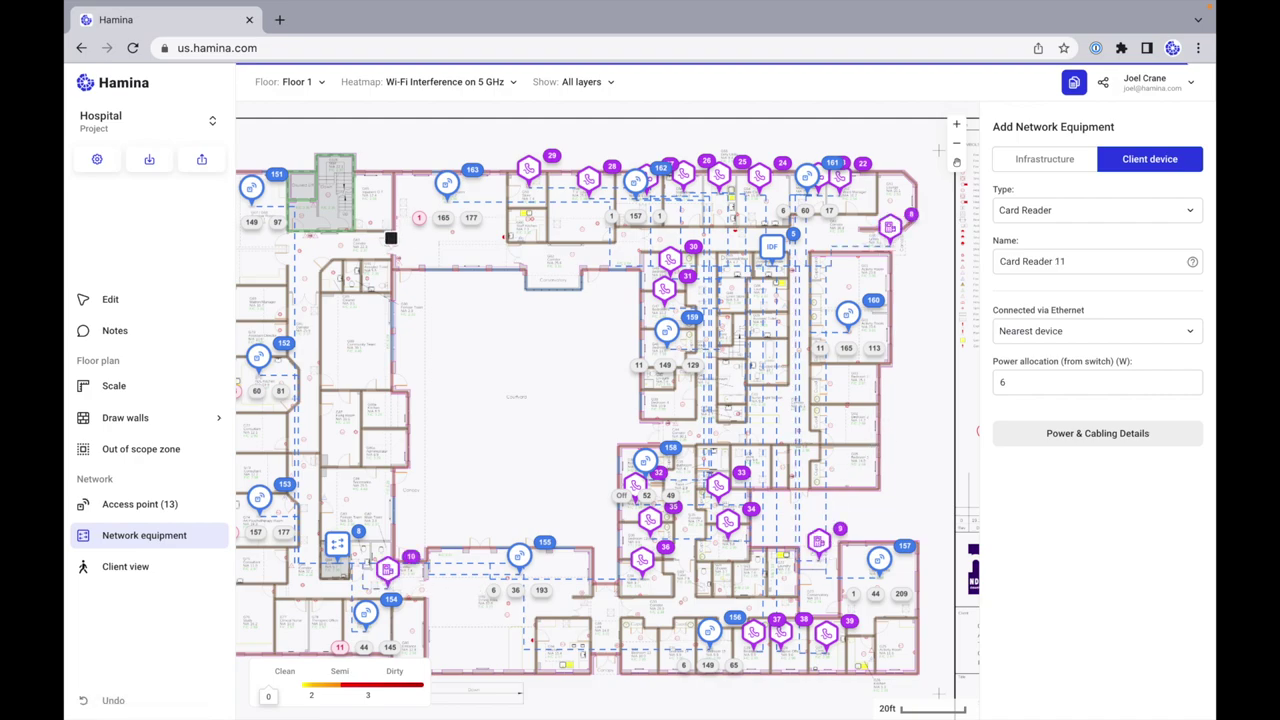
{"action": "left_click", "coordinate": [390, 237]}
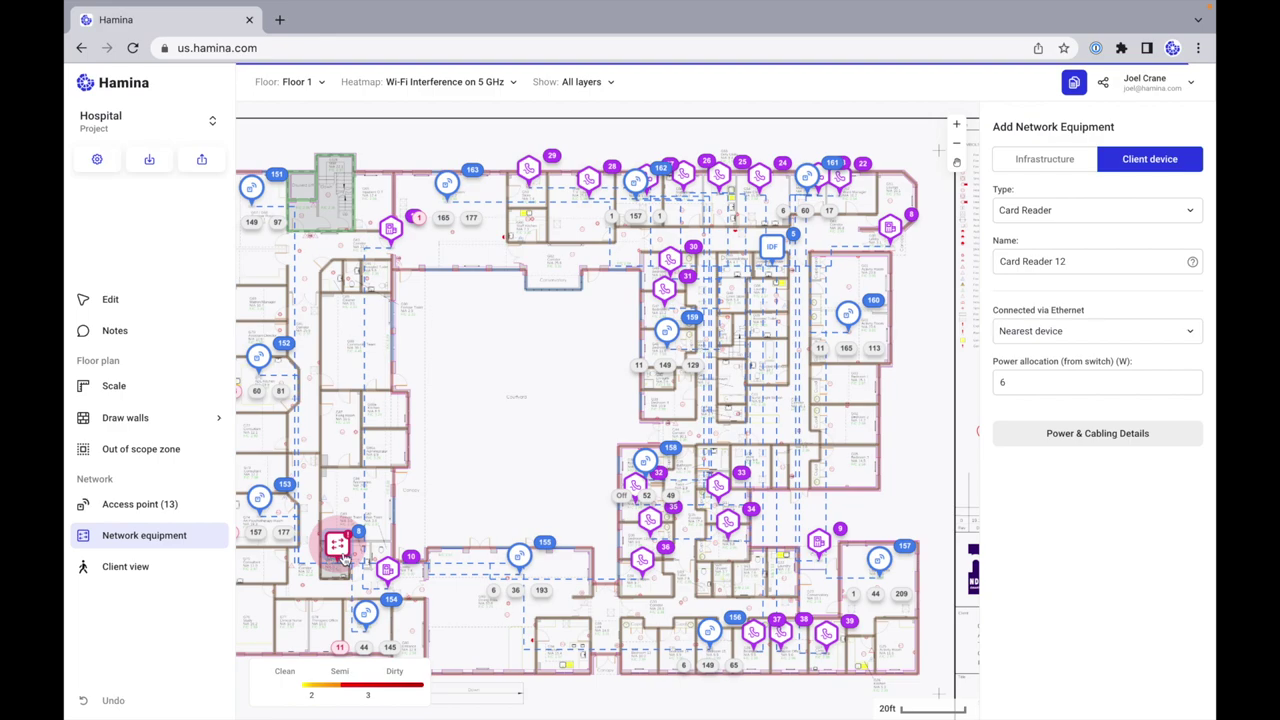
Step: Connect Card Reader 11 over Ethernet to IDF 5, then view Switch 8's details
{"action": "left_click", "coordinate": [391, 231]}
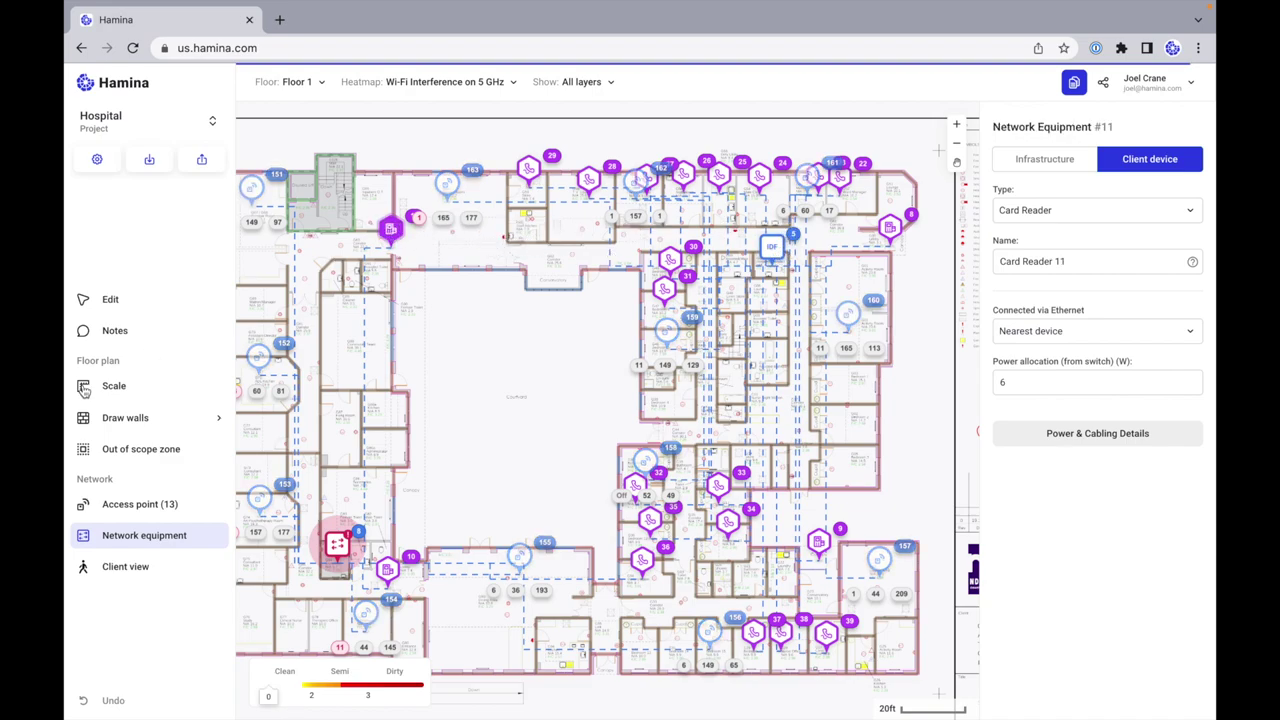
{"action": "left_click", "coordinate": [110, 300]}
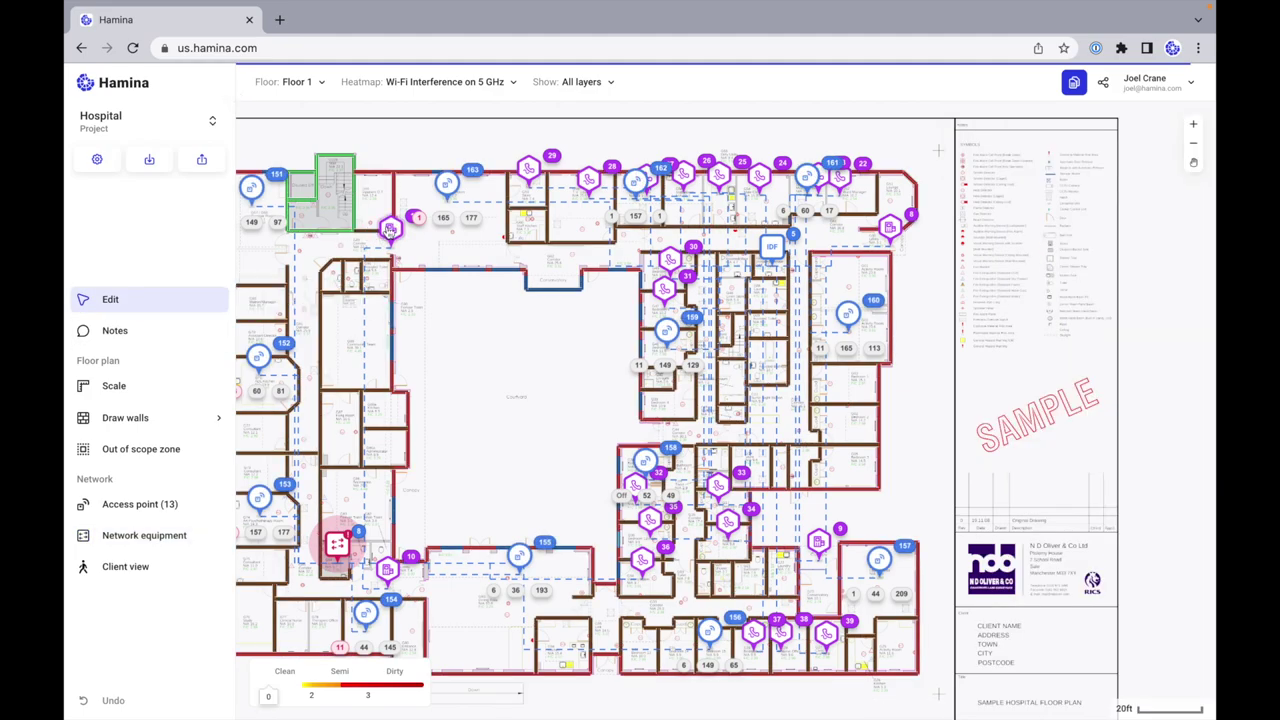
{"action": "left_click", "coordinate": [390, 230]}
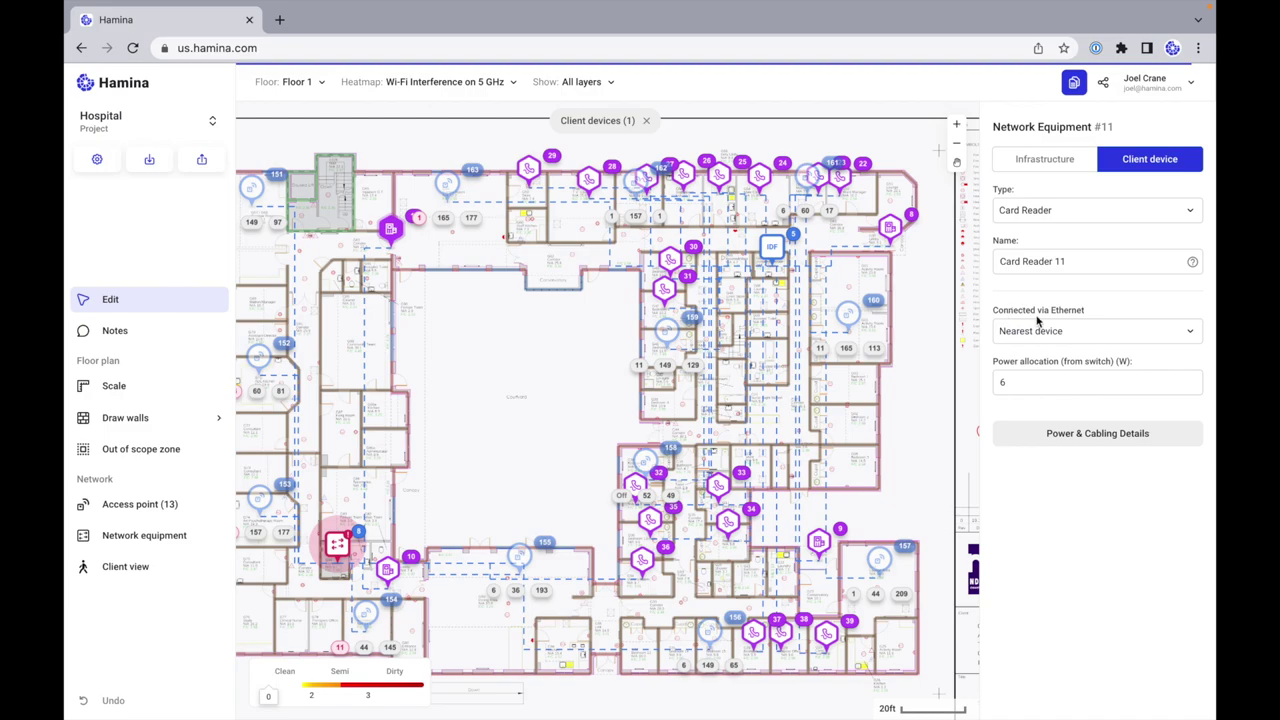
{"action": "left_click", "coordinate": [1062, 333]}
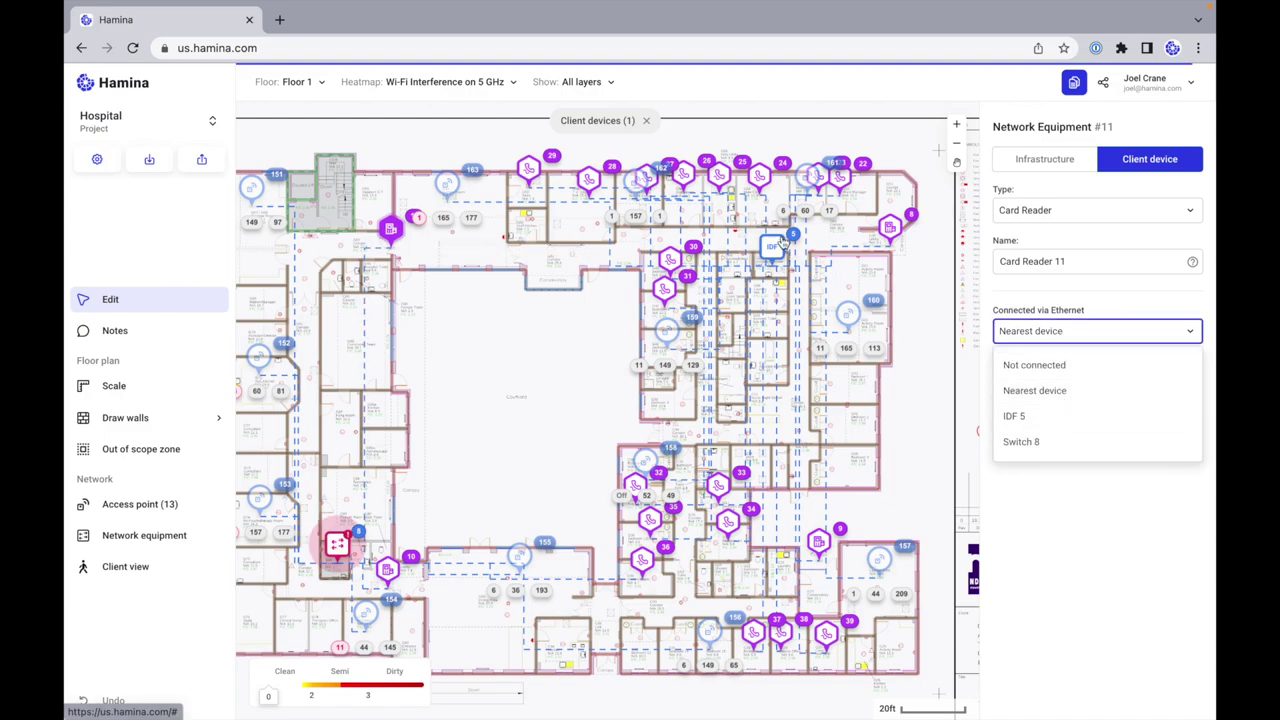
{"action": "left_click", "coordinate": [1027, 419]}
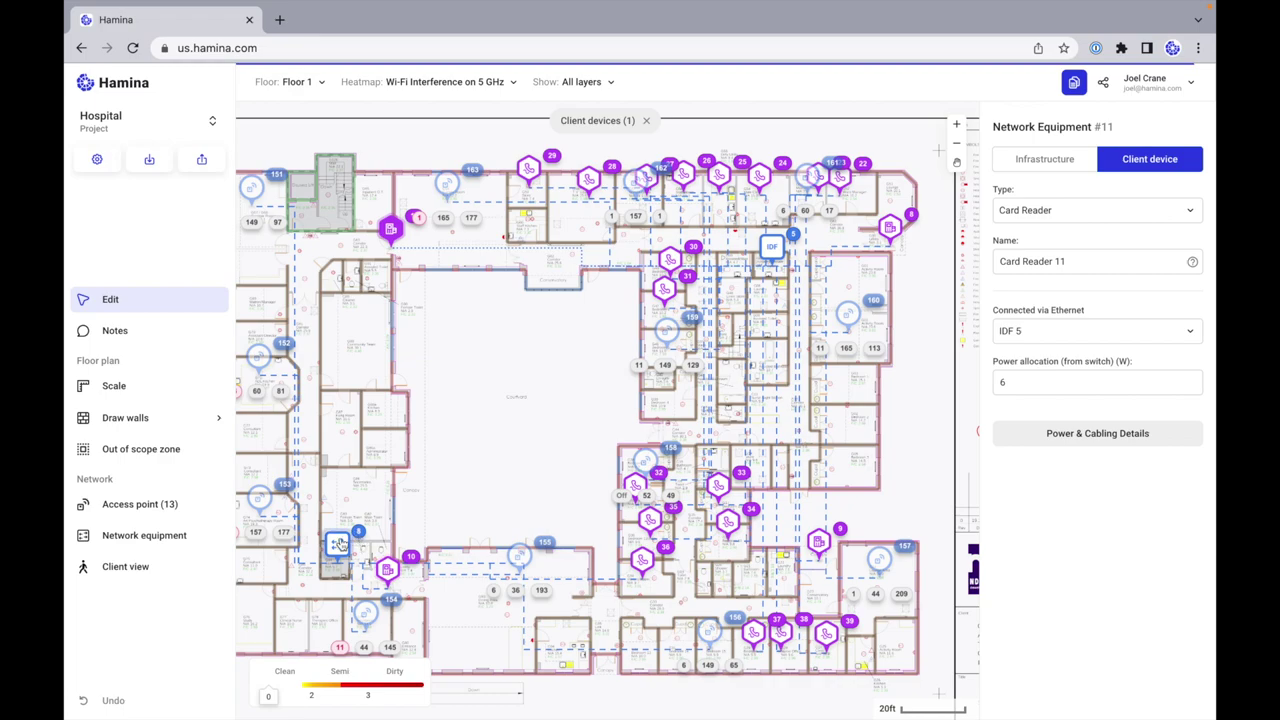
{"action": "left_click", "coordinate": [1052, 430]}
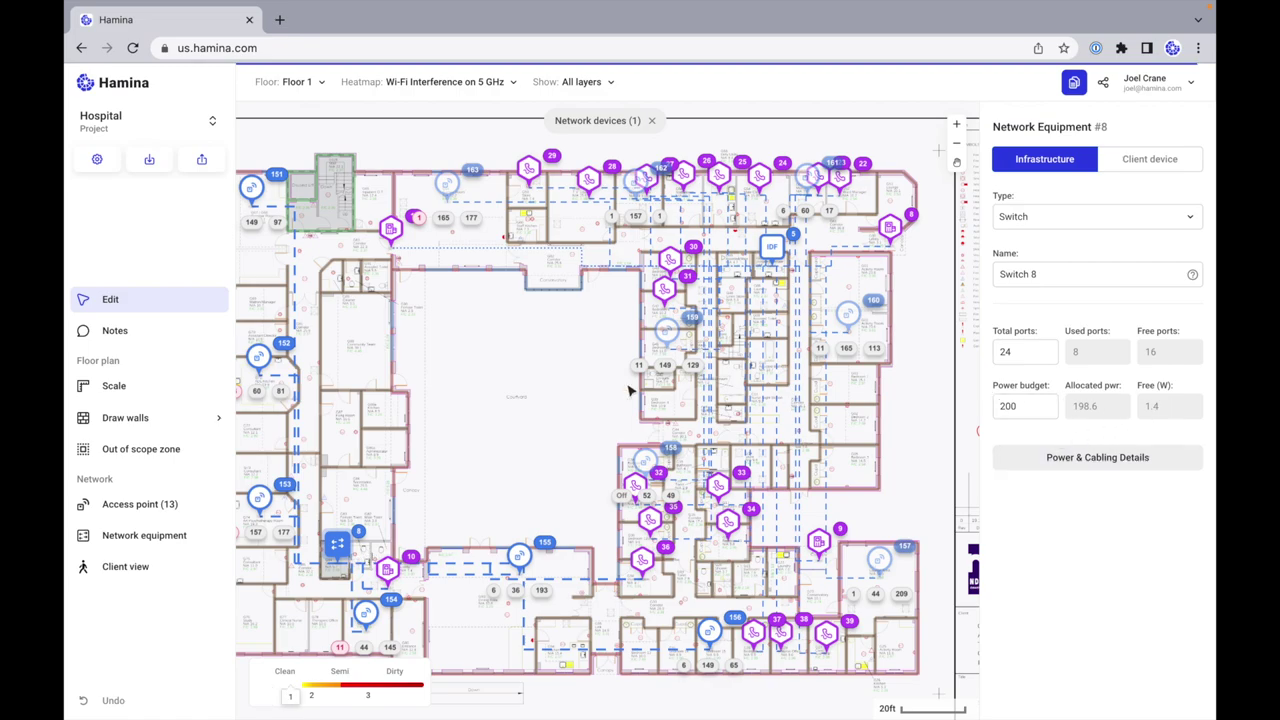
{"action": "scroll", "coordinate": [623, 405], "scroll_direction": "up", "scroll_amount": 2}
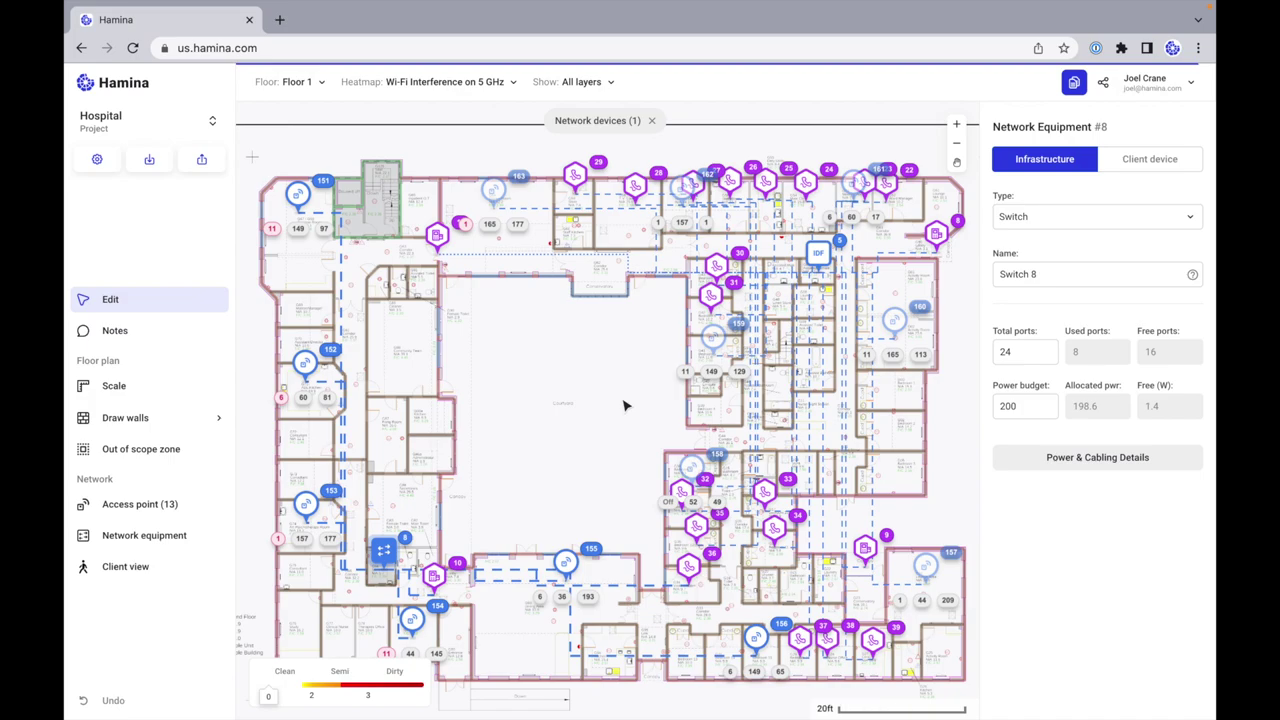
{"action": "scroll", "coordinate": [623, 405], "scroll_direction": "down", "scroll_amount": 1}
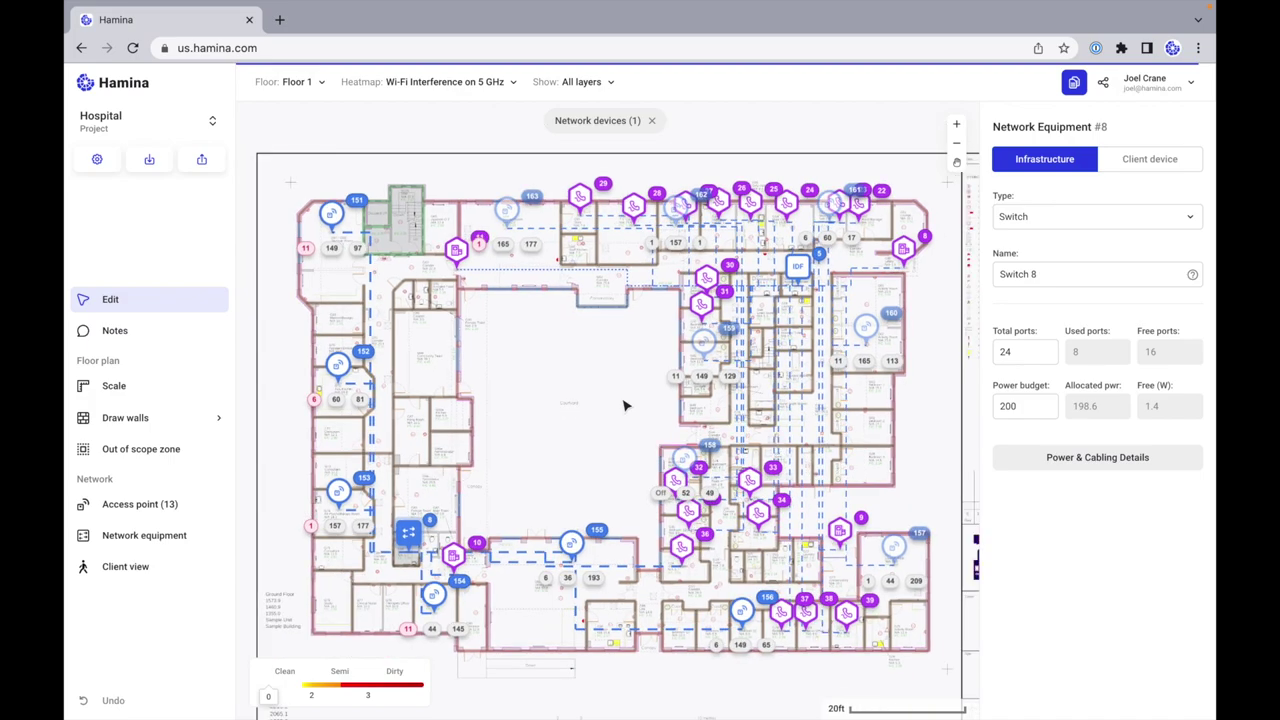
{"action": "left_click", "coordinate": [1065, 466]}
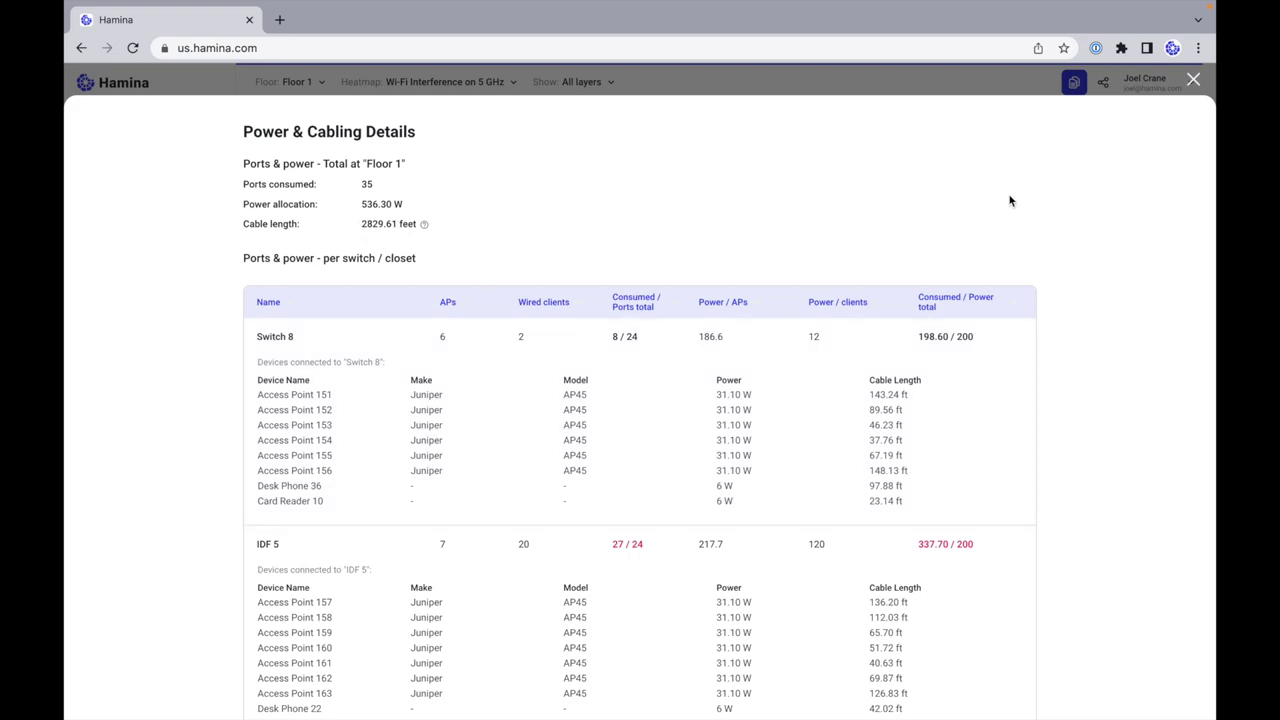
{"action": "left_click", "coordinate": [1194, 81]}
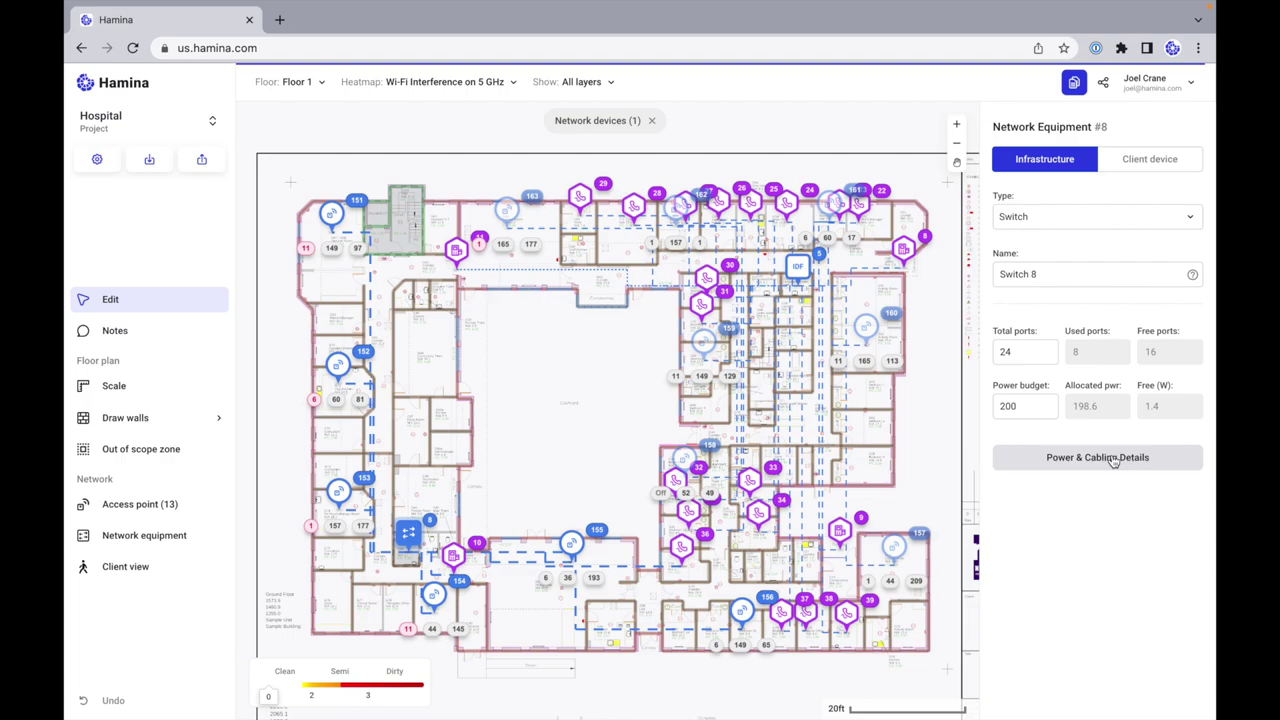
Step: Hide the PoE Clients, Cables, switch Numbers, AP Channels and Numbers, Walls and Out of Scope Zones layers
{"action": "left_click", "coordinate": [535, 370]}
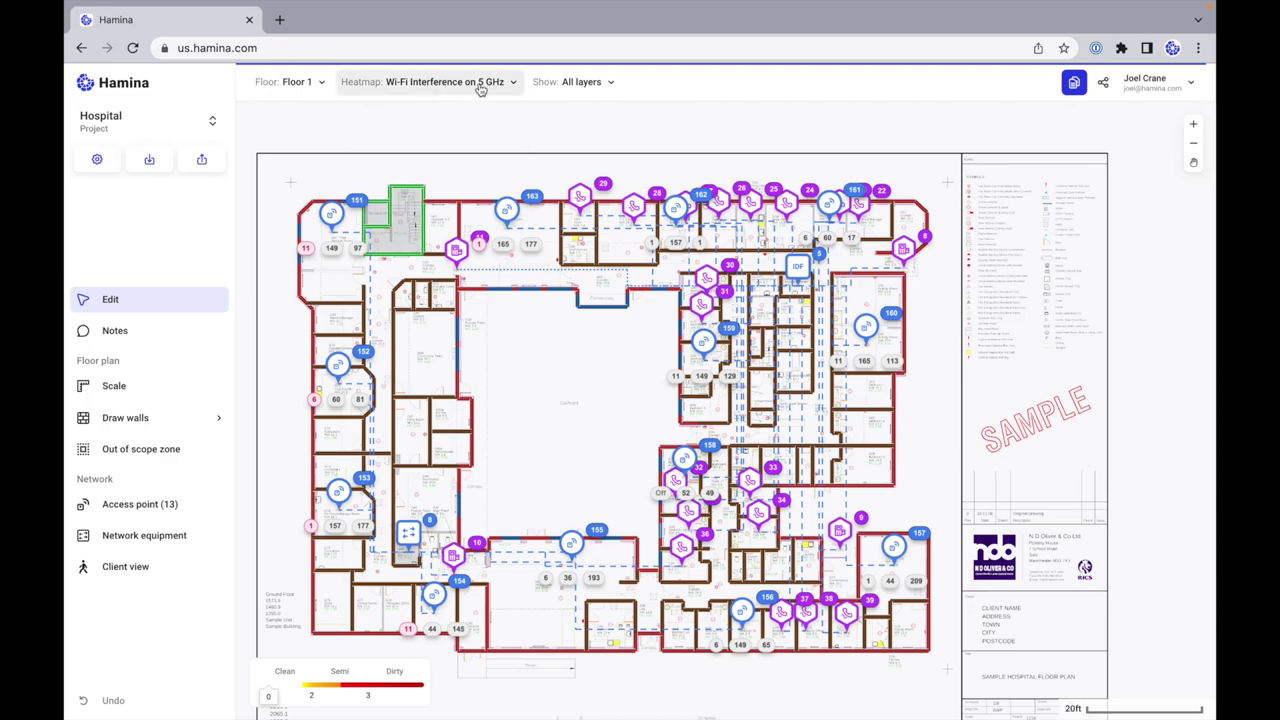
{"action": "left_click", "coordinate": [570, 85]}
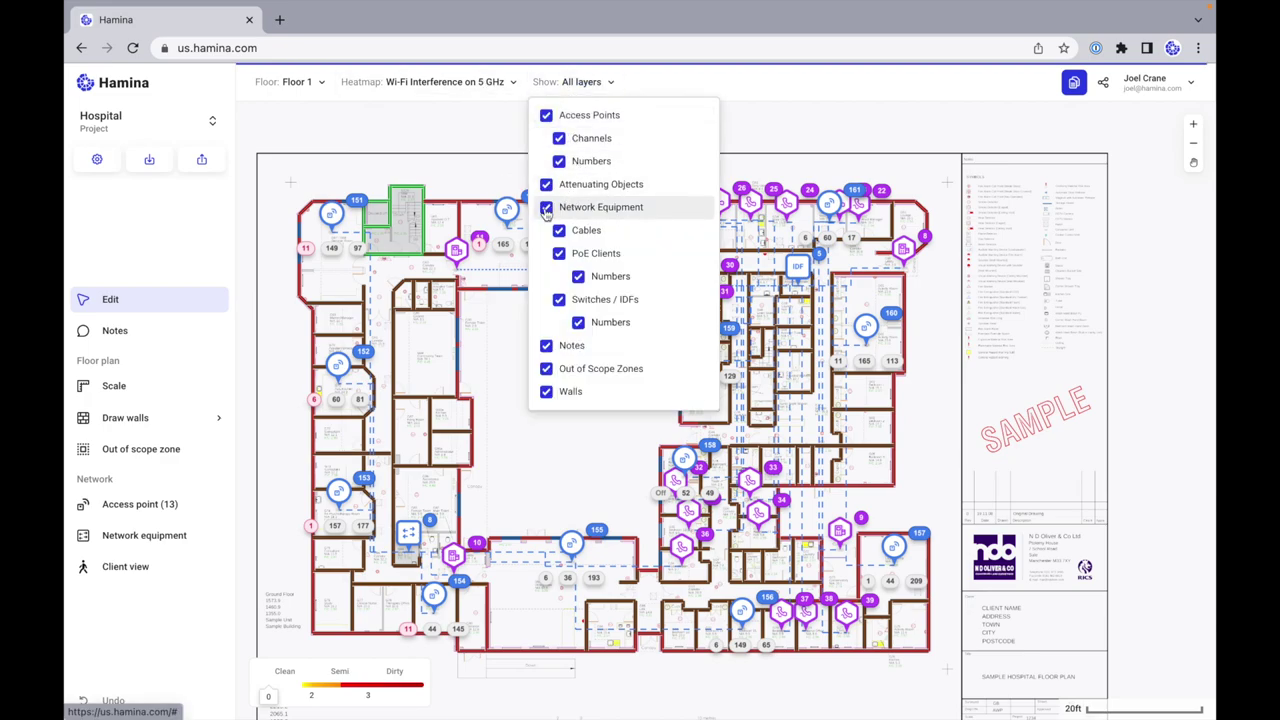
{"action": "left_click", "coordinate": [559, 254]}
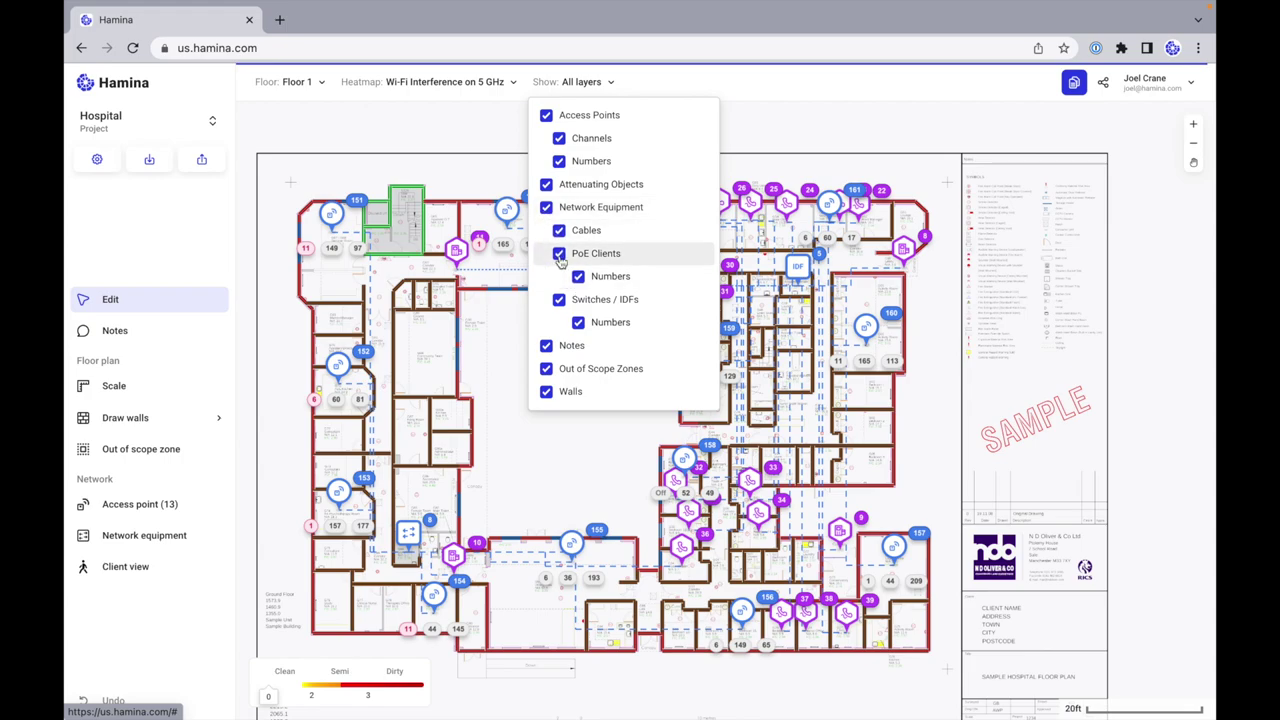
{"action": "left_click", "coordinate": [559, 230]}
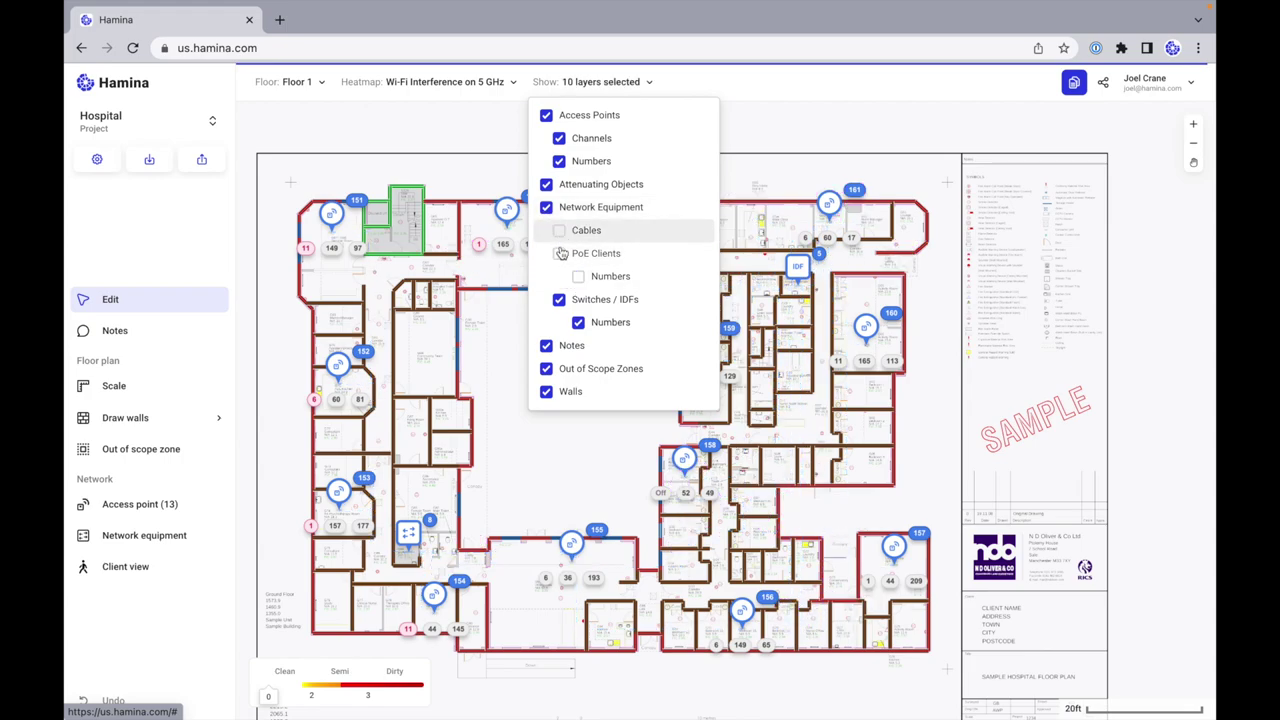
{"action": "left_click", "coordinate": [579, 323]}
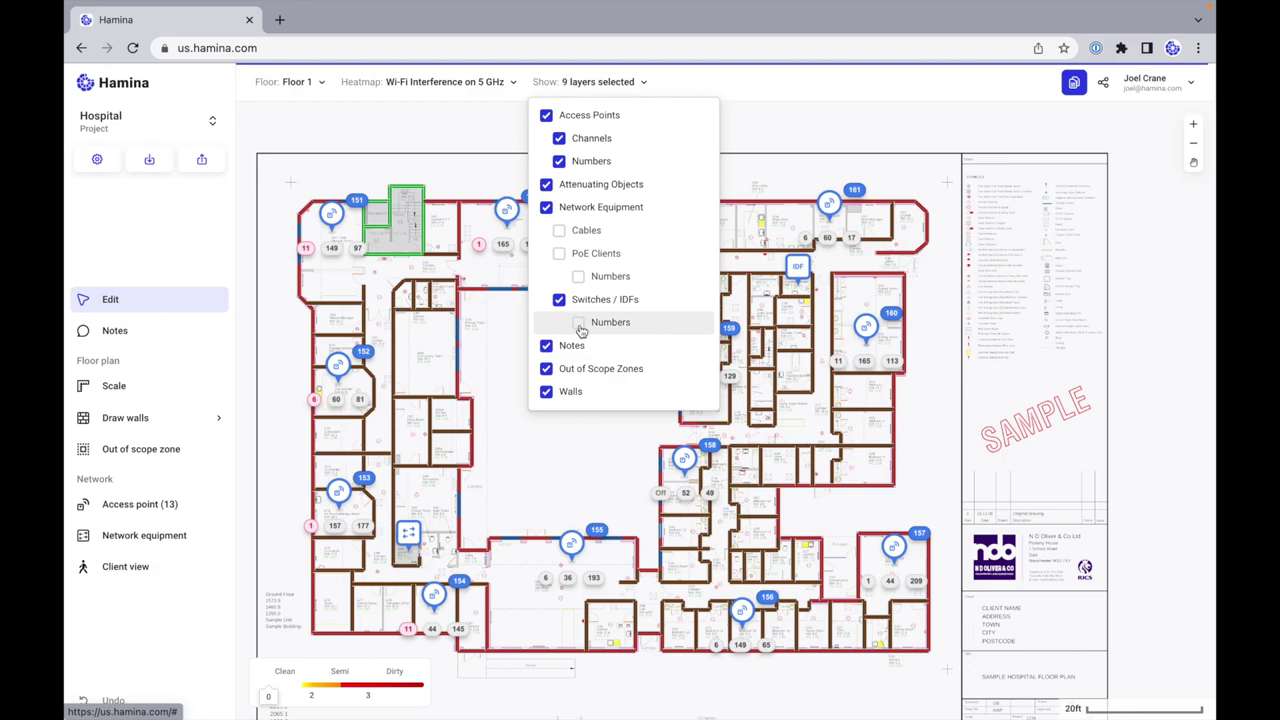
{"action": "left_click", "coordinate": [561, 162]}
{"action": "left_click", "coordinate": [549, 396]}
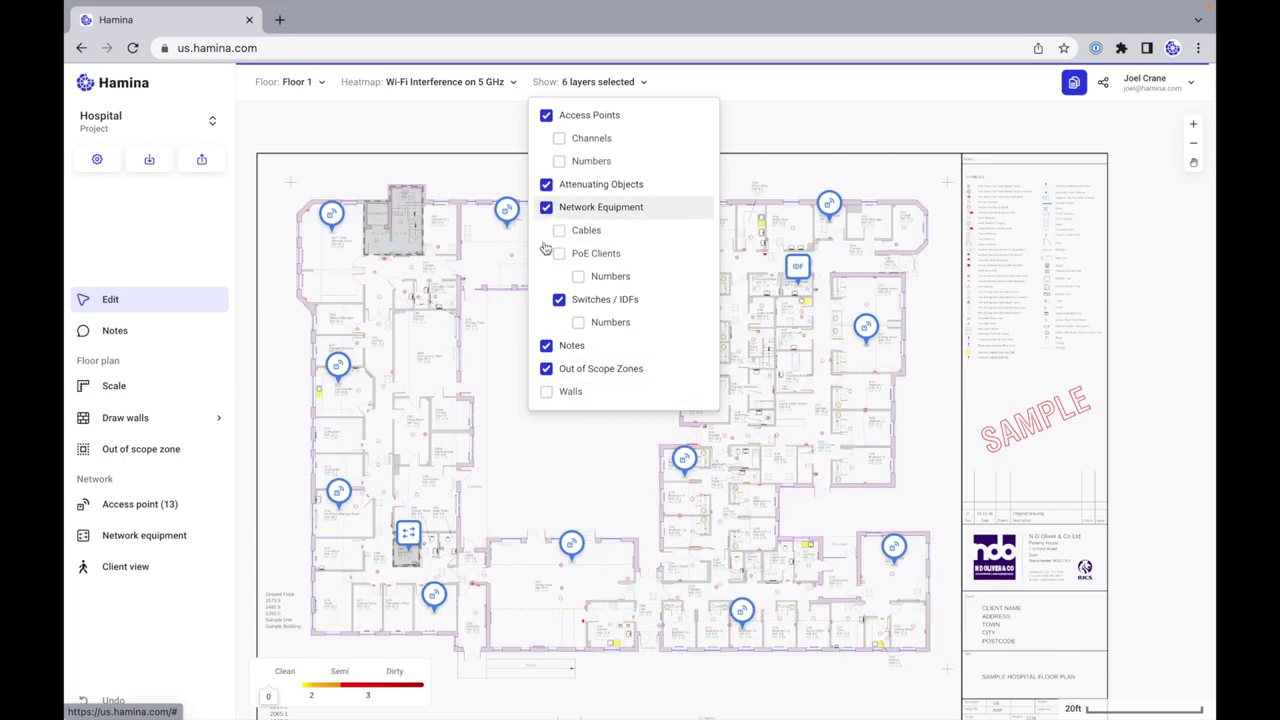
{"action": "left_click", "coordinate": [546, 369]}
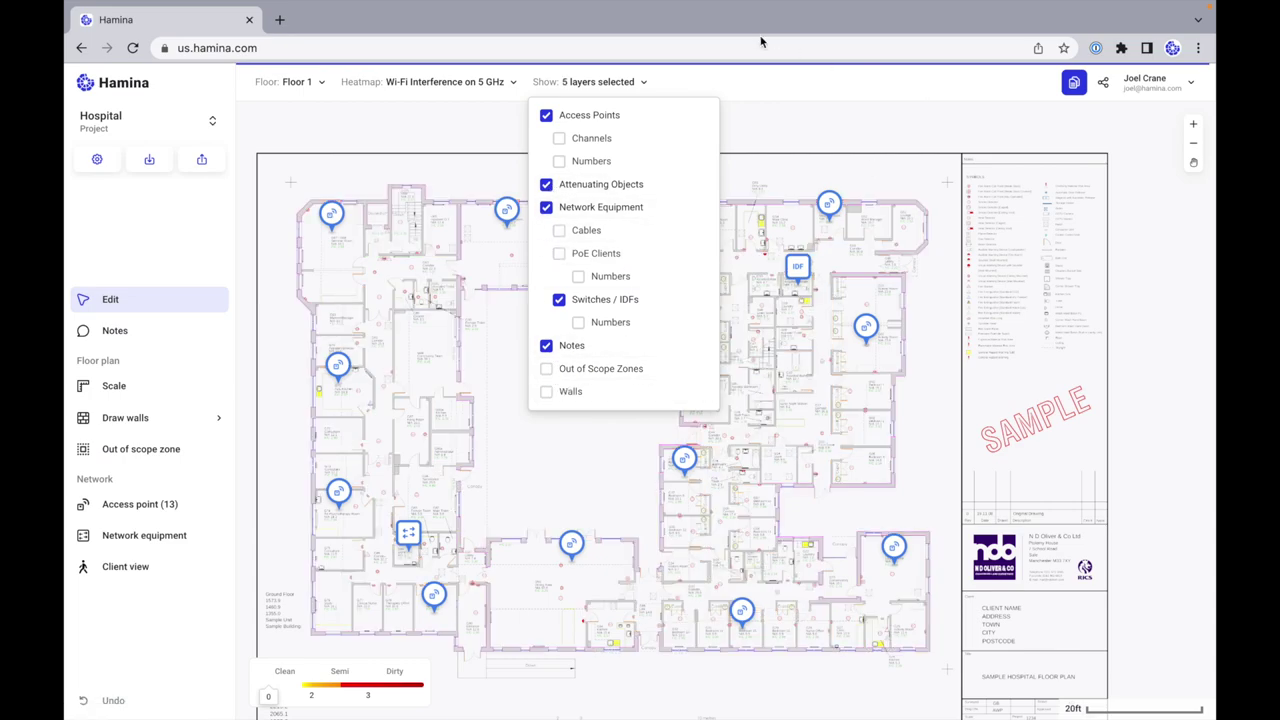
{"action": "left_click", "coordinate": [568, 82]}
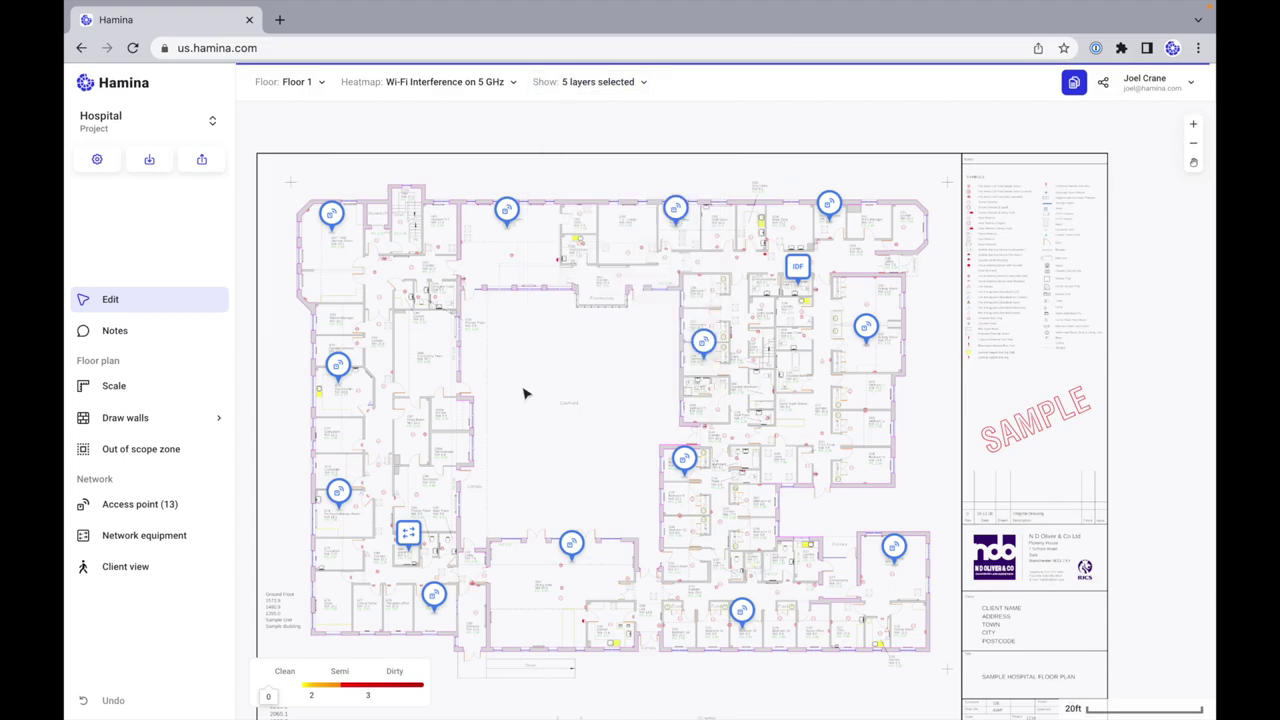
{"action": "scroll", "coordinate": [490, 400], "scroll_direction": "down", "scroll_amount": 2}
Step: Switch to the Client view and open the Client device type list
{"action": "scroll", "coordinate": [588, 353], "scroll_direction": "up", "scroll_amount": 1}
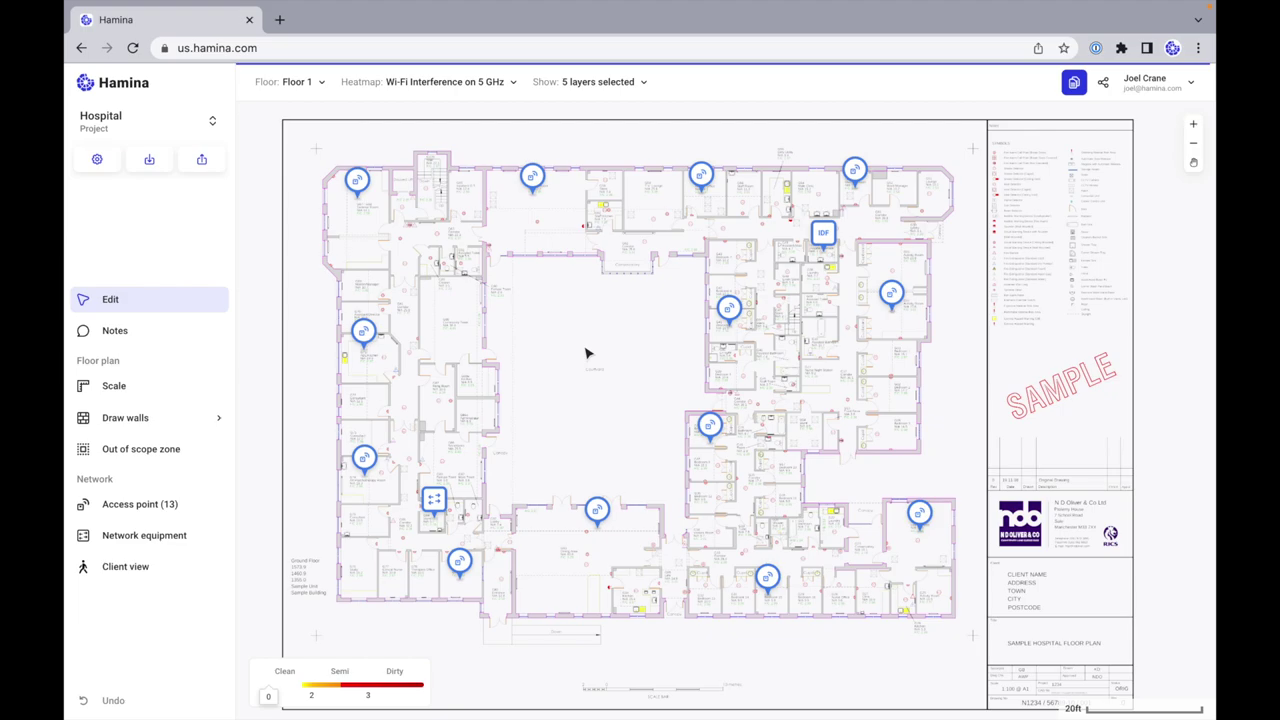
{"action": "left_click", "coordinate": [193, 575]}
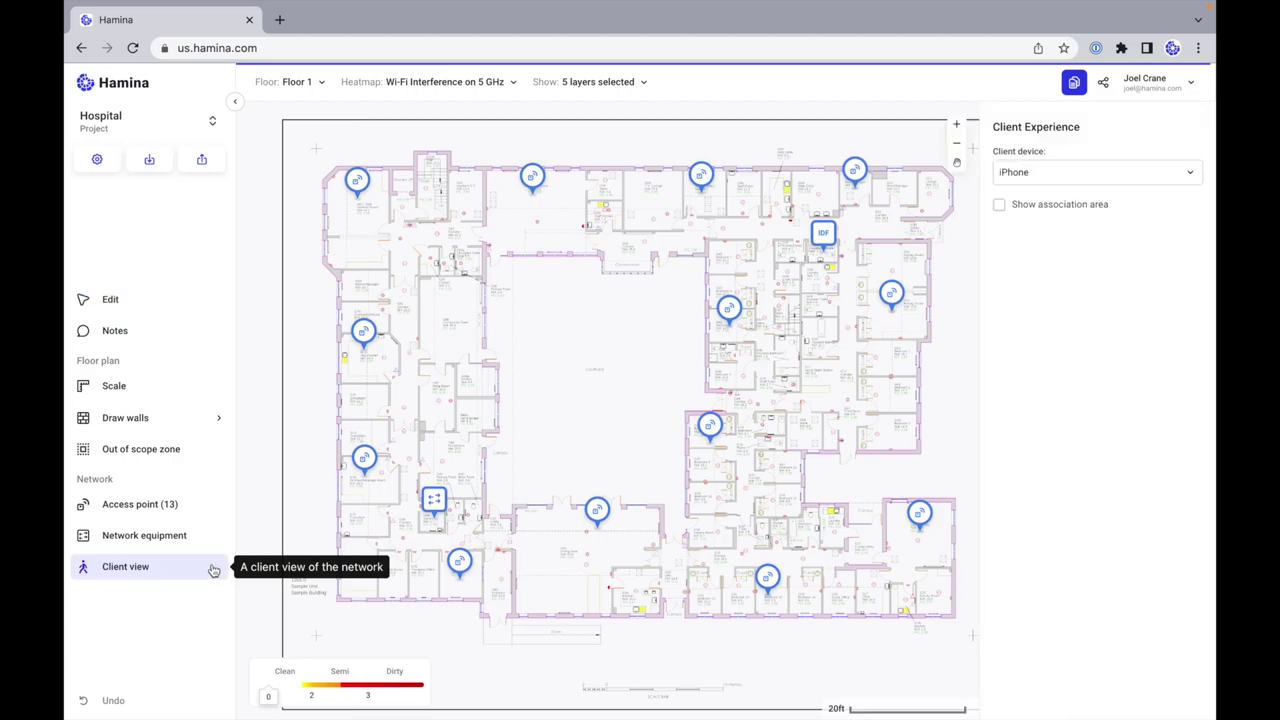
{"action": "left_click", "coordinate": [1090, 180]}
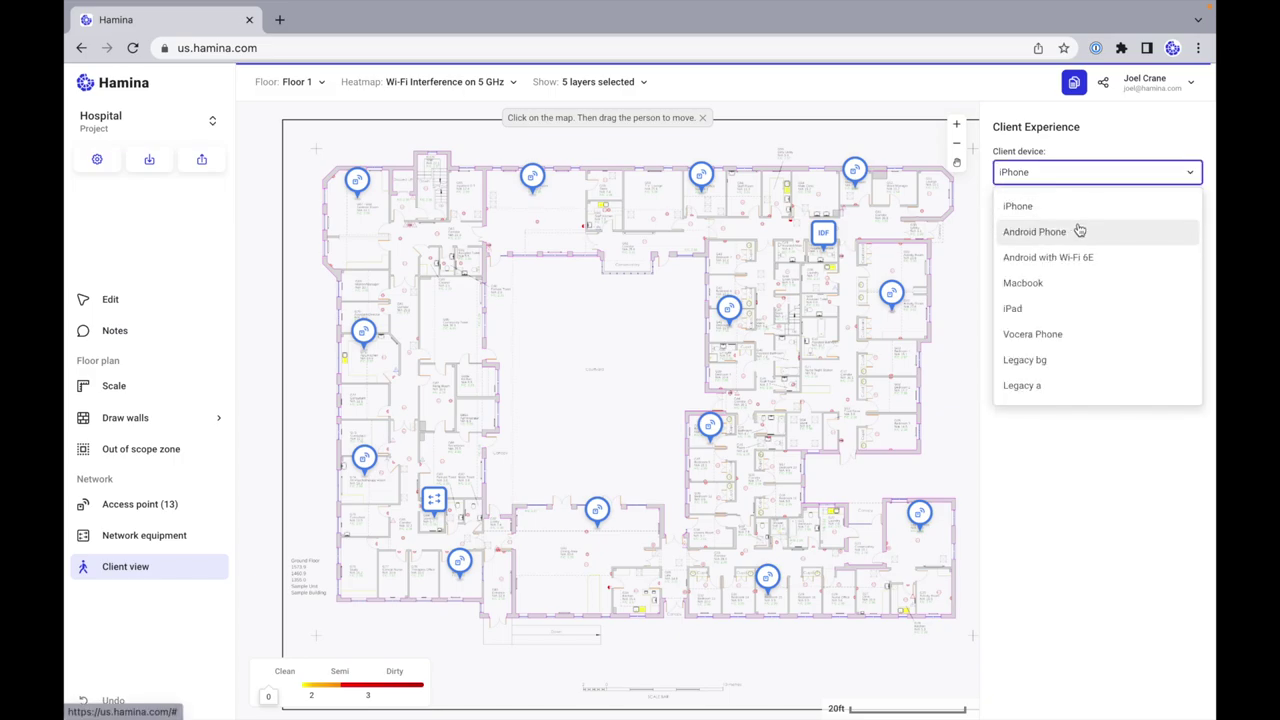
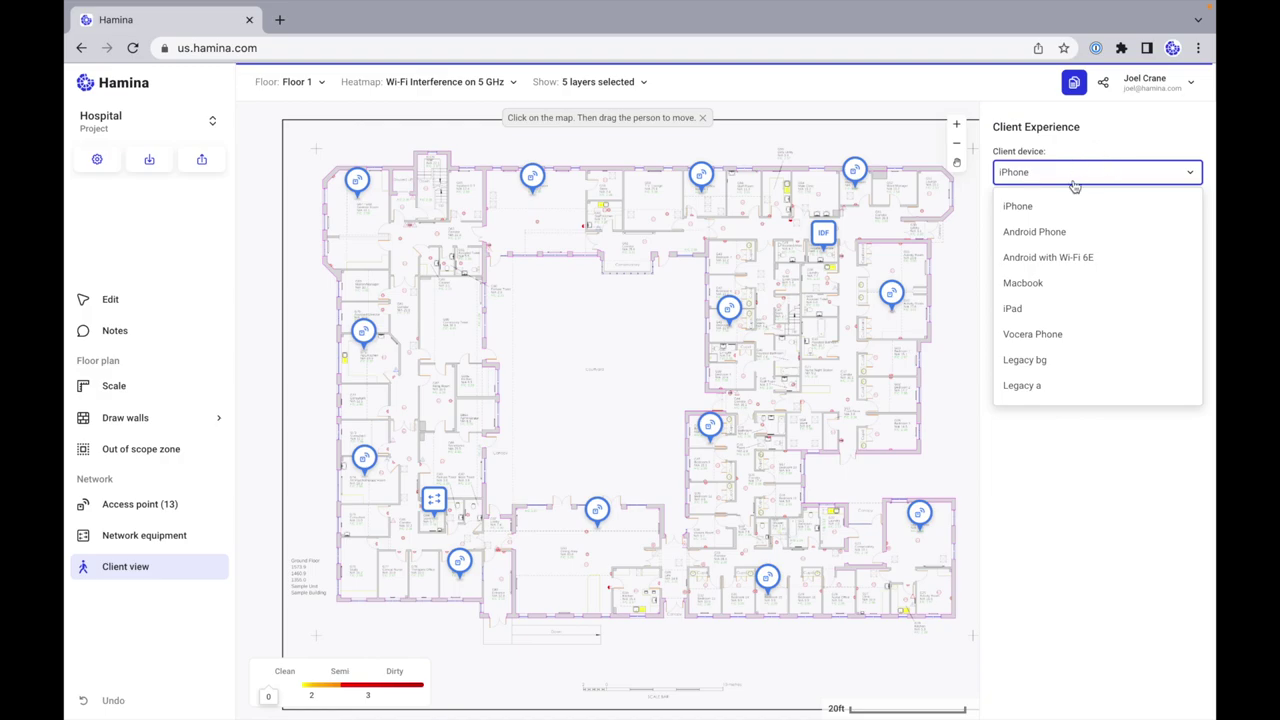
Step: Simulate an Android Phone client near the north rooms, showing -51 dBm and 574 Mbps
{"action": "left_click", "coordinate": [1025, 207]}
{"action": "left_click", "coordinate": [1050, 176]}
{"action": "left_click", "coordinate": [1079, 236]}
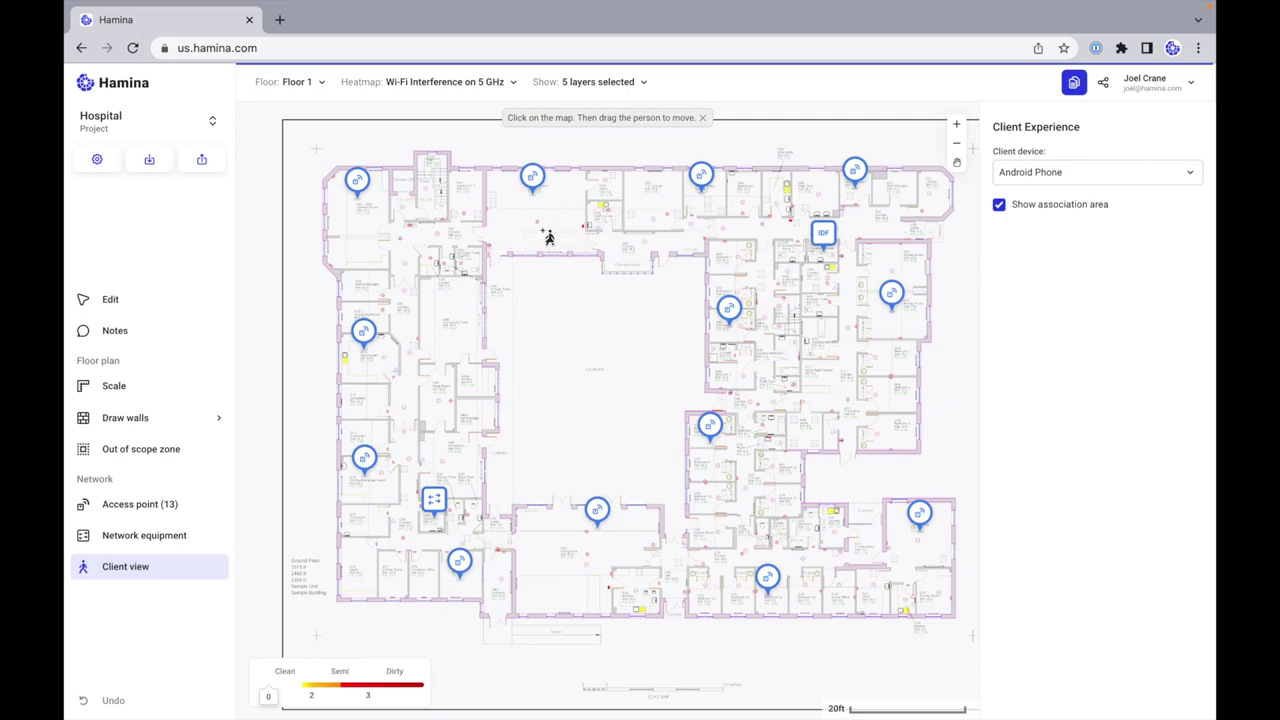
{"action": "left_click", "coordinate": [551, 241]}
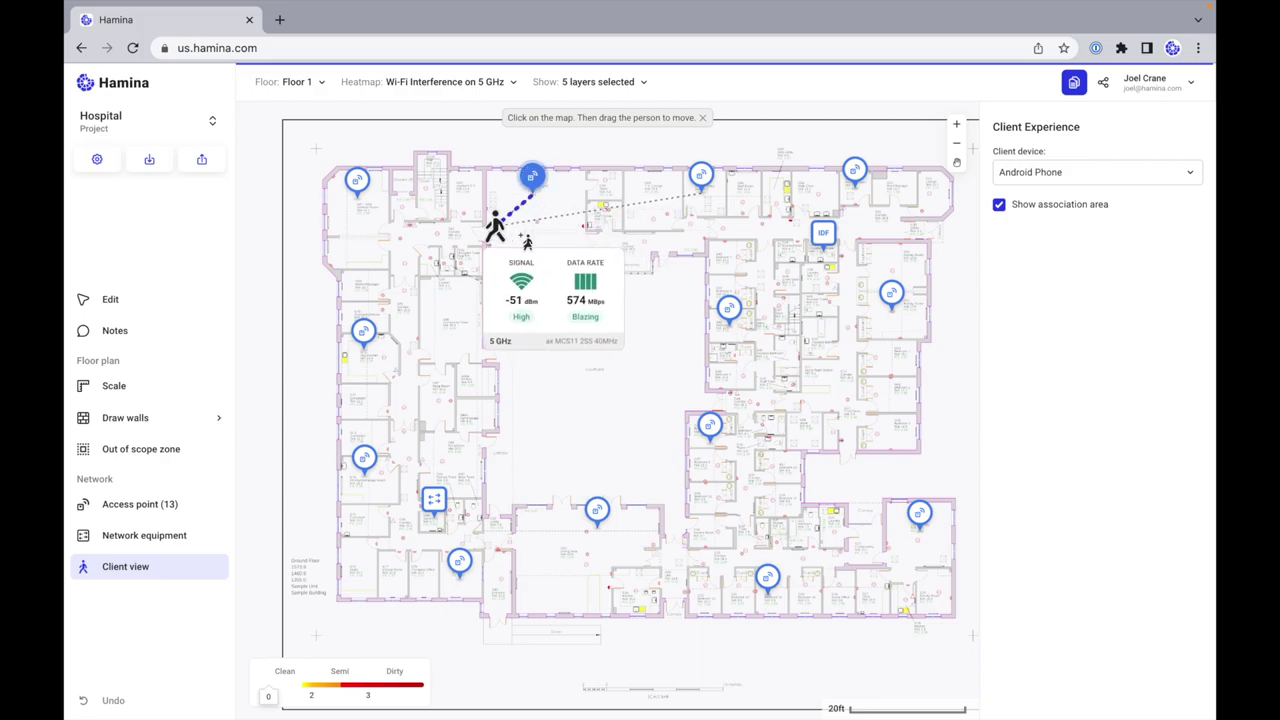
Step: Drag the Android client left to the courtyard edge, reaching -63 dBm and 344 Mbps
{"action": "mouse_move", "coordinate": [556, 242]}
{"action": "left_mouse_down"}
{"action": "mouse_move", "coordinate": [584, 224]}
{"action": "mouse_move", "coordinate": [538, 210]}
{"action": "mouse_move", "coordinate": [526, 235]}
{"action": "mouse_move", "coordinate": [448, 236]}
{"action": "mouse_move", "coordinate": [655, 242]}
{"action": "mouse_move", "coordinate": [540, 237]}
{"action": "left_mouse_up"}
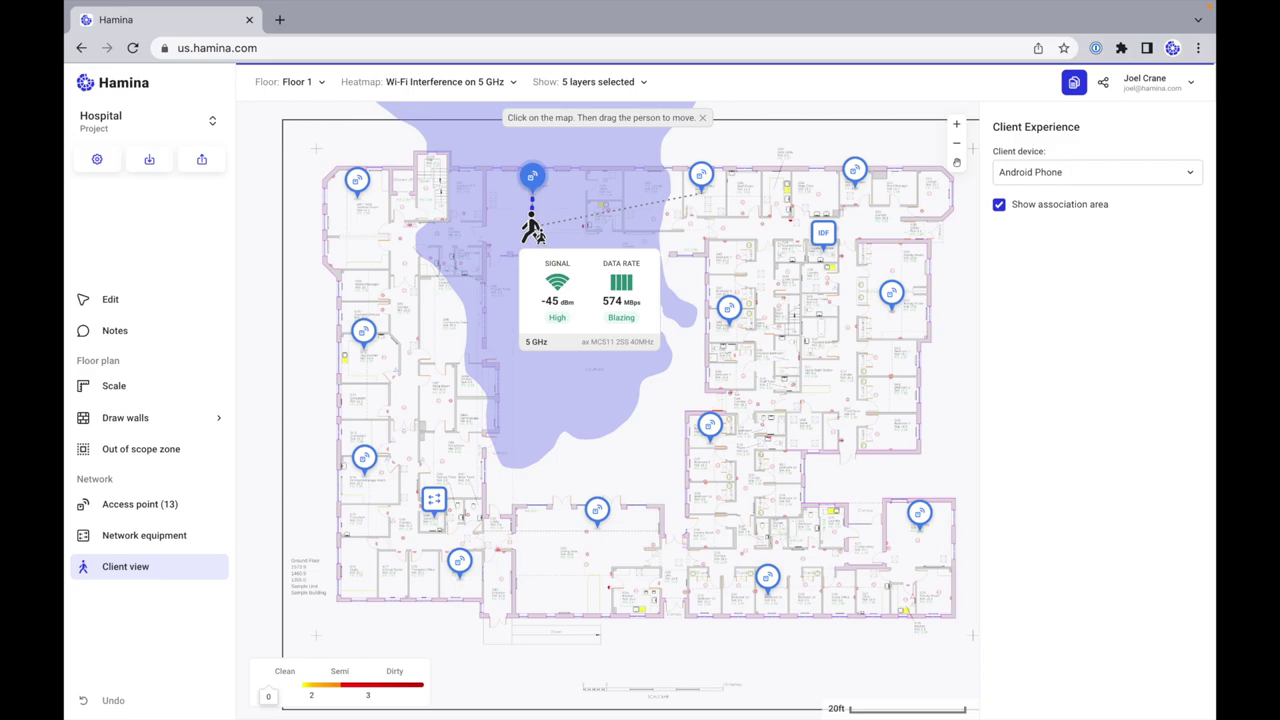
{"action": "left_click_drag", "start_coordinate": [536, 240], "coordinate": [418, 385]}
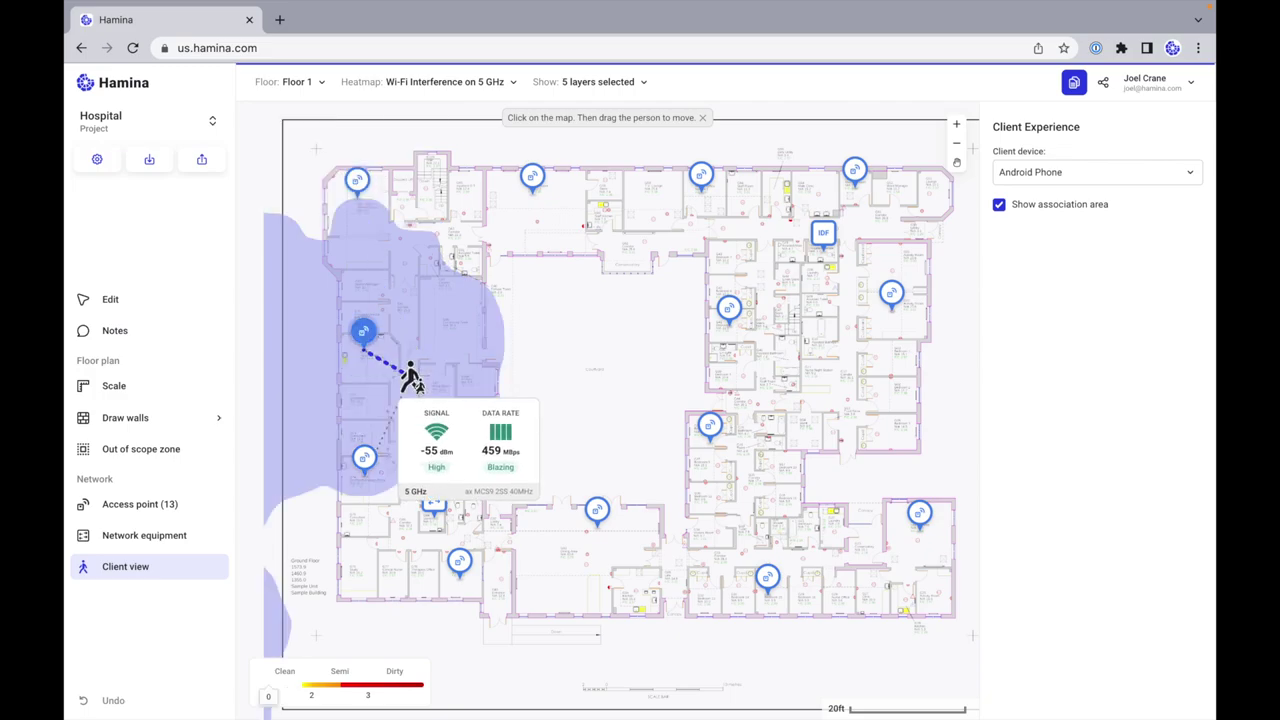
{"action": "scroll", "coordinate": [420, 380], "scroll_direction": "down", "scroll_amount": 3}
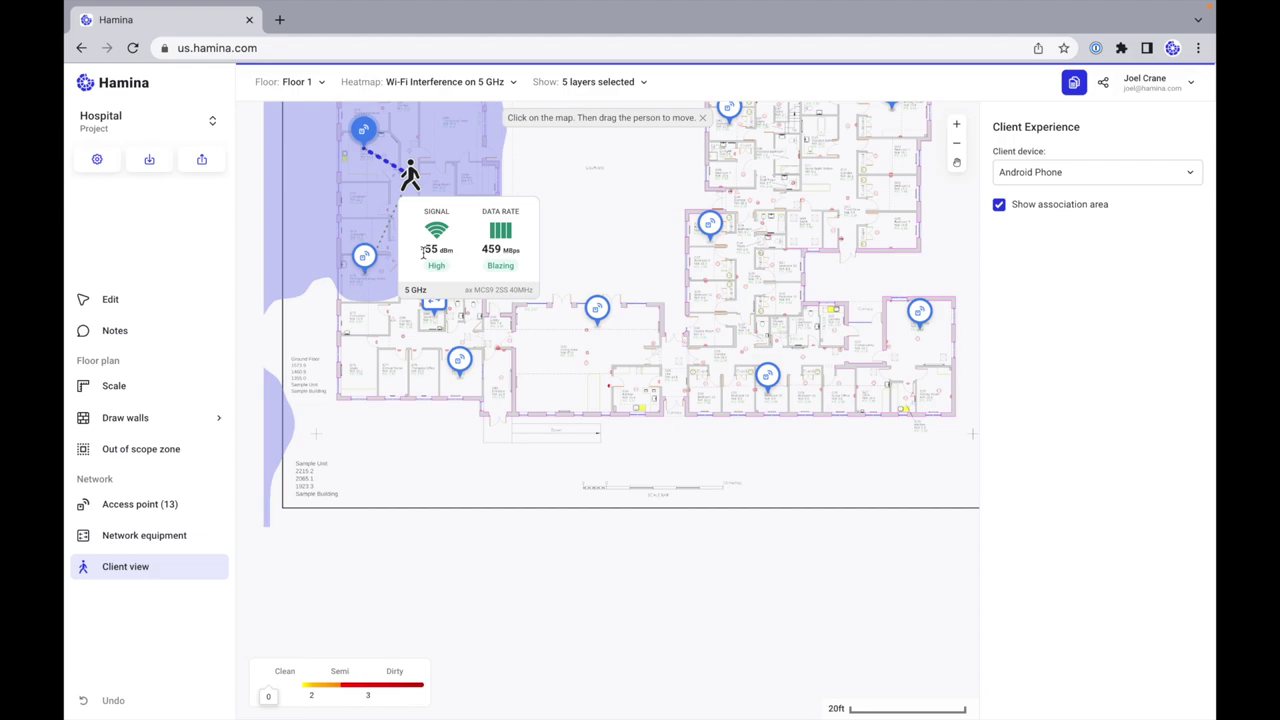
{"action": "scroll", "coordinate": [591, 201], "scroll_direction": "up", "scroll_amount": 5}
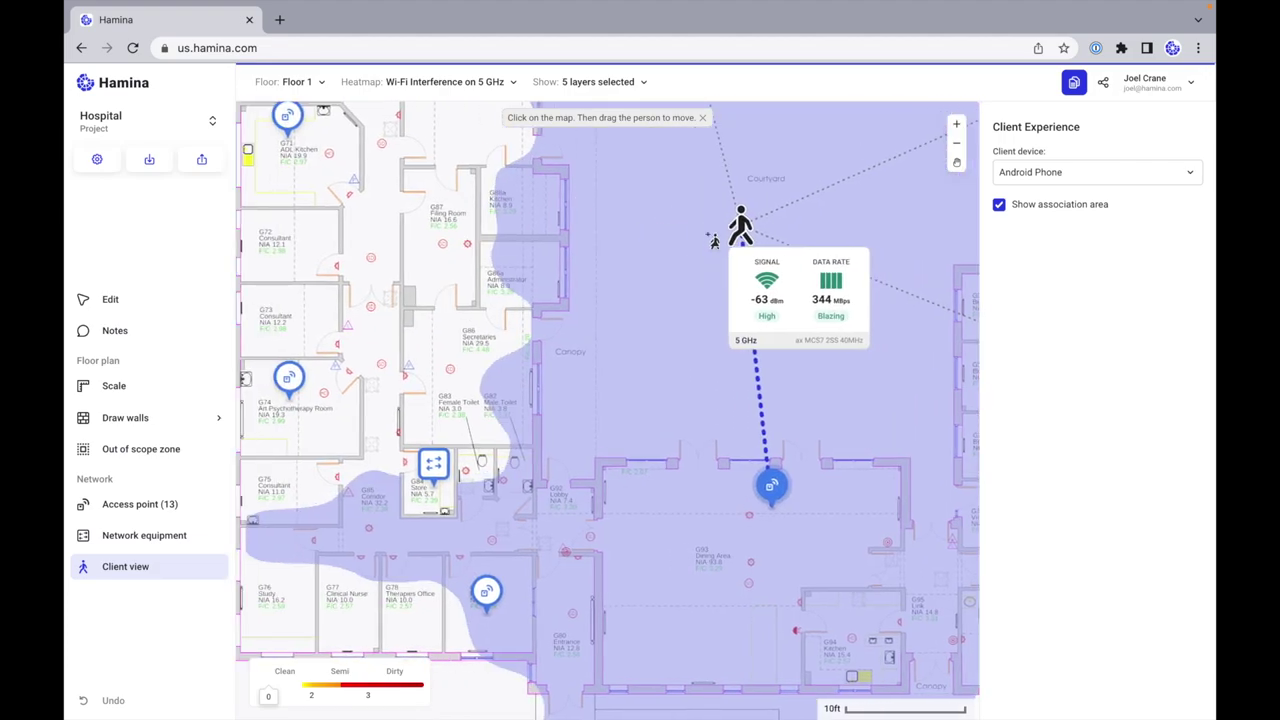
Step: Move the client beside the nearby access point and reposition it around the wing
{"action": "left_click_drag", "start_coordinate": [742, 230], "coordinate": [372, 272]}
{"action": "scroll", "coordinate": [372, 272], "scroll_direction": "up", "scroll_amount": 2}
{"action": "scroll", "coordinate": [372, 272], "scroll_direction": "up", "scroll_amount": 2}
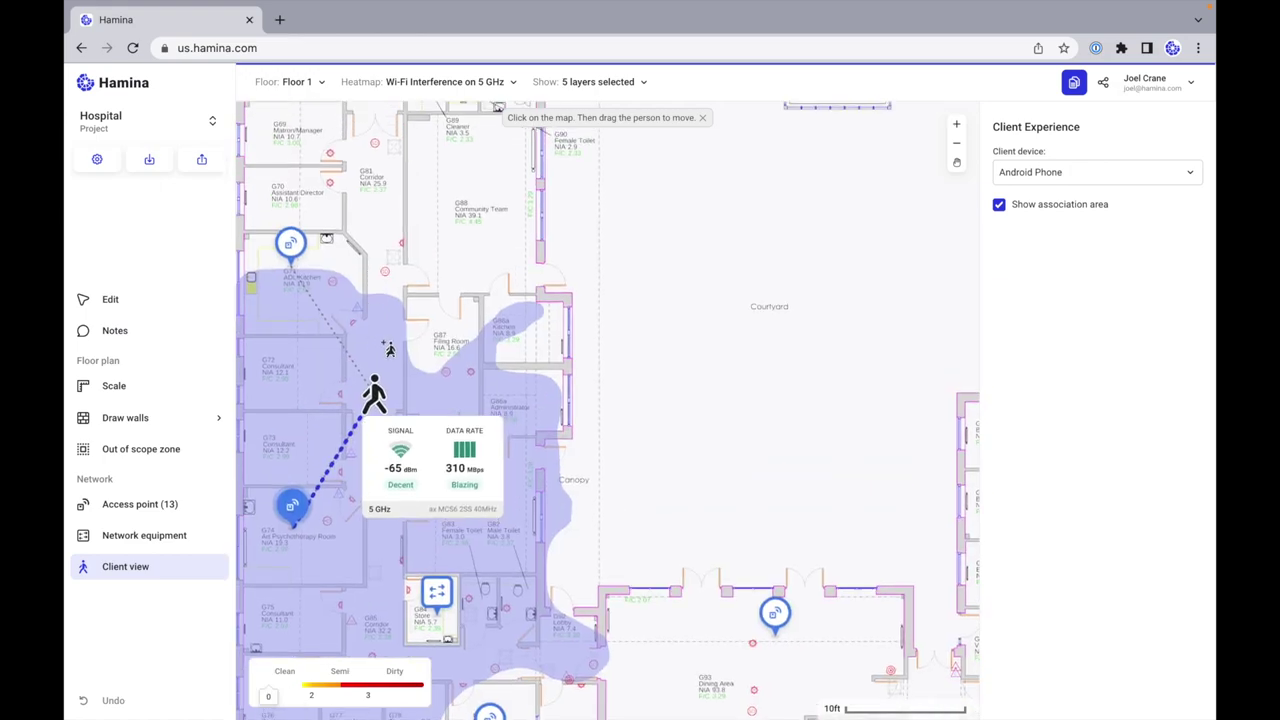
{"action": "left_click_drag", "start_coordinate": [372, 470], "coordinate": [382, 254]}
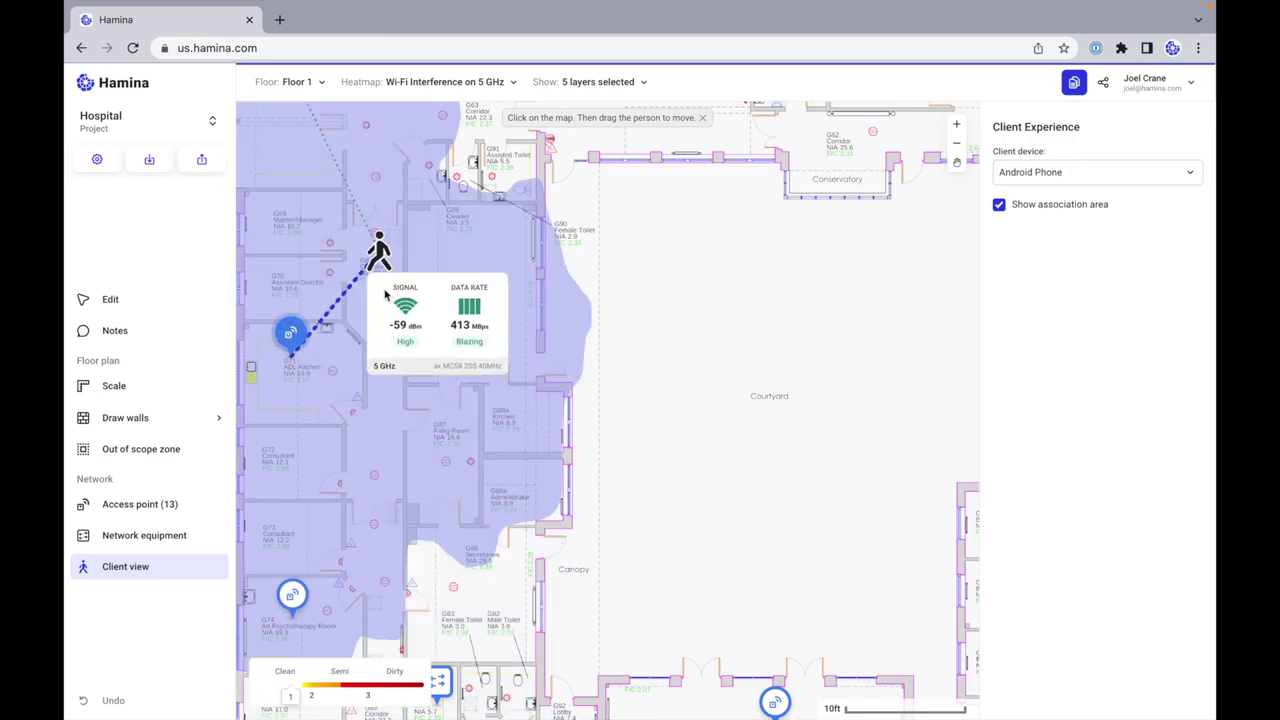
{"action": "scroll", "coordinate": [388, 260], "scroll_direction": "up", "scroll_amount": 3}
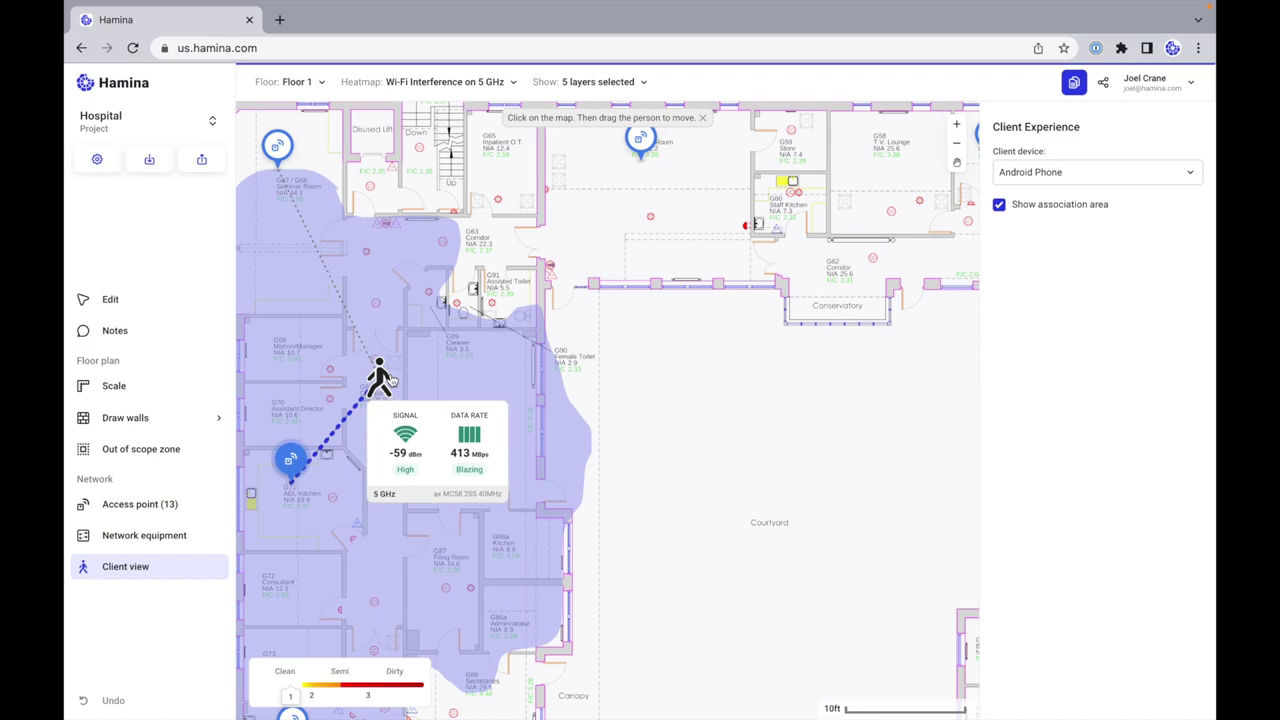
{"action": "scroll", "coordinate": [394, 326], "scroll_direction": "up", "scroll_amount": 2}
{"action": "left_click_drag", "start_coordinate": [371, 400], "coordinate": [748, 328]}
Step: Walk the client along the corridor toward the upper access point and out of the north room
{"action": "scroll", "coordinate": [478, 316], "scroll_direction": "right", "scroll_amount": 5}
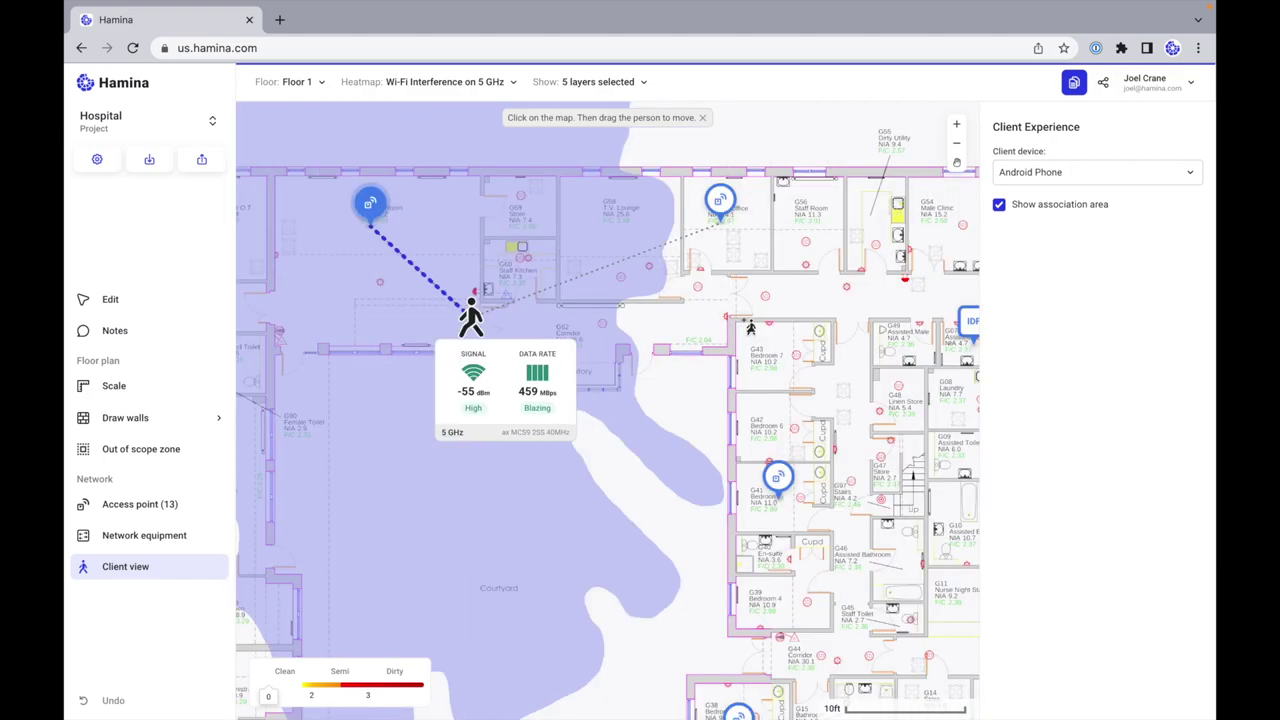
{"action": "left_click_drag", "start_coordinate": [478, 316], "coordinate": [803, 462]}
{"action": "scroll", "coordinate": [728, 358], "scroll_direction": "down", "scroll_amount": 1}
{"action": "scroll", "coordinate": [728, 358], "scroll_direction": "down", "scroll_amount": 8}
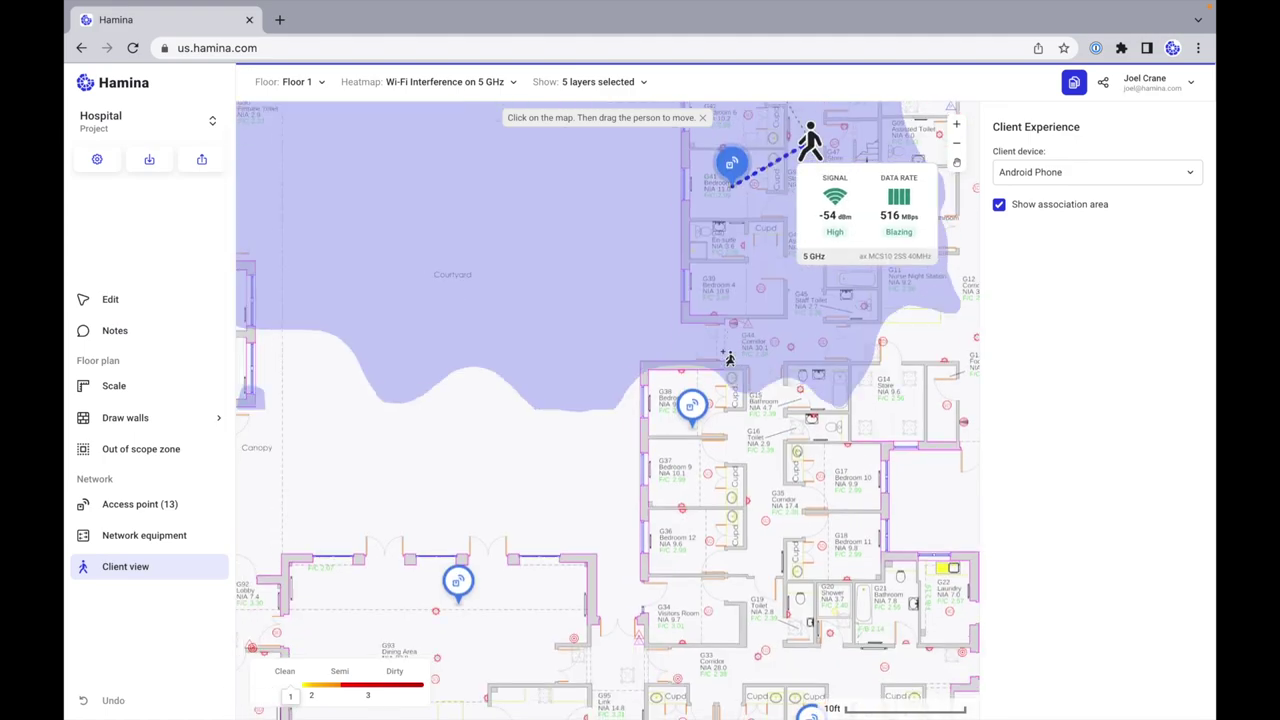
{"action": "scroll", "coordinate": [728, 358], "scroll_direction": "right", "scroll_amount": 4}
{"action": "left_click_drag", "start_coordinate": [677, 140], "coordinate": [622, 620]}
{"action": "scroll", "coordinate": [637, 490], "scroll_direction": "up", "scroll_amount": 1}
{"action": "scroll", "coordinate": [624, 472], "scroll_direction": "down", "scroll_amount": 3}
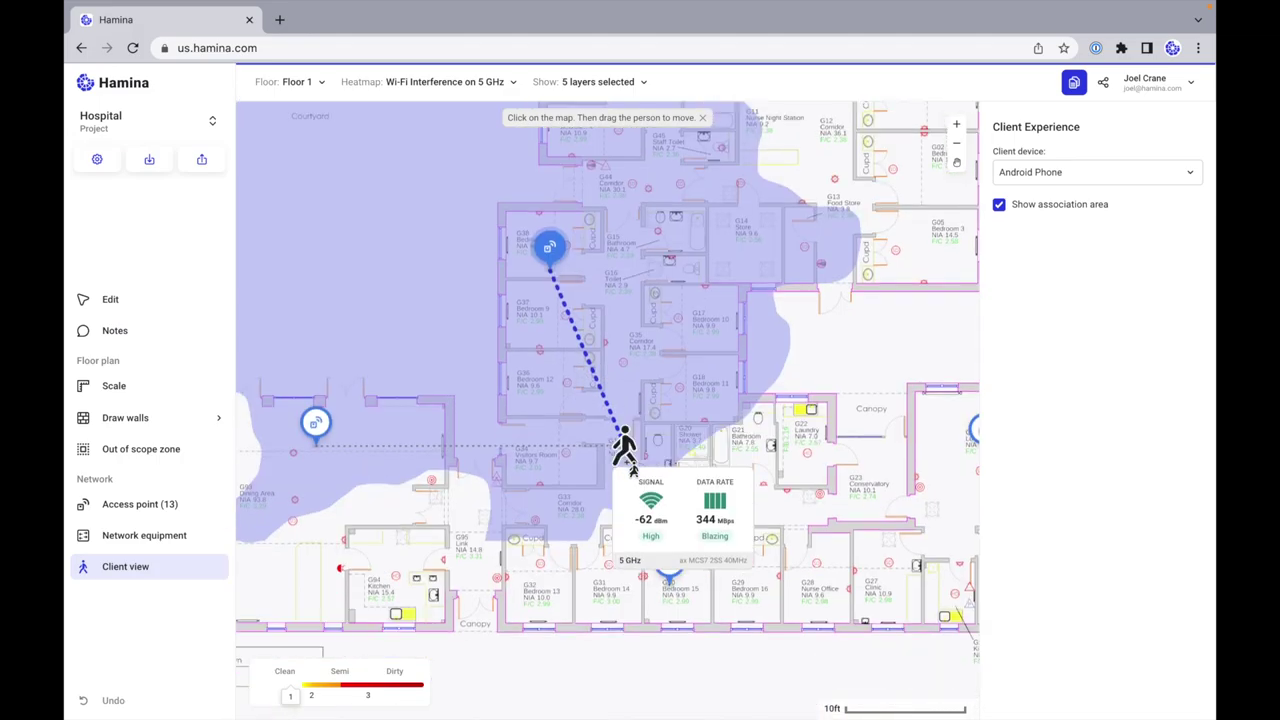
Step: Move the client past room G34 and the dining area to the Art Psychotherapy Room (-59 dBm, 344 Mbps)
{"action": "left_click_drag", "start_coordinate": [624, 446], "coordinate": [352, 492]}
{"action": "scroll", "coordinate": [403, 287], "scroll_direction": "left", "scroll_amount": 6}
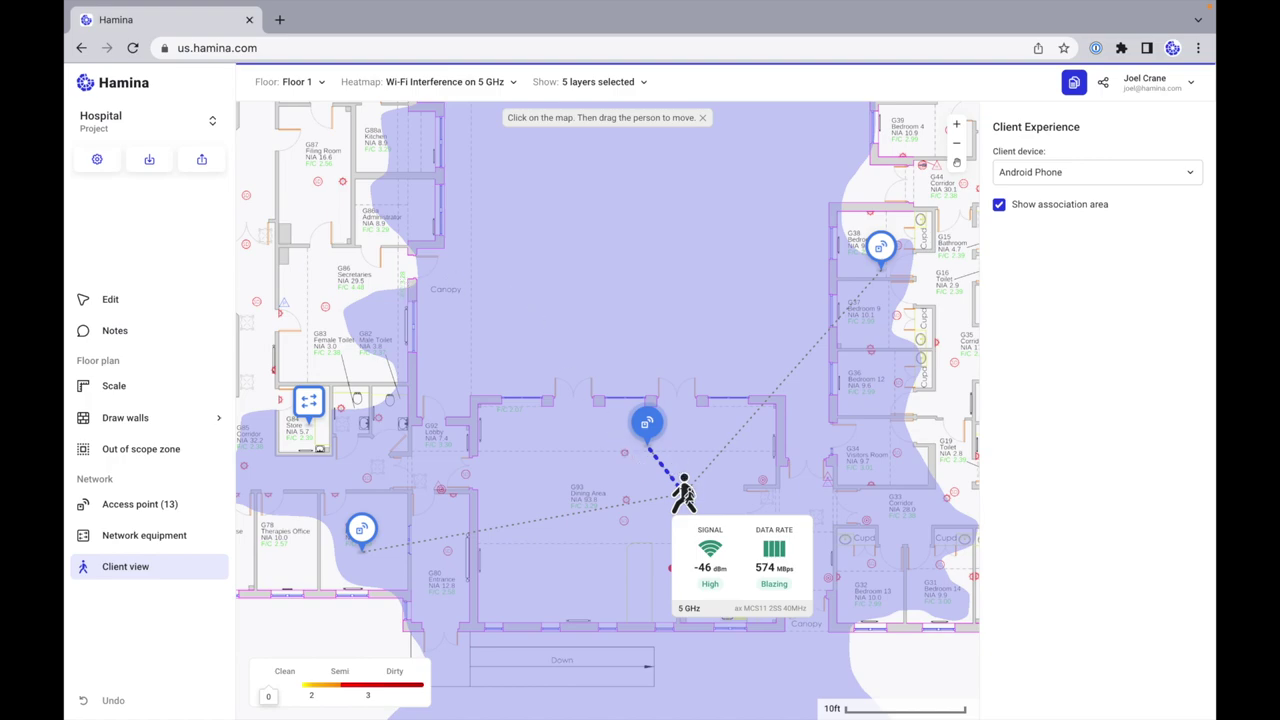
{"action": "left_click_drag", "start_coordinate": [580, 492], "coordinate": [371, 479]}
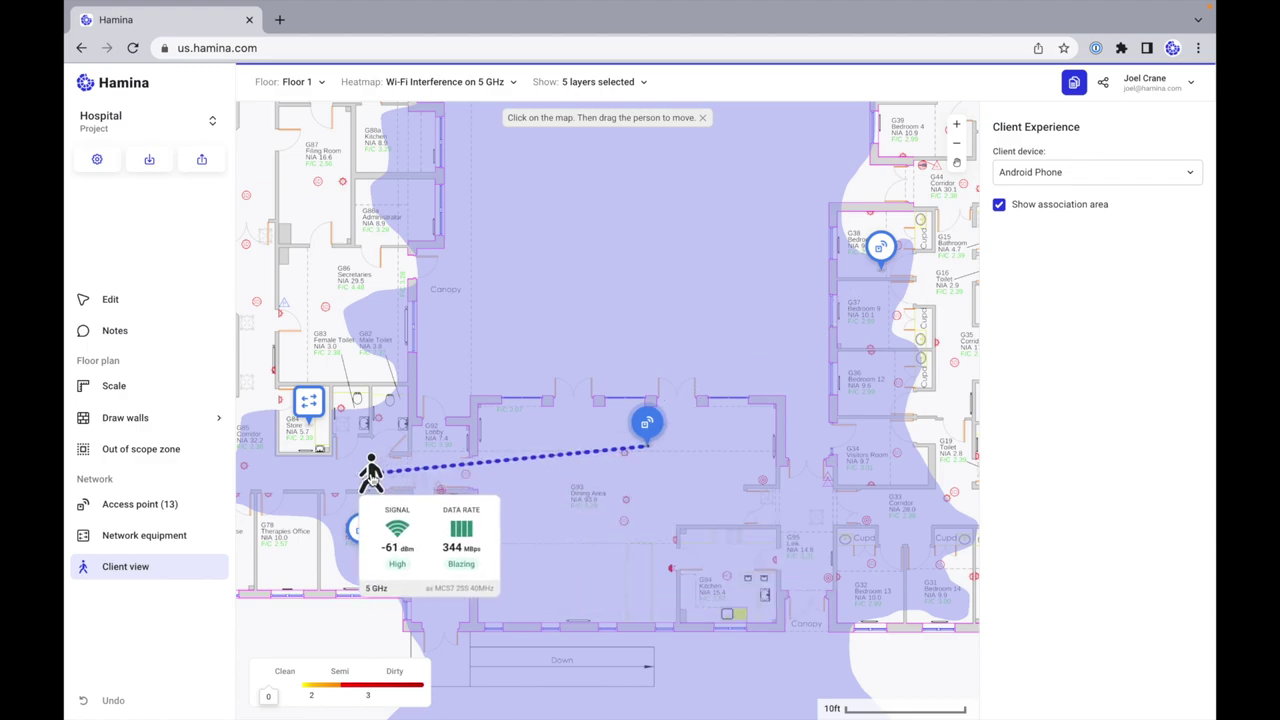
{"action": "mouse_move", "coordinate": [548, 478]}
{"action": "left_mouse_down"}
{"action": "mouse_move", "coordinate": [433, 471]}
{"action": "mouse_move", "coordinate": [428, 258]}
{"action": "left_mouse_up"}
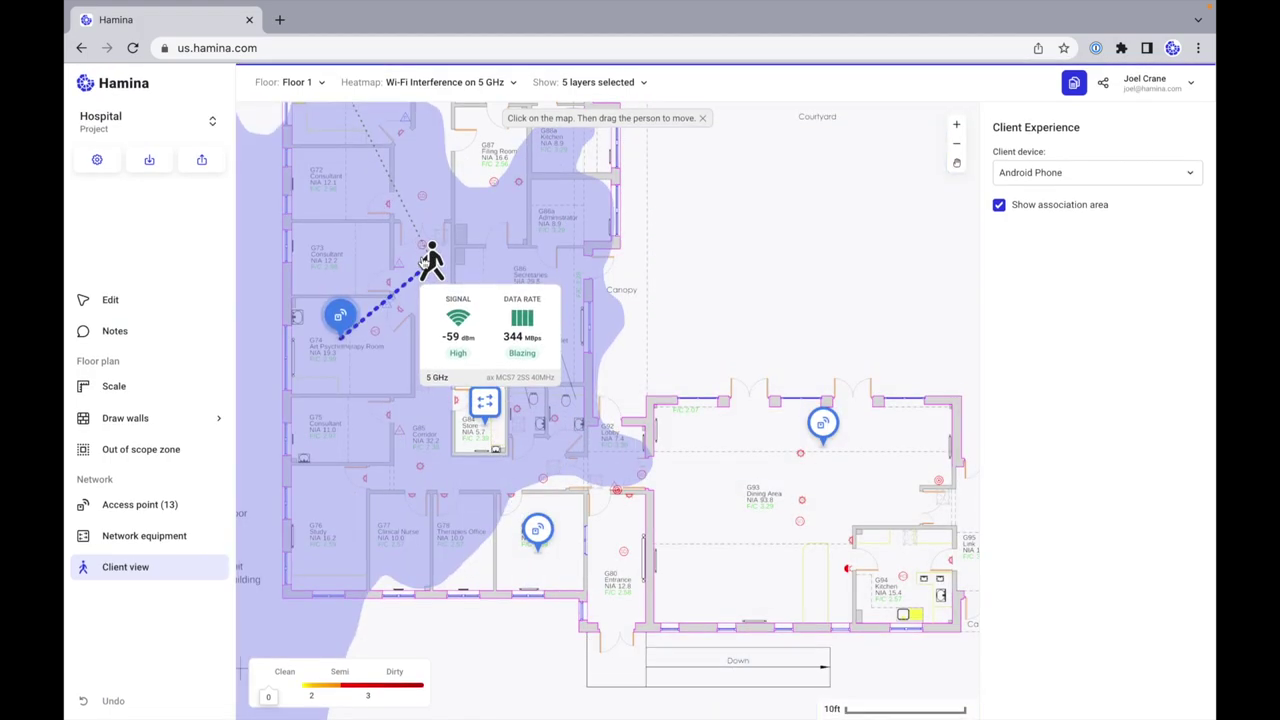
{"action": "scroll", "coordinate": [424, 260], "scroll_direction": "up", "scroll_amount": 3}
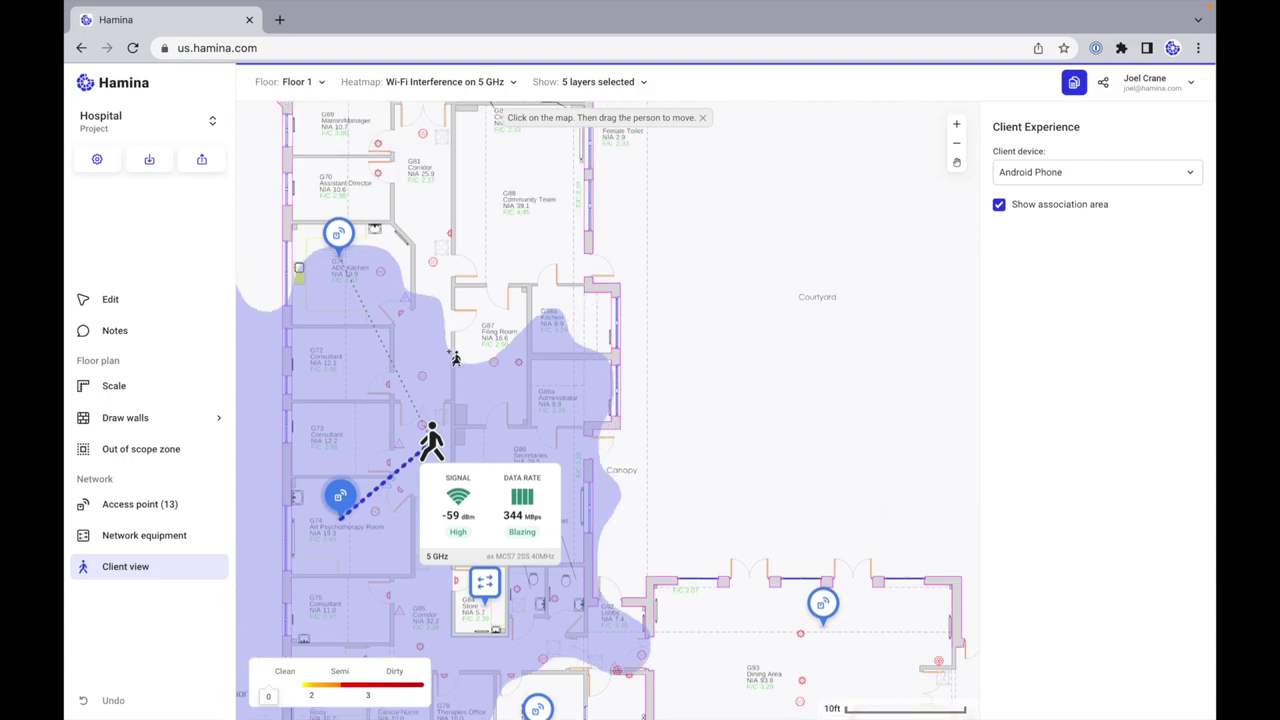
Step: Return to editing and create a new project 'Warehouse' with the Warehouse environment
{"action": "left_click", "coordinate": [160, 301]}
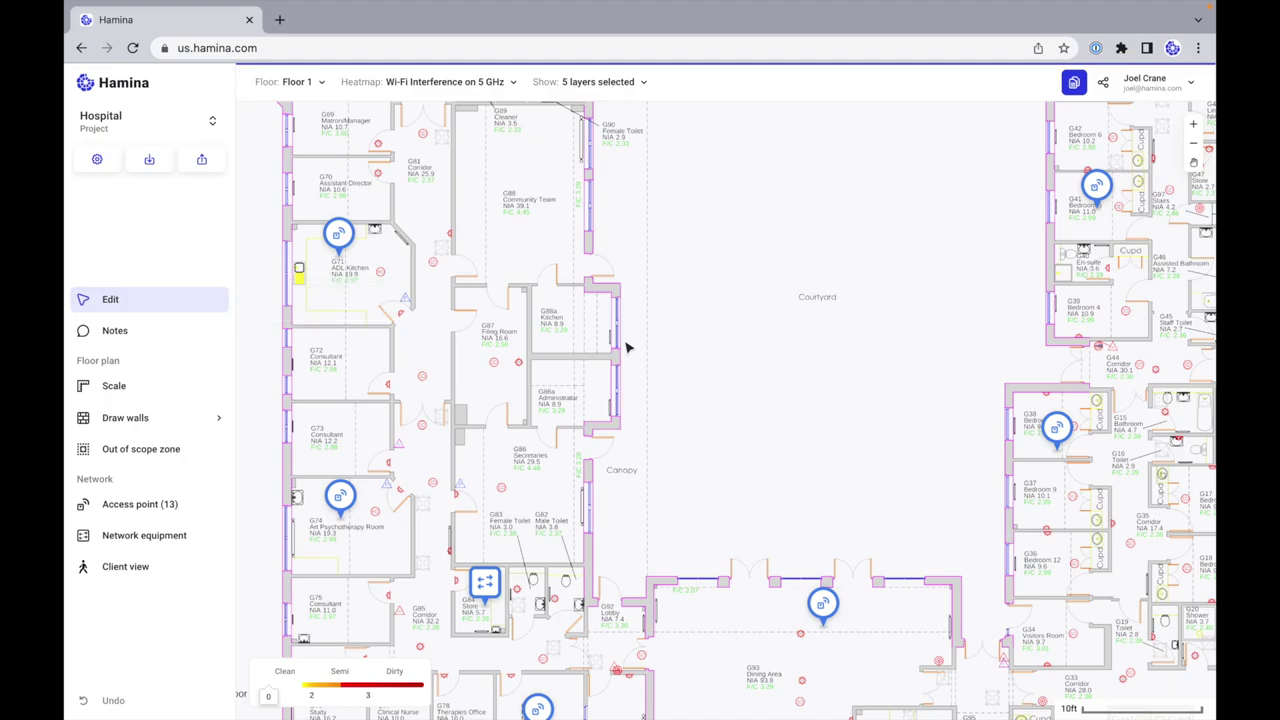
{"action": "scroll", "coordinate": [626, 347], "scroll_direction": "down", "scroll_amount": 5}
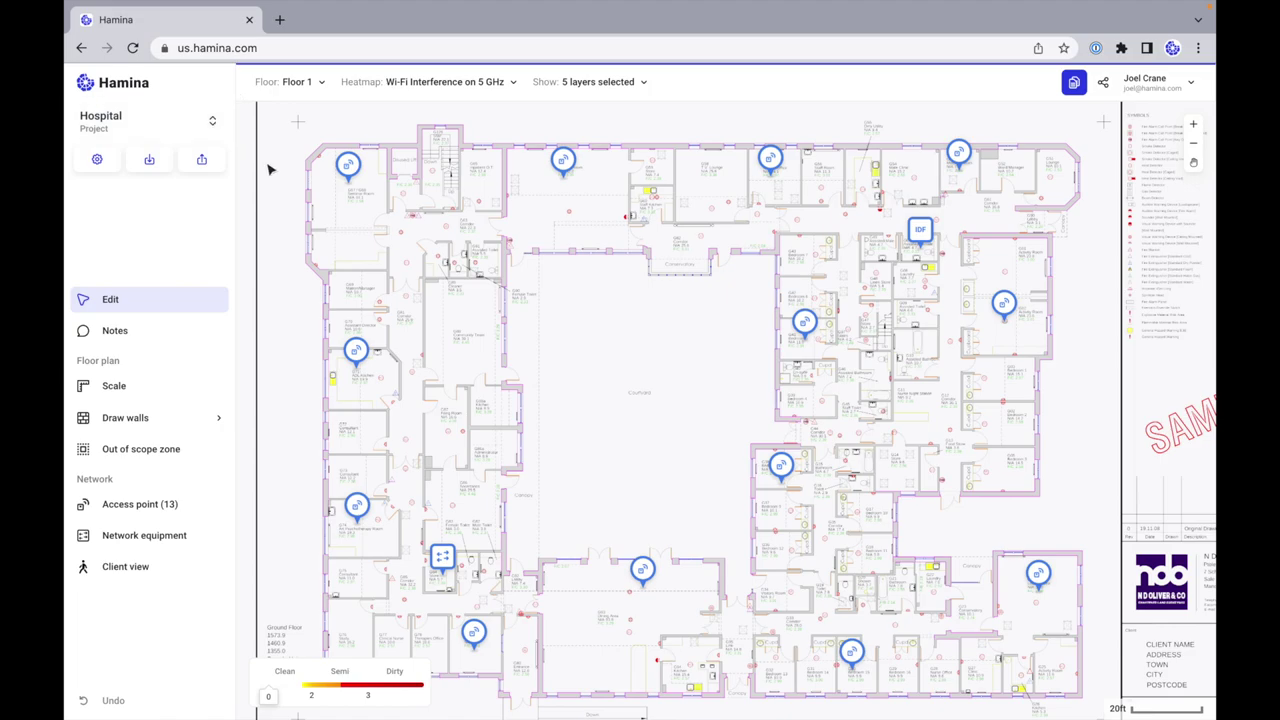
{"action": "left_click", "coordinate": [138, 132]}
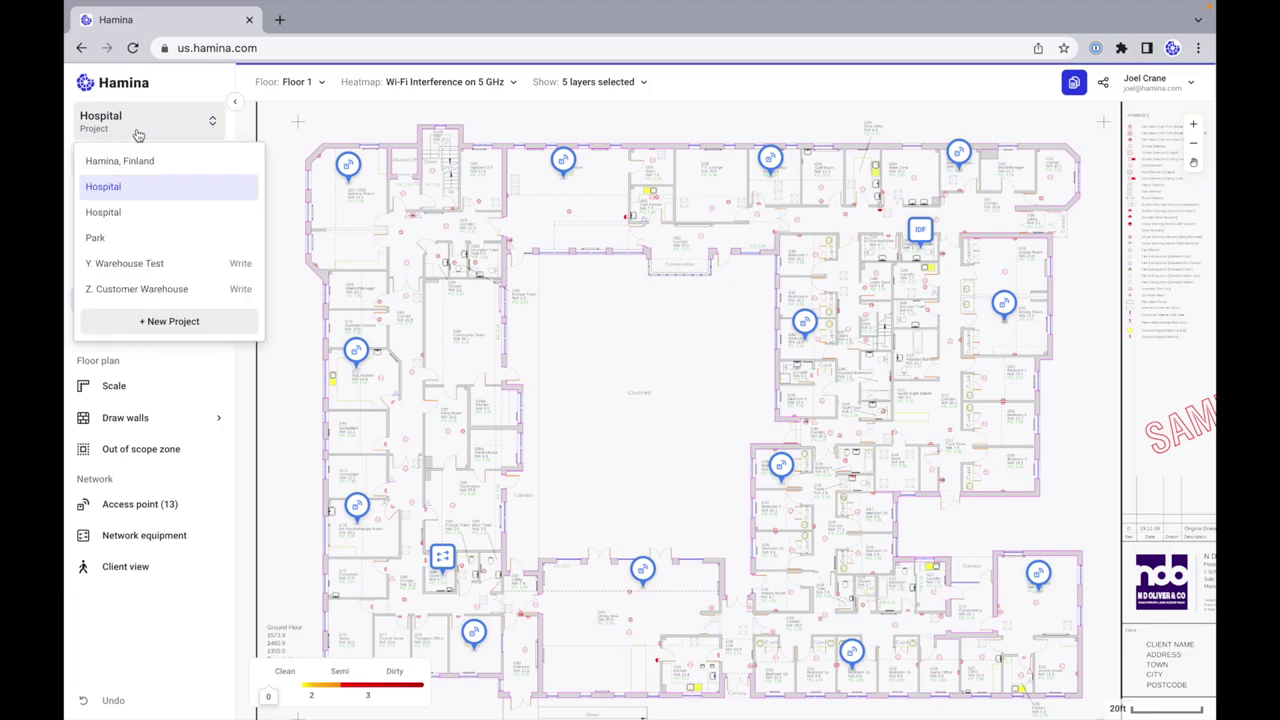
{"action": "left_click", "coordinate": [159, 321]}
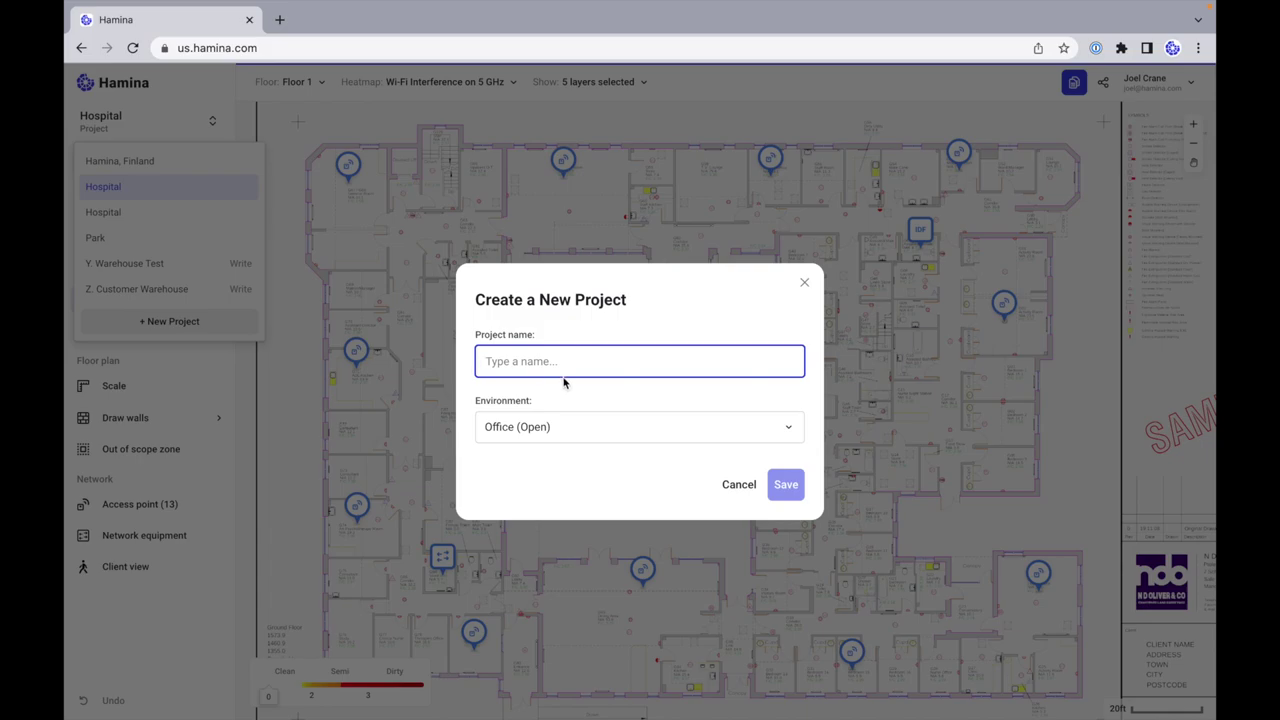
{"action": "type", "text": "Warehous"}
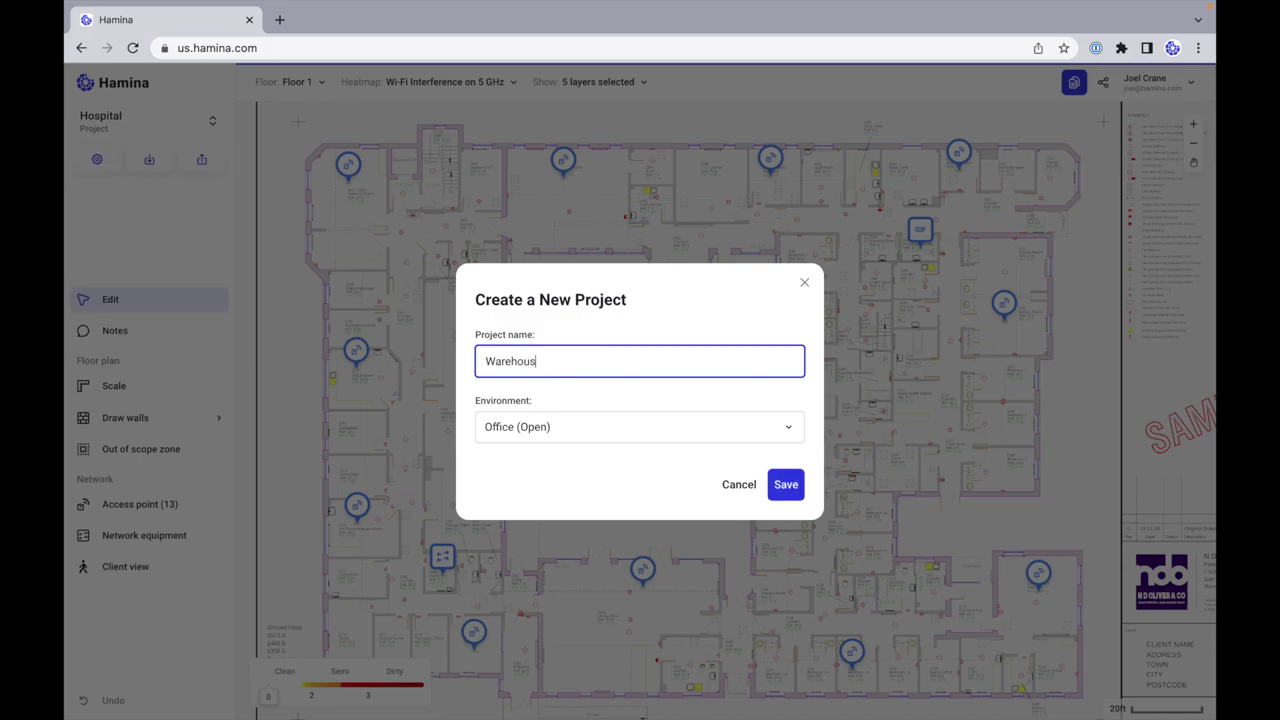
{"action": "left_click", "coordinate": [597, 432]}
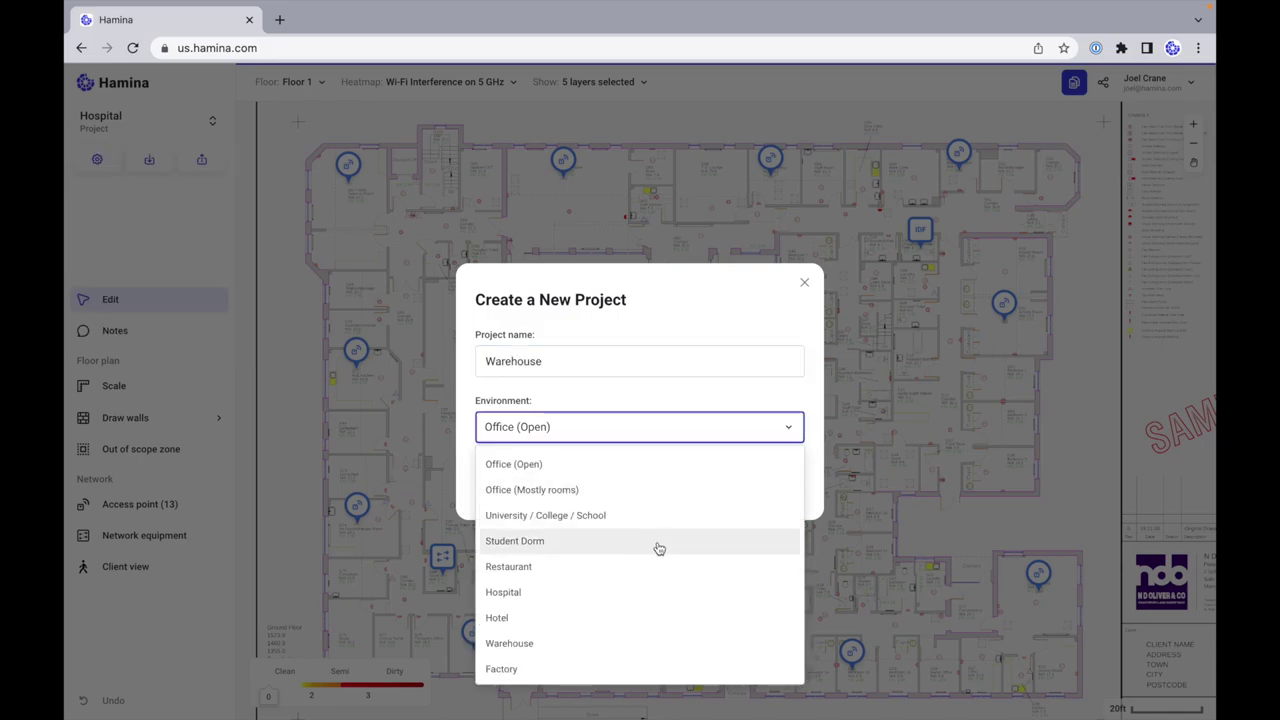
{"action": "scroll", "coordinate": [655, 548], "scroll_direction": "down", "scroll_amount": 2}
{"action": "left_click", "coordinate": [551, 519]}
{"action": "left_click", "coordinate": [786, 484]}
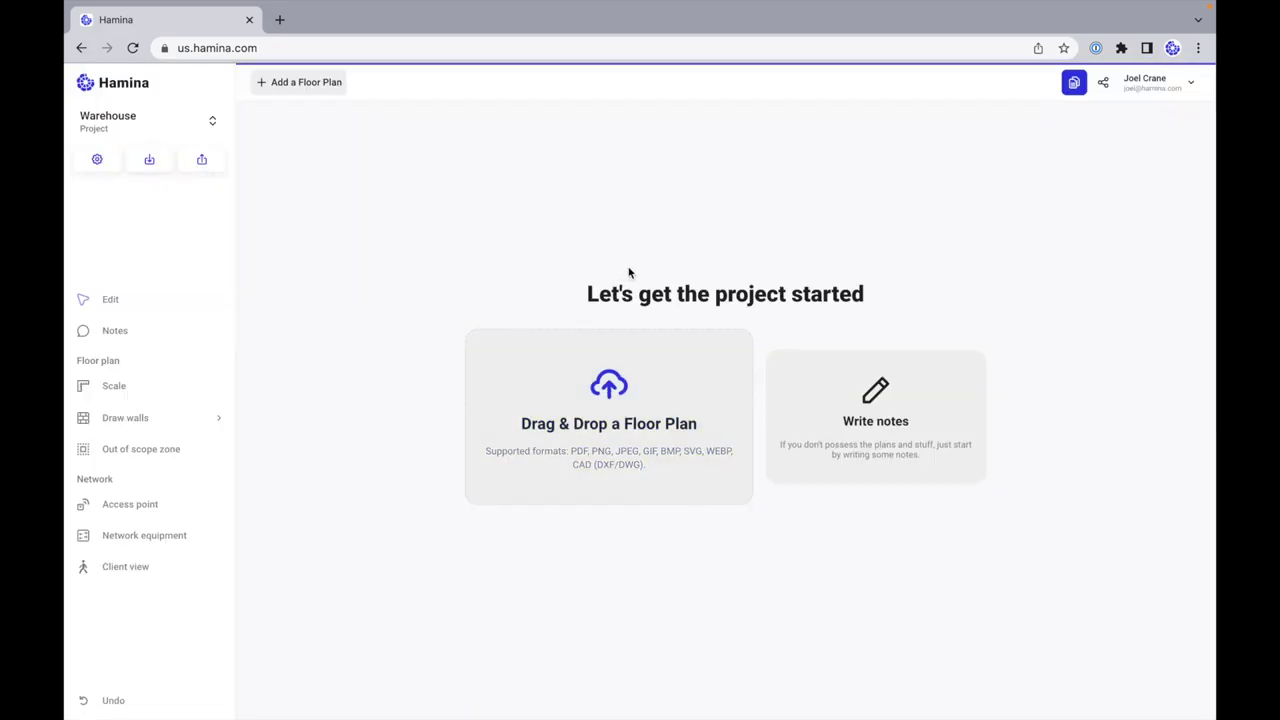
Step: Drop Warehouse.jpg in as the project's floor plan and zoom around to inspect it
{"action": "left_click_drag", "start_coordinate": [240, 400], "coordinate": [640, 428]}
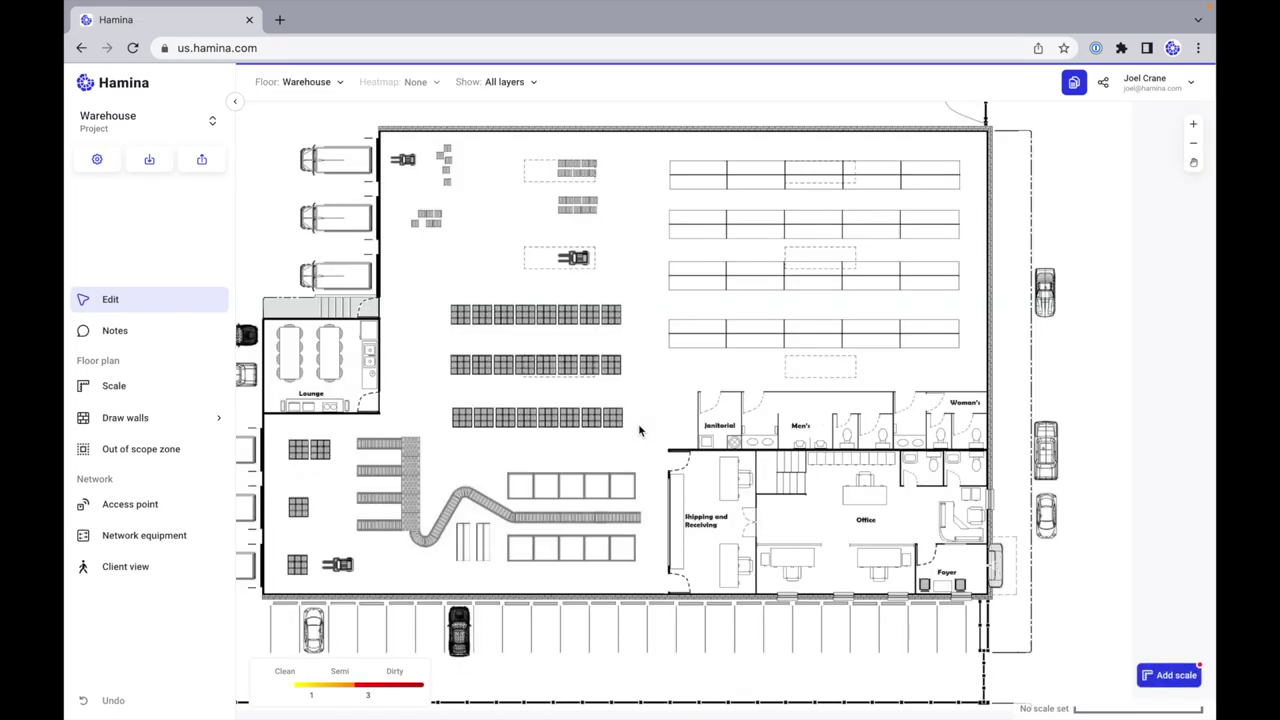
{"action": "scroll", "coordinate": [600, 515], "scroll_direction": "down", "scroll_amount": 5}
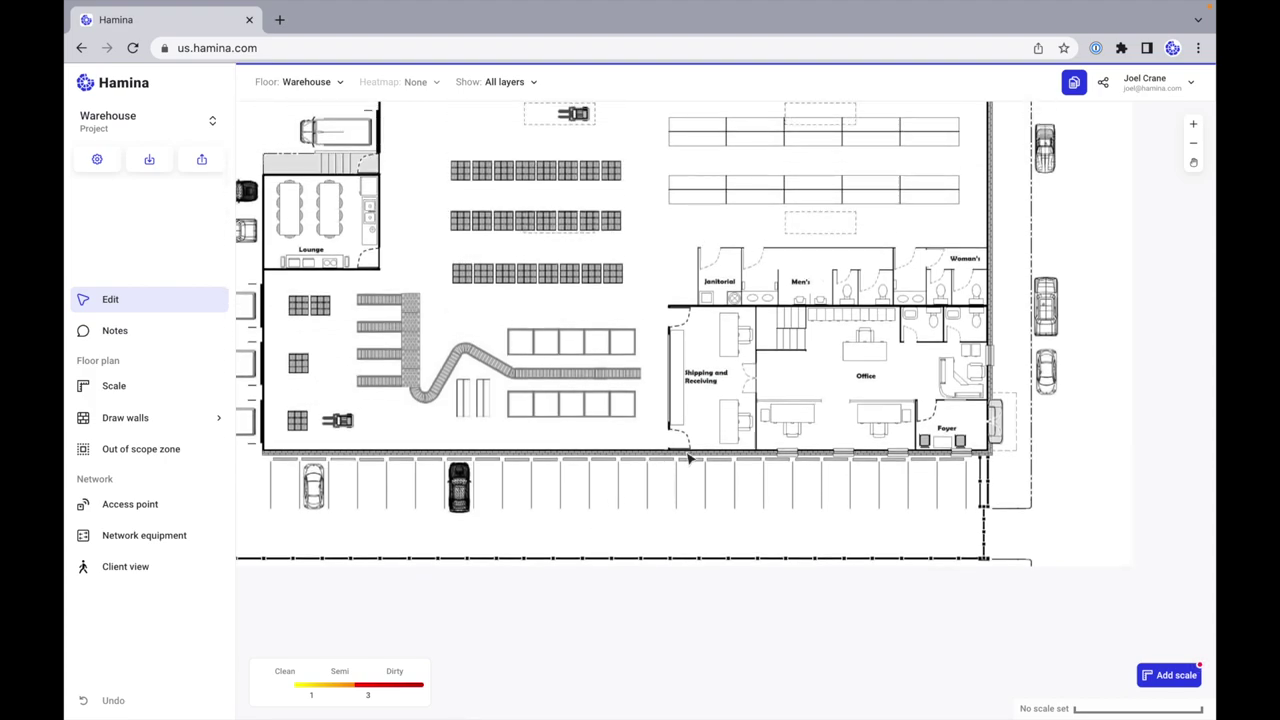
{"action": "scroll", "coordinate": [687, 450], "scroll_direction": "up", "scroll_amount": 5}
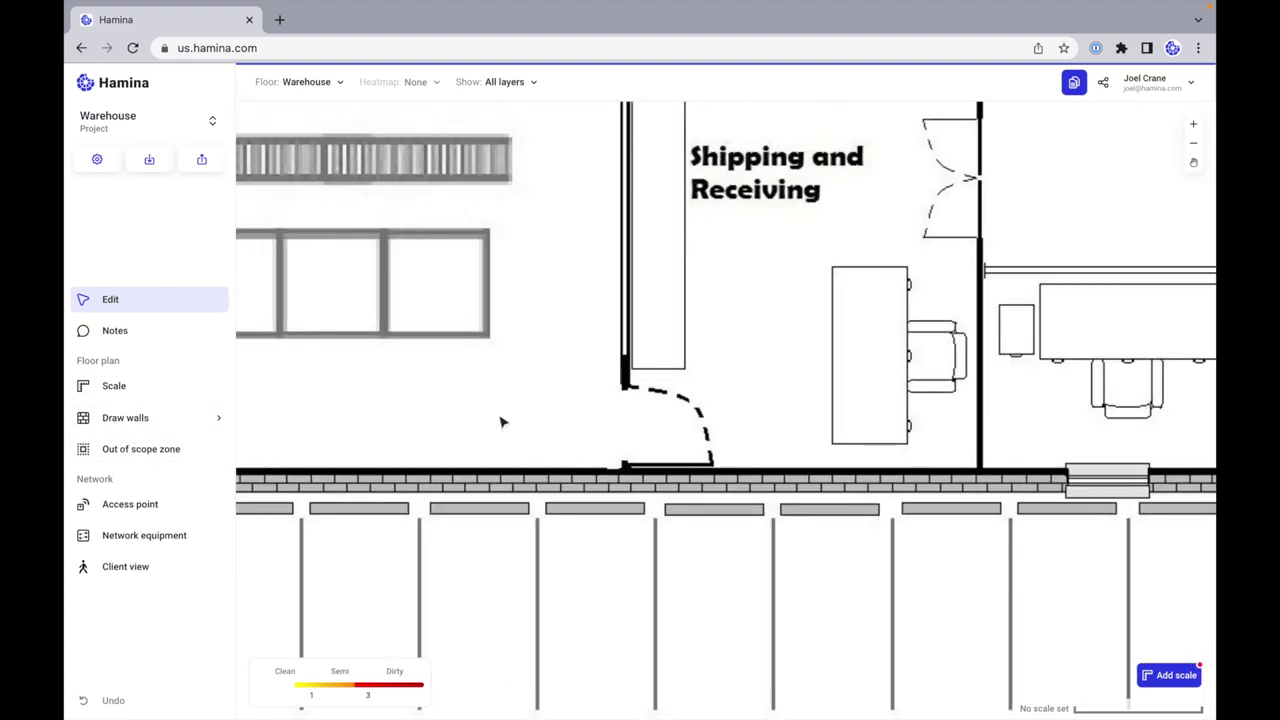
{"action": "scroll", "coordinate": [502, 422], "scroll_direction": "down", "scroll_amount": 5}
{"action": "scroll", "coordinate": [502, 422], "scroll_direction": "up", "scroll_amount": 2}
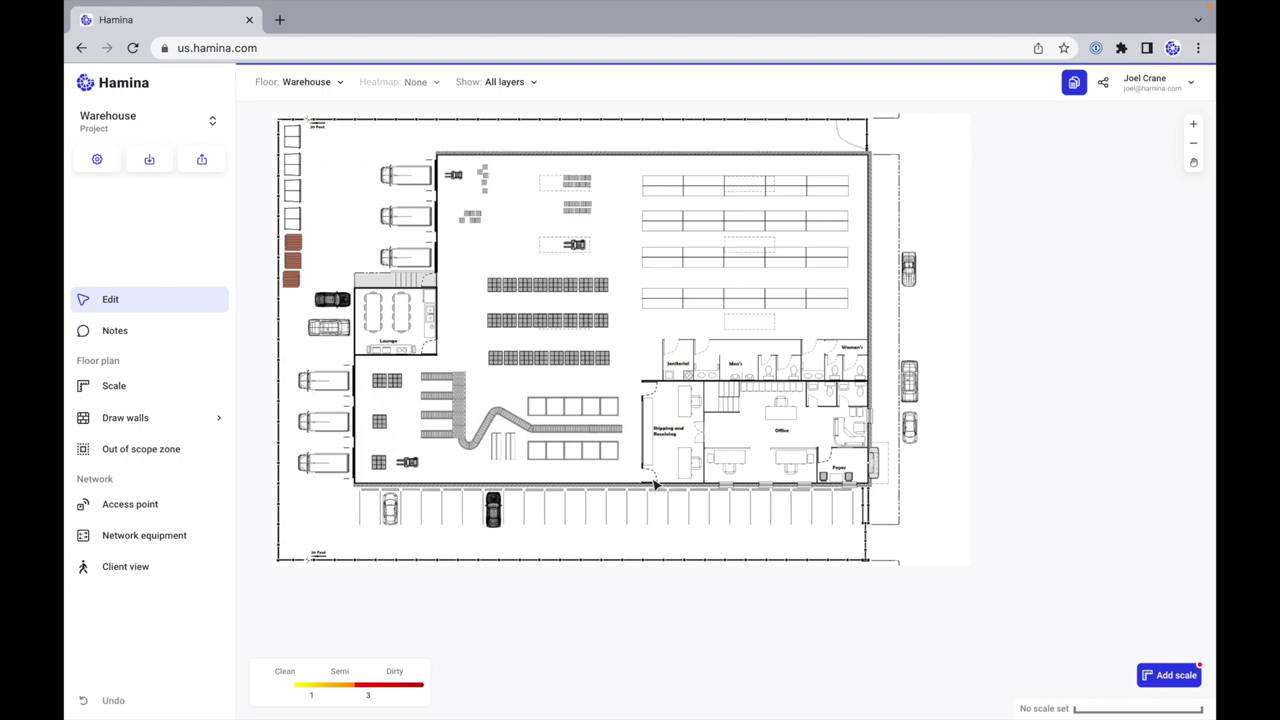
{"action": "scroll", "coordinate": [652, 484], "scroll_direction": "up", "scroll_amount": 5}
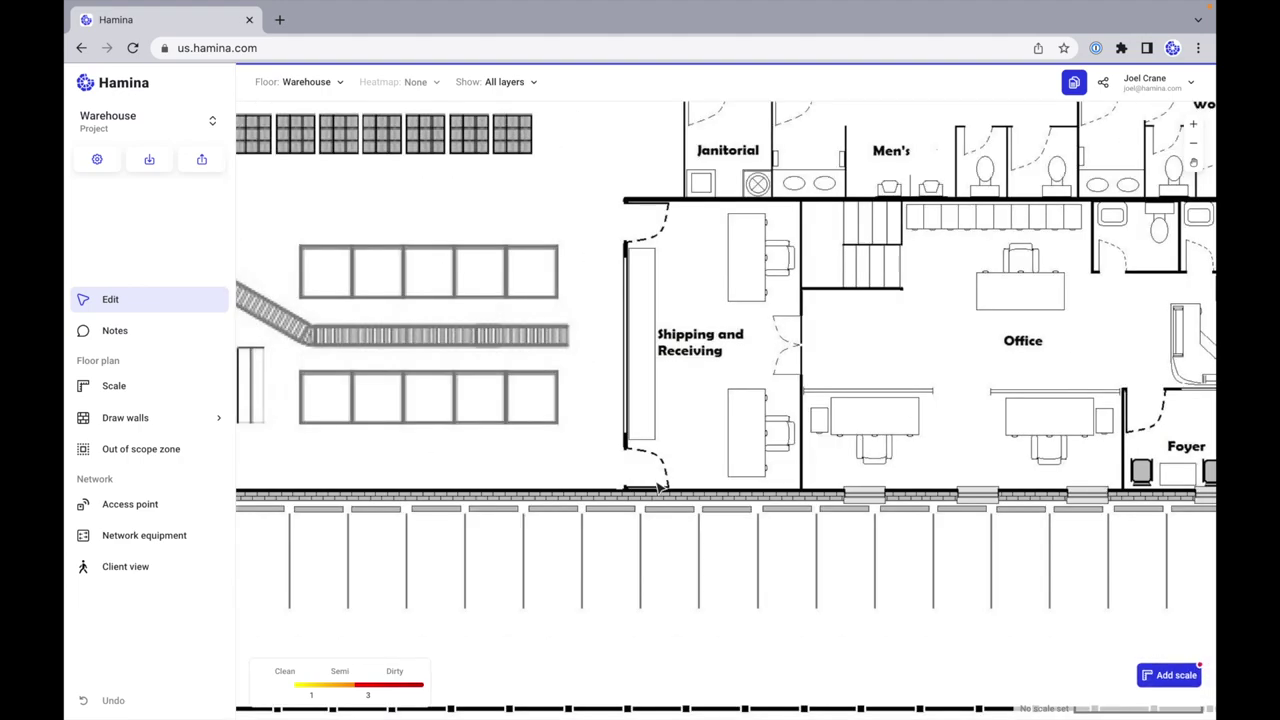
Step: Scale the plan with a reference line beside the Shipping and Receiving door set to 3 ft
{"action": "left_click", "coordinate": [137, 386]}
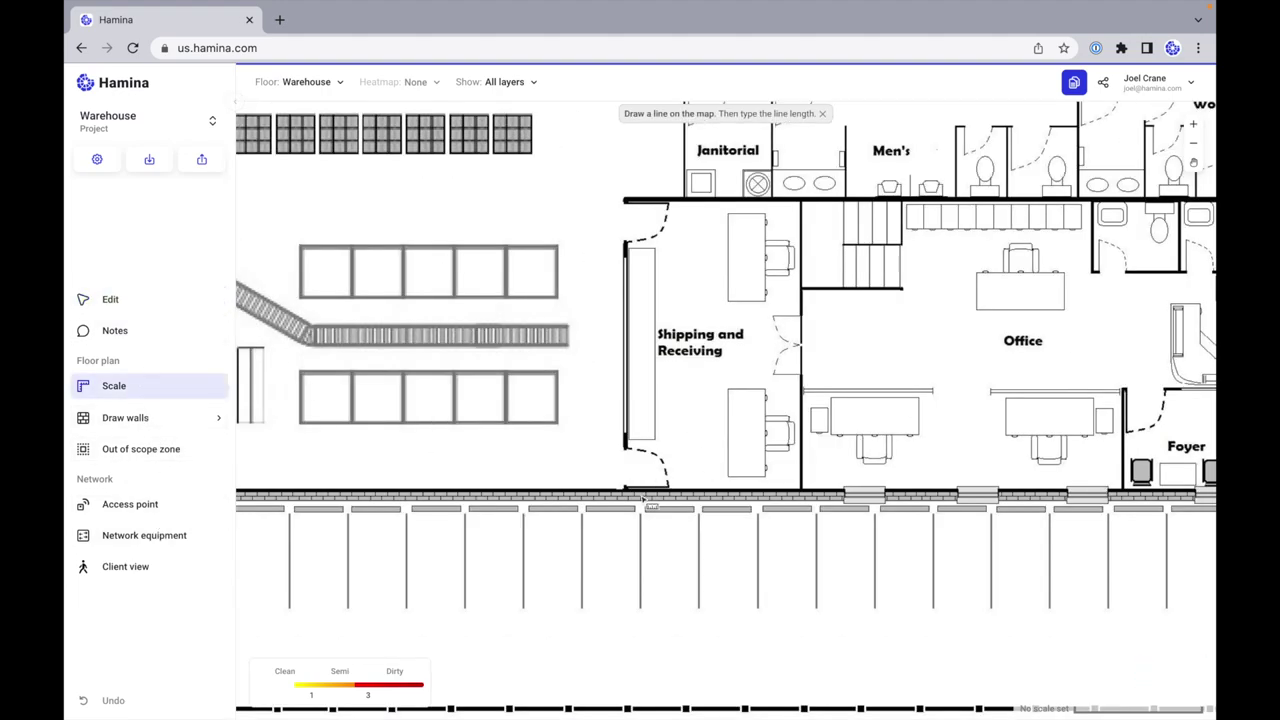
{"action": "left_click_drag", "start_coordinate": [627, 450], "coordinate": [626, 490]}
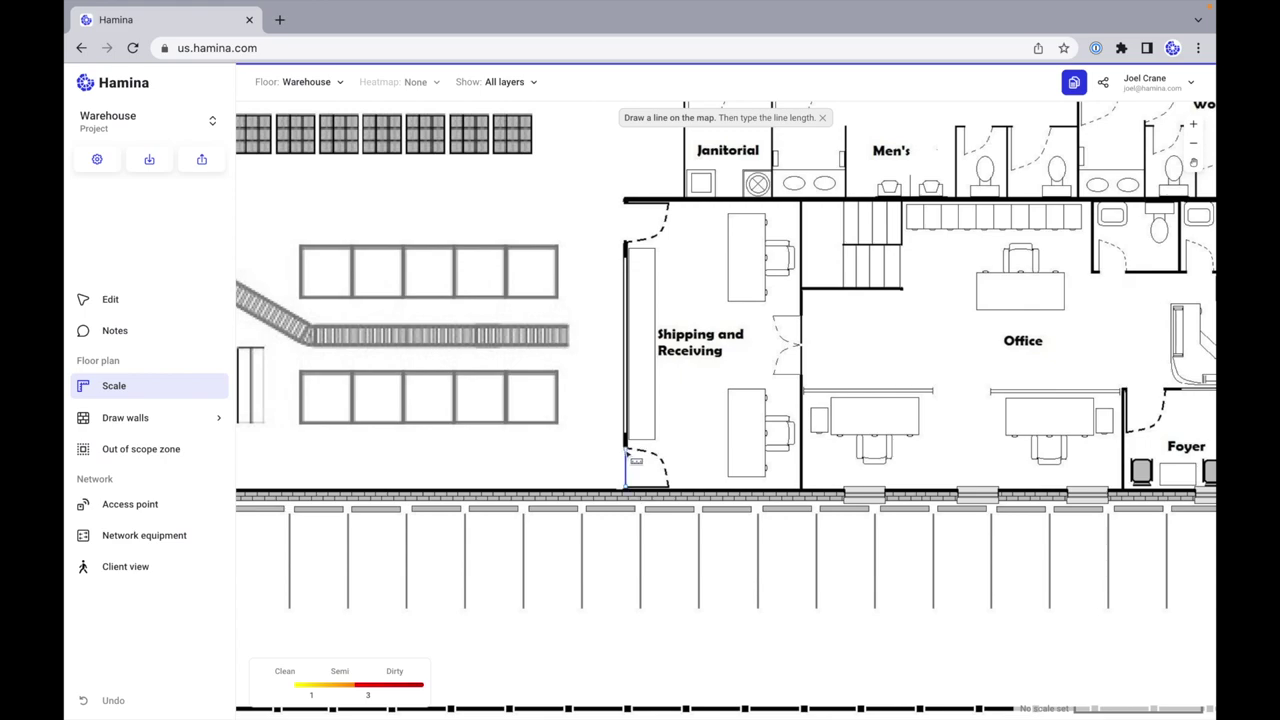
{"action": "type", "text": "3"}
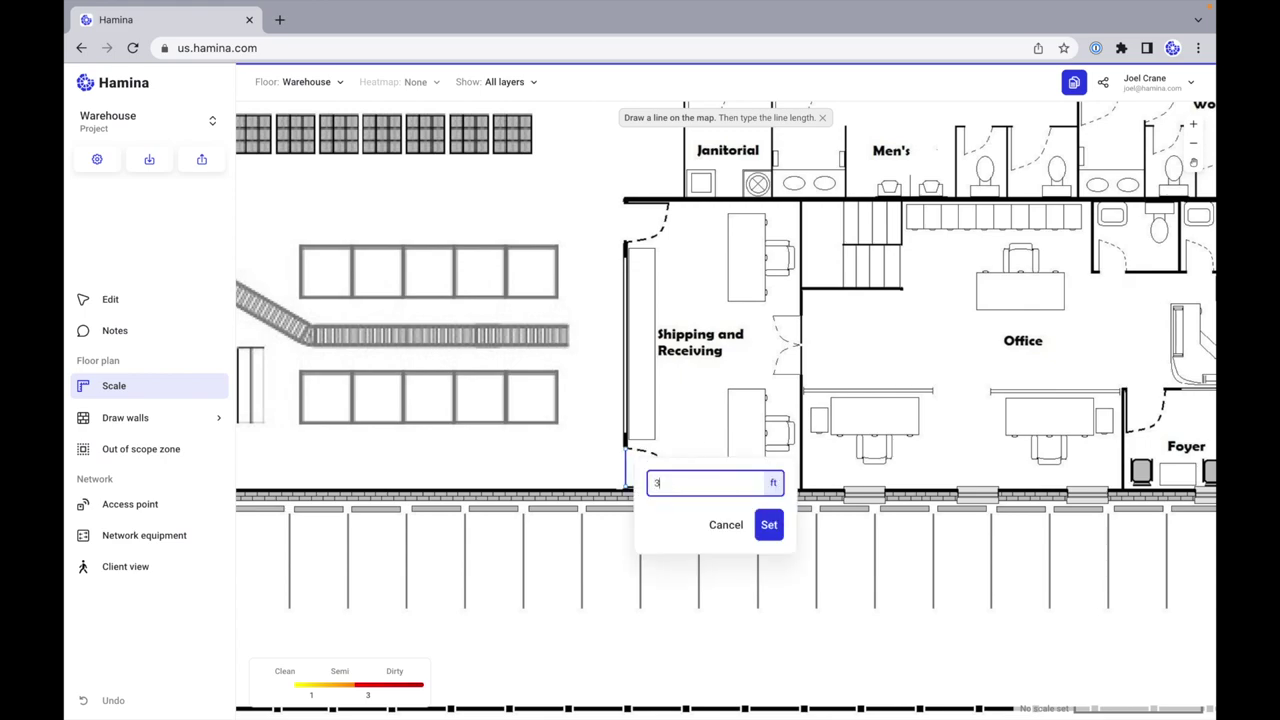
{"action": "left_click", "coordinate": [769, 528]}
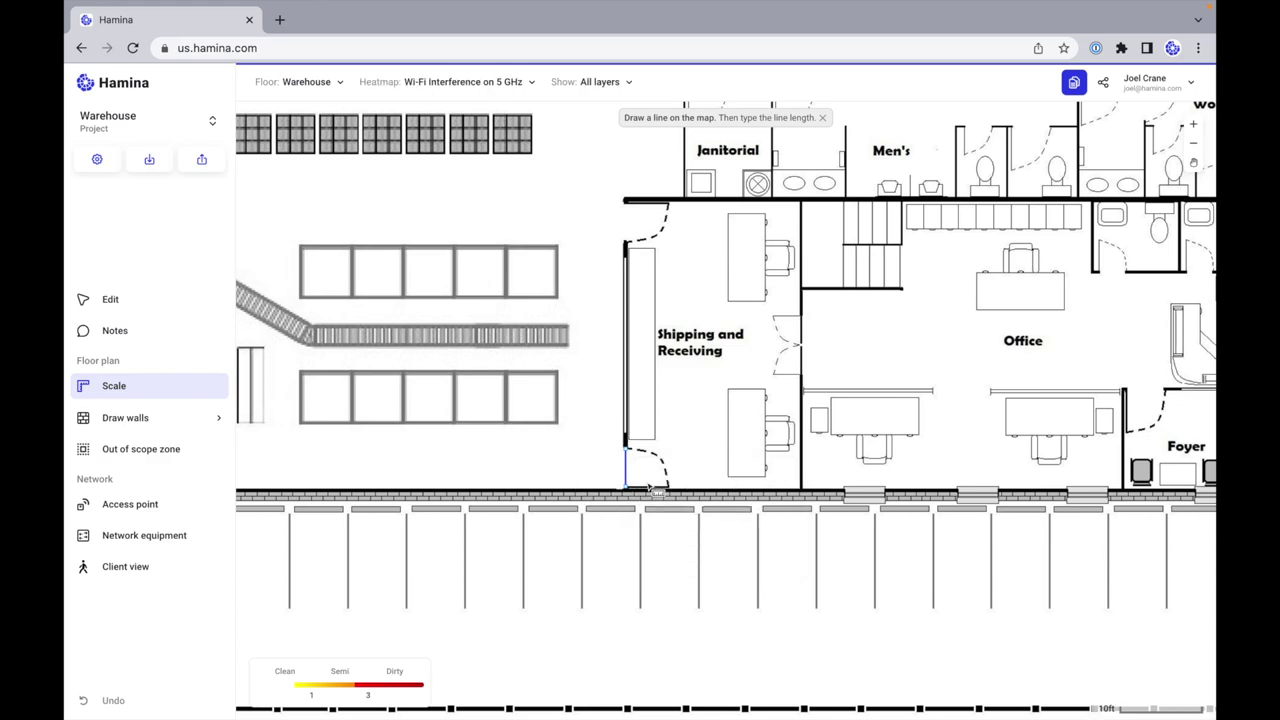
{"action": "scroll", "coordinate": [688, 471], "scroll_direction": "down", "scroll_amount": 5}
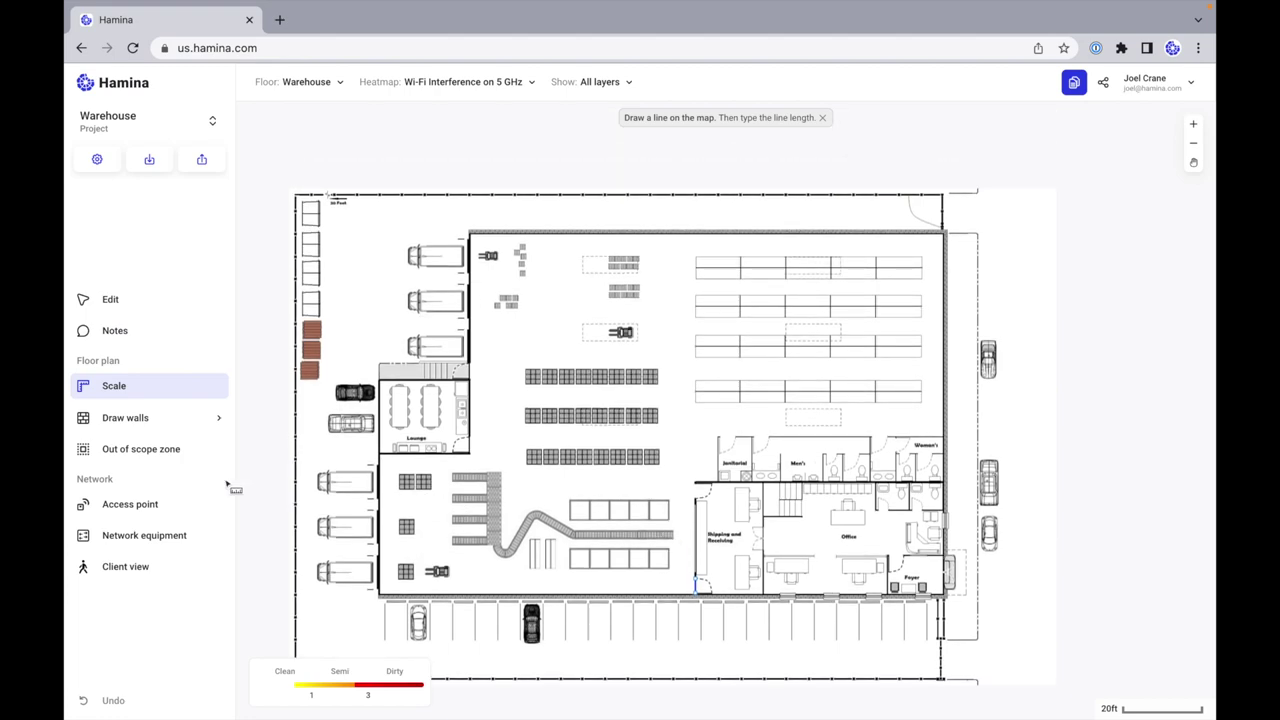
Step: Trace the warehouse's outer perimeter walls in Concrete, stepping around the lounge corner
{"action": "left_click", "coordinate": [282, 424]}
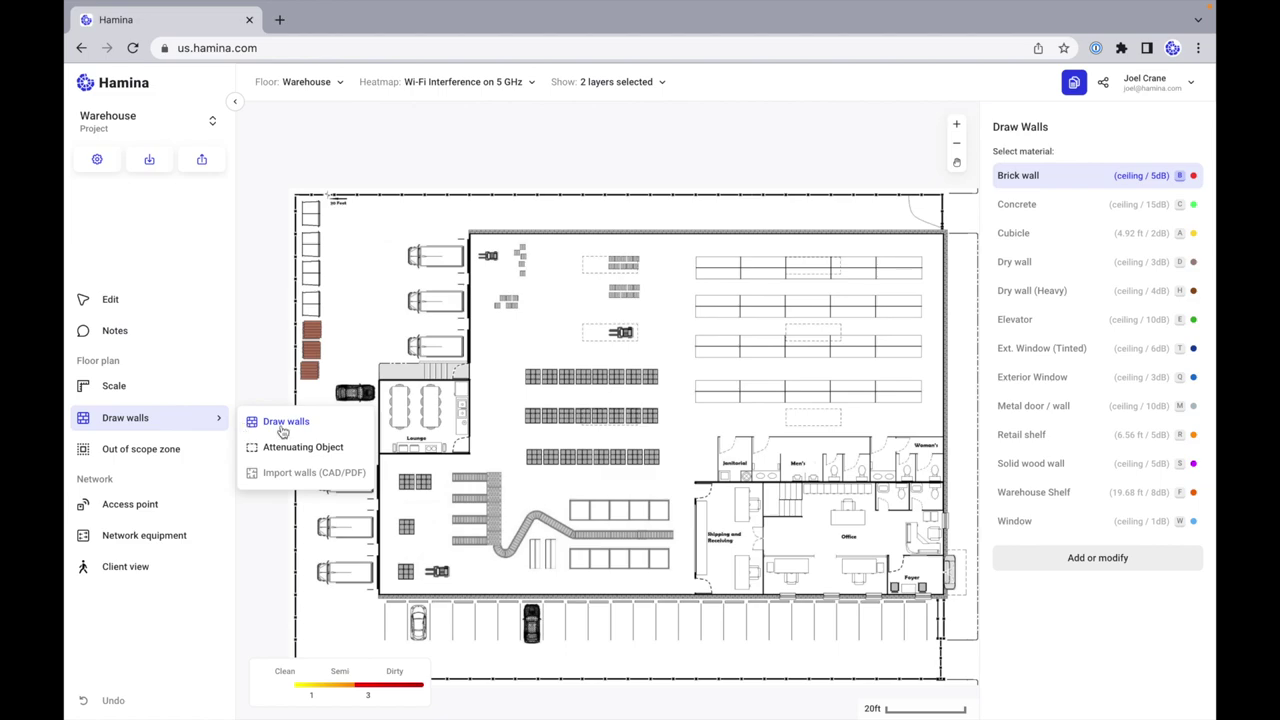
{"action": "left_click", "coordinate": [1080, 206]}
{"action": "left_click", "coordinate": [945, 597]}
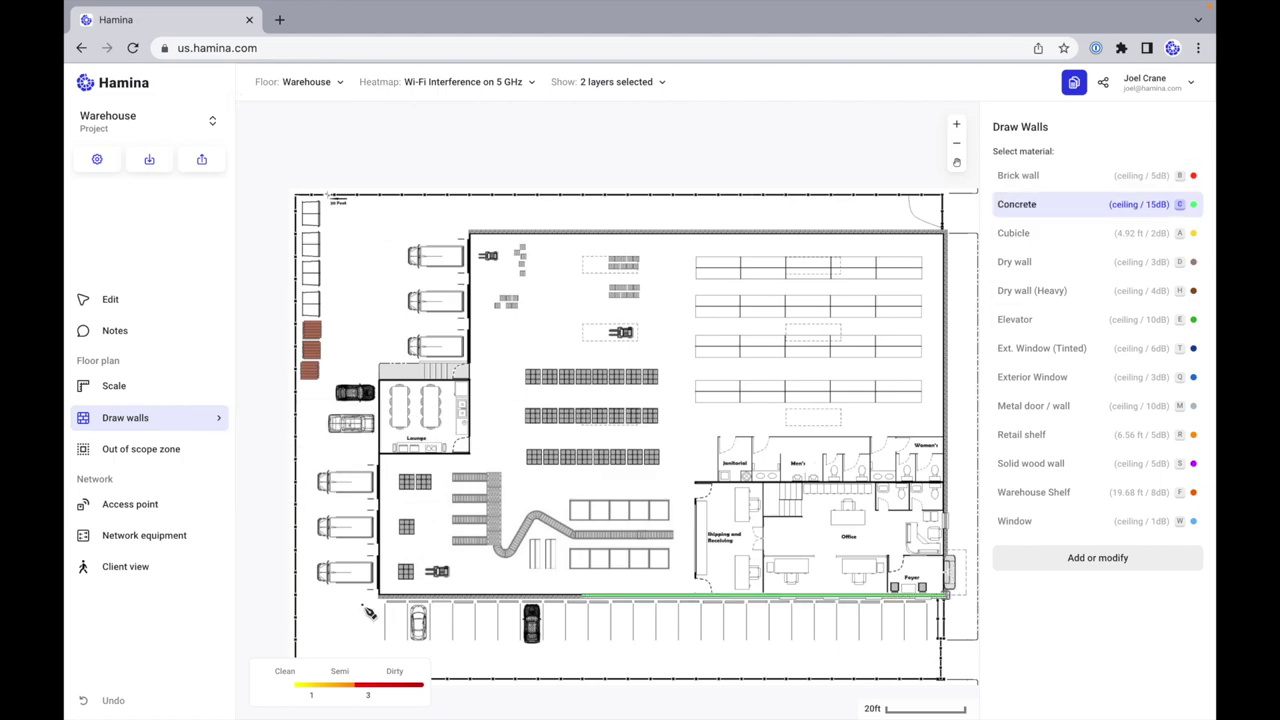
{"action": "left_click", "coordinate": [382, 598]}
{"action": "left_click", "coordinate": [381, 381]}
{"action": "left_click", "coordinate": [468, 381]}
{"action": "left_click", "coordinate": [468, 234]}
{"action": "scroll", "coordinate": [700, 255], "scroll_direction": "right", "scroll_amount": 2}
{"action": "scroll", "coordinate": [703, 256], "scroll_direction": "right", "scroll_amount": 2}
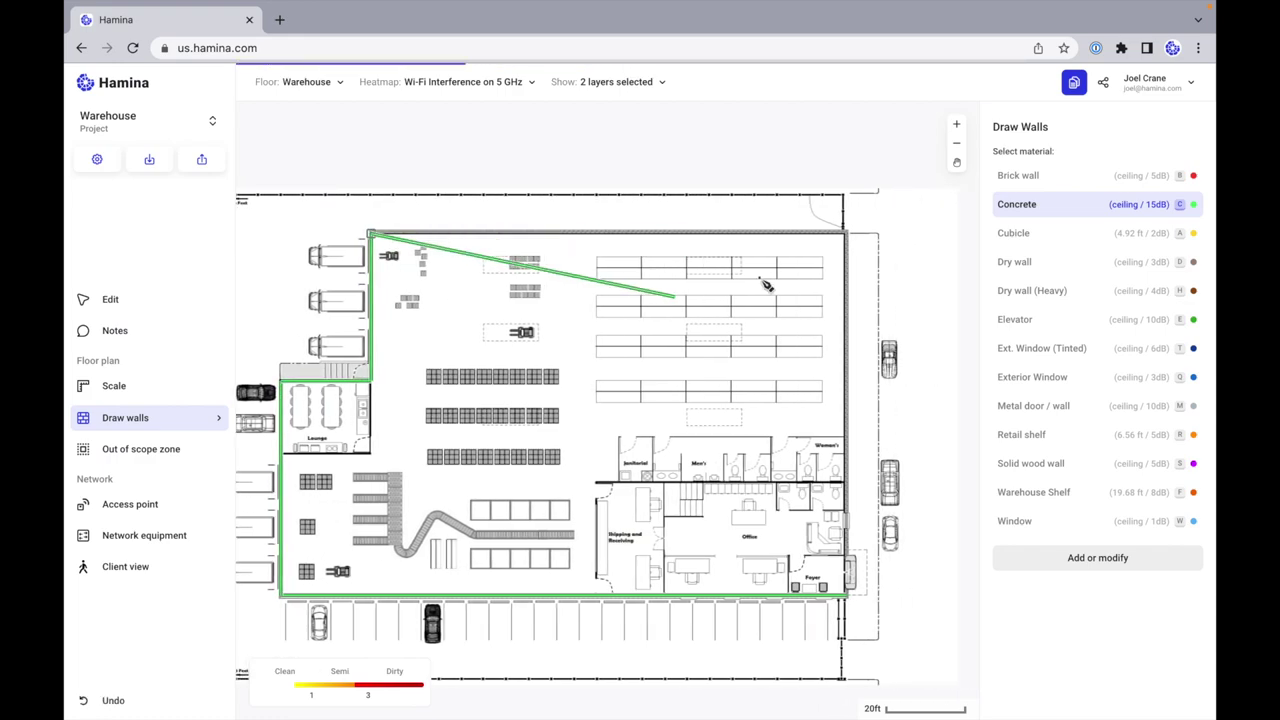
{"action": "left_click", "coordinate": [846, 234]}
{"action": "left_click", "coordinate": [845, 597]}
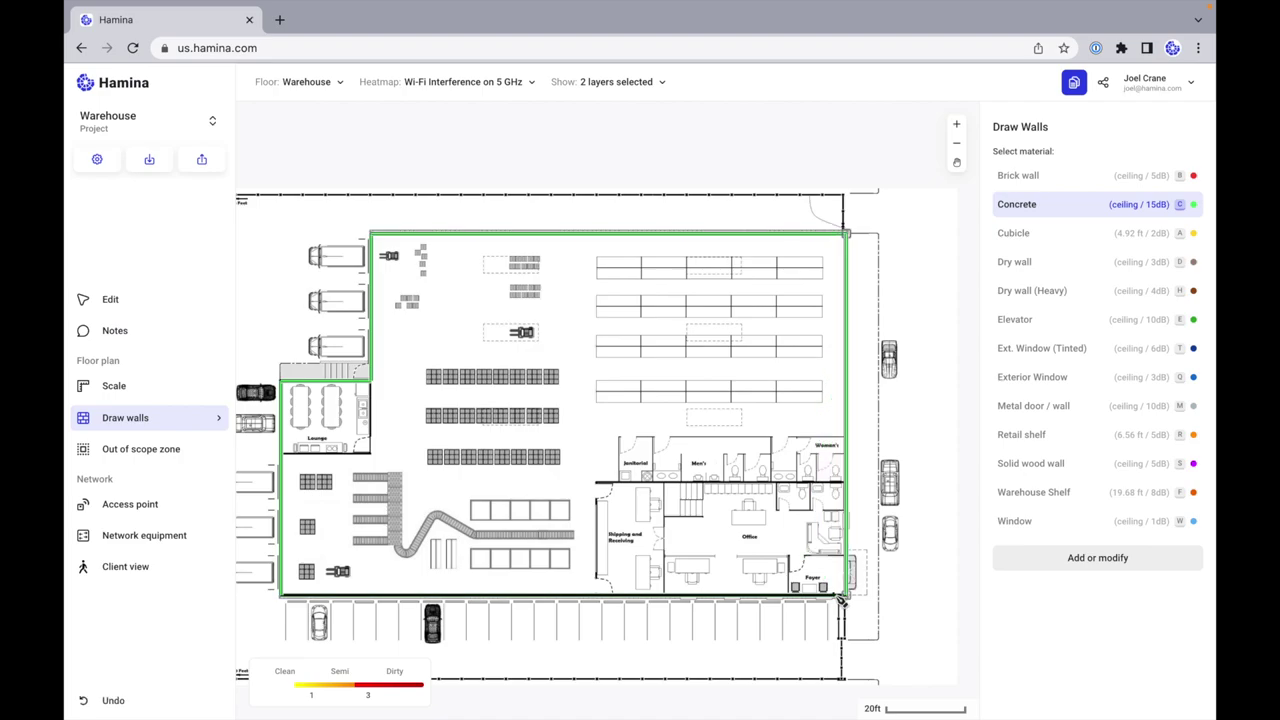
{"action": "scroll", "coordinate": [636, 518], "scroll_direction": "up", "scroll_amount": 5}
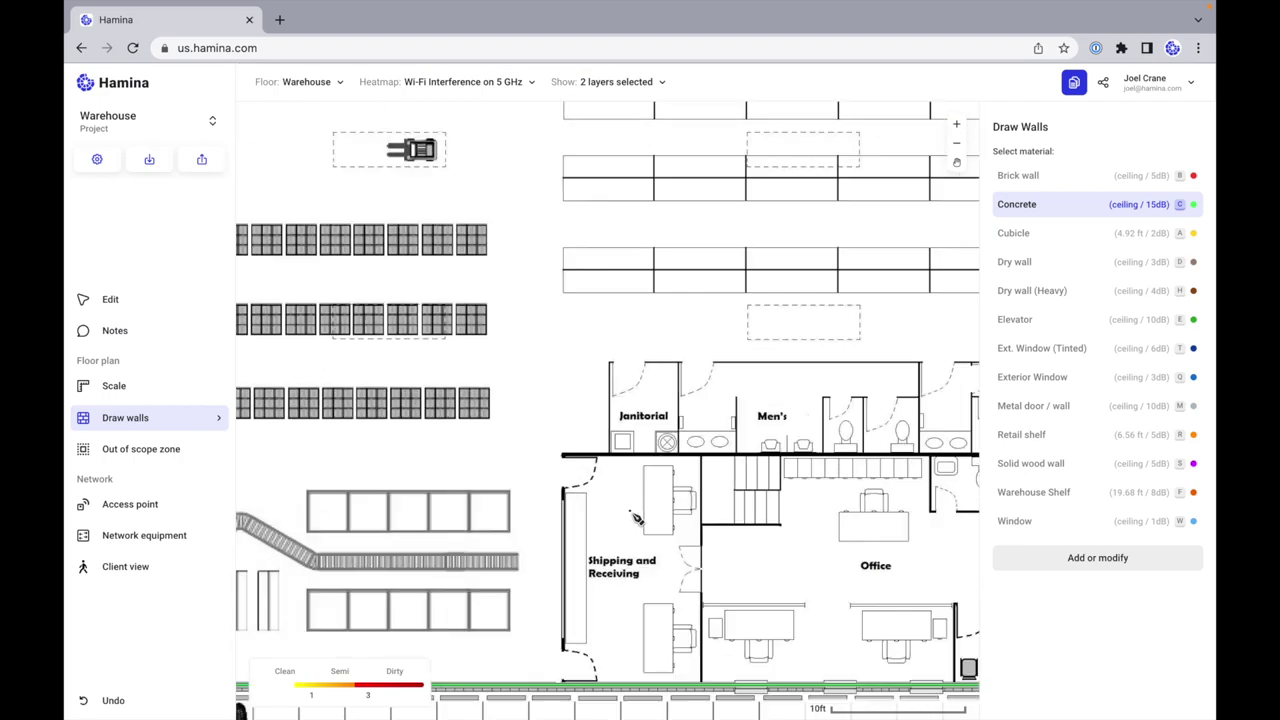
{"action": "scroll", "coordinate": [636, 518], "scroll_direction": "down", "scroll_amount": 2}
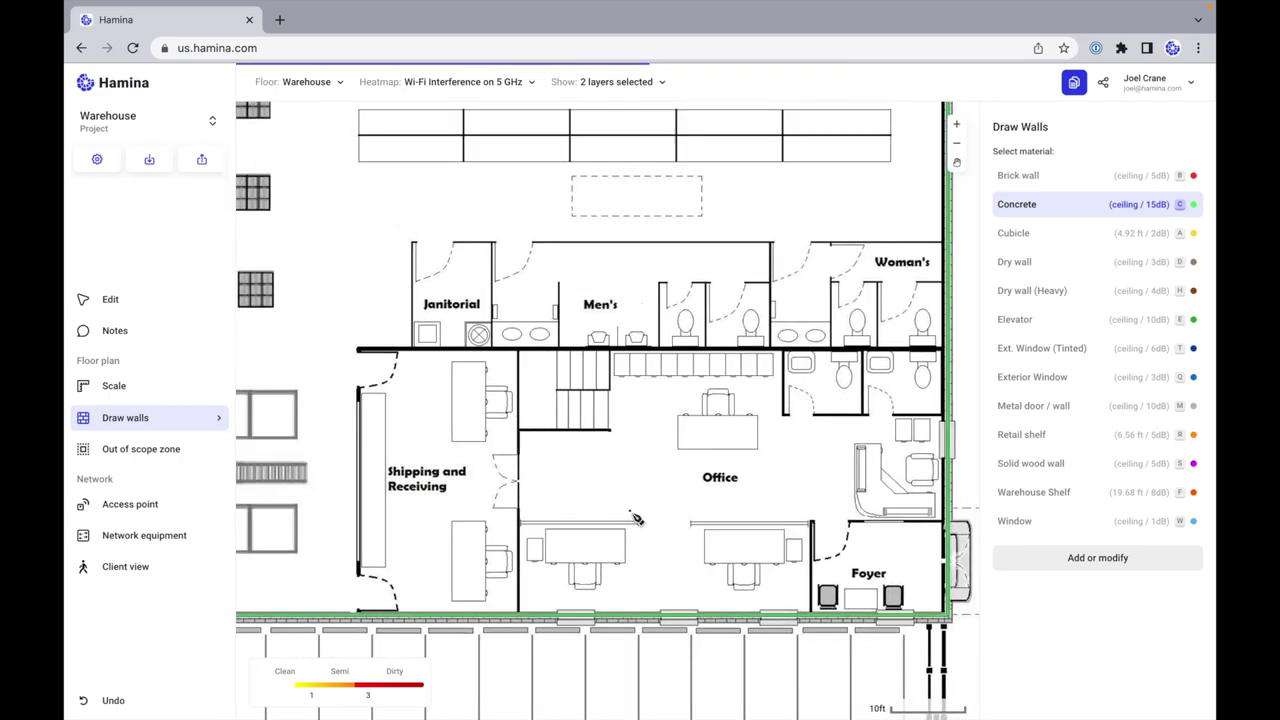
Step: Switch to Dry wall (Heavy) and draw the office block top, restroom top and Janitorial left walls
{"action": "key", "text": "h"}
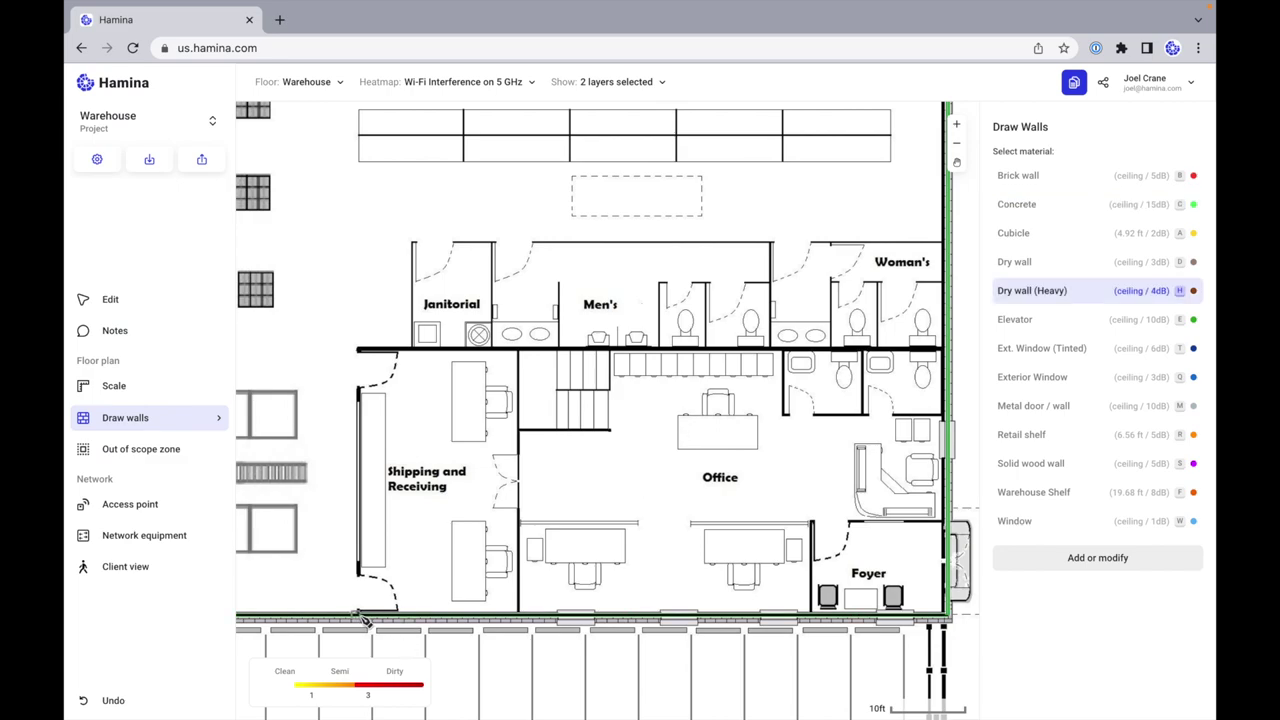
{"action": "left_click", "coordinate": [358, 348]}
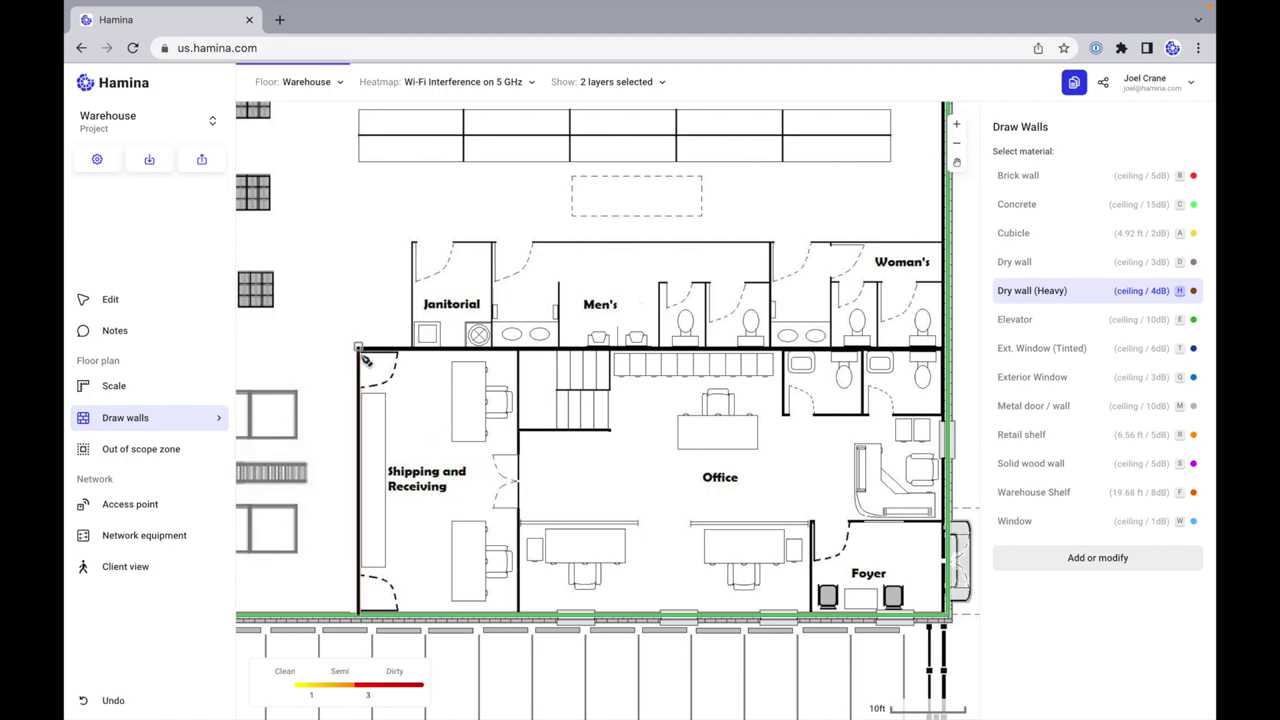
{"action": "left_click", "coordinate": [946, 348]}
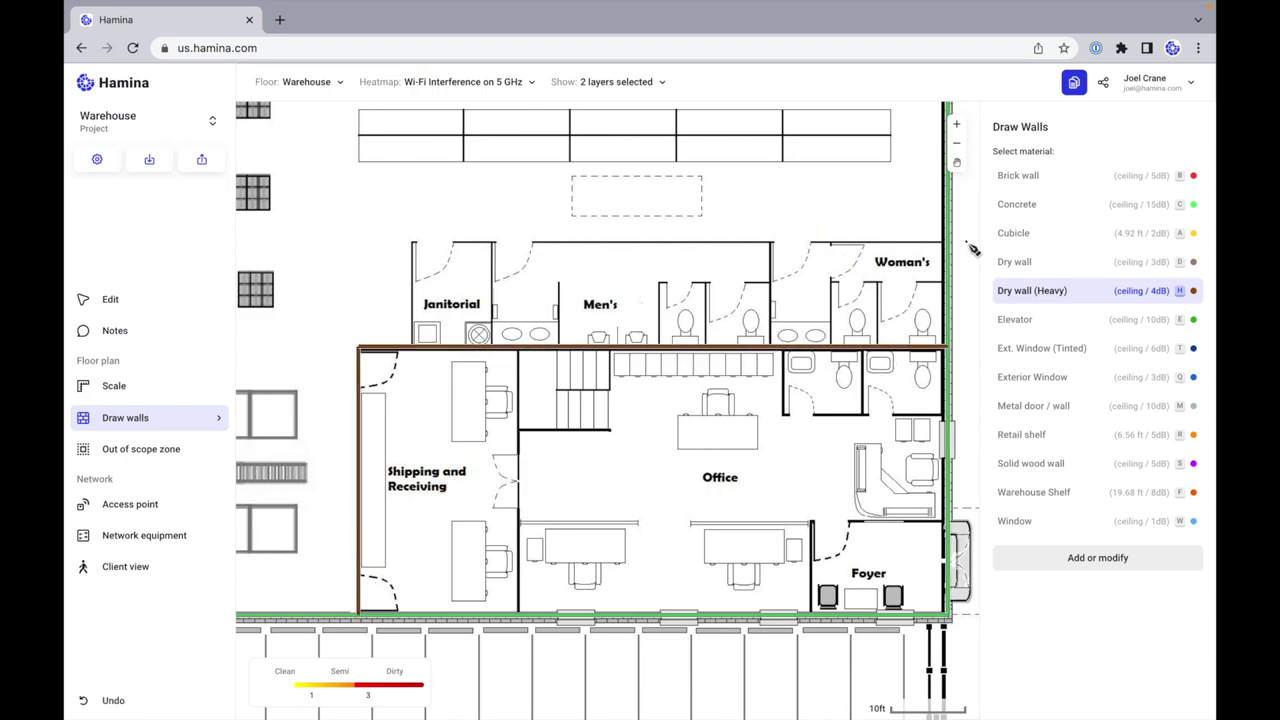
{"action": "left_click", "coordinate": [413, 243]}
{"action": "left_click", "coordinate": [946, 243]}
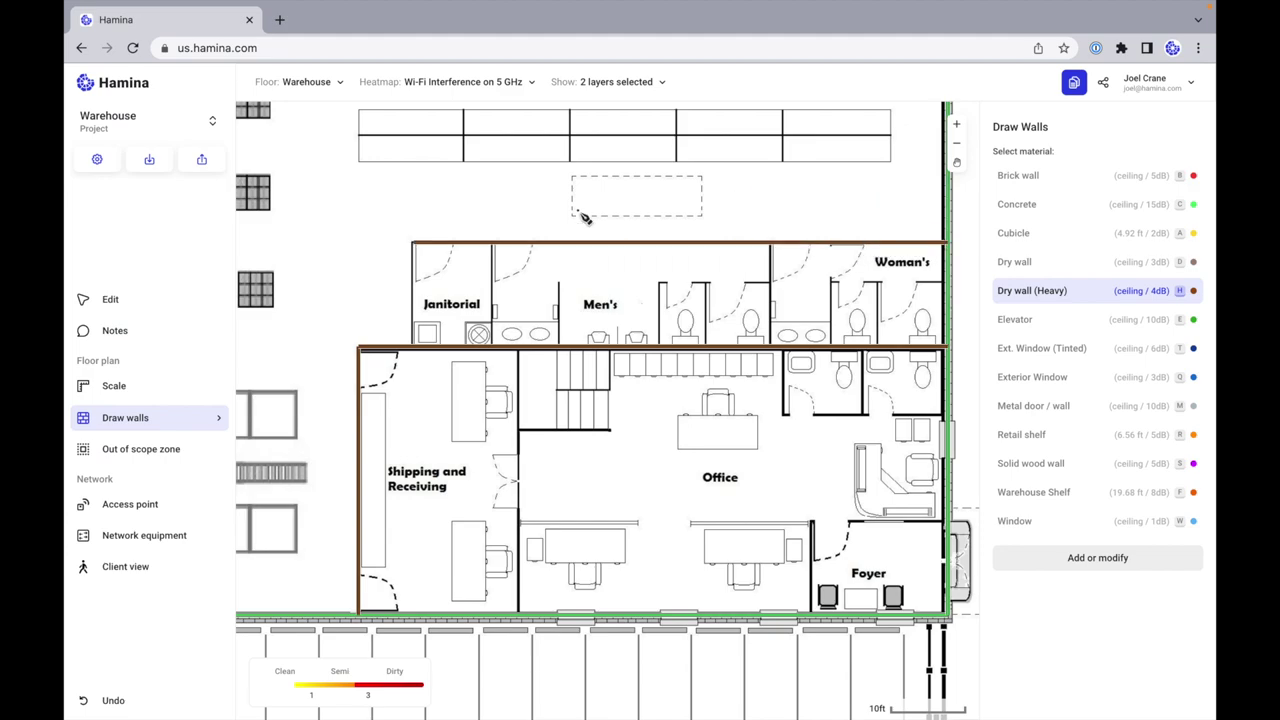
{"action": "left_click", "coordinate": [413, 243]}
{"action": "left_click", "coordinate": [411, 348]}
{"action": "key", "text": "Escape"}
Step: Add heavy dry walls splitting Janitorial from Men's and Shipping and Receiving from Office, plus Foyer walls
{"action": "left_click", "coordinate": [493, 243]}
{"action": "left_click", "coordinate": [493, 348]}
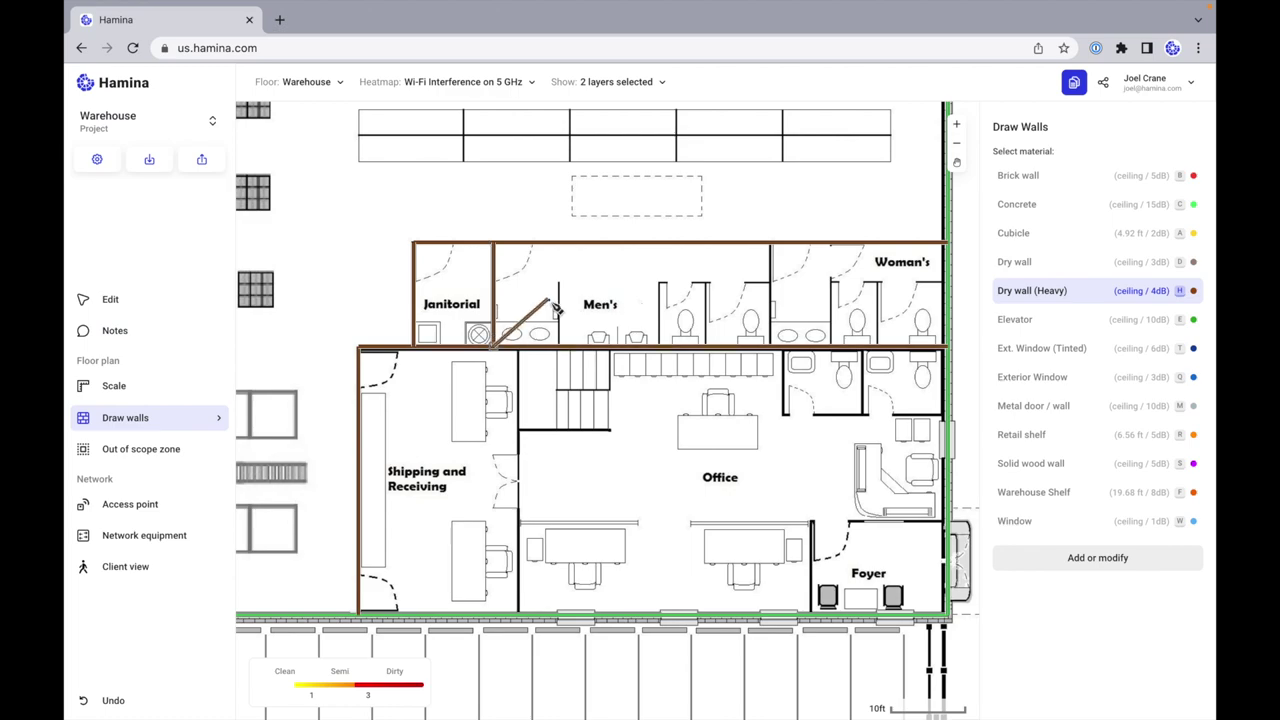
{"action": "left_click", "coordinate": [518, 348]}
{"action": "left_click", "coordinate": [530, 622]}
{"action": "key", "text": "Escape"}
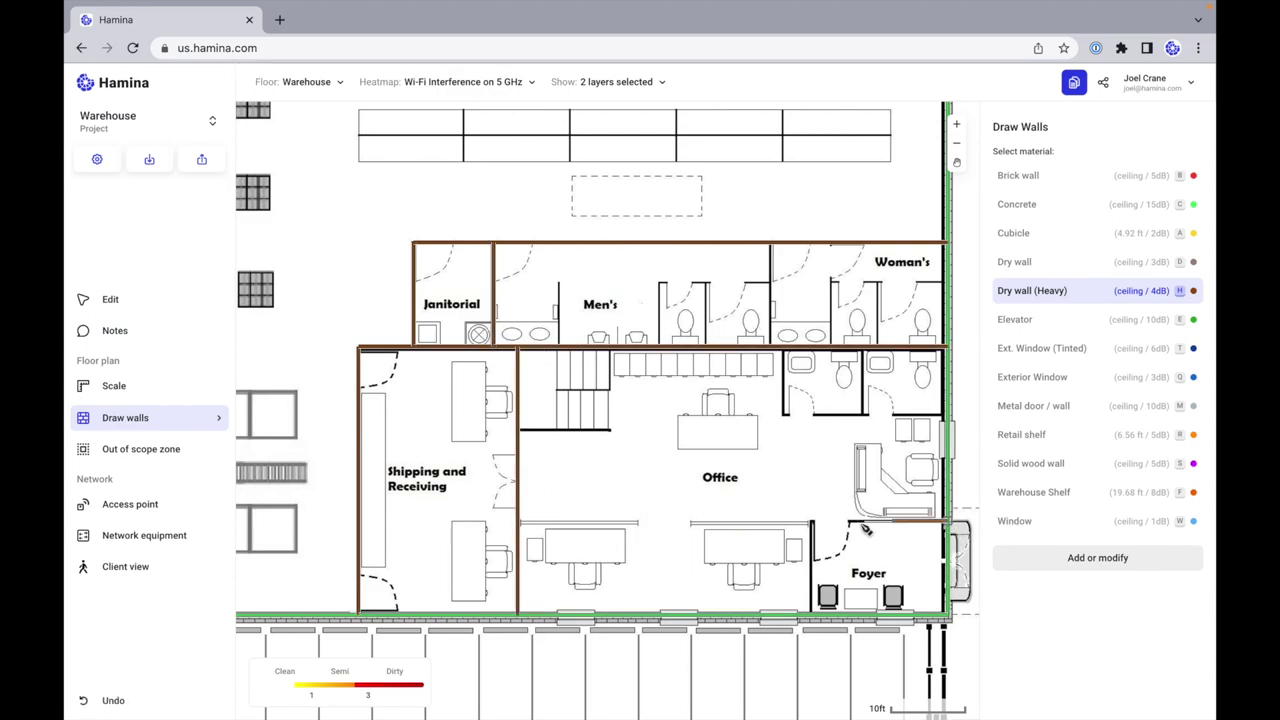
{"action": "left_click", "coordinate": [812, 520]}
{"action": "left_click", "coordinate": [818, 614]}
{"action": "key", "text": "Escape"}
Step: Enclose the restroom block with heavy dry walls and divide it with a middle wall
{"action": "left_click", "coordinate": [945, 413]}
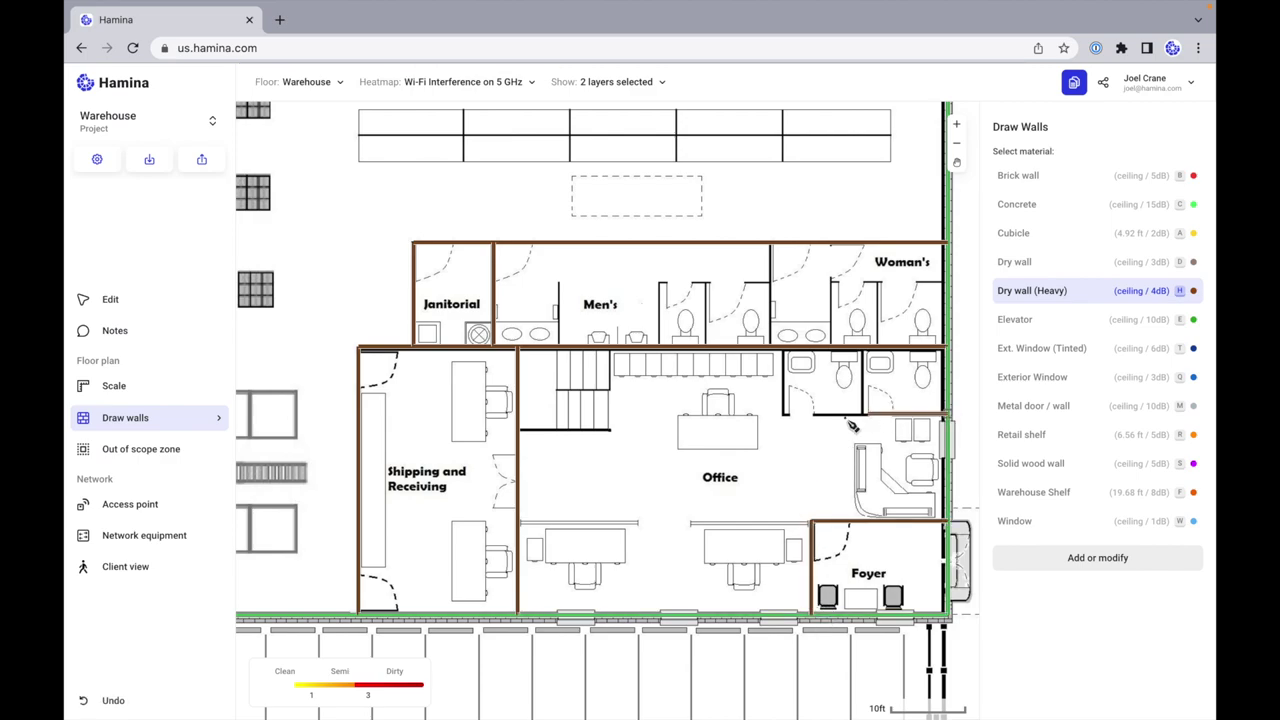
{"action": "left_click", "coordinate": [780, 413]}
{"action": "left_click", "coordinate": [780, 348]}
{"action": "key", "text": "Escape"}
{"action": "left_click", "coordinate": [862, 413]}
{"action": "left_click", "coordinate": [862, 348]}
{"action": "key", "text": "Escape"}
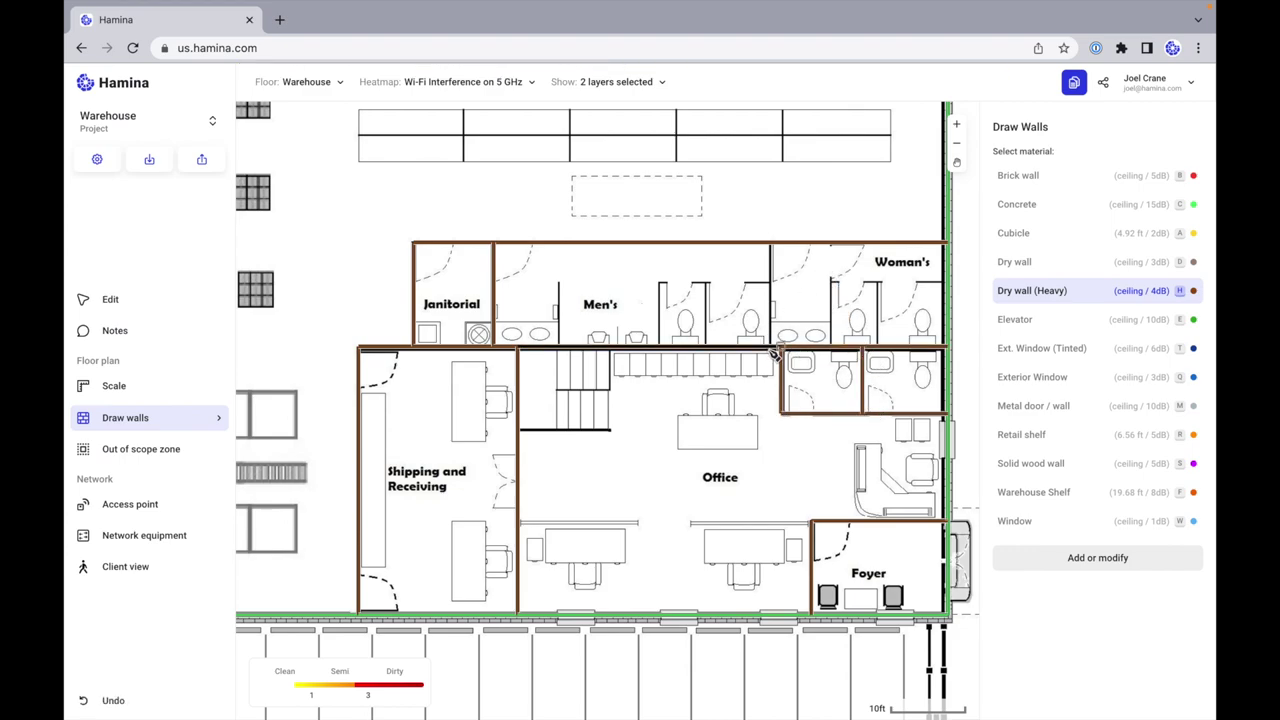
Step: Draw the stall partition wall and the lounge's right and bottom walls
{"action": "scroll", "coordinate": [765, 350], "scroll_direction": "up", "scroll_amount": 5}
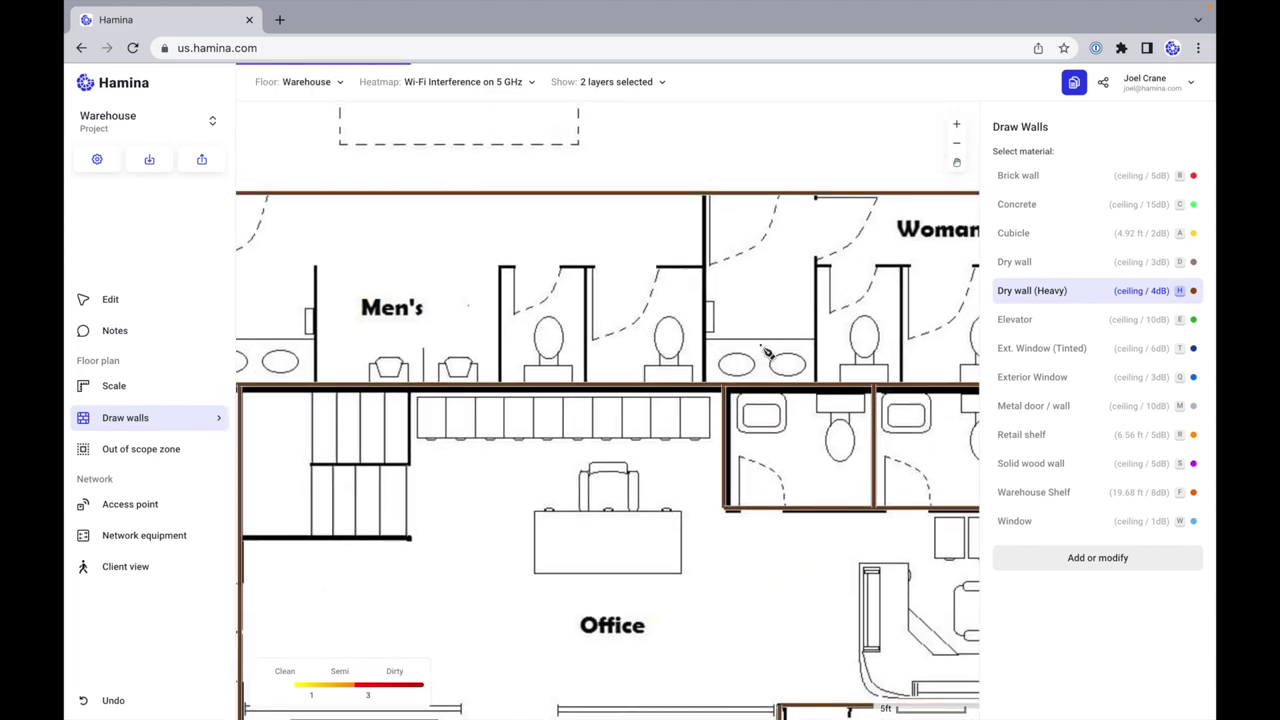
{"action": "left_click", "coordinate": [706, 393]}
{"action": "left_click", "coordinate": [696, 196]}
{"action": "scroll", "coordinate": [737, 165], "scroll_direction": "down", "scroll_amount": 3}
{"action": "scroll", "coordinate": [737, 165], "scroll_direction": "up", "scroll_amount": 5}
{"action": "scroll", "coordinate": [737, 165], "scroll_direction": "left", "scroll_amount": 10}
{"action": "scroll", "coordinate": [737, 165], "scroll_direction": "up", "scroll_amount": 3}
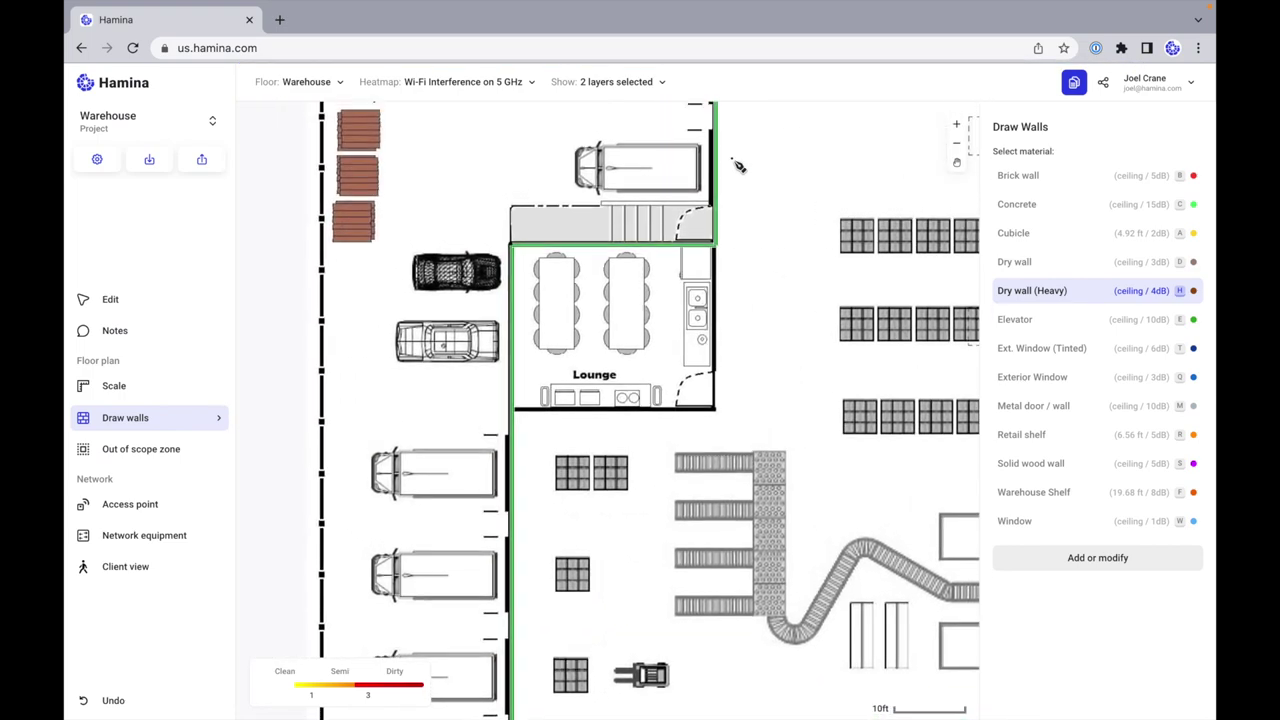
{"action": "left_click", "coordinate": [716, 248]}
{"action": "left_click", "coordinate": [716, 409]}
{"action": "double_click", "coordinate": [514, 409]}
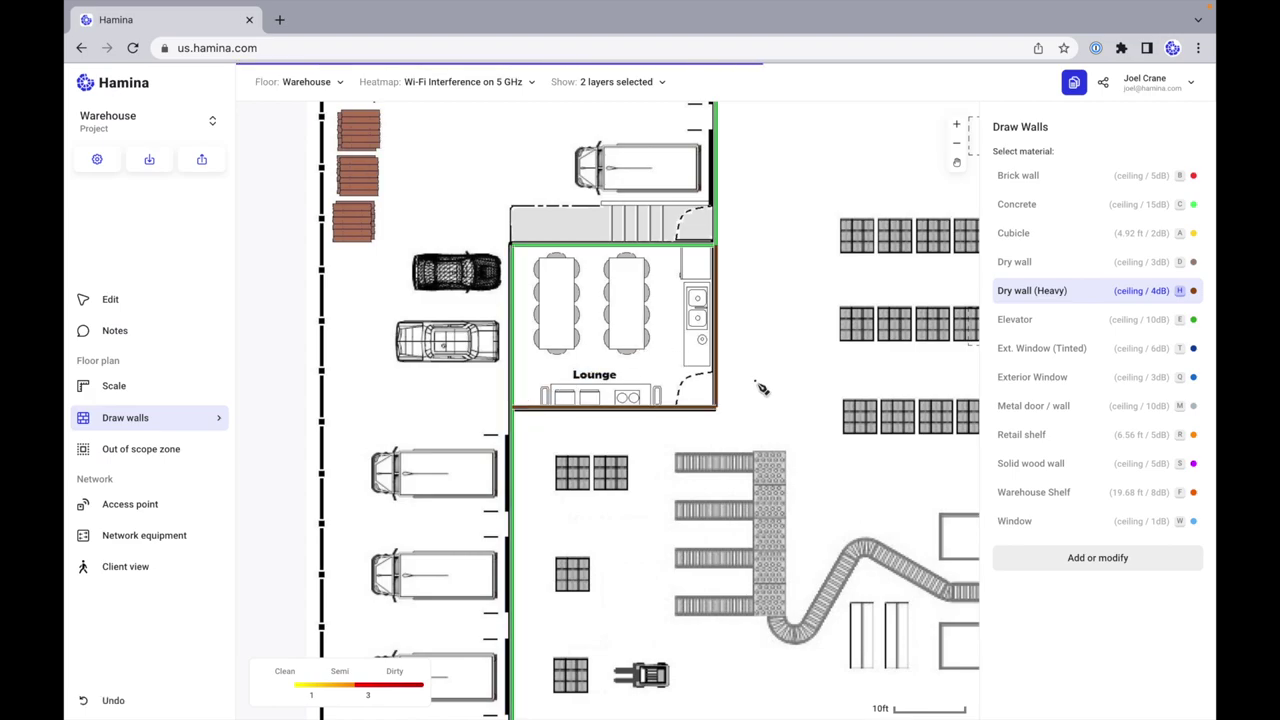
{"action": "scroll", "coordinate": [762, 388], "scroll_direction": "down", "scroll_amount": 10}
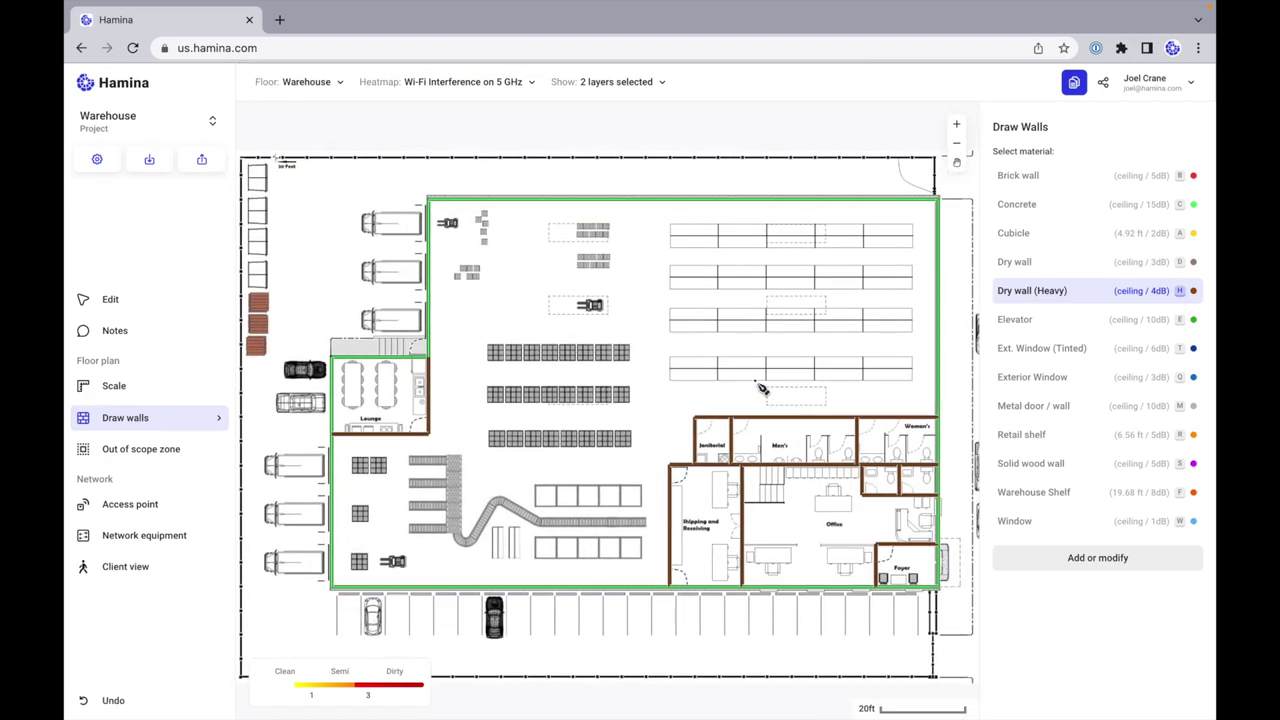
Step: Switch the drawing tool to Attenuating Object and open the type editor on Server Rack
{"action": "scroll", "coordinate": [762, 388], "scroll_direction": "up", "scroll_amount": 10}
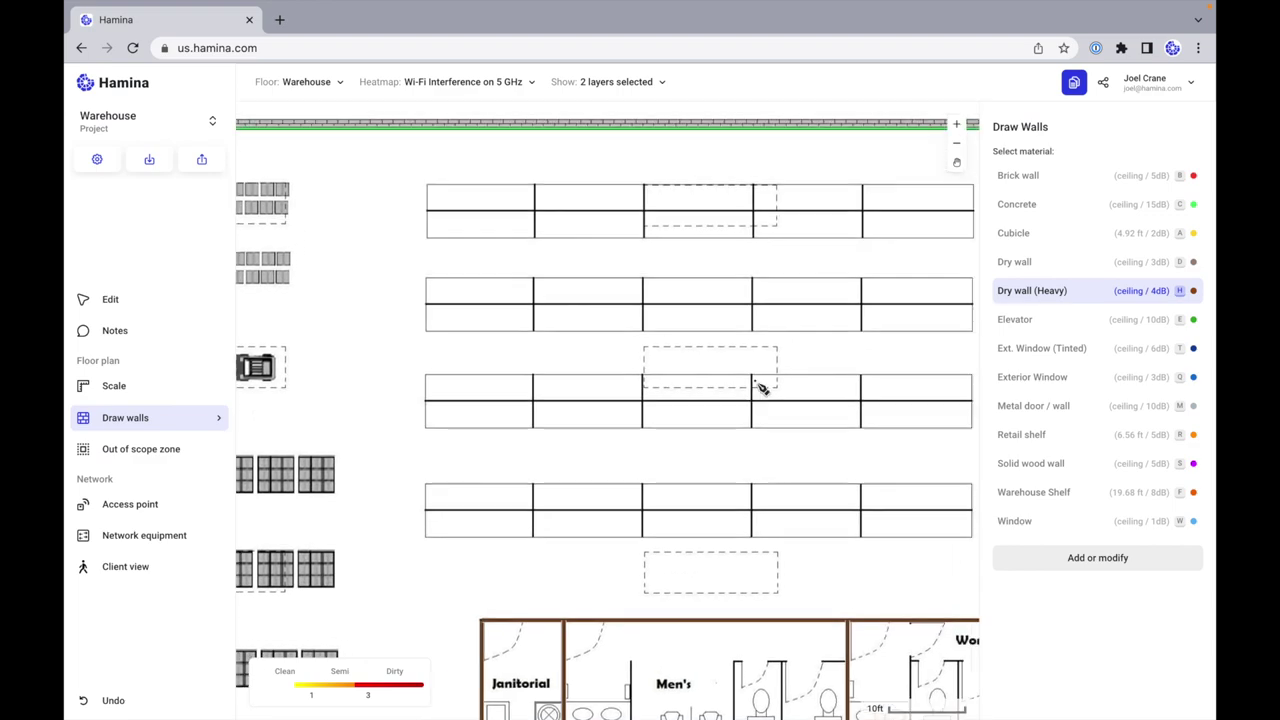
{"action": "scroll", "coordinate": [762, 388], "scroll_direction": "down", "scroll_amount": 2}
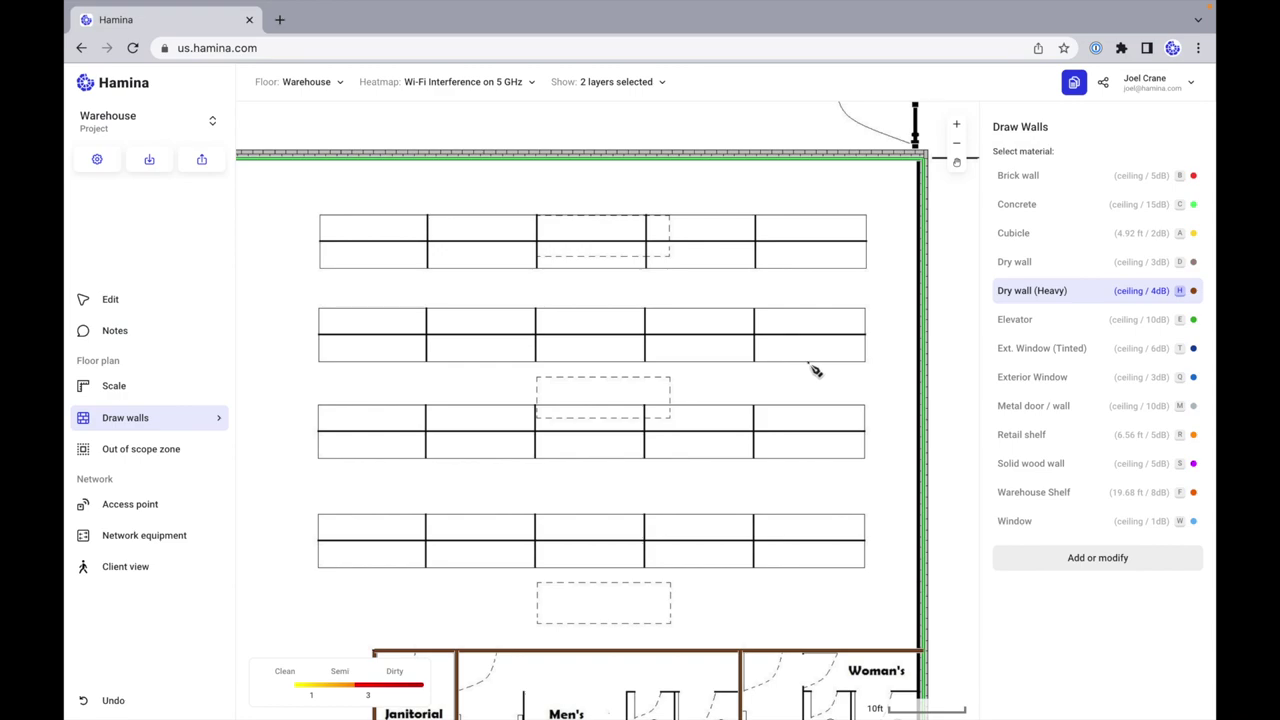
{"action": "left_click", "coordinate": [219, 418]}
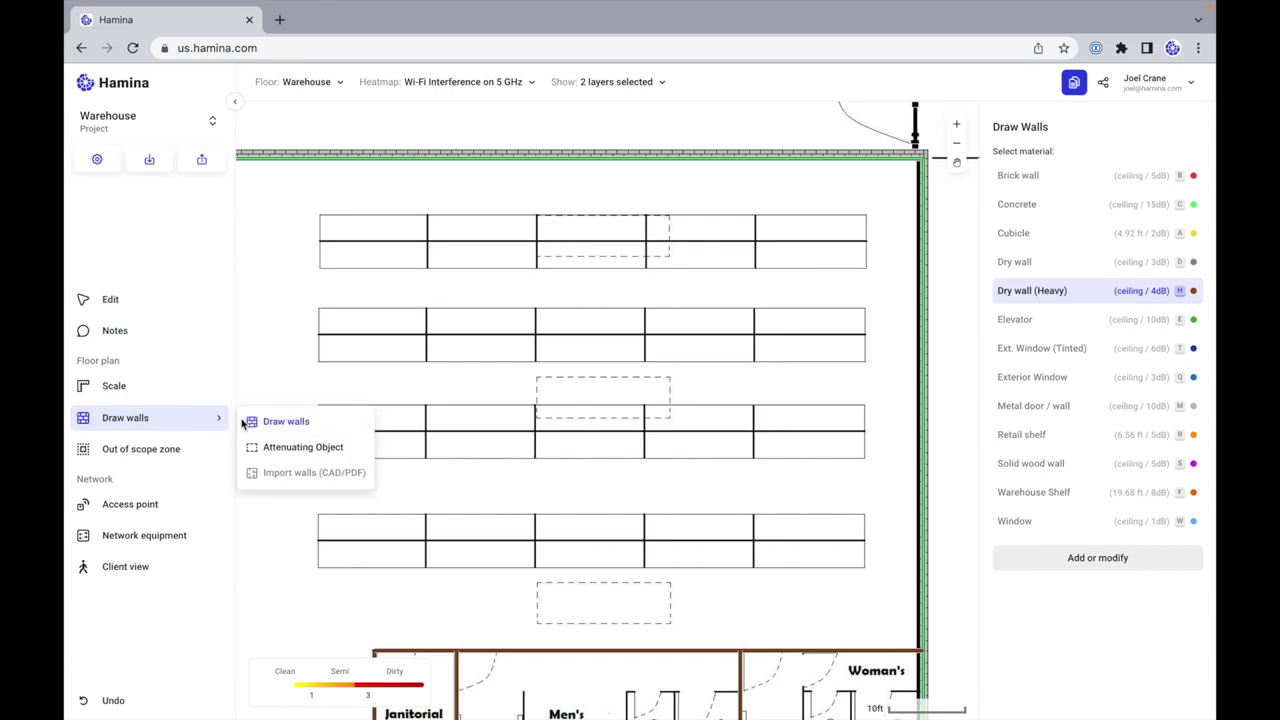
{"action": "left_click", "coordinate": [332, 449]}
{"action": "left_click", "coordinate": [166, 420]}
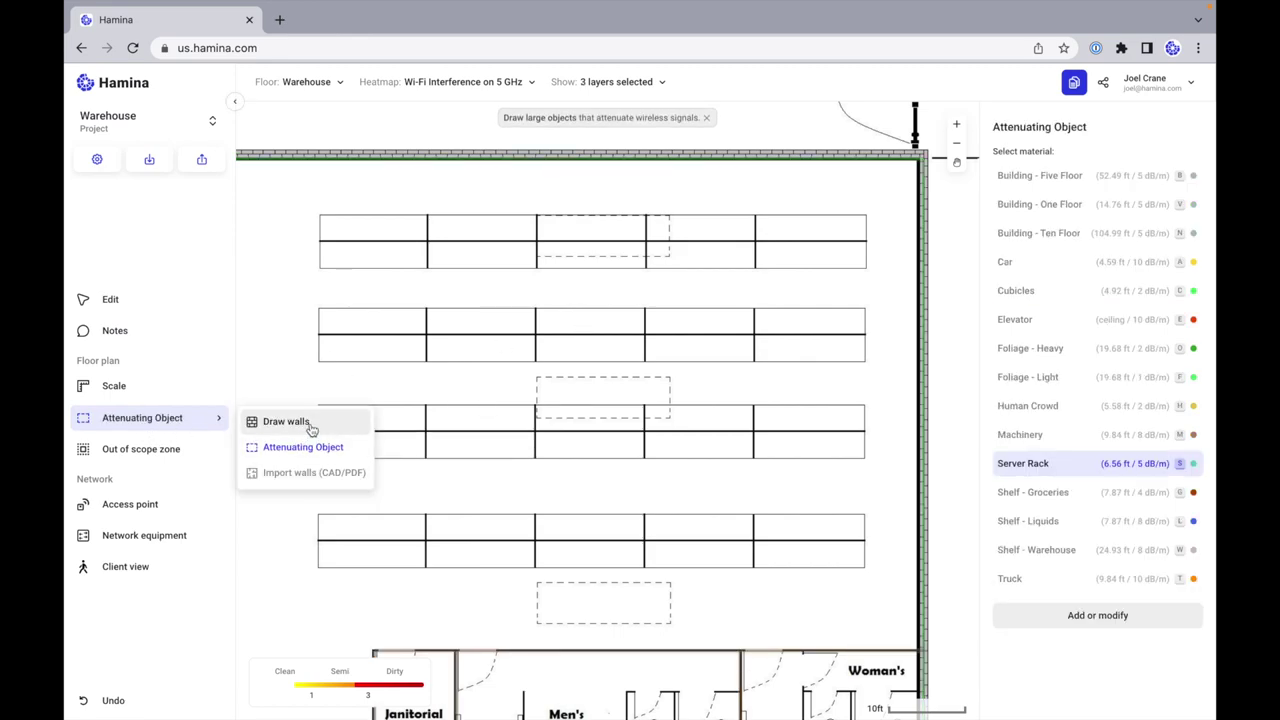
{"action": "left_click", "coordinate": [300, 424]}
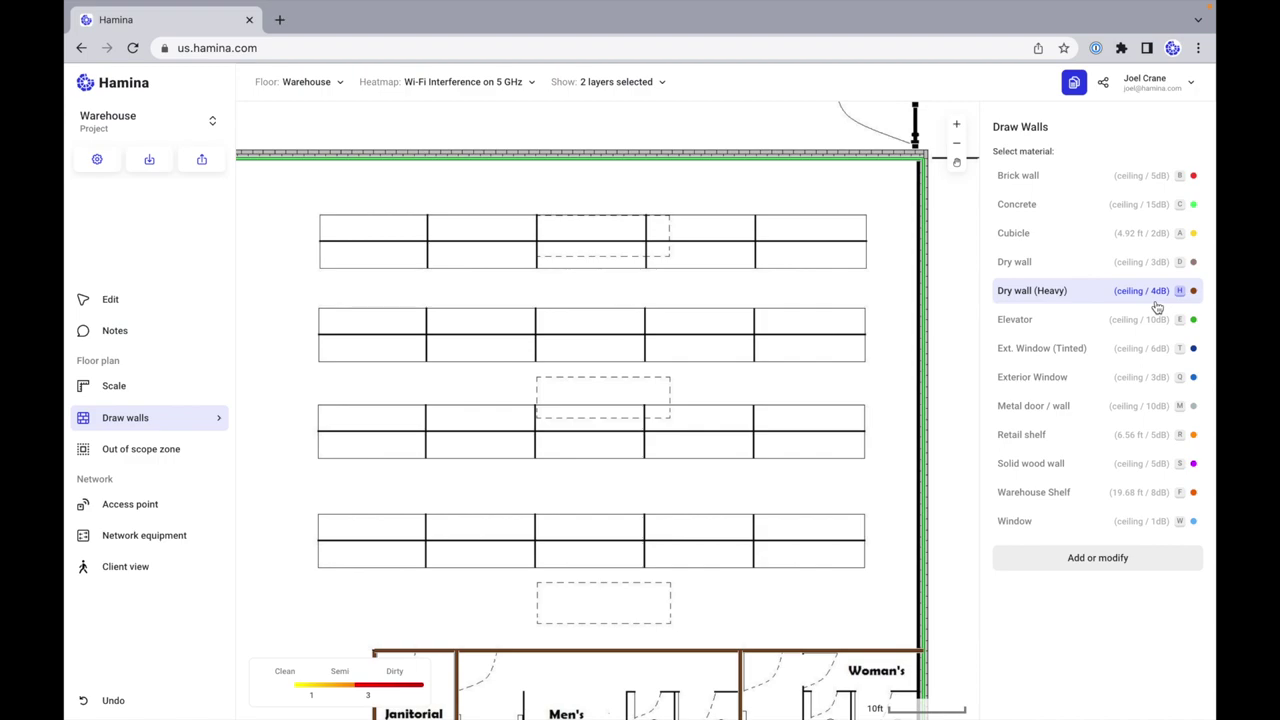
{"action": "left_click", "coordinate": [211, 427]}
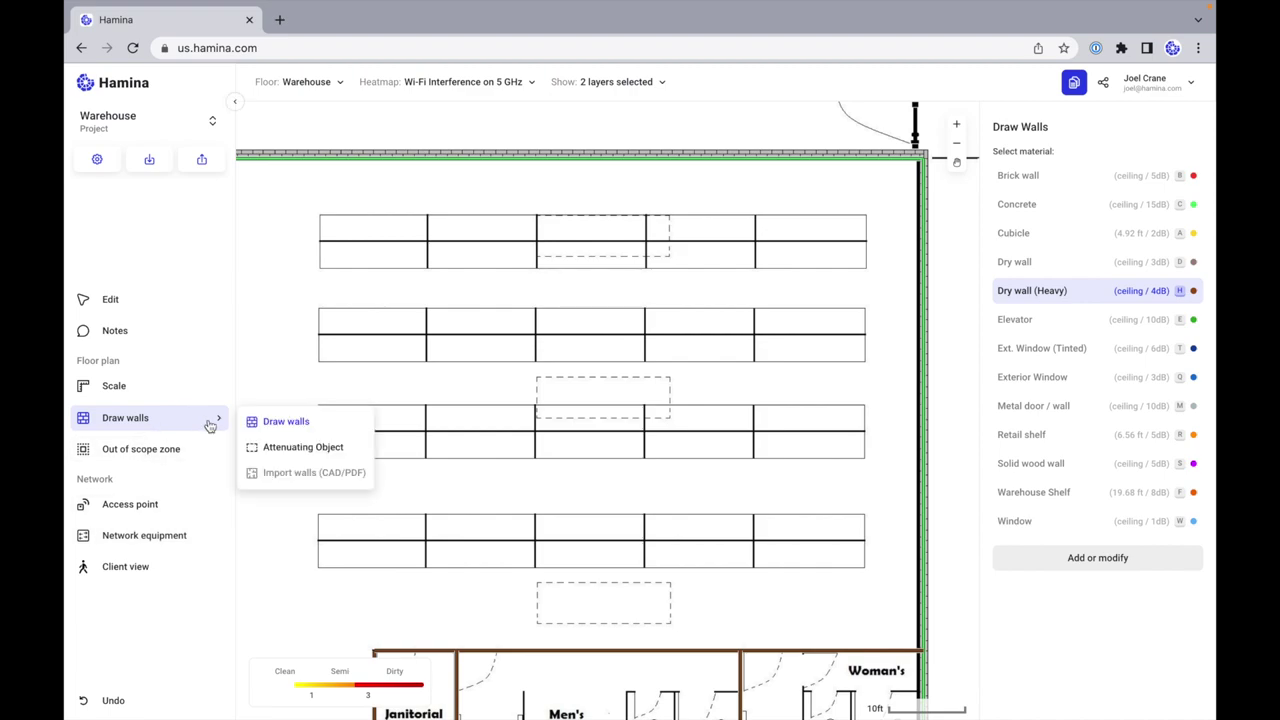
{"action": "left_click", "coordinate": [297, 451]}
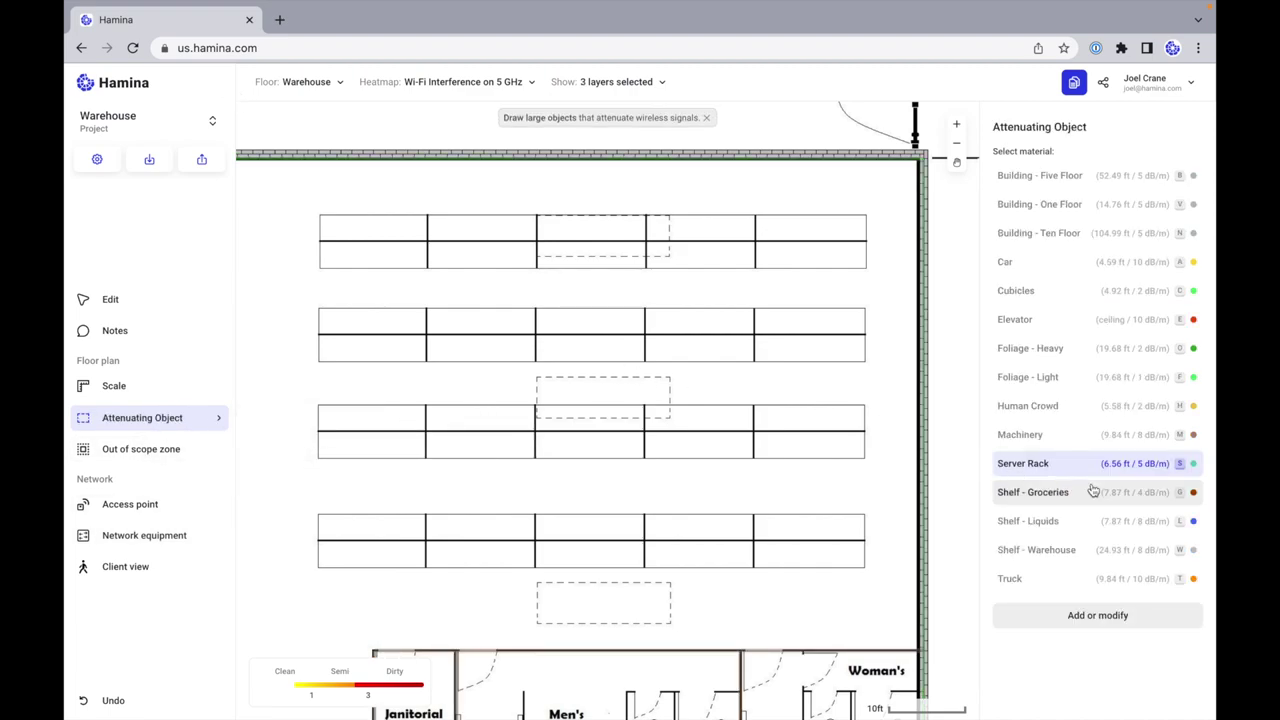
{"action": "left_click", "coordinate": [1142, 617]}
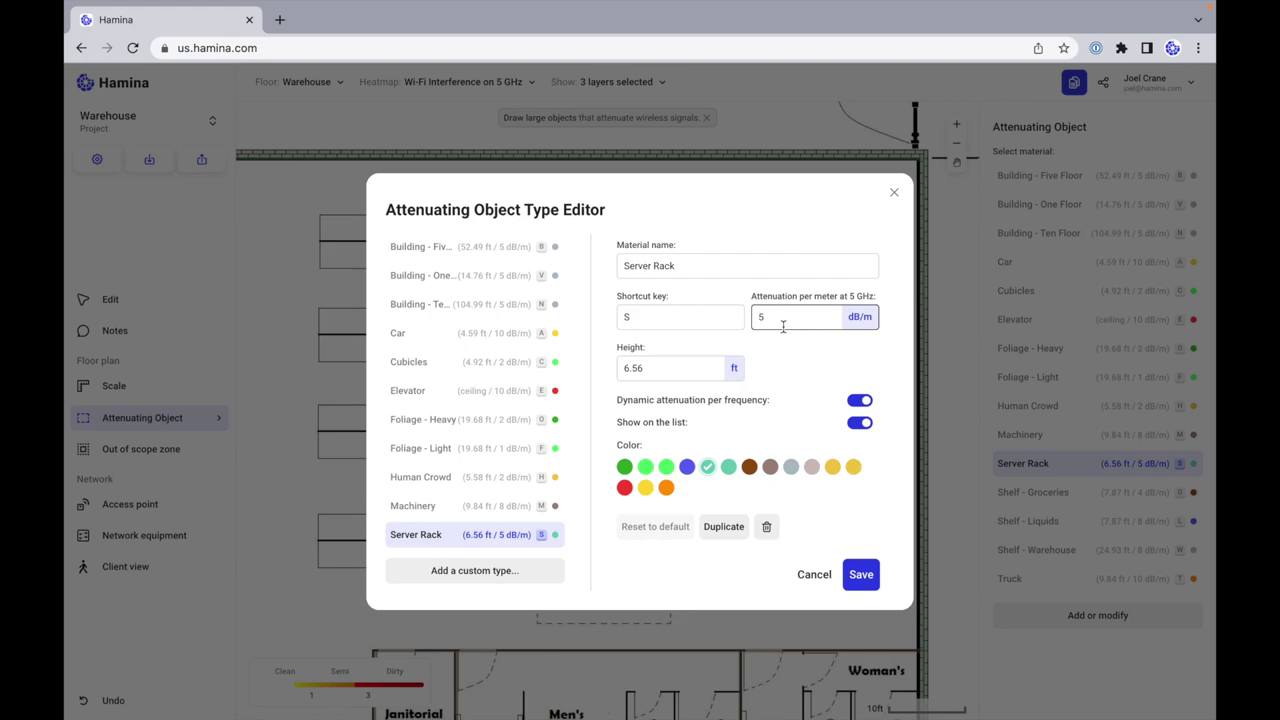
Step: Review Server Rack's 5 dB/m attenuation and 6.56 ft height, then cancel without saving
{"action": "left_click", "coordinate": [609, 257]}
{"action": "left_click_drag", "start_coordinate": [386, 209], "coordinate": [555, 207]}
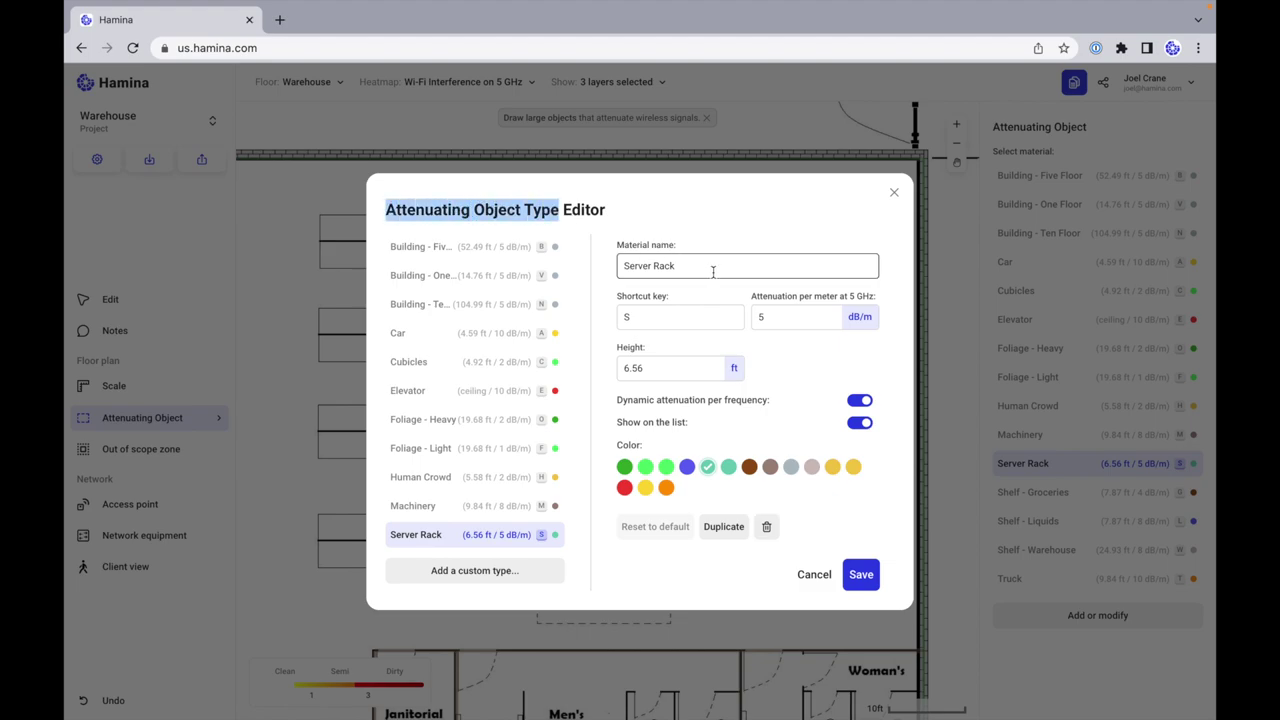
{"action": "left_click", "coordinate": [773, 317]}
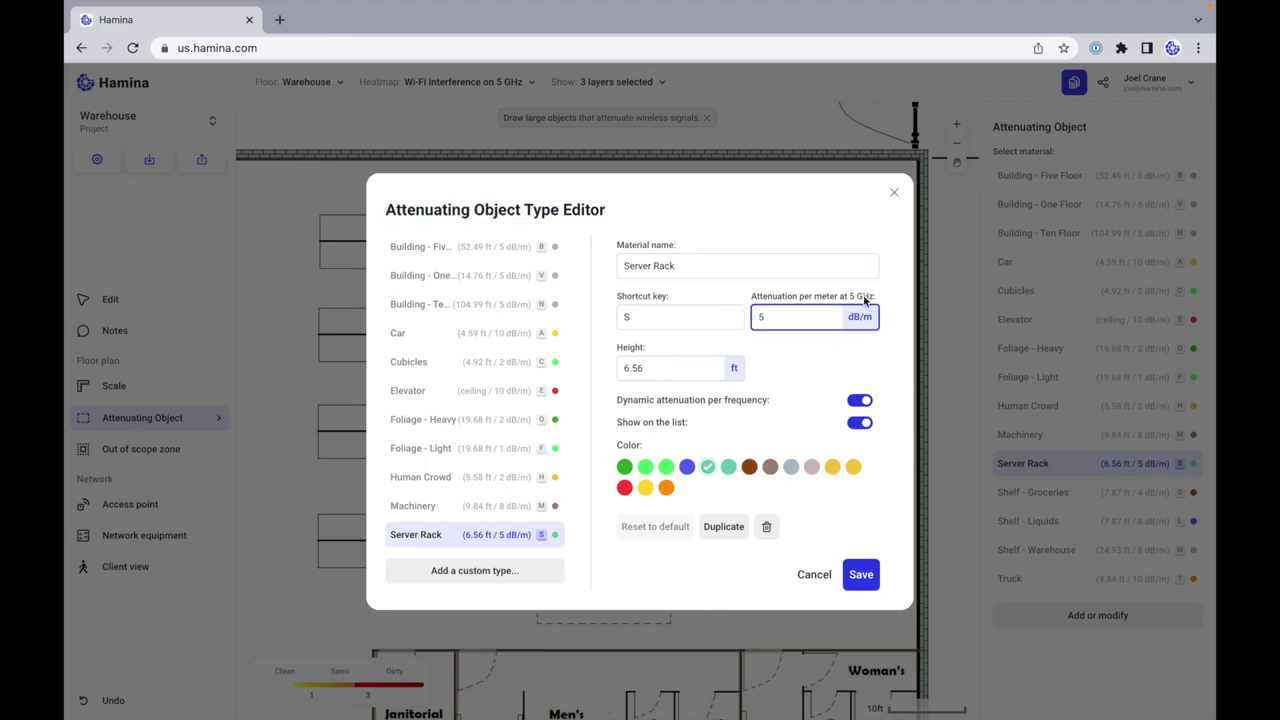
{"action": "left_click", "coordinate": [811, 578]}
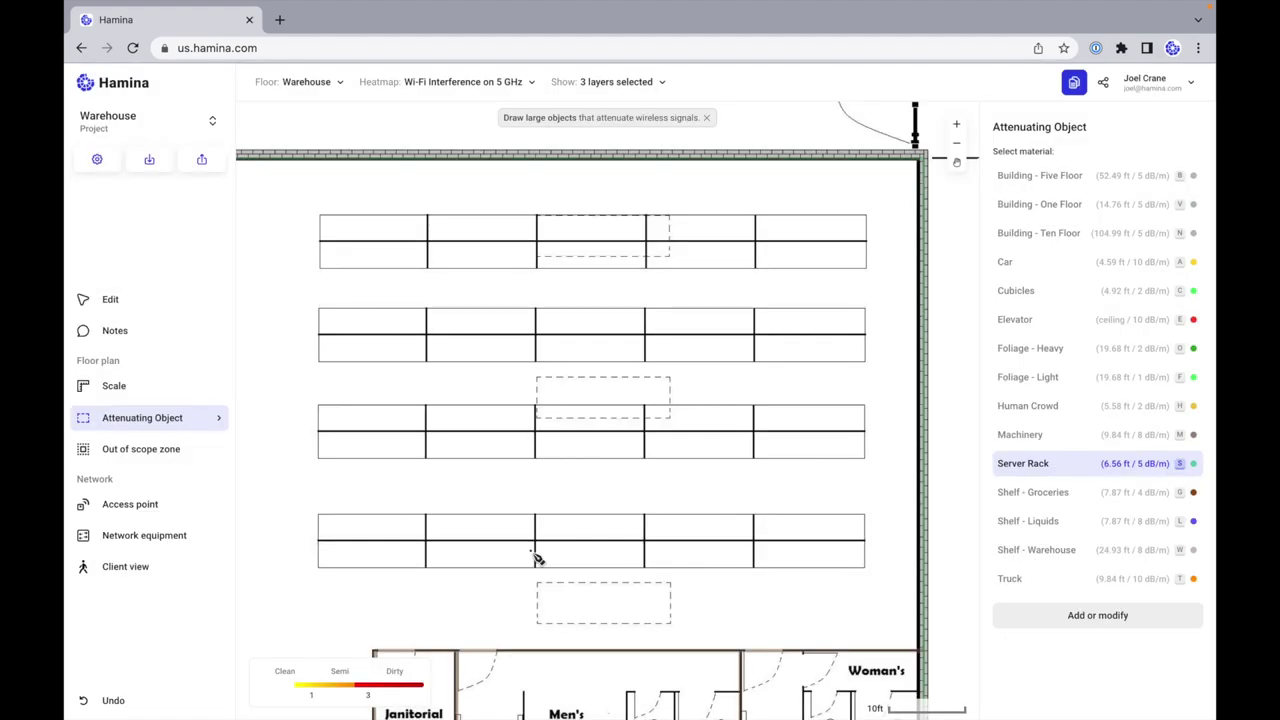
Step: Draw Shelf - Warehouse attenuating objects (8 dB/m) over each of the four shelf rows
{"action": "left_click", "coordinate": [1075, 556]}
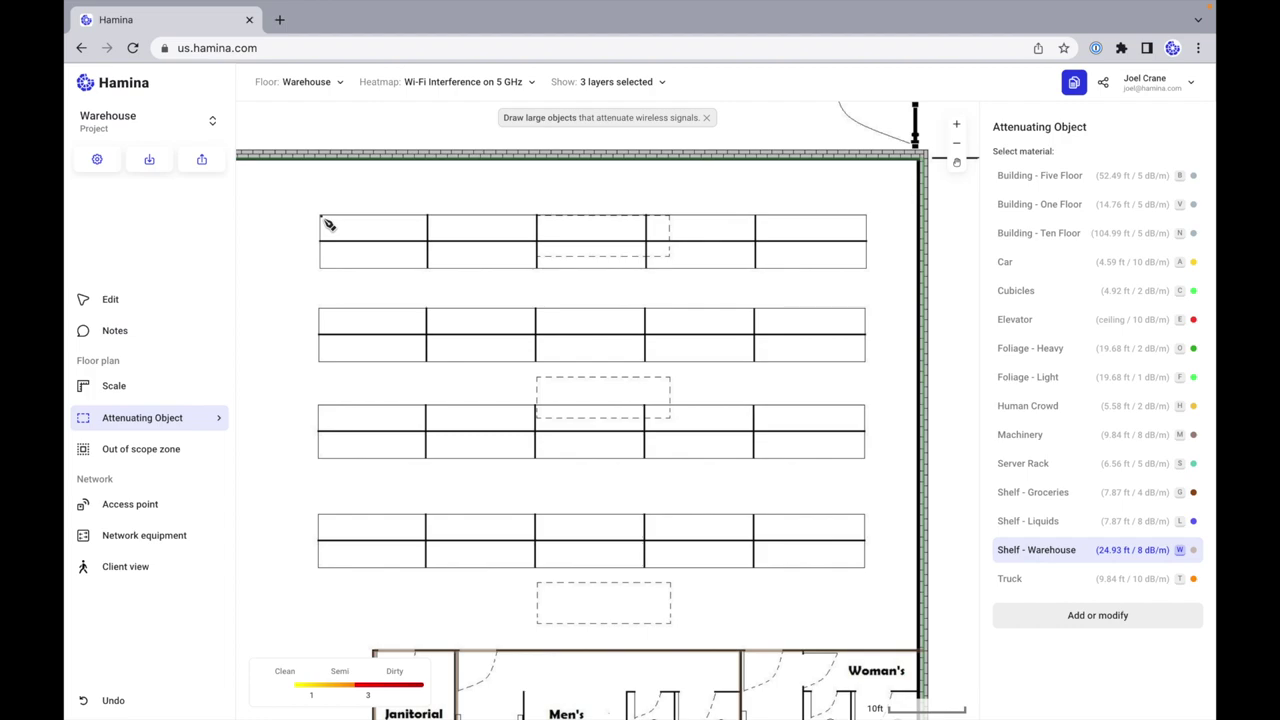
{"action": "left_click_drag", "start_coordinate": [322, 215], "coordinate": [875, 278]}
{"action": "left_click_drag", "start_coordinate": [321, 311], "coordinate": [866, 364]}
{"action": "left_click_drag", "start_coordinate": [319, 406], "coordinate": [869, 462]}
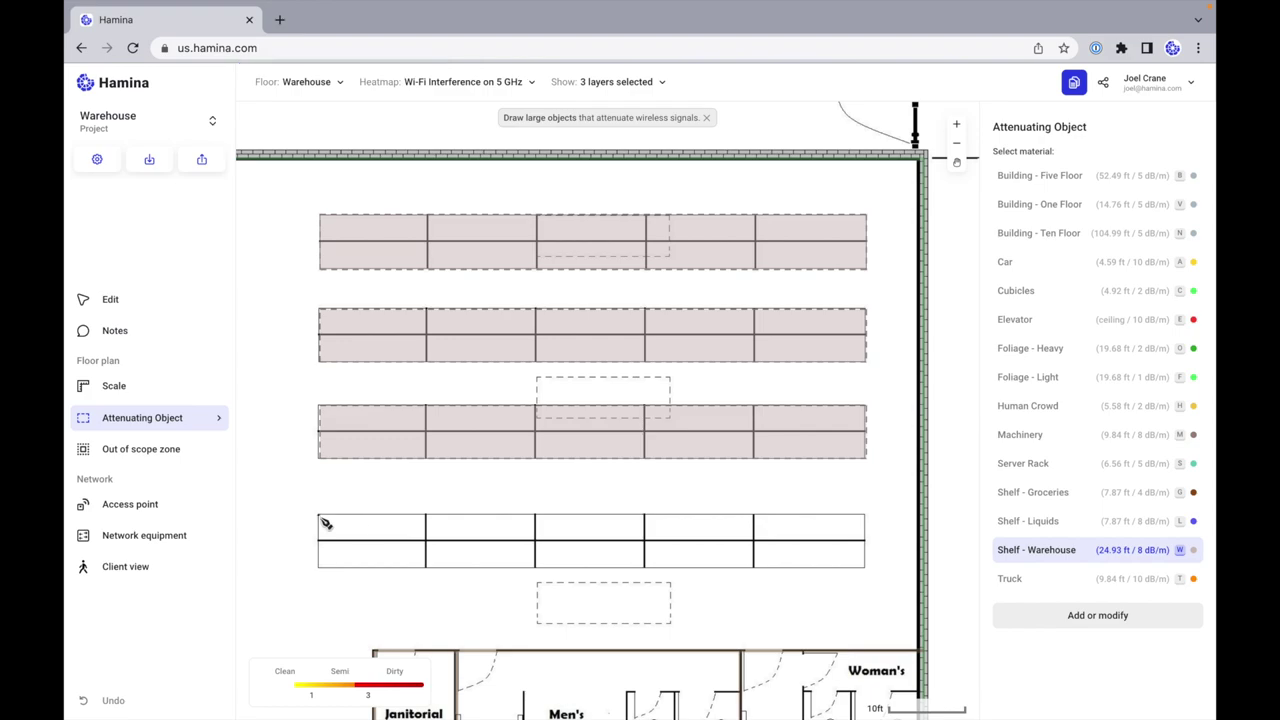
{"action": "left_click_drag", "start_coordinate": [320, 516], "coordinate": [877, 577]}
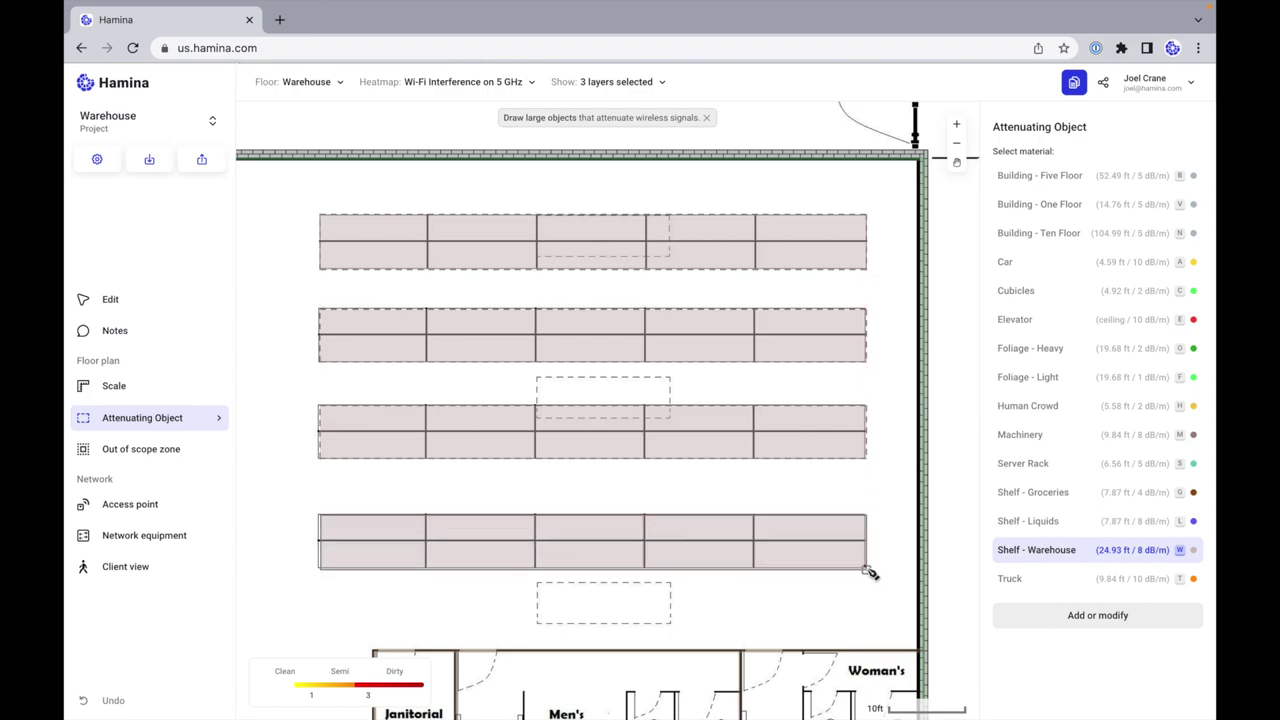
{"action": "scroll", "coordinate": [433, 424], "scroll_direction": "left", "scroll_amount": 3}
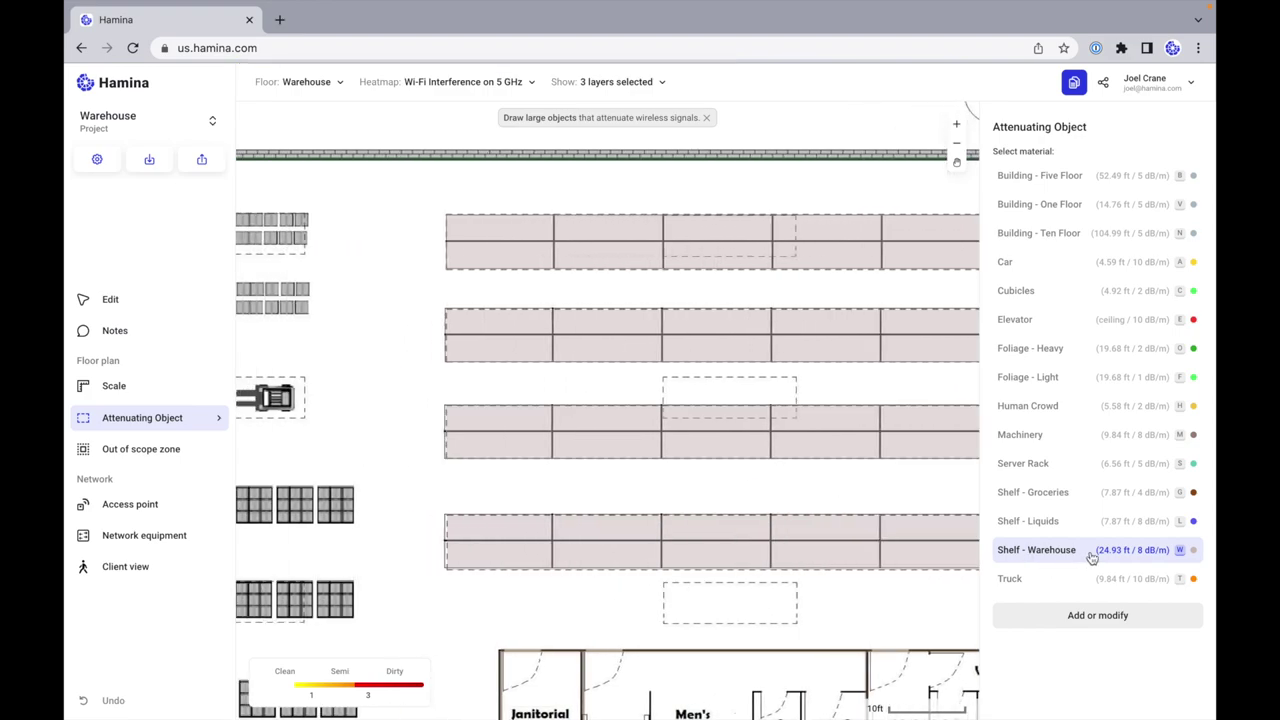
Step: Change the Shelf - Warehouse material height to 25 ft
{"action": "left_click", "coordinate": [1103, 618]}
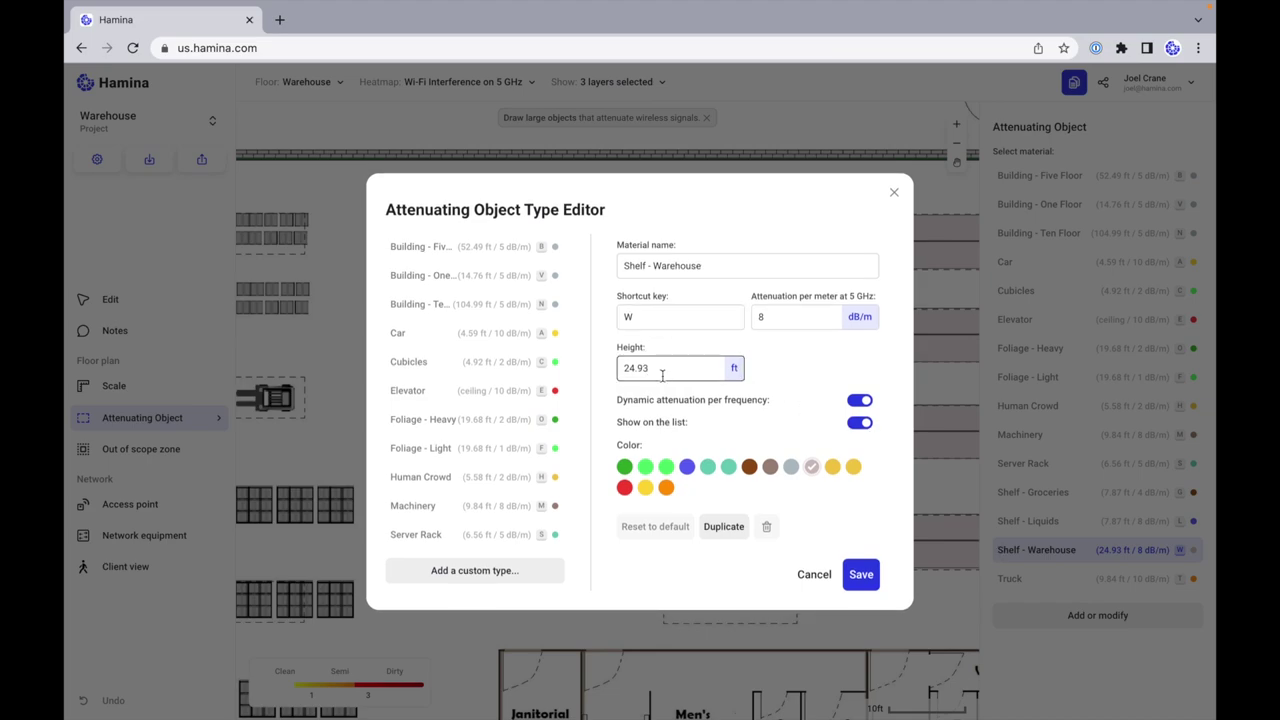
{"action": "double_click", "coordinate": [694, 373]}
{"action": "type", "text": "2"}
{"action": "left_click", "coordinate": [737, 437]}
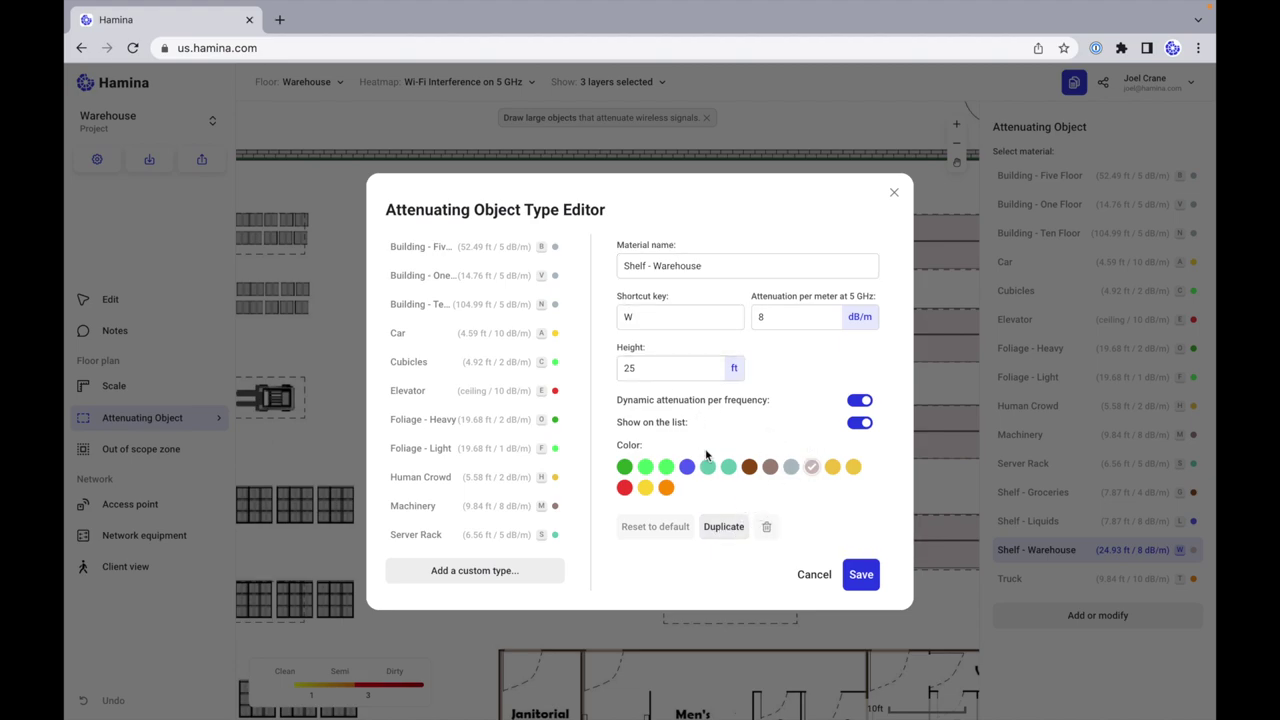
Step: Duplicate it as a green 'Shelf - Warehouse Short' type with 10 ft height and no shortcut, and save
{"action": "left_click", "coordinate": [722, 527]}
{"action": "left_click", "coordinate": [670, 308]}
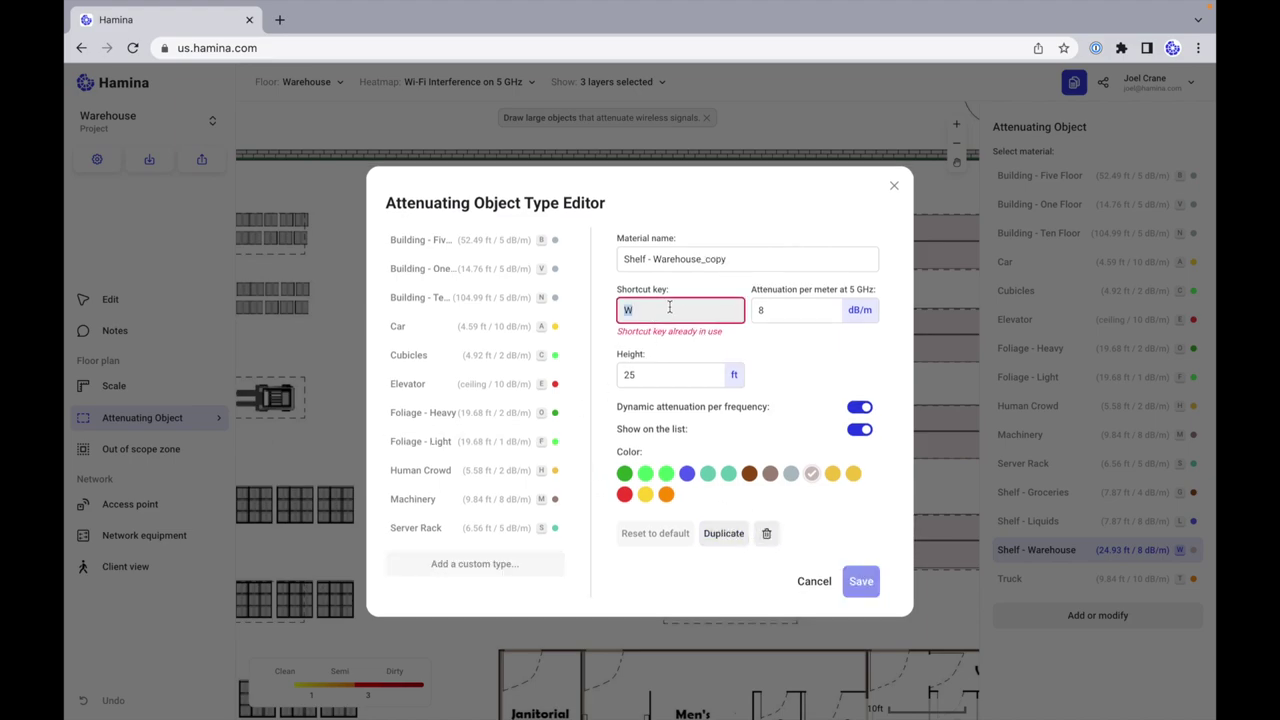
{"action": "key", "text": "BackSpace"}
{"action": "left_click_drag", "start_coordinate": [786, 263], "coordinate": [704, 265]}
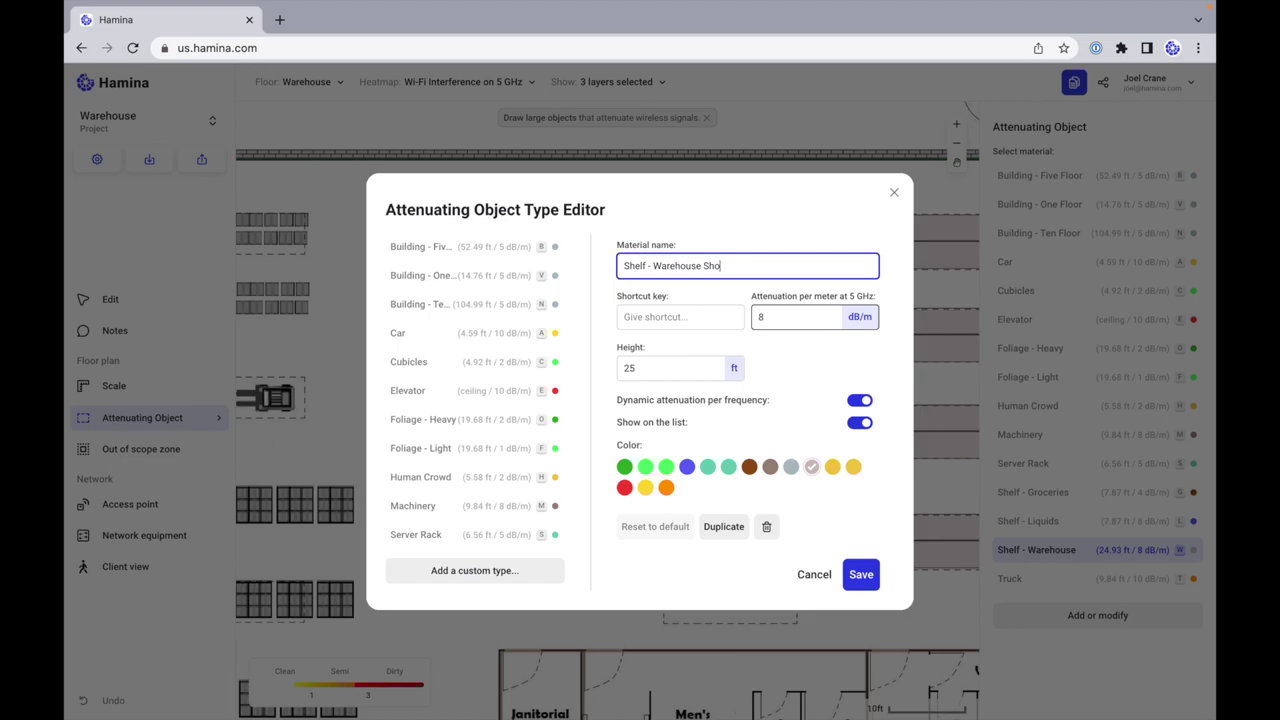
{"action": "left_click", "coordinate": [696, 370]}
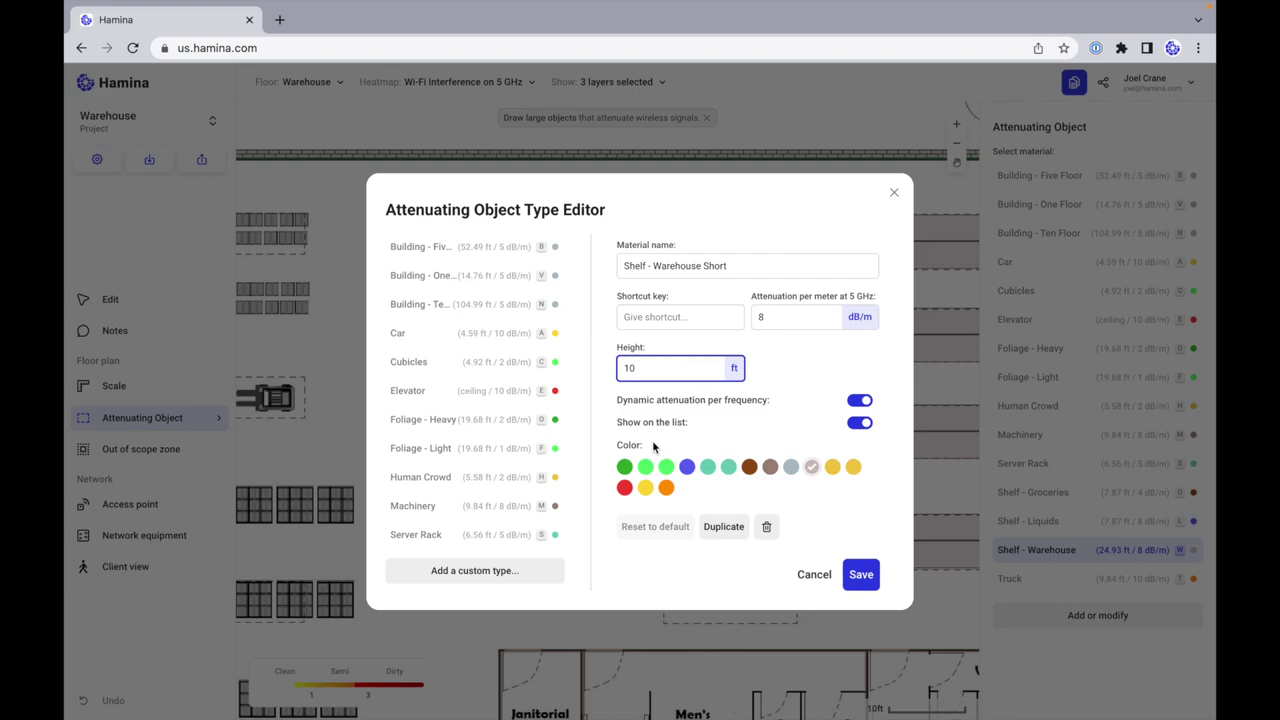
{"action": "left_click", "coordinate": [623, 468]}
{"action": "scroll", "coordinate": [490, 460], "scroll_direction": "down", "scroll_amount": 3}
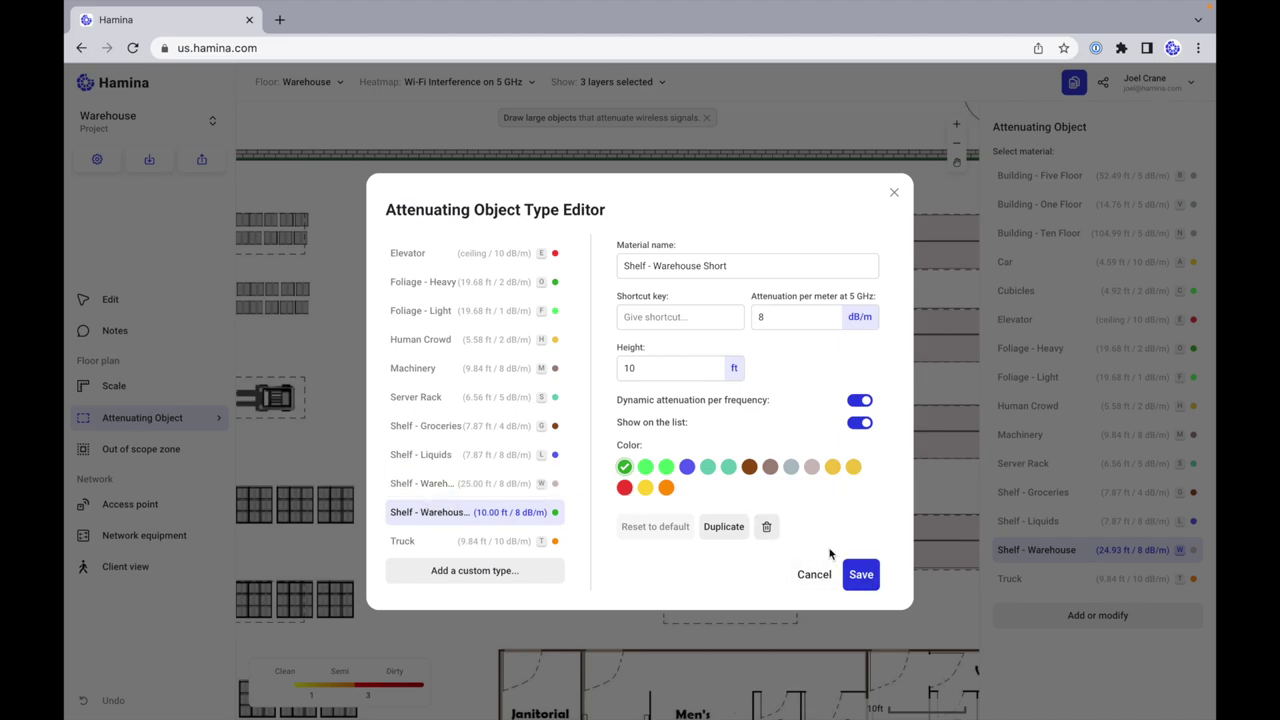
{"action": "left_click", "coordinate": [860, 574]}
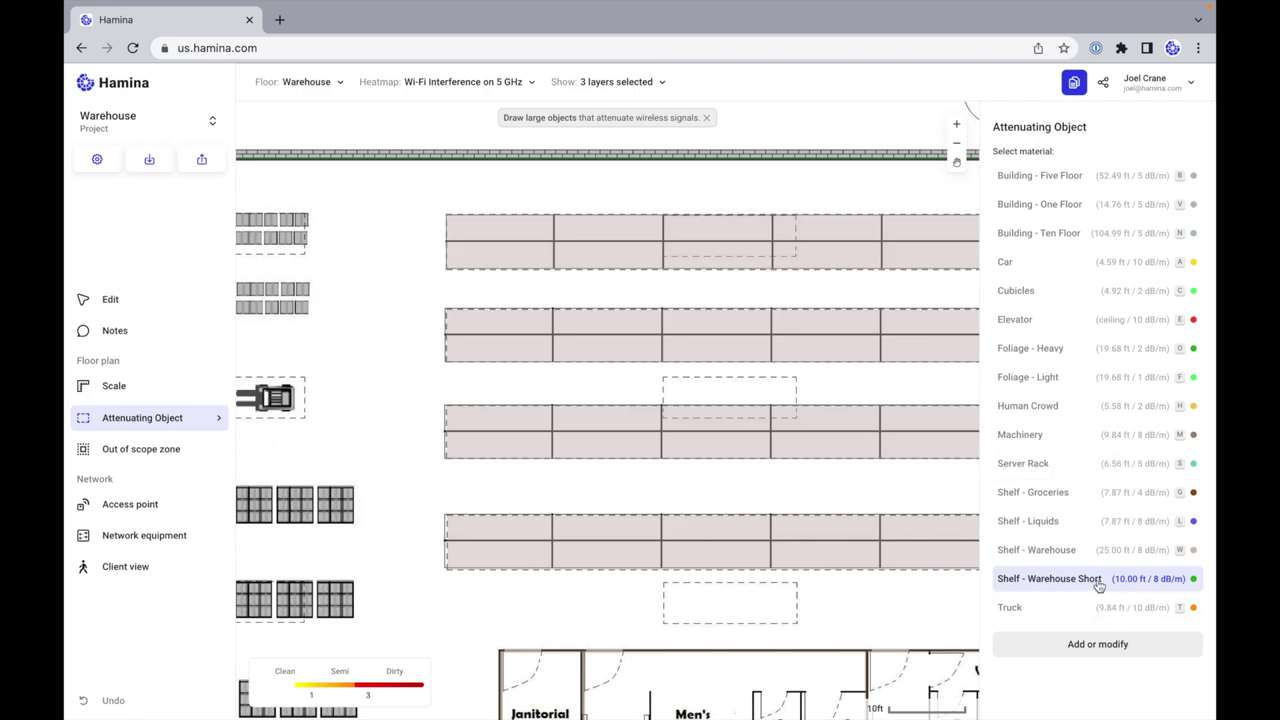
Step: Cover the upper two rack rows with Shelf - Warehouse Short objects, redrawing the misdrawn second row
{"action": "scroll", "coordinate": [462, 458], "scroll_direction": "left", "scroll_amount": 5}
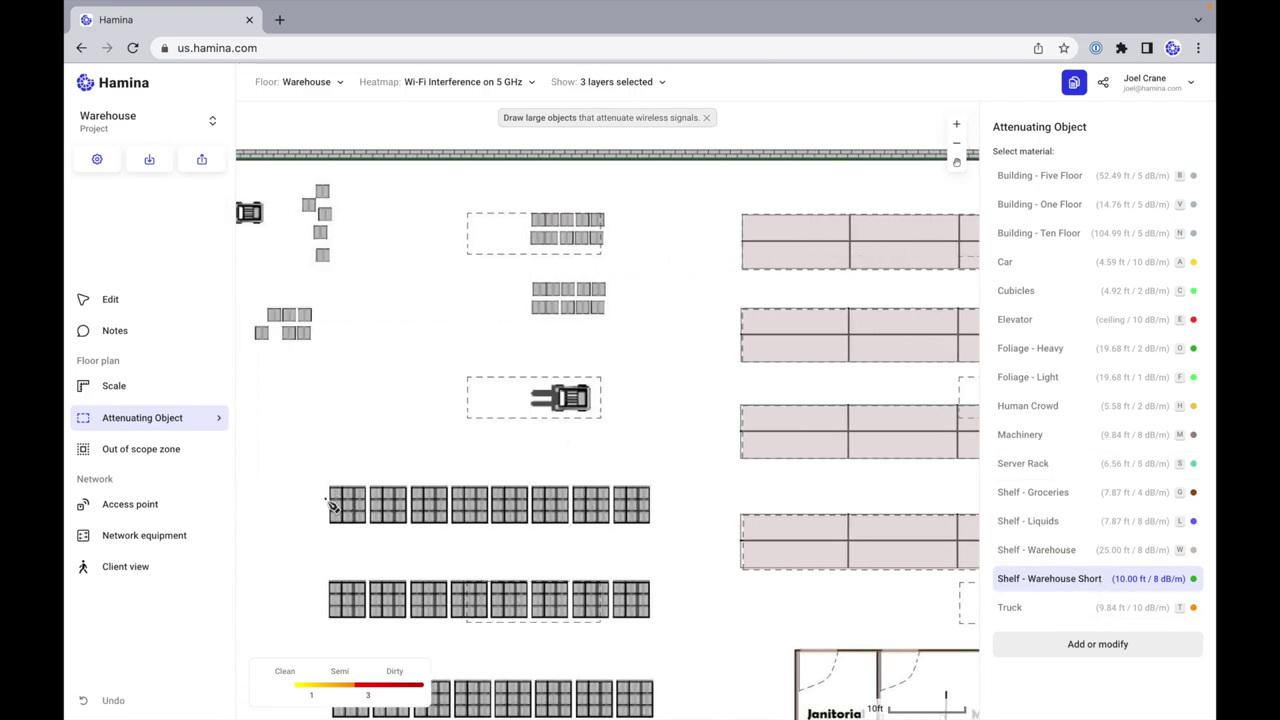
{"action": "left_click_drag", "start_coordinate": [338, 494], "coordinate": [655, 527]}
{"action": "scroll", "coordinate": [669, 551], "scroll_direction": "down", "scroll_amount": 1}
{"action": "scroll", "coordinate": [669, 551], "scroll_direction": "down", "scroll_amount": 6}
{"action": "left_click_drag", "start_coordinate": [330, 318], "coordinate": [646, 343]}
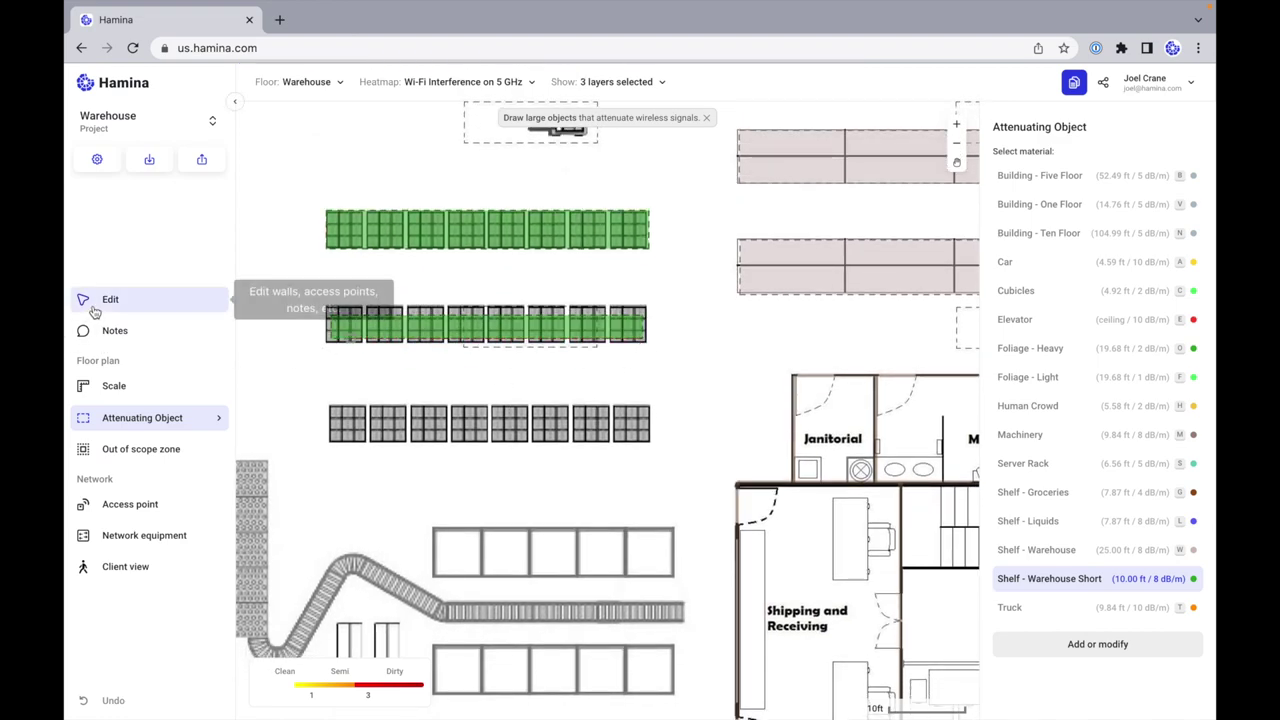
{"action": "left_click", "coordinate": [110, 299]}
{"action": "left_click", "coordinate": [470, 322]}
{"action": "key", "text": "Delete"}
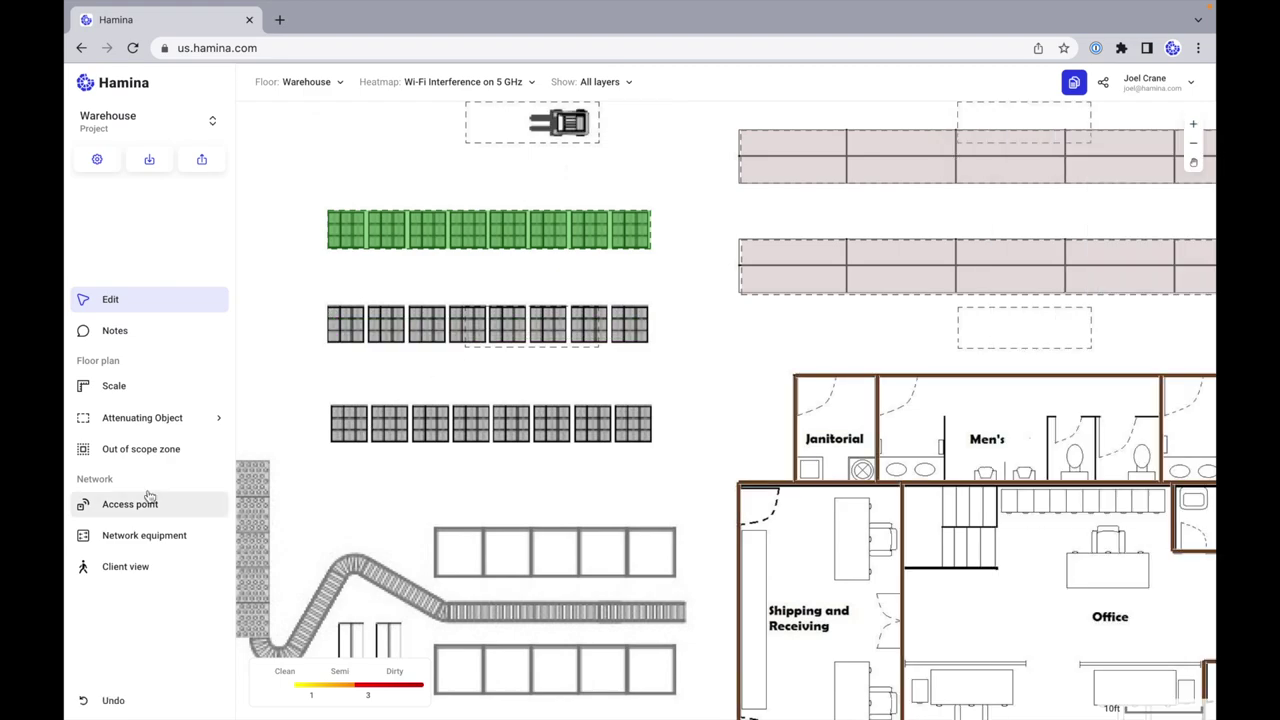
{"action": "left_click", "coordinate": [158, 418]}
{"action": "left_click", "coordinate": [296, 446]}
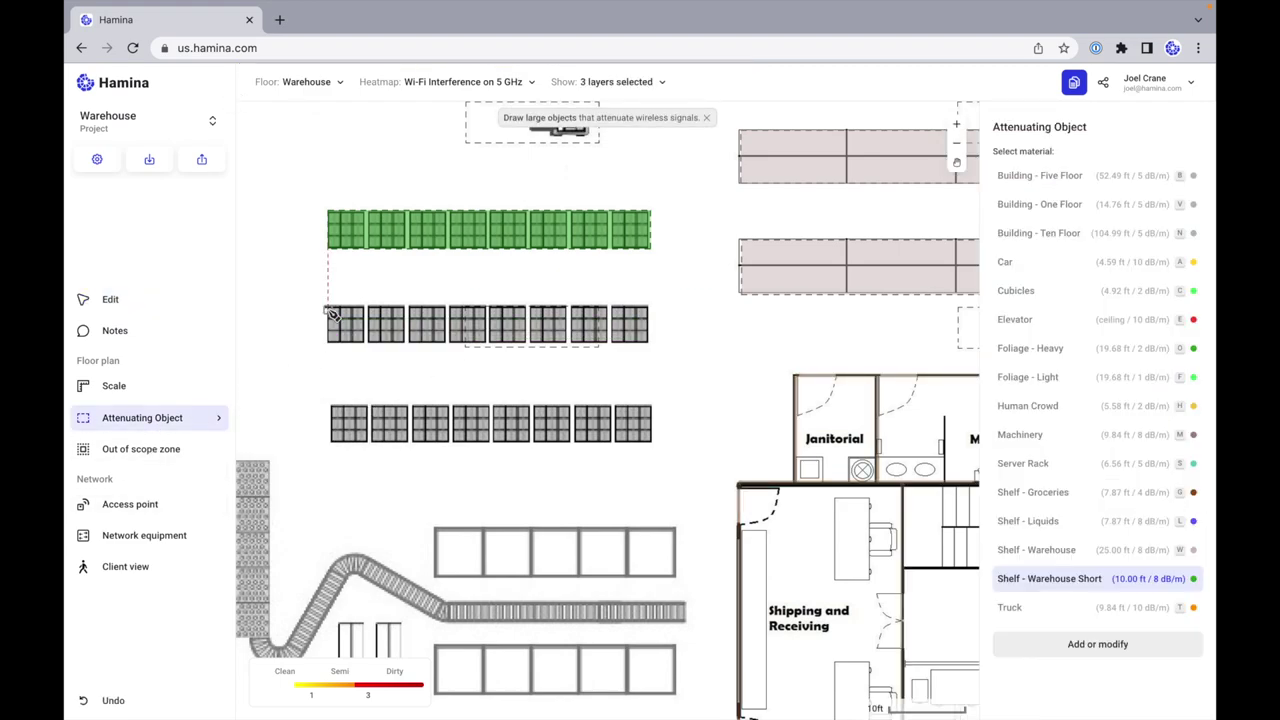
{"action": "left_click_drag", "start_coordinate": [328, 305], "coordinate": [651, 344]}
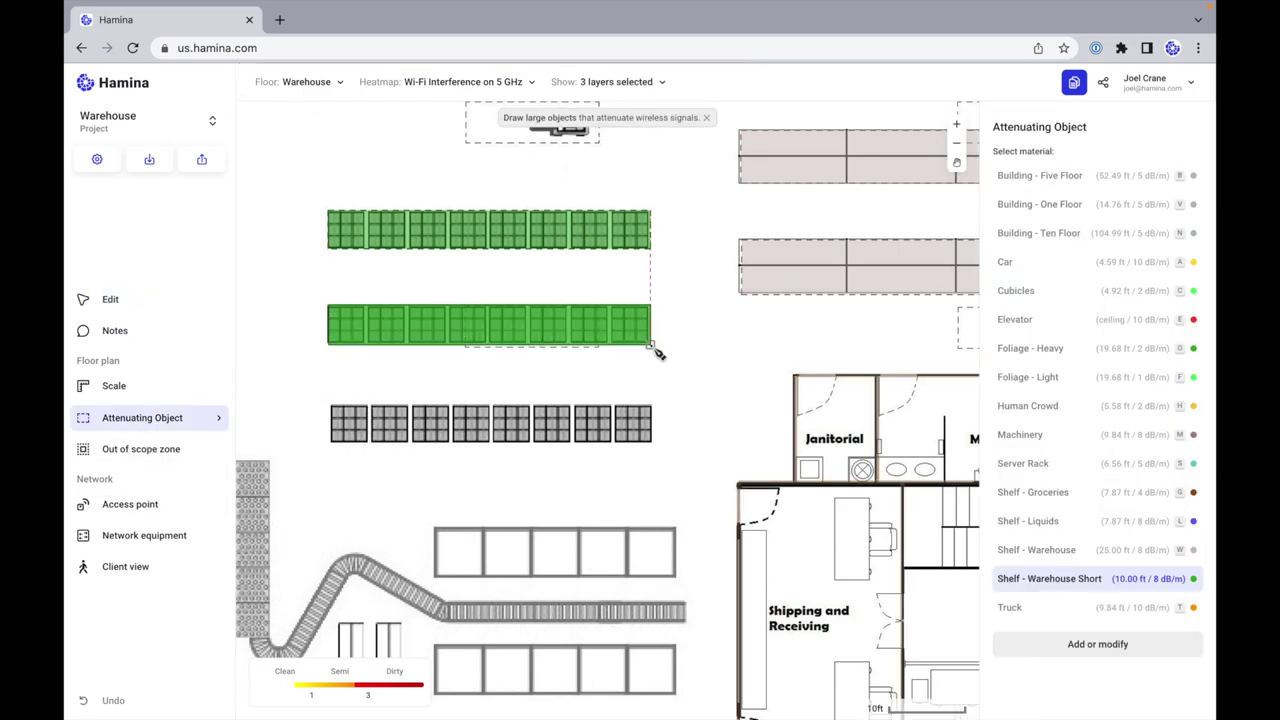
Step: Cover the third rack row and both box rows, nudging the lower box-row object into place
{"action": "left_click_drag", "start_coordinate": [328, 404], "coordinate": [651, 444]}
{"action": "left_click_drag", "start_coordinate": [434, 526], "coordinate": [678, 576]}
{"action": "scroll", "coordinate": [660, 610], "scroll_direction": "down", "scroll_amount": 5}
{"action": "left_click_drag", "start_coordinate": [437, 424], "coordinate": [689, 477]}
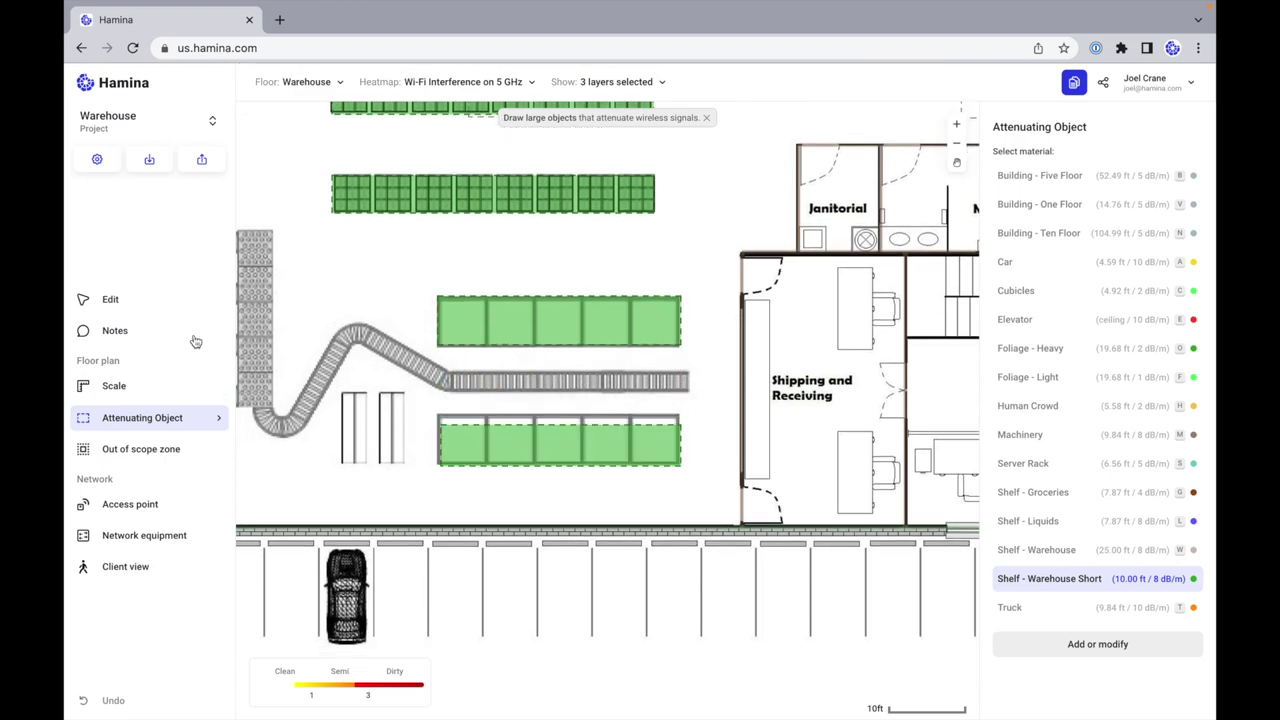
{"action": "left_click", "coordinate": [137, 296]}
{"action": "left_click", "coordinate": [486, 443]}
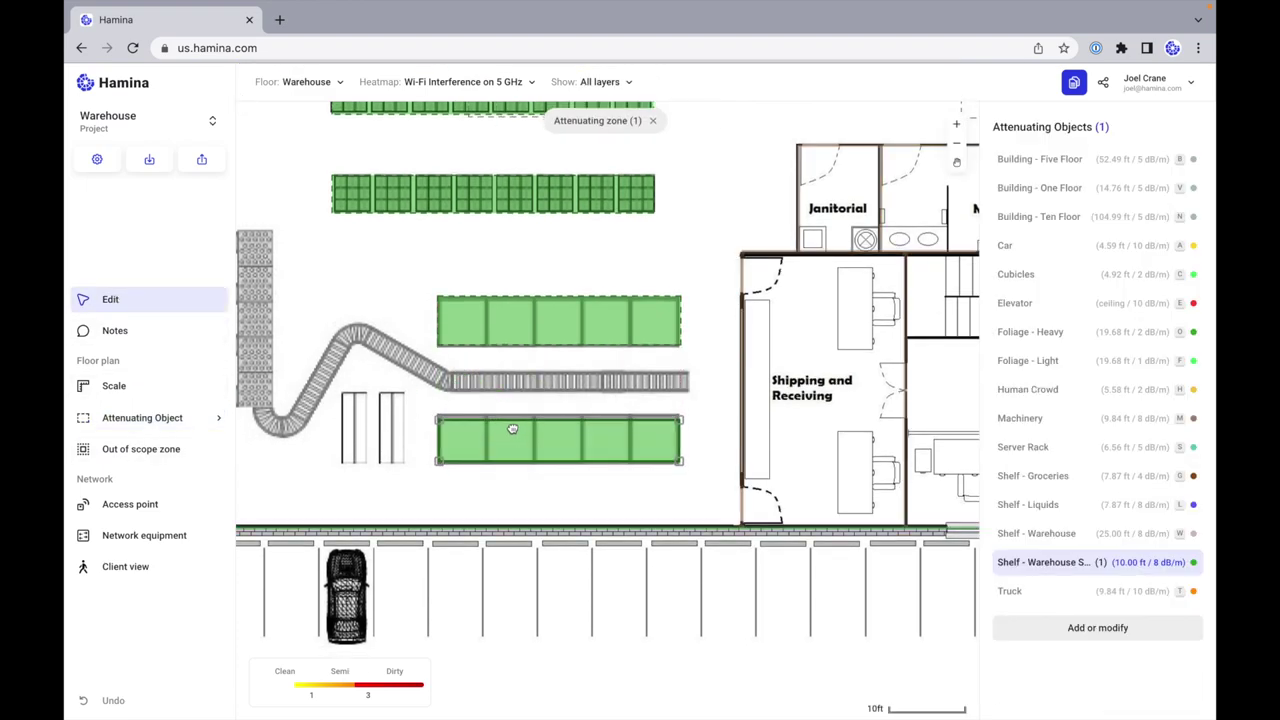
{"action": "left_click_drag", "start_coordinate": [514, 428], "coordinate": [513, 430]}
{"action": "left_click", "coordinate": [712, 424]}
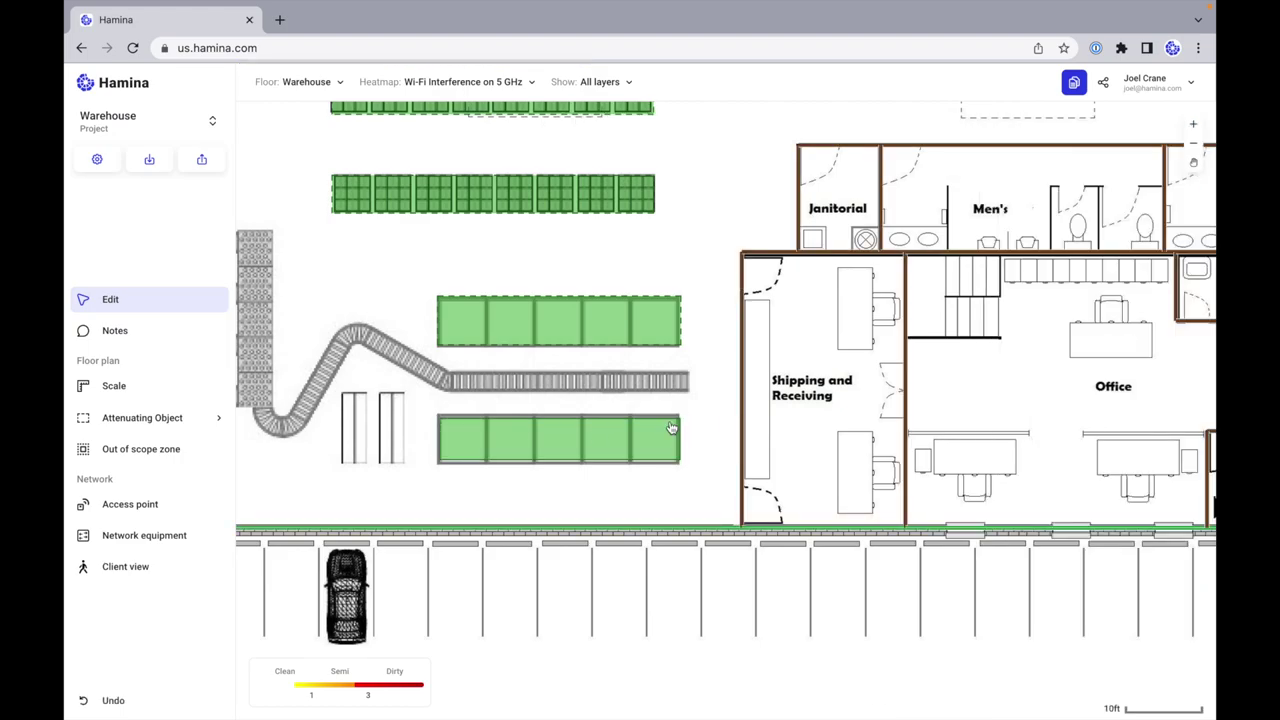
{"action": "scroll", "coordinate": [671, 427], "scroll_direction": "down", "scroll_amount": 5}
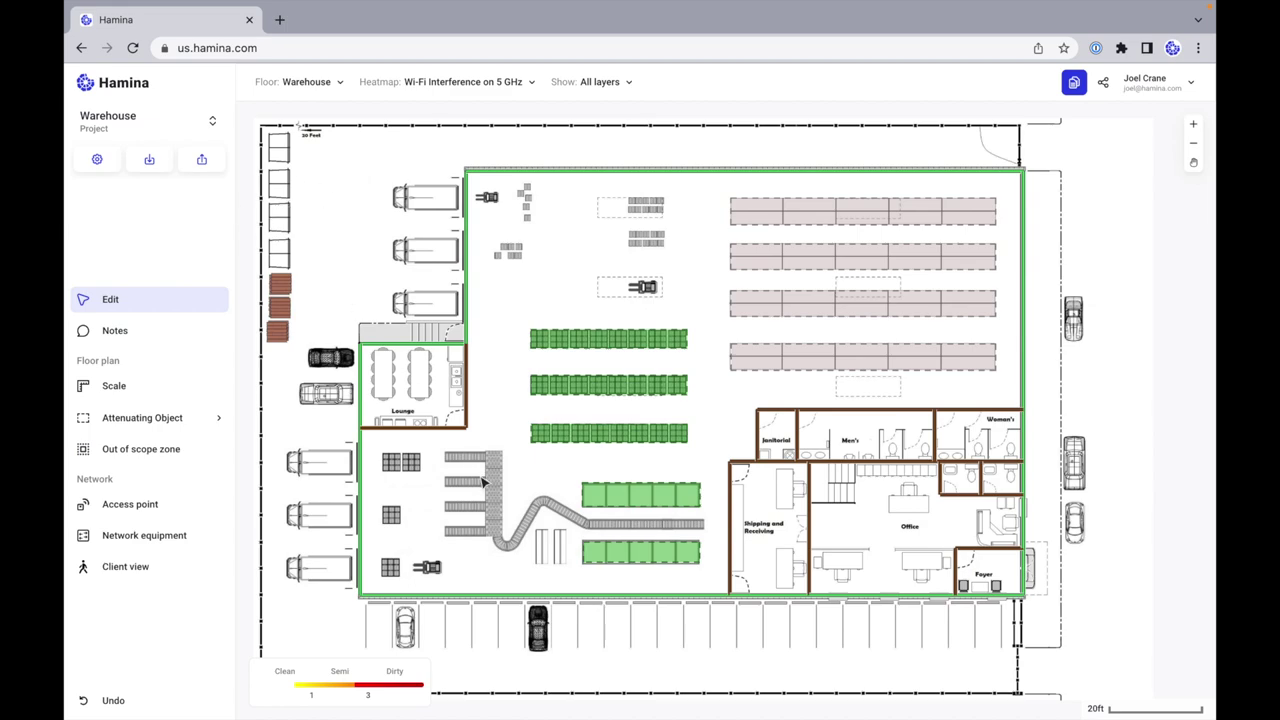
{"action": "scroll", "coordinate": [666, 409], "scroll_direction": "up", "scroll_amount": 4}
{"action": "scroll", "coordinate": [680, 500], "scroll_direction": "down", "scroll_amount": 3}
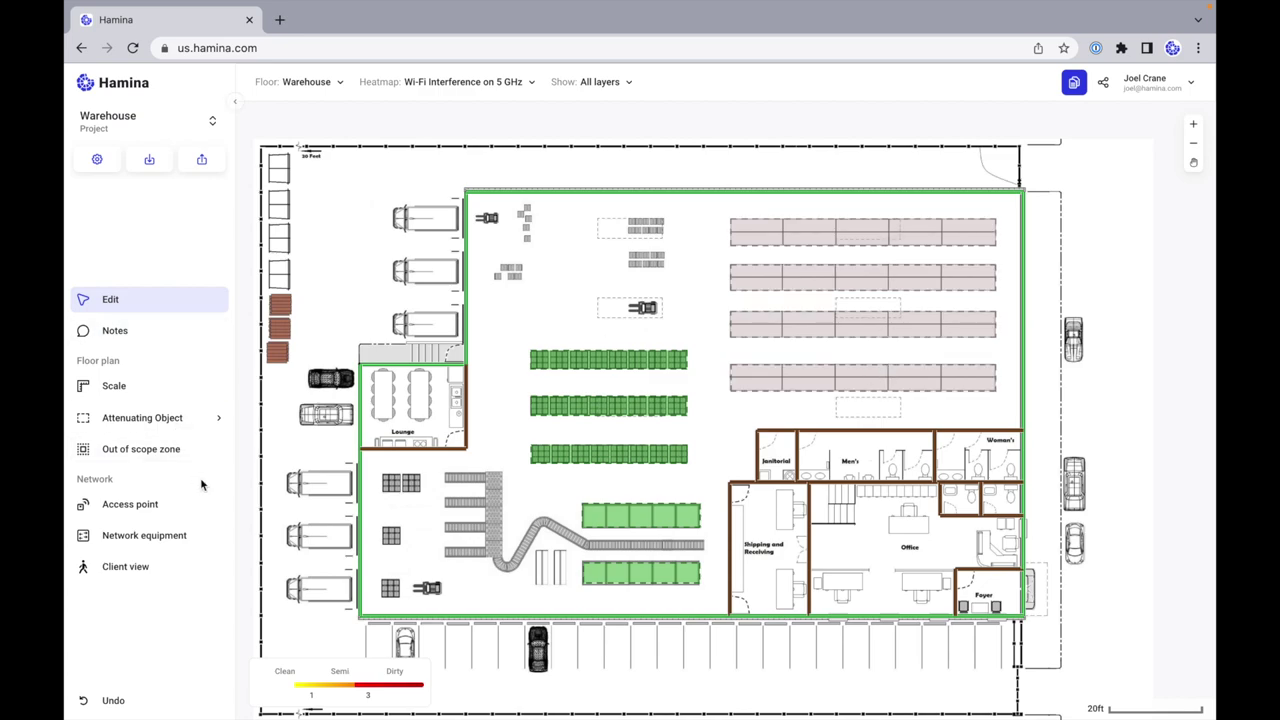
Step: Start a new Wi-Fi access point and choose Aruba AP-514 as its model
{"action": "left_click", "coordinate": [155, 510]}
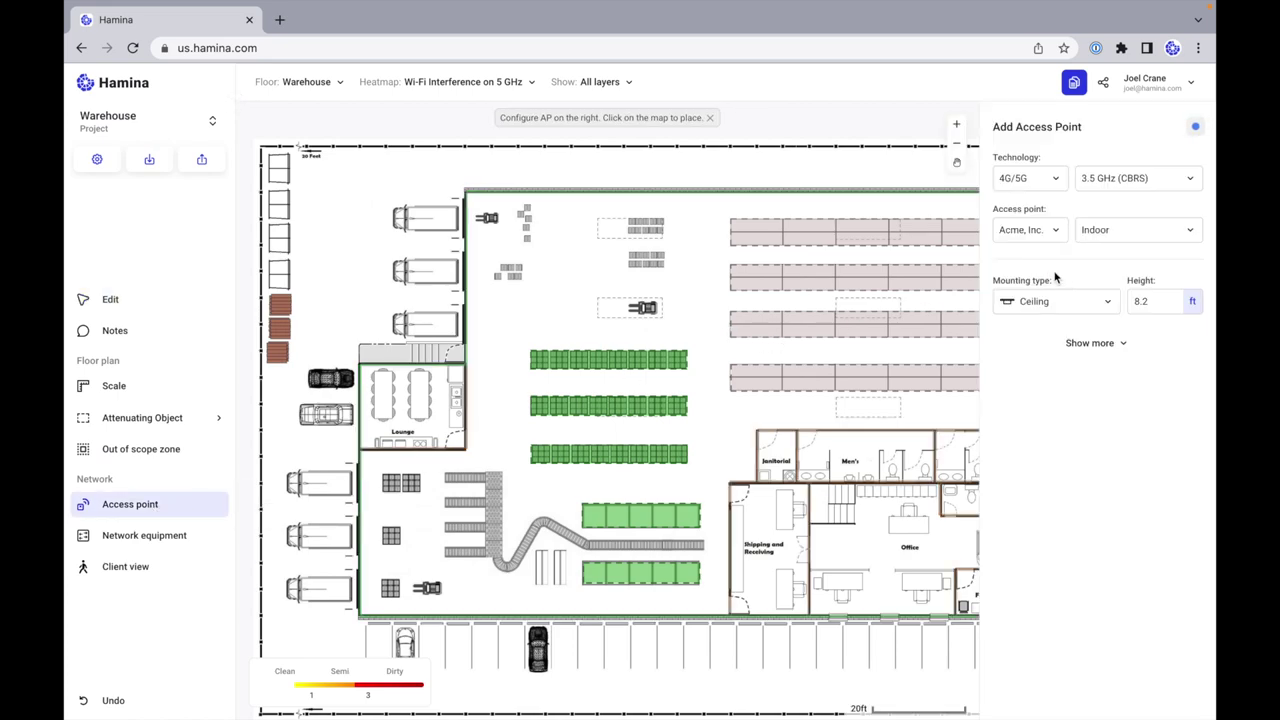
{"action": "left_click", "coordinate": [1051, 231]}
{"action": "left_click", "coordinate": [1042, 179]}
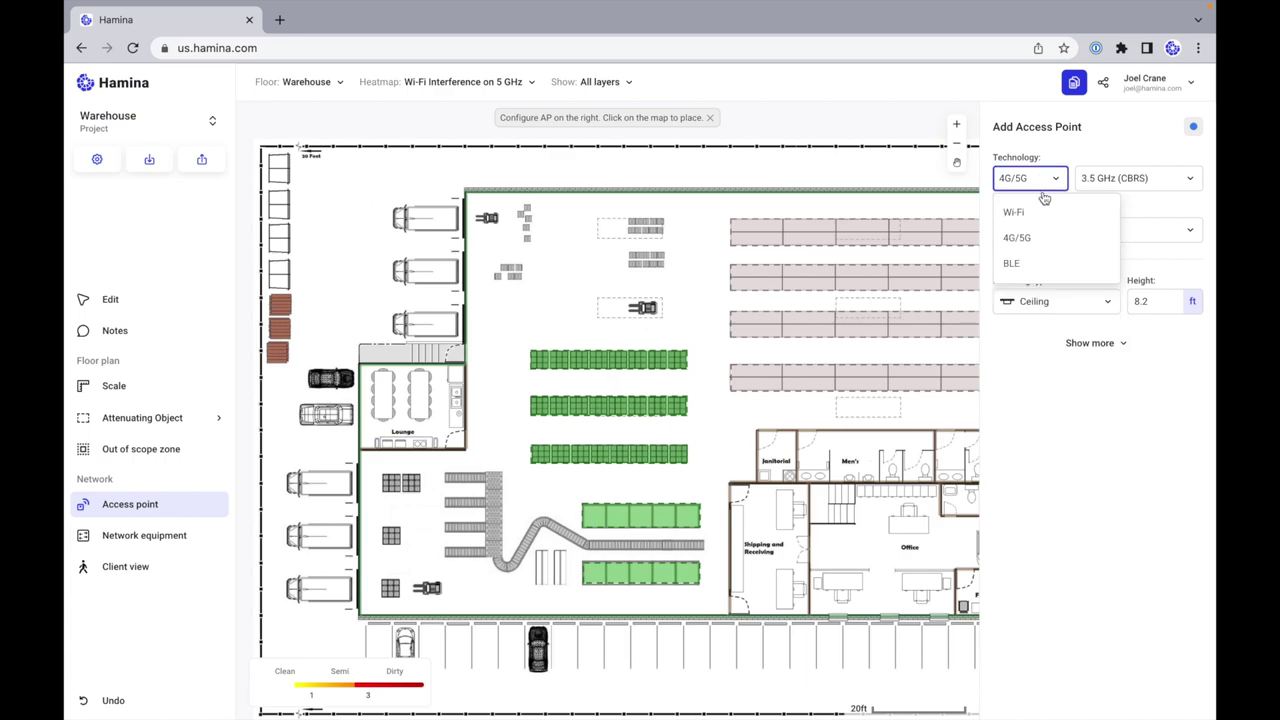
{"action": "left_click", "coordinate": [1014, 212]}
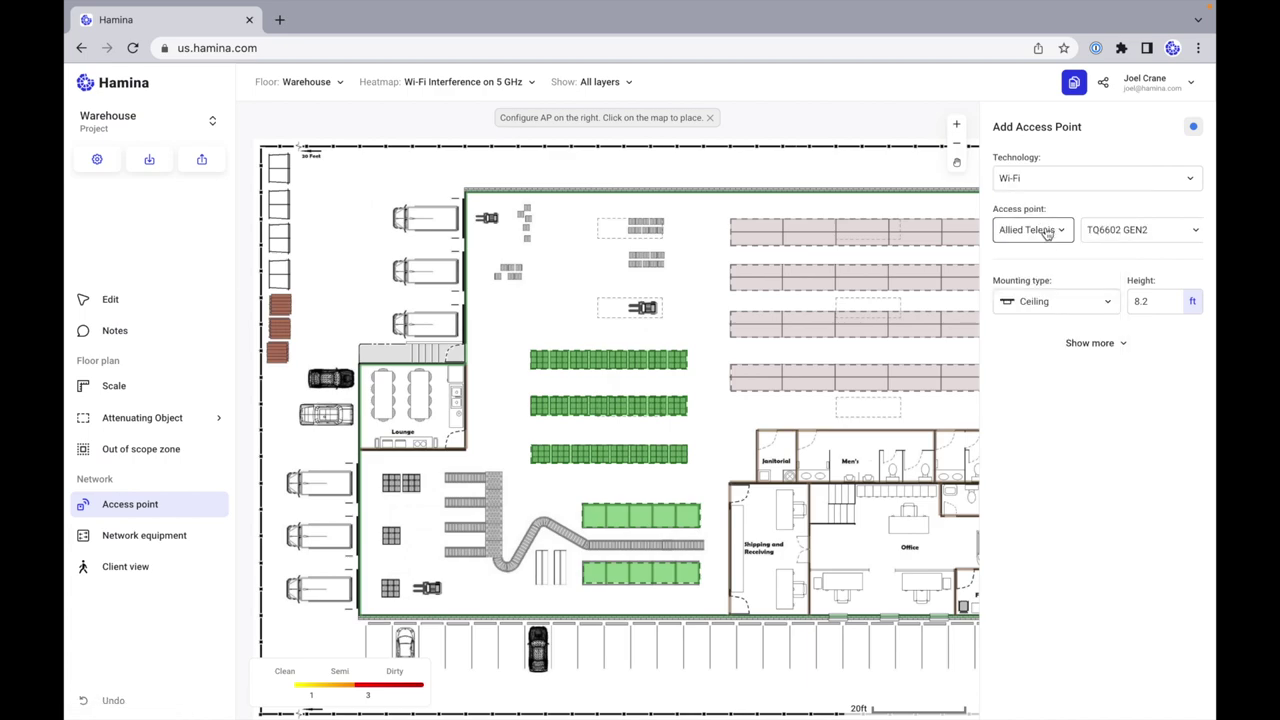
{"action": "left_click", "coordinate": [1047, 231]}
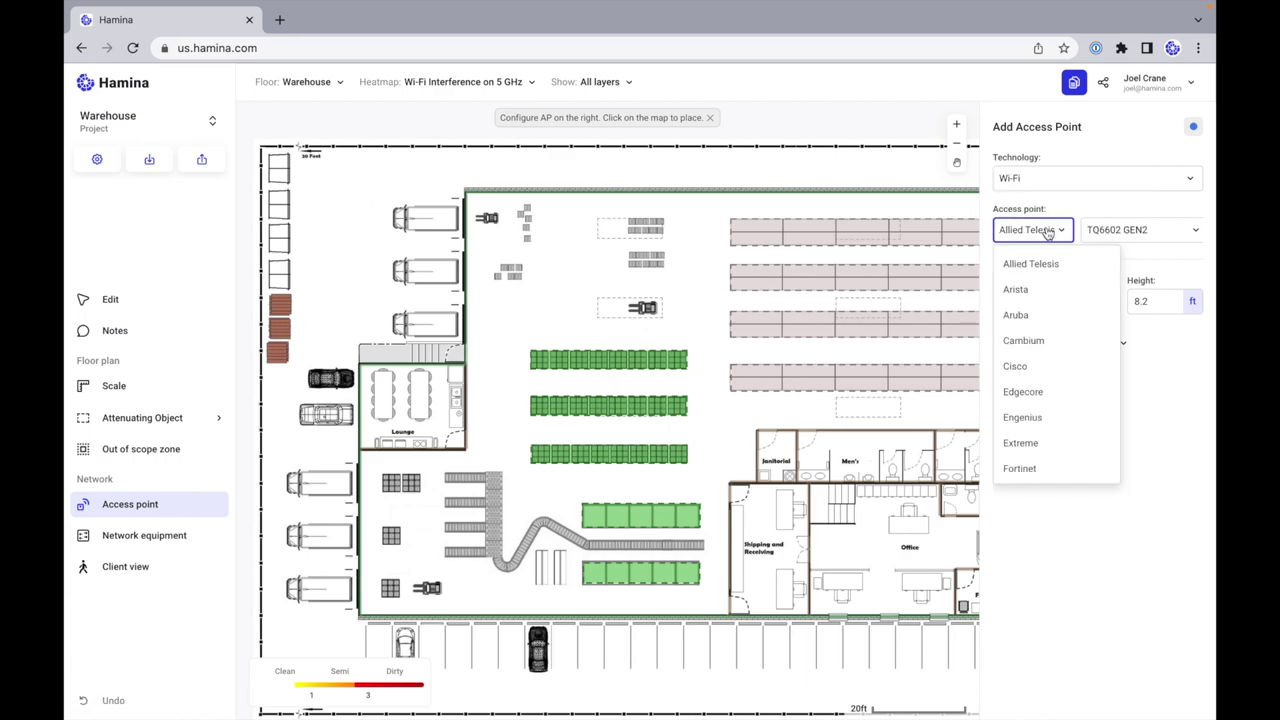
{"action": "left_click", "coordinate": [1037, 316]}
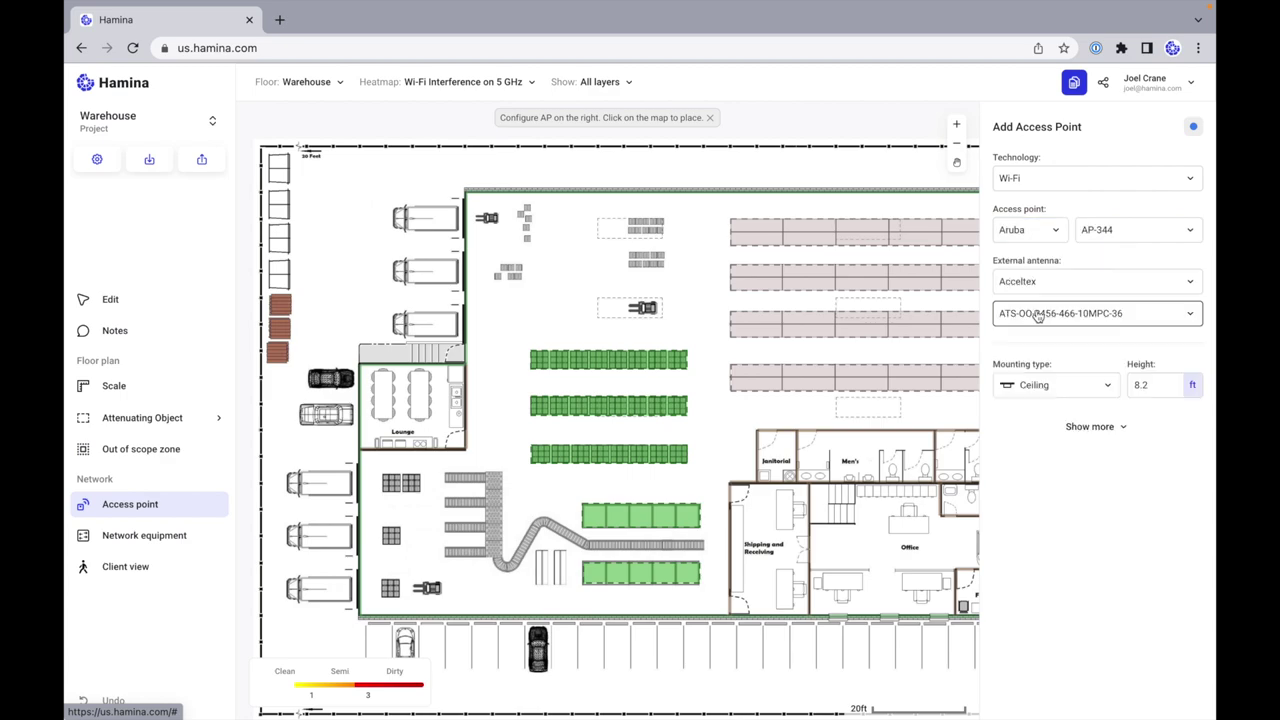
{"action": "left_click", "coordinate": [1123, 232]}
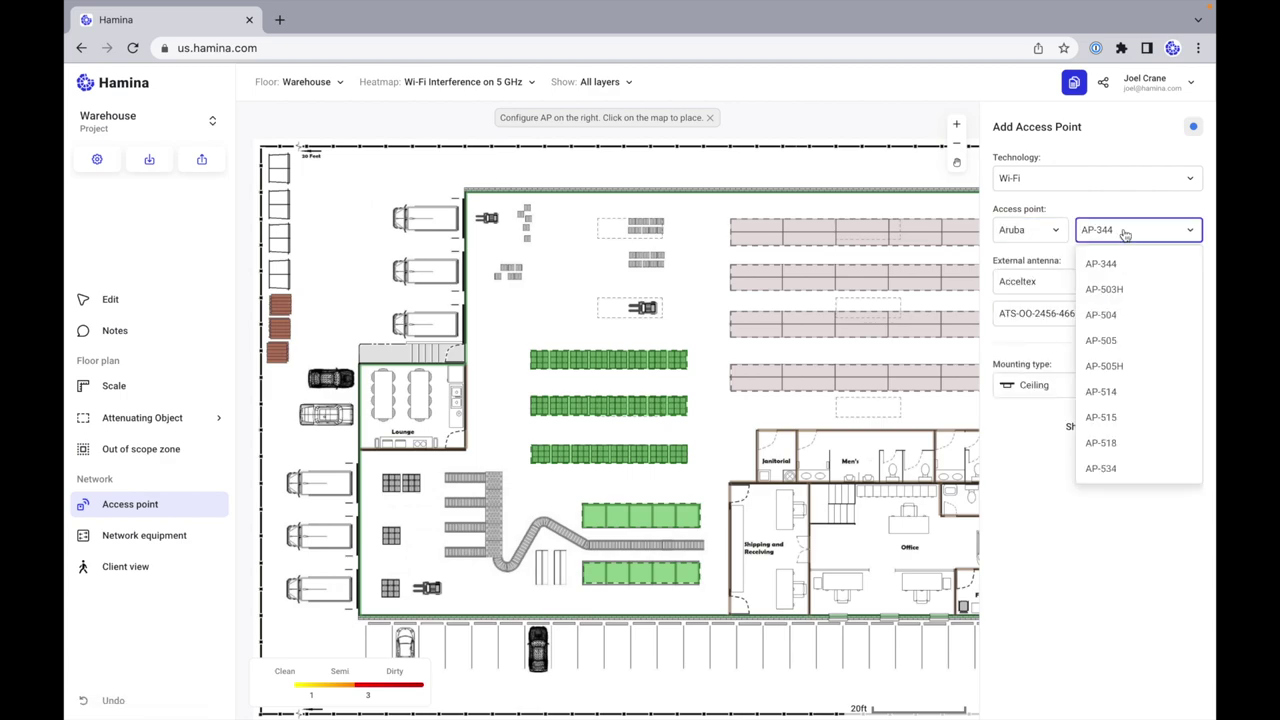
{"action": "left_click", "coordinate": [1135, 400]}
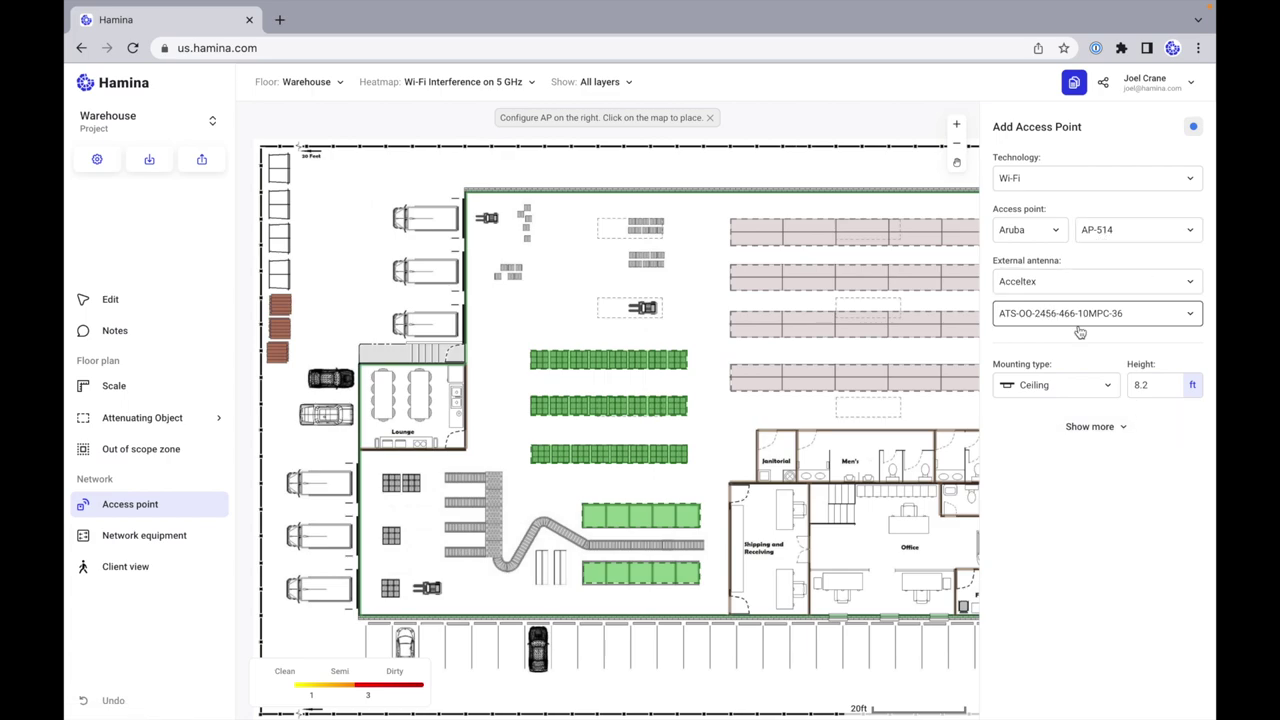
{"action": "left_click", "coordinate": [1114, 234]}
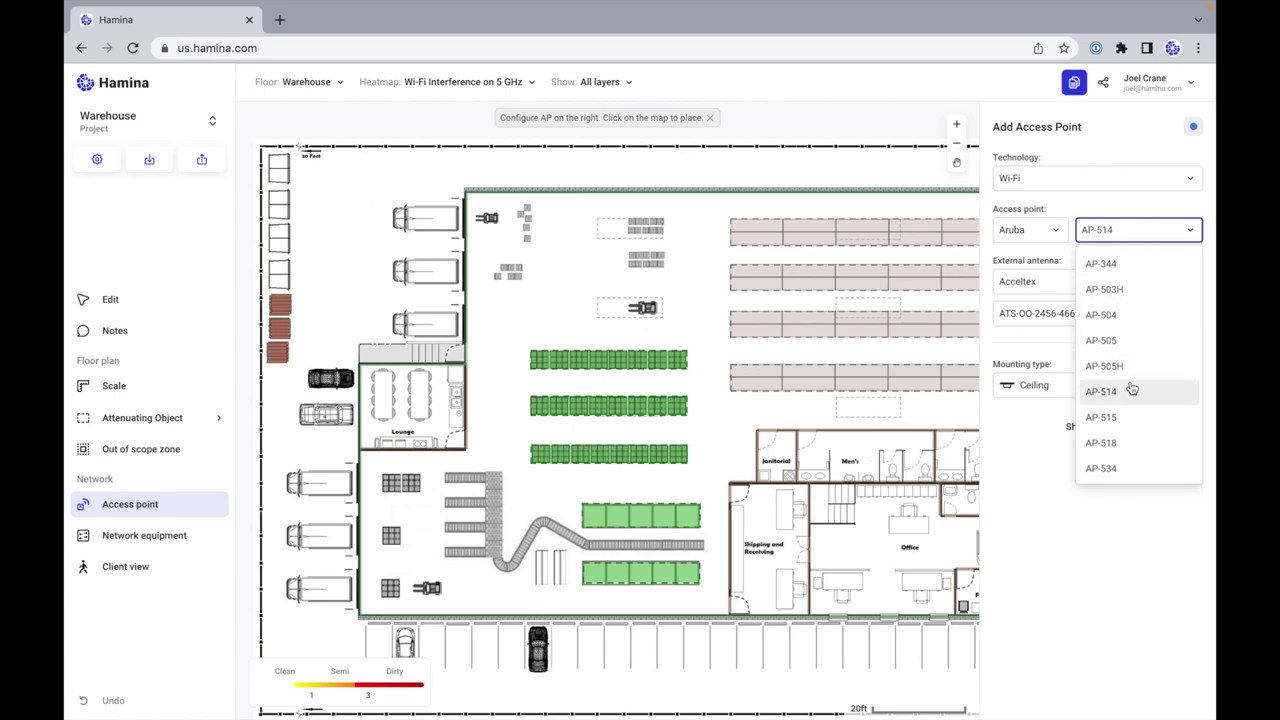
{"action": "left_click", "coordinate": [1135, 416]}
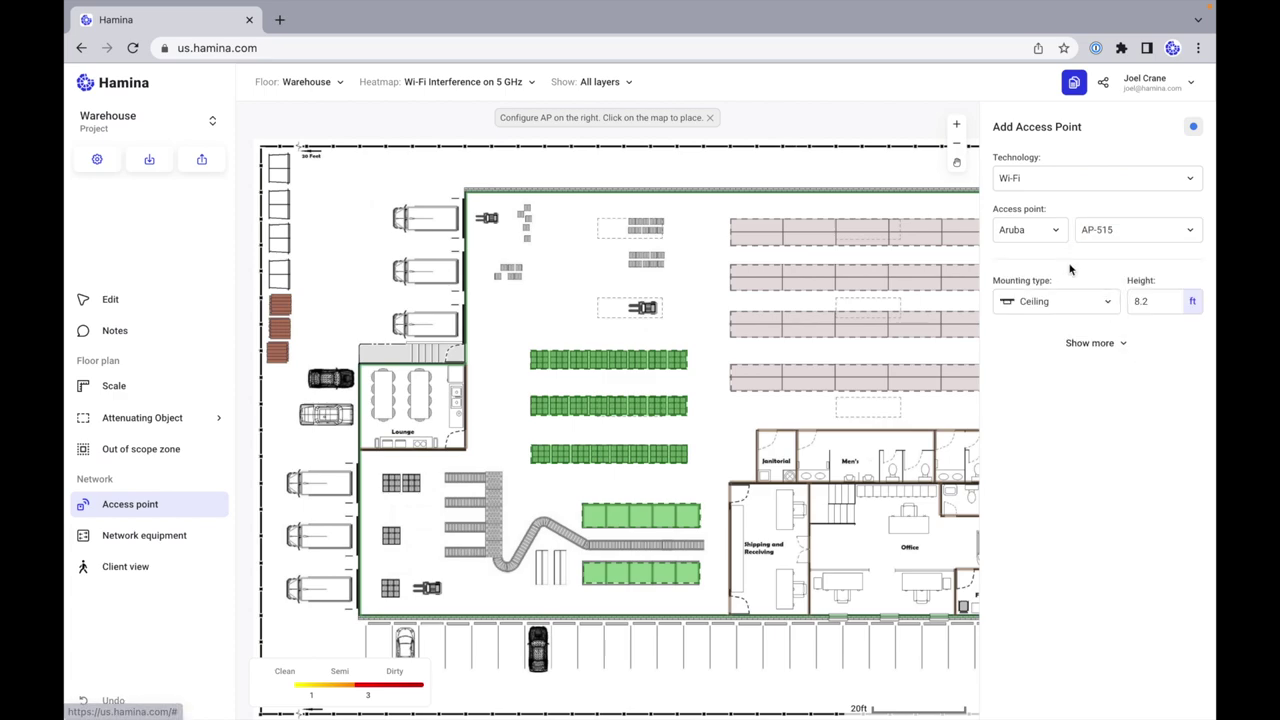
{"action": "left_click", "coordinate": [1120, 236]}
{"action": "left_click", "coordinate": [1134, 393]}
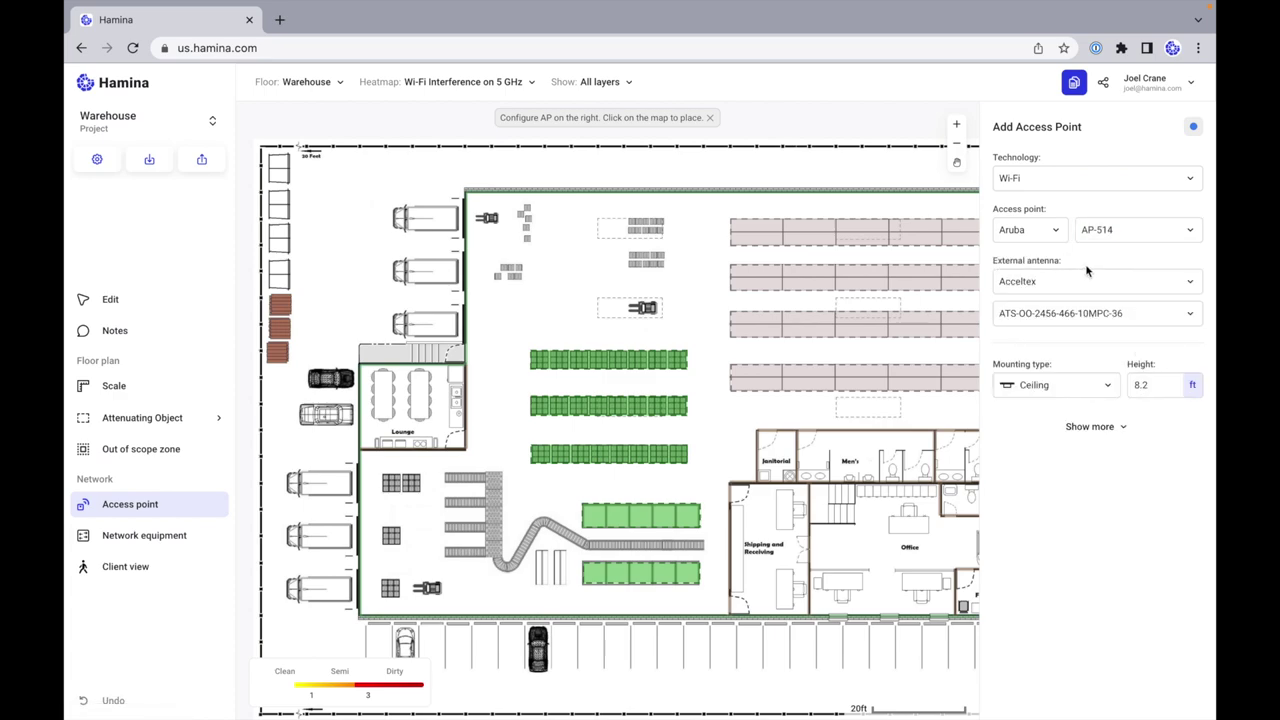
Step: Keep the Acceltex ATS-OO-2456-466-10MPC-36 external antenna
{"action": "left_click", "coordinate": [1100, 318]}
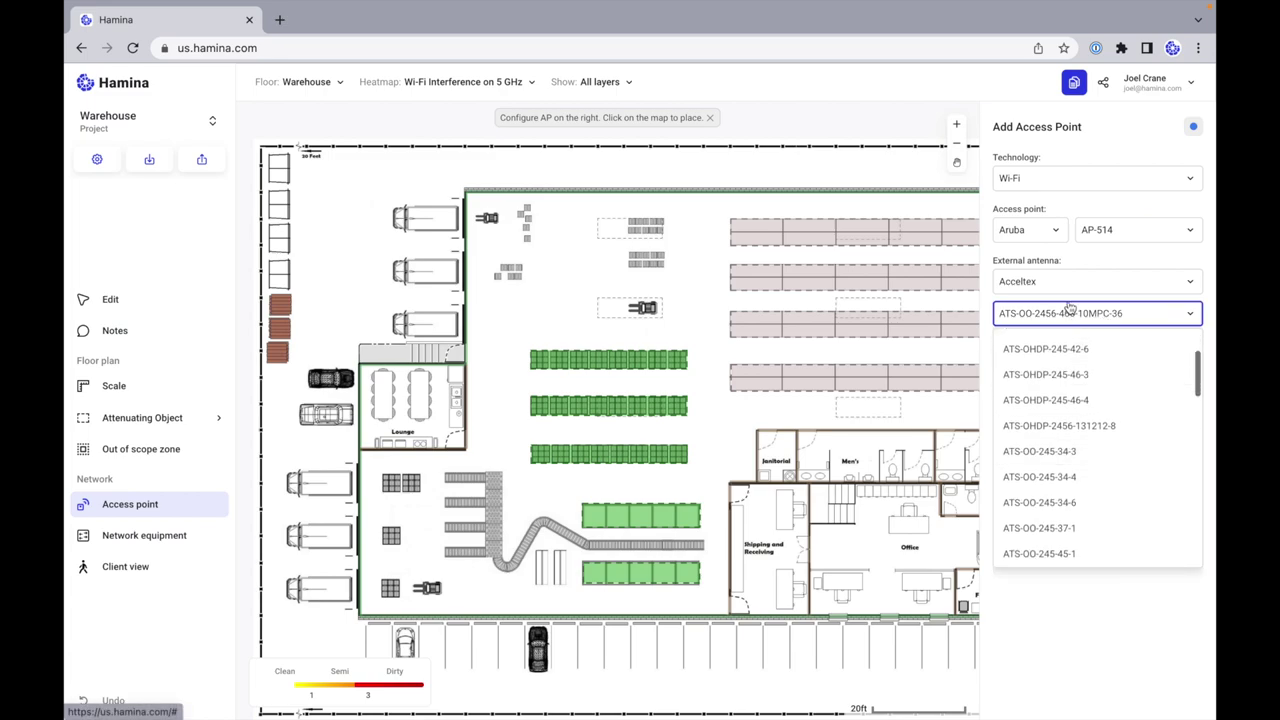
{"action": "left_click", "coordinate": [1080, 284]}
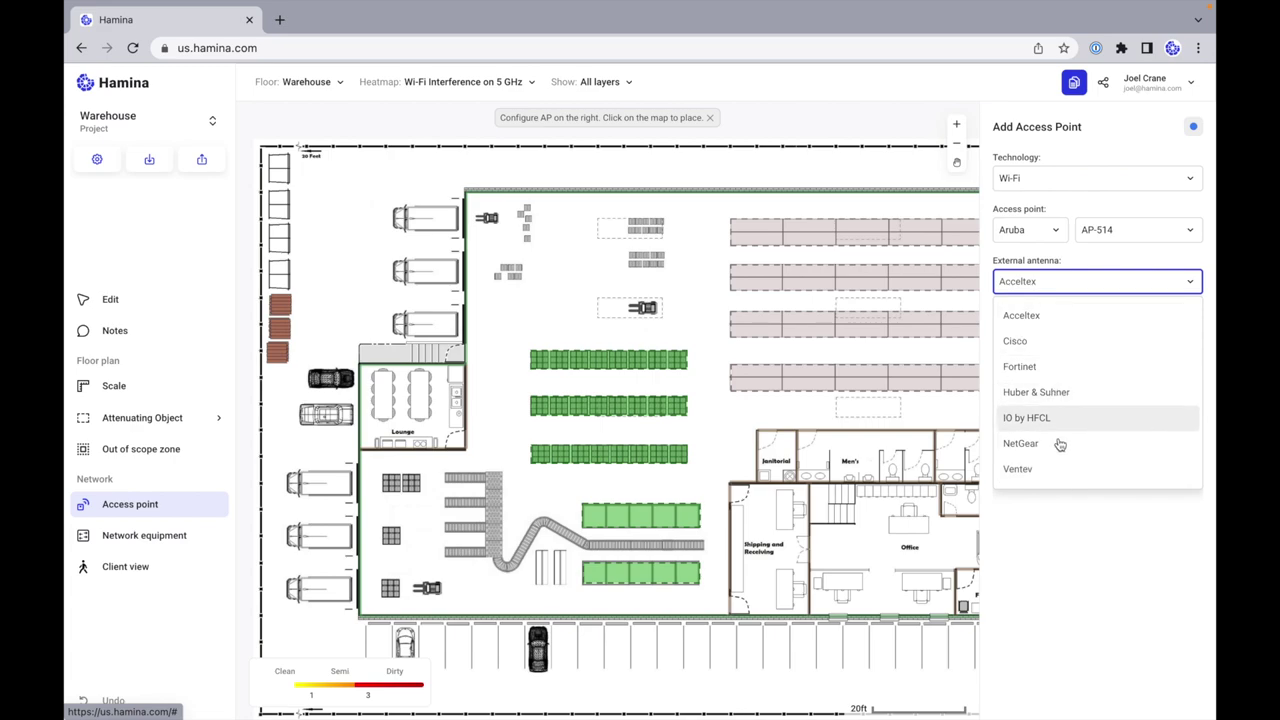
{"action": "left_click", "coordinate": [1098, 265]}
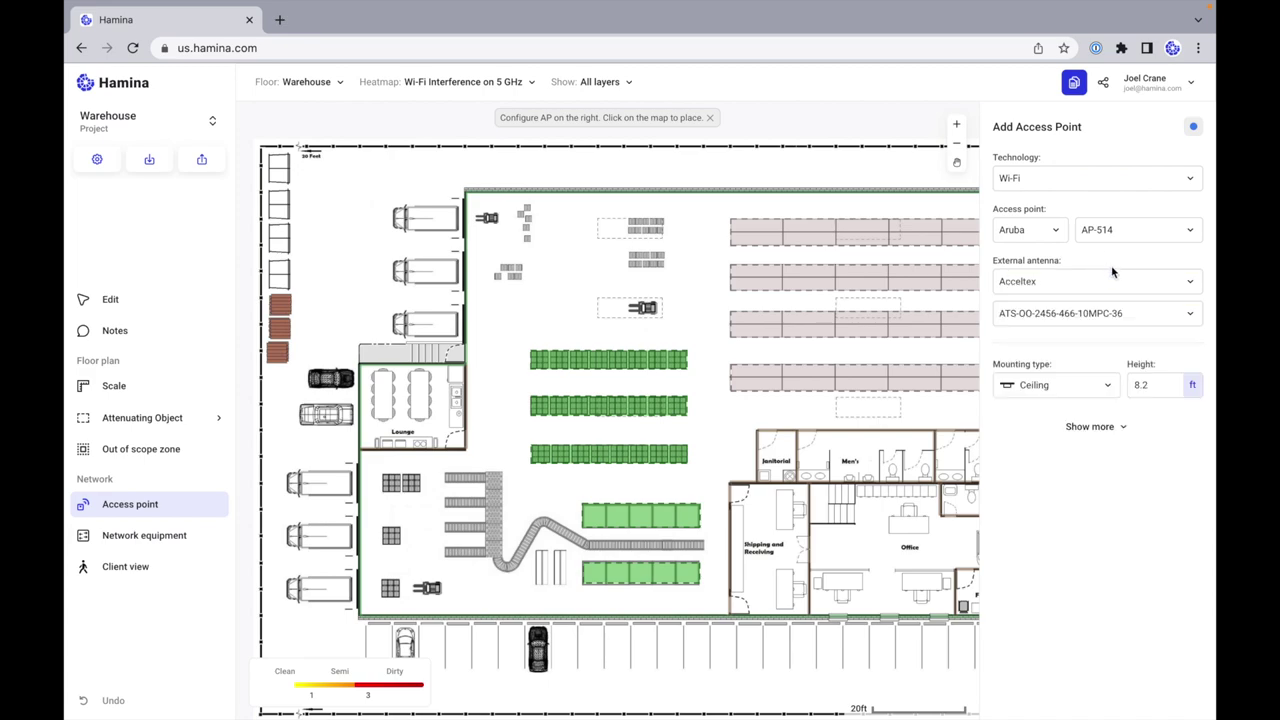
{"action": "left_click", "coordinate": [1096, 316]}
{"action": "left_click", "coordinate": [826, 290]}
Step: Place the AP-514 in the upper warehouse open area and show the Wi-Fi coverage heatmap
{"action": "left_click", "coordinate": [564, 261]}
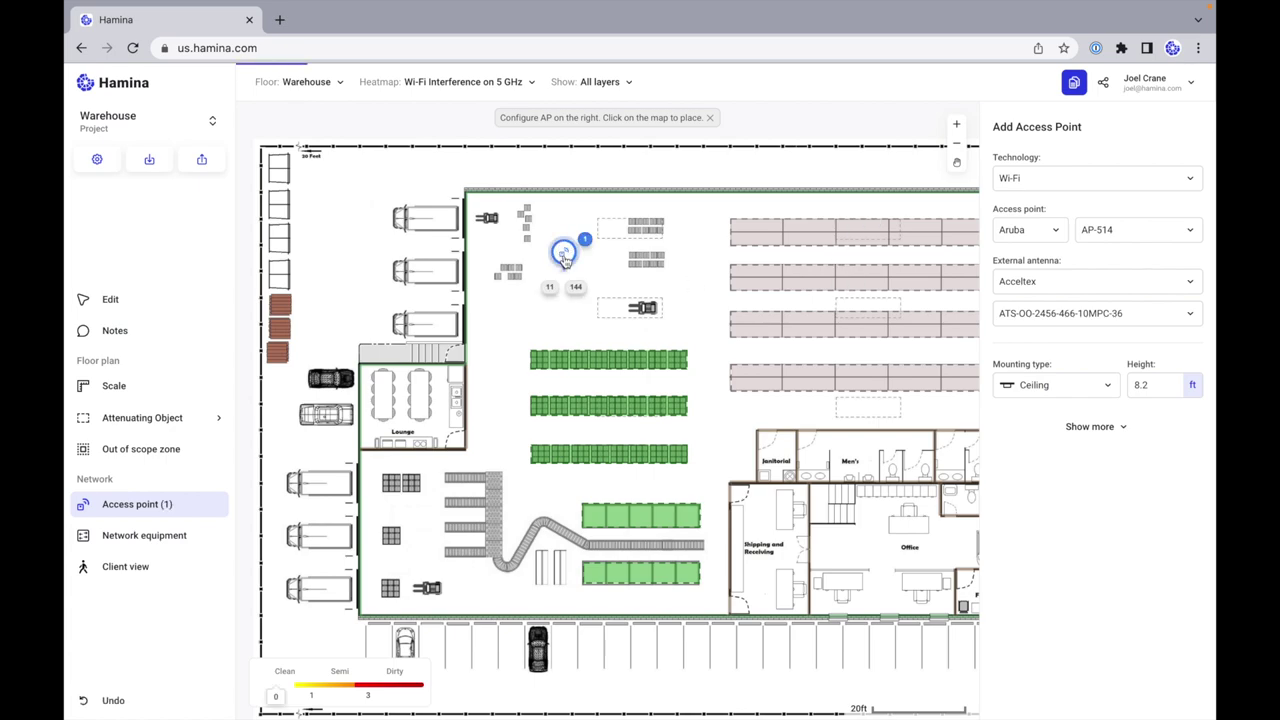
{"action": "left_click", "coordinate": [455, 84]}
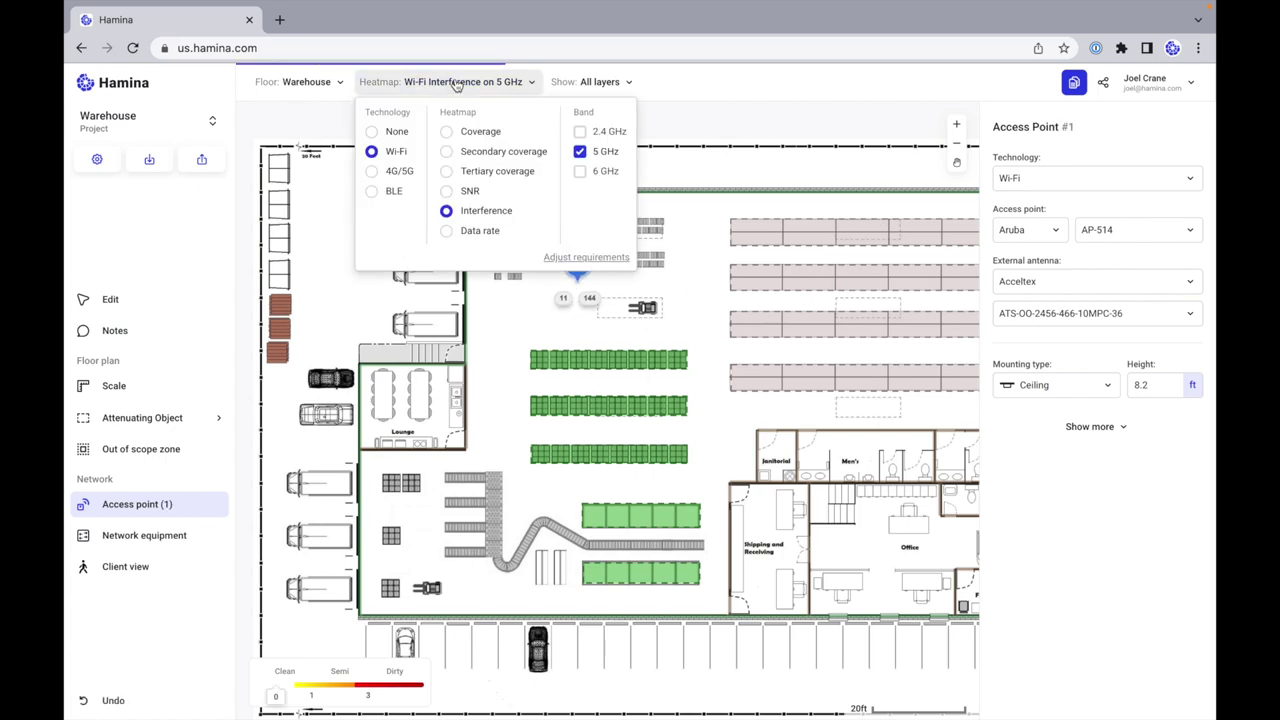
{"action": "left_click", "coordinate": [447, 133]}
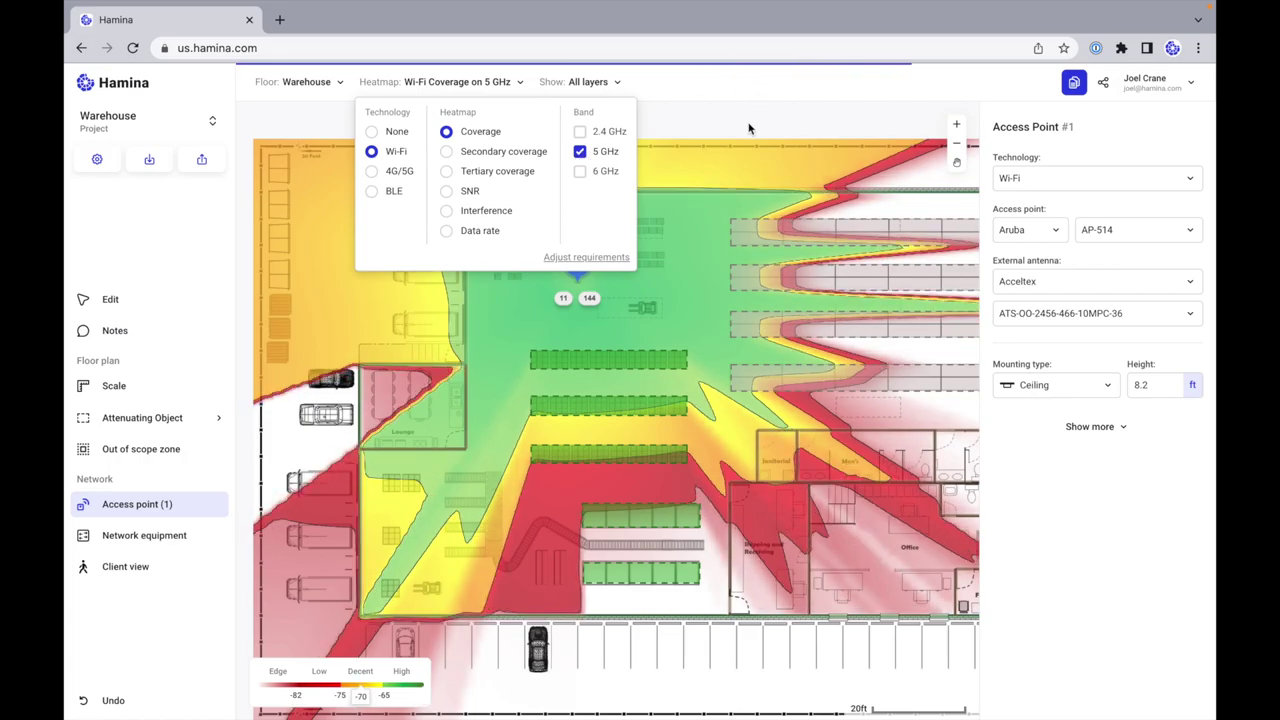
{"action": "mouse_move", "coordinate": [577, 265]}
{"action": "left_mouse_down"}
{"action": "mouse_move", "coordinate": [671, 300]}
{"action": "mouse_move", "coordinate": [680, 274]}
{"action": "mouse_move", "coordinate": [536, 350]}
{"action": "mouse_move", "coordinate": [515, 483]}
{"action": "mouse_move", "coordinate": [547, 577]}
{"action": "mouse_move", "coordinate": [718, 483]}
{"action": "mouse_move", "coordinate": [614, 261]}
{"action": "left_mouse_up"}
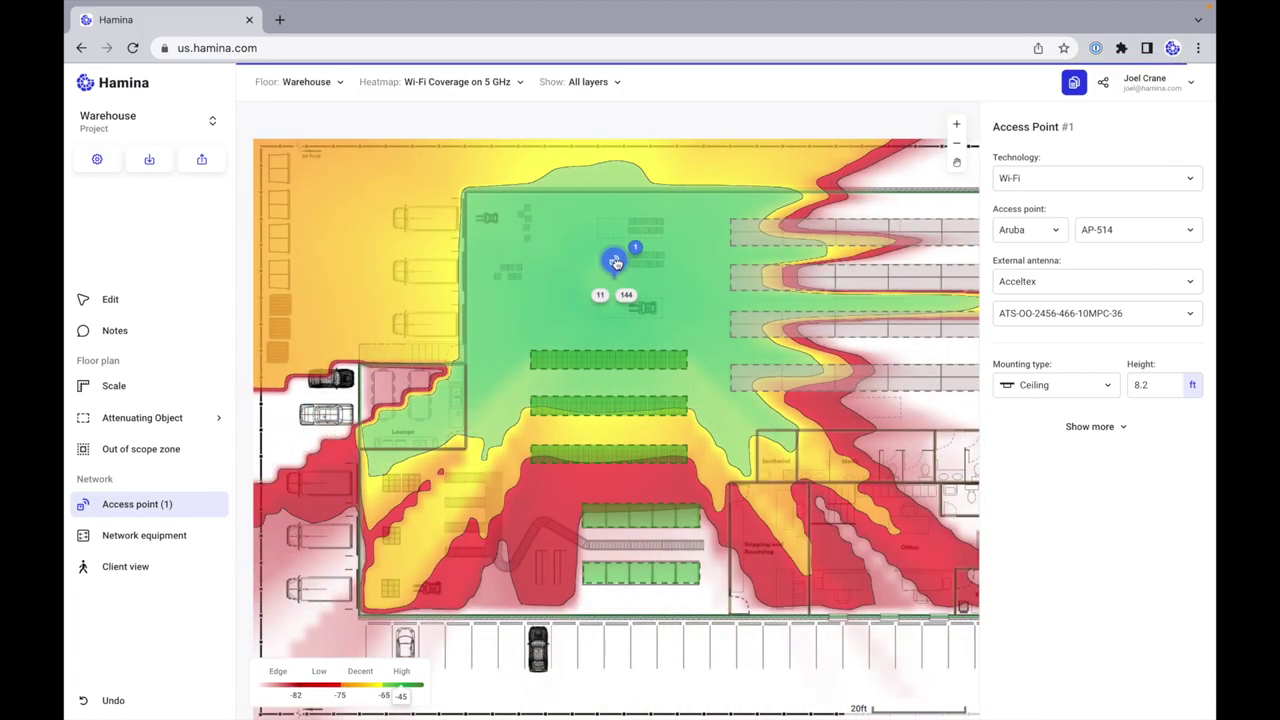
{"action": "left_click", "coordinate": [1083, 311]}
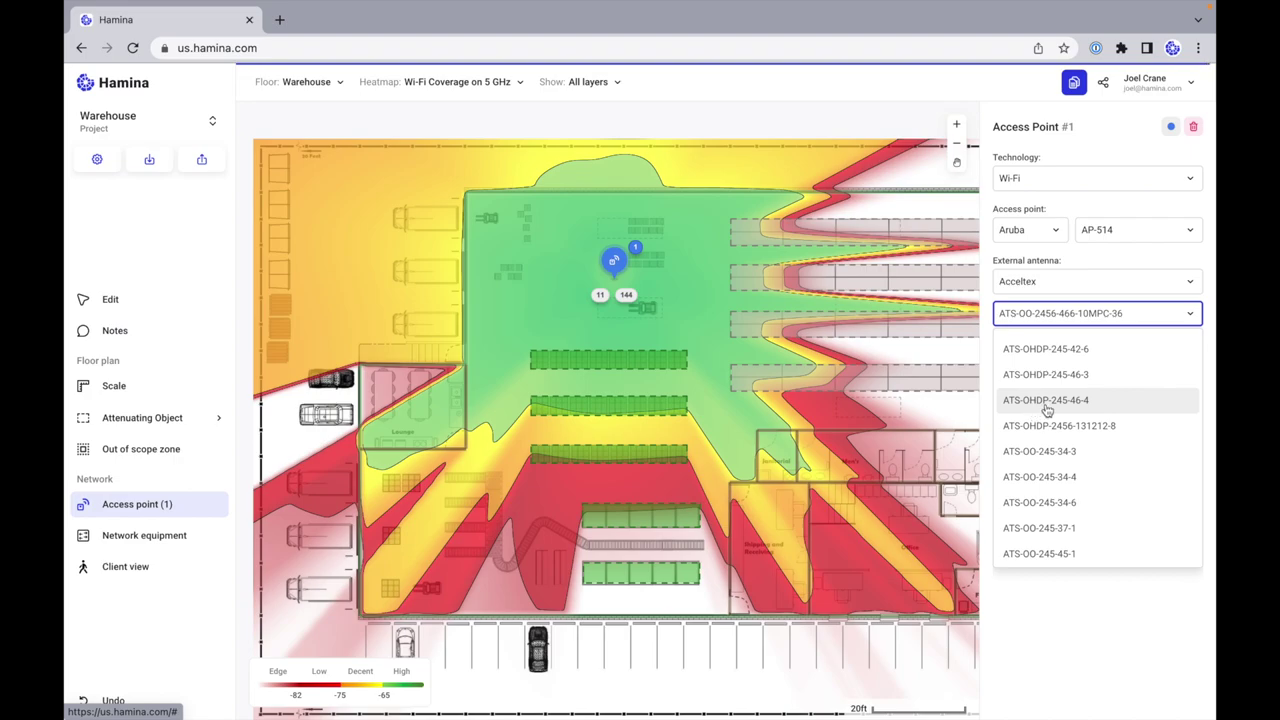
Step: Switch access point 1 to the ATS-OHDP-245-42-6 antenna and move it onto the west wall
{"action": "left_click", "coordinate": [1058, 356]}
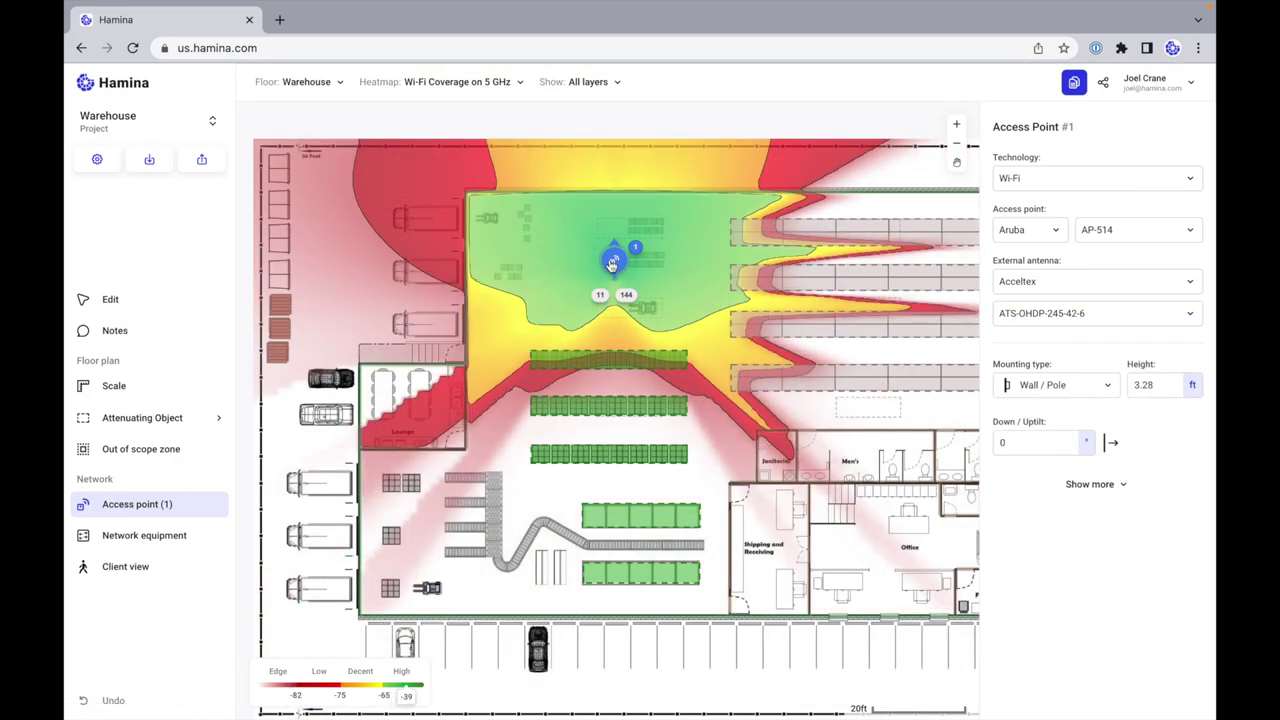
{"action": "left_click_drag", "start_coordinate": [582, 275], "coordinate": [556, 276]}
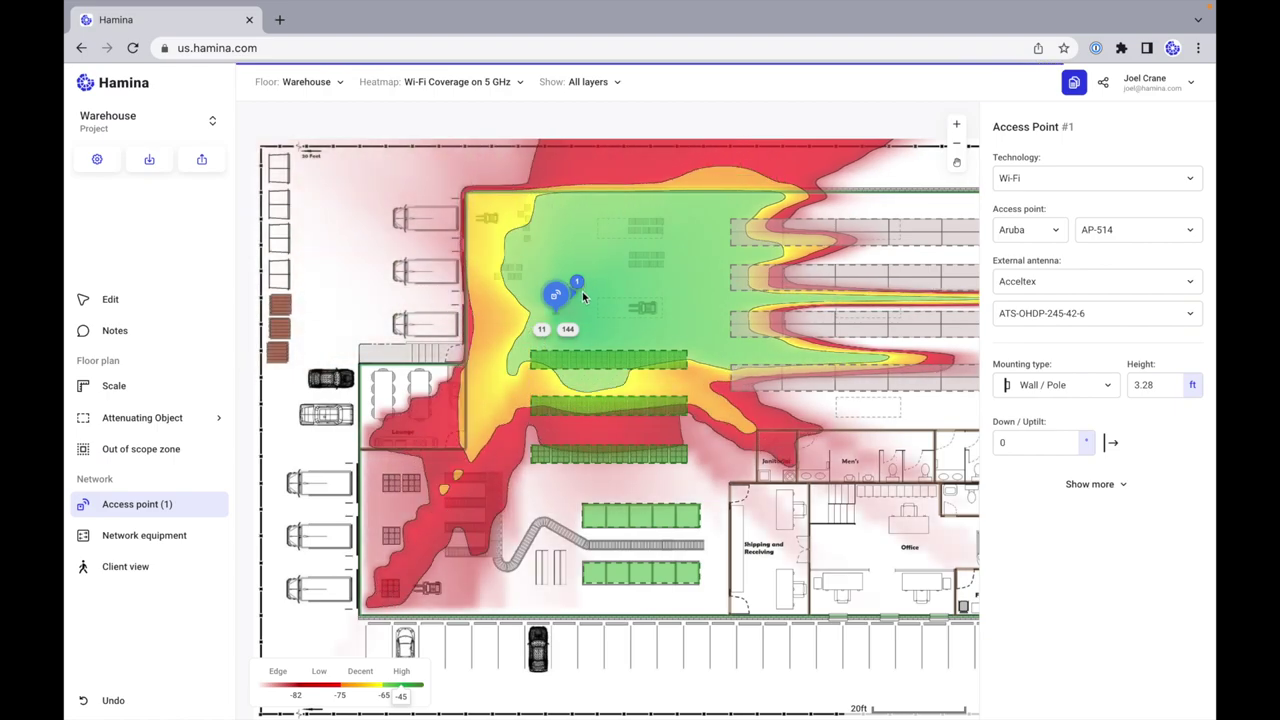
{"action": "mouse_move", "coordinate": [558, 302]}
{"action": "left_mouse_down"}
{"action": "mouse_move", "coordinate": [423, 517]}
{"action": "mouse_move", "coordinate": [366, 520]}
{"action": "left_mouse_up"}
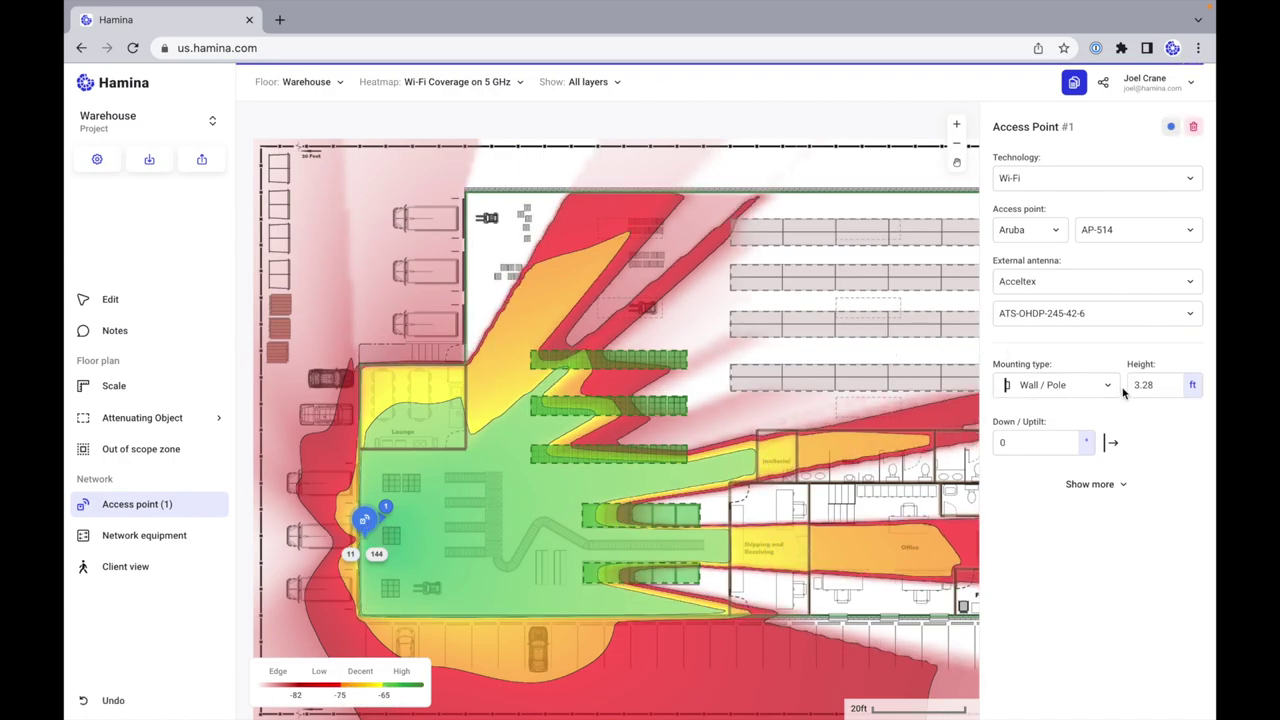
Step: Set its mounting height to 30 ft and position it on the wall near the Lounge
{"action": "left_click", "coordinate": [1168, 385]}
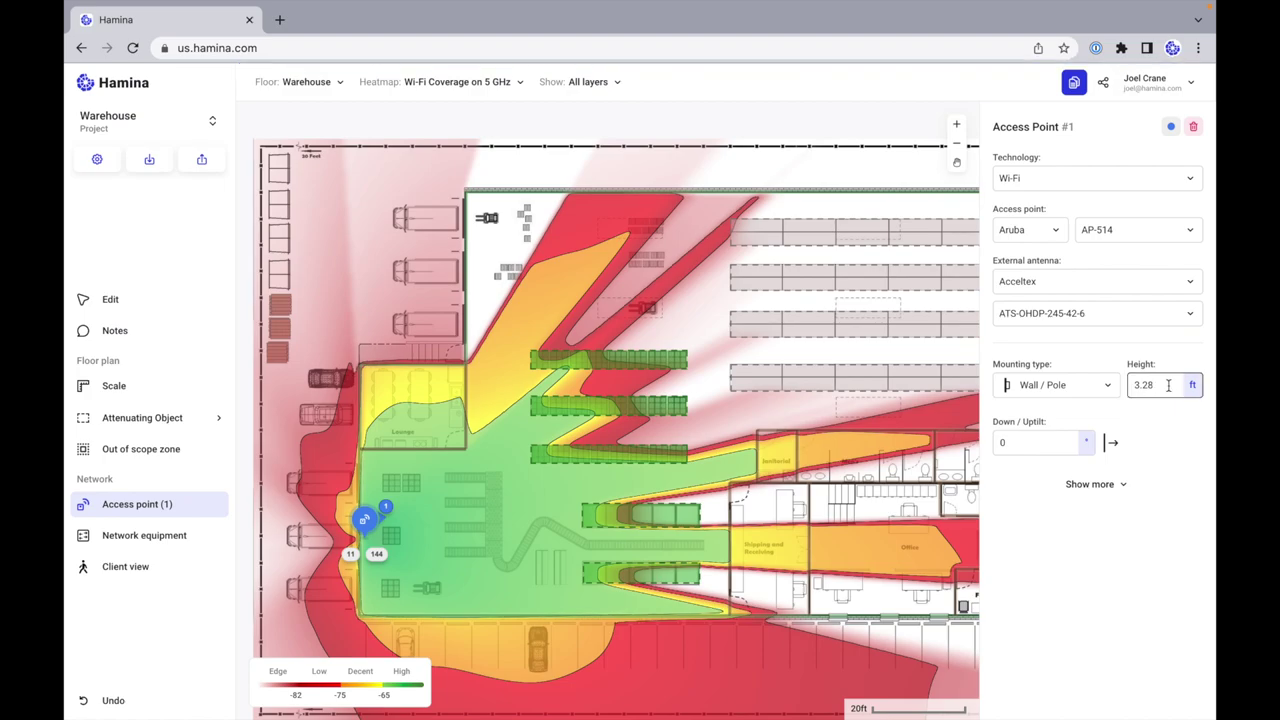
{"action": "double_click", "coordinate": [1168, 385]}
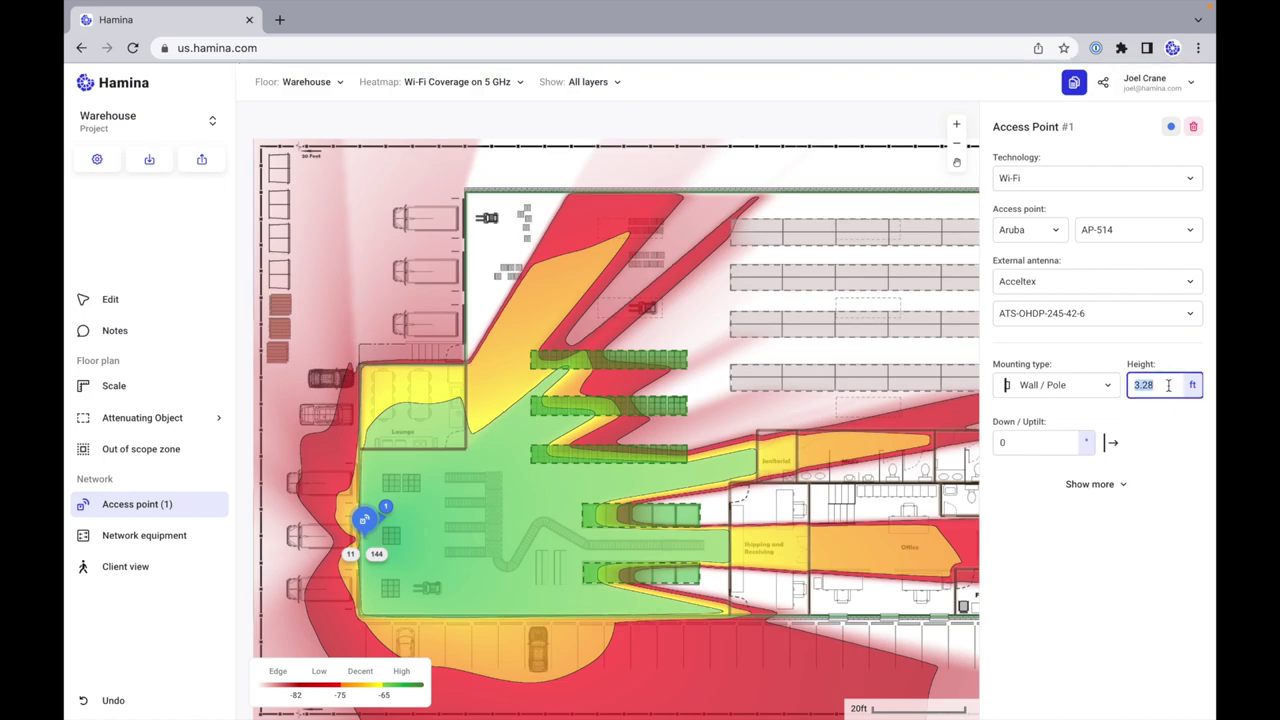
{"action": "key", "text": "Return"}
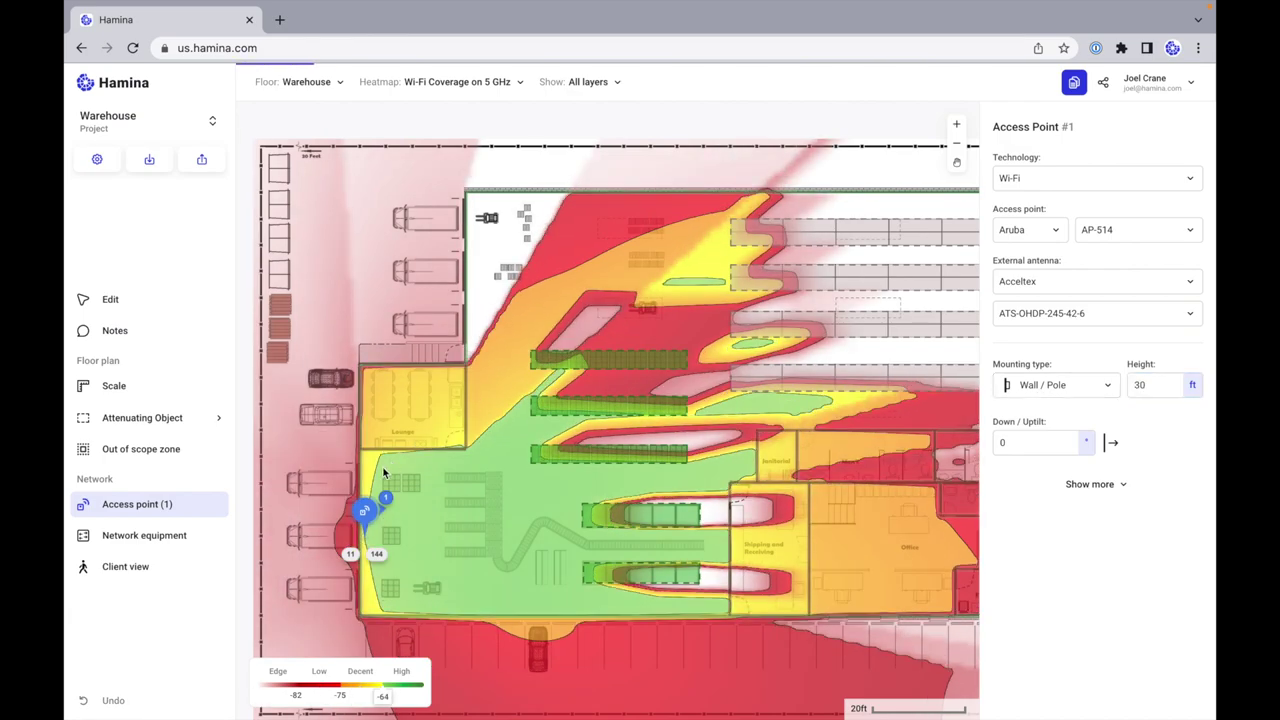
{"action": "mouse_move", "coordinate": [376, 525]}
{"action": "left_mouse_down"}
{"action": "mouse_move", "coordinate": [471, 503]}
{"action": "mouse_move", "coordinate": [485, 396]}
{"action": "left_mouse_up"}
{"action": "scroll", "coordinate": [485, 396], "scroll_direction": "up", "scroll_amount": 5}
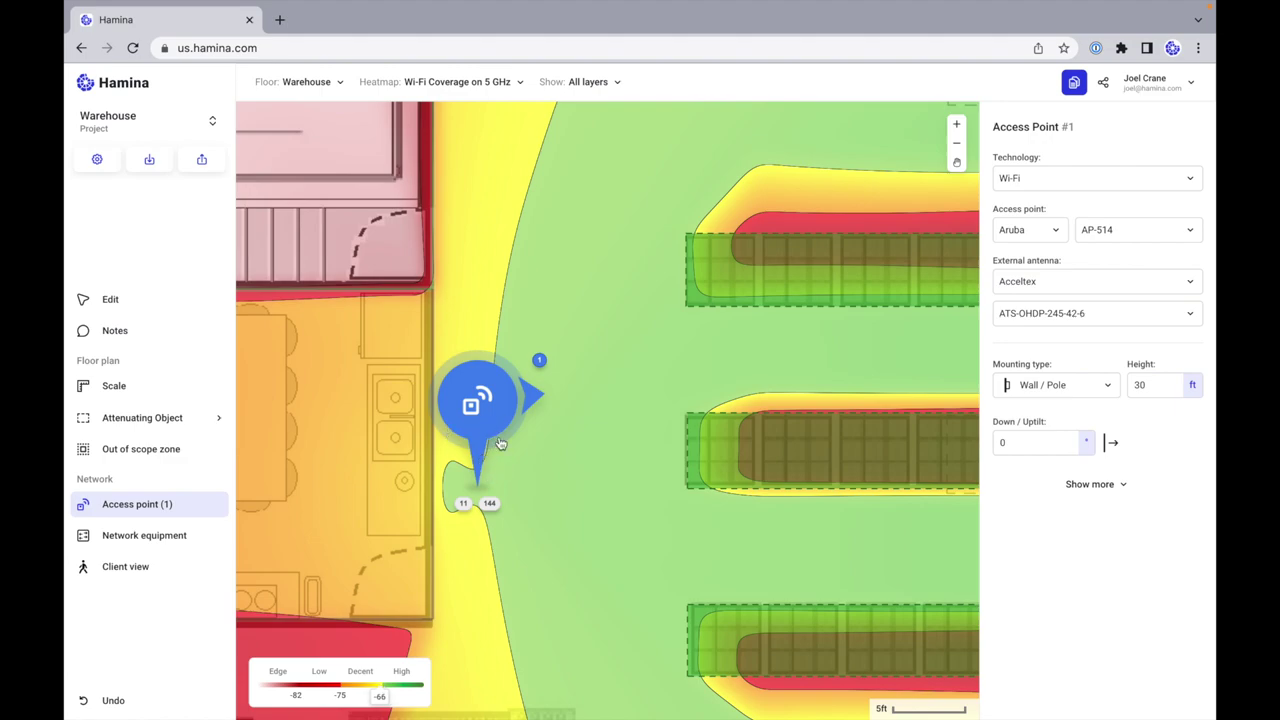
{"action": "mouse_move", "coordinate": [485, 420]}
{"action": "left_mouse_down"}
{"action": "mouse_move", "coordinate": [556, 362]}
{"action": "mouse_move", "coordinate": [557, 435]}
{"action": "mouse_move", "coordinate": [517, 467]}
{"action": "left_mouse_up"}
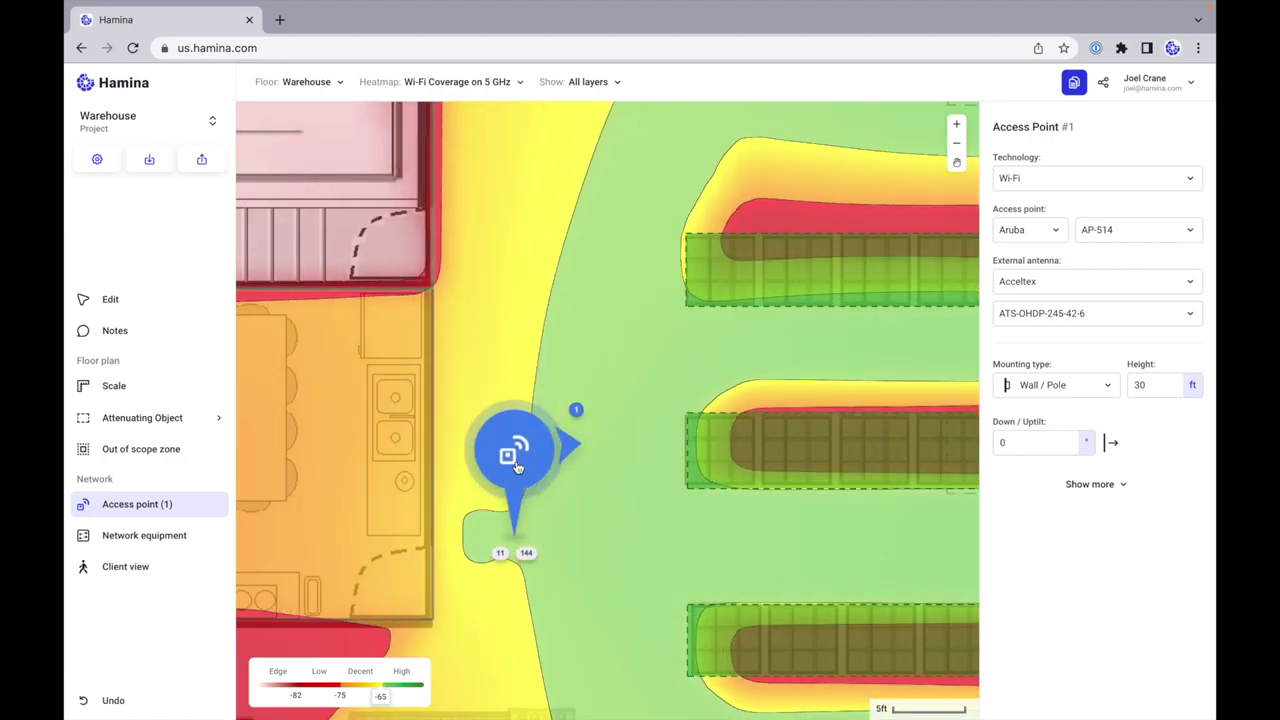
{"action": "scroll", "coordinate": [516, 461], "scroll_direction": "down", "scroll_amount": 5}
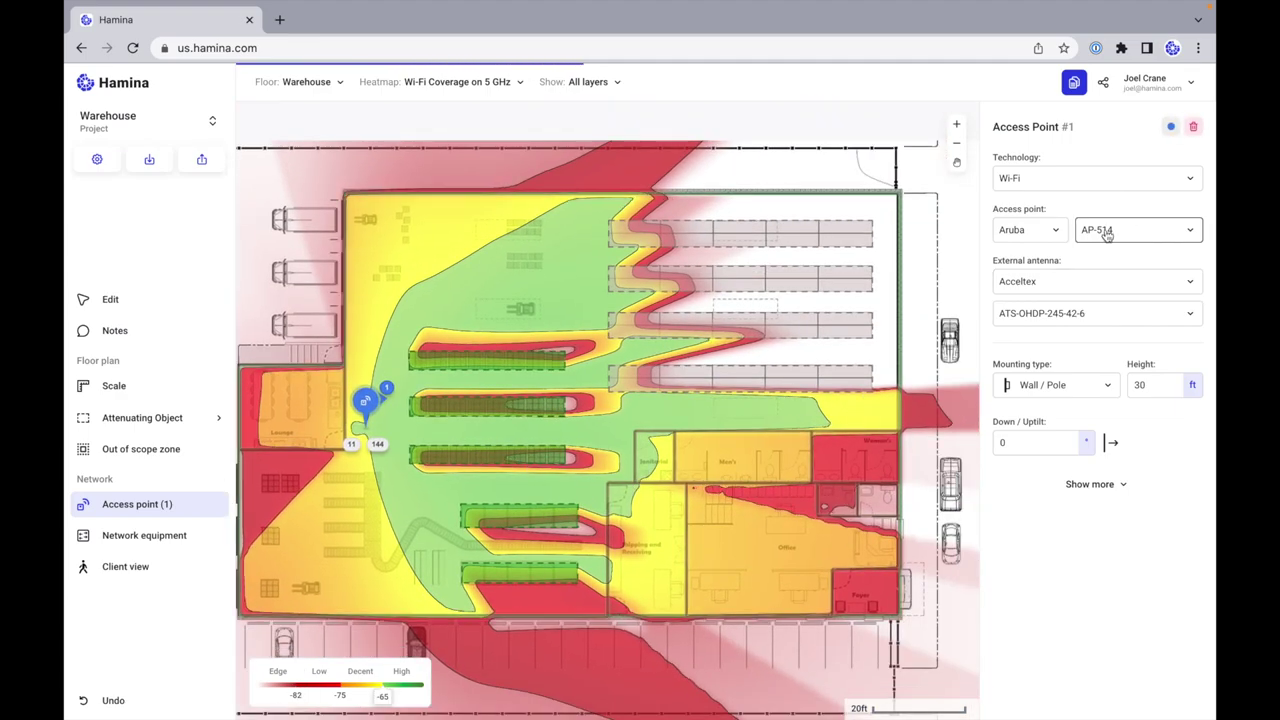
Step: Place an Aruba AP-515 in the Office and move access point 1 beside the Men's room
{"action": "left_click", "coordinate": [112, 299]}
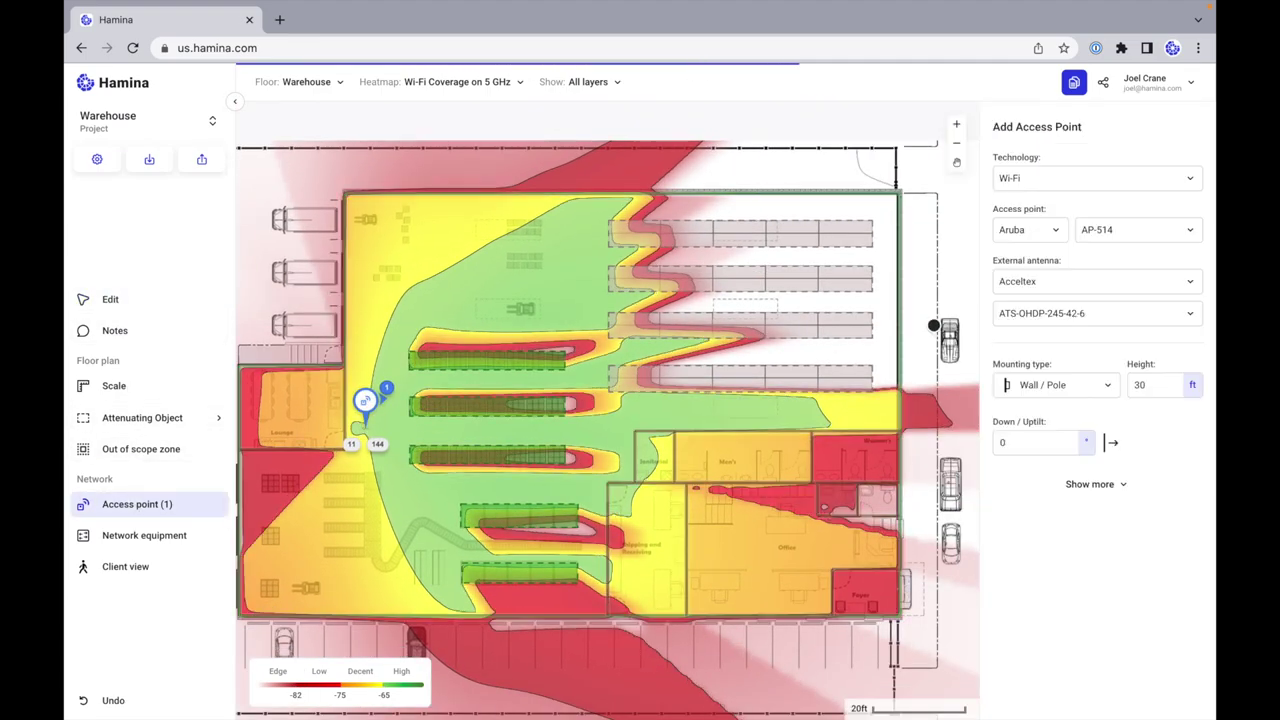
{"action": "left_click", "coordinate": [1125, 230]}
{"action": "left_click", "coordinate": [1101, 418]}
{"action": "left_click", "coordinate": [775, 538]}
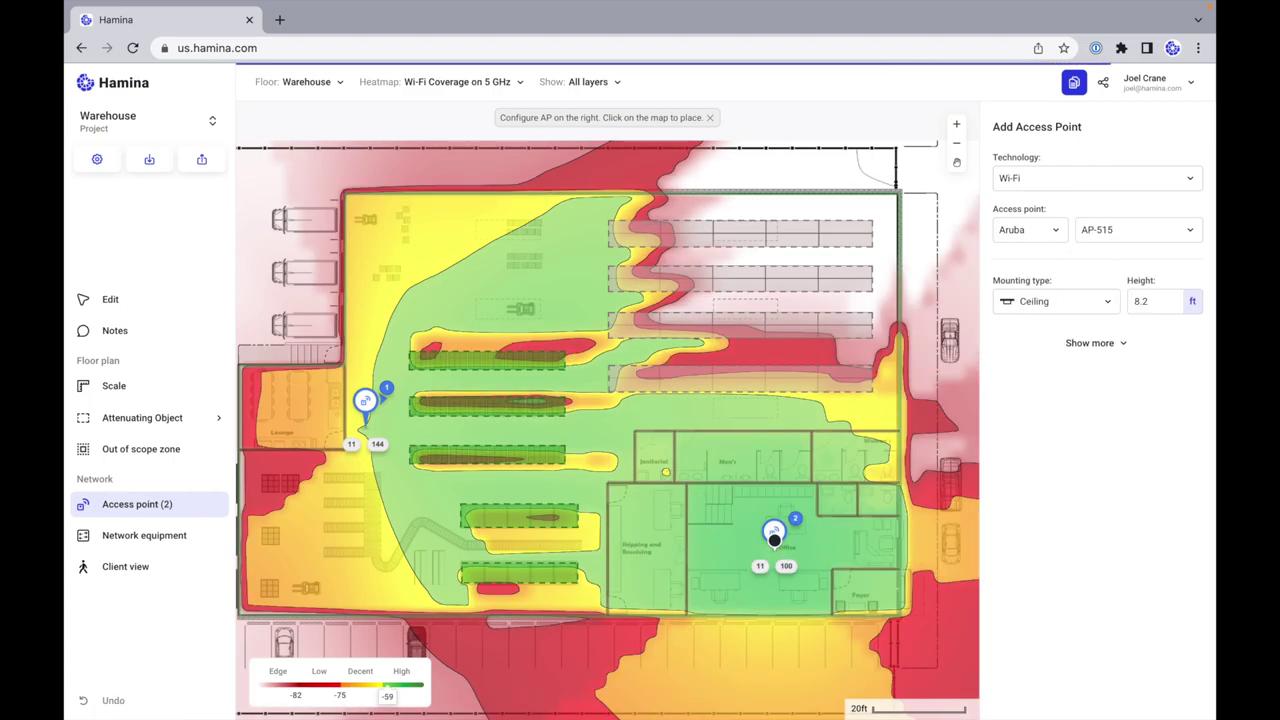
{"action": "left_click", "coordinate": [1157, 301]}
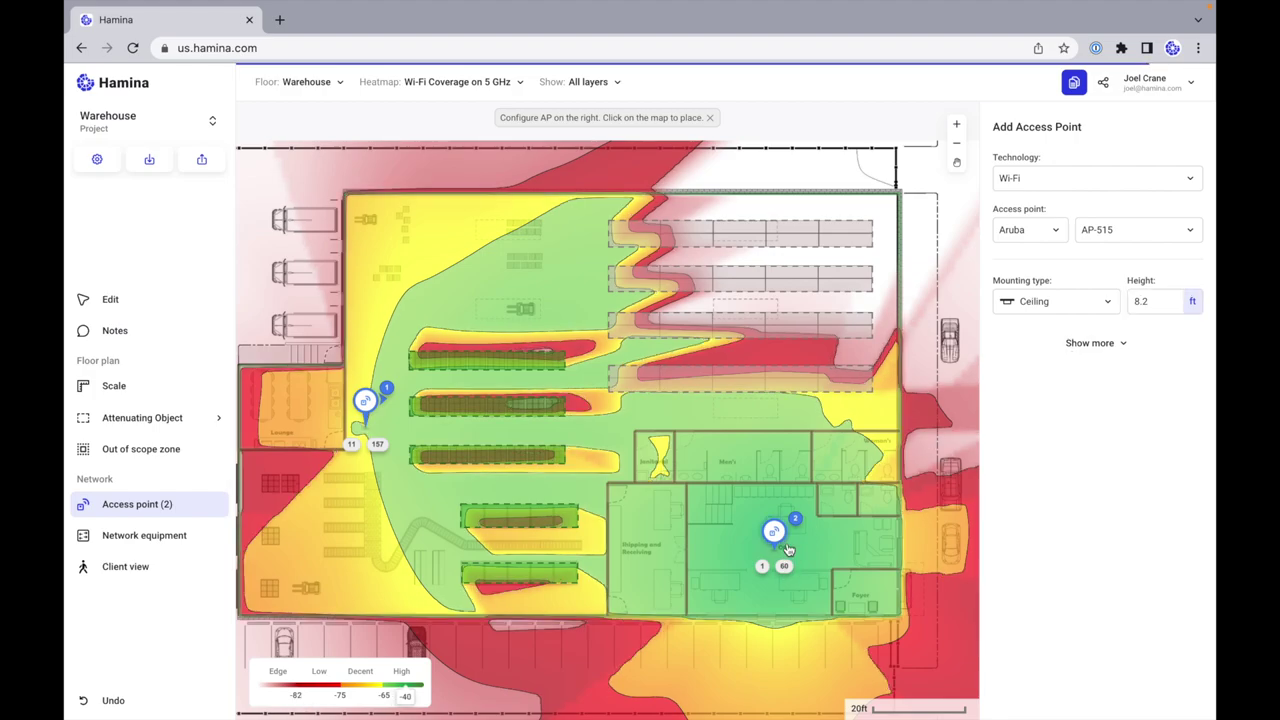
{"action": "scroll", "coordinate": [770, 565], "scroll_direction": "up", "scroll_amount": 5}
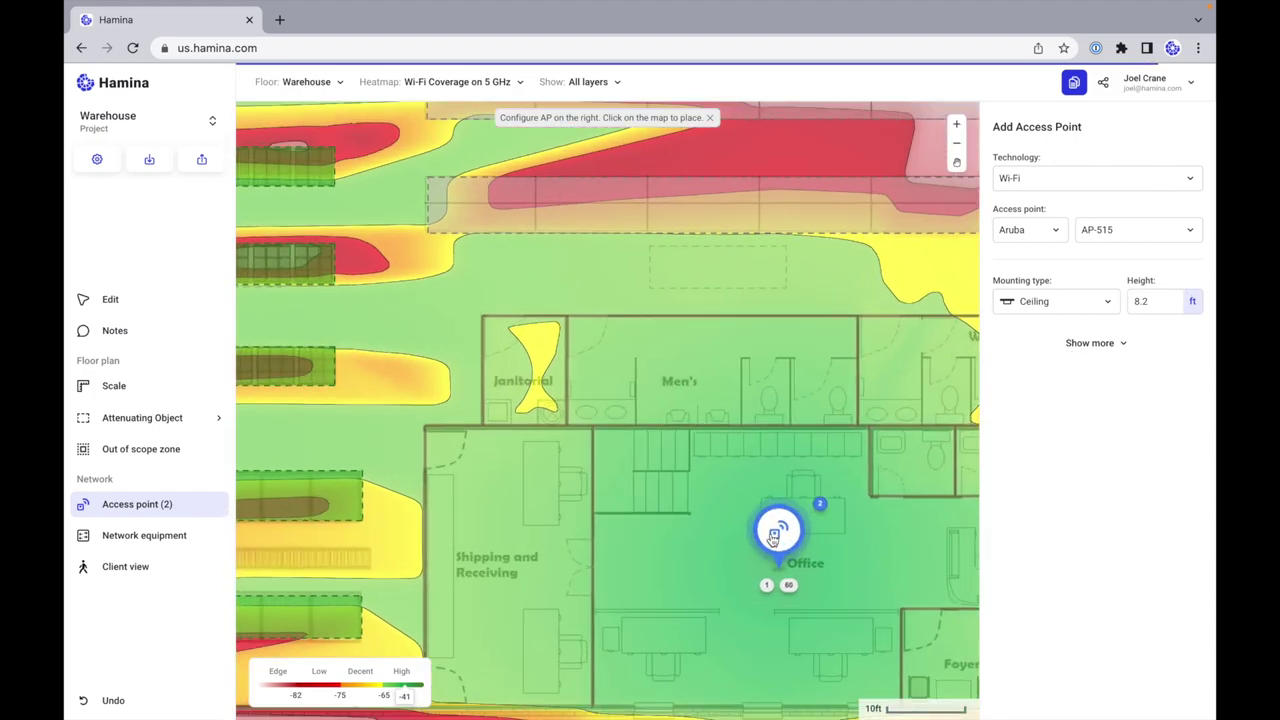
{"action": "scroll", "coordinate": [770, 524], "scroll_direction": "down", "scroll_amount": 5}
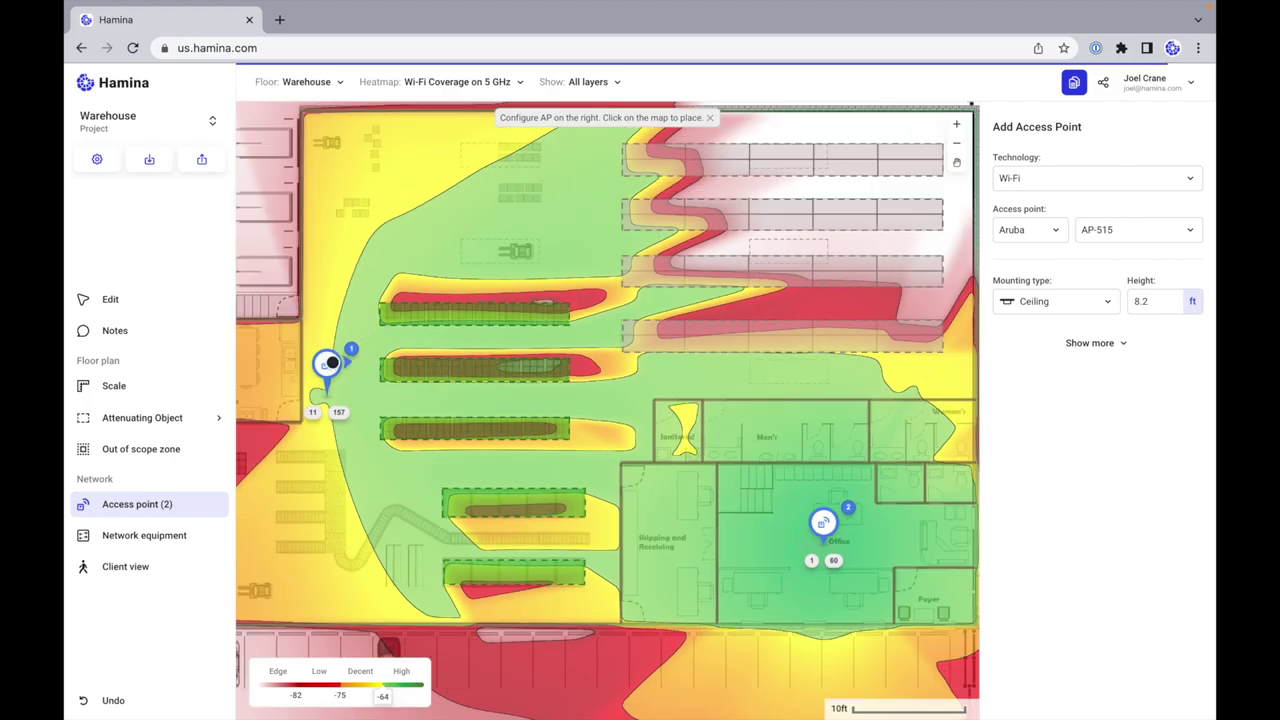
{"action": "left_click_drag", "start_coordinate": [325, 364], "coordinate": [808, 356]}
Step: Move access point 1 to the building's east wall, keeping its 30 ft height
{"action": "scroll", "coordinate": [808, 356], "scroll_direction": "right", "scroll_amount": 3}
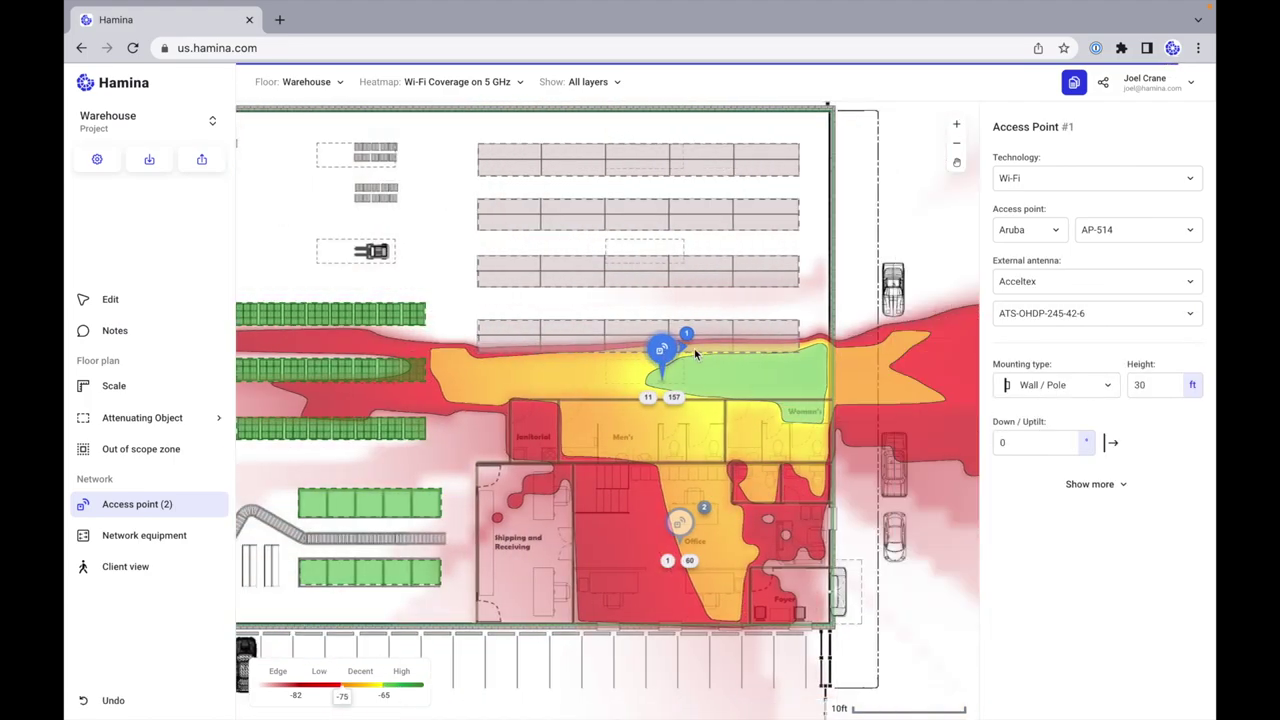
{"action": "left_click_drag", "start_coordinate": [634, 349], "coordinate": [797, 276]}
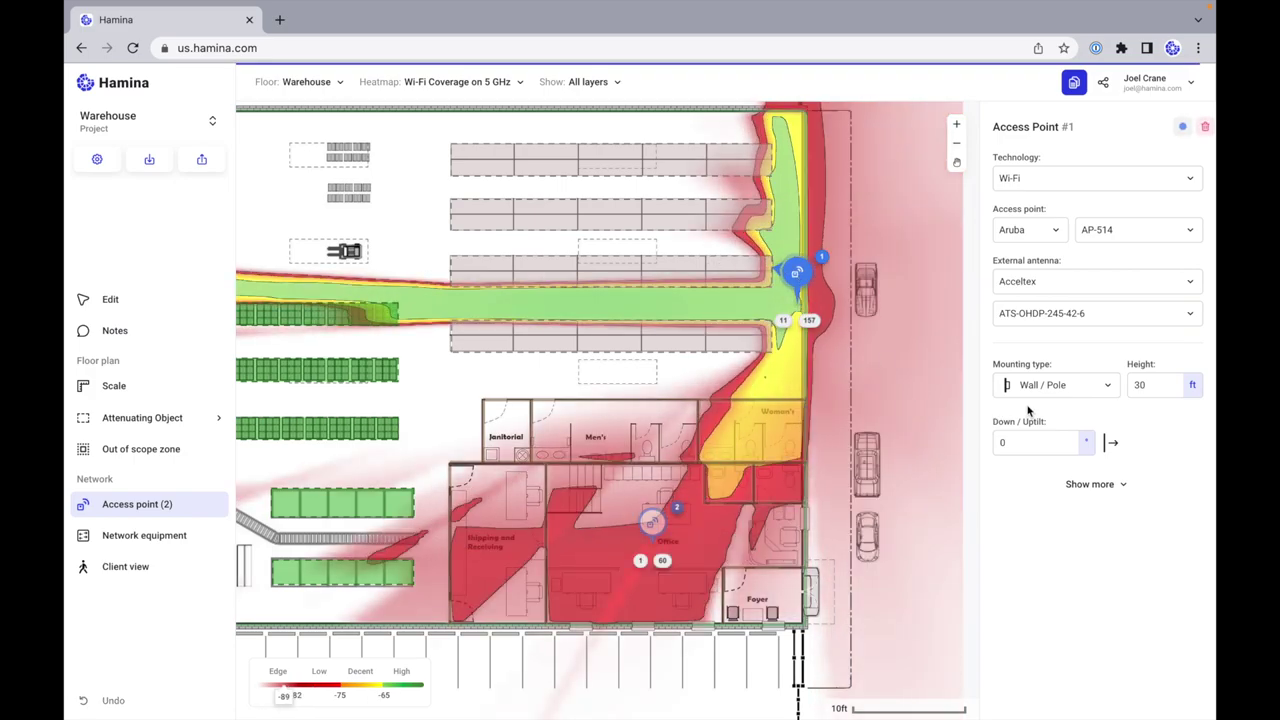
{"action": "left_click", "coordinate": [1165, 389]}
{"action": "key", "text": "Return"}
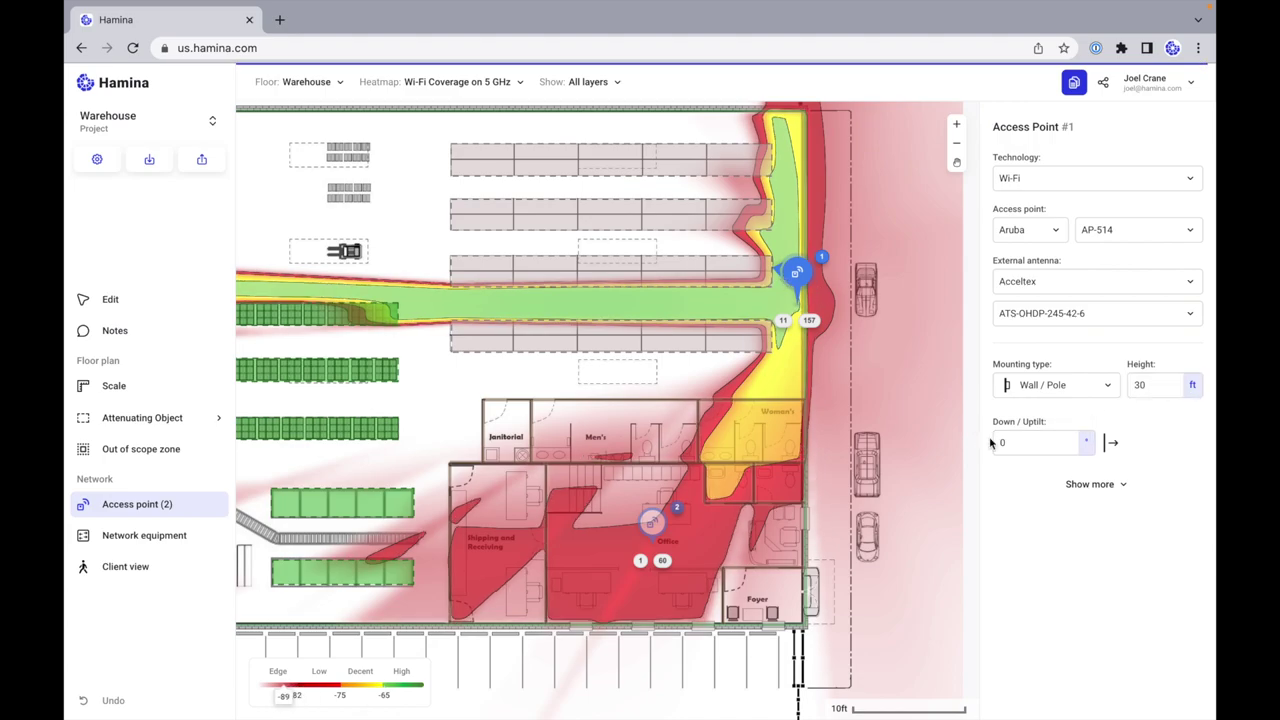
Step: Give access point 1 a 30° down-tilt and move it up to the top aisle
{"action": "left_click", "coordinate": [1020, 447]}
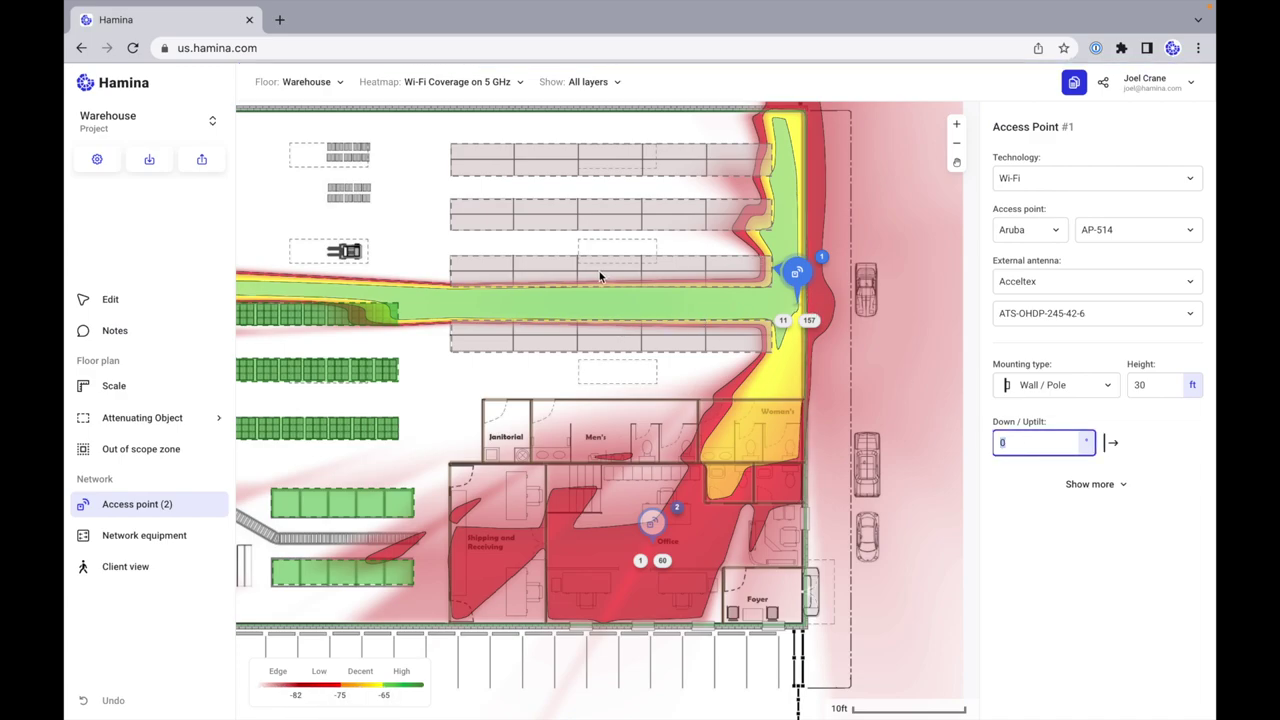
{"action": "scroll", "coordinate": [599, 271], "scroll_direction": "left", "scroll_amount": 3}
{"action": "left_click", "coordinate": [1020, 442]}
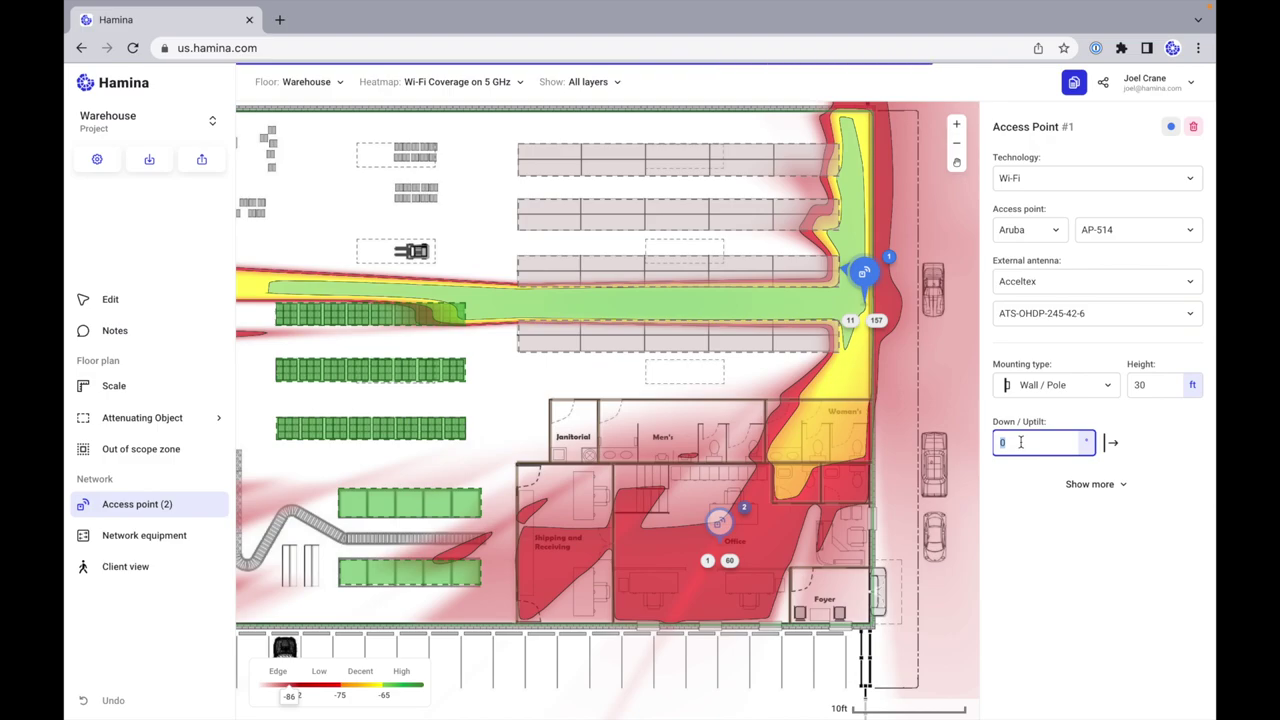
{"action": "type", "text": "30"}
{"action": "left_click", "coordinate": [1135, 448]}
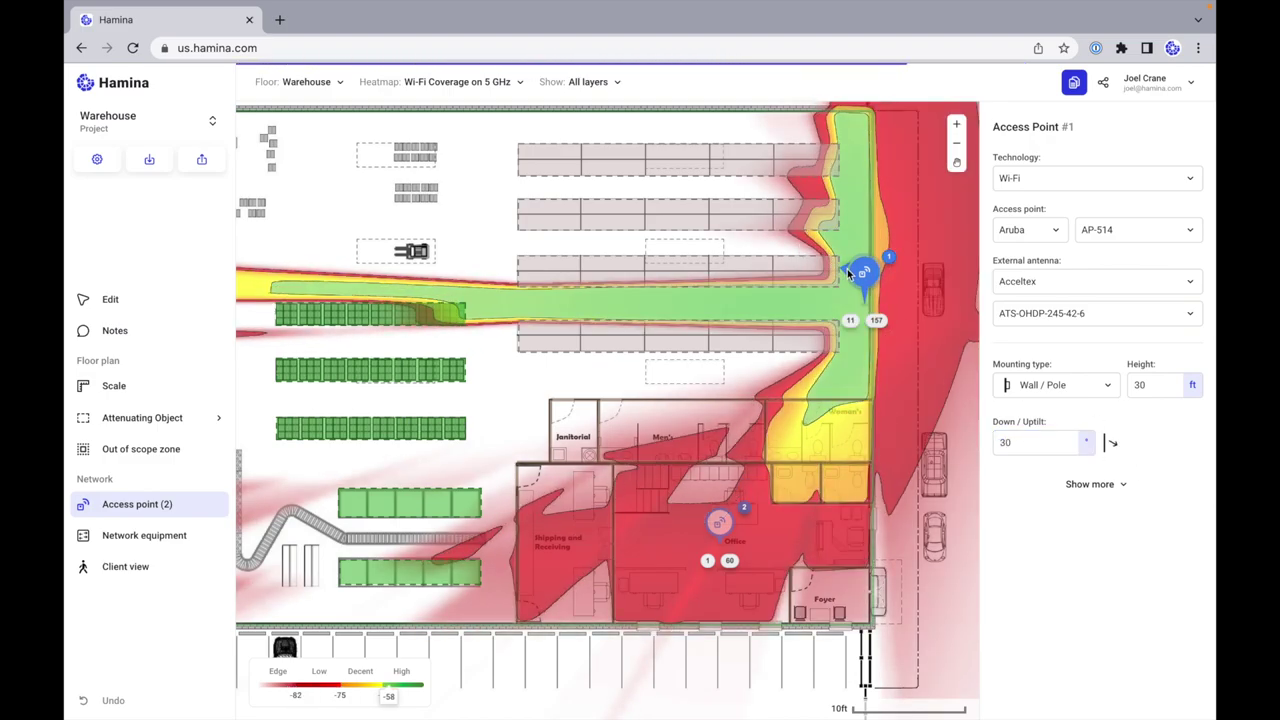
{"action": "mouse_move", "coordinate": [864, 275]}
{"action": "left_mouse_down"}
{"action": "mouse_move", "coordinate": [836, 188]}
{"action": "mouse_move", "coordinate": [837, 114]}
{"action": "mouse_move", "coordinate": [840, 137]}
{"action": "mouse_move", "coordinate": [860, 129]}
{"action": "left_mouse_up"}
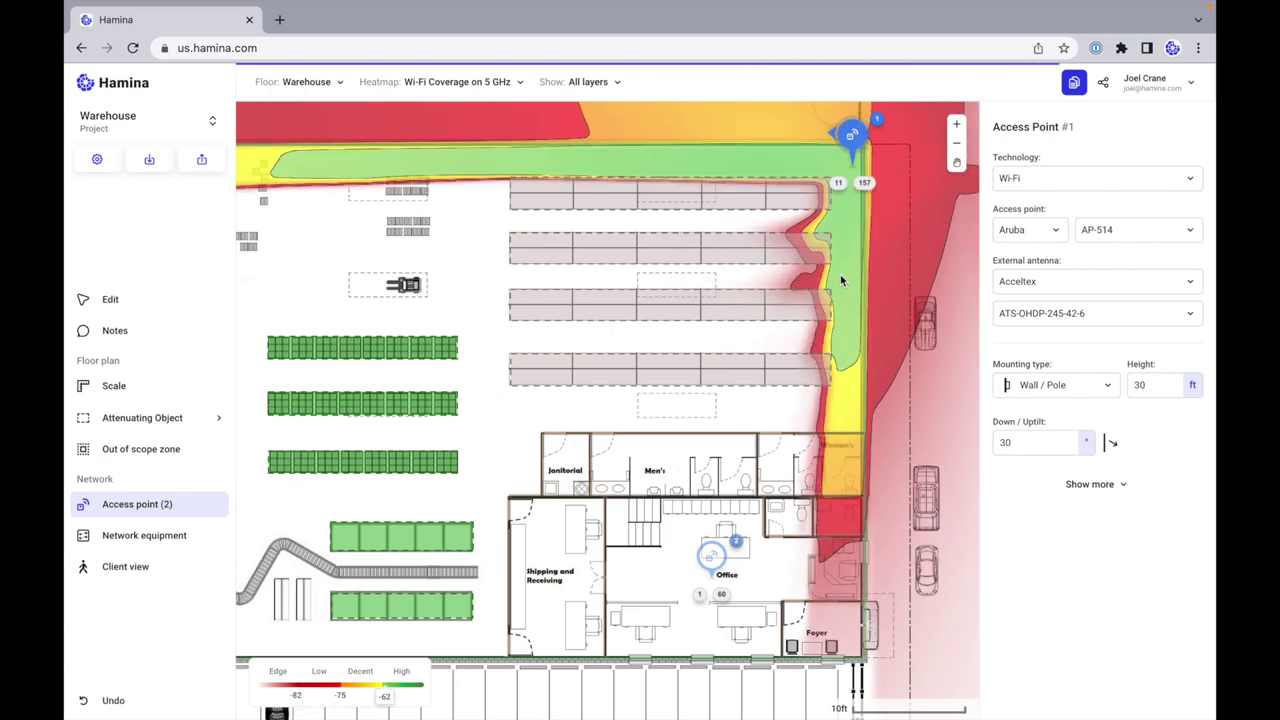
{"action": "left_click", "coordinate": [846, 272]}
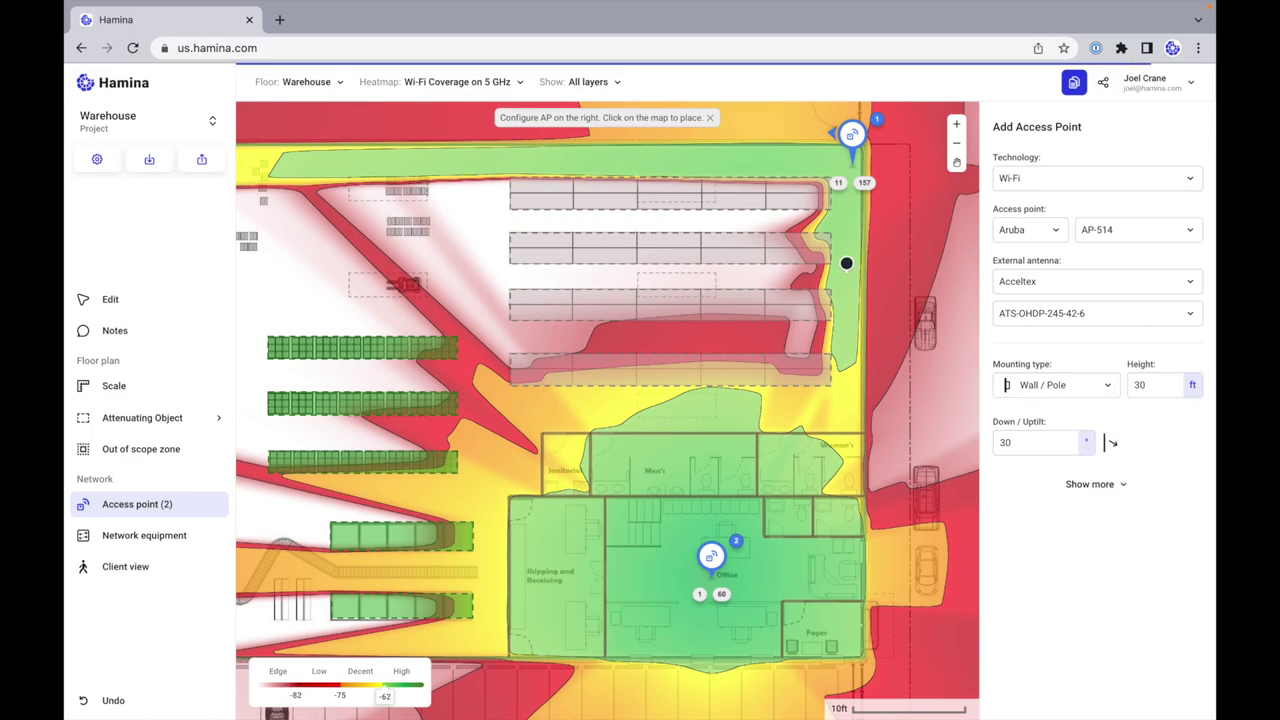
Step: Place access points 3–6 along the right wall, upper-left area and lower-left corner, nudging AP 6
{"action": "left_click", "coordinate": [847, 264]}
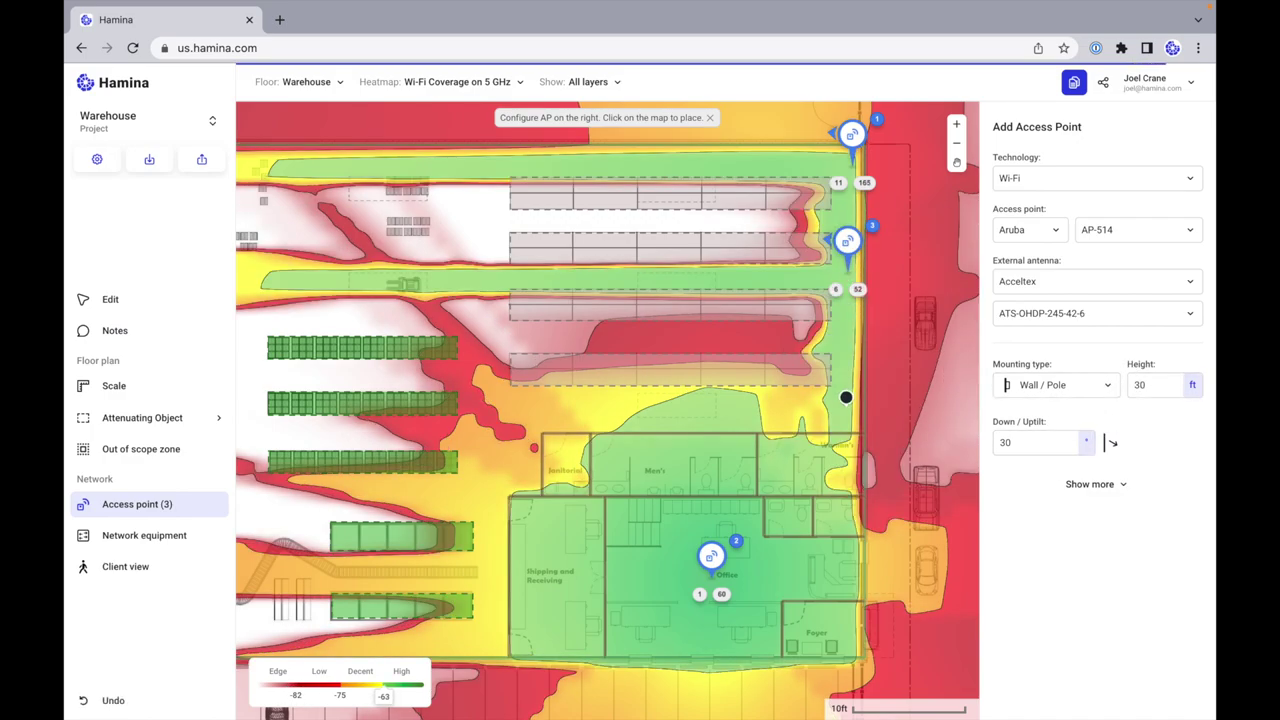
{"action": "left_click", "coordinate": [846, 398]}
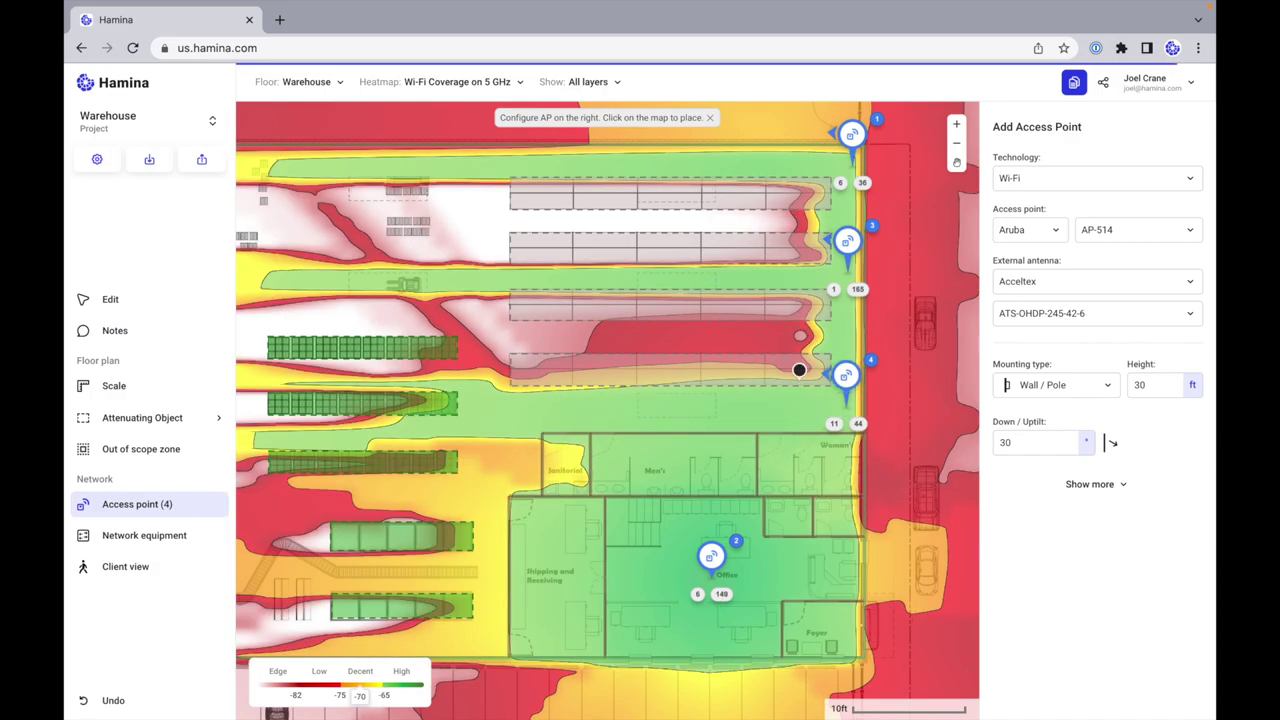
{"action": "scroll", "coordinate": [797, 366], "scroll_direction": "left", "scroll_amount": 5}
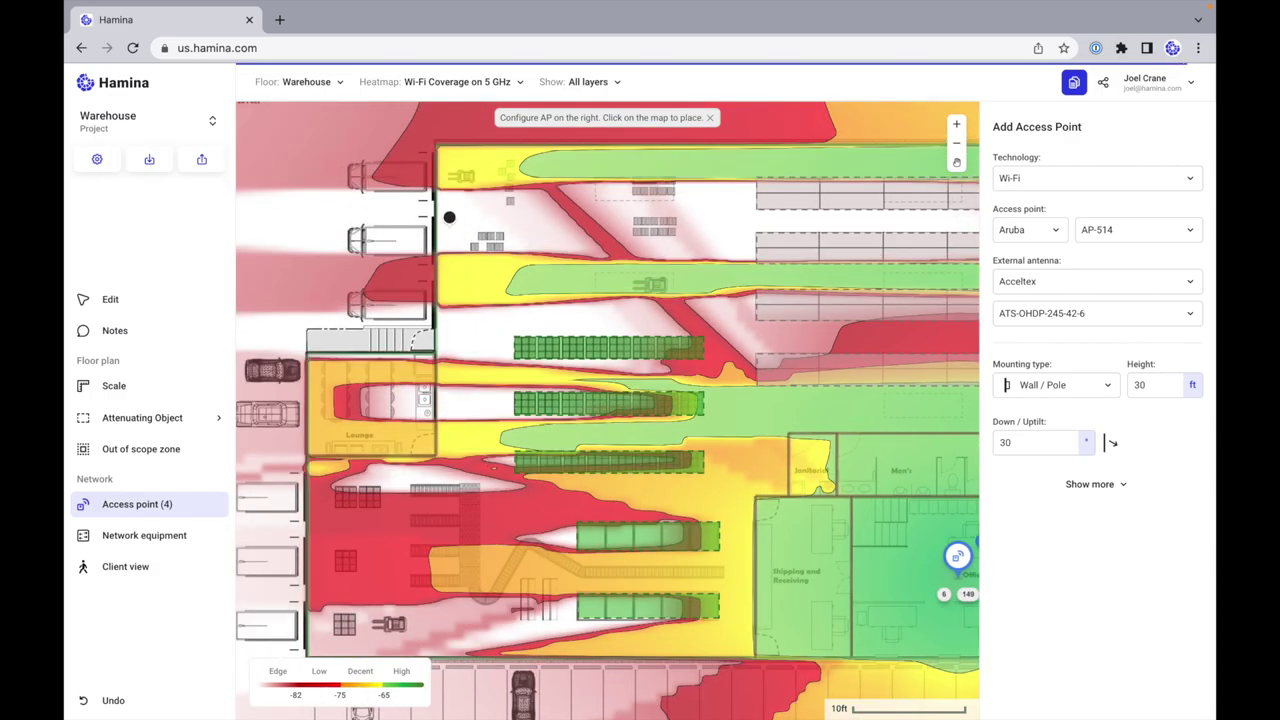
{"action": "left_click", "coordinate": [449, 210]}
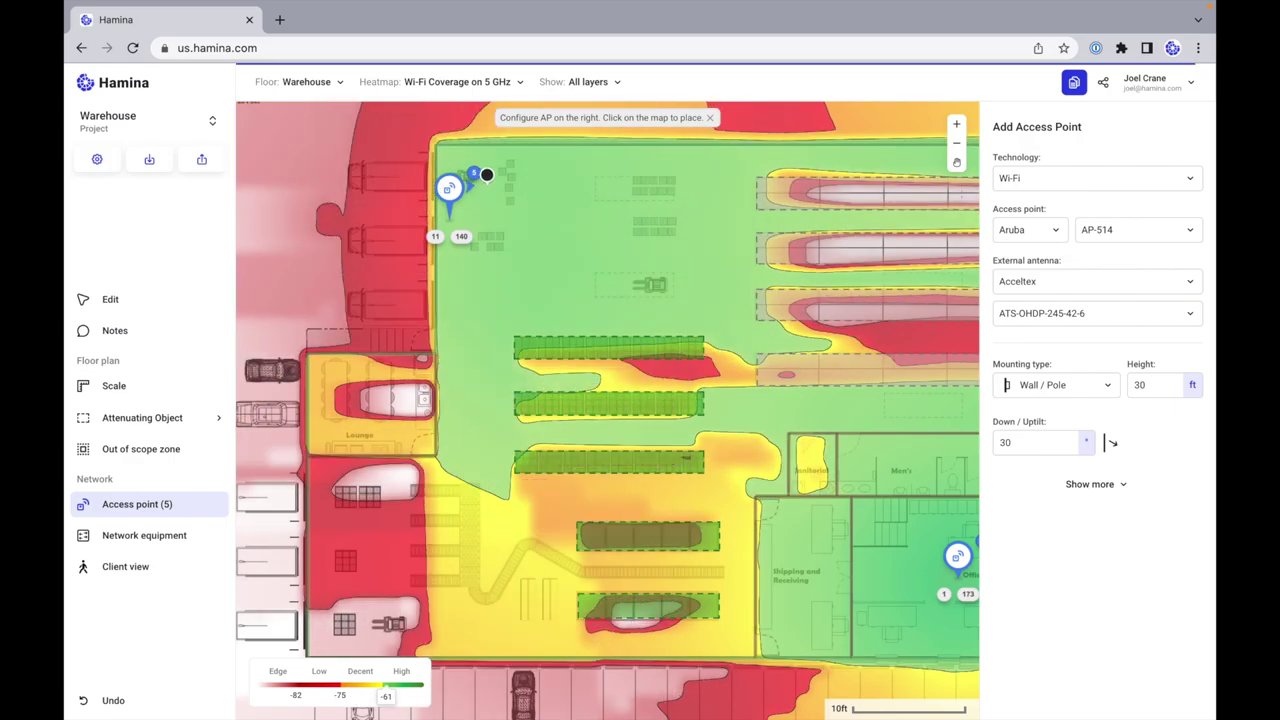
{"action": "left_click", "coordinate": [347, 621]}
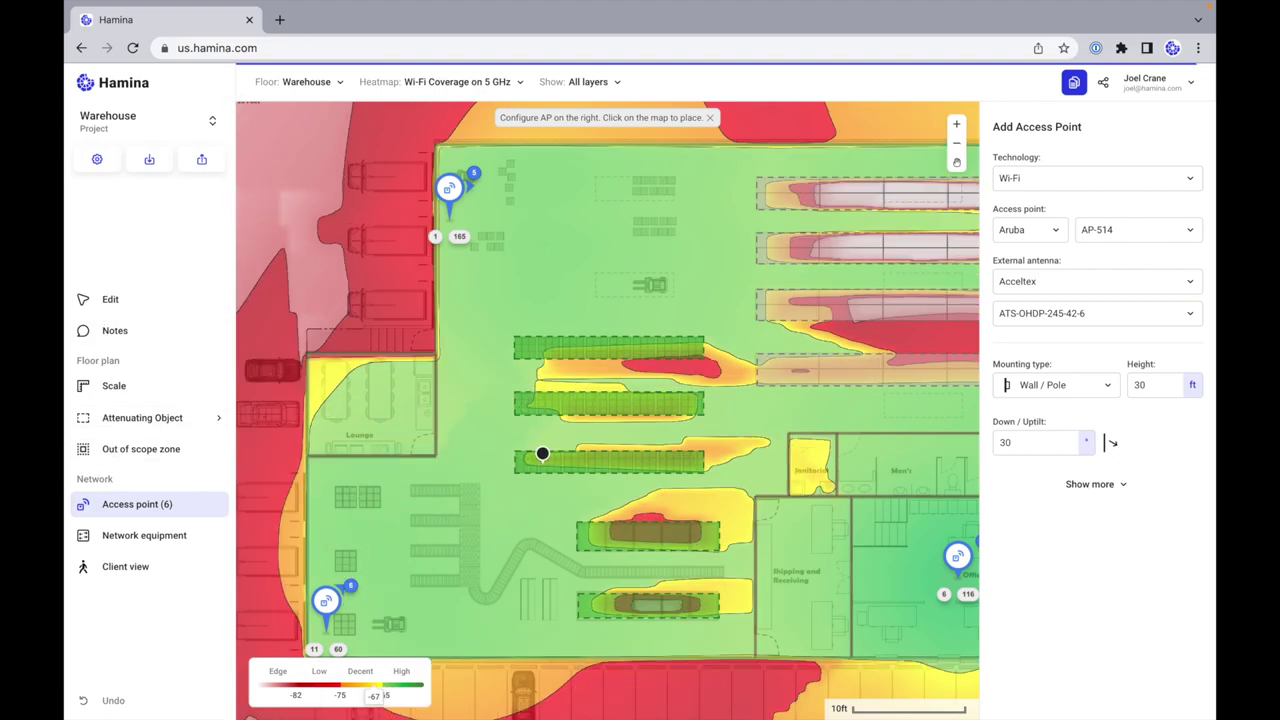
{"action": "scroll", "coordinate": [542, 453], "scroll_direction": "down", "scroll_amount": 3}
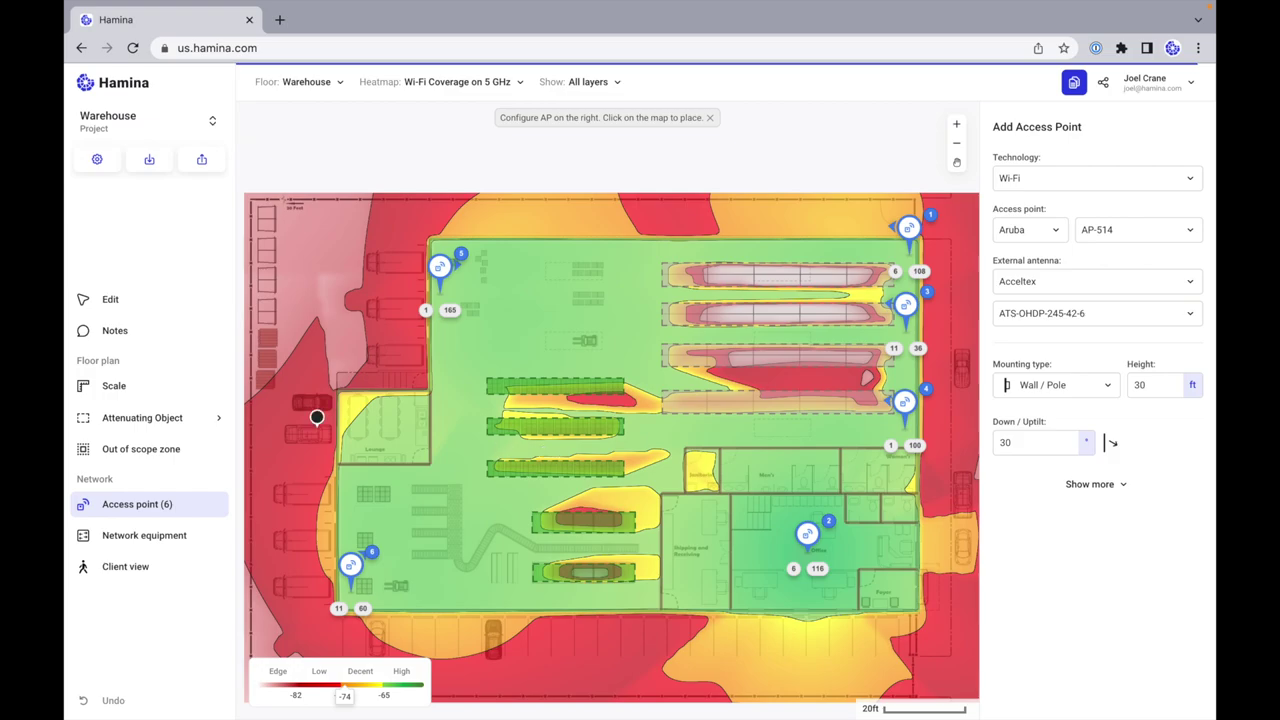
{"action": "left_click", "coordinate": [160, 299]}
{"action": "mouse_move", "coordinate": [352, 570]}
{"action": "left_mouse_down"}
{"action": "mouse_move", "coordinate": [445, 540]}
{"action": "mouse_move", "coordinate": [478, 502]}
{"action": "mouse_move", "coordinate": [461, 400]}
{"action": "mouse_move", "coordinate": [495, 345]}
{"action": "mouse_move", "coordinate": [592, 345]}
{"action": "mouse_move", "coordinate": [631, 362]}
{"action": "mouse_move", "coordinate": [636, 455]}
{"action": "mouse_move", "coordinate": [521, 478]}
{"action": "mouse_move", "coordinate": [483, 478]}
{"action": "mouse_move", "coordinate": [514, 457]}
{"action": "mouse_move", "coordinate": [460, 434]}
{"action": "mouse_move", "coordinate": [463, 362]}
{"action": "mouse_move", "coordinate": [429, 491]}
{"action": "mouse_move", "coordinate": [350, 568]}
{"action": "left_mouse_up"}
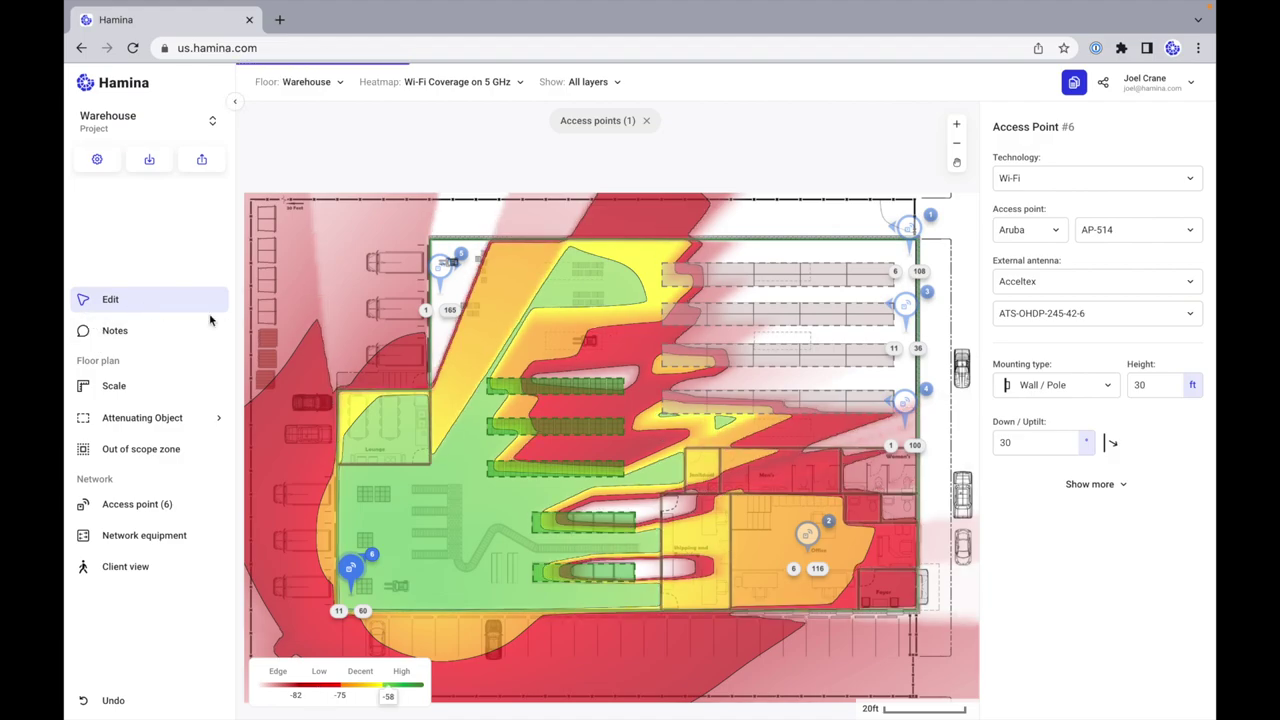
{"action": "left_click", "coordinate": [517, 491]}
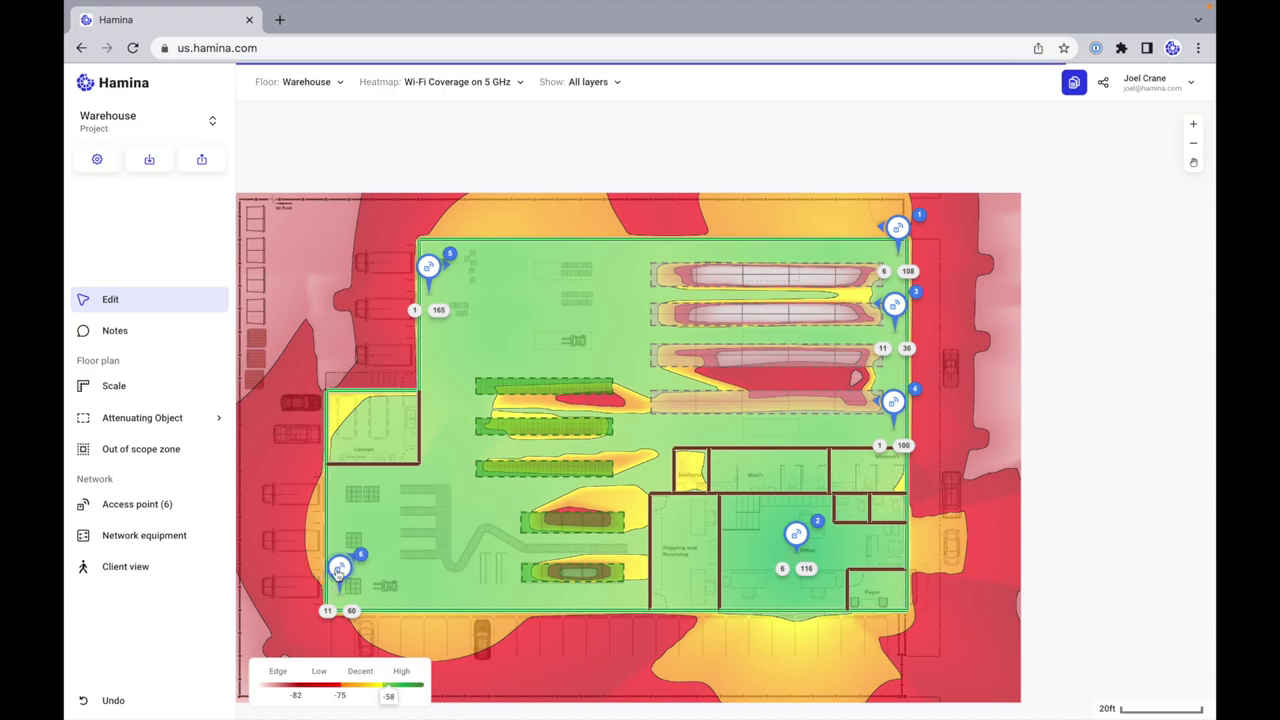
Step: Place a test client on the warehouse floor, reading about -58 dBm and 413 Mbps
{"action": "left_click", "coordinate": [149, 568]}
{"action": "left_click", "coordinate": [553, 298]}
{"action": "mouse_move", "coordinate": [553, 303]}
{"action": "left_mouse_down"}
{"action": "mouse_move", "coordinate": [493, 345]}
{"action": "mouse_move", "coordinate": [650, 318]}
{"action": "mouse_move", "coordinate": [797, 343]}
{"action": "mouse_move", "coordinate": [637, 345]}
{"action": "mouse_move", "coordinate": [618, 310]}
{"action": "mouse_move", "coordinate": [655, 291]}
{"action": "mouse_move", "coordinate": [868, 300]}
{"action": "mouse_move", "coordinate": [888, 288]}
{"action": "mouse_move", "coordinate": [888, 258]}
{"action": "mouse_move", "coordinate": [651, 251]}
{"action": "mouse_move", "coordinate": [632, 325]}
{"action": "mouse_move", "coordinate": [634, 405]}
{"action": "mouse_move", "coordinate": [662, 440]}
{"action": "mouse_move", "coordinate": [760, 440]}
{"action": "mouse_move", "coordinate": [824, 468]}
{"action": "mouse_move", "coordinate": [838, 490]}
{"action": "mouse_move", "coordinate": [893, 488]}
{"action": "mouse_move", "coordinate": [817, 486]}
{"action": "mouse_move", "coordinate": [680, 451]}
{"action": "mouse_move", "coordinate": [560, 329]}
{"action": "left_mouse_up"}
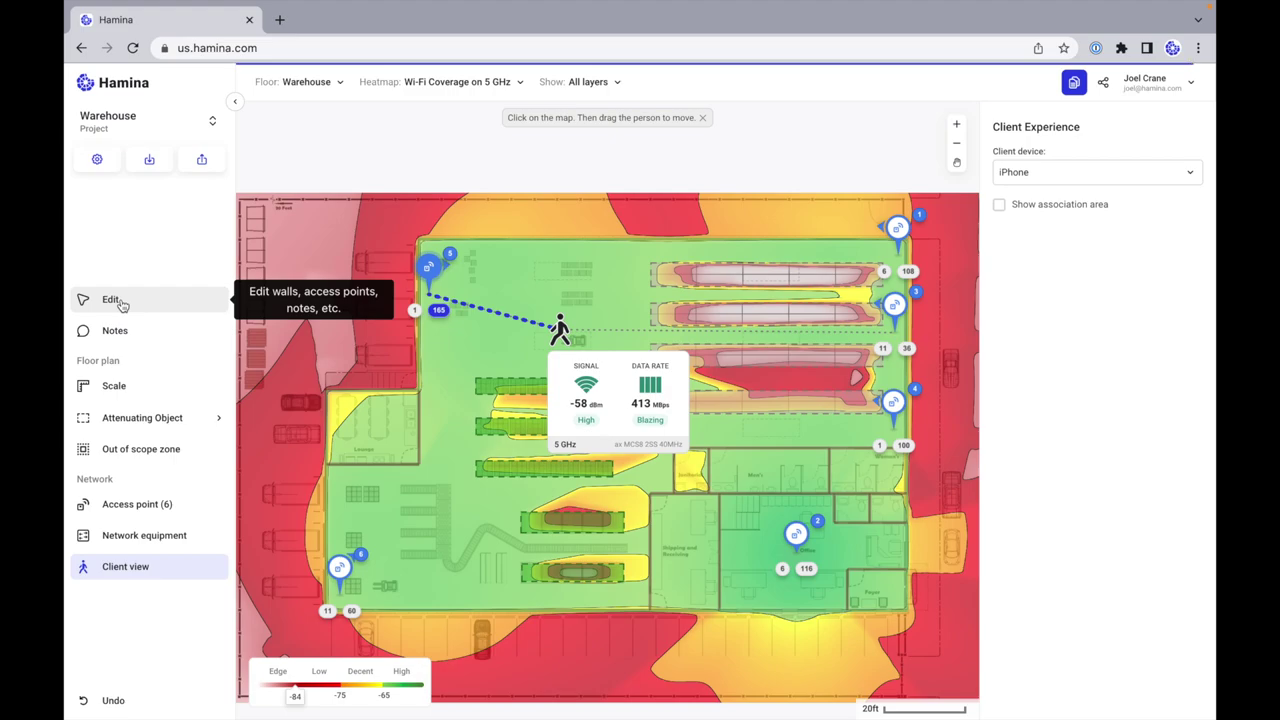
{"action": "left_click", "coordinate": [135, 126]}
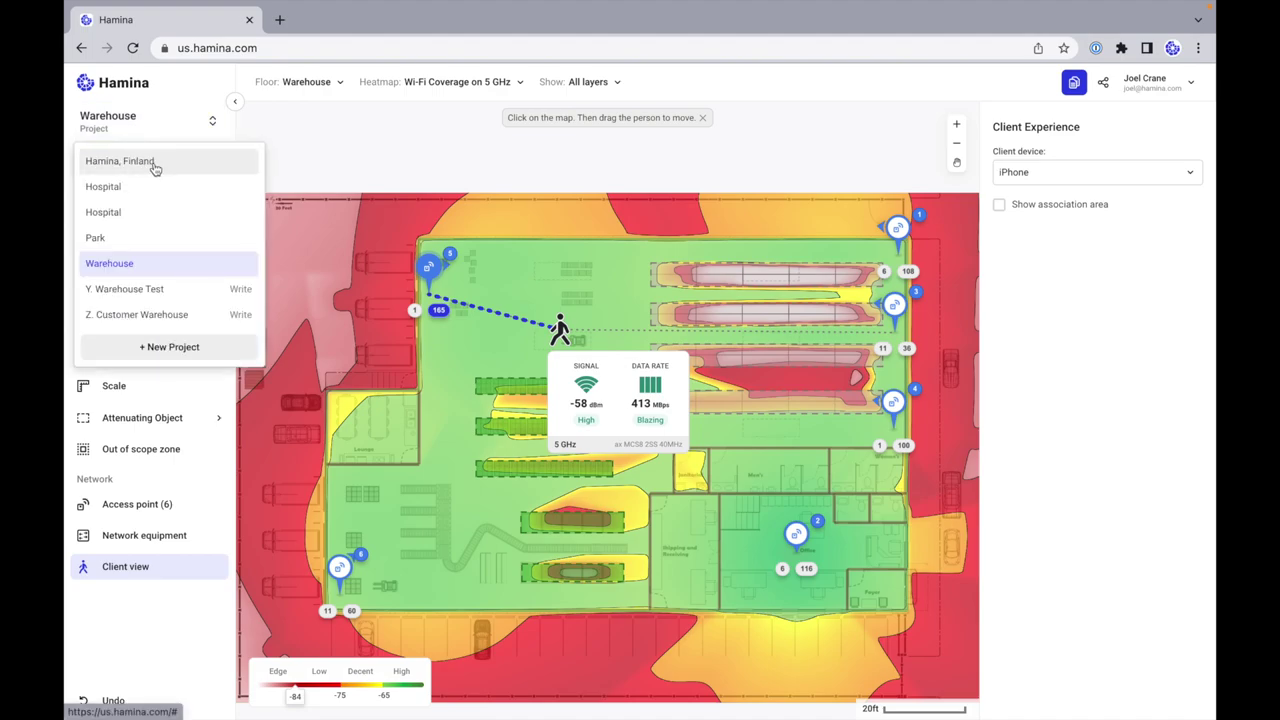
Step: Switch to the 'Hamina, Finland' project and return to editing its aerial map
{"action": "left_click", "coordinate": [155, 166]}
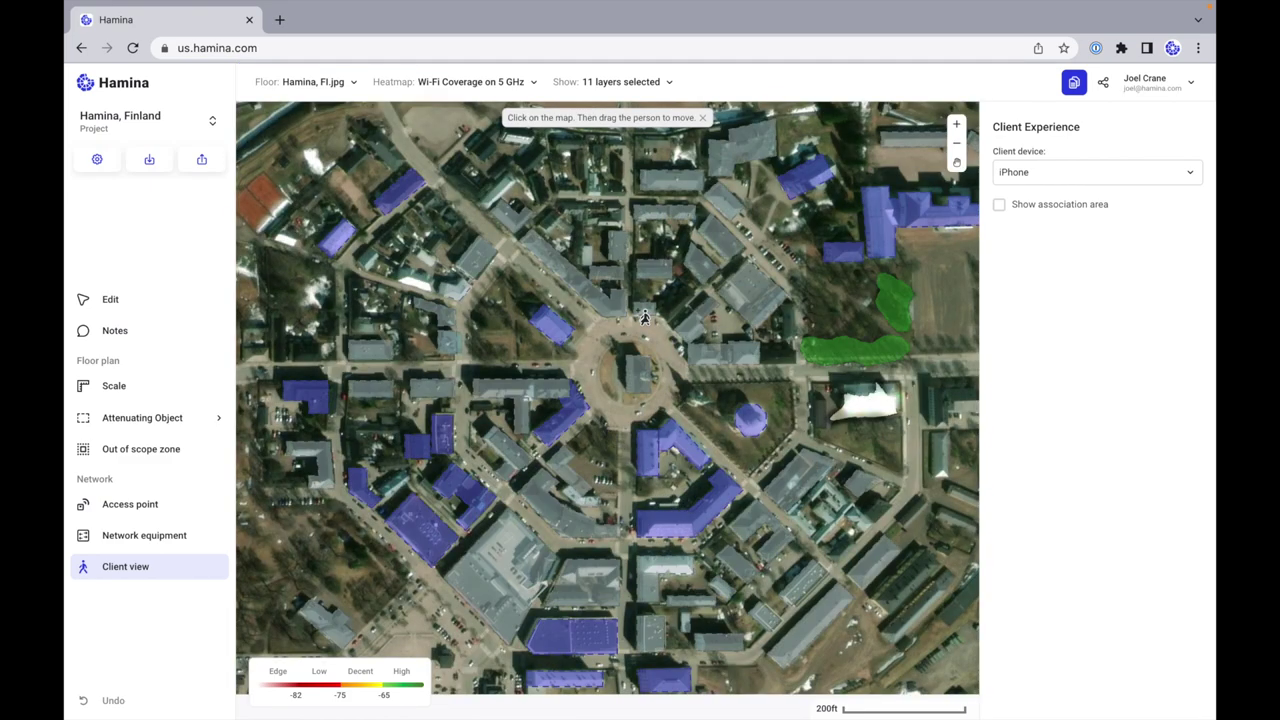
{"action": "left_click", "coordinate": [137, 299]}
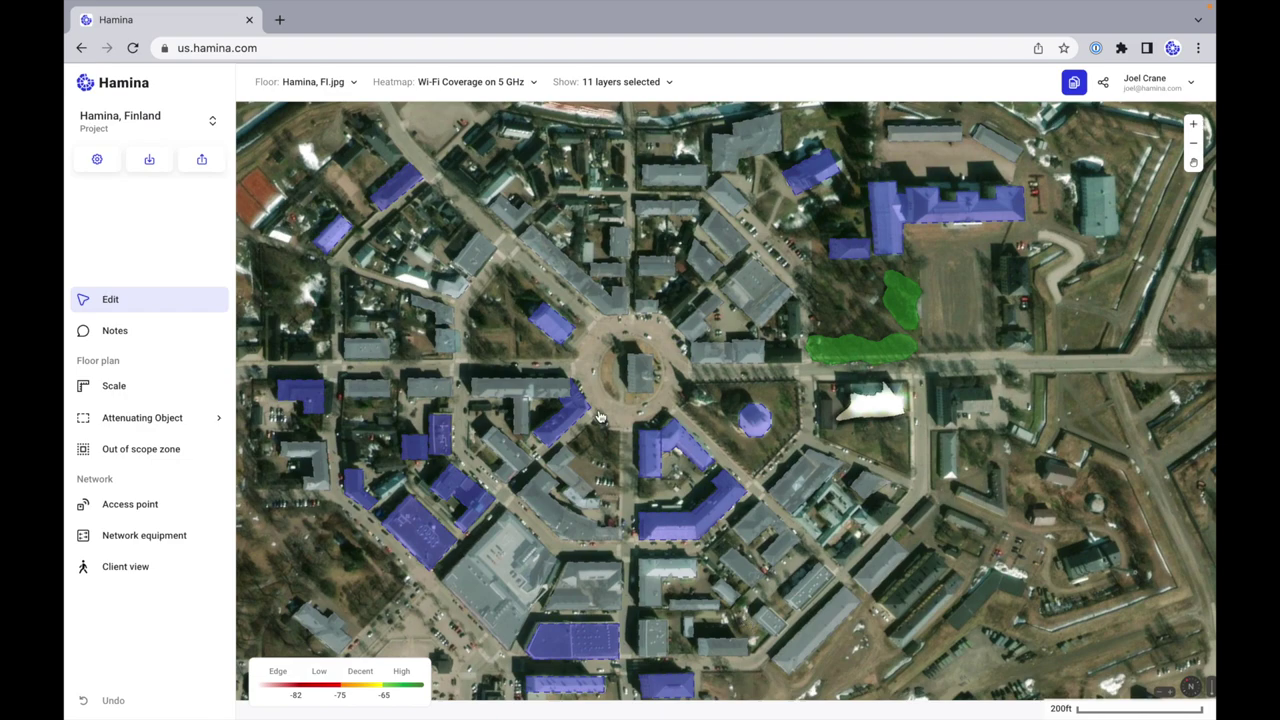
{"action": "scroll", "coordinate": [588, 383], "scroll_direction": "up", "scroll_amount": 2}
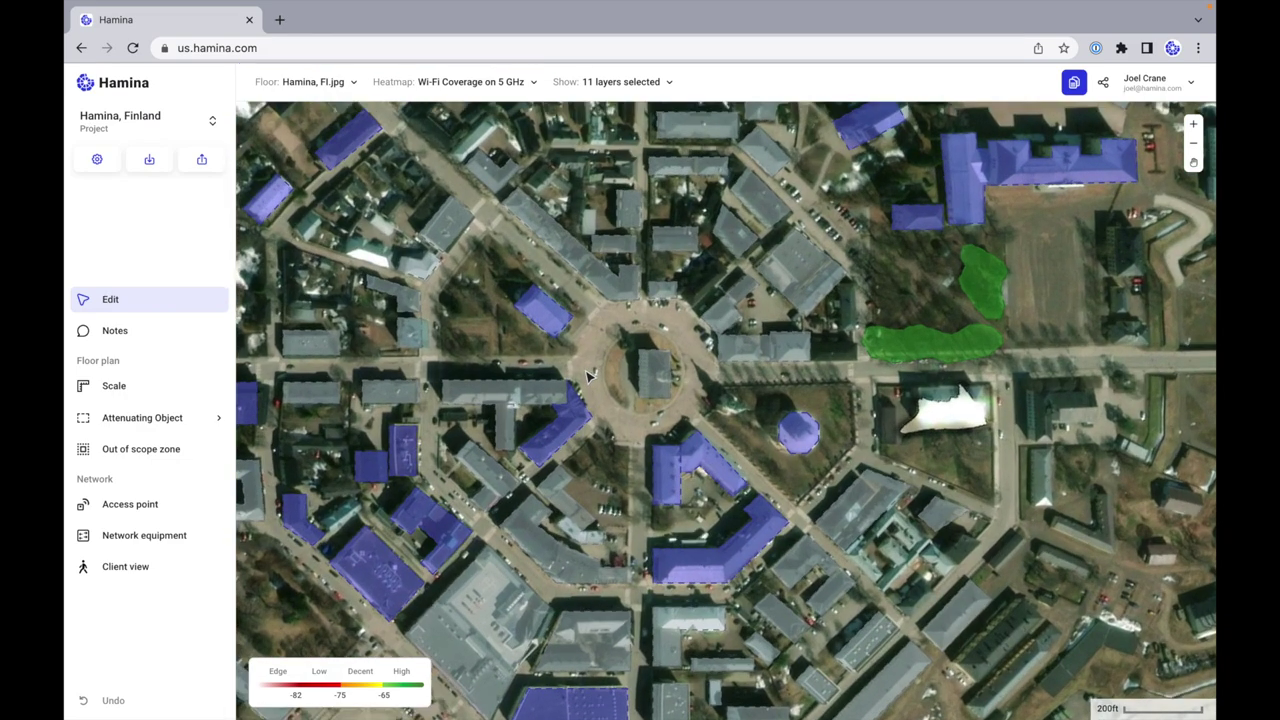
Step: Outline the L-shaped building as a Building - Two Floor attenuating object
{"action": "left_click", "coordinate": [179, 420]}
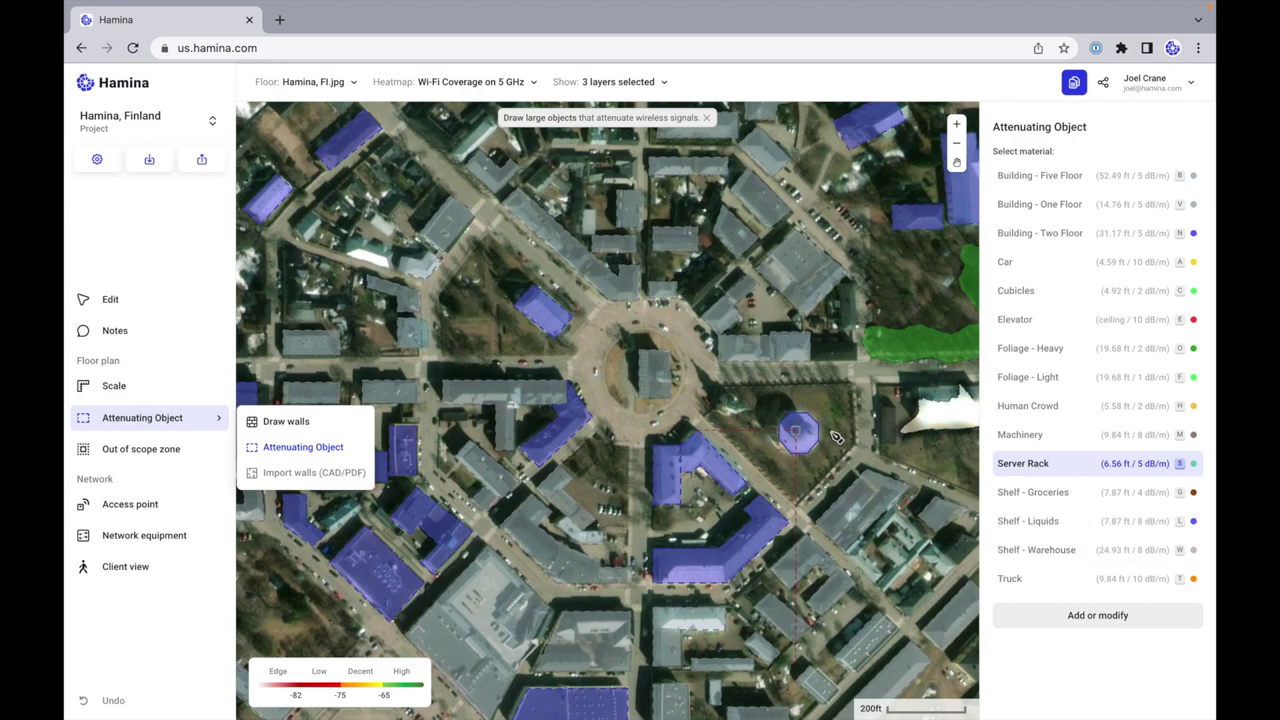
{"action": "scroll", "coordinate": [833, 437], "scroll_direction": "right", "scroll_amount": 5}
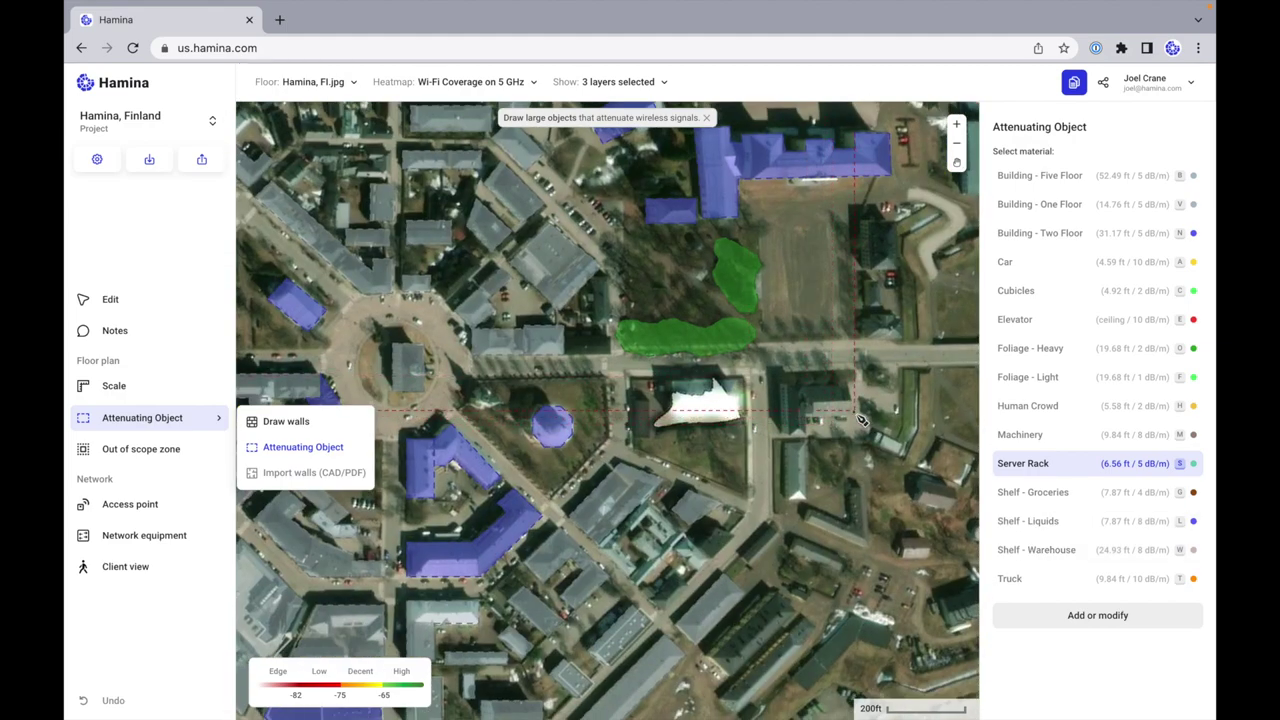
{"action": "scroll", "coordinate": [862, 420], "scroll_direction": "up", "scroll_amount": 5}
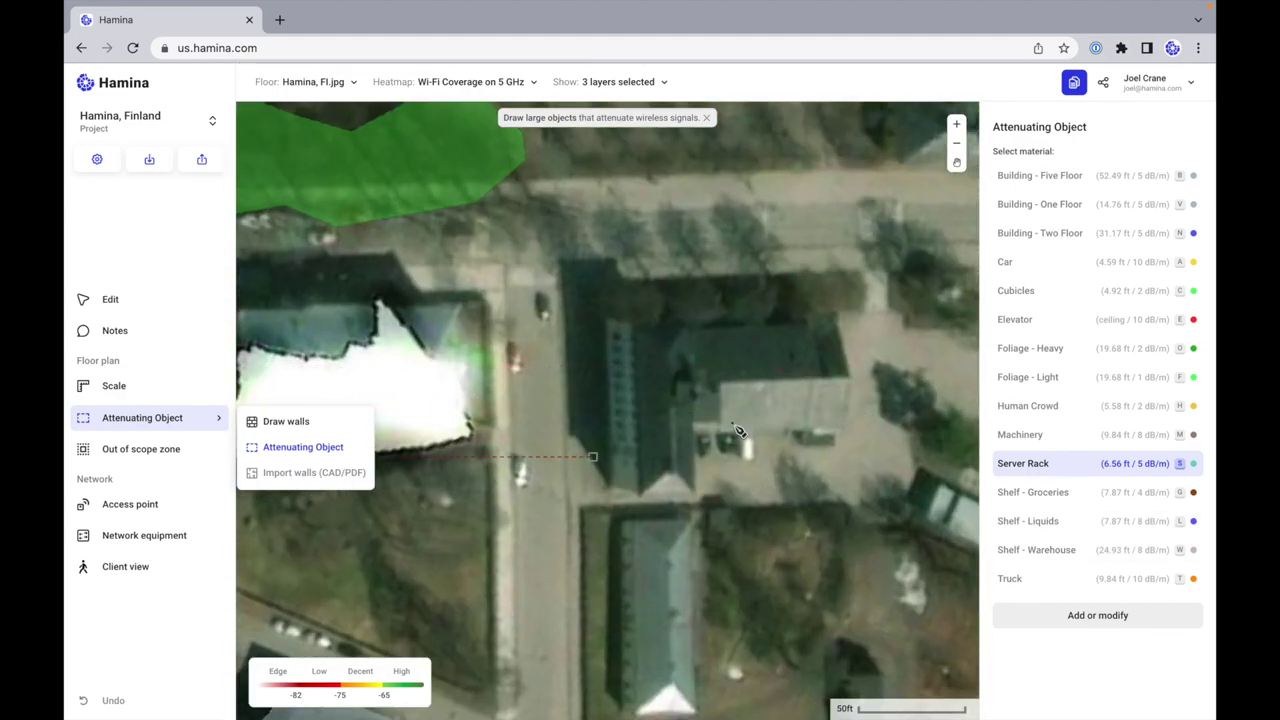
{"action": "left_click", "coordinate": [1070, 241]}
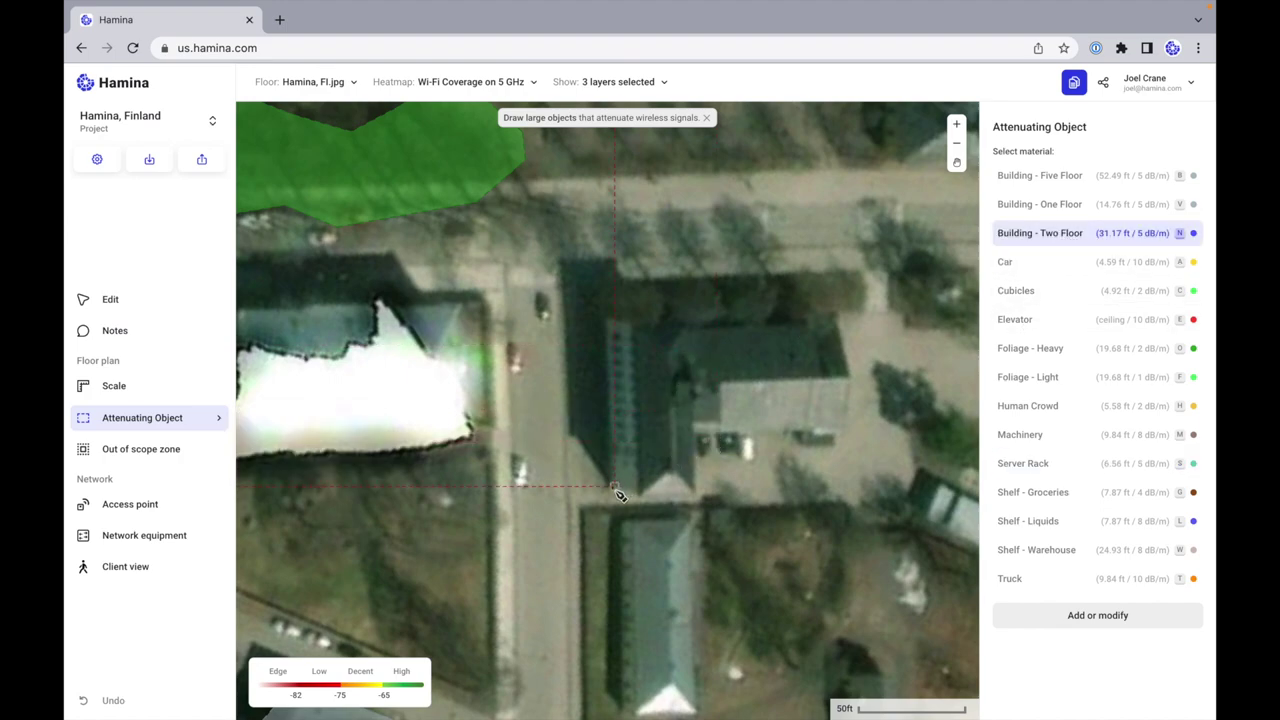
{"action": "left_click", "coordinate": [614, 326]}
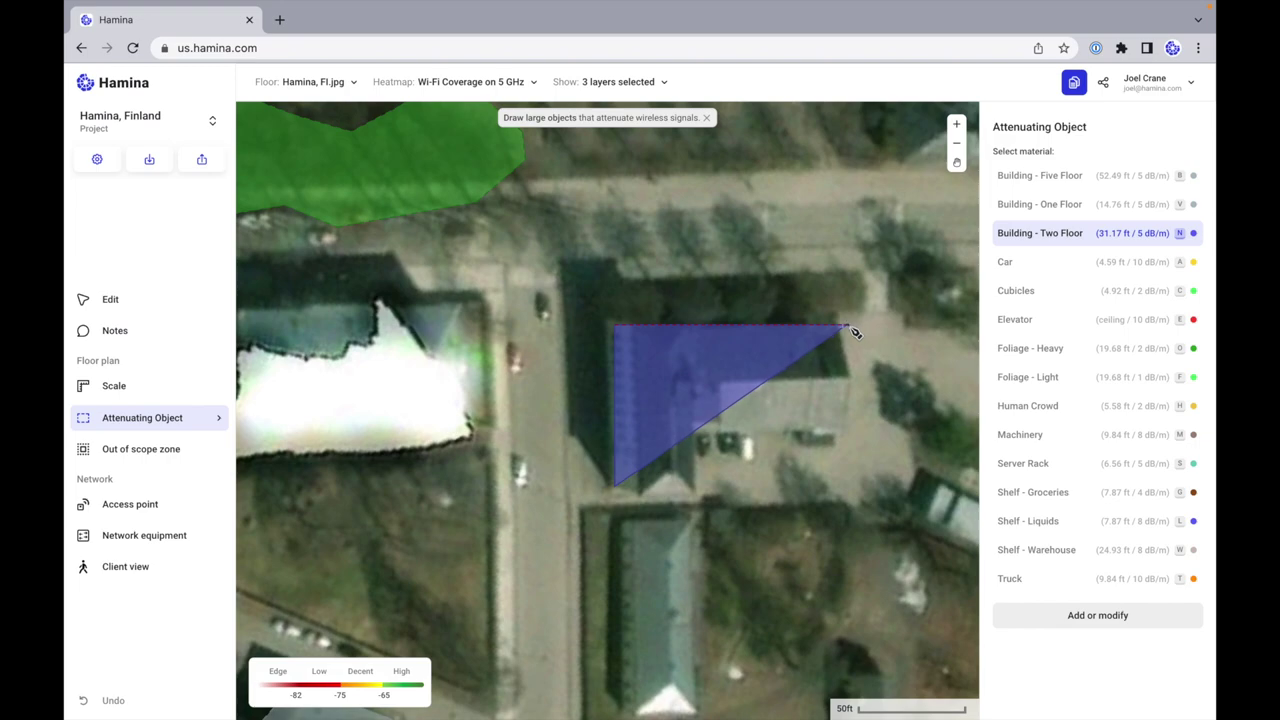
{"action": "left_click", "coordinate": [849, 326]}
{"action": "left_click", "coordinate": [847, 435]}
{"action": "left_click", "coordinate": [695, 438]}
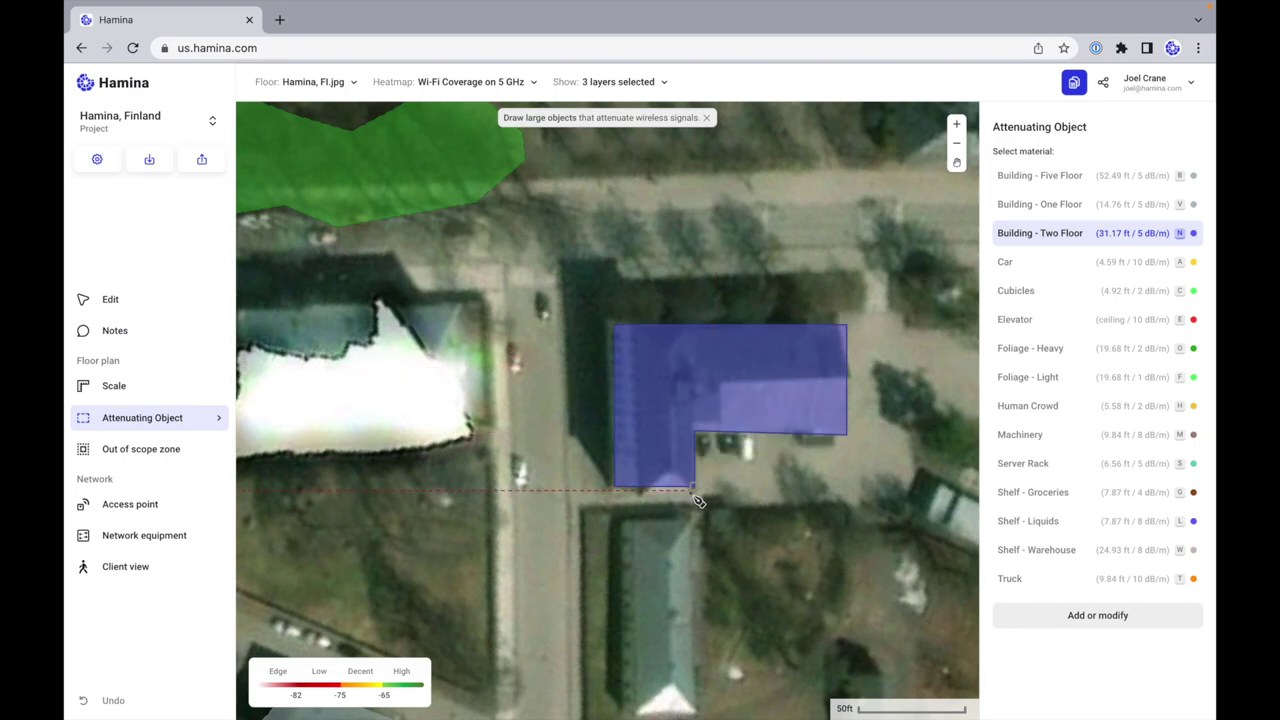
{"action": "left_click", "coordinate": [720, 460]}
Step: Draw a Building - One Floor rectangle over the building below it
{"action": "scroll", "coordinate": [645, 513], "scroll_direction": "down", "scroll_amount": 4}
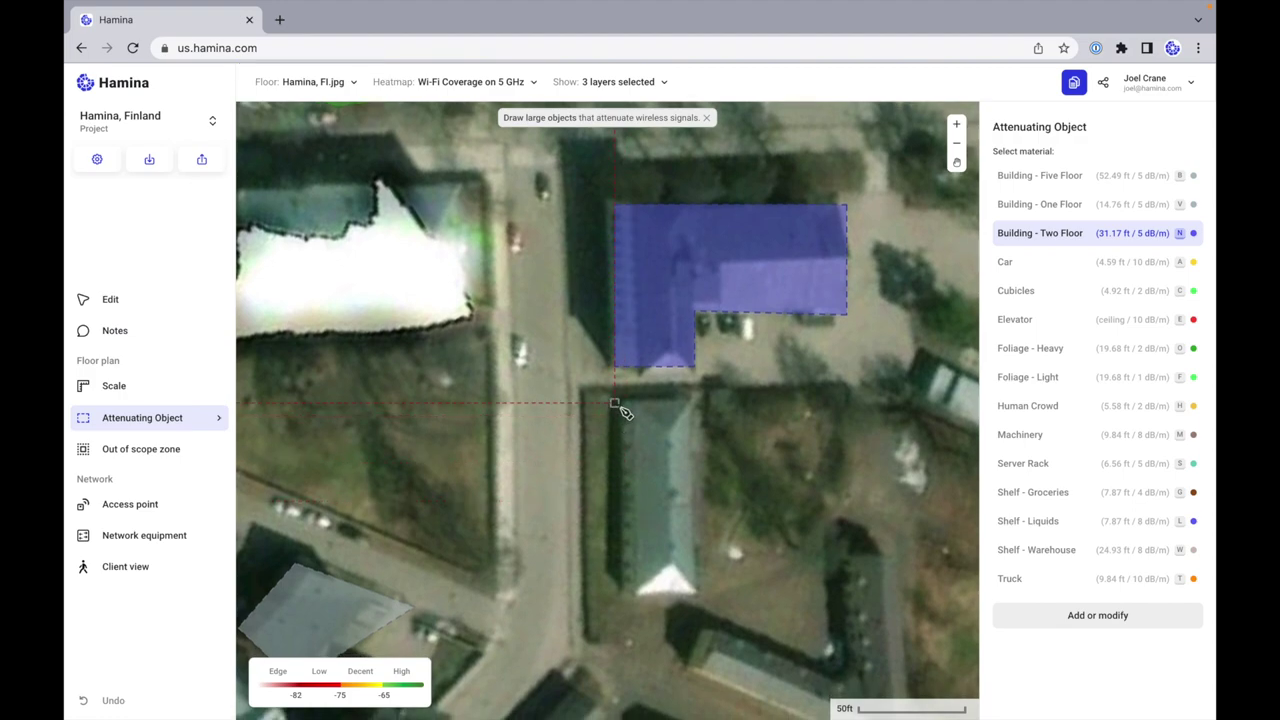
{"action": "left_click", "coordinate": [1050, 207]}
{"action": "left_click_drag", "start_coordinate": [618, 408], "coordinate": [700, 605]}
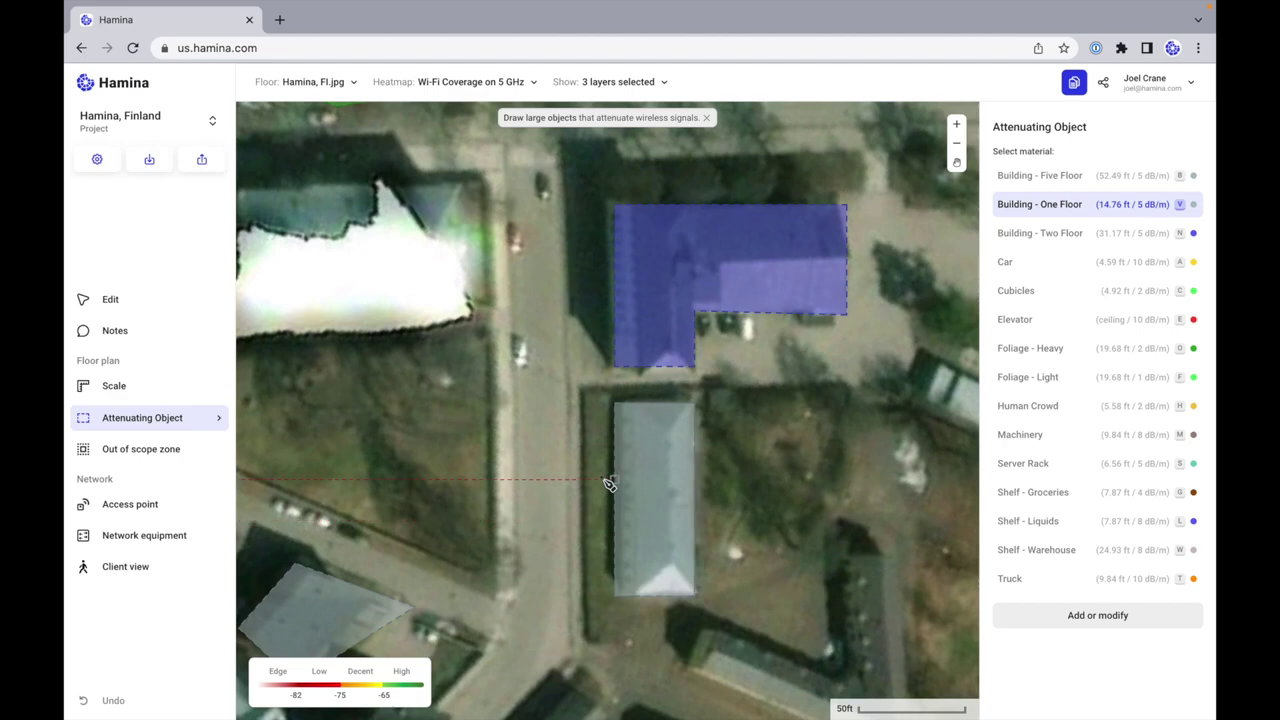
{"action": "scroll", "coordinate": [609, 484], "scroll_direction": "down", "scroll_amount": 10}
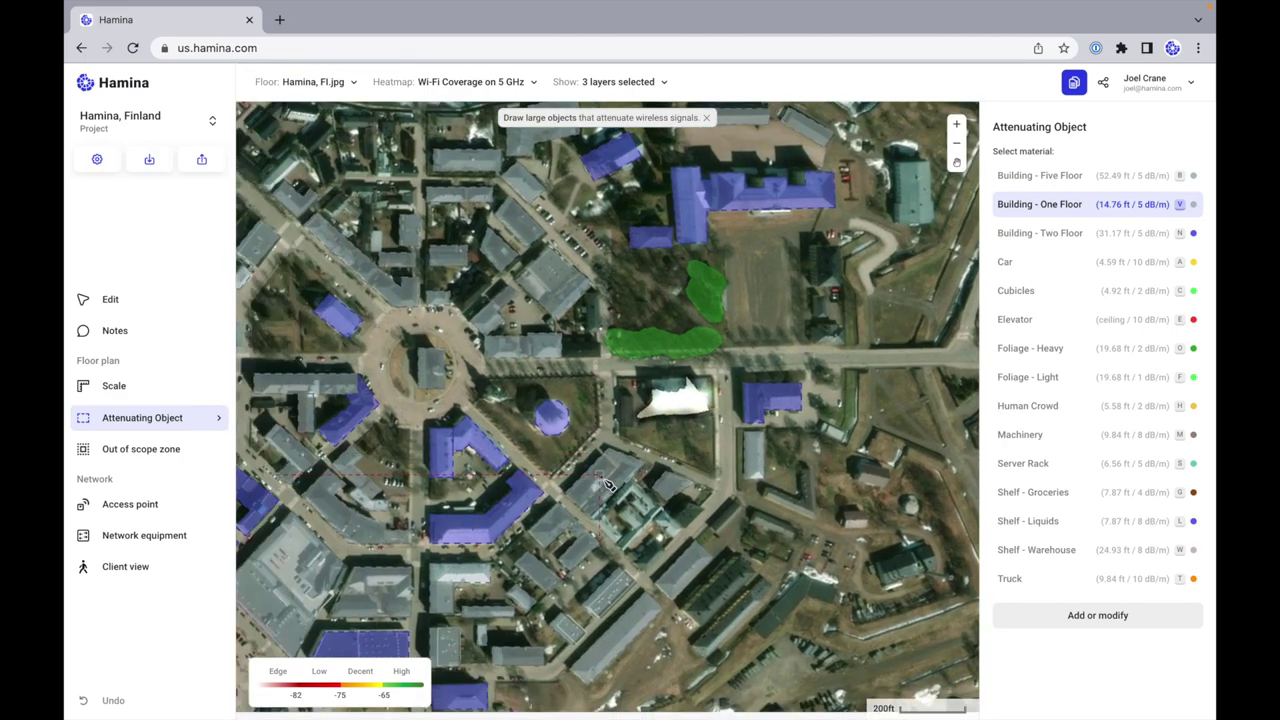
{"action": "scroll", "coordinate": [607, 484], "scroll_direction": "up", "scroll_amount": 2}
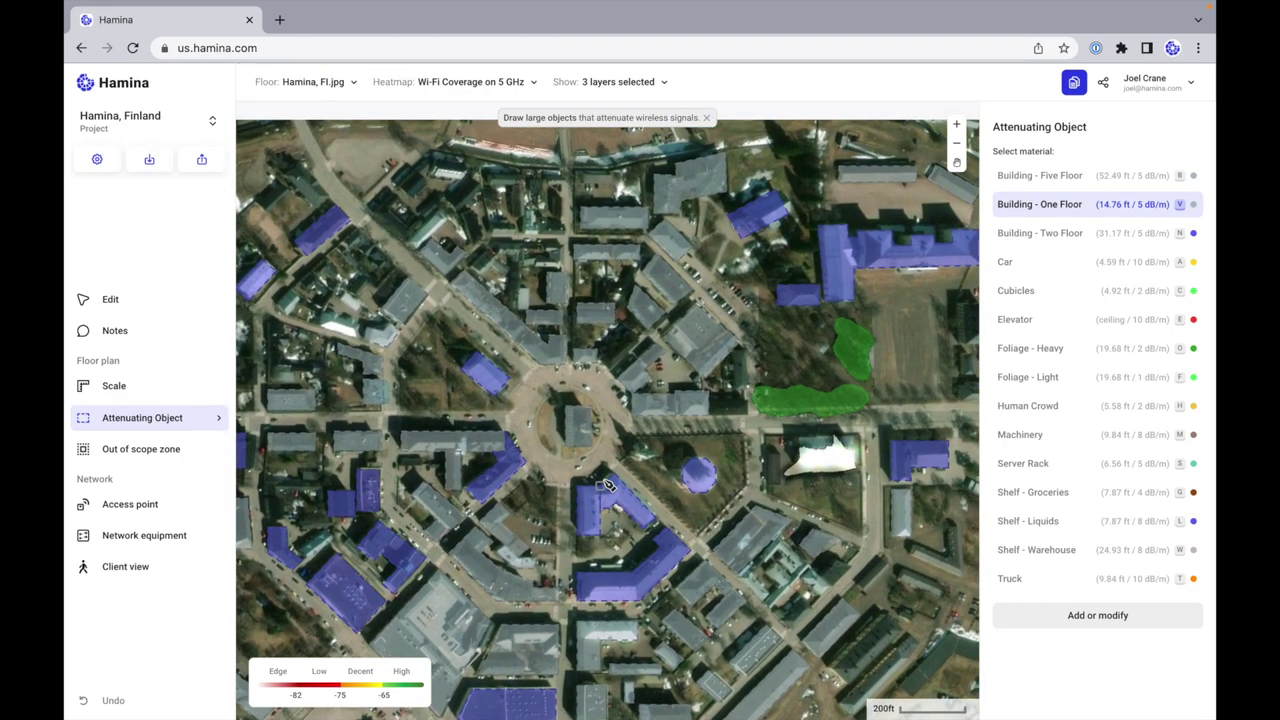
{"action": "scroll", "coordinate": [607, 484], "scroll_direction": "left", "scroll_amount": 4}
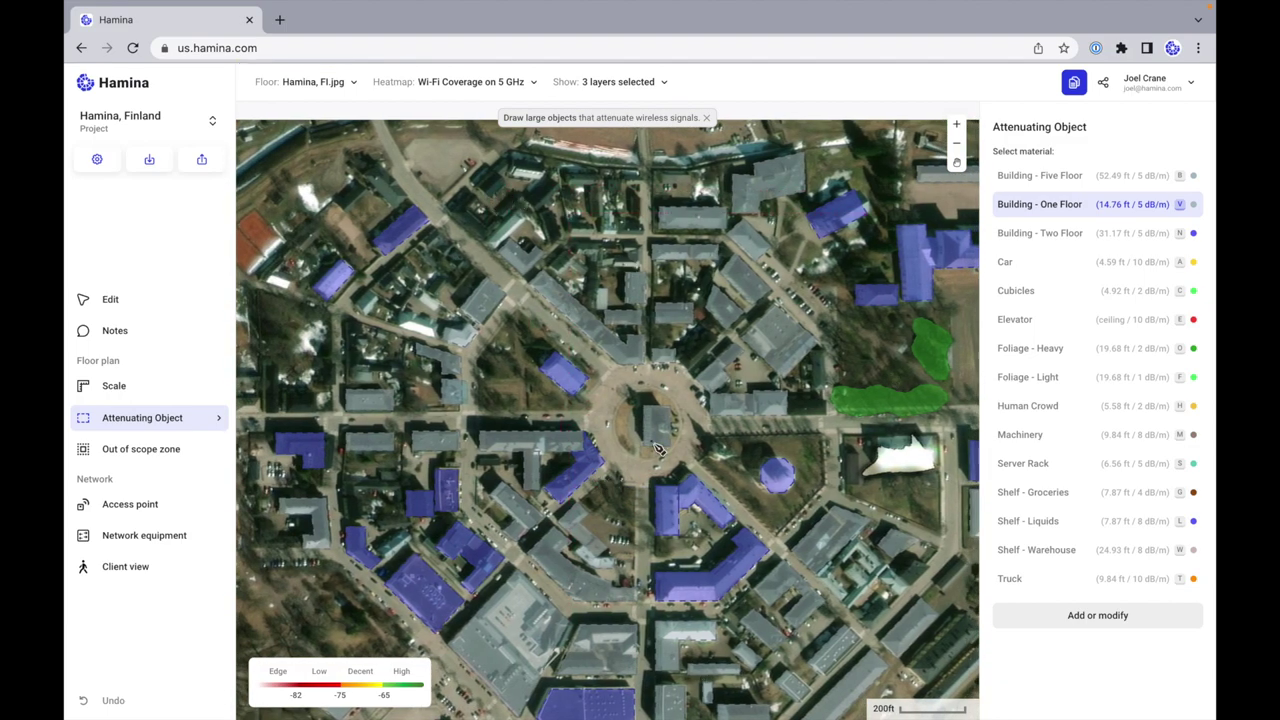
{"action": "scroll", "coordinate": [645, 427], "scroll_direction": "right", "scroll_amount": 1}
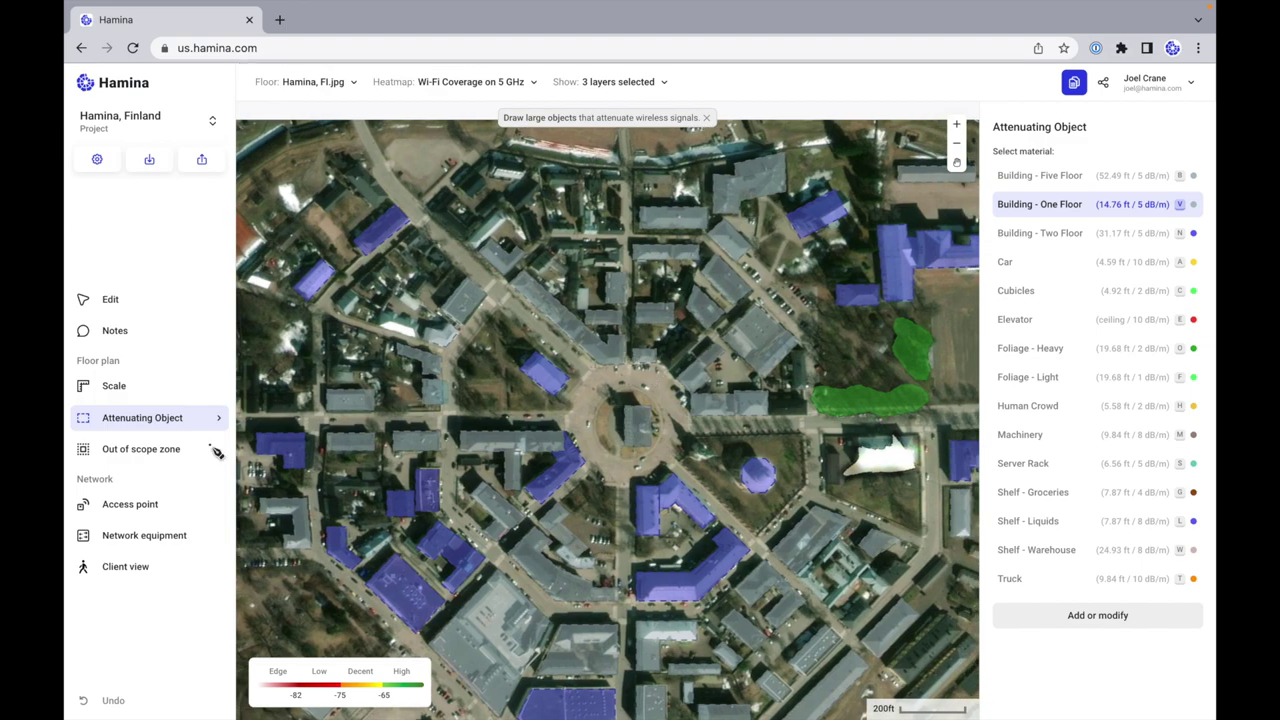
Step: Place an Airspan 1310-90 4G/5G 3.5 GHz (CBRS) access point on the town-centre roundabout
{"action": "left_click", "coordinate": [127, 304]}
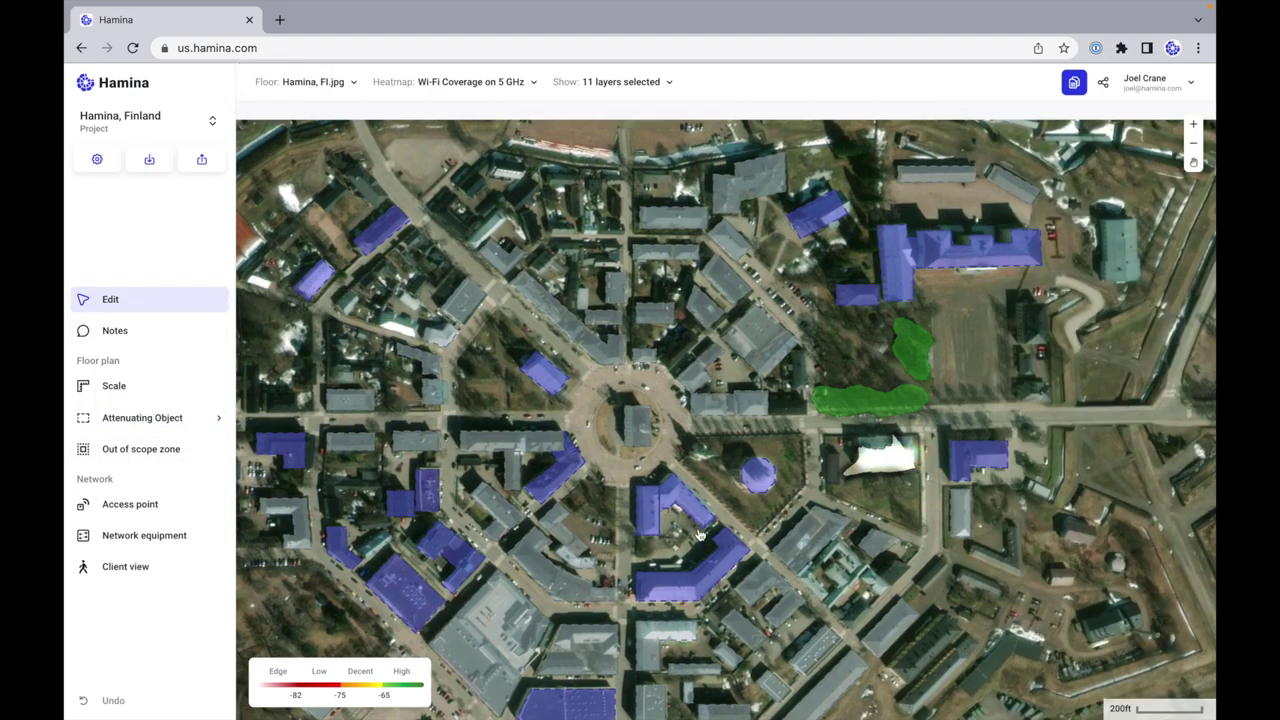
{"action": "scroll", "coordinate": [700, 535], "scroll_direction": "up", "scroll_amount": 3}
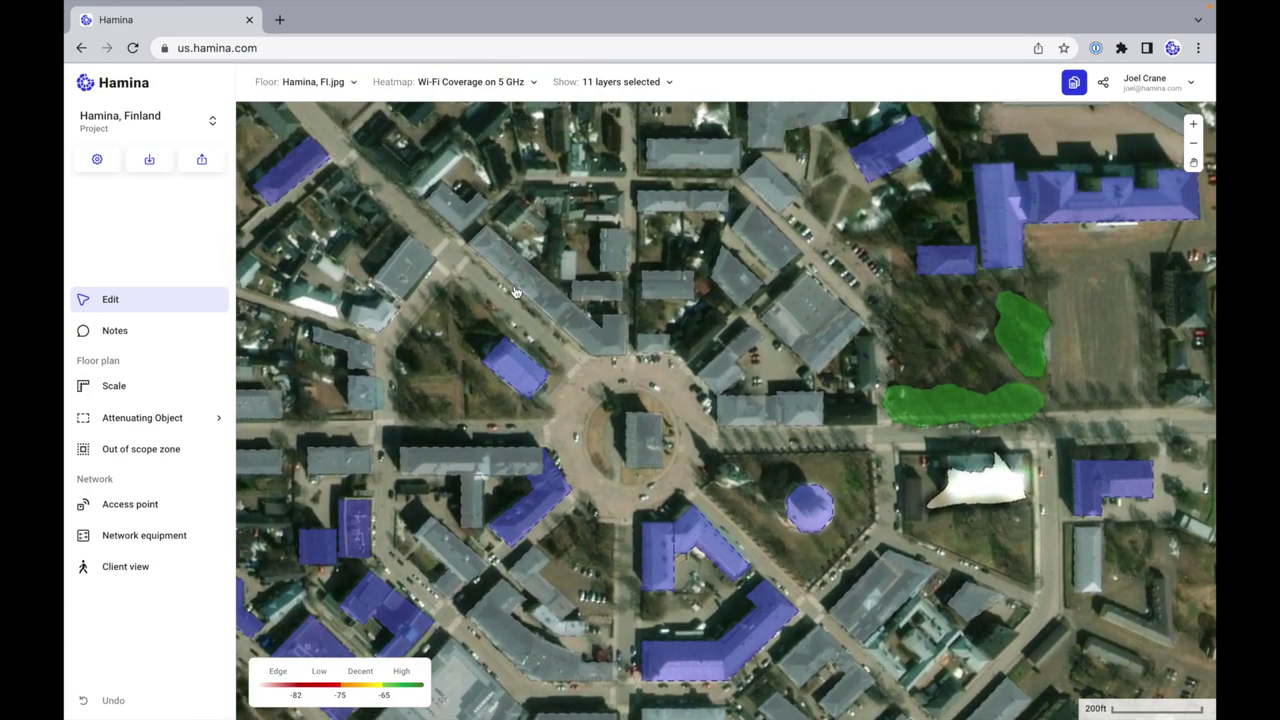
{"action": "scroll", "coordinate": [700, 535], "scroll_direction": "right", "scroll_amount": 1}
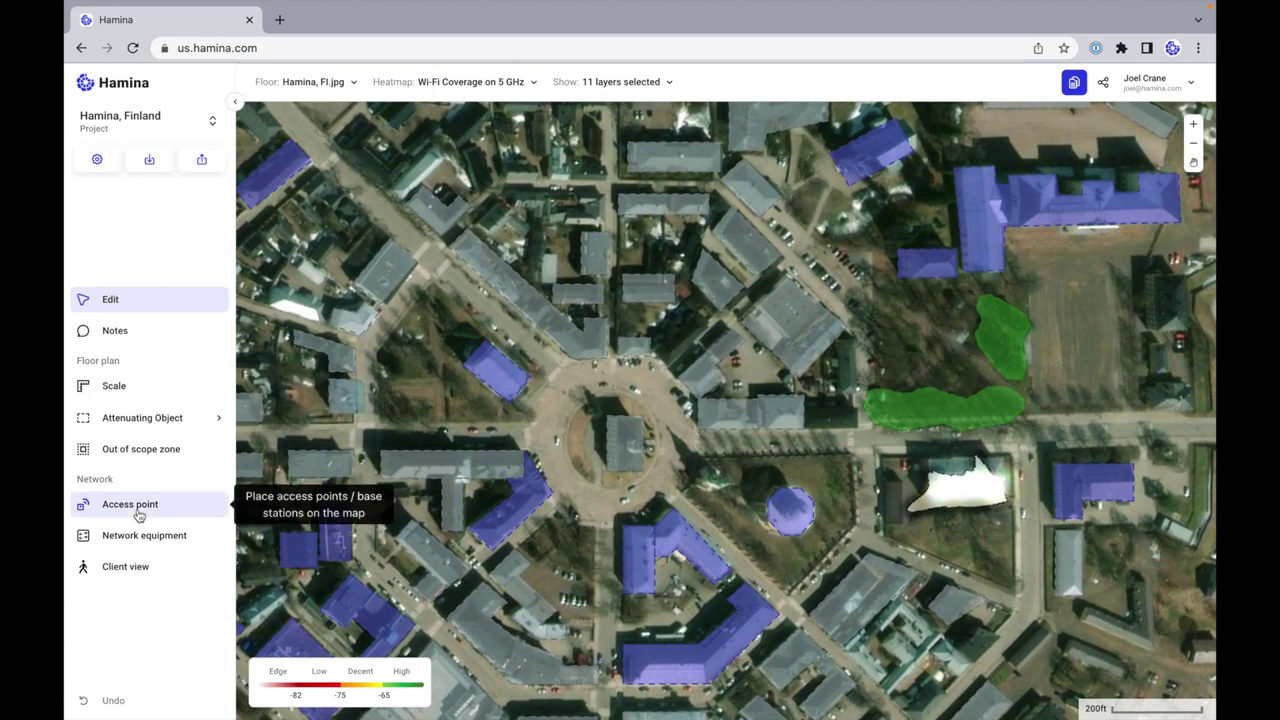
{"action": "left_click", "coordinate": [140, 510]}
{"action": "left_click", "coordinate": [1052, 181]}
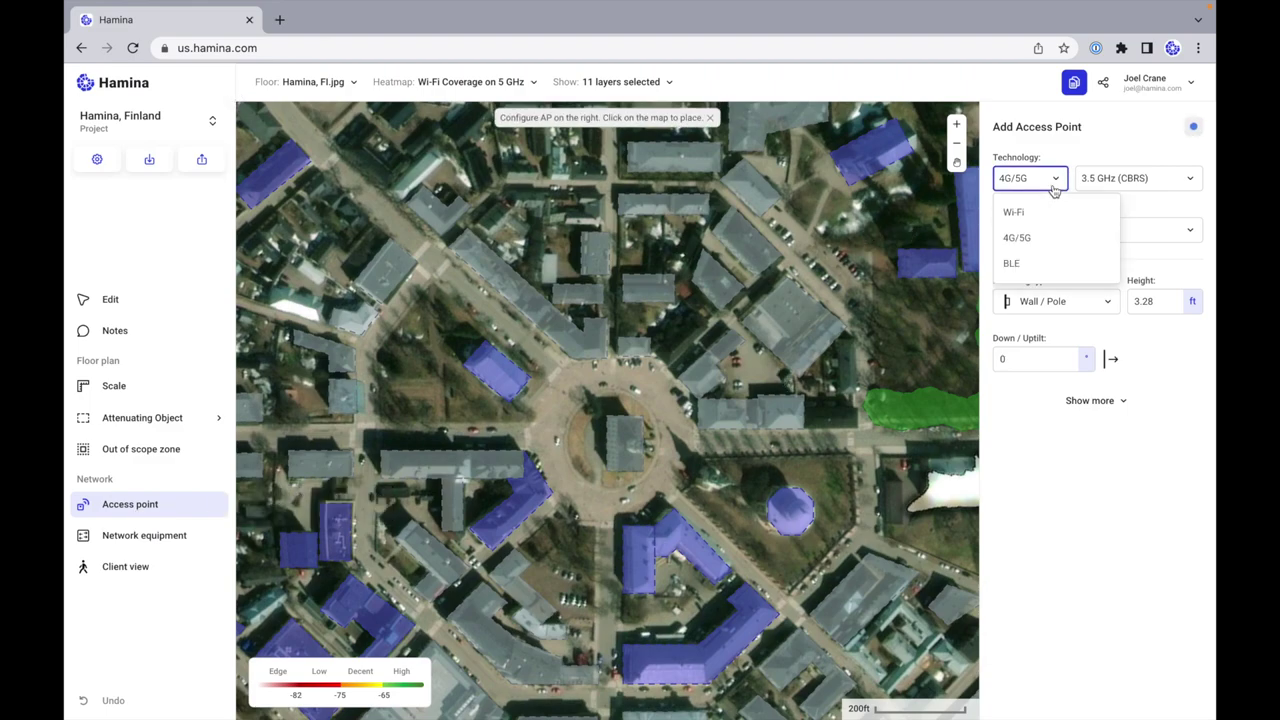
{"action": "left_click", "coordinate": [1056, 232]}
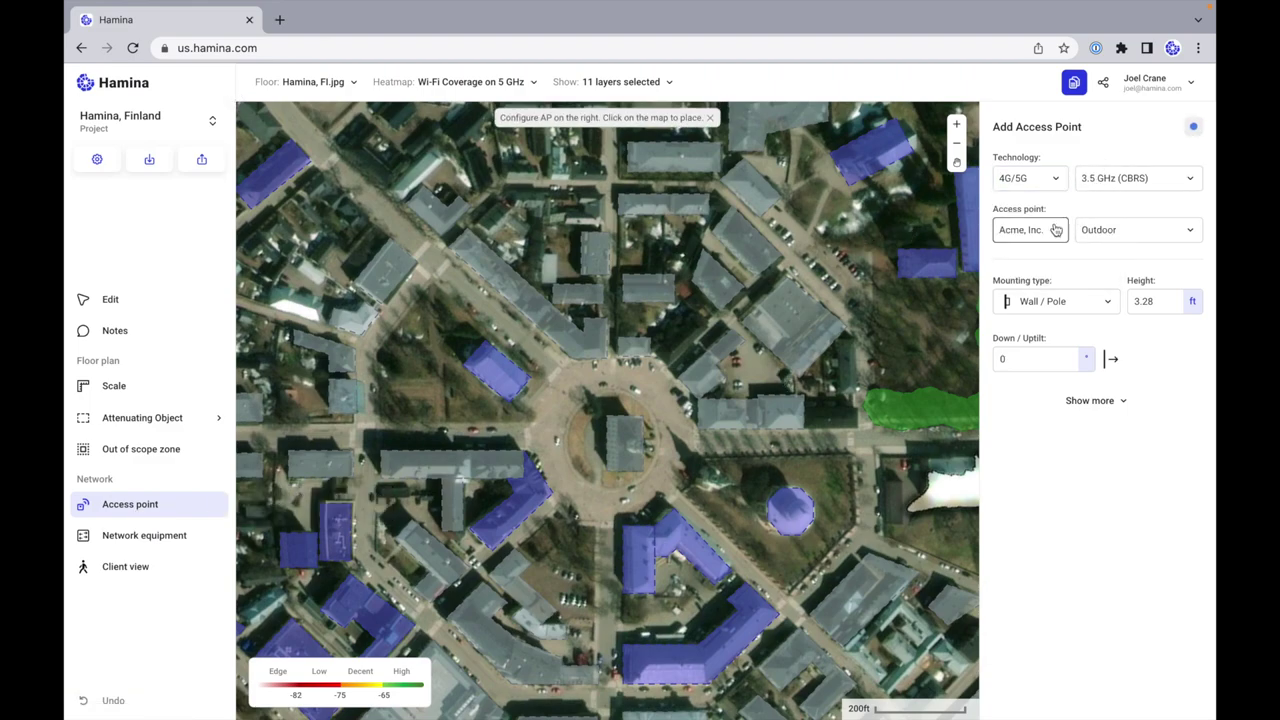
{"action": "left_click", "coordinate": [1052, 231]}
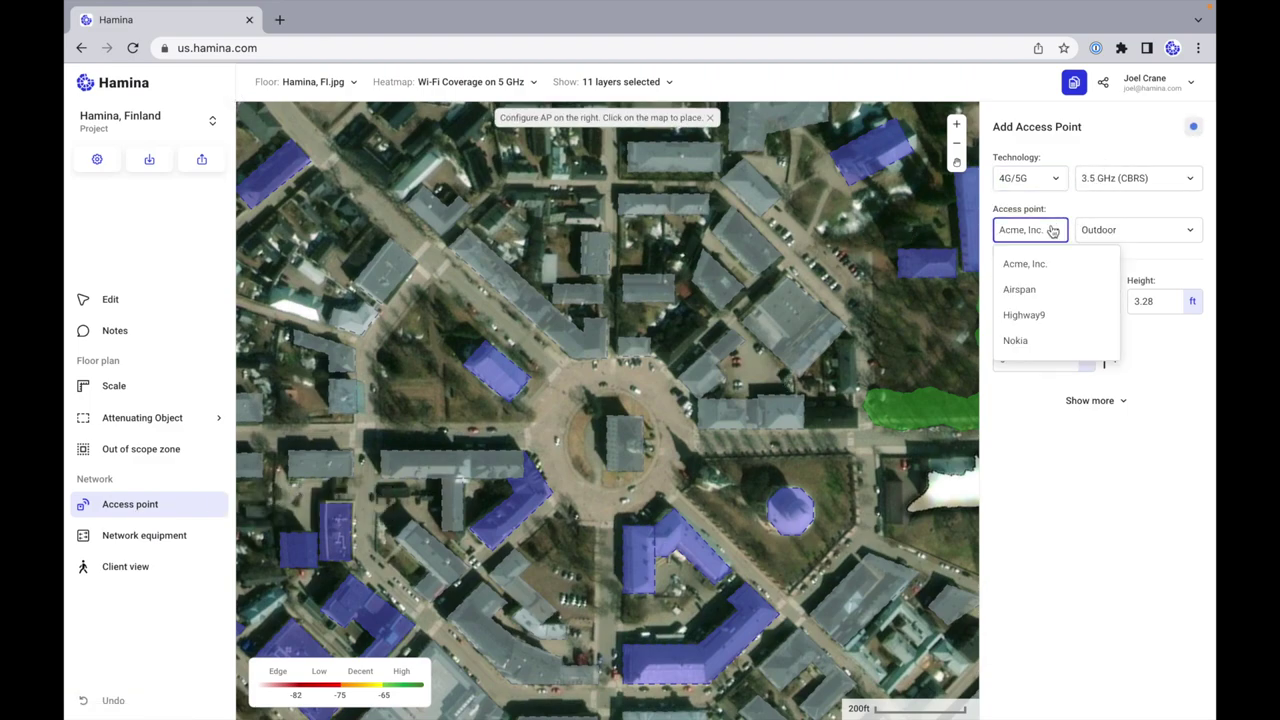
{"action": "left_click", "coordinate": [1046, 294]}
{"action": "left_click", "coordinate": [1116, 231]}
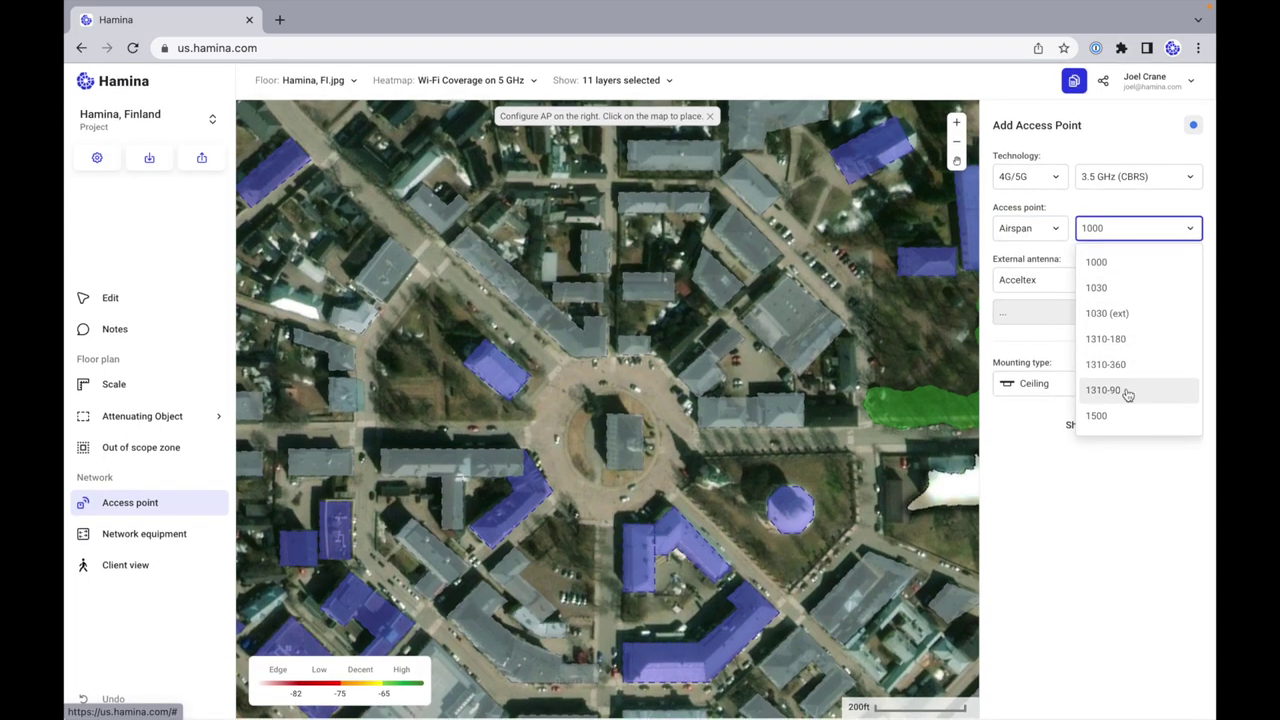
{"action": "left_click", "coordinate": [1130, 399]}
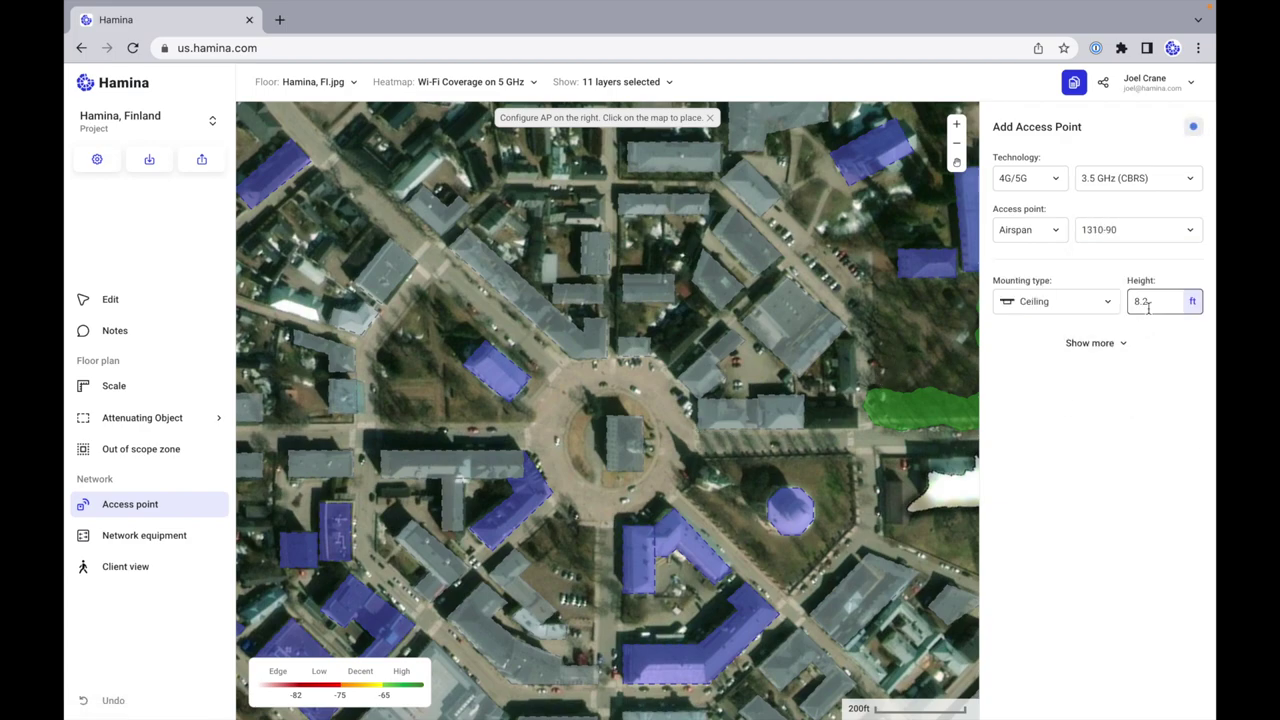
{"action": "left_click", "coordinate": [601, 427]}
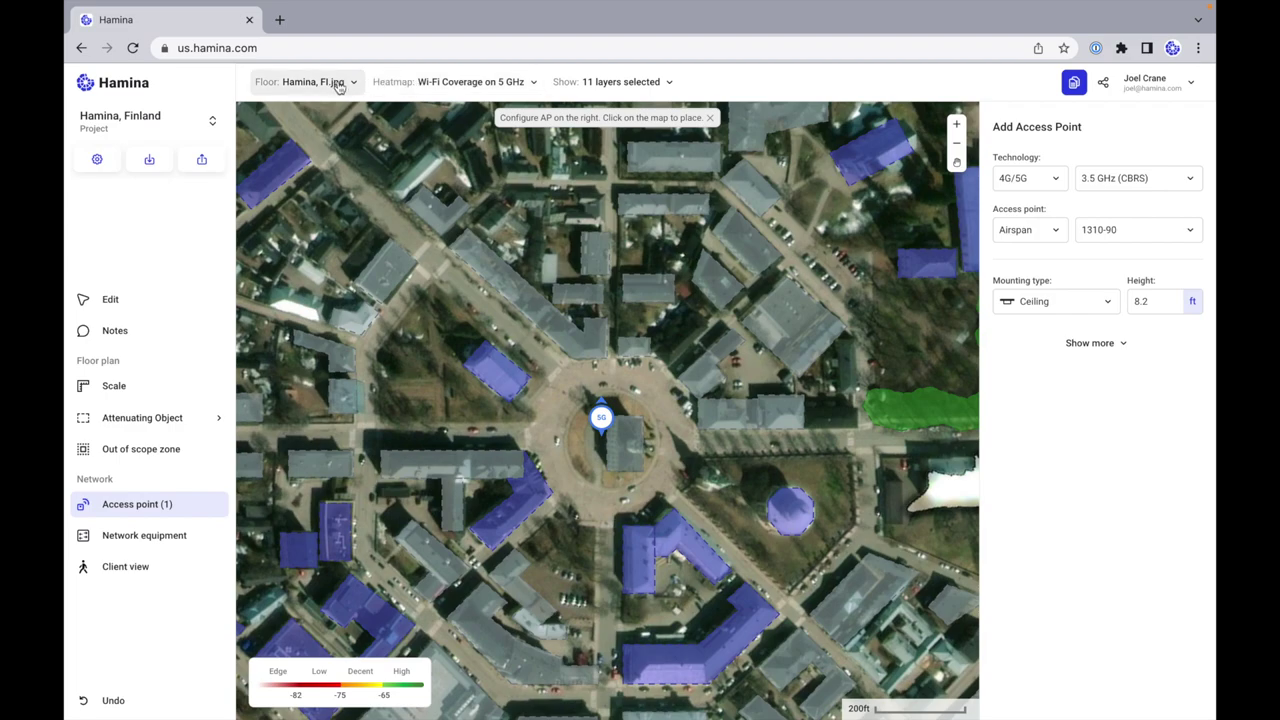
Step: Switch the heatmap to 4G/5G coverage and select the Airspan access point on the map
{"action": "left_click", "coordinate": [412, 85]}
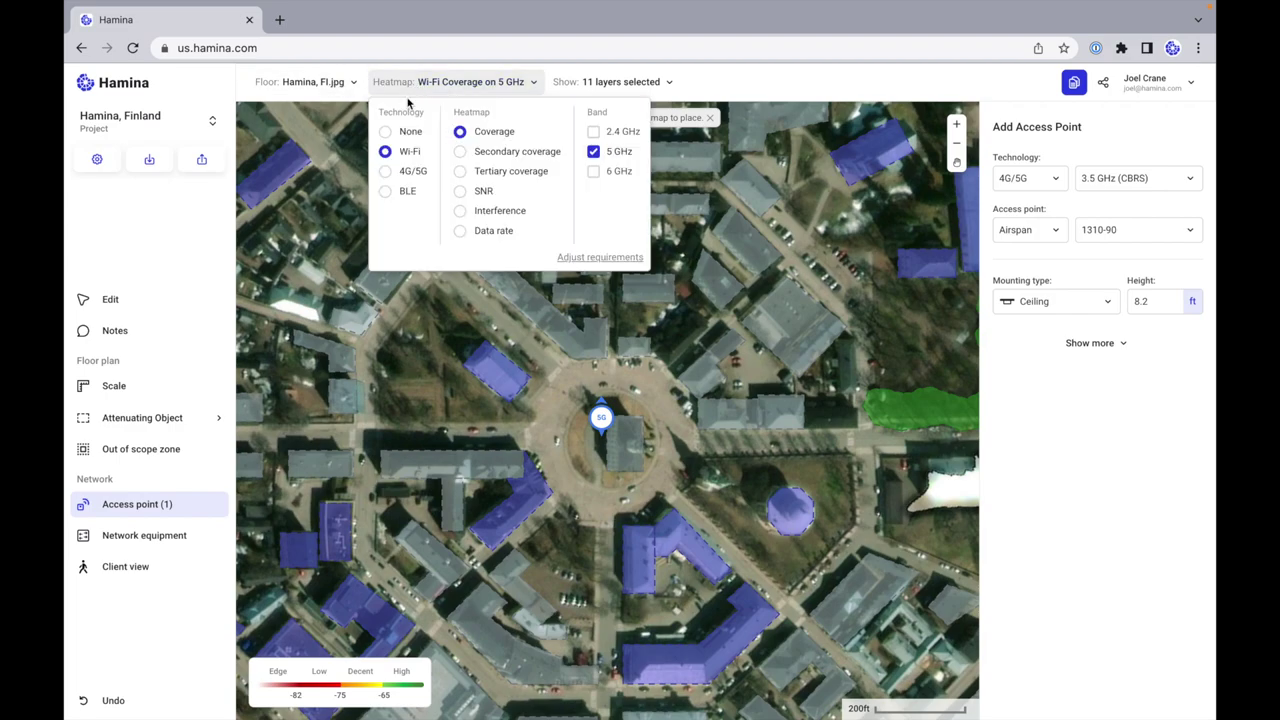
{"action": "left_click", "coordinate": [385, 173]}
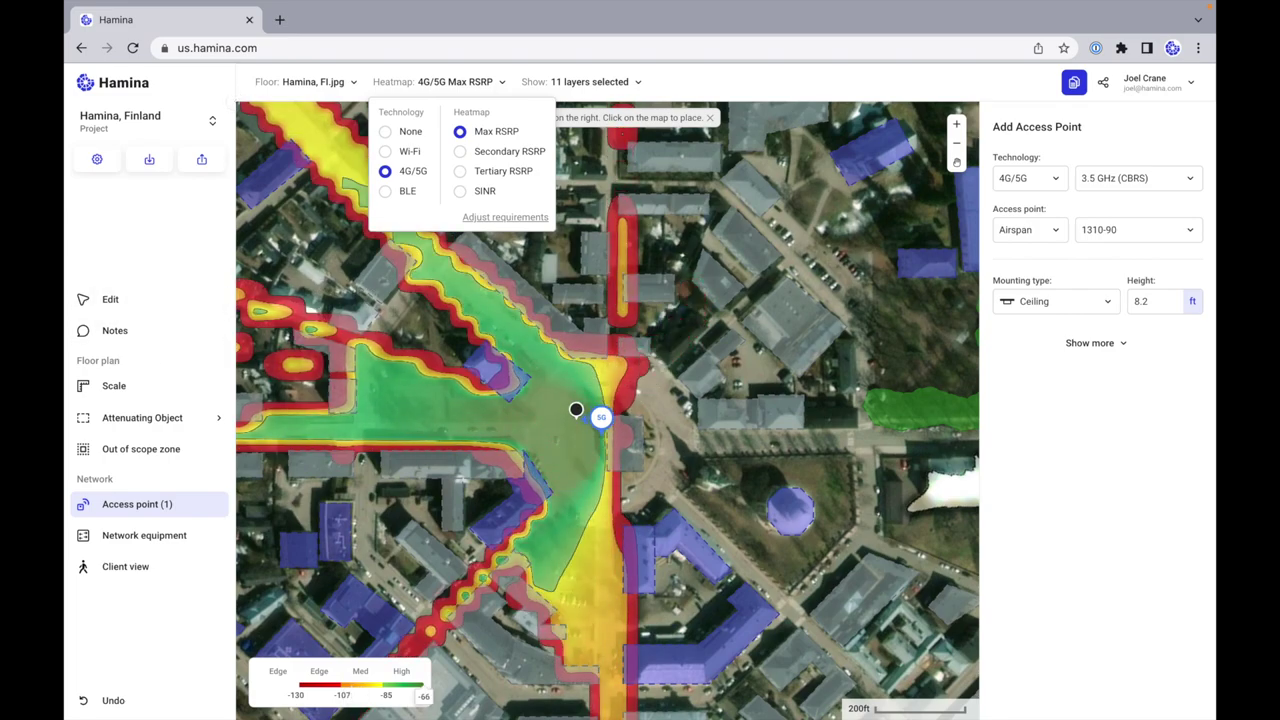
{"action": "mouse_move", "coordinate": [600, 417]}
{"action": "left_mouse_down"}
{"action": "mouse_move", "coordinate": [680, 417]}
{"action": "mouse_move", "coordinate": [646, 386]}
{"action": "mouse_move", "coordinate": [597, 420]}
{"action": "mouse_move", "coordinate": [523, 420]}
{"action": "mouse_move", "coordinate": [488, 386]}
{"action": "mouse_move", "coordinate": [520, 335]}
{"action": "mouse_move", "coordinate": [566, 315]}
{"action": "mouse_move", "coordinate": [685, 421]}
{"action": "left_mouse_up"}
{"action": "left_click", "coordinate": [673, 400]}
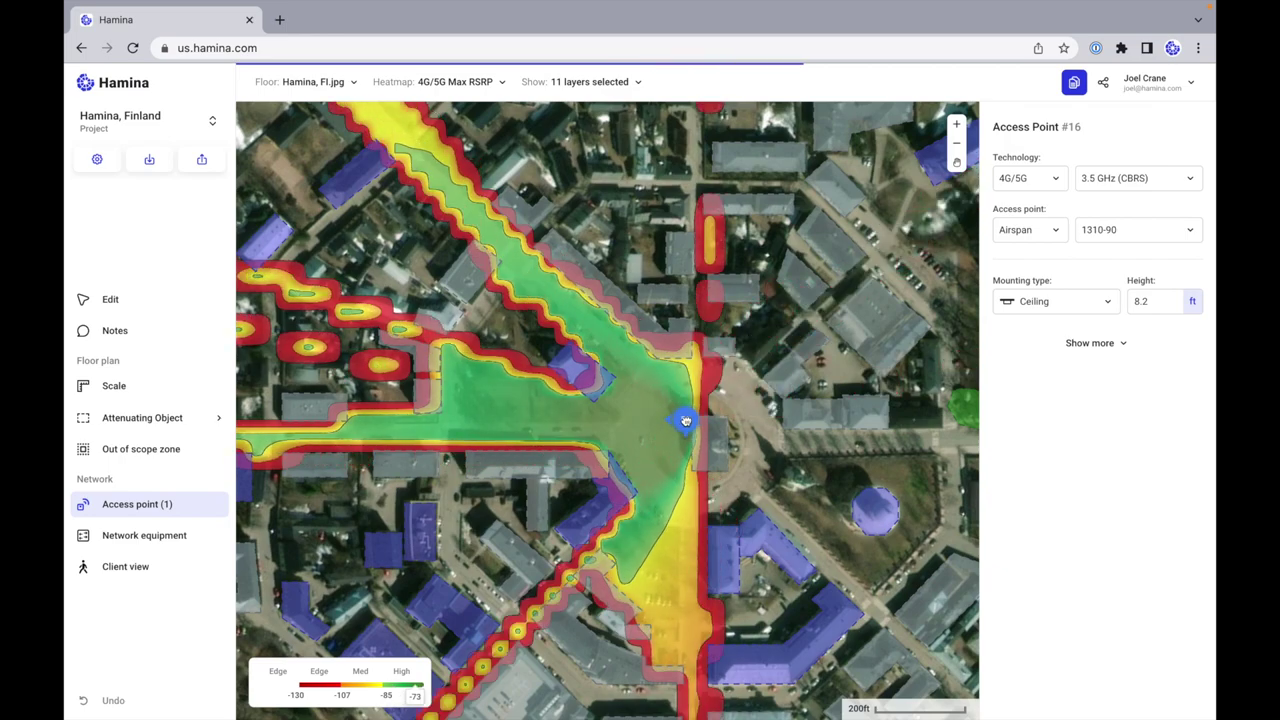
Step: Set the access point's height to 40 ft and nudge it slightly west
{"action": "left_click", "coordinate": [1151, 300]}
{"action": "double_click", "coordinate": [1151, 300]}
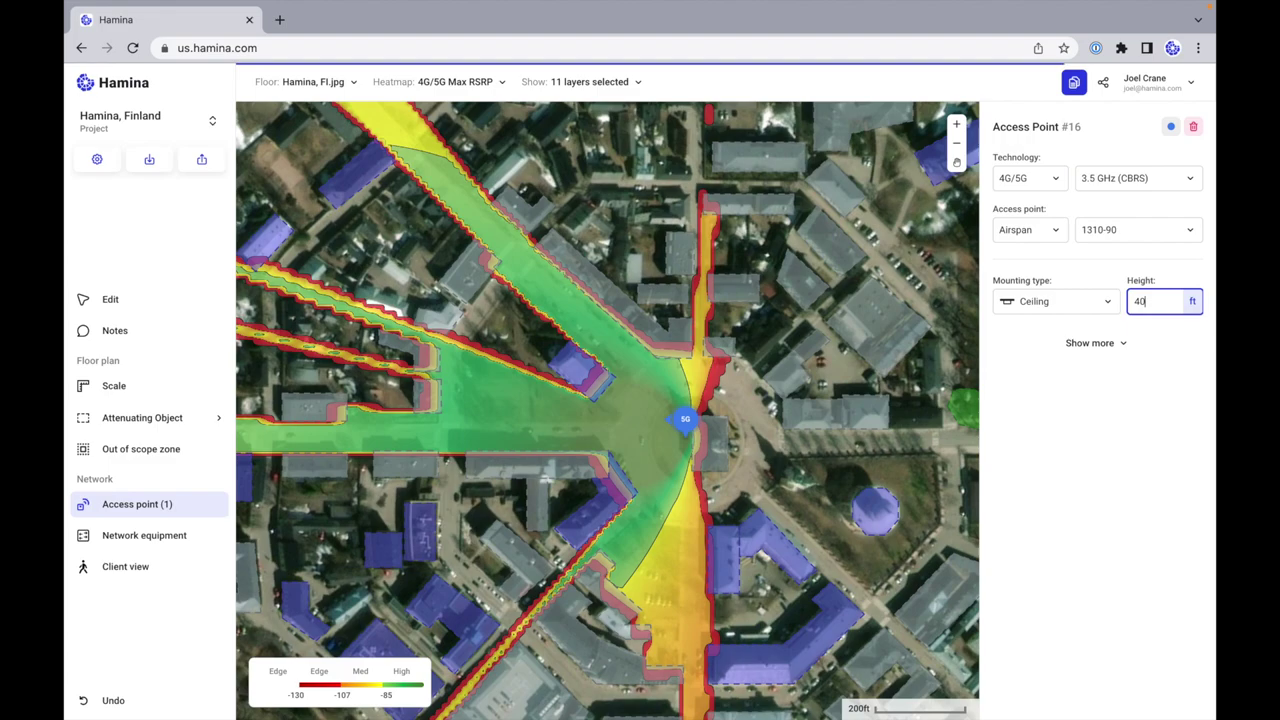
{"action": "type", "text": "40"}
{"action": "key", "text": "Return"}
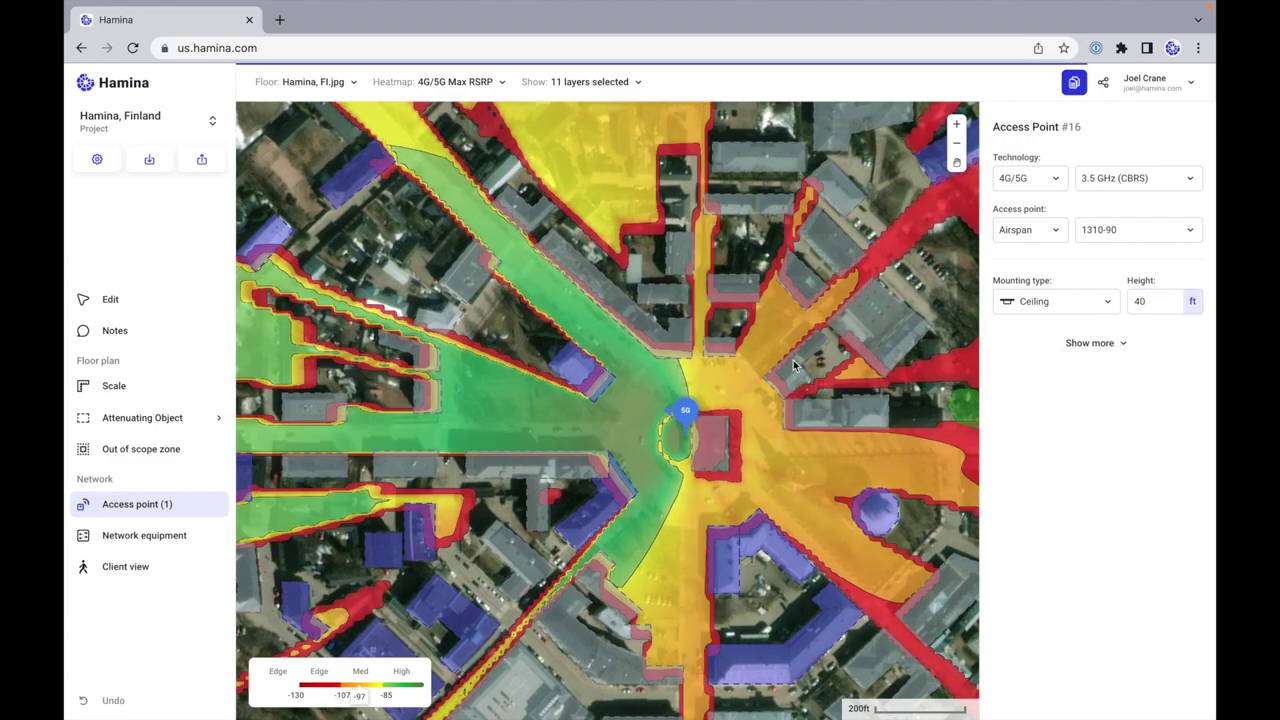
{"action": "mouse_move", "coordinate": [685, 410]}
{"action": "left_mouse_down"}
{"action": "mouse_move", "coordinate": [650, 407]}
{"action": "mouse_move", "coordinate": [711, 386]}
{"action": "mouse_move", "coordinate": [686, 386]}
{"action": "mouse_move", "coordinate": [687, 424]}
{"action": "left_mouse_up"}
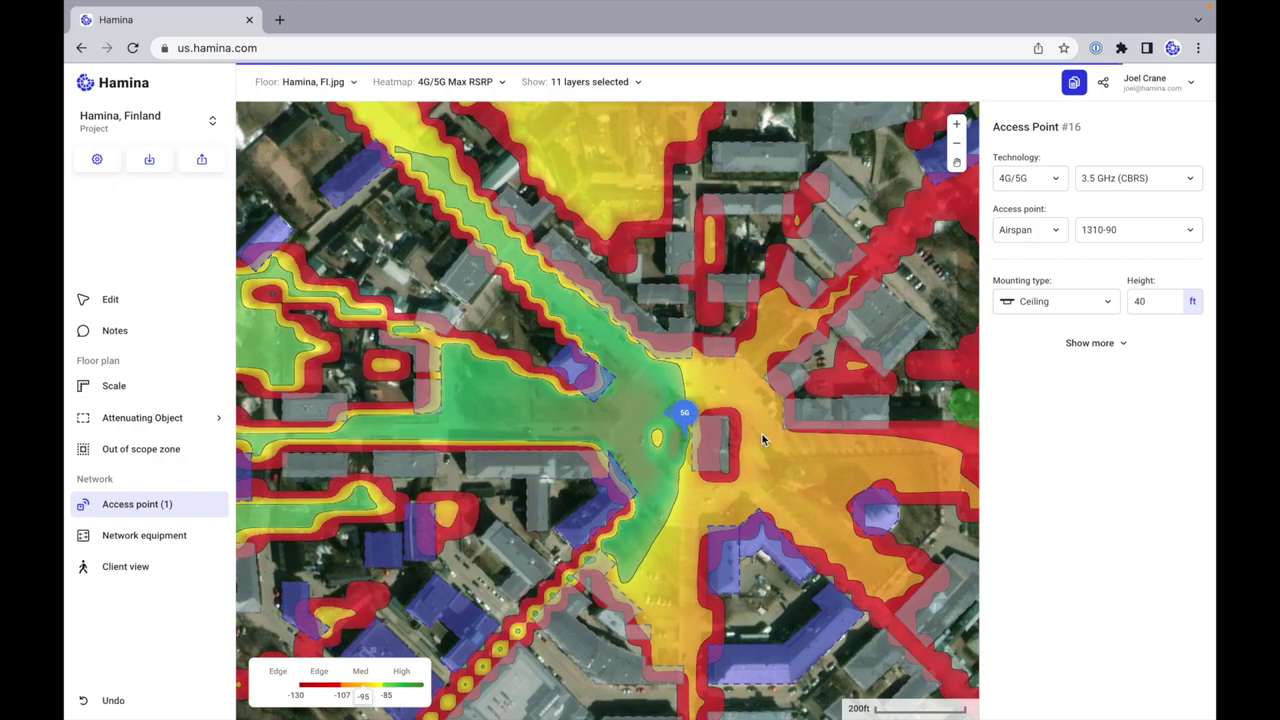
Step: Raise the height to 50 ft and reveal the access point's extra settings
{"action": "scroll", "coordinate": [769, 429], "scroll_direction": "down", "scroll_amount": 3}
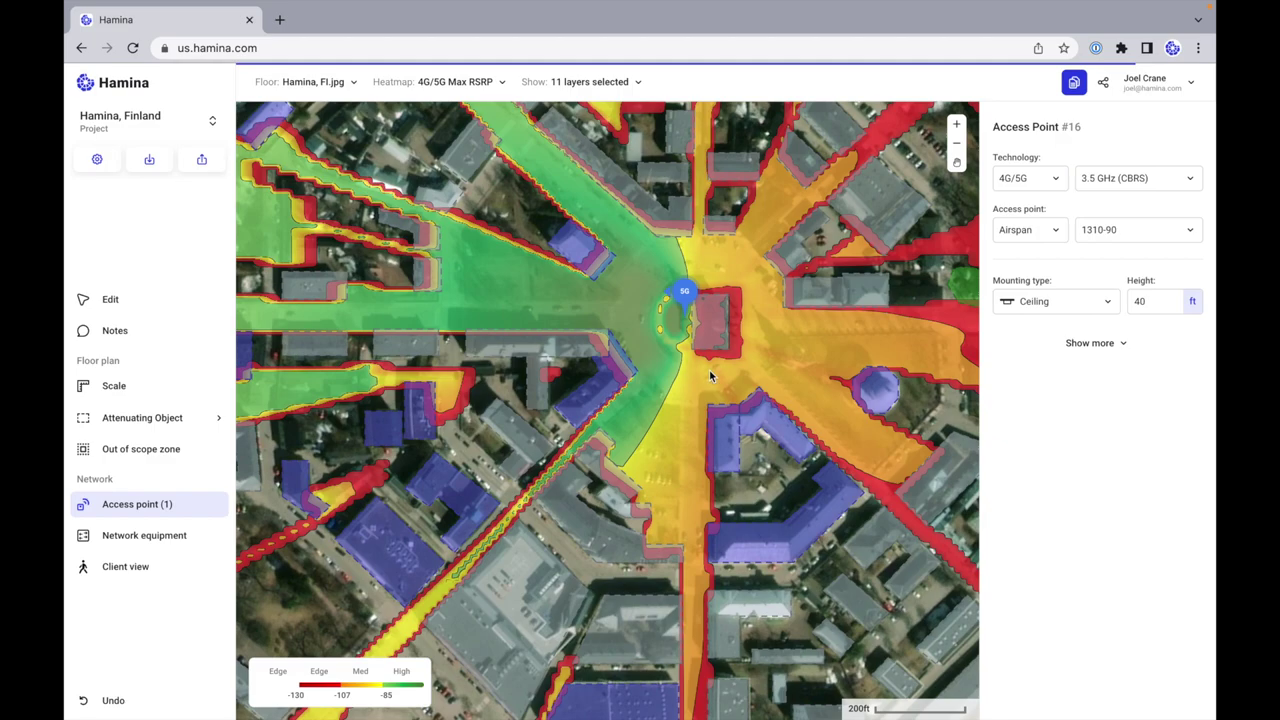
{"action": "left_click", "coordinate": [1161, 301]}
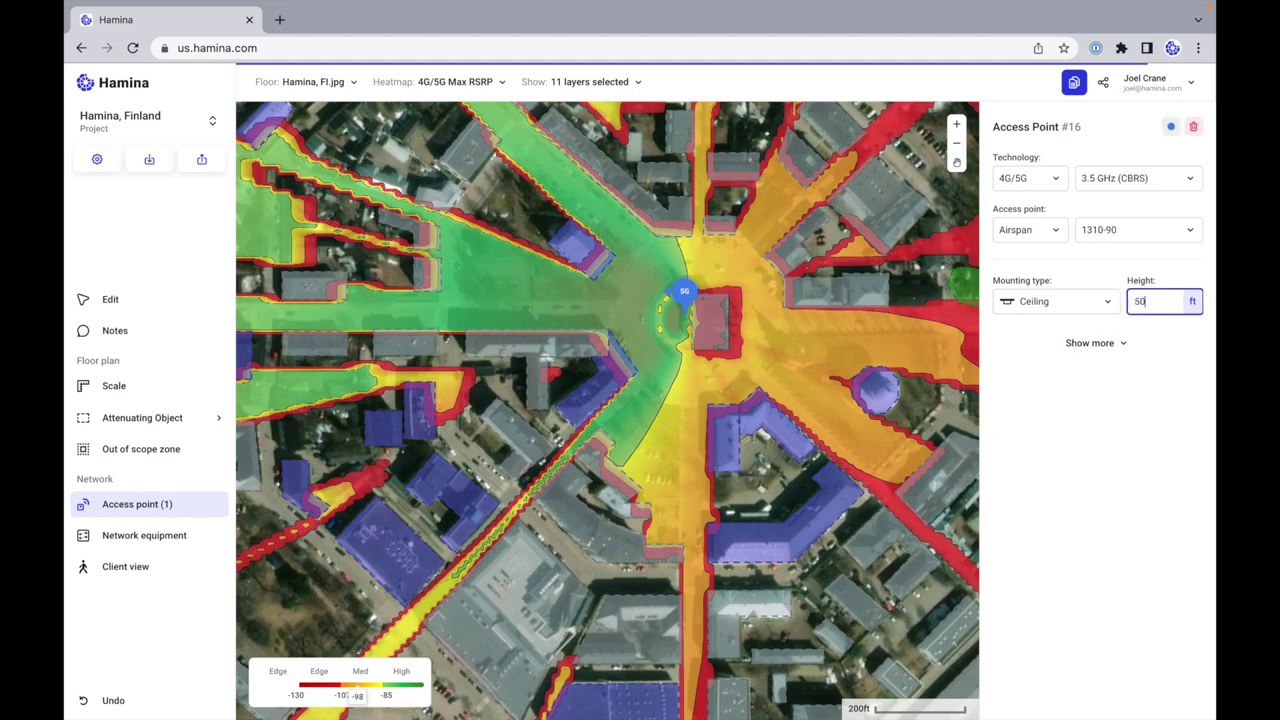
{"action": "key", "text": "Return"}
{"action": "left_click", "coordinate": [1123, 344]}
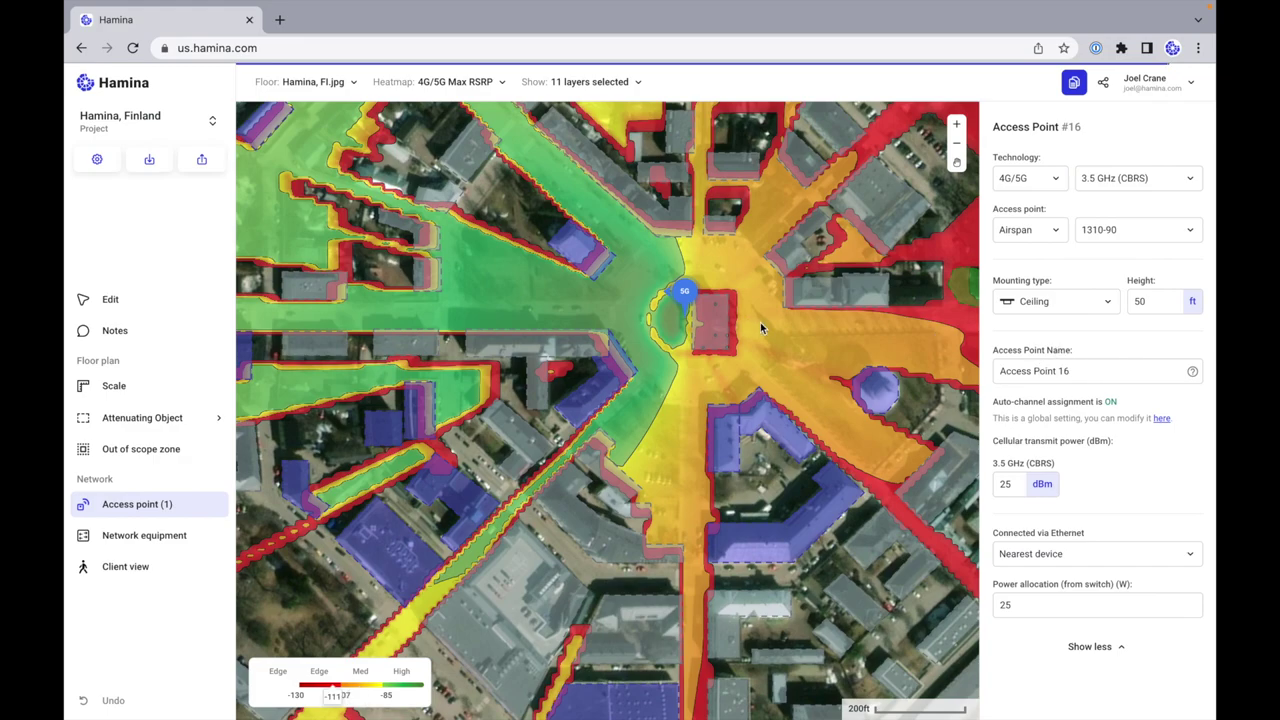
{"action": "scroll", "coordinate": [747, 326], "scroll_direction": "right", "scroll_amount": 3}
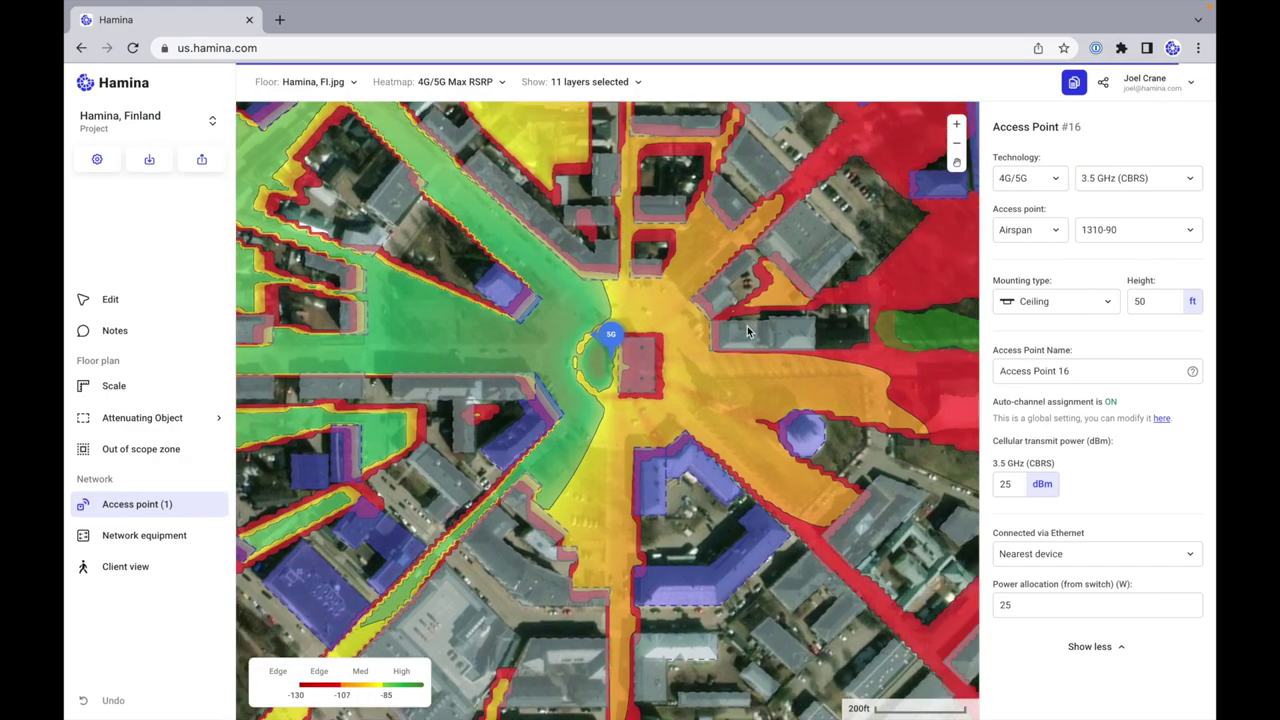
{"action": "scroll", "coordinate": [623, 370], "scroll_direction": "up", "scroll_amount": 1}
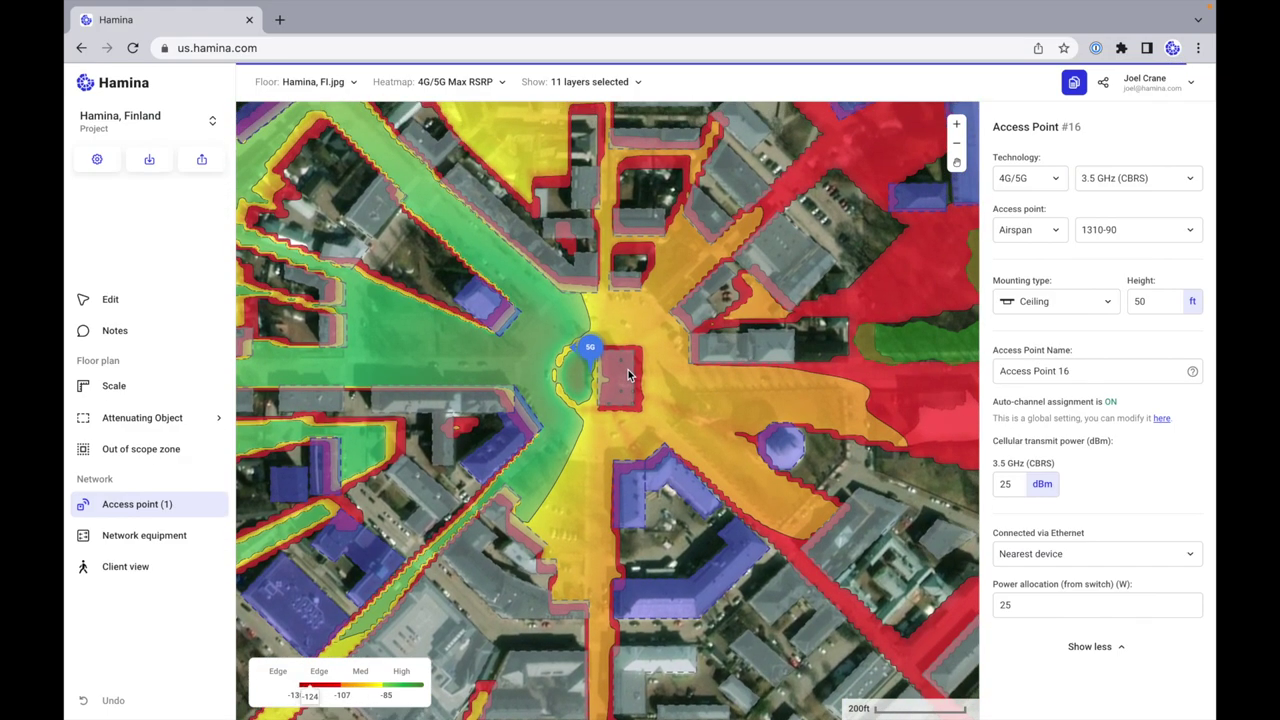
{"action": "left_click", "coordinate": [190, 503]}
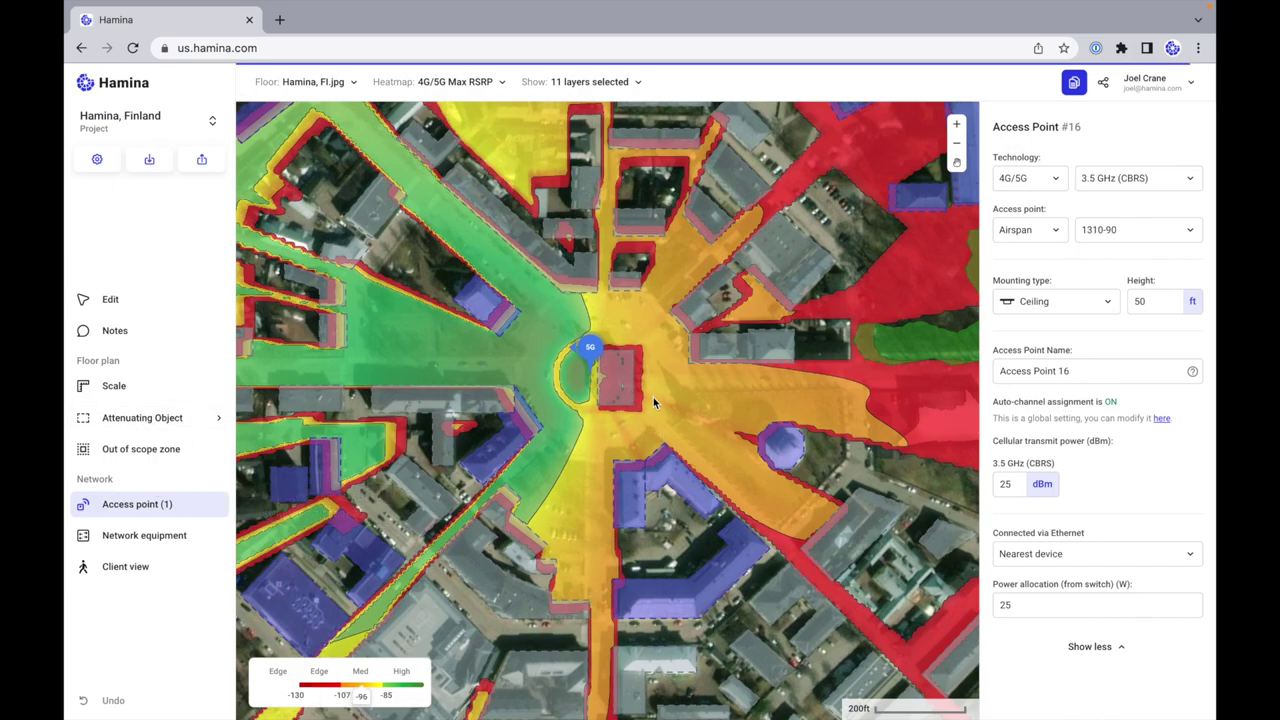
Step: Place a second 5G access point just east of the first and nudge it slightly west
{"action": "left_click", "coordinate": [650, 375]}
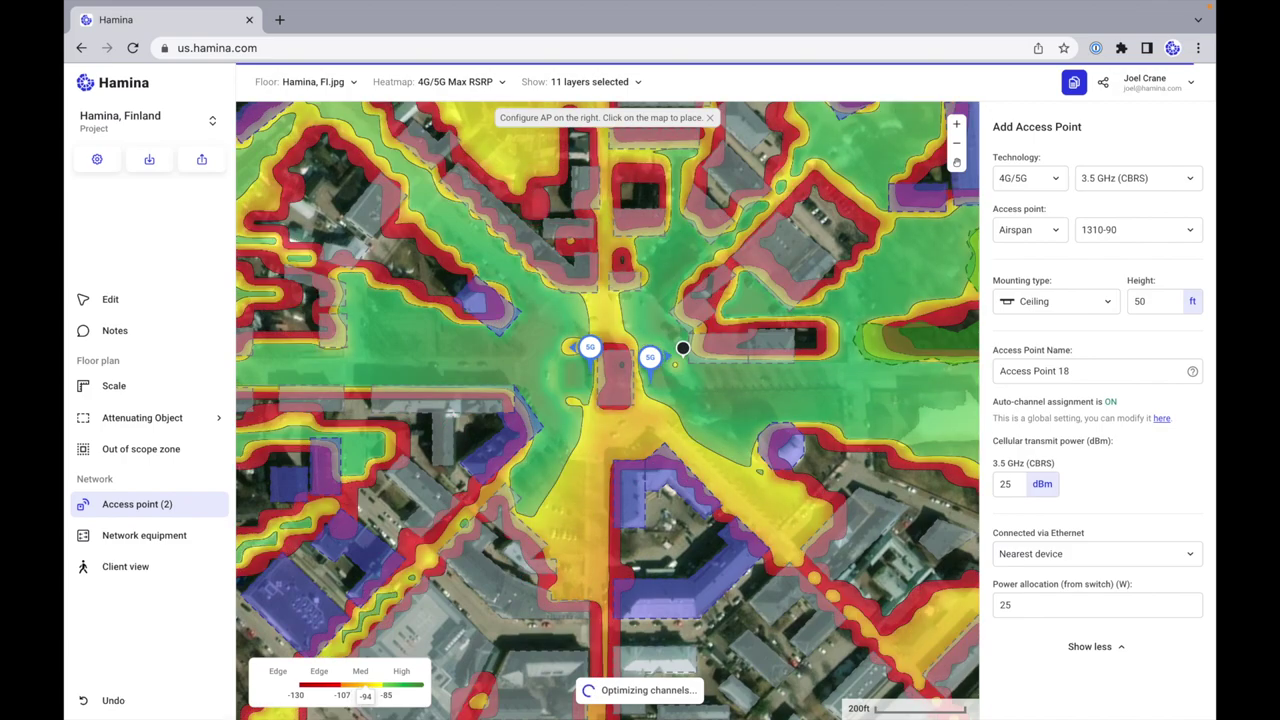
{"action": "left_click", "coordinate": [650, 364]}
{"action": "left_click_drag", "start_coordinate": [650, 364], "coordinate": [642, 367]}
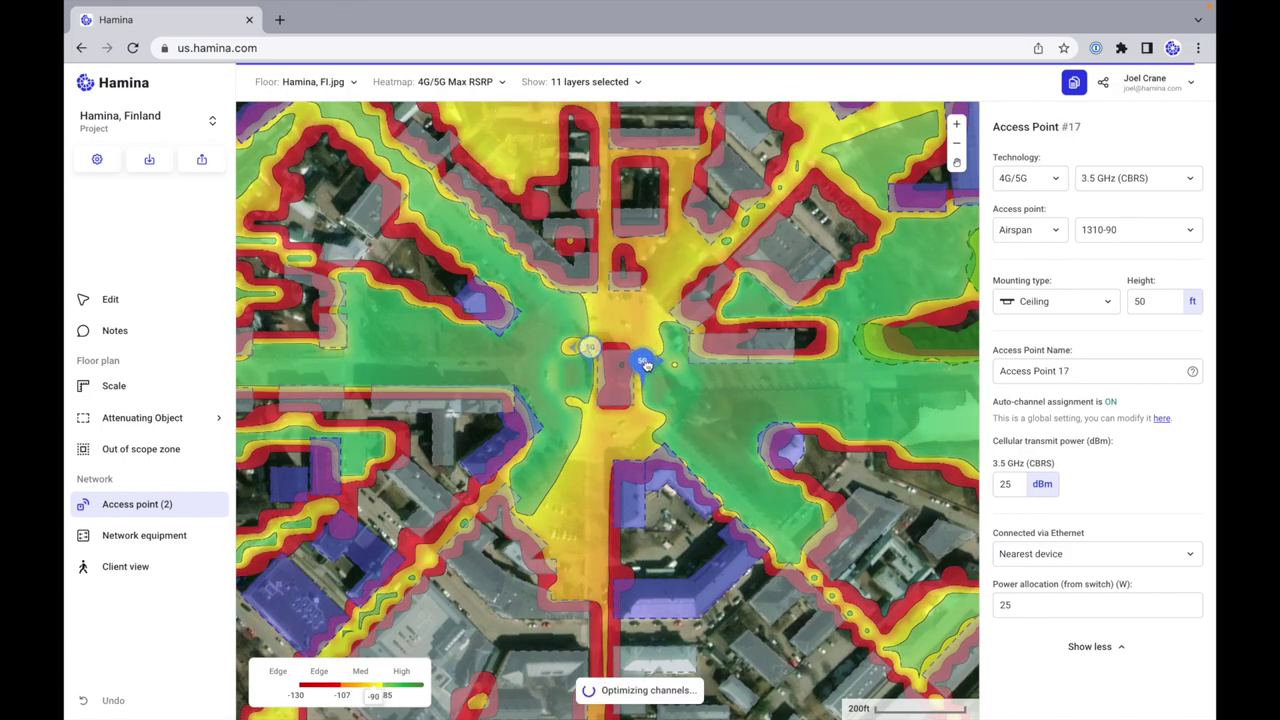
{"action": "left_click", "coordinate": [131, 304]}
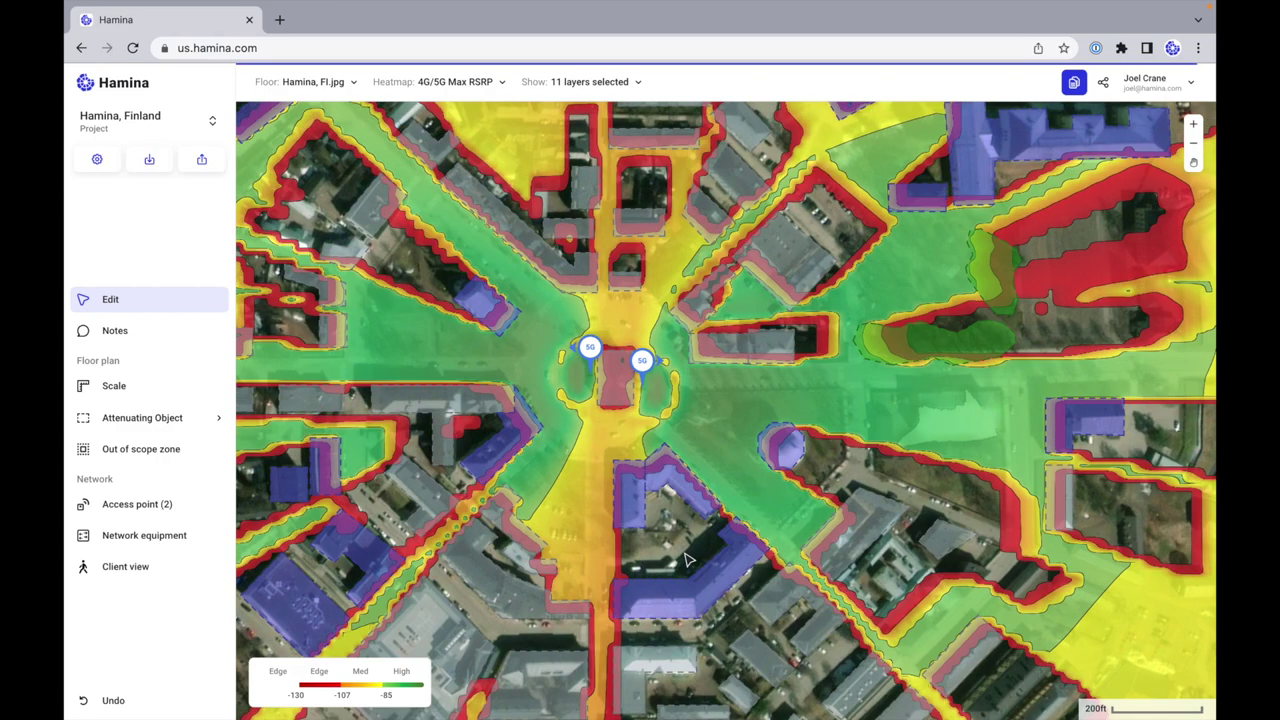
Step: Switch to the Hospital project
{"action": "scroll", "coordinate": [608, 477], "scroll_direction": "up", "scroll_amount": 3}
{"action": "scroll", "coordinate": [611, 479], "scroll_direction": "left", "scroll_amount": 3}
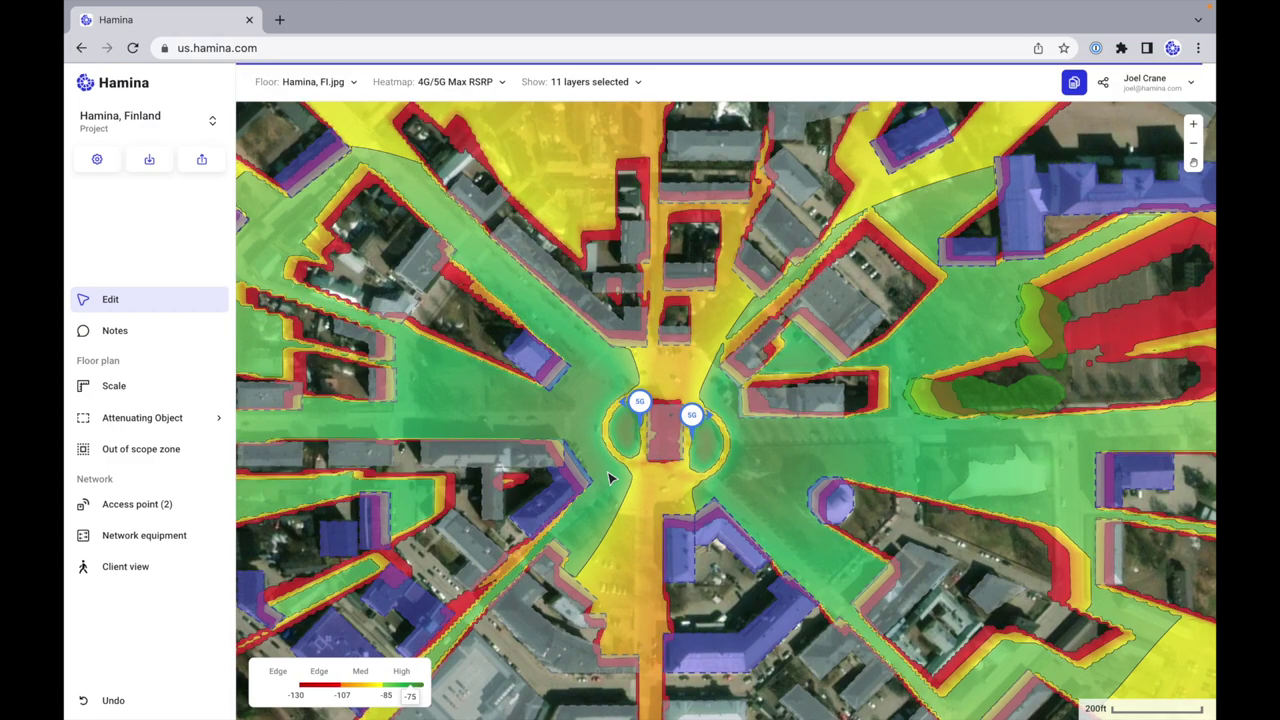
{"action": "scroll", "coordinate": [612, 478], "scroll_direction": "left", "scroll_amount": 5}
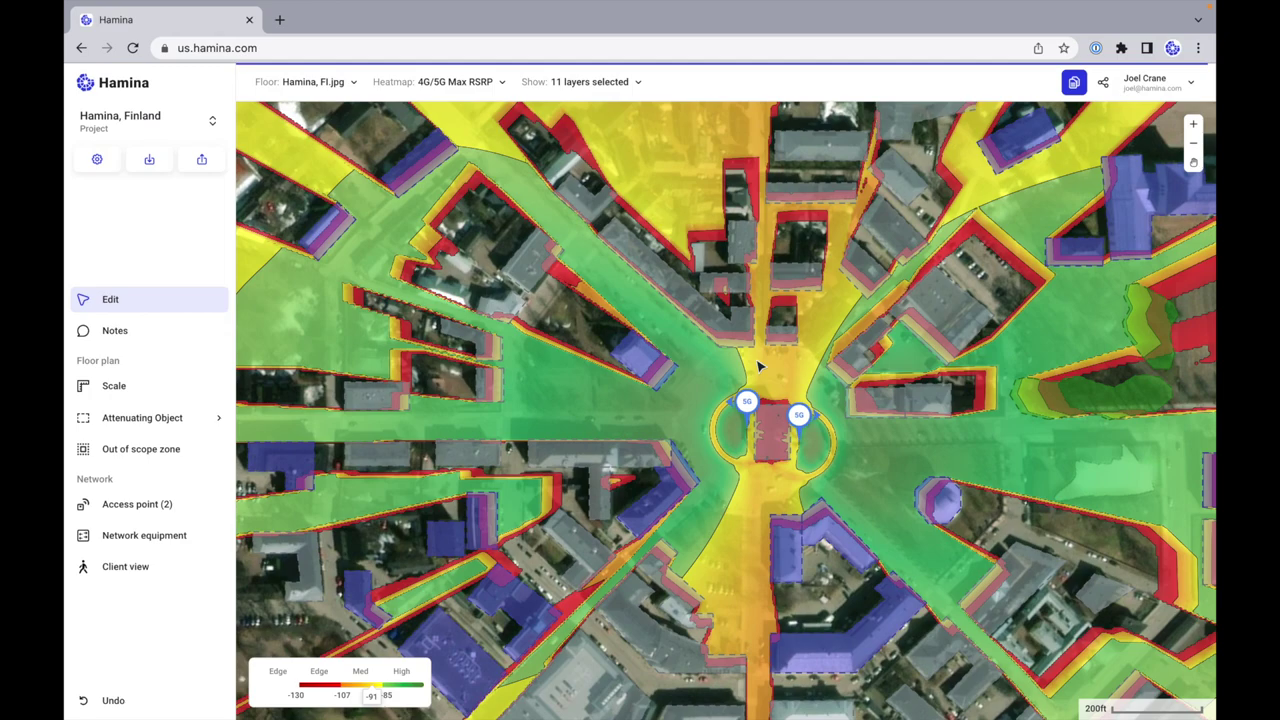
{"action": "scroll", "coordinate": [728, 407], "scroll_direction": "down", "scroll_amount": 2}
{"action": "scroll", "coordinate": [728, 407], "scroll_direction": "up", "scroll_amount": 5}
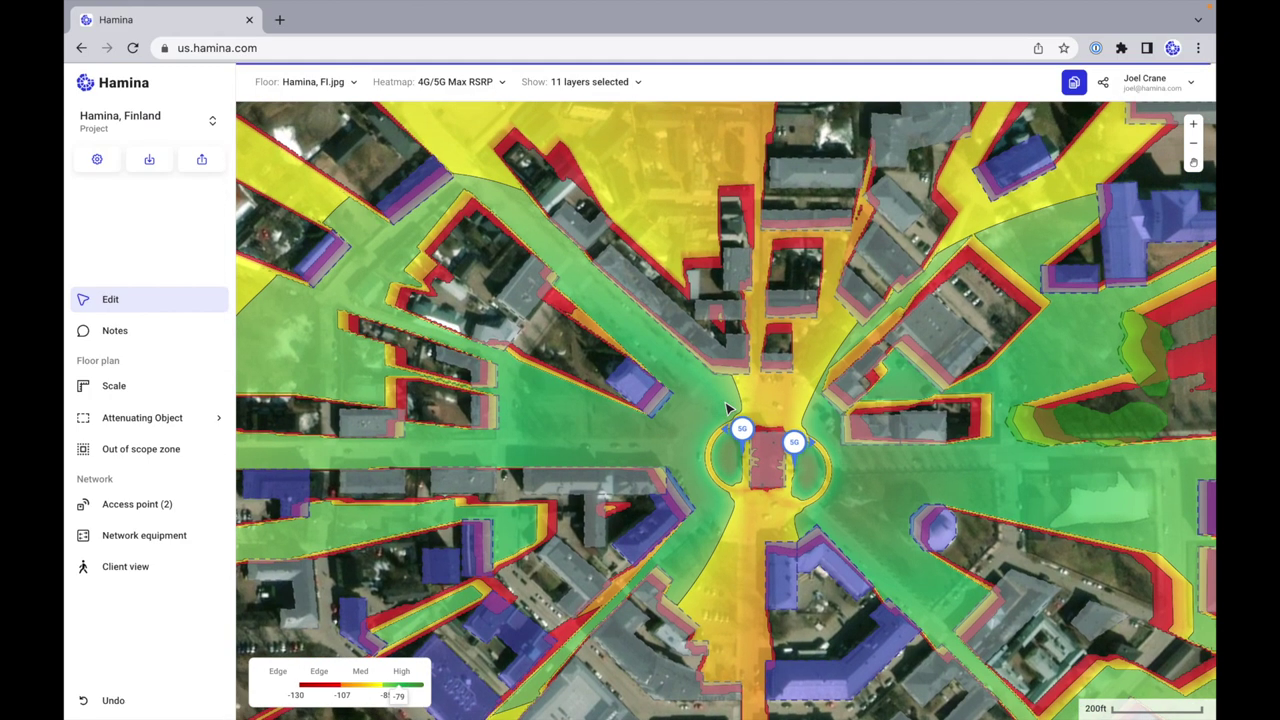
{"action": "scroll", "coordinate": [728, 407], "scroll_direction": "down", "scroll_amount": 3}
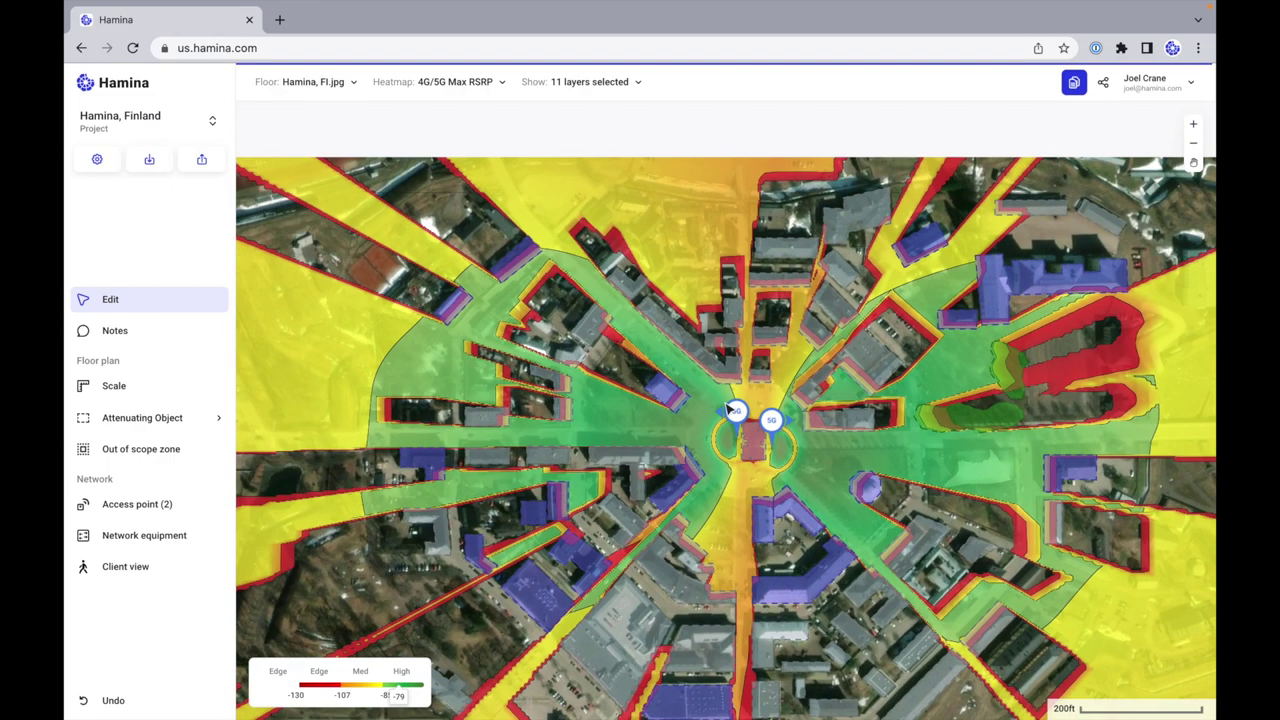
{"action": "scroll", "coordinate": [728, 407], "scroll_direction": "down", "scroll_amount": 3}
{"action": "scroll", "coordinate": [728, 407], "scroll_direction": "up", "scroll_amount": 1}
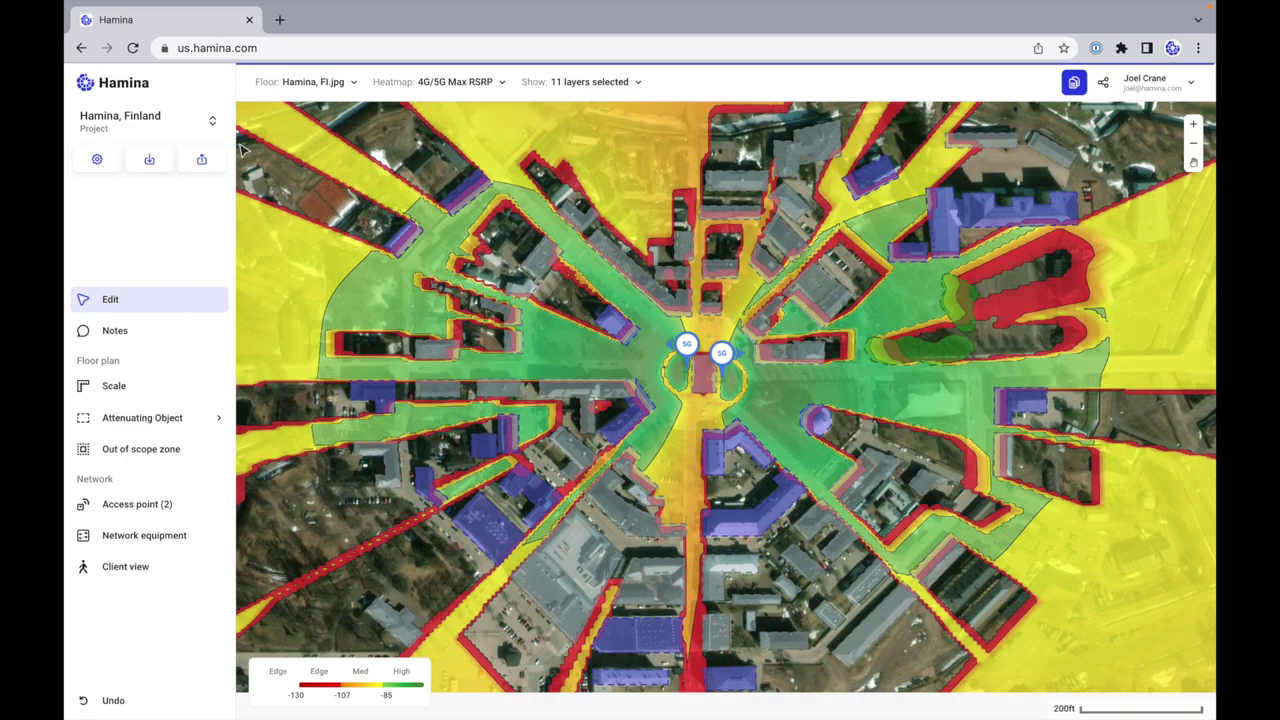
{"action": "left_click", "coordinate": [175, 120]}
{"action": "left_click", "coordinate": [228, 197]}
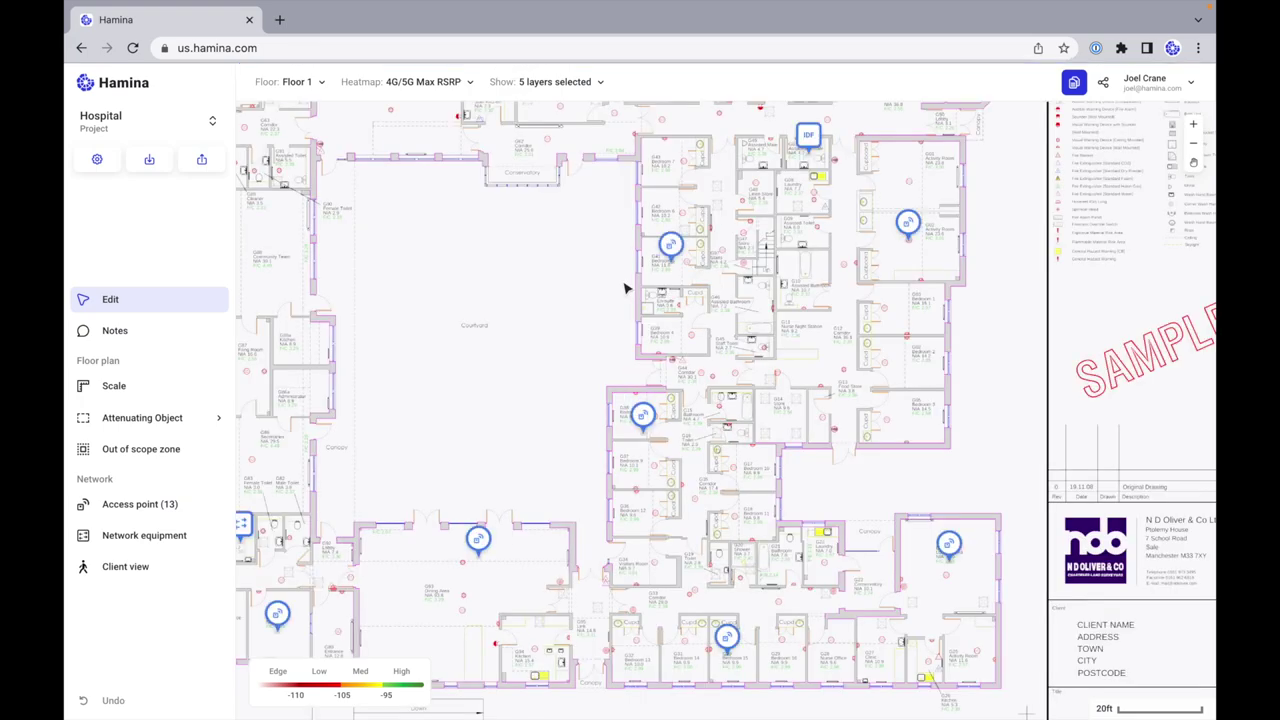
Step: Turn on the Channels, Numbers, Cables and PoE Clients map layers
{"action": "scroll", "coordinate": [624, 289], "scroll_direction": "left", "scroll_amount": 3}
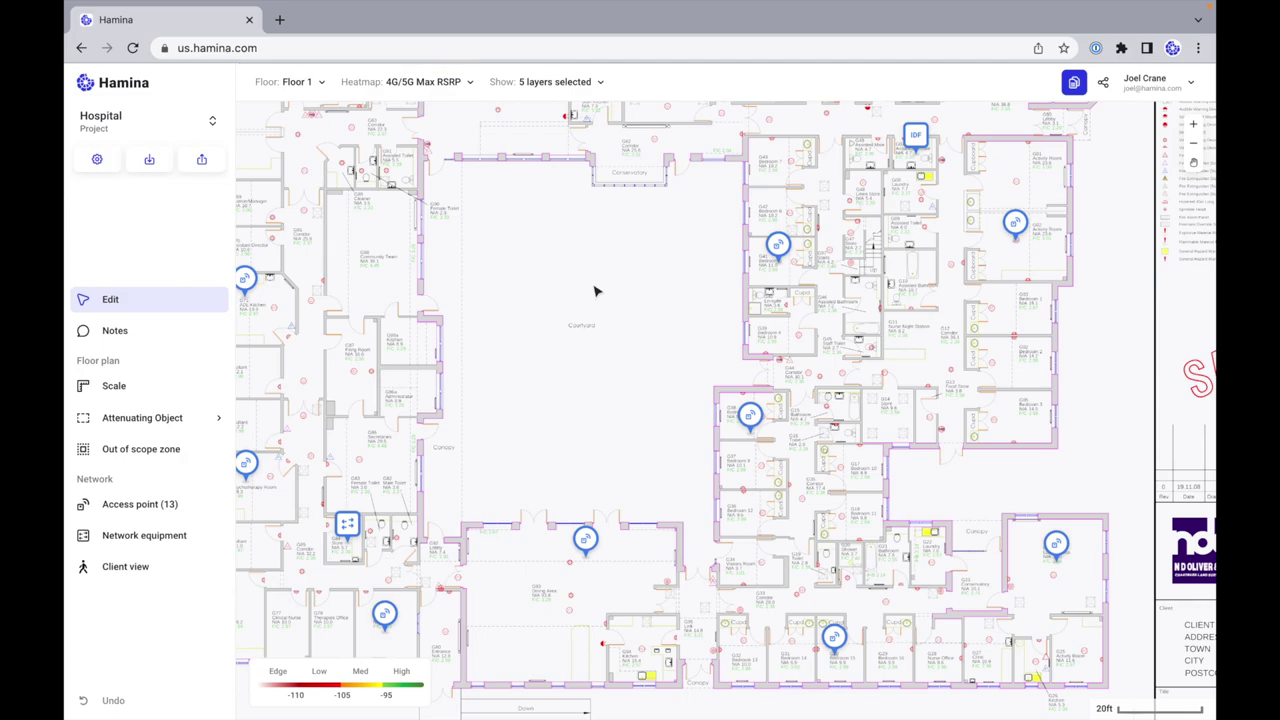
{"action": "left_click", "coordinate": [548, 81]}
{"action": "left_click", "coordinate": [515, 138]}
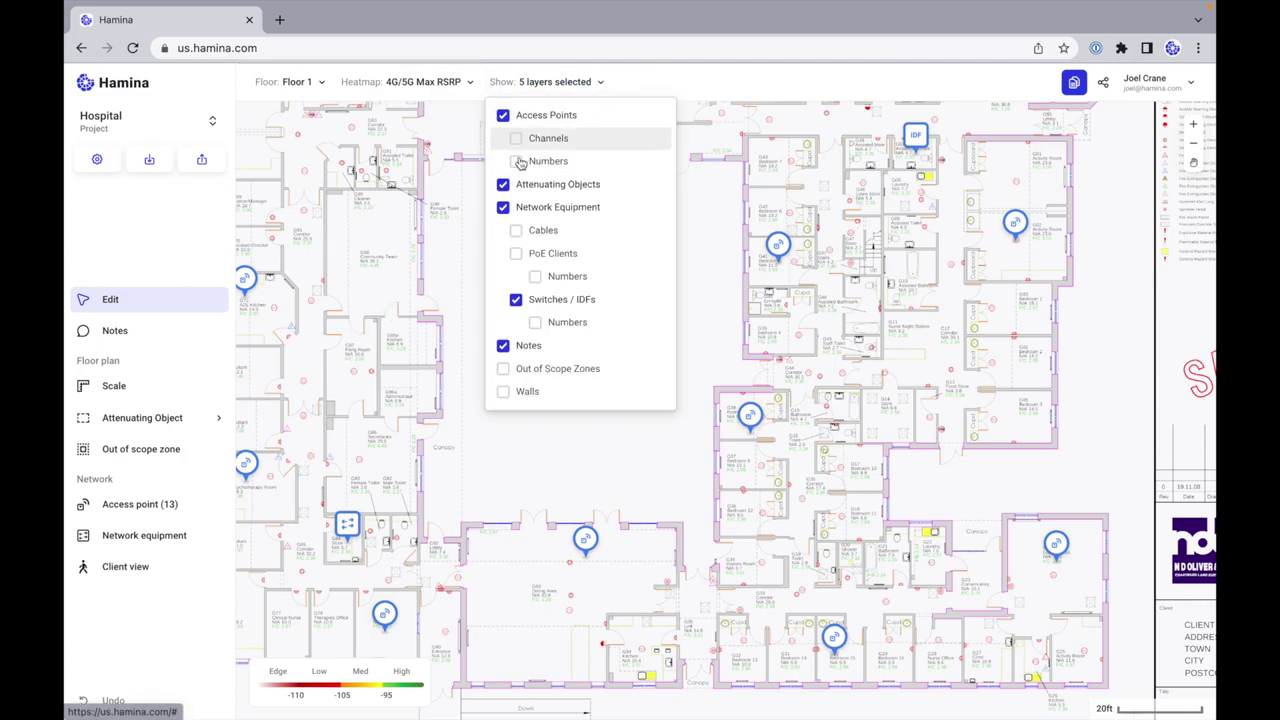
{"action": "left_click", "coordinate": [516, 230]}
{"action": "left_click", "coordinate": [516, 253]}
{"action": "left_click", "coordinate": [535, 276]}
Step: Also show Switch/IDF and PoE client numbers, Out of Scope Zones and Walls
{"action": "left_click", "coordinate": [535, 276]}
{"action": "left_click", "coordinate": [535, 322]}
{"action": "left_click", "coordinate": [503, 369]}
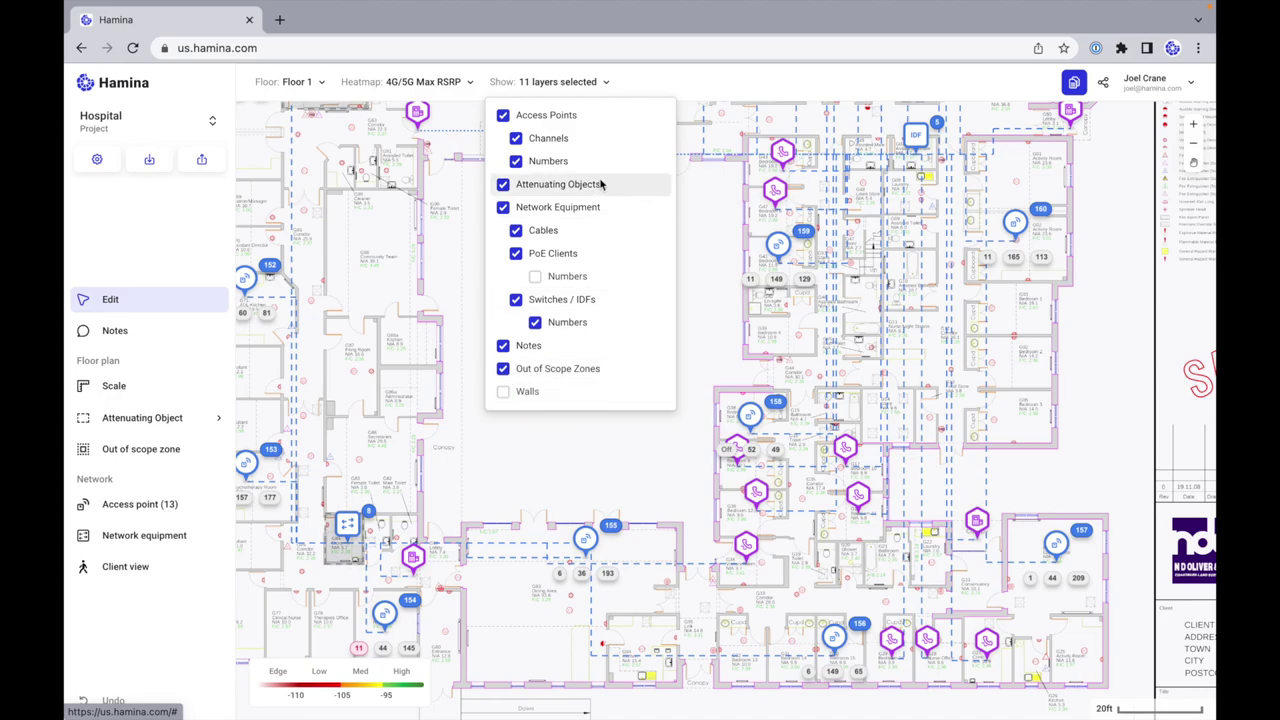
{"action": "left_click", "coordinate": [535, 276]}
{"action": "left_click", "coordinate": [503, 392]}
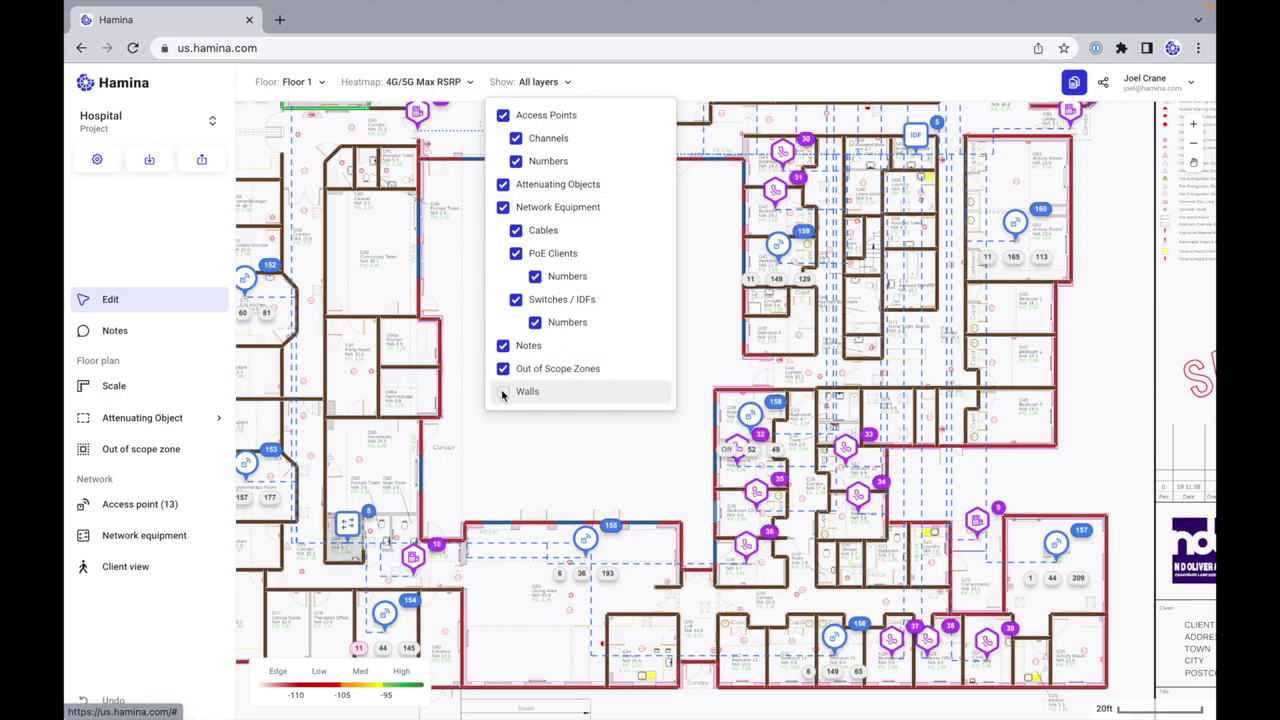
{"action": "left_click", "coordinate": [556, 342]}
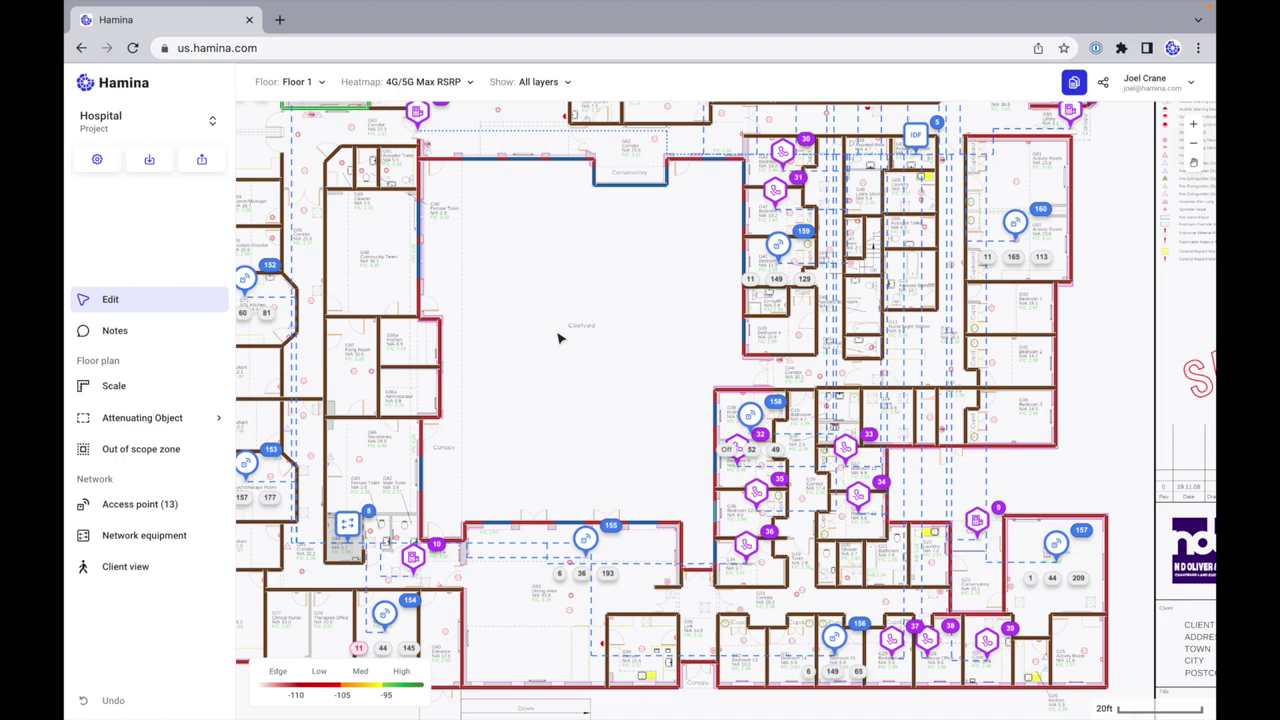
{"action": "scroll", "coordinate": [558, 338], "scroll_direction": "down", "scroll_amount": 5}
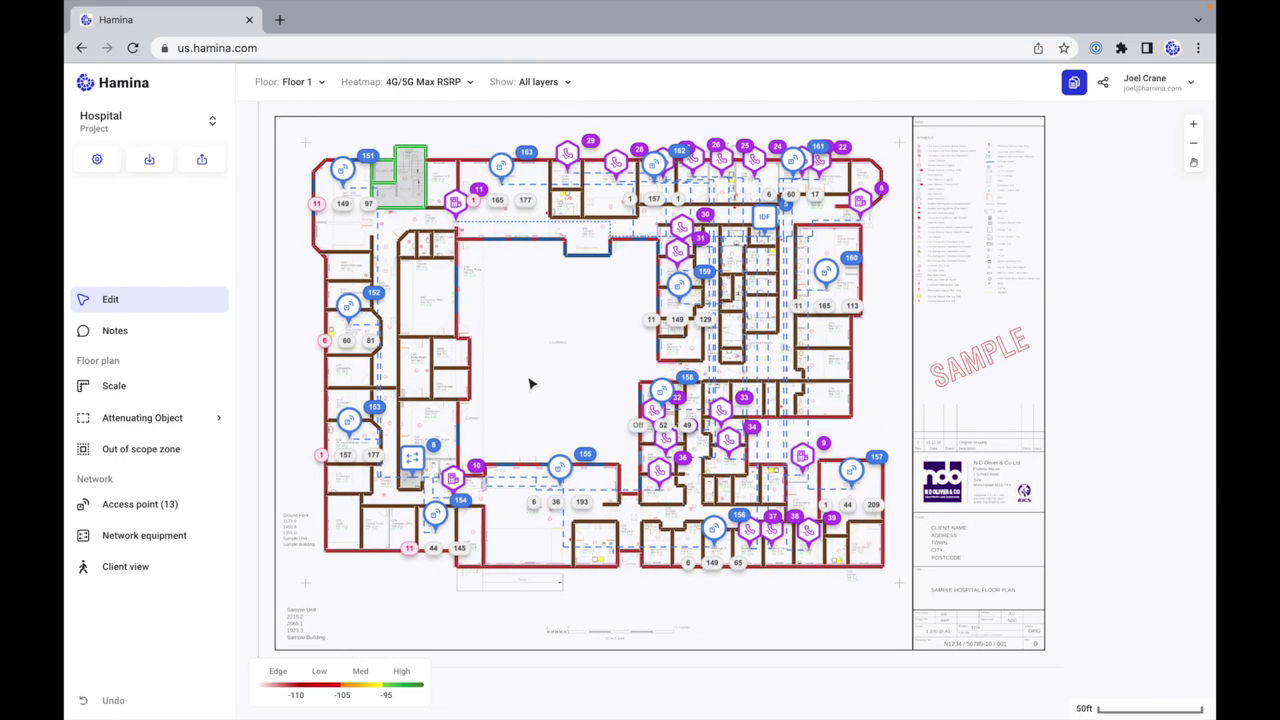
{"action": "scroll", "coordinate": [530, 383], "scroll_direction": "up", "scroll_amount": 4}
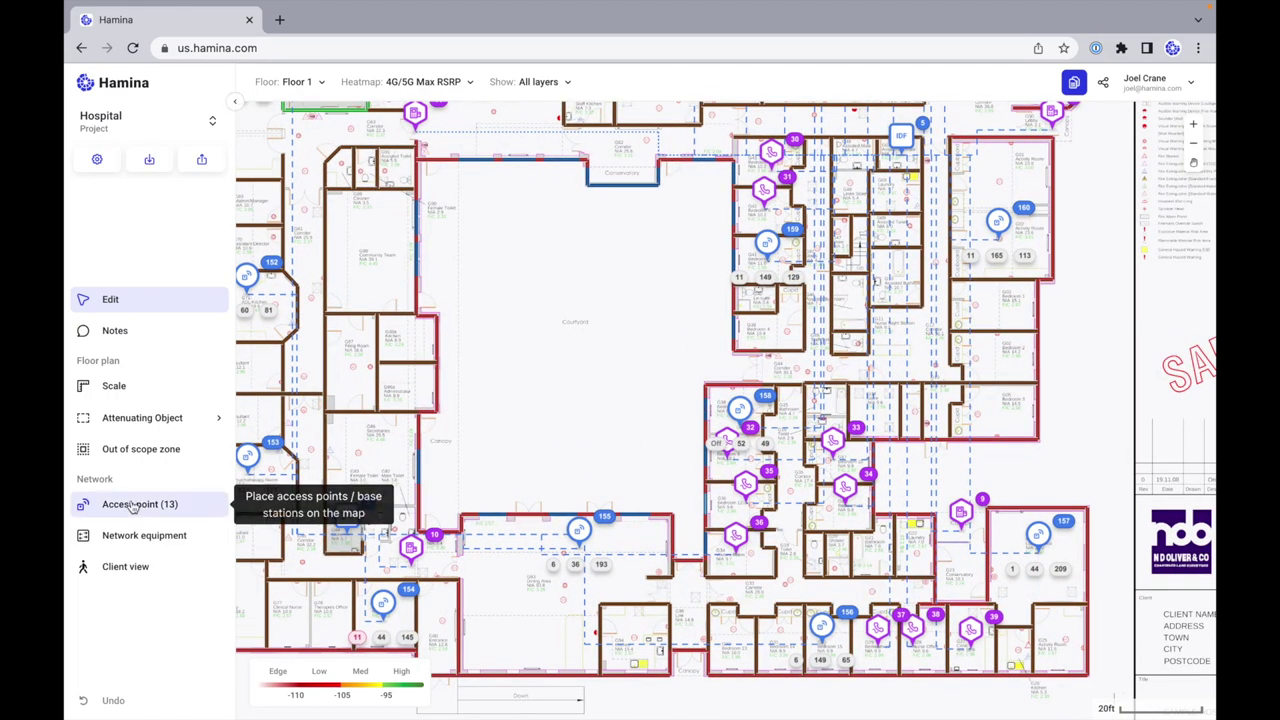
Step: Place a Juniper AP45E near the courtyard's lower edge and switch the heatmap to Wi-Fi
{"action": "left_click", "coordinate": [214, 503]}
{"action": "left_click", "coordinate": [1132, 236]}
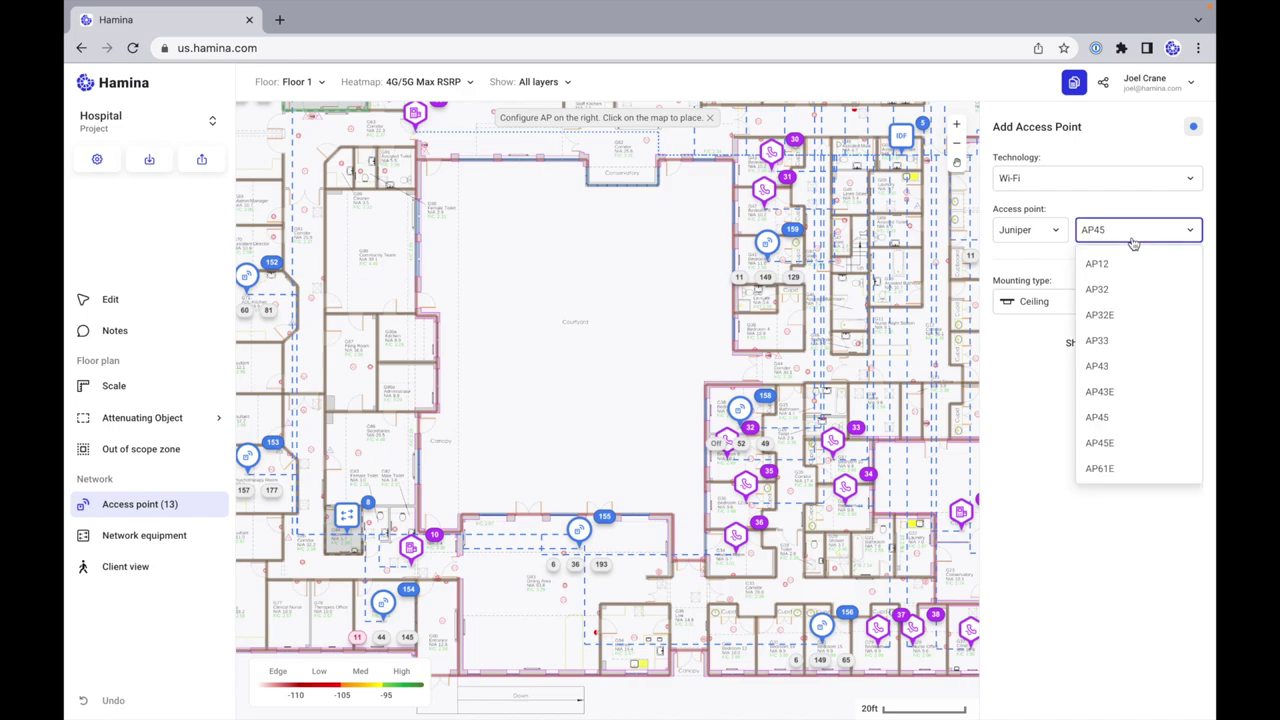
{"action": "left_click", "coordinate": [1129, 451]}
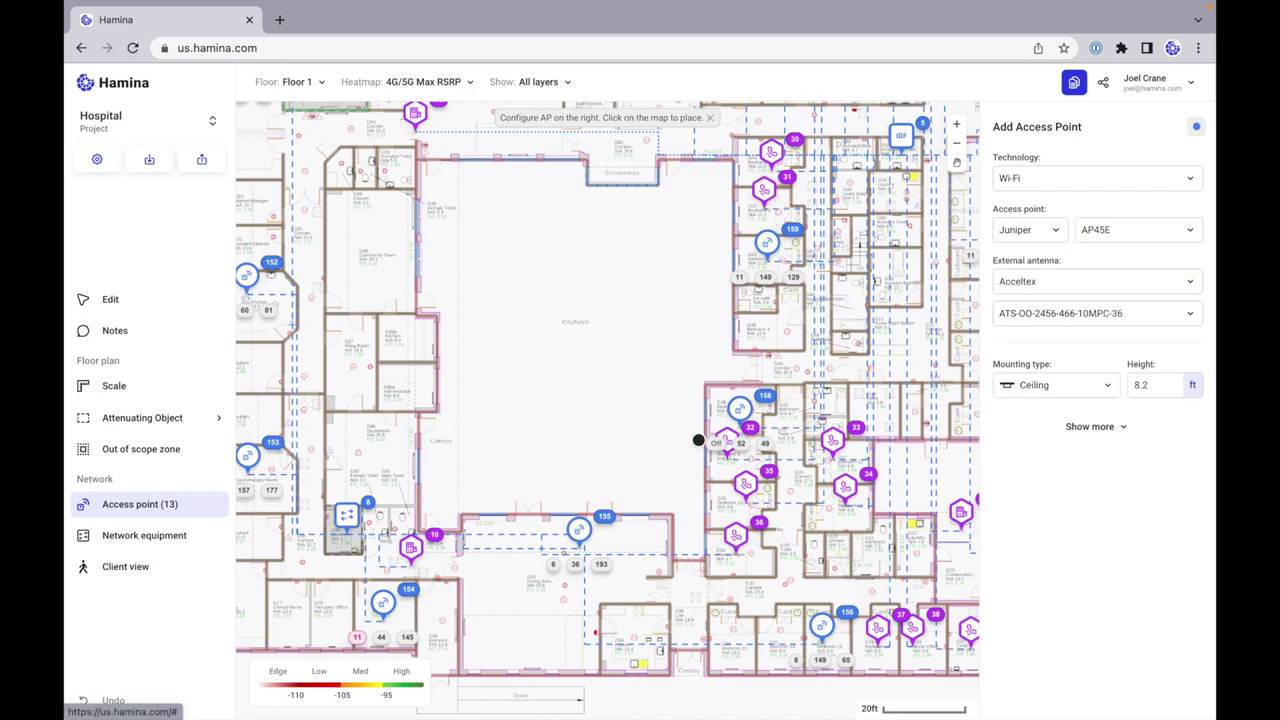
{"action": "left_click", "coordinate": [552, 495]}
{"action": "left_click", "coordinate": [404, 86]}
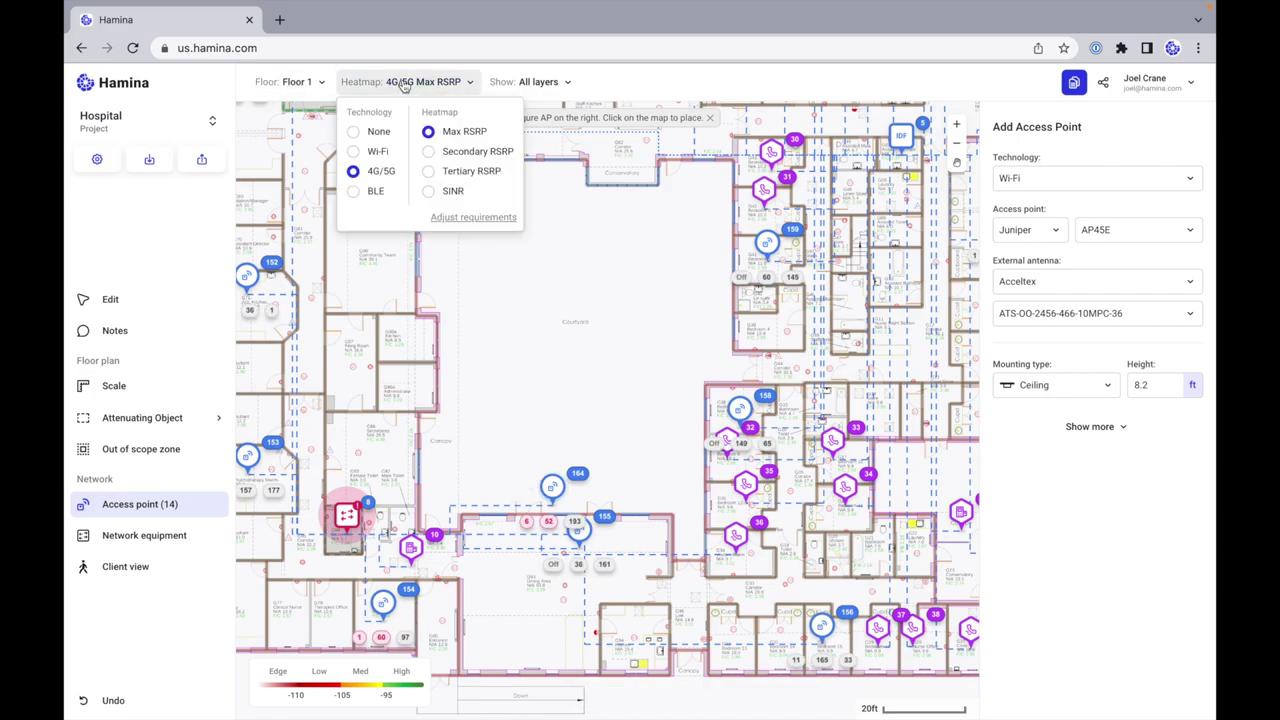
{"action": "left_click", "coordinate": [360, 151]}
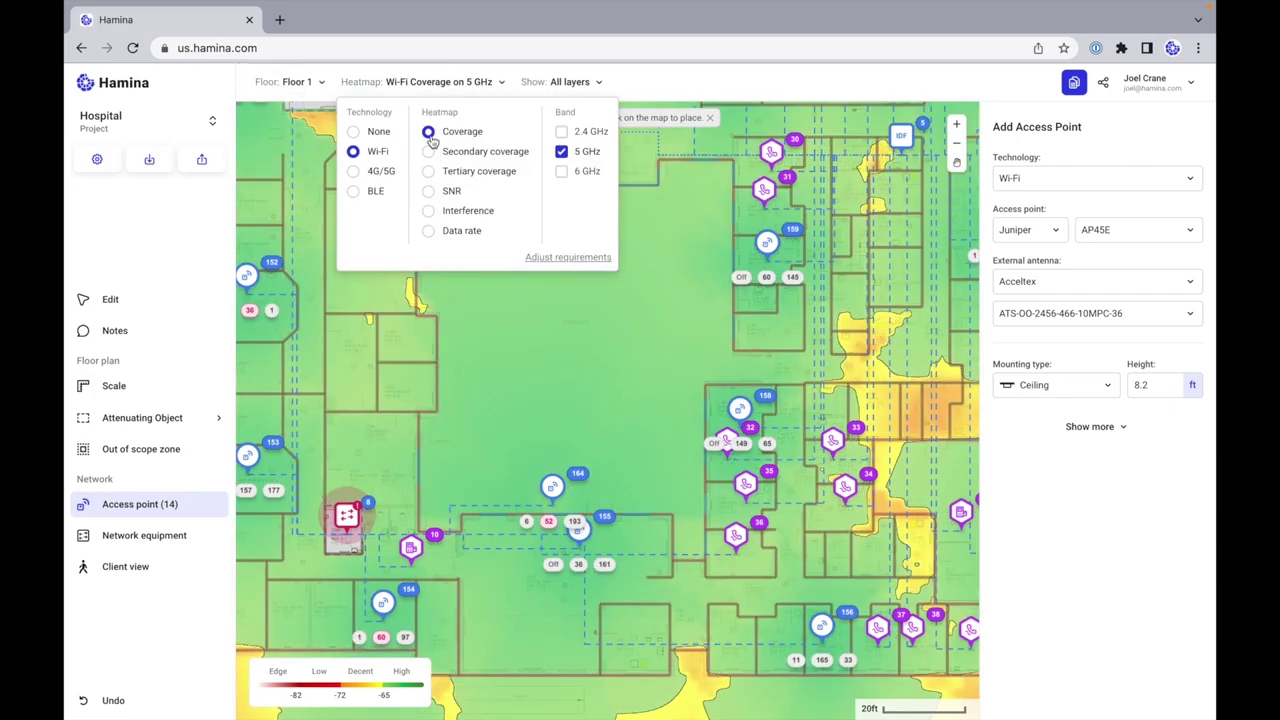
{"action": "left_click", "coordinate": [551, 490]}
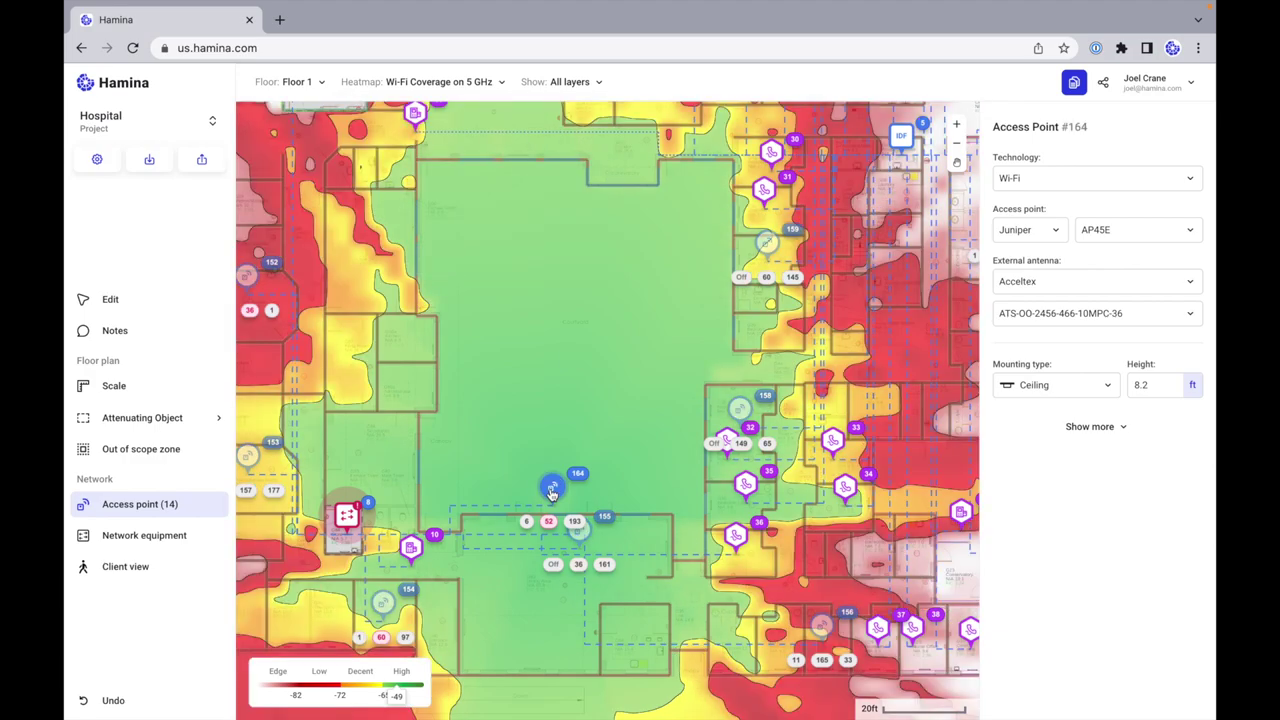
Step: Give access point 164 the ATS-OHDP-245-42-6 antenna, Wall / Pole mount, 20 ft height, 15° downtilt
{"action": "left_click", "coordinate": [1068, 313]}
{"action": "scroll", "coordinate": [1090, 400], "scroll_direction": "down", "scroll_amount": 3}
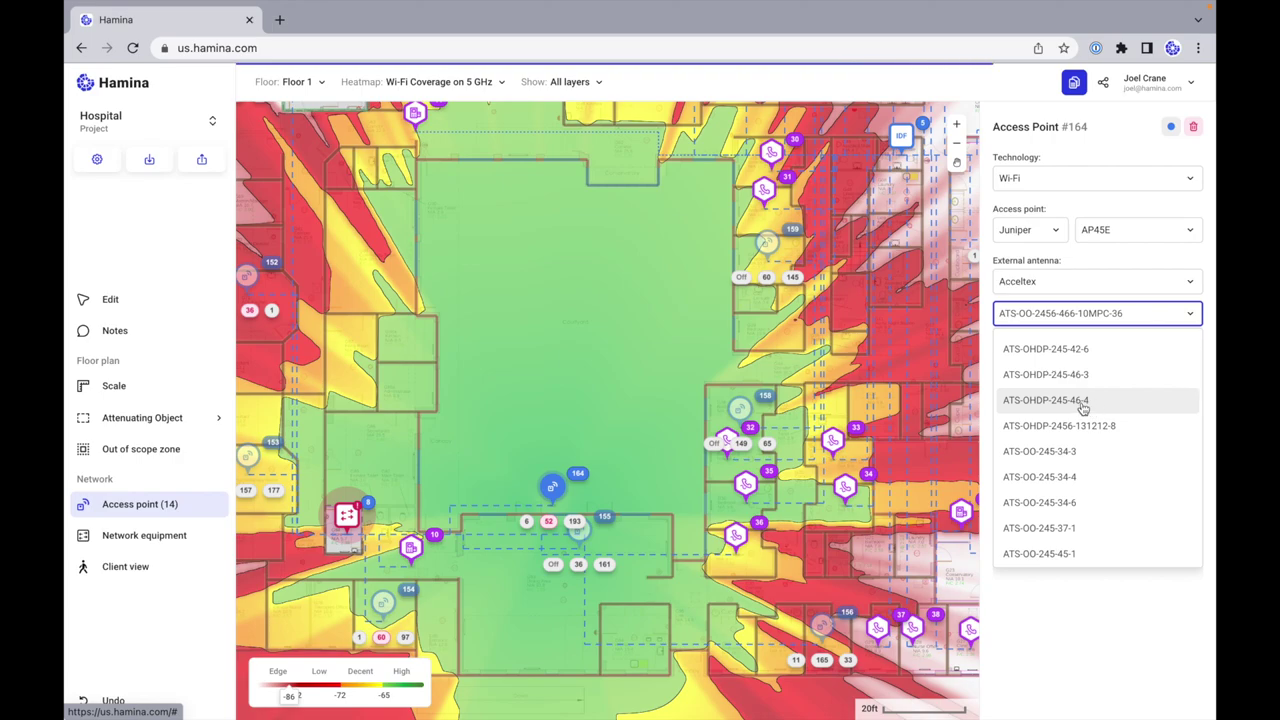
{"action": "left_click", "coordinate": [1046, 349]}
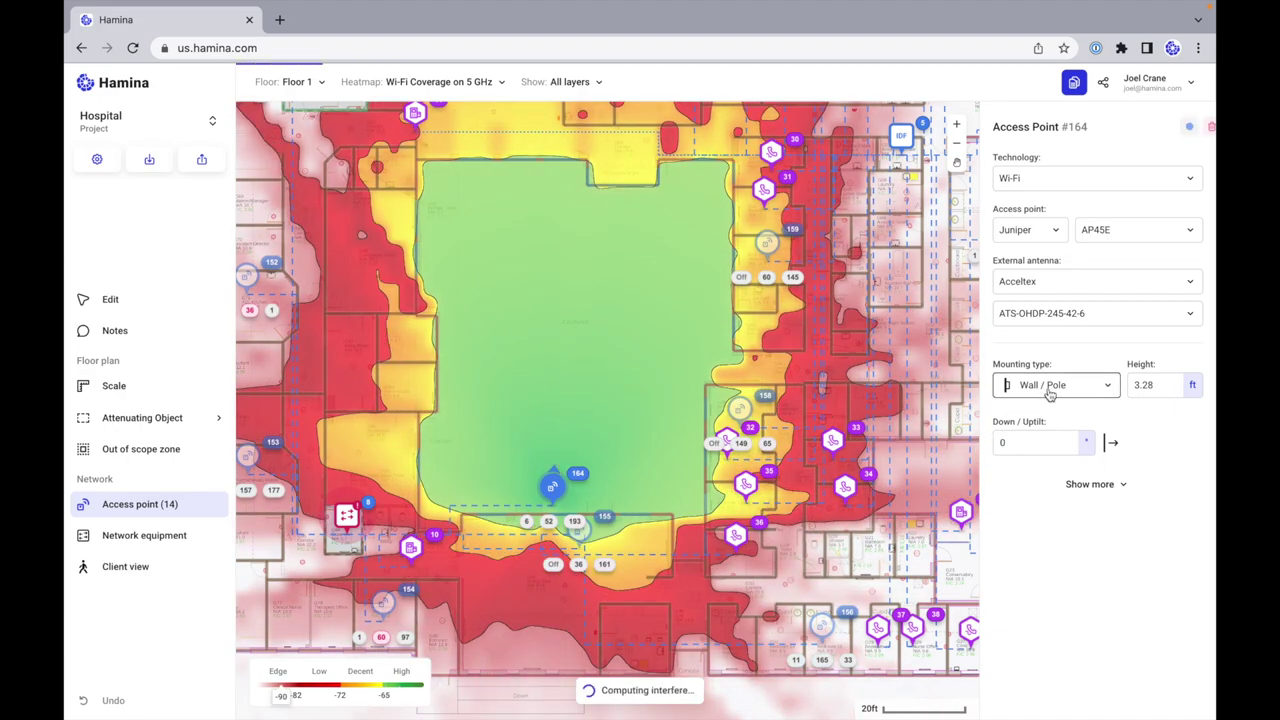
{"action": "left_click", "coordinate": [1068, 390]}
{"action": "double_click", "coordinate": [1150, 385]}
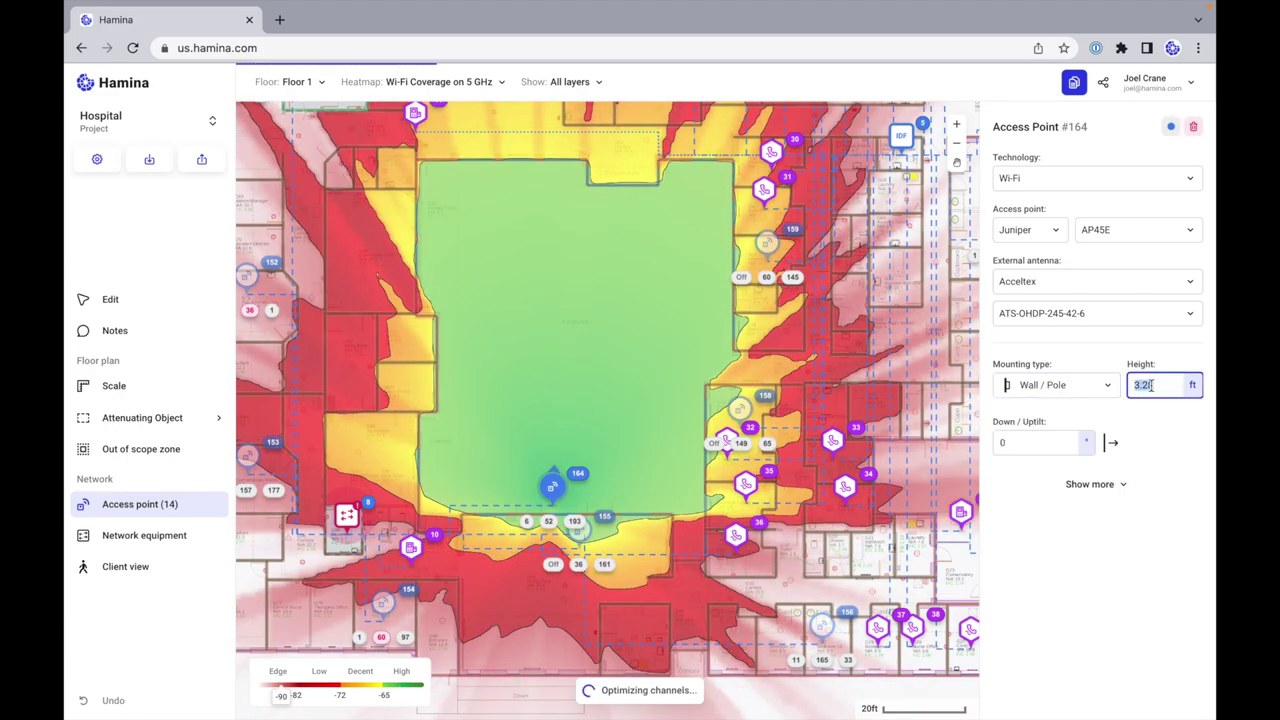
{"action": "type", "text": "20"}
{"action": "double_click", "coordinate": [1033, 444]}
{"action": "type", "text": "15"}
{"action": "key", "text": "Return"}
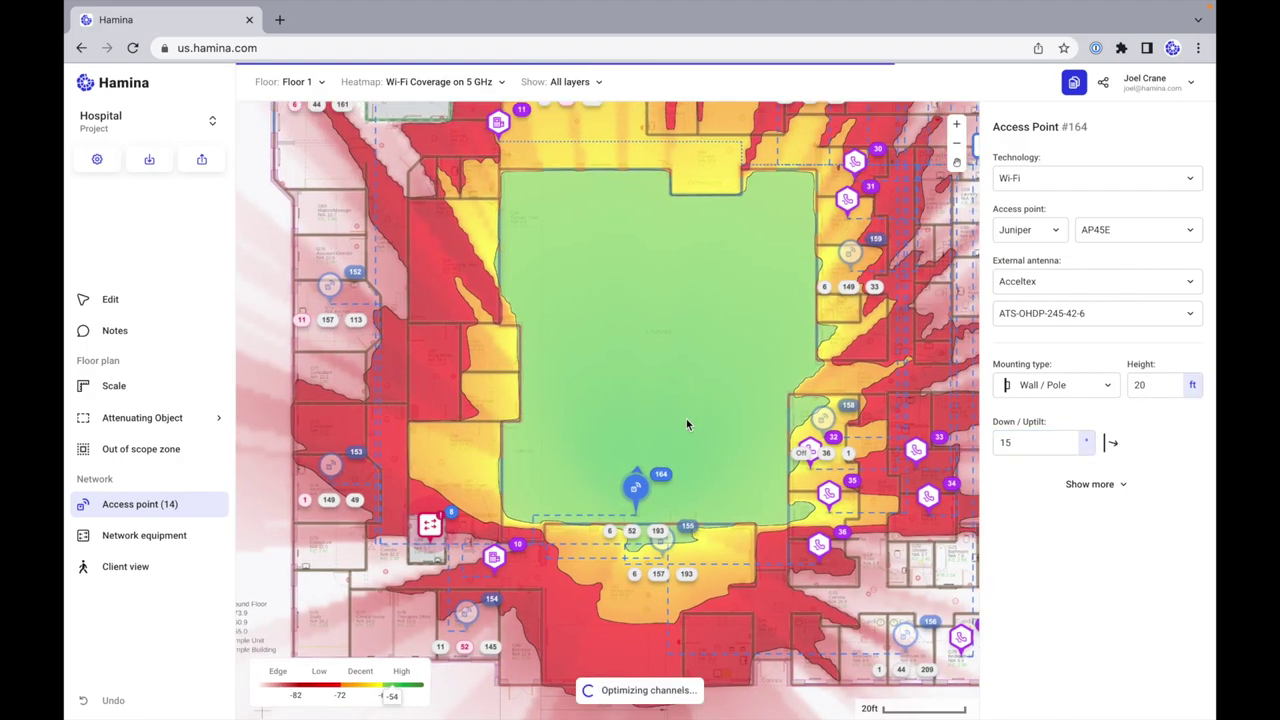
{"action": "left_click", "coordinate": [131, 304]}
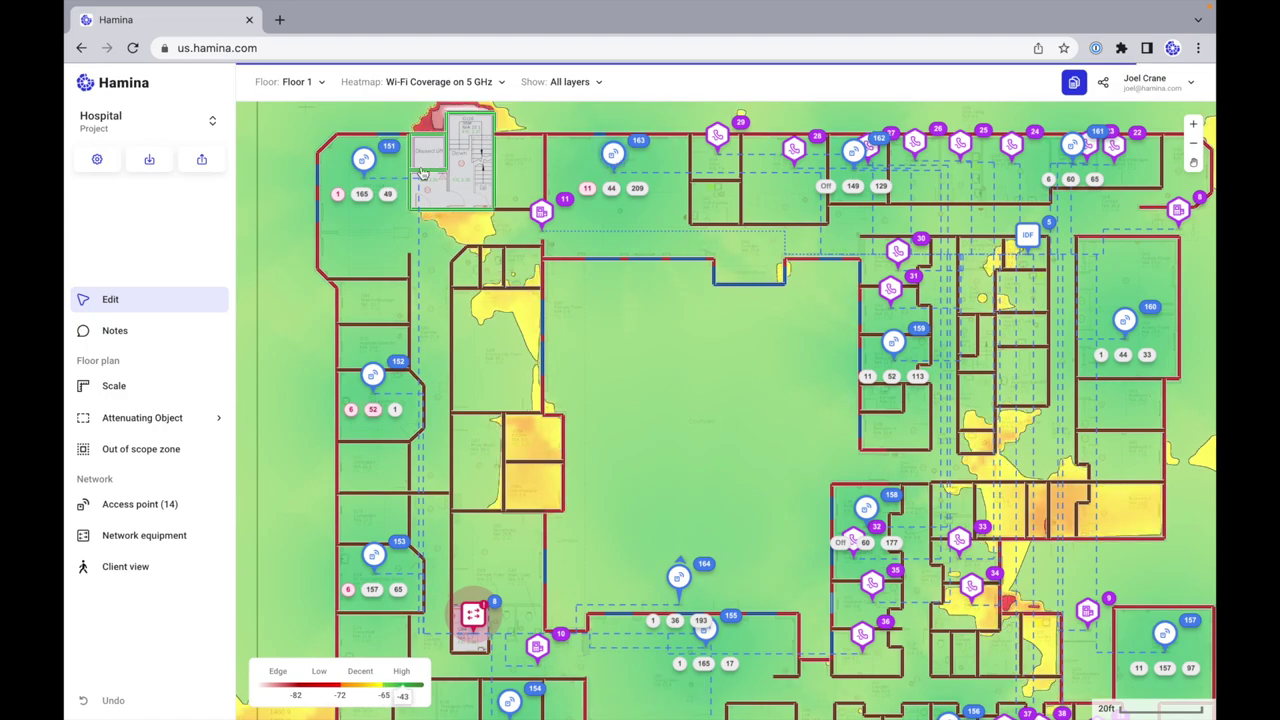
Step: Select access points 153, 152, 151 and 163 together
{"action": "left_click", "coordinate": [364, 160]}
{"action": "left_click", "coordinate": [372, 376]}
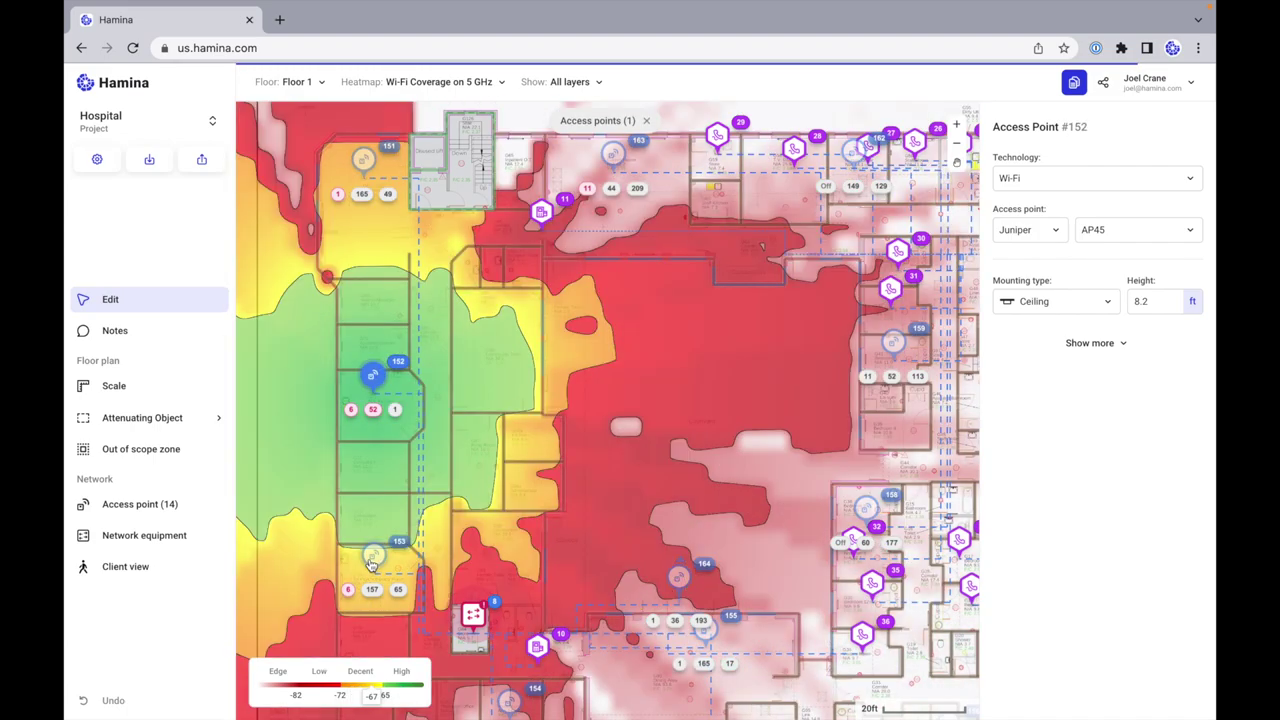
{"action": "left_click", "coordinate": [370, 562]}
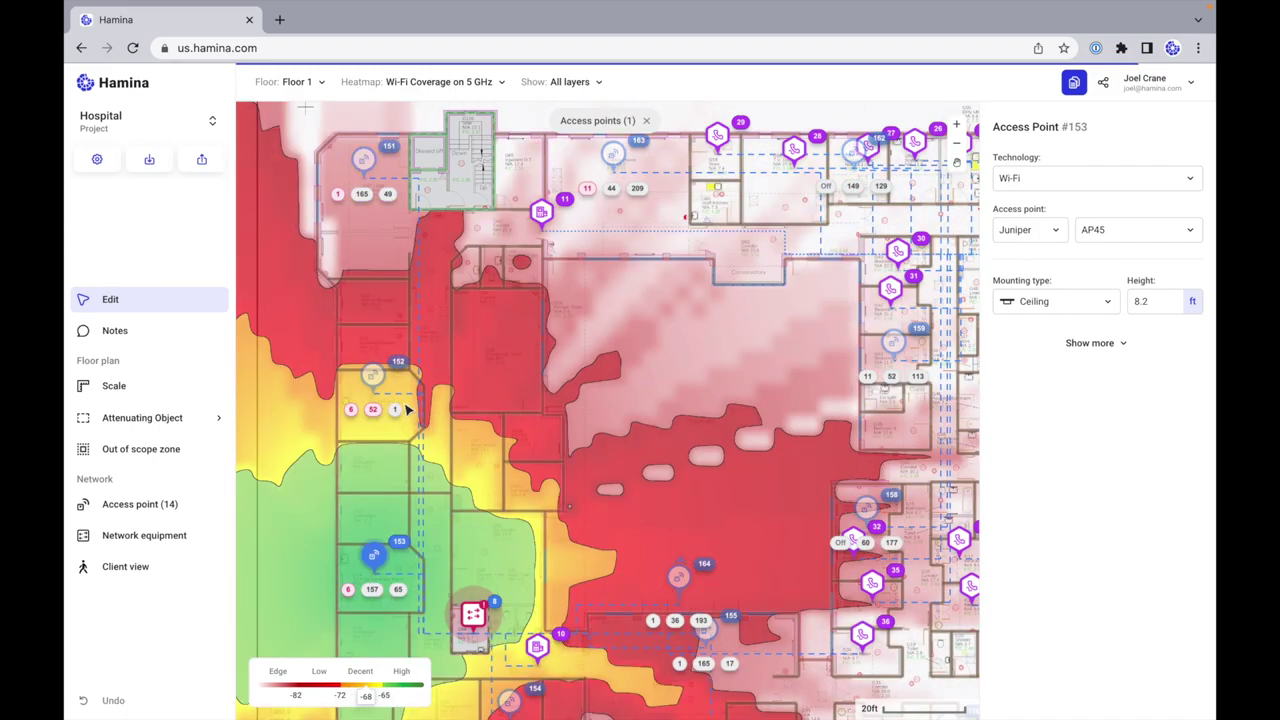
{"action": "left_click", "coordinate": [372, 375], "text": "shift"}
{"action": "left_click", "coordinate": [363, 160], "text": "shift"}
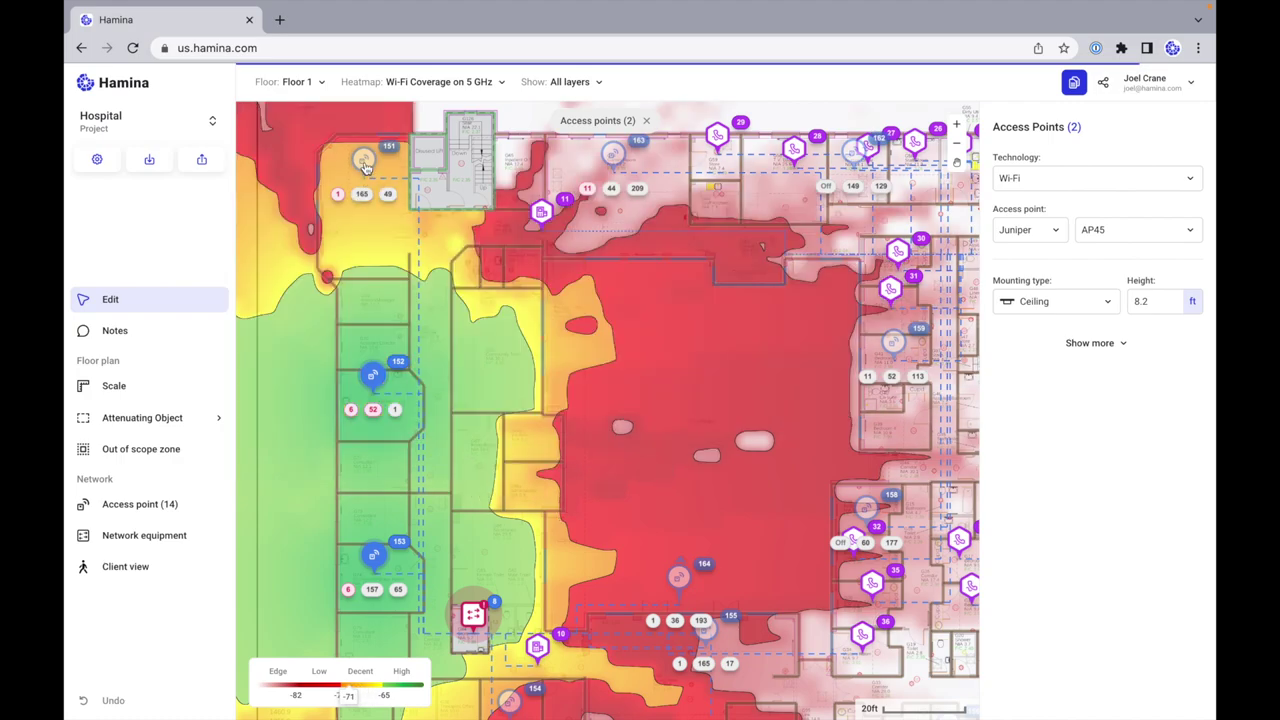
{"action": "left_click", "coordinate": [611, 158], "text": "shift"}
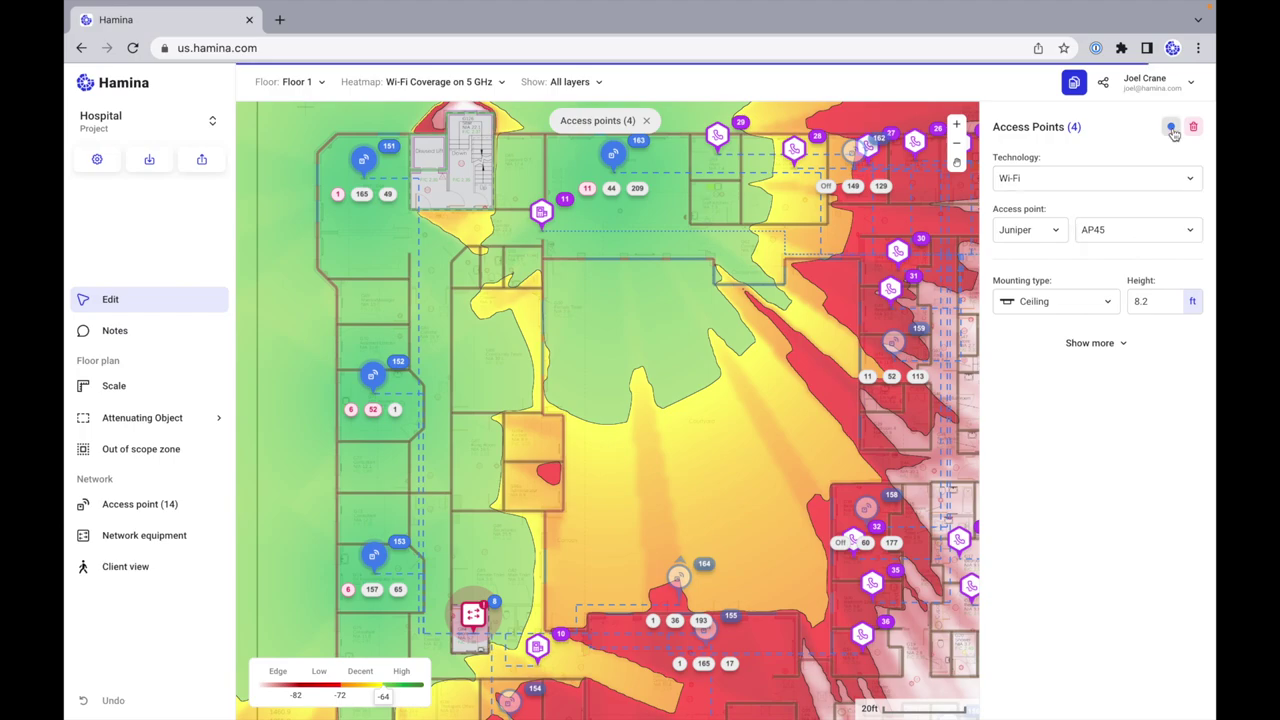
Step: Colour the four selected access points red and clear the selection
{"action": "left_click", "coordinate": [1171, 128]}
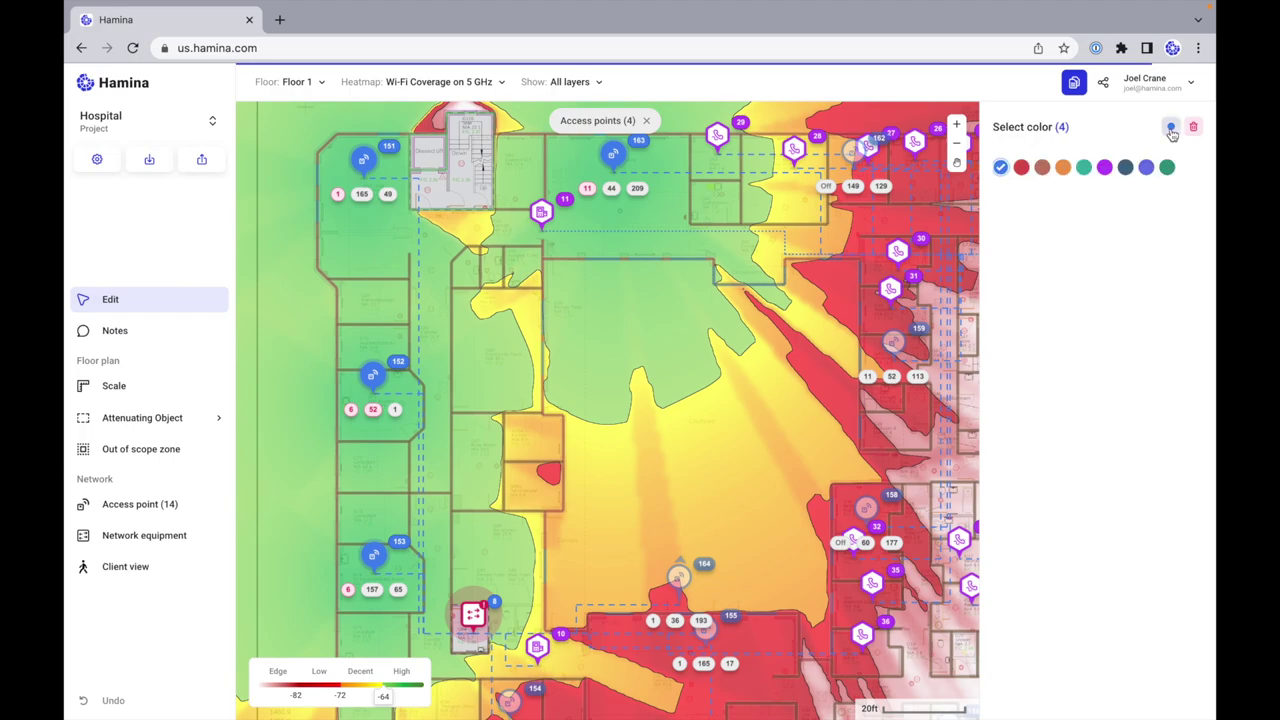
{"action": "left_click", "coordinate": [1021, 169]}
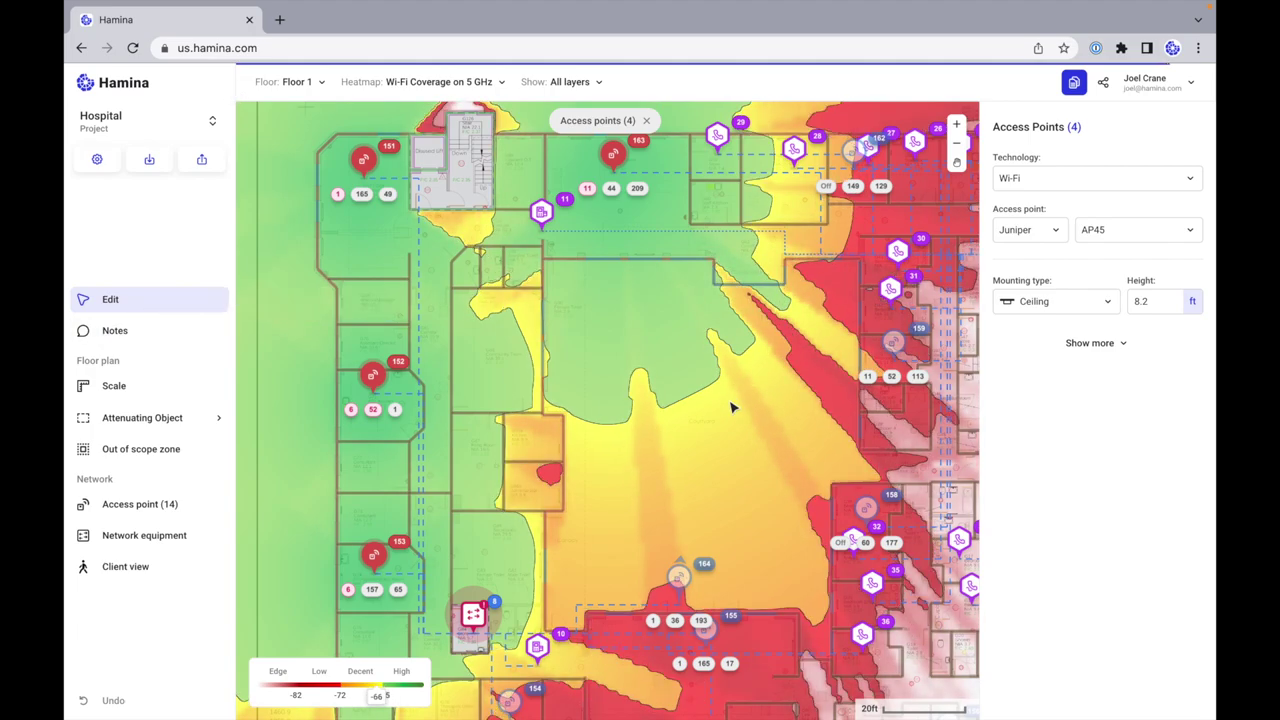
{"action": "left_click", "coordinate": [700, 440]}
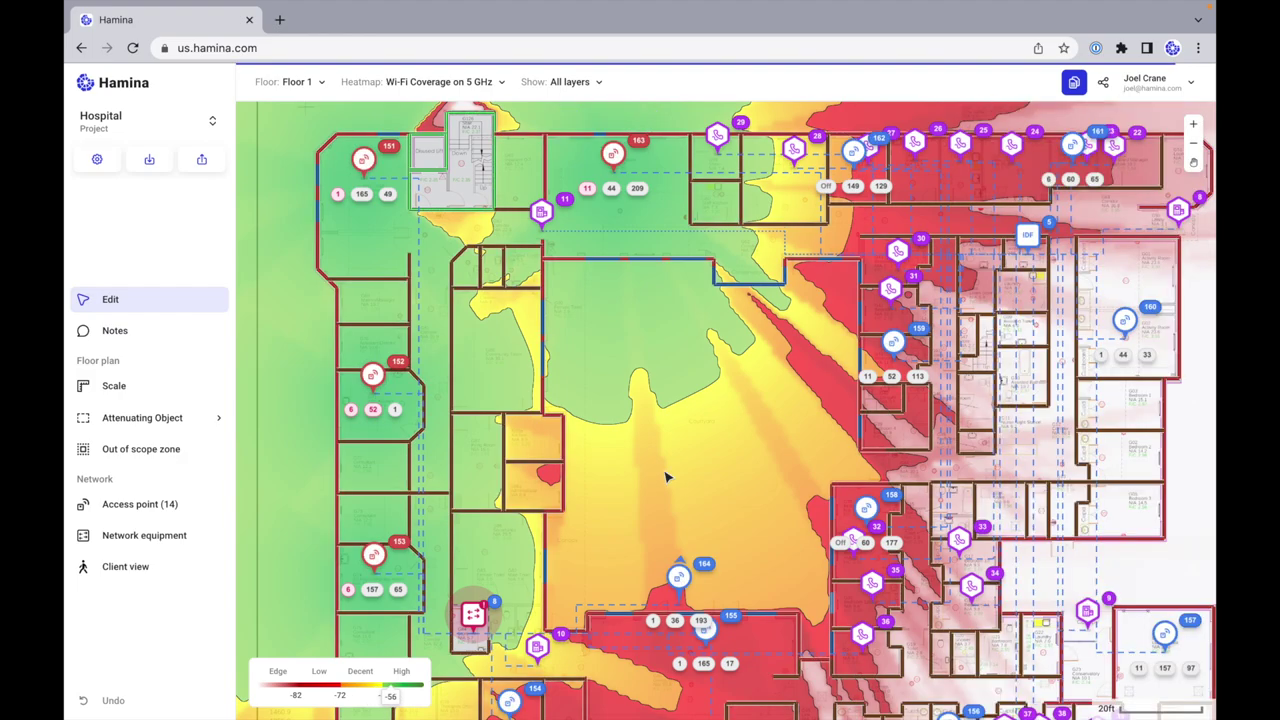
{"action": "scroll", "coordinate": [668, 477], "scroll_direction": "down", "scroll_amount": 2}
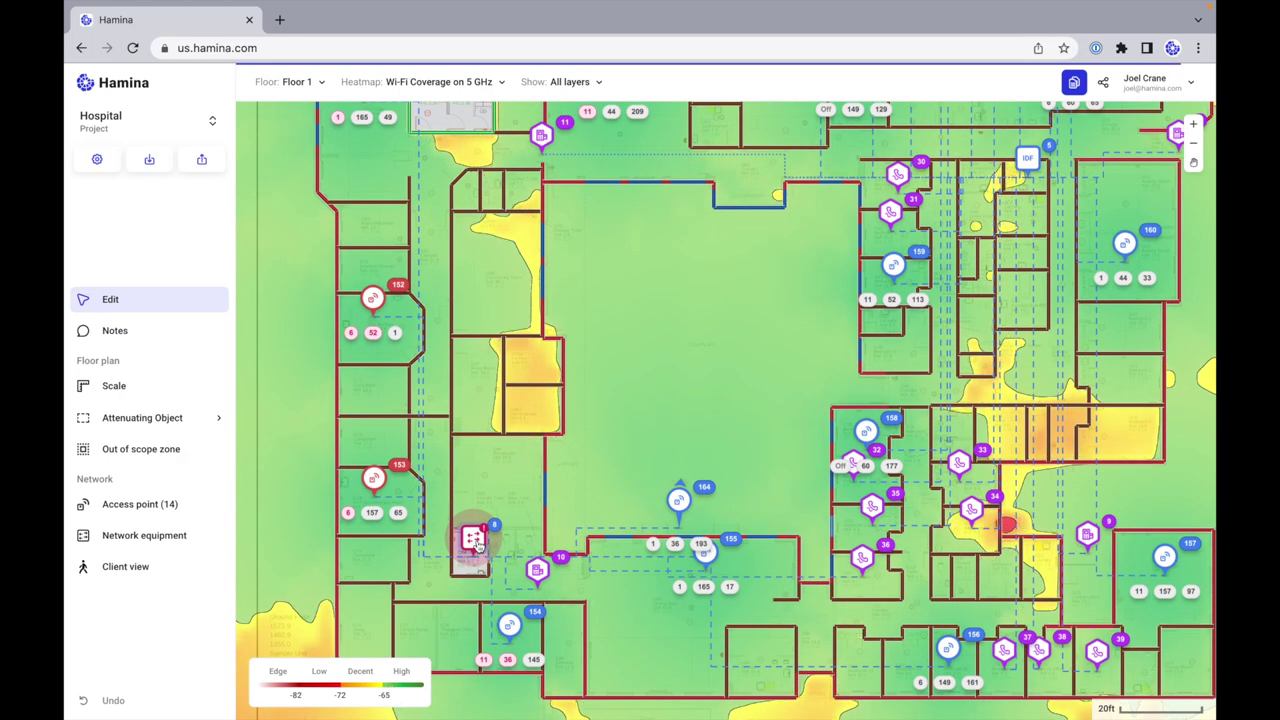
Step: Turn Switch 8 into IDF 6 with a stack of two 24-port, 200 W switches
{"action": "left_click", "coordinate": [479, 547]}
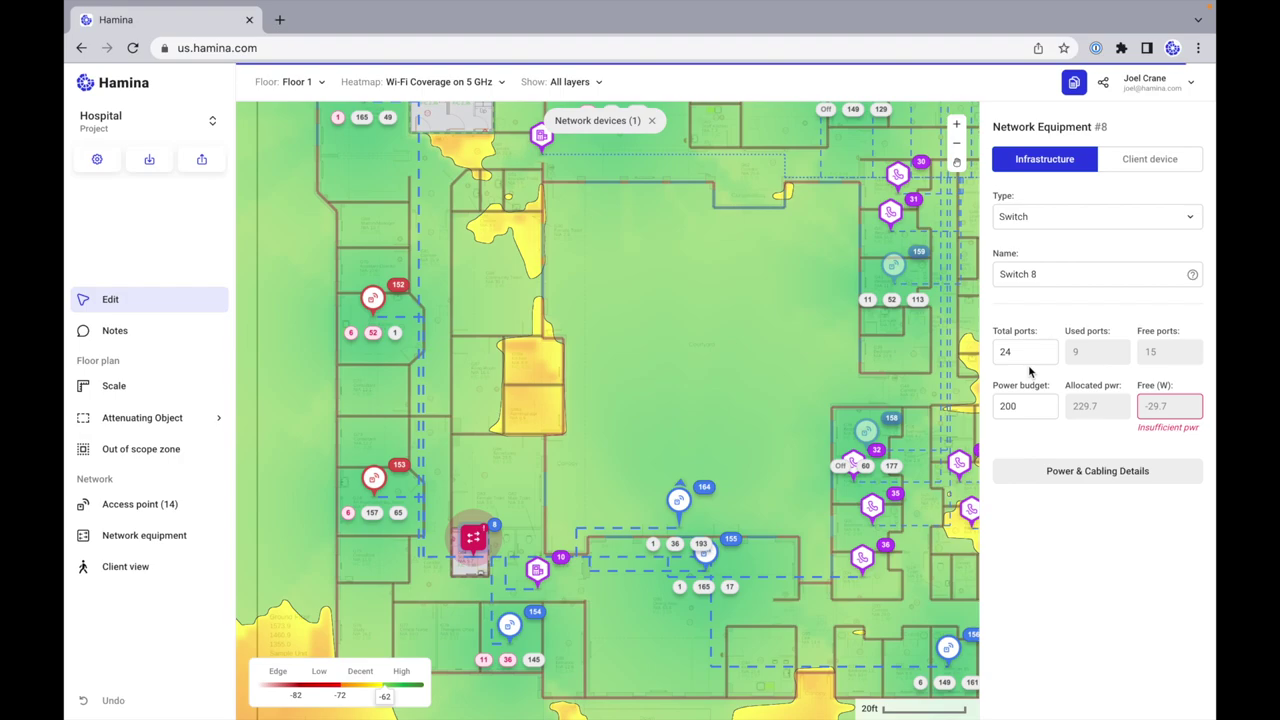
{"action": "left_click", "coordinate": [1090, 218]}
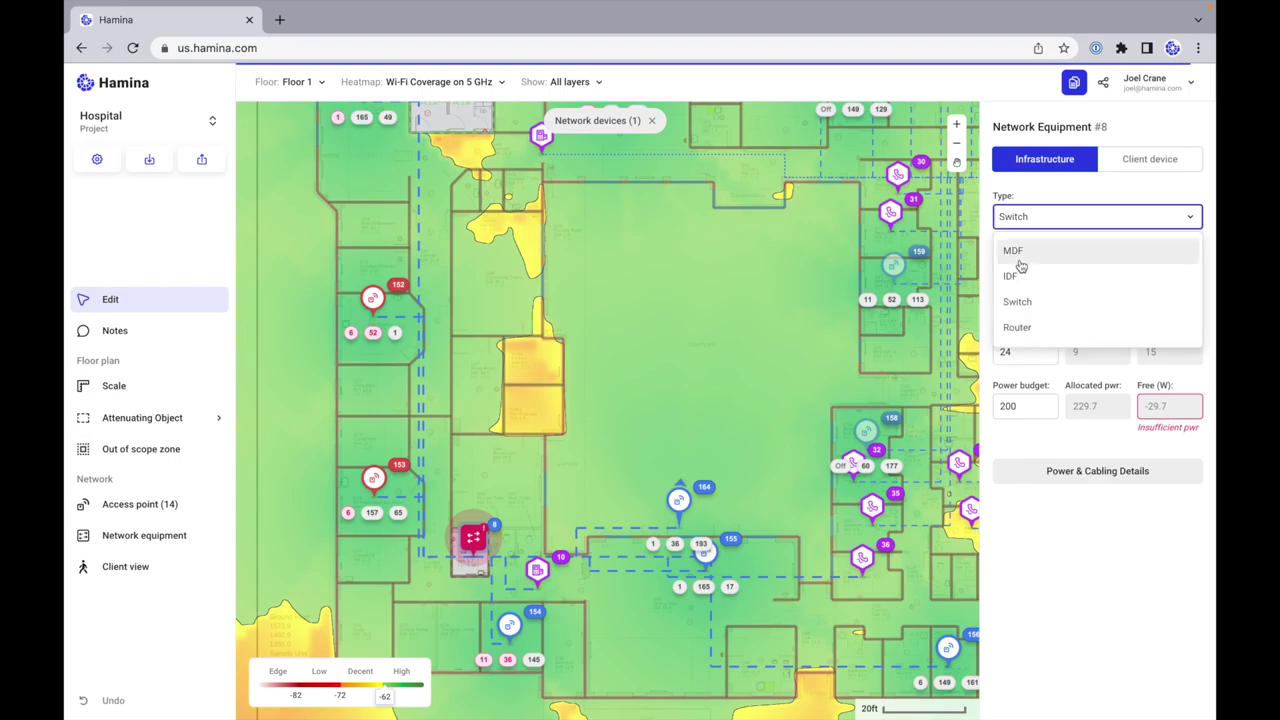
{"action": "left_click", "coordinate": [1026, 276]}
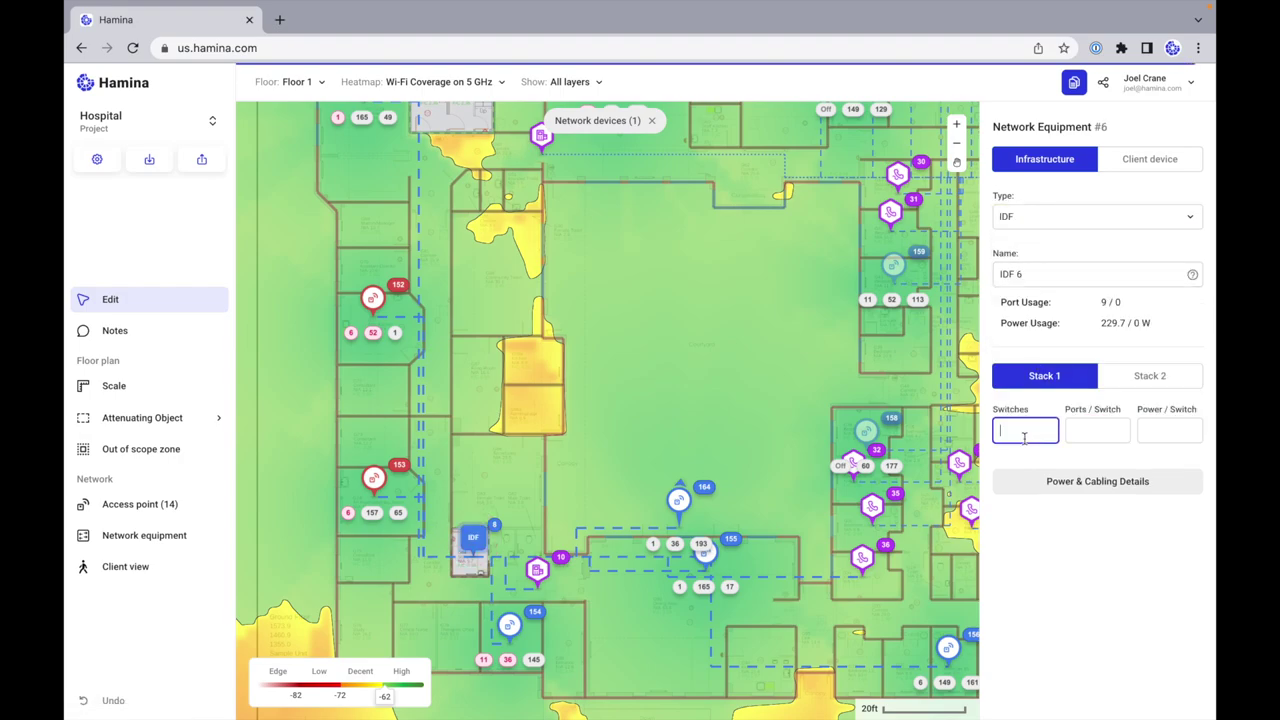
{"action": "type", "text": "2"}
{"action": "left_click", "coordinate": [1085, 432]}
{"action": "type", "text": "24"}
{"action": "left_click", "coordinate": [1159, 432]}
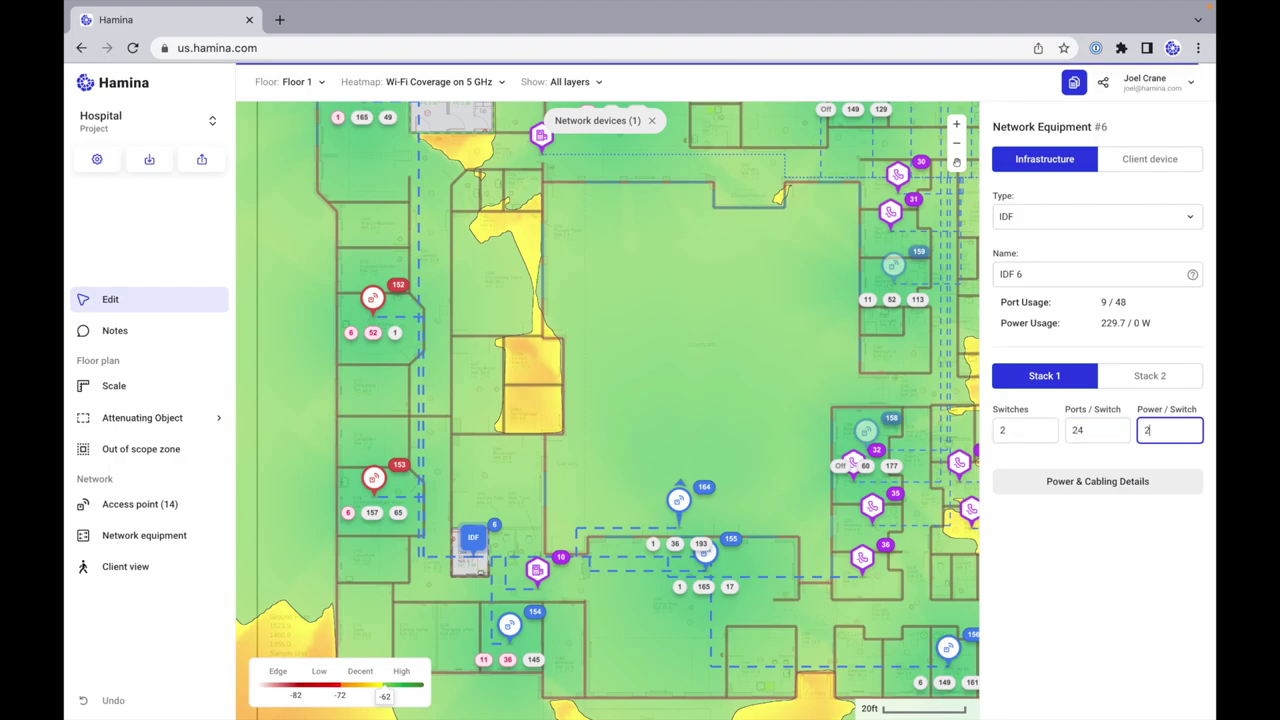
{"action": "key", "text": "Return"}
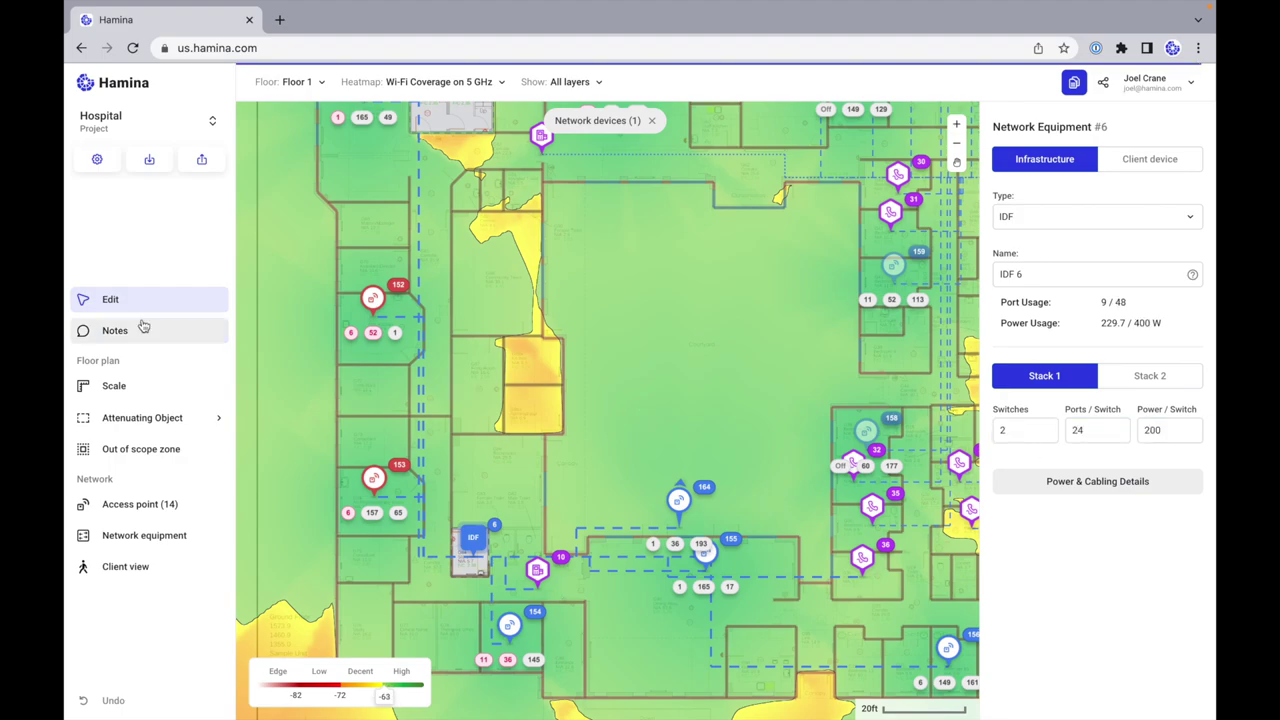
{"action": "left_click", "coordinate": [678, 363]}
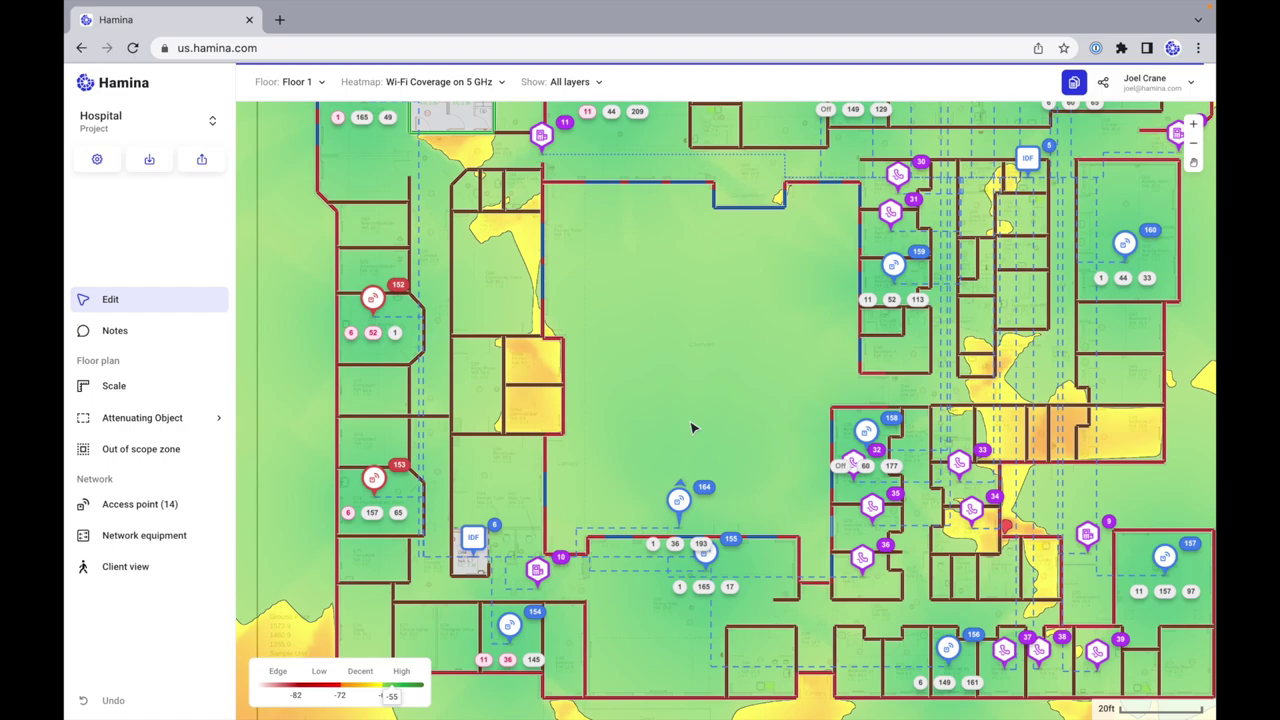
Step: Switch the heatmap to BLE Secondary coverage and close the threshold settings
{"action": "scroll", "coordinate": [691, 428], "scroll_direction": "down", "scroll_amount": 5}
{"action": "scroll", "coordinate": [691, 428], "scroll_direction": "up", "scroll_amount": 4}
{"action": "scroll", "coordinate": [691, 428], "scroll_direction": "down", "scroll_amount": 1}
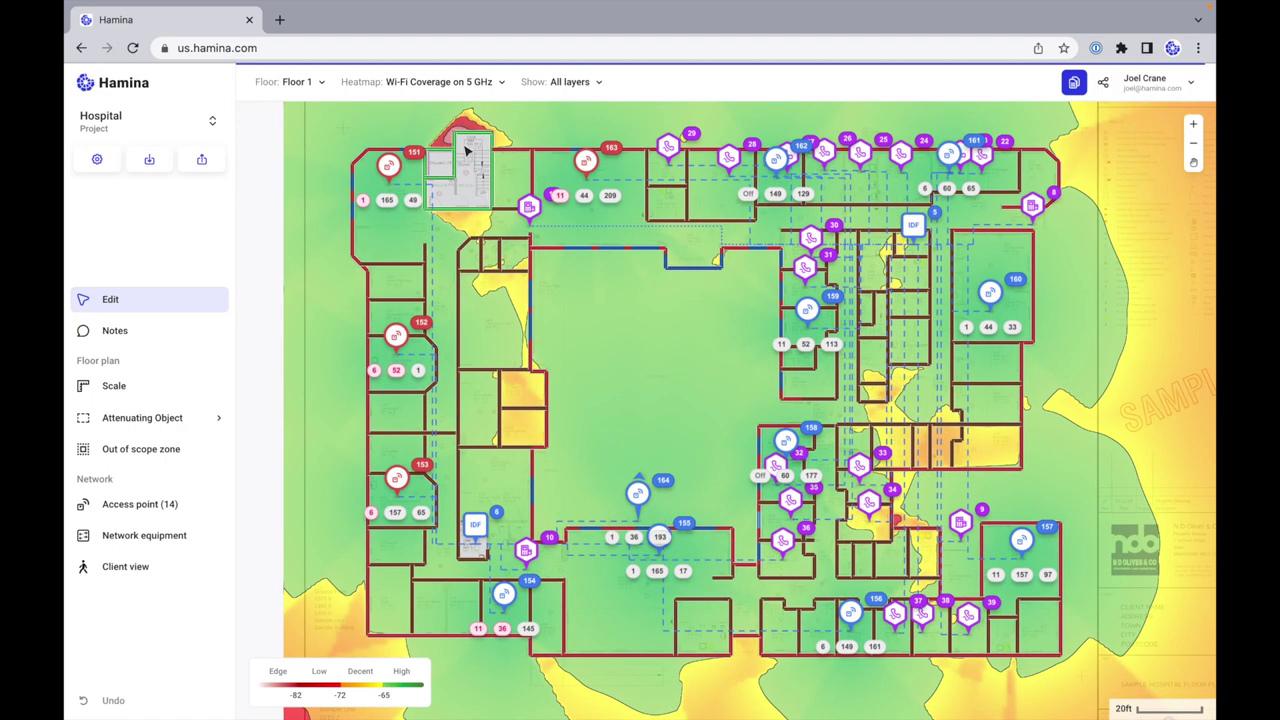
{"action": "left_click", "coordinate": [466, 84]}
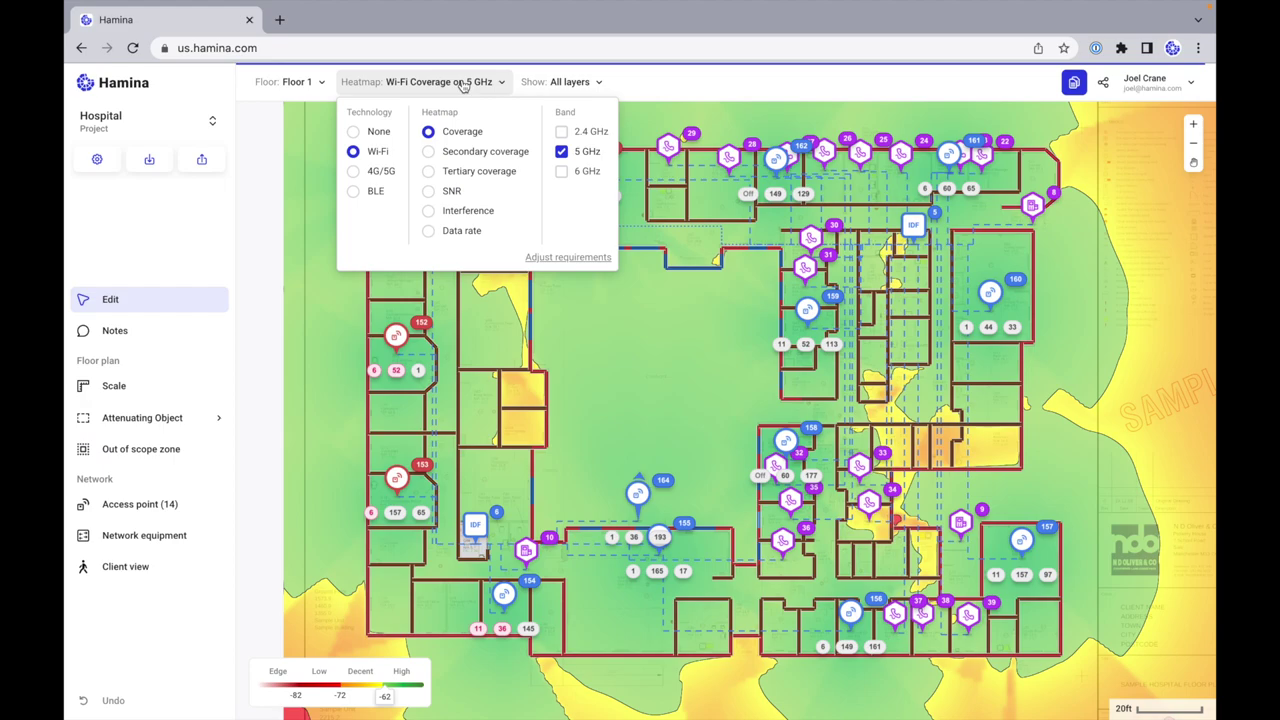
{"action": "left_click", "coordinate": [353, 193]}
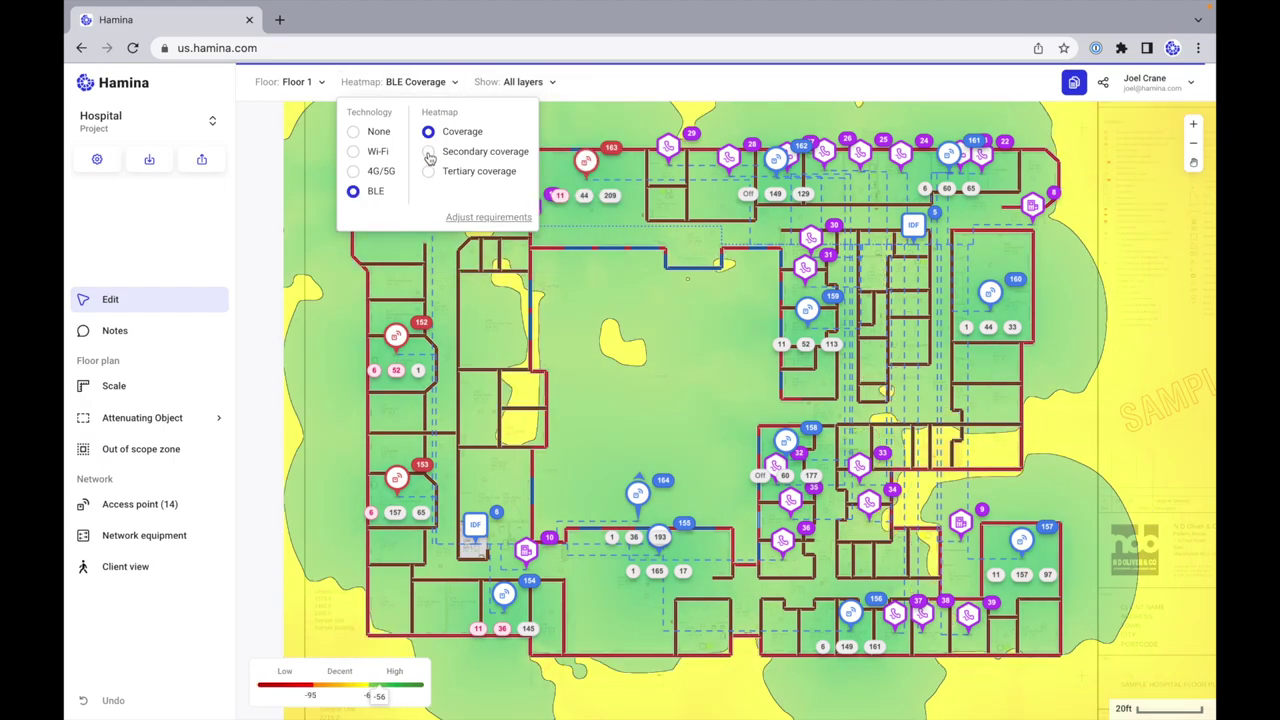
{"action": "left_click", "coordinate": [428, 153]}
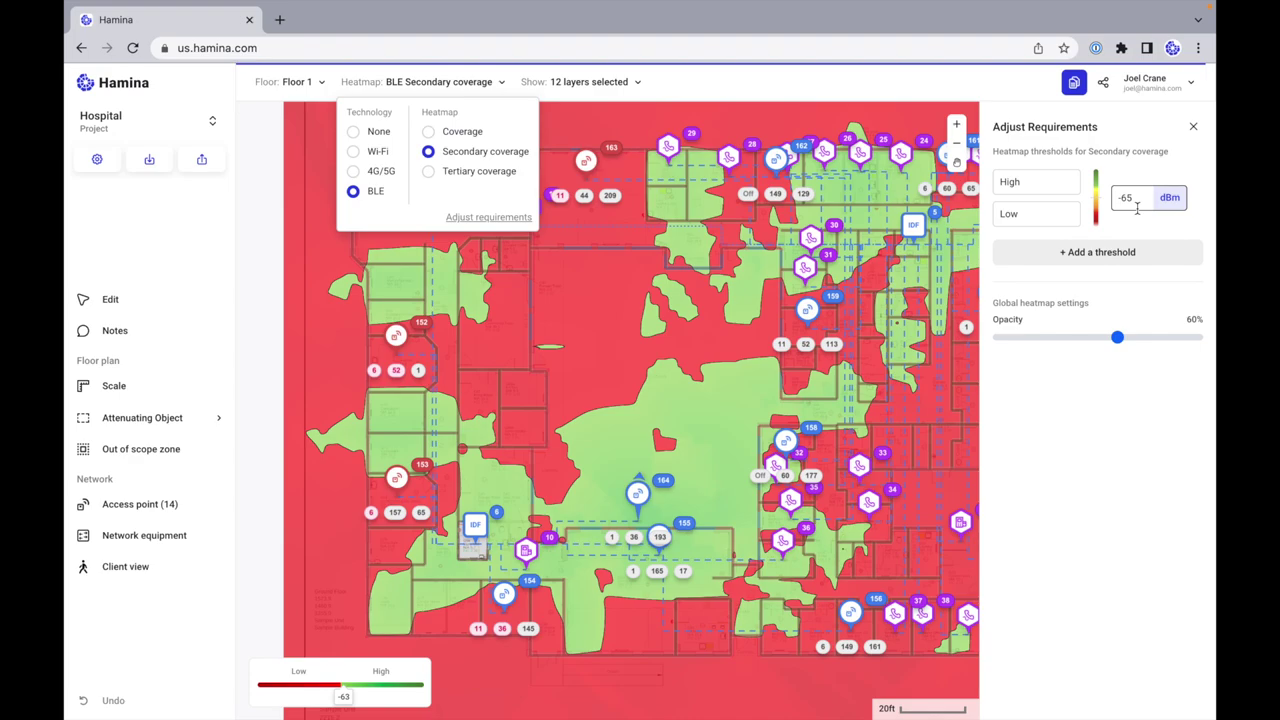
{"action": "left_click", "coordinate": [1193, 129]}
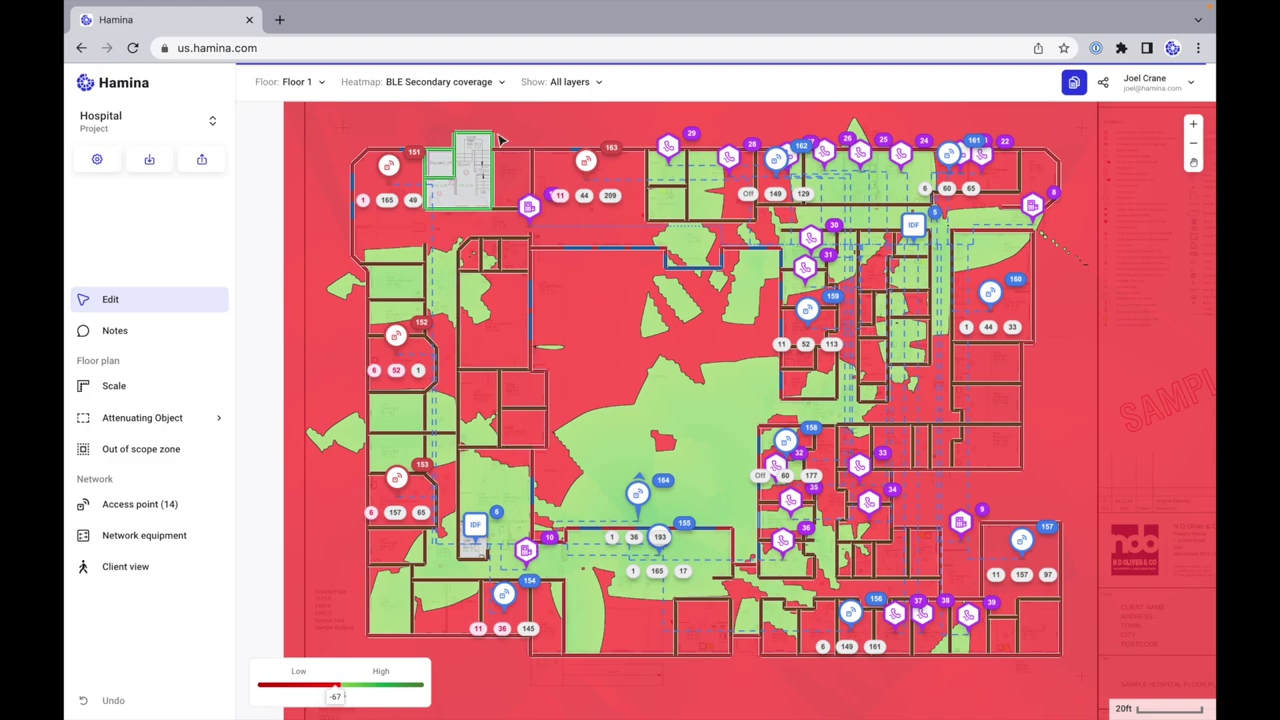
{"action": "left_click", "coordinate": [569, 82]}
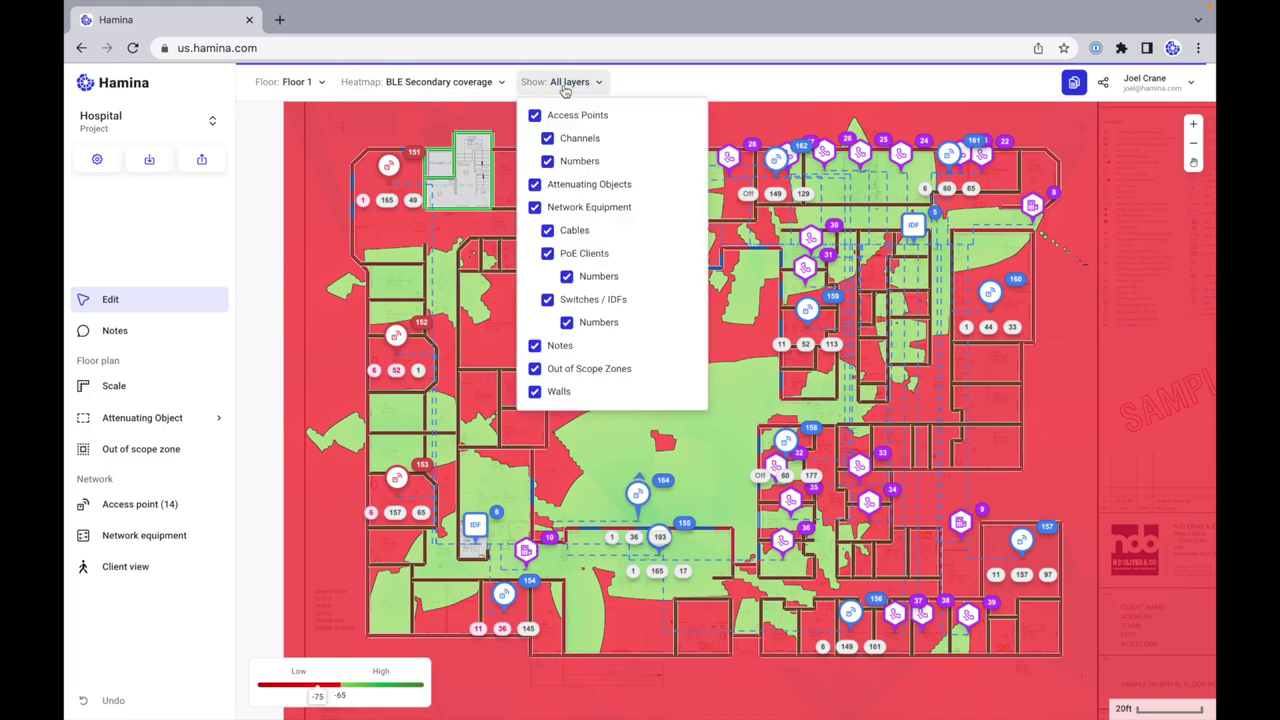
Step: Hide the Network Equipment, Walls, Channels and Numbers layers on the map
{"action": "left_click", "coordinate": [535, 208]}
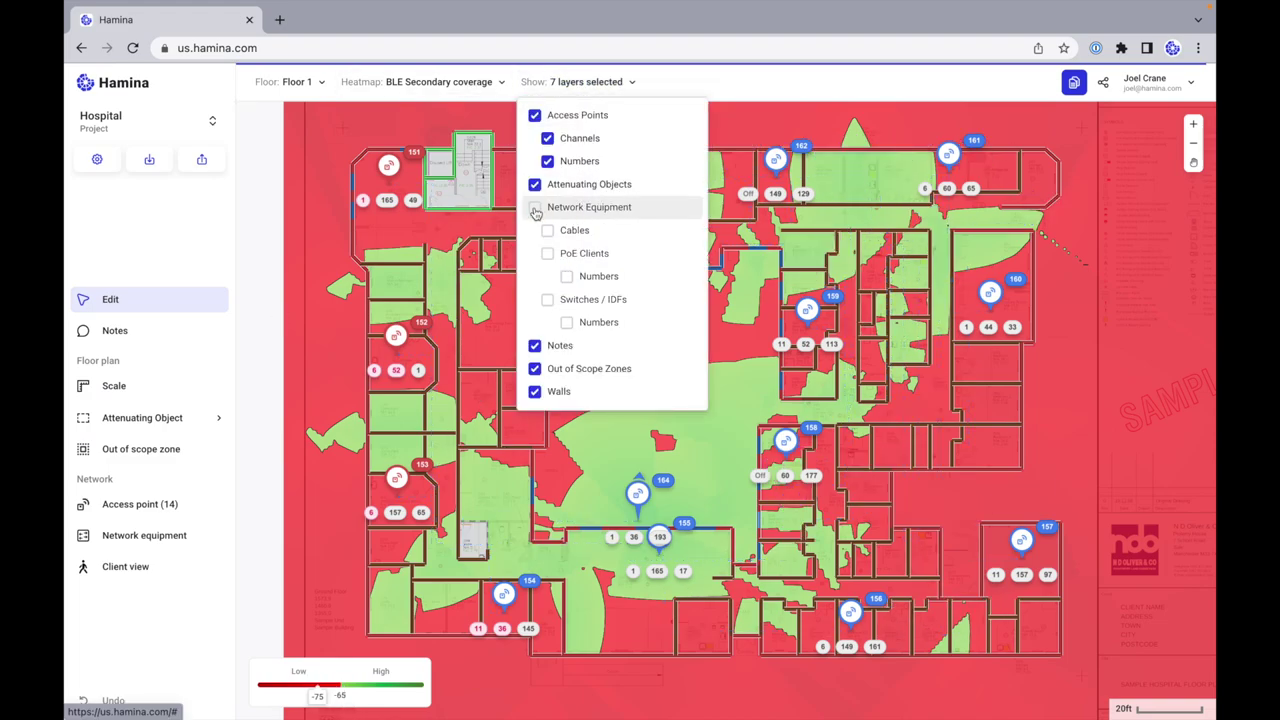
{"action": "left_click", "coordinate": [535, 393]}
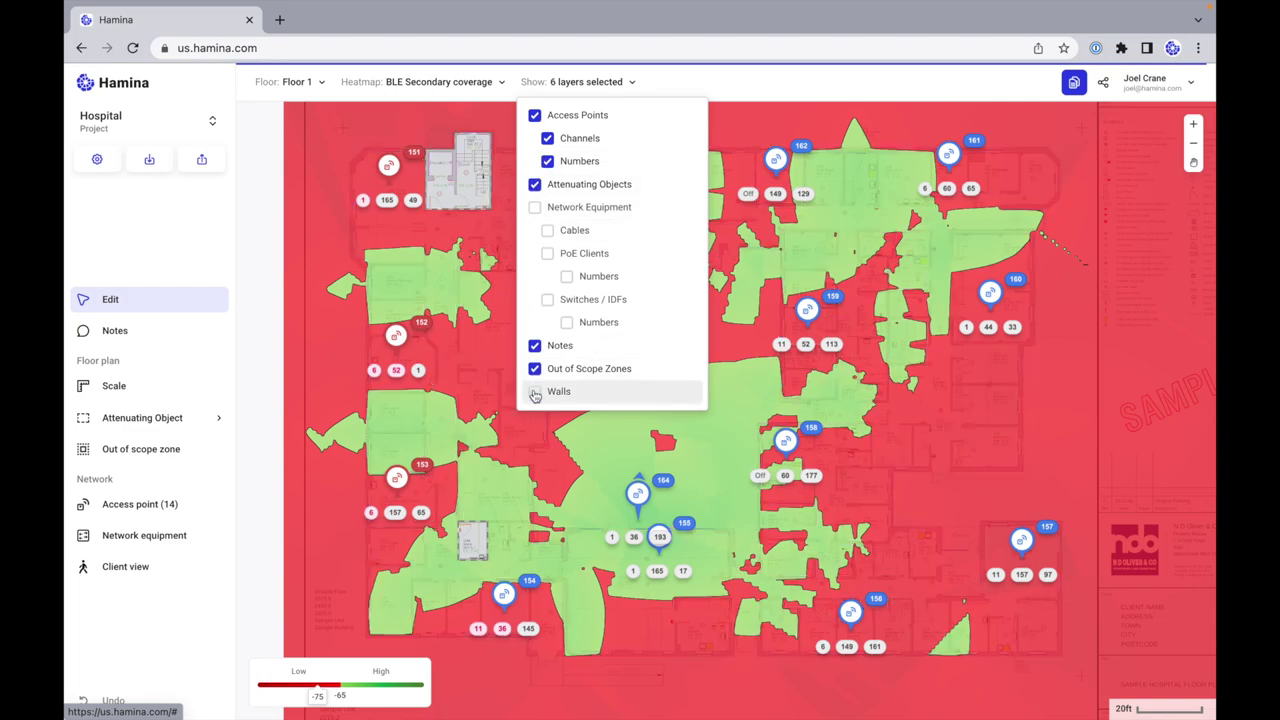
{"action": "left_click", "coordinate": [548, 138]}
{"action": "left_click", "coordinate": [548, 161]}
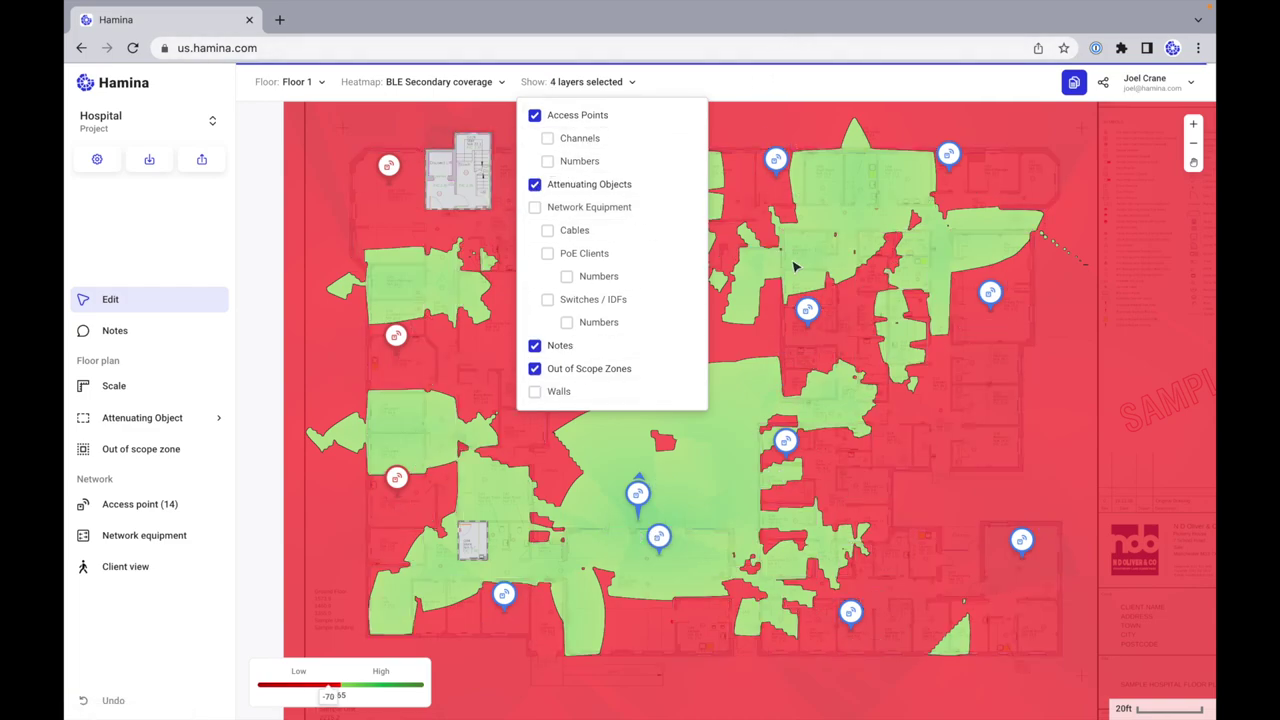
{"action": "left_click", "coordinate": [492, 164]}
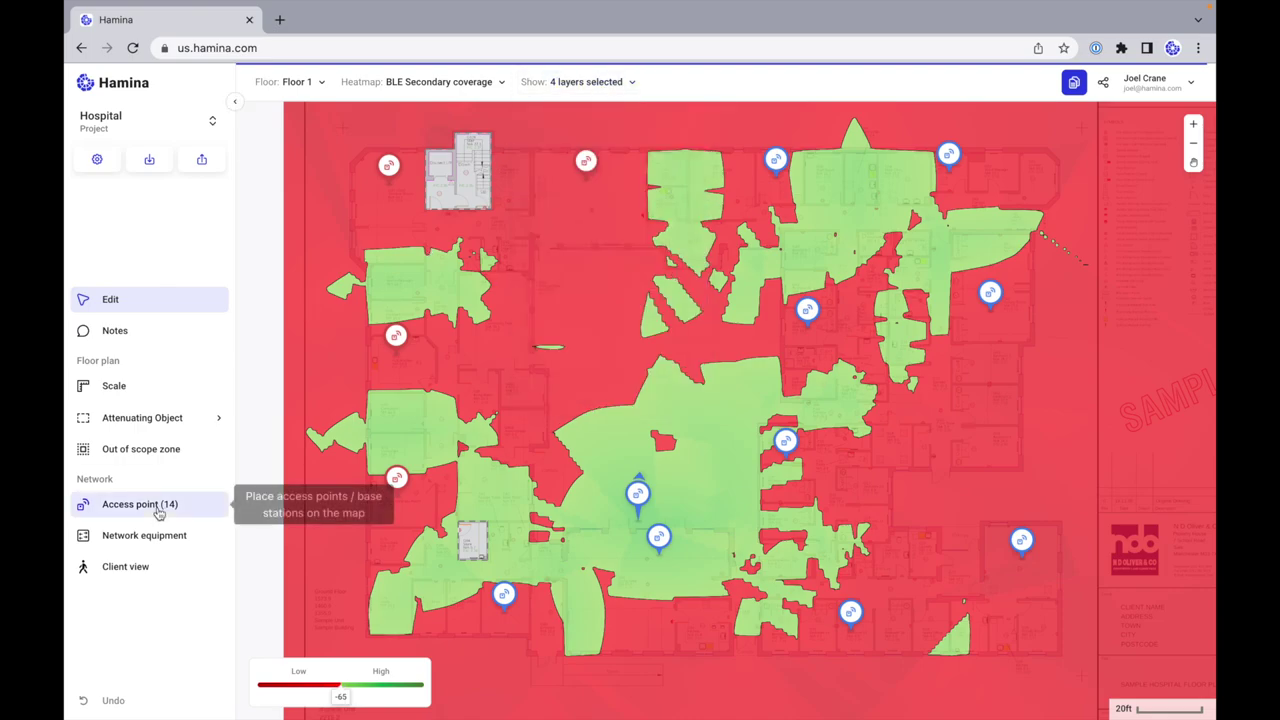
Step: Set the Access point tool to place BLE beacons from the Generic vendor
{"action": "left_click", "coordinate": [155, 505]}
{"action": "left_click", "coordinate": [1037, 182]}
{"action": "left_click", "coordinate": [1040, 263]}
{"action": "left_click", "coordinate": [1028, 230]}
{"action": "left_click", "coordinate": [1036, 264]}
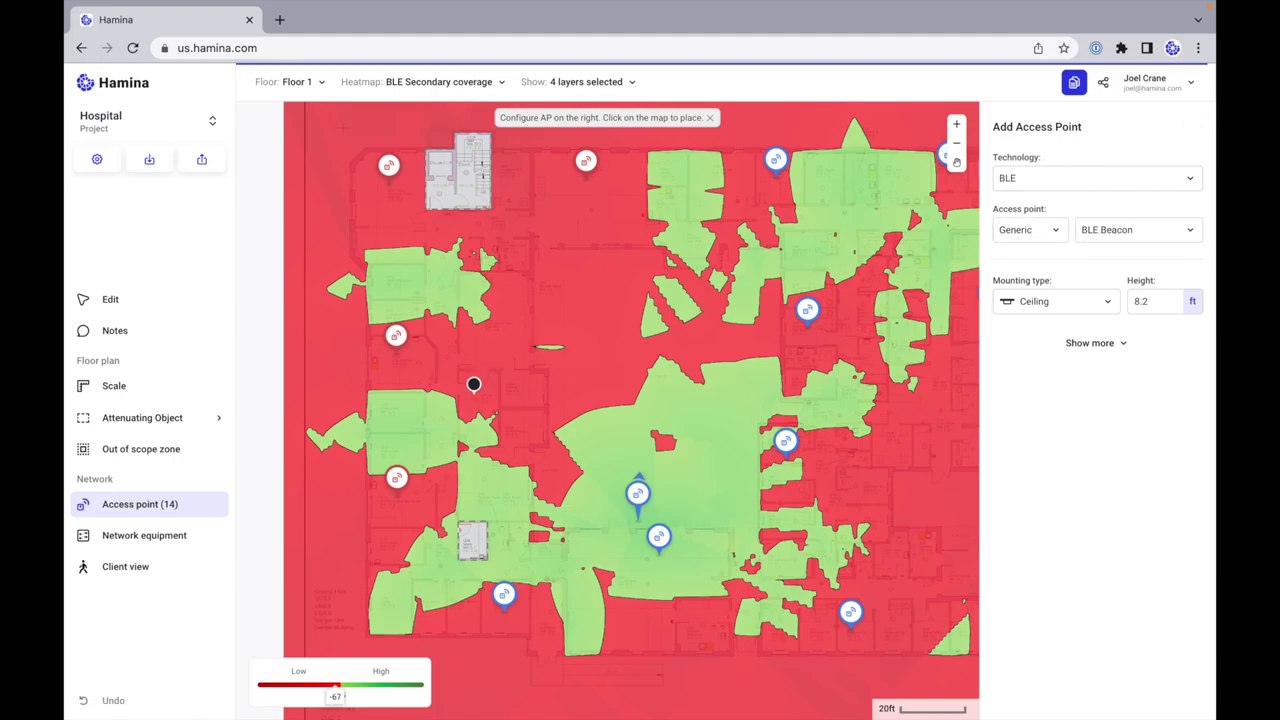
Step: Place BLE beacons across the left-side rooms, floor centre and bottom rooms
{"action": "left_click", "coordinate": [405, 409]}
{"action": "left_click", "coordinate": [522, 380]}
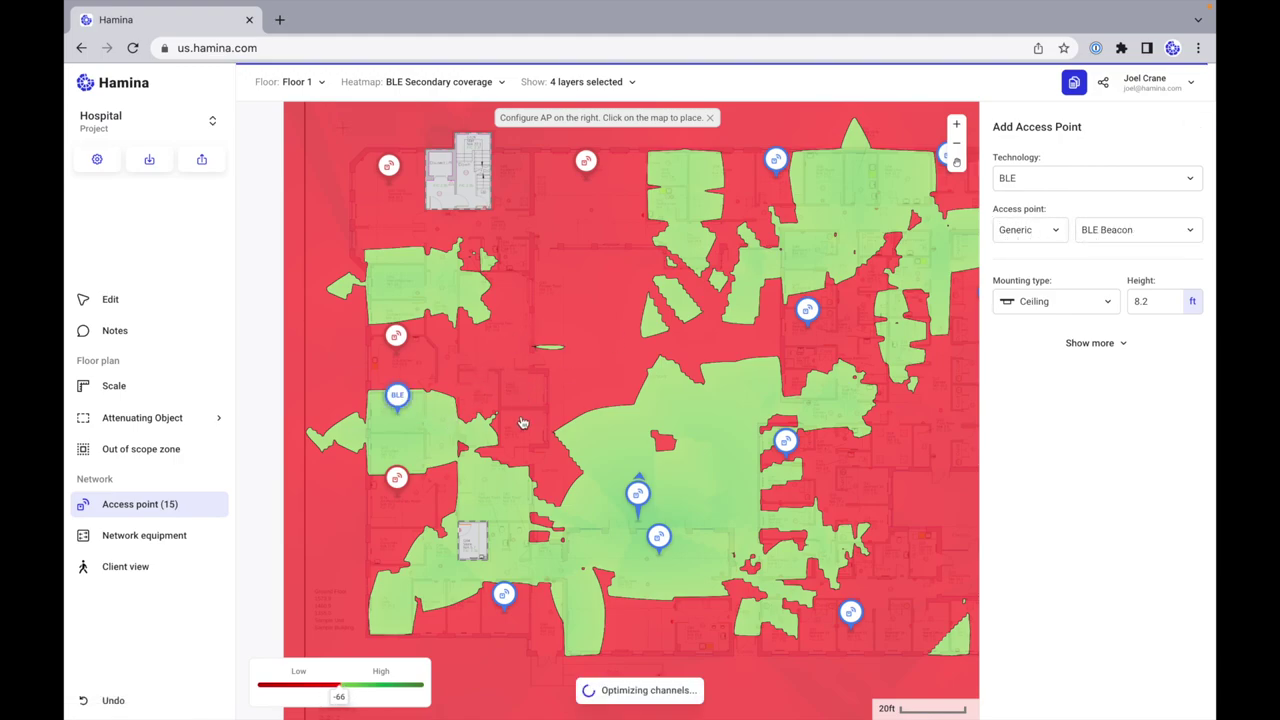
{"action": "left_click", "coordinate": [520, 424]}
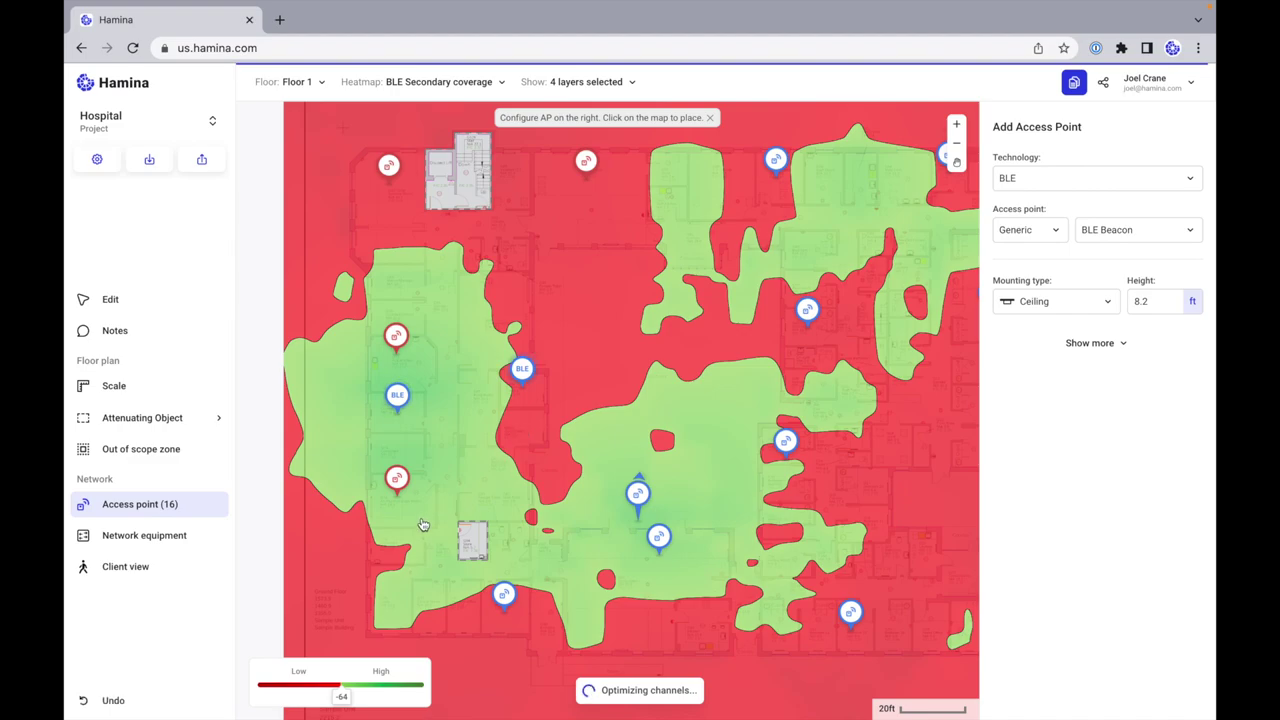
{"action": "left_click", "coordinate": [391, 600]}
{"action": "left_click", "coordinate": [623, 590]}
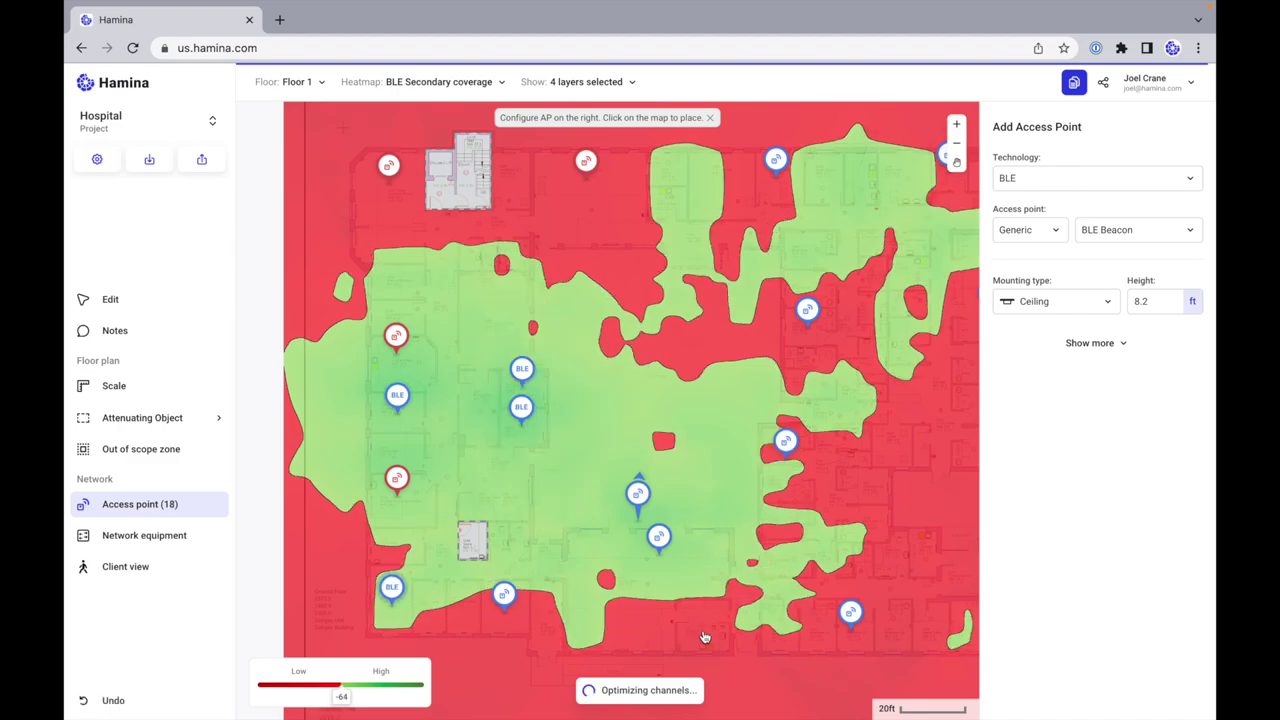
{"action": "left_click", "coordinate": [706, 624]}
{"action": "left_click", "coordinate": [812, 628]}
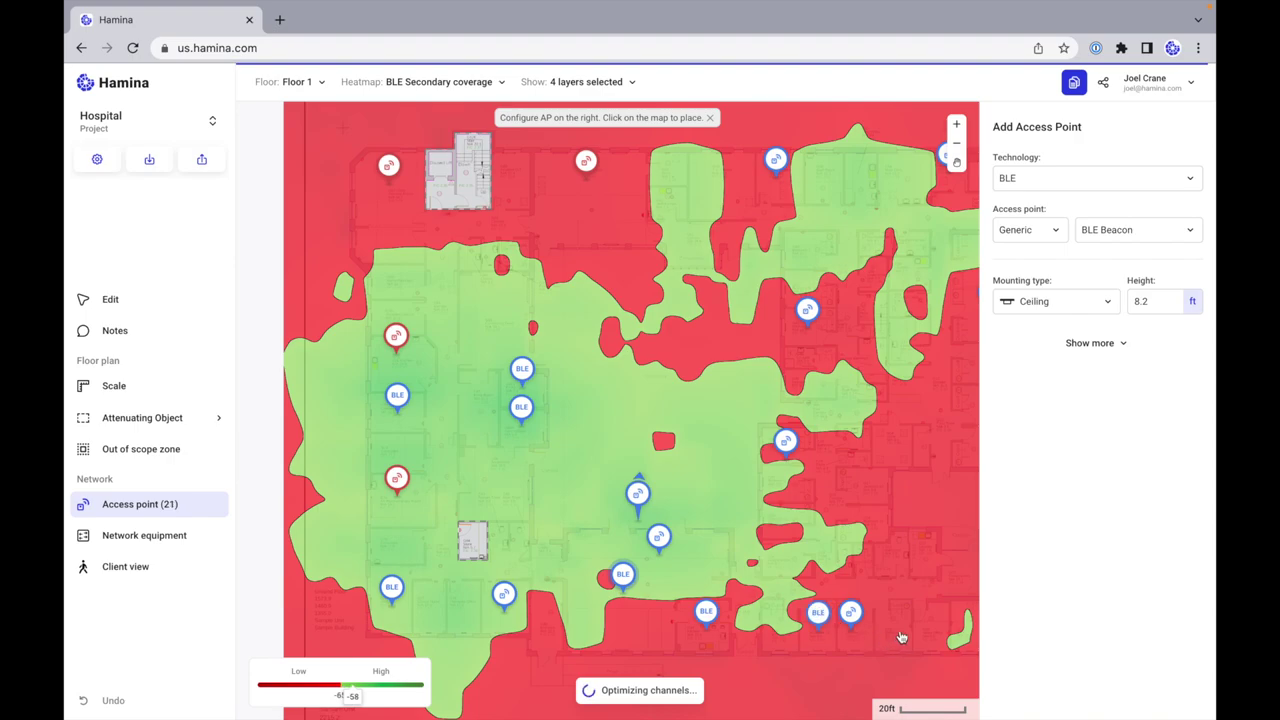
Step: Add beacons across the lower-right and right-side rooms, undoing one misplaced beacon
{"action": "left_click", "coordinate": [937, 626]}
{"action": "left_click", "coordinate": [779, 627]}
{"action": "left_click", "coordinate": [900, 626]}
{"action": "left_click", "coordinate": [926, 553]}
{"action": "left_click", "coordinate": [894, 554]}
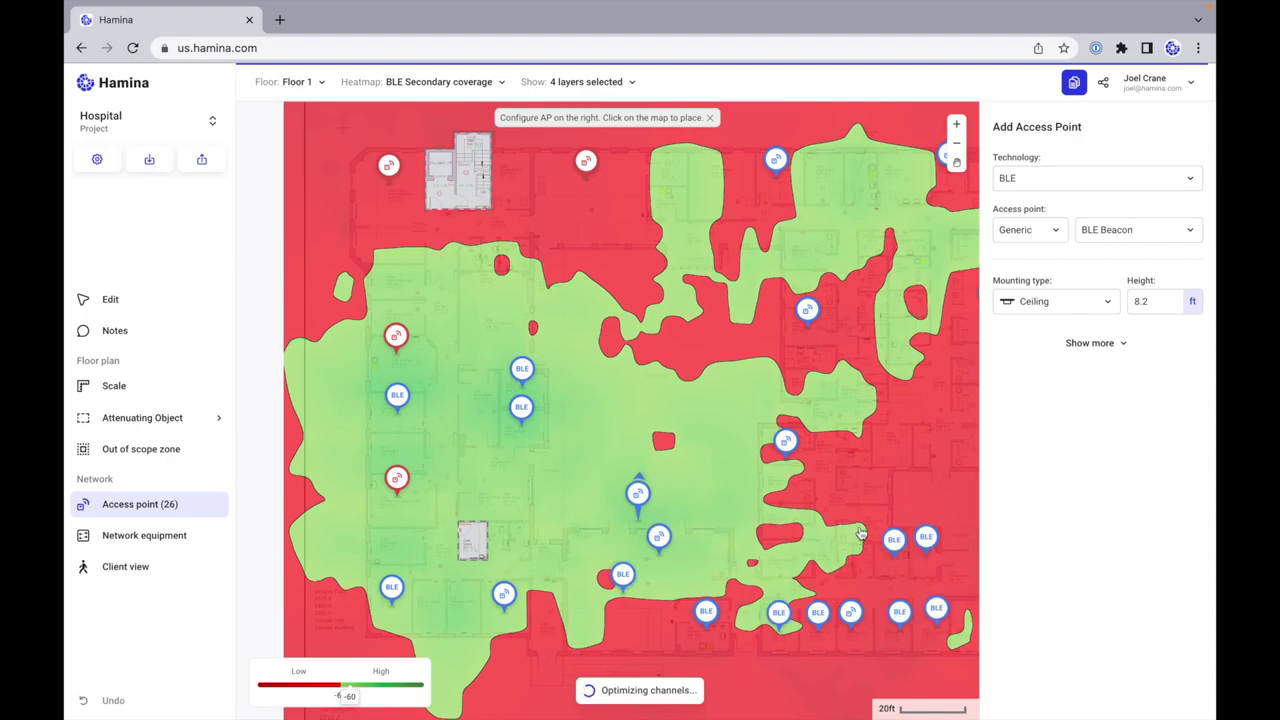
{"action": "left_click", "coordinate": [860, 480]}
{"action": "left_click", "coordinate": [794, 513]}
{"action": "key", "text": "ctrl+z"}
Step: Place beacons along the right wing, near the top edge and in the top-left area
{"action": "left_click", "coordinate": [895, 437]}
{"action": "left_click", "coordinate": [894, 554]}
{"action": "left_click", "coordinate": [805, 366]}
{"action": "left_click", "coordinate": [871, 306]}
{"action": "left_click", "coordinate": [828, 179]}
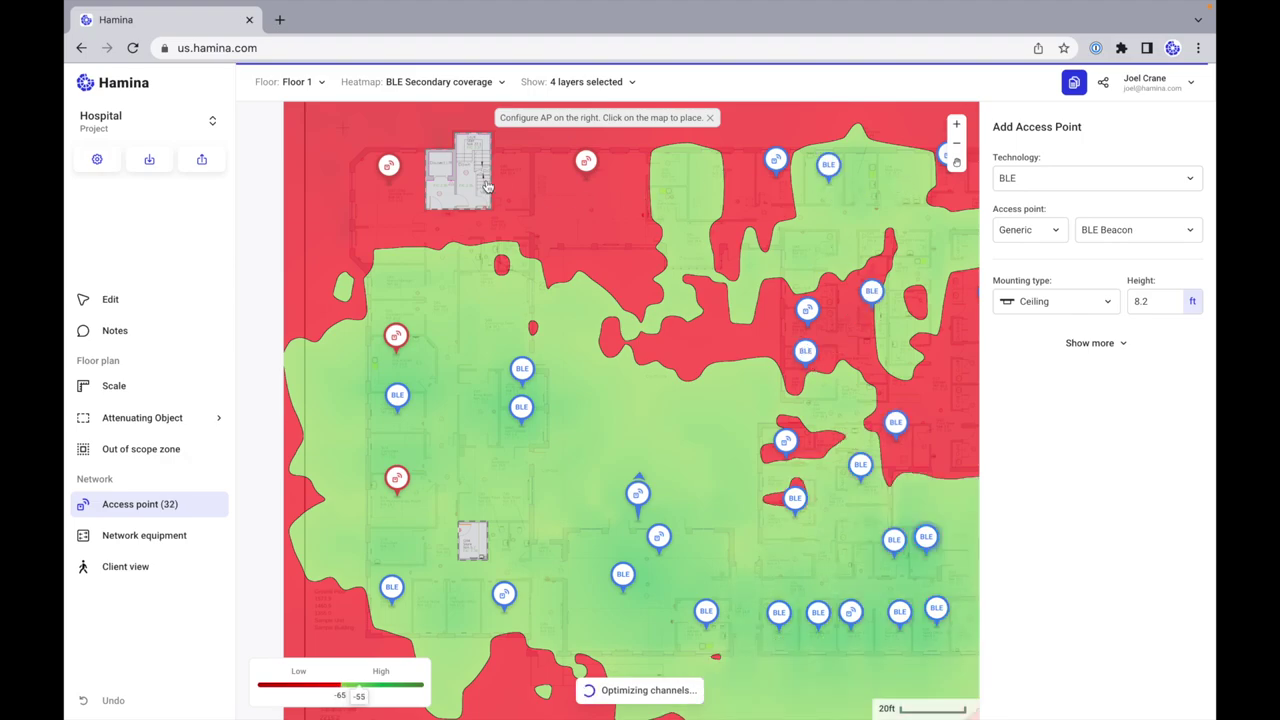
{"action": "left_click", "coordinate": [386, 248]}
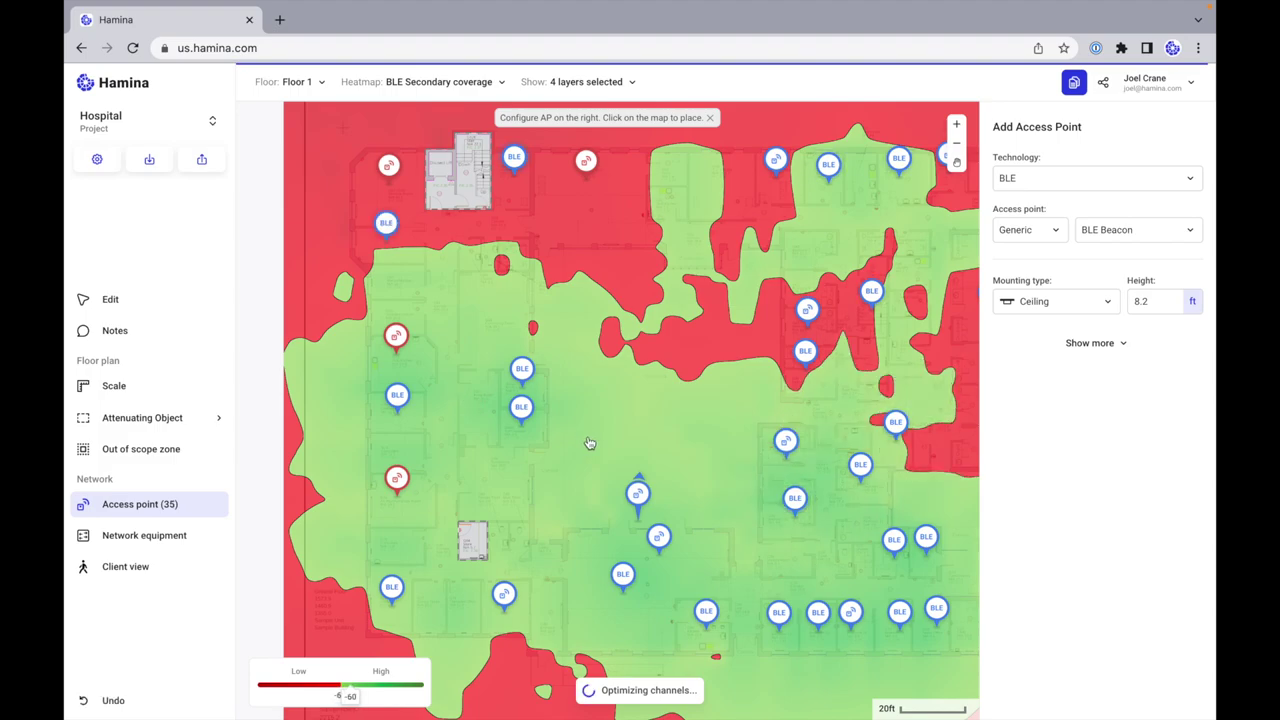
Step: Fill remaining gaps with beacons in the lower-right corner, right edge, upper-right and upper-middle rooms
{"action": "scroll", "coordinate": [590, 443], "scroll_direction": "right", "scroll_amount": 3}
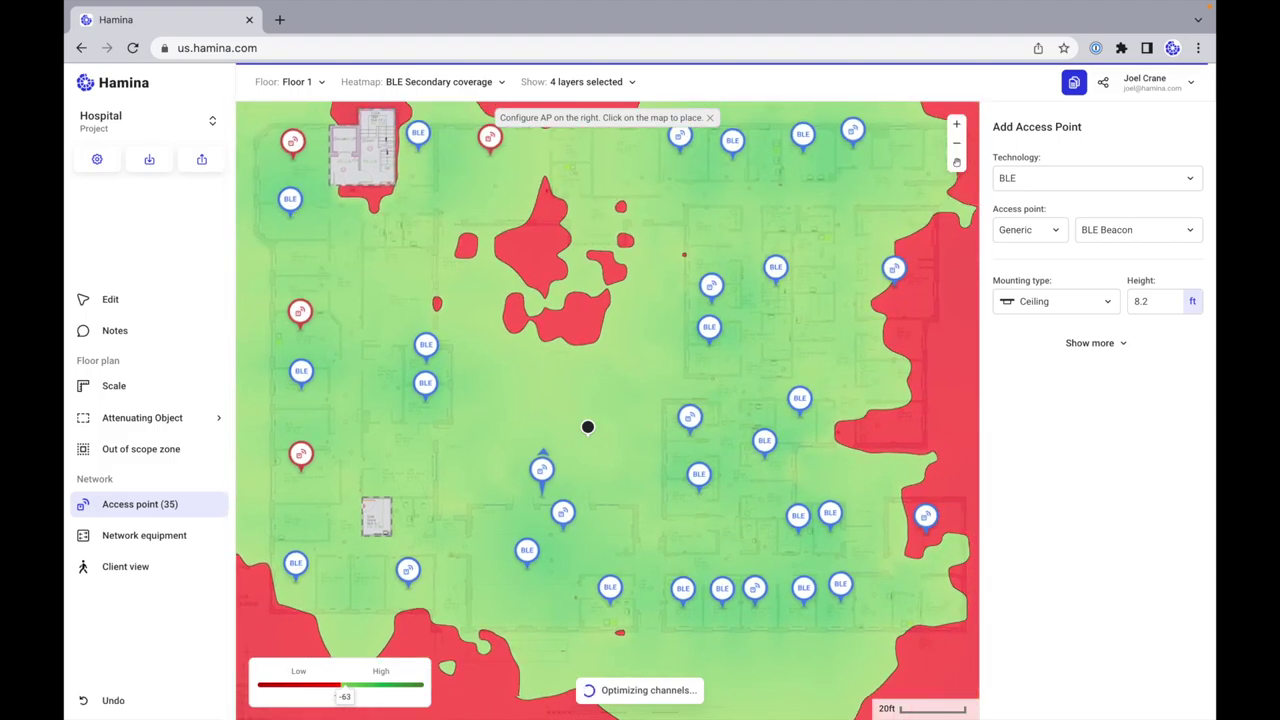
{"action": "scroll", "coordinate": [757, 537], "scroll_direction": "right", "scroll_amount": 4}
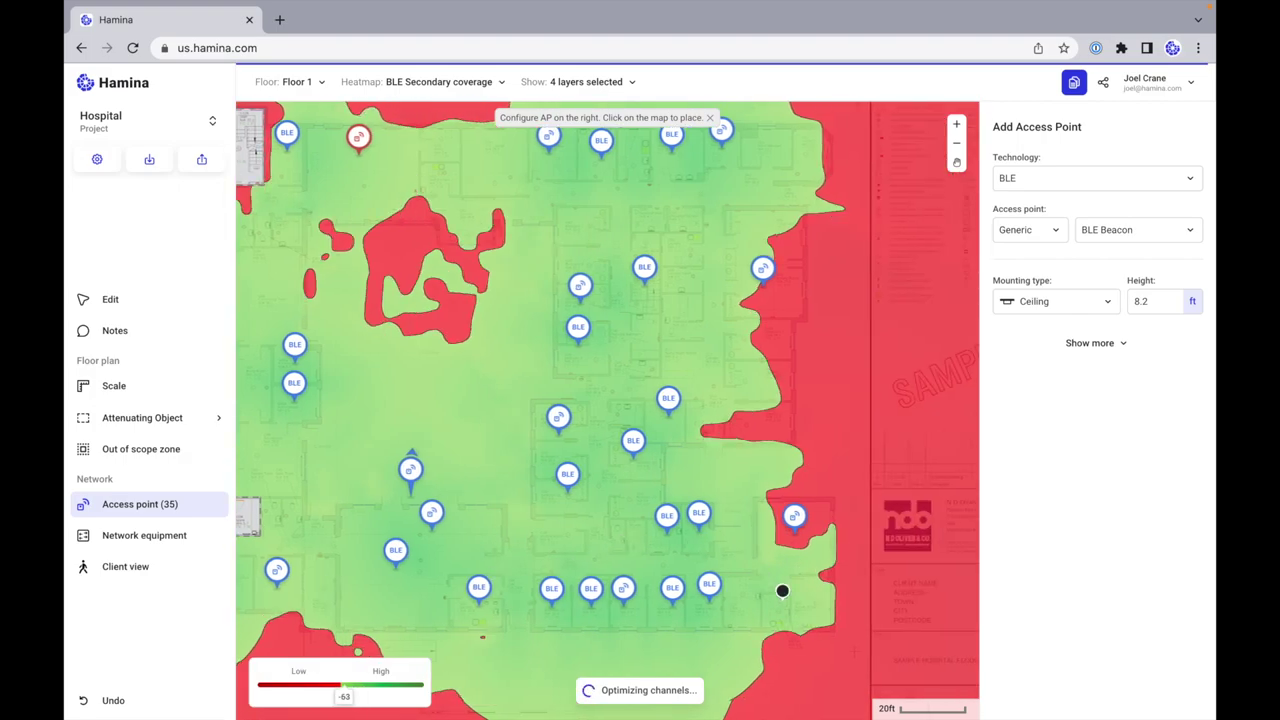
{"action": "left_click", "coordinate": [811, 596]}
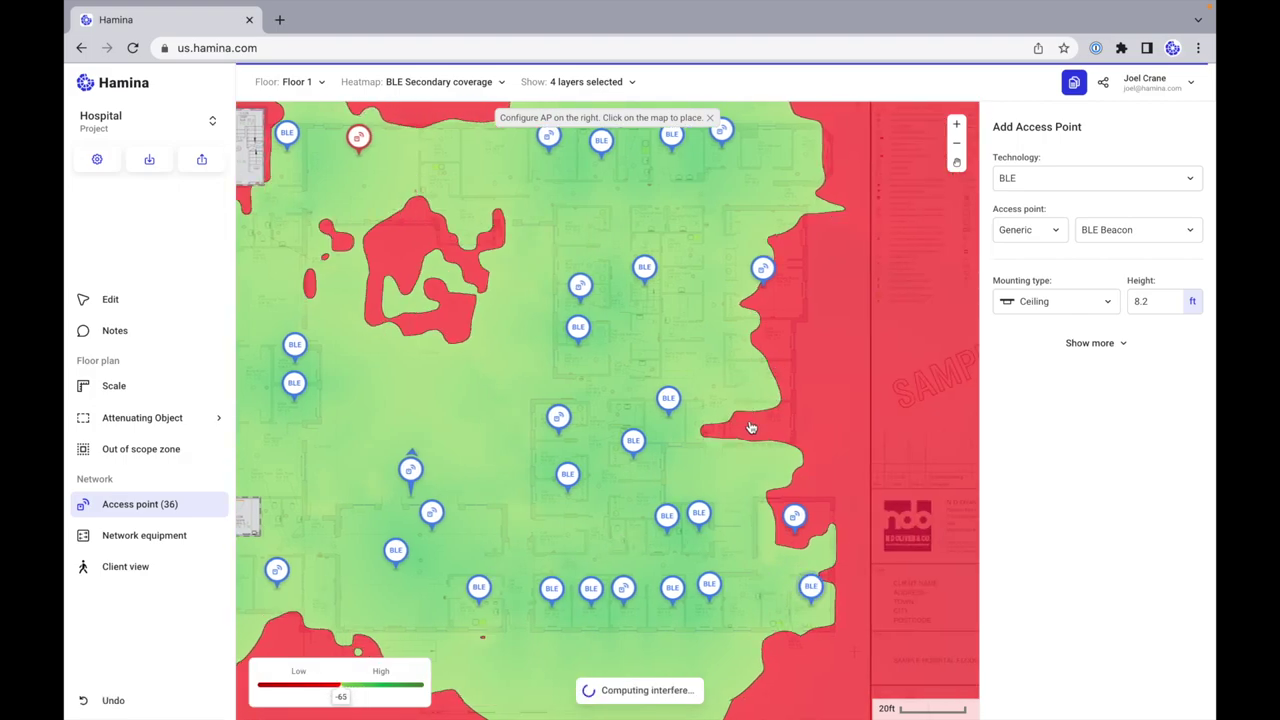
{"action": "left_click", "coordinate": [751, 410]}
{"action": "left_click", "coordinate": [762, 327]}
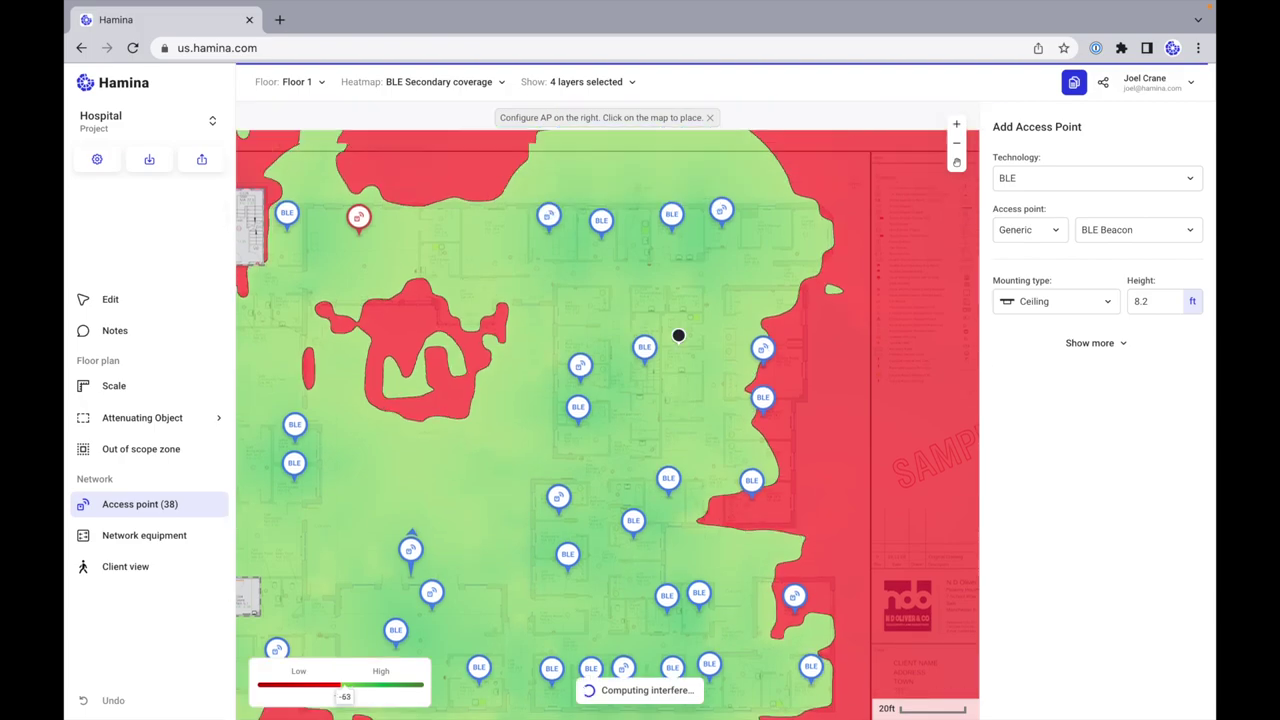
{"action": "scroll", "coordinate": [680, 334], "scroll_direction": "up", "scroll_amount": 4}
{"action": "left_click", "coordinate": [813, 288]}
{"action": "scroll", "coordinate": [530, 340], "scroll_direction": "left", "scroll_amount": 3}
{"action": "left_click", "coordinate": [543, 276]}
{"action": "scroll", "coordinate": [520, 390], "scroll_direction": "left", "scroll_amount": 2}
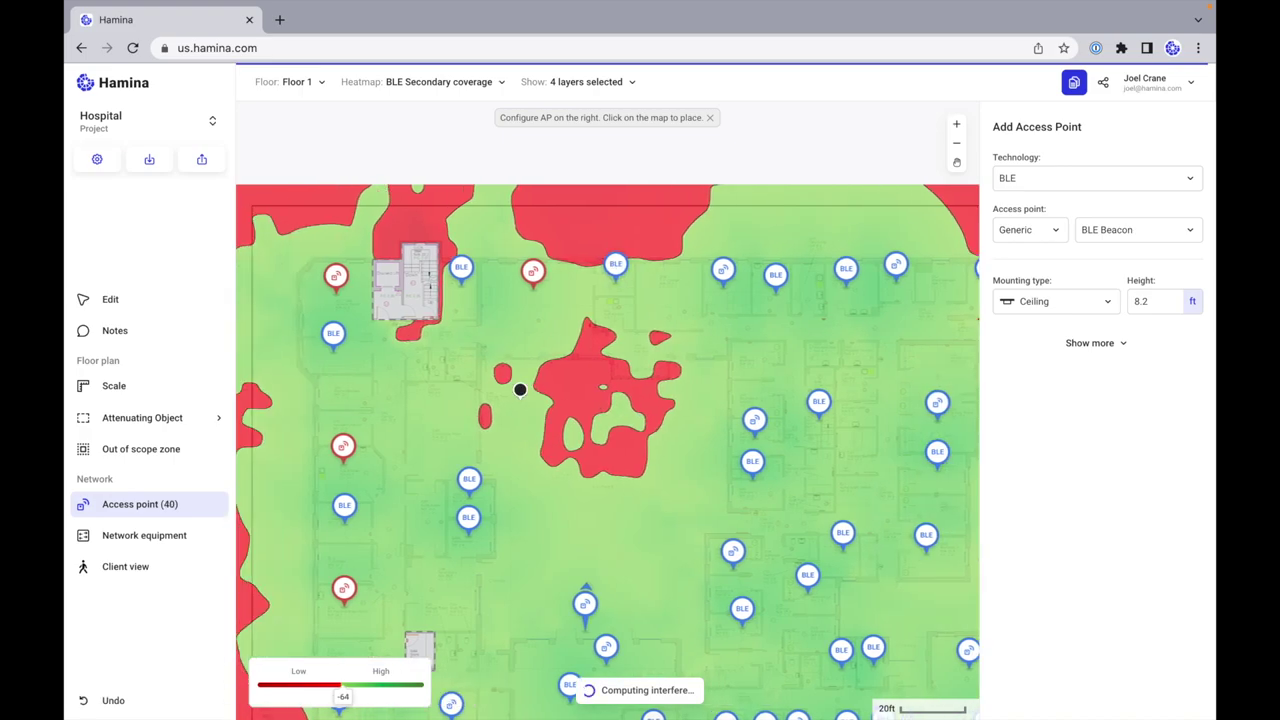
{"action": "scroll", "coordinate": [520, 390], "scroll_direction": "down", "scroll_amount": 3}
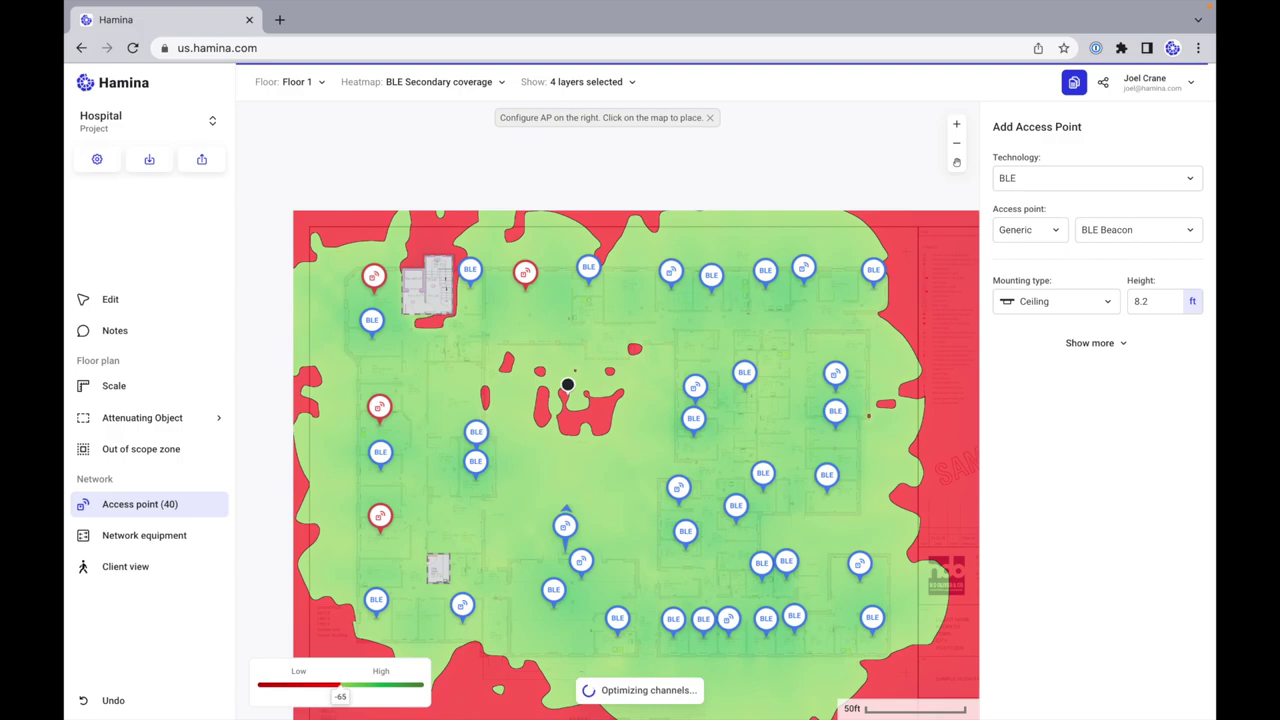
Step: Stop placing beacons and check a beacon's Ethernet connection setting, leaving it unchanged
{"action": "left_click", "coordinate": [610, 82]}
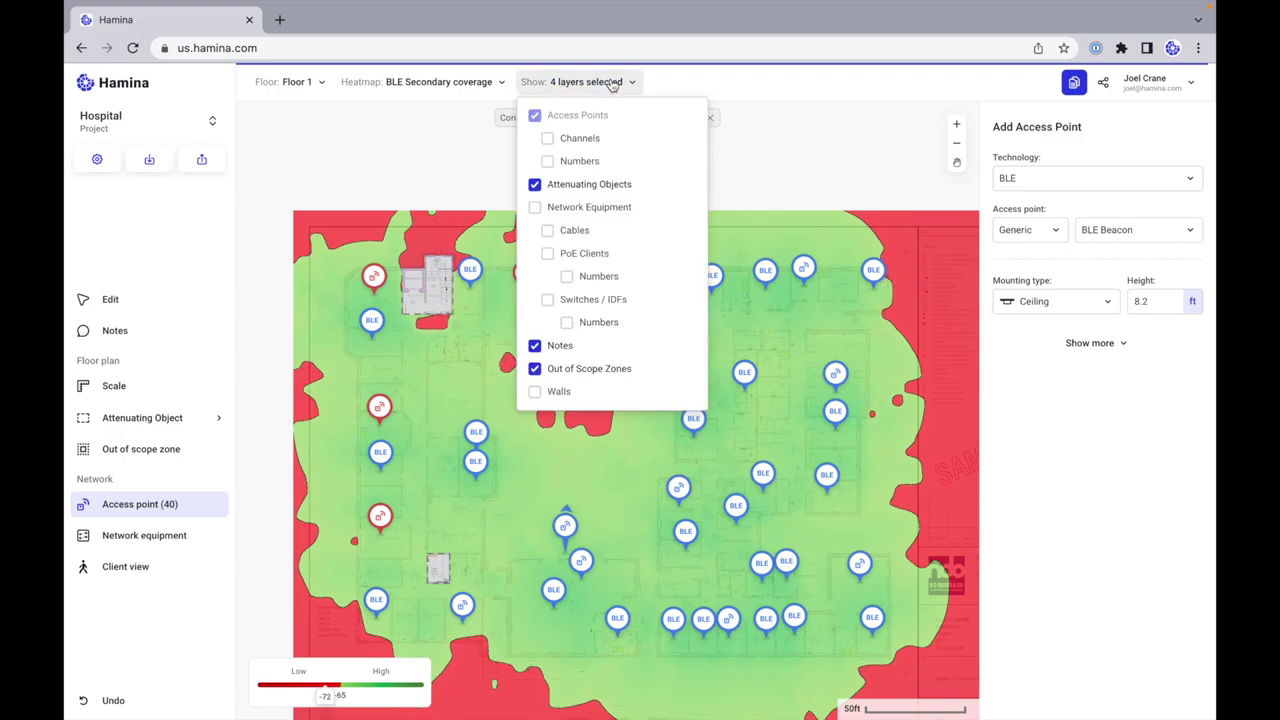
{"action": "left_click", "coordinate": [108, 300]}
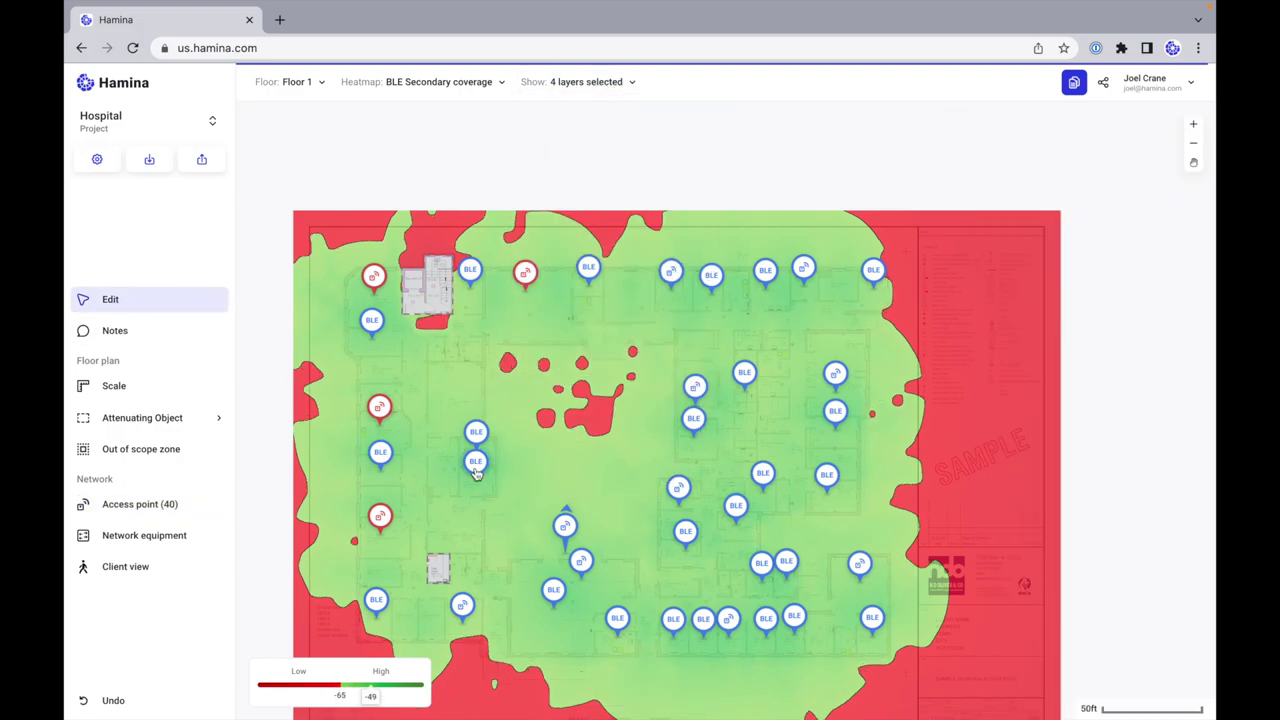
{"action": "left_click", "coordinate": [476, 468]}
{"action": "left_click", "coordinate": [1094, 347]}
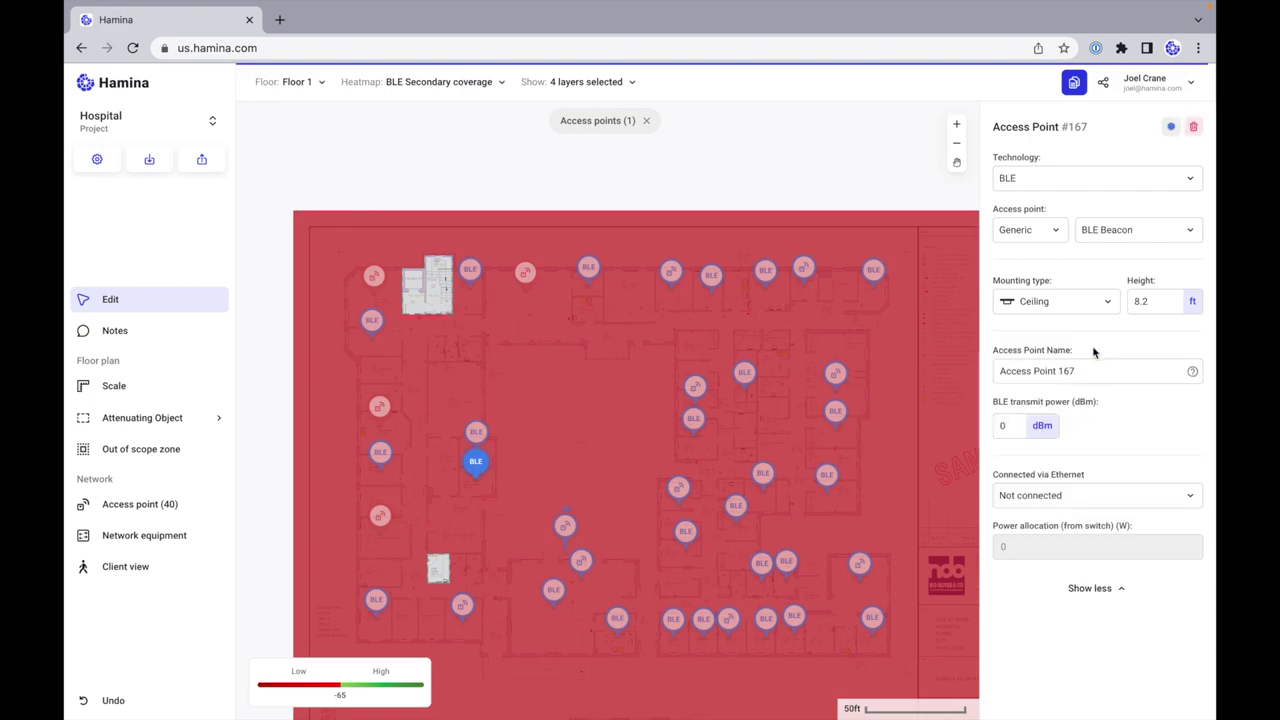
{"action": "left_click", "coordinate": [1045, 500]}
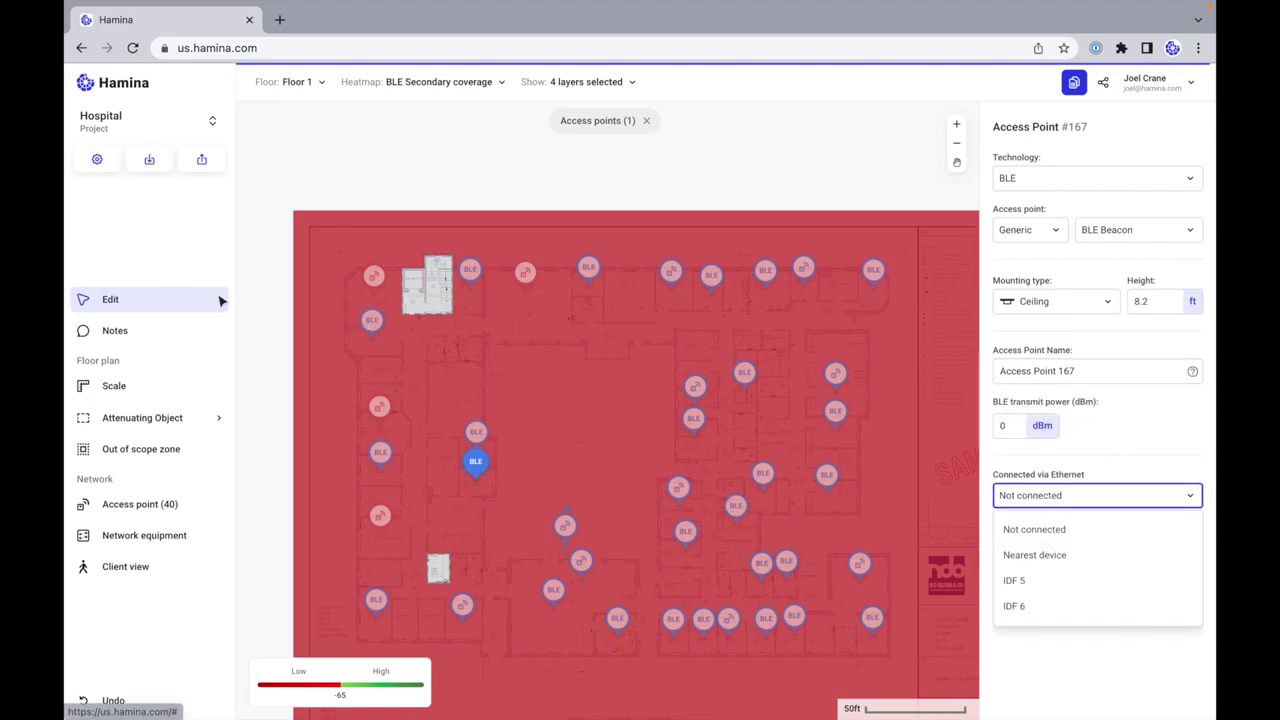
{"action": "left_click", "coordinate": [506, 180]}
{"action": "left_click", "coordinate": [484, 181]}
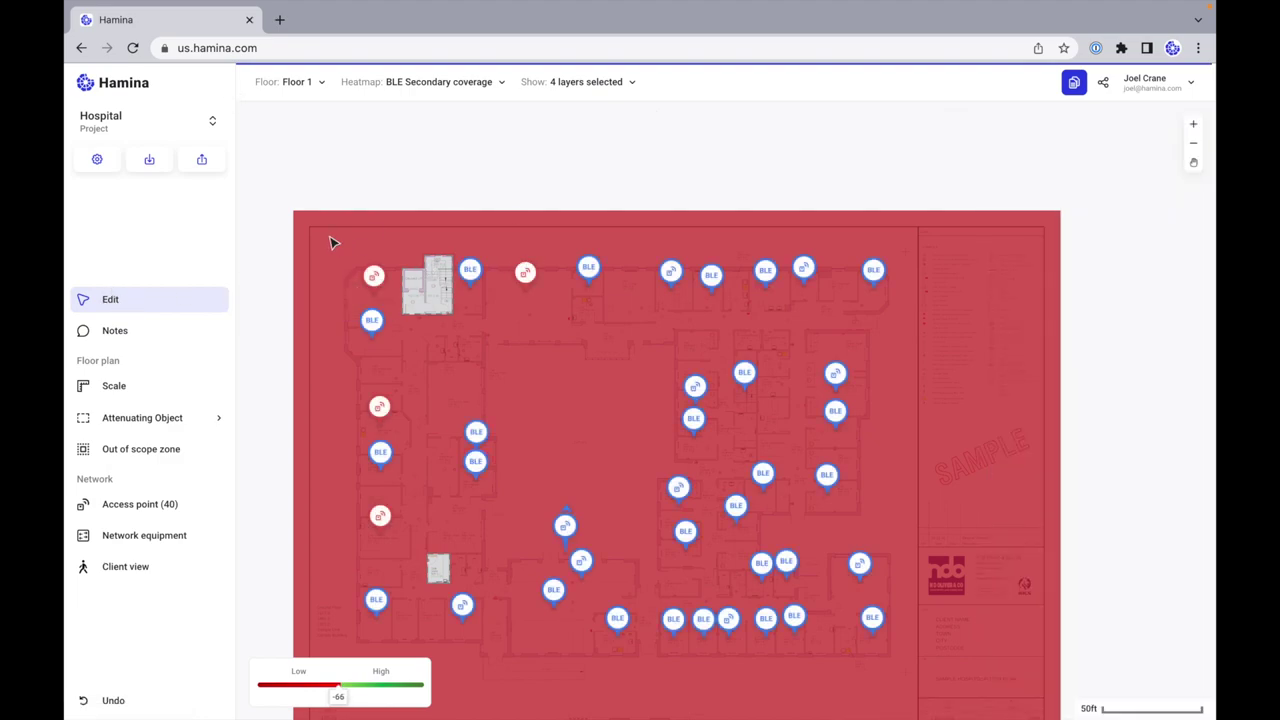
Step: Box-select the floor and set all 40 access points to connect via Ethernet to Nearest device
{"action": "left_click_drag", "start_coordinate": [331, 243], "coordinate": [917, 677]}
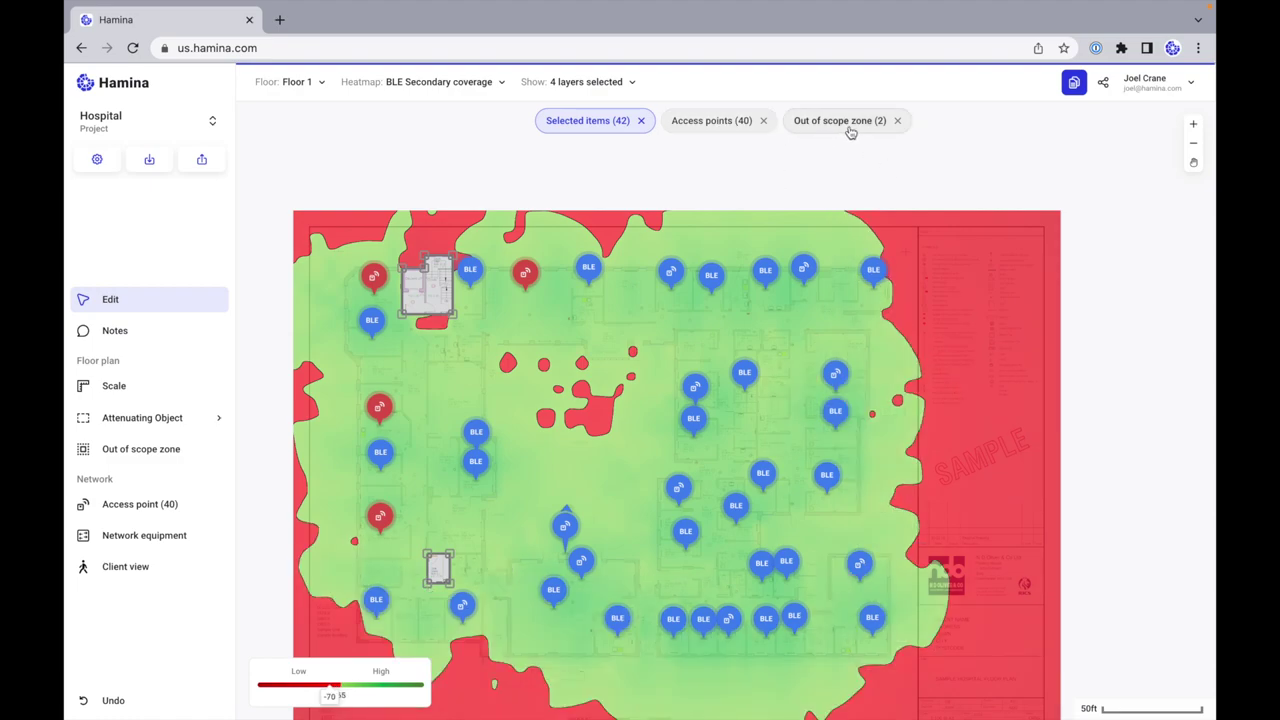
{"action": "left_click", "coordinate": [695, 121]}
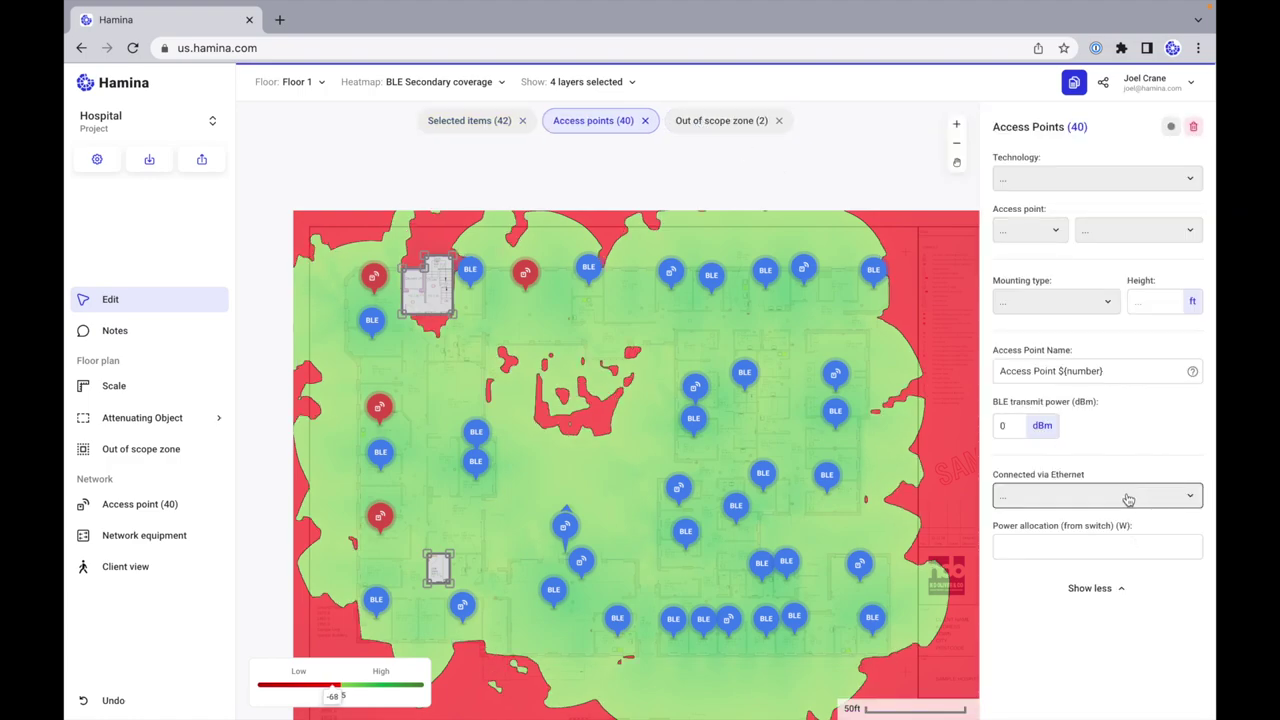
{"action": "left_click", "coordinate": [1128, 499]}
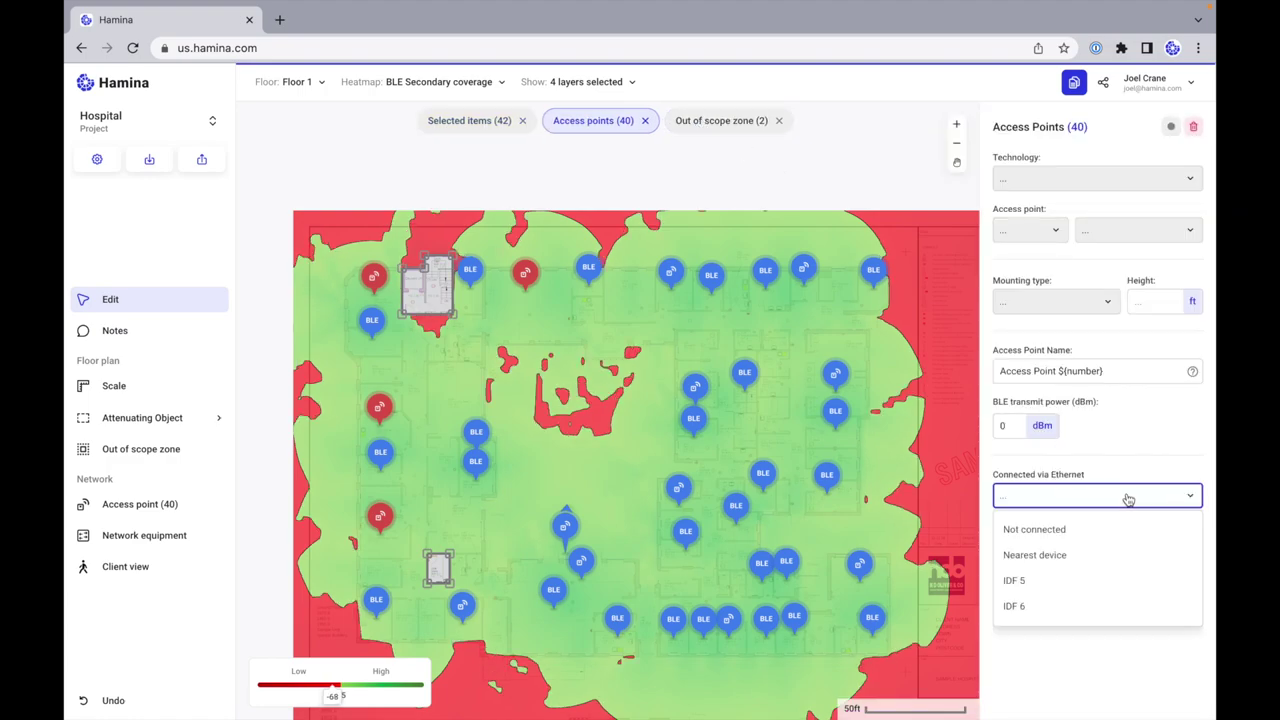
{"action": "left_click", "coordinate": [1090, 561]}
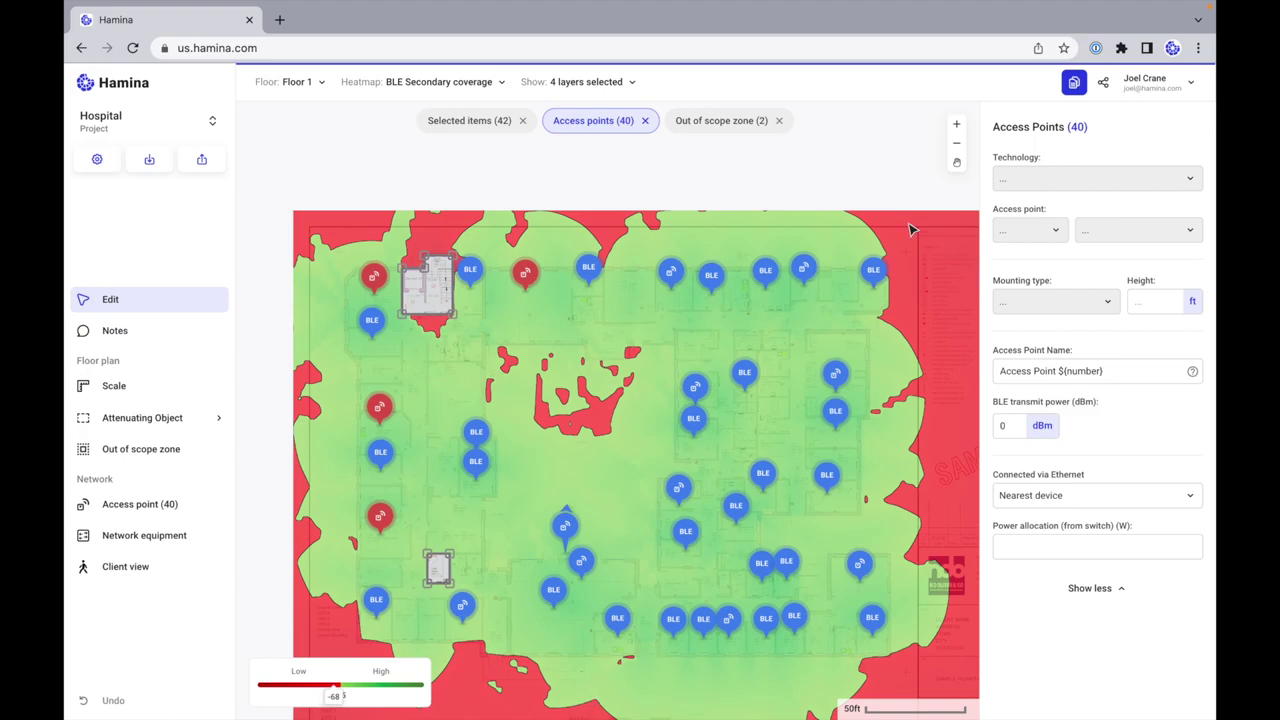
{"action": "left_click", "coordinate": [885, 192]}
{"action": "left_click", "coordinate": [590, 81]}
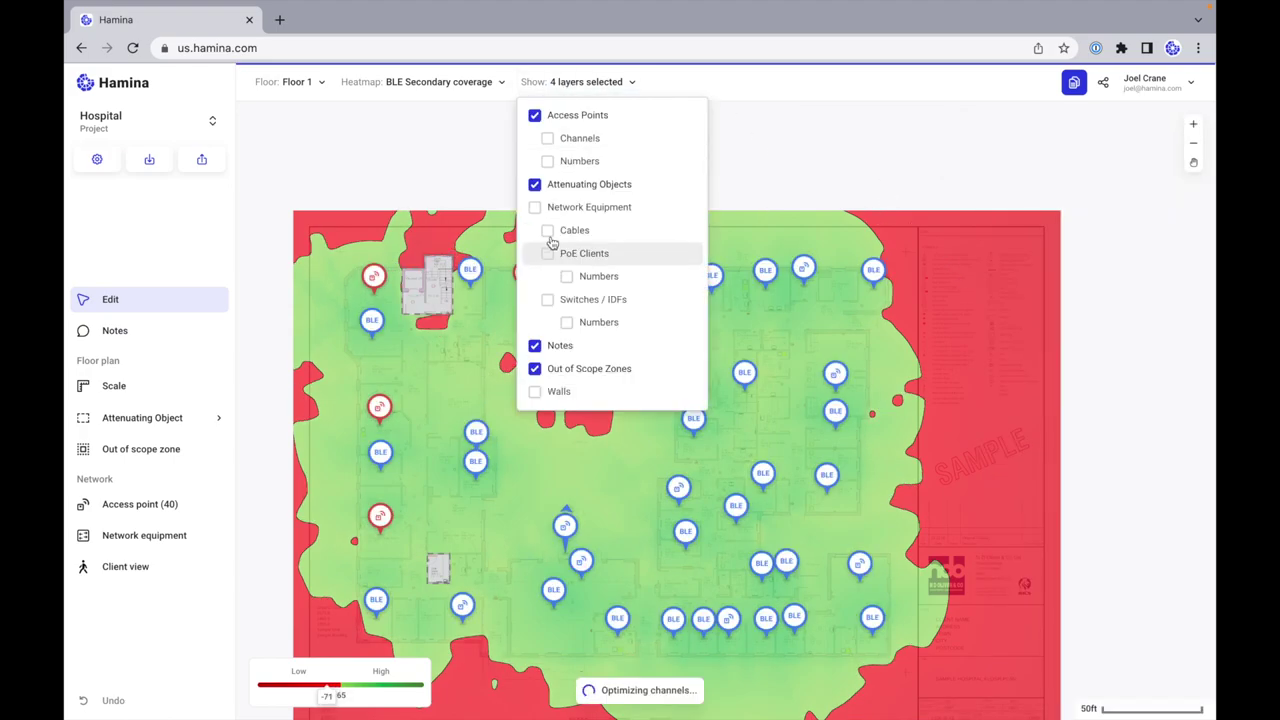
Step: Turn on the Network Equipment layer and review IDF 6, which uses 19/48 ports
{"action": "left_click", "coordinate": [534, 207]}
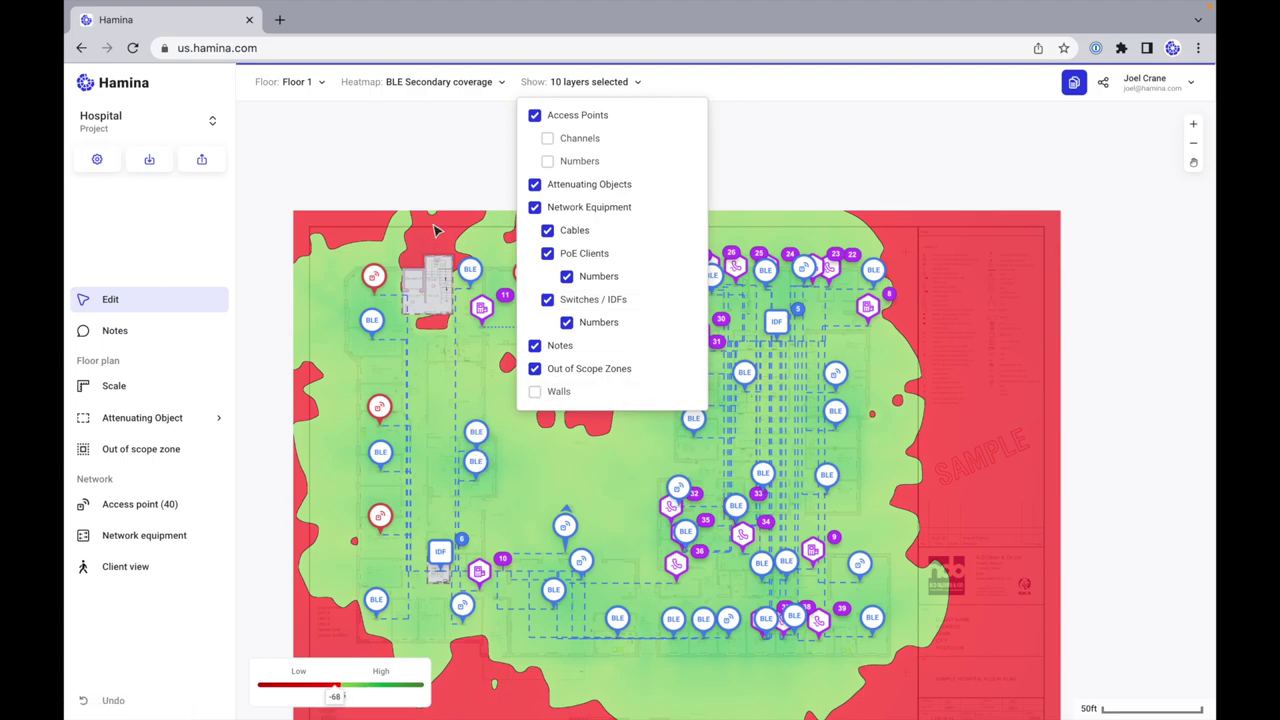
{"action": "left_click", "coordinate": [213, 294]}
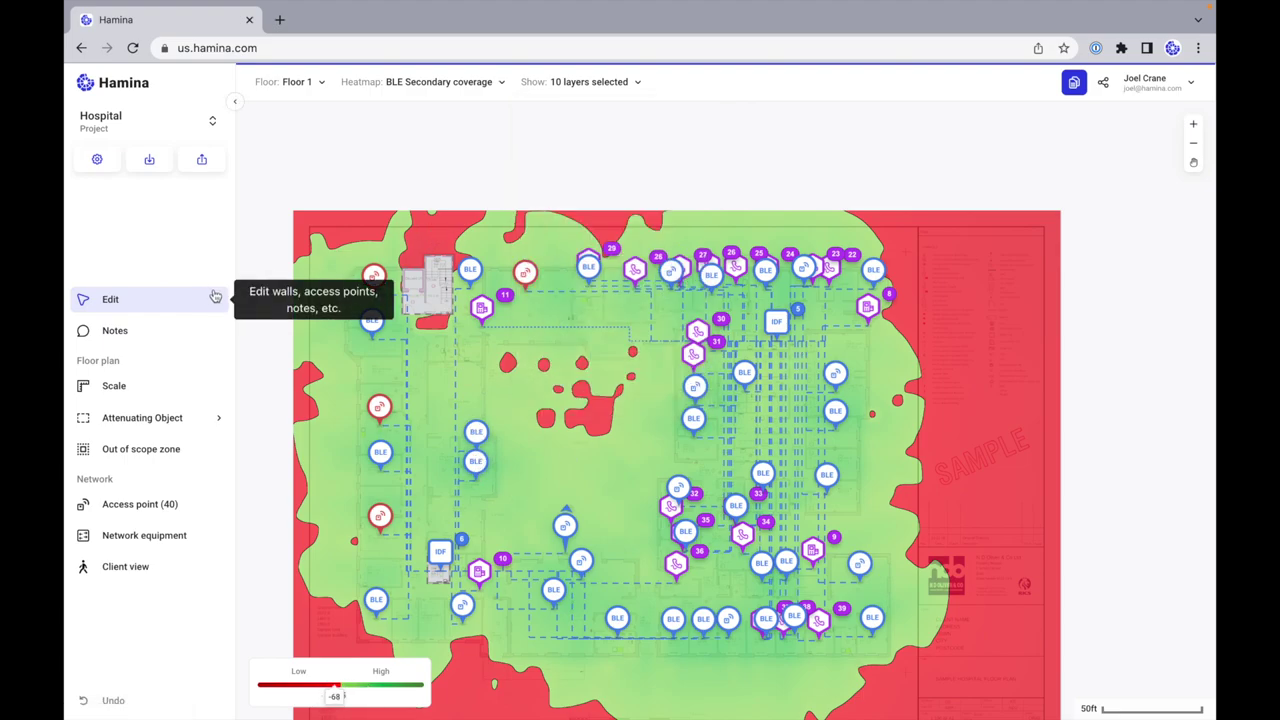
{"action": "left_click", "coordinate": [441, 558]}
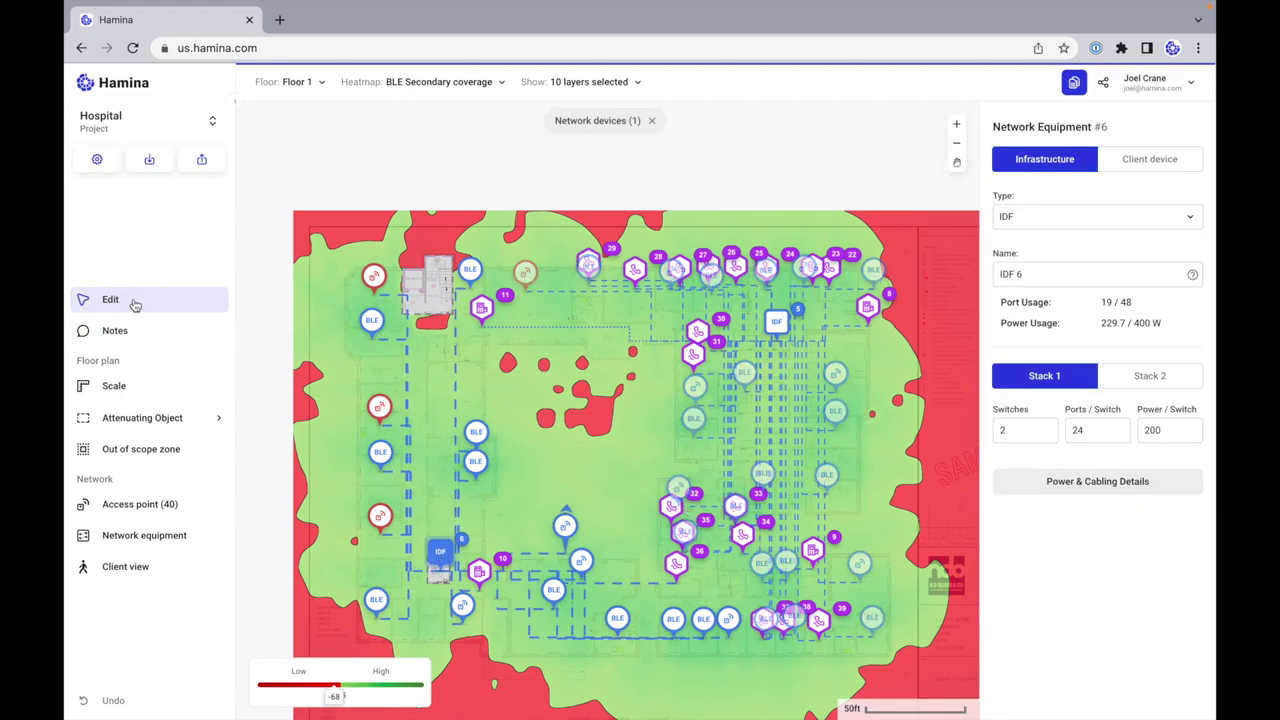
{"action": "left_click", "coordinate": [357, 241]}
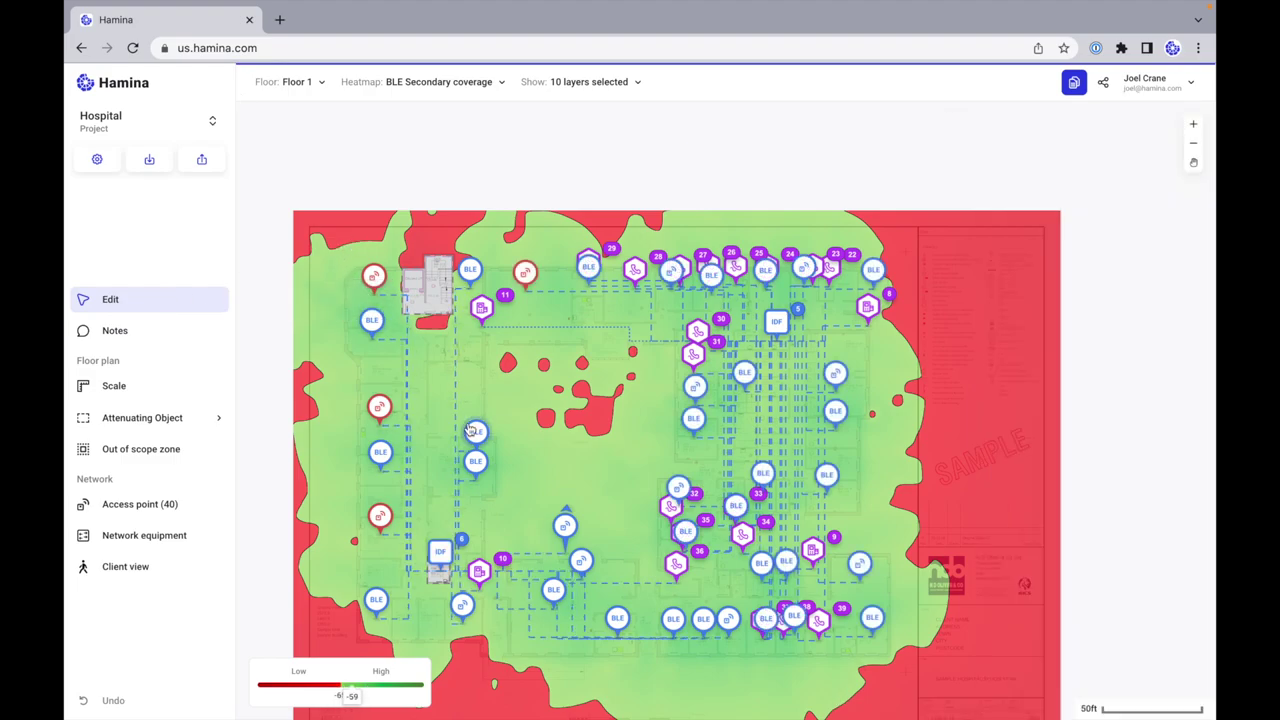
{"action": "scroll", "coordinate": [470, 430], "scroll_direction": "up", "scroll_amount": 1}
{"action": "scroll", "coordinate": [470, 430], "scroll_direction": "up", "scroll_amount": 3}
{"action": "scroll", "coordinate": [470, 430], "scroll_direction": "down", "scroll_amount": 1}
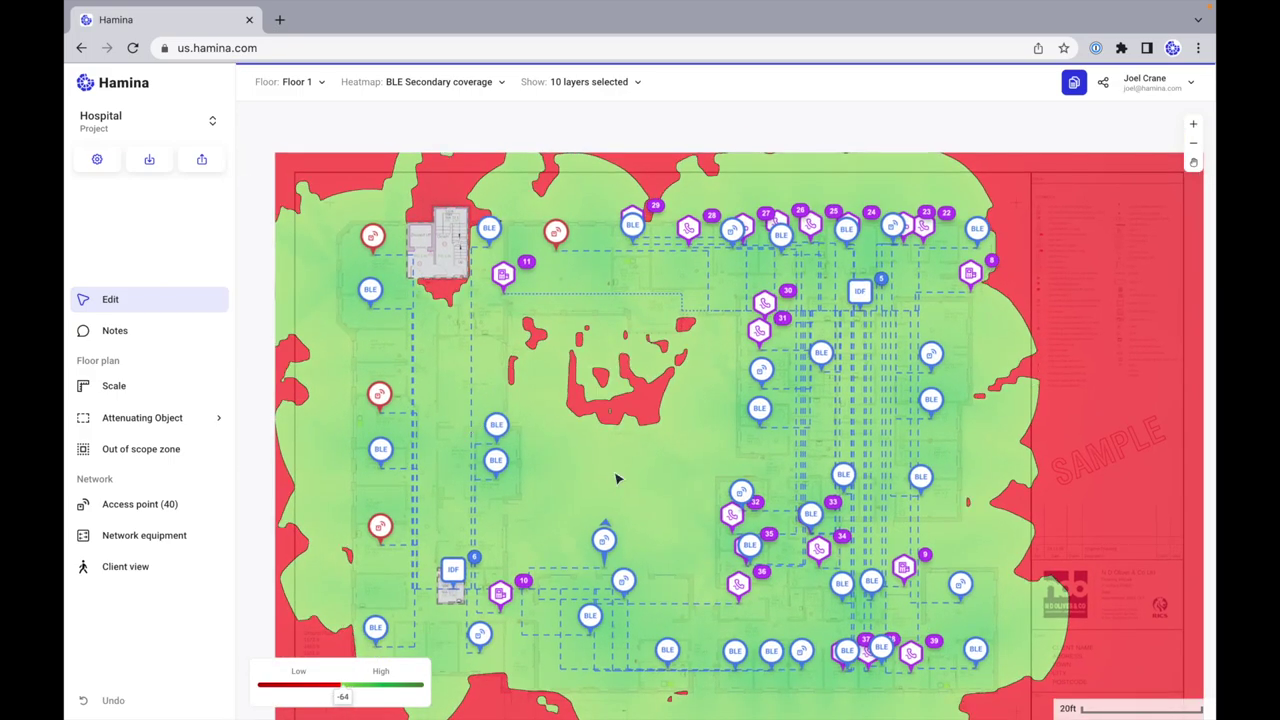
Step: Switch the heatmap to 4G/5G and set the Access point tool to an Airspan 1000 4G/5G AP
{"action": "left_click", "coordinate": [432, 82]}
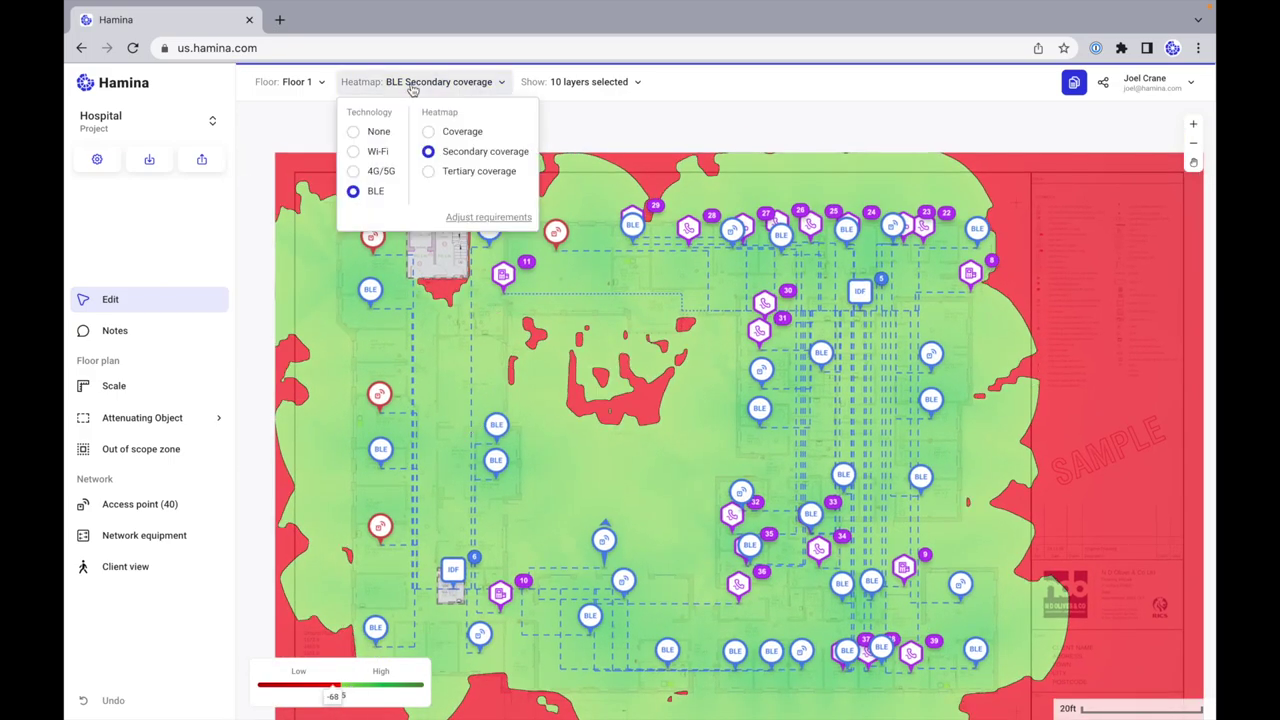
{"action": "left_click", "coordinate": [353, 172]}
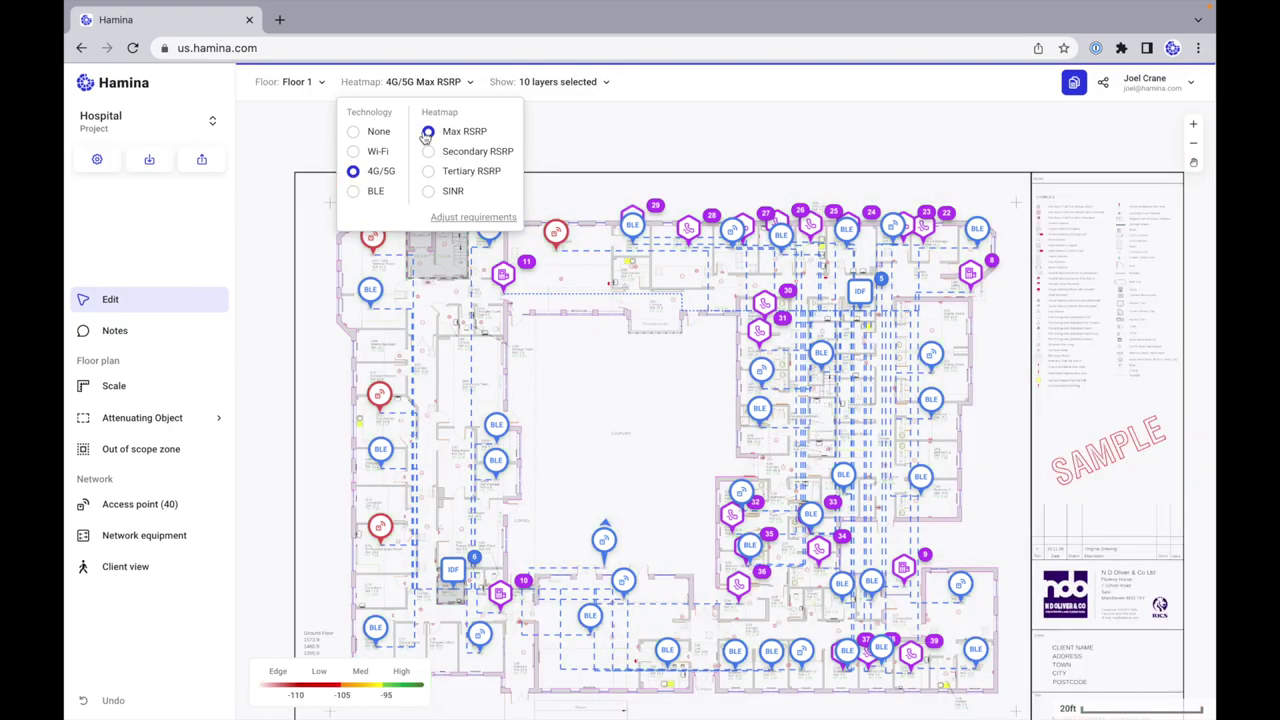
{"action": "left_click", "coordinate": [141, 505]}
{"action": "left_click", "coordinate": [1080, 180]}
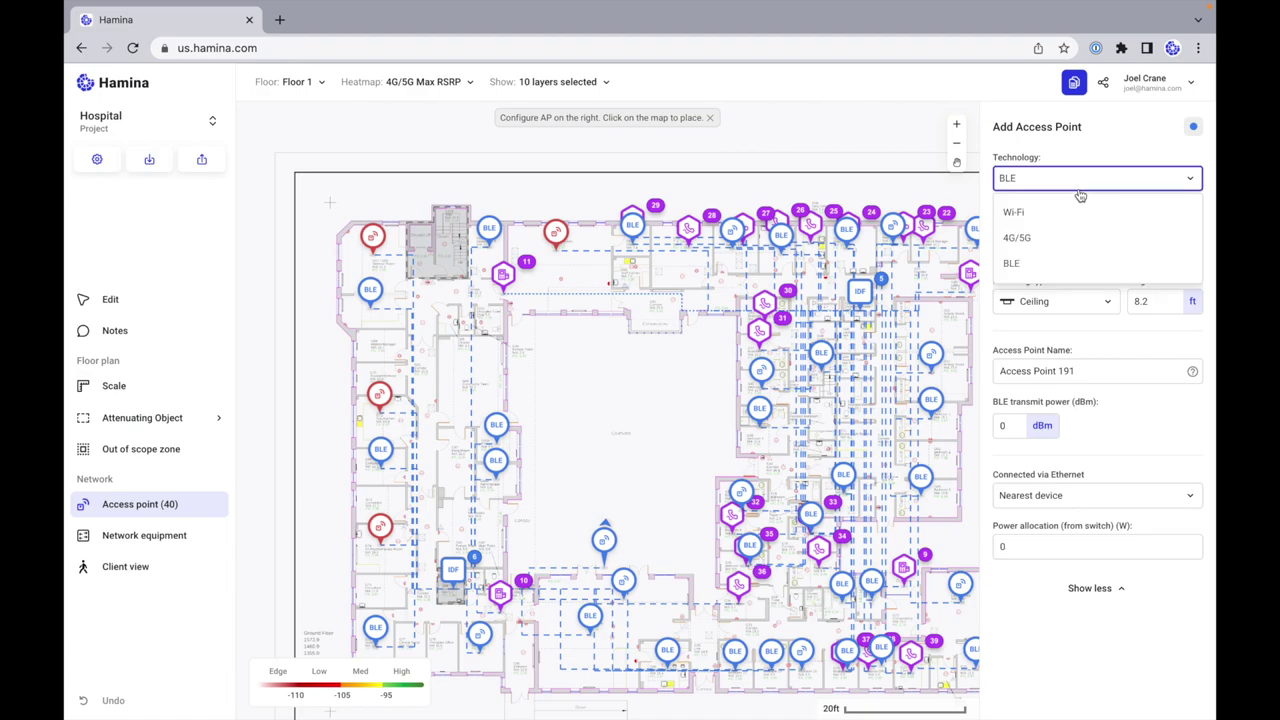
{"action": "left_click", "coordinate": [1046, 238]}
{"action": "left_click", "coordinate": [1020, 233]}
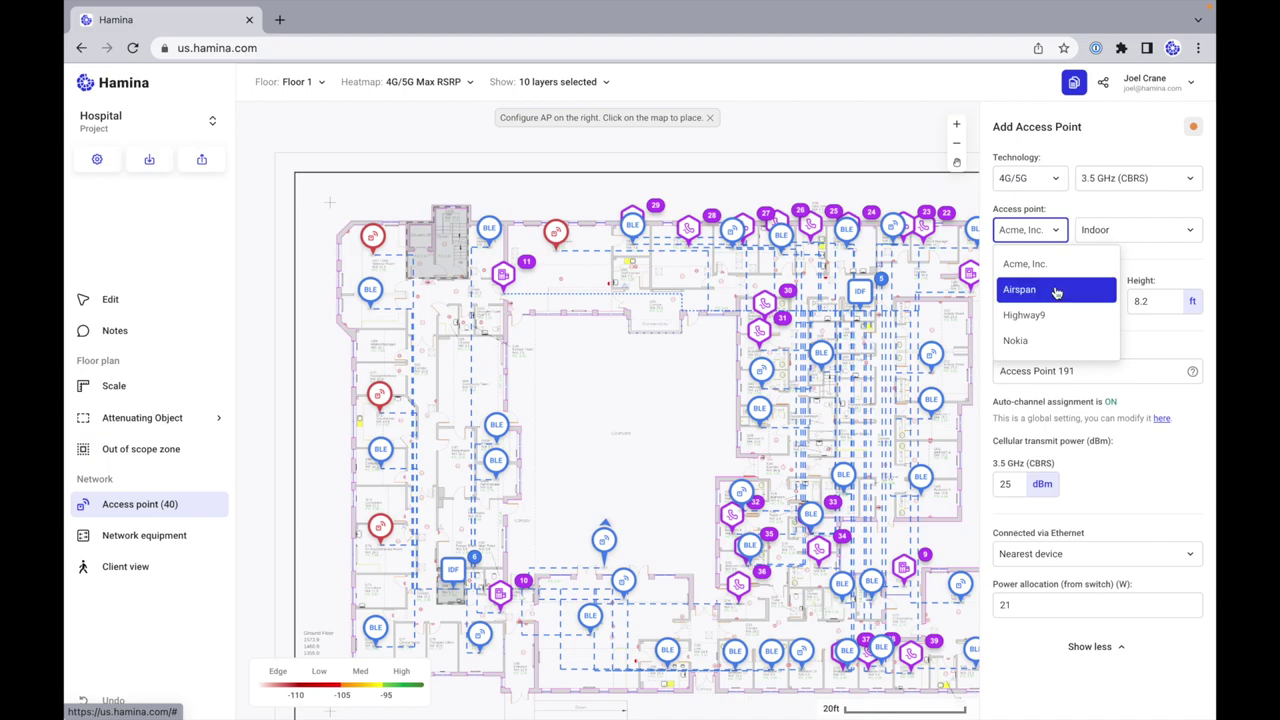
{"action": "left_click", "coordinate": [1053, 289]}
{"action": "left_click", "coordinate": [1133, 238]}
{"action": "left_click", "coordinate": [1130, 264]}
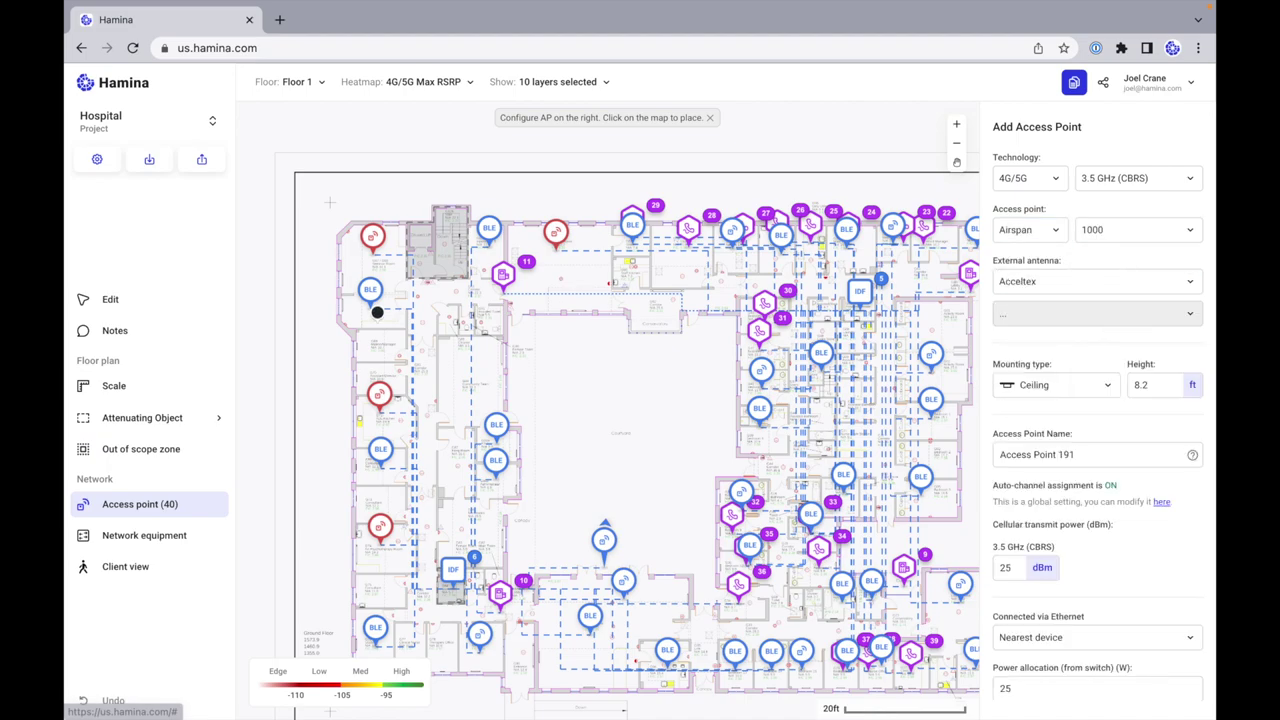
Step: Place four 5G APs at the top-left, top-right, bottom-right and bottom-left of the floor
{"action": "left_click", "coordinate": [396, 261]}
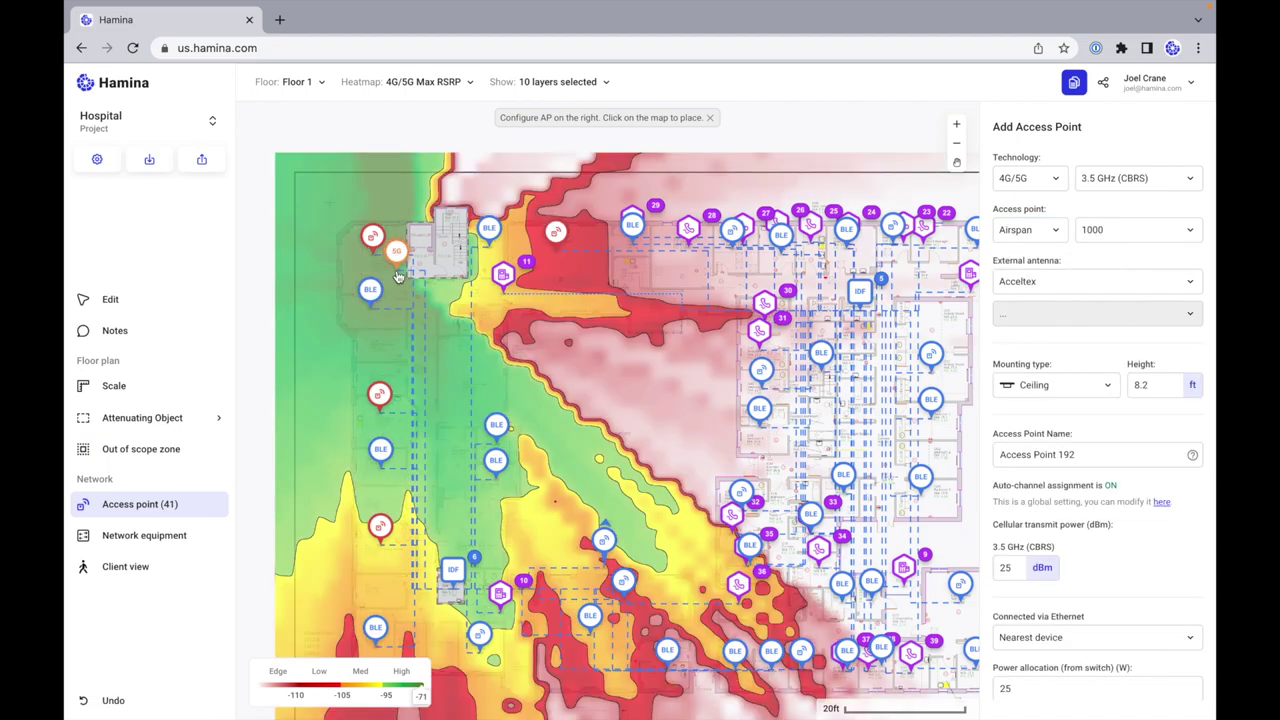
{"action": "left_click", "coordinate": [961, 284]}
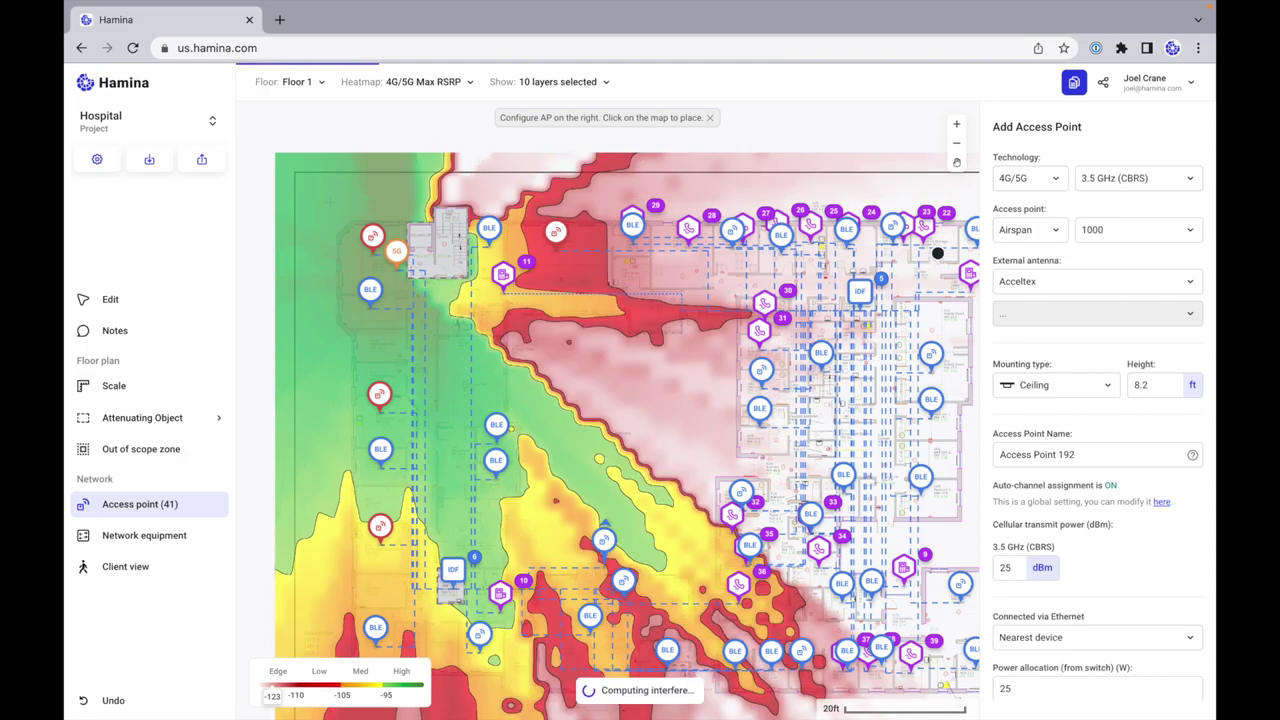
{"action": "scroll", "coordinate": [881, 436], "scroll_direction": "down", "scroll_amount": 2}
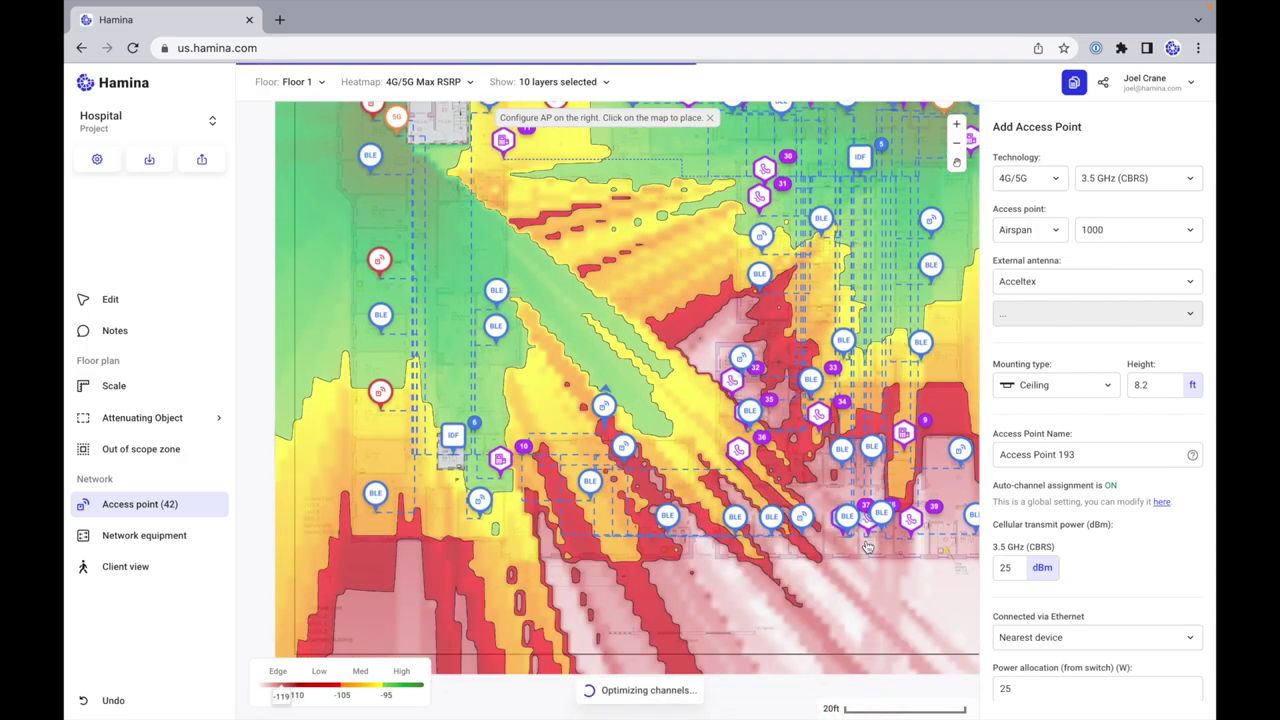
{"action": "left_click", "coordinate": [876, 520]}
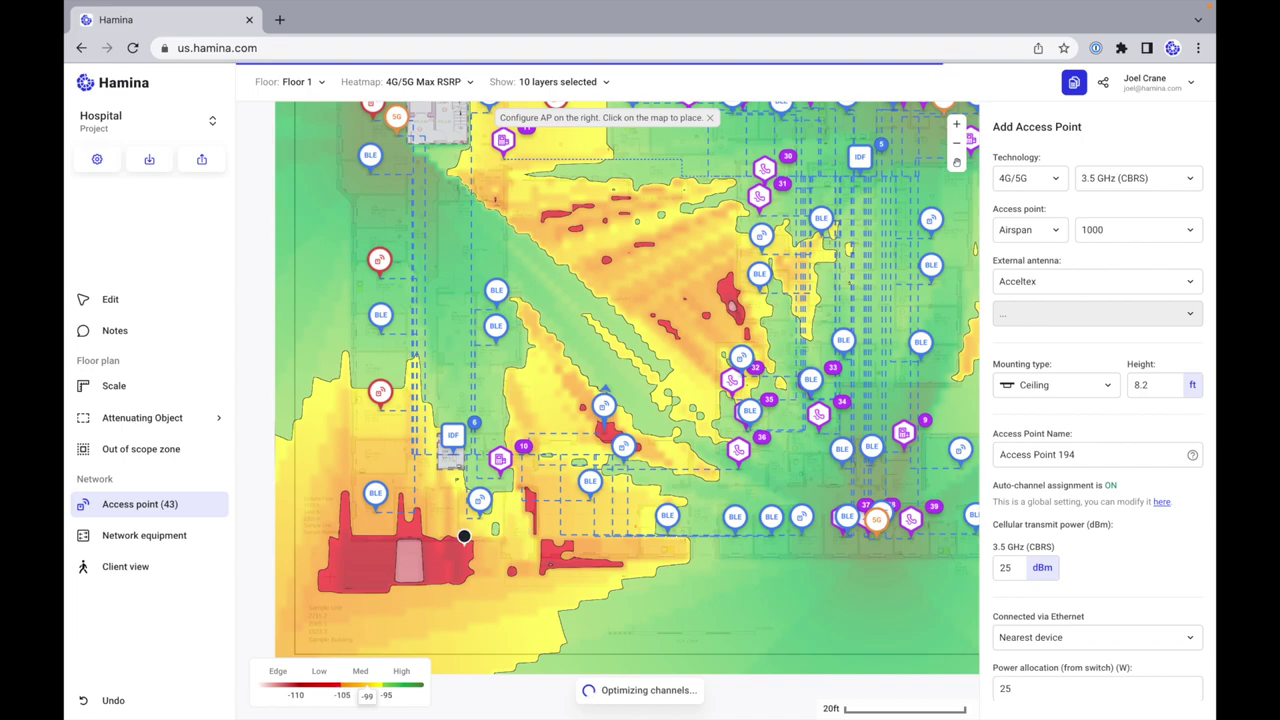
{"action": "left_click", "coordinate": [443, 506]}
{"action": "scroll", "coordinate": [687, 474], "scroll_direction": "up", "scroll_amount": 1}
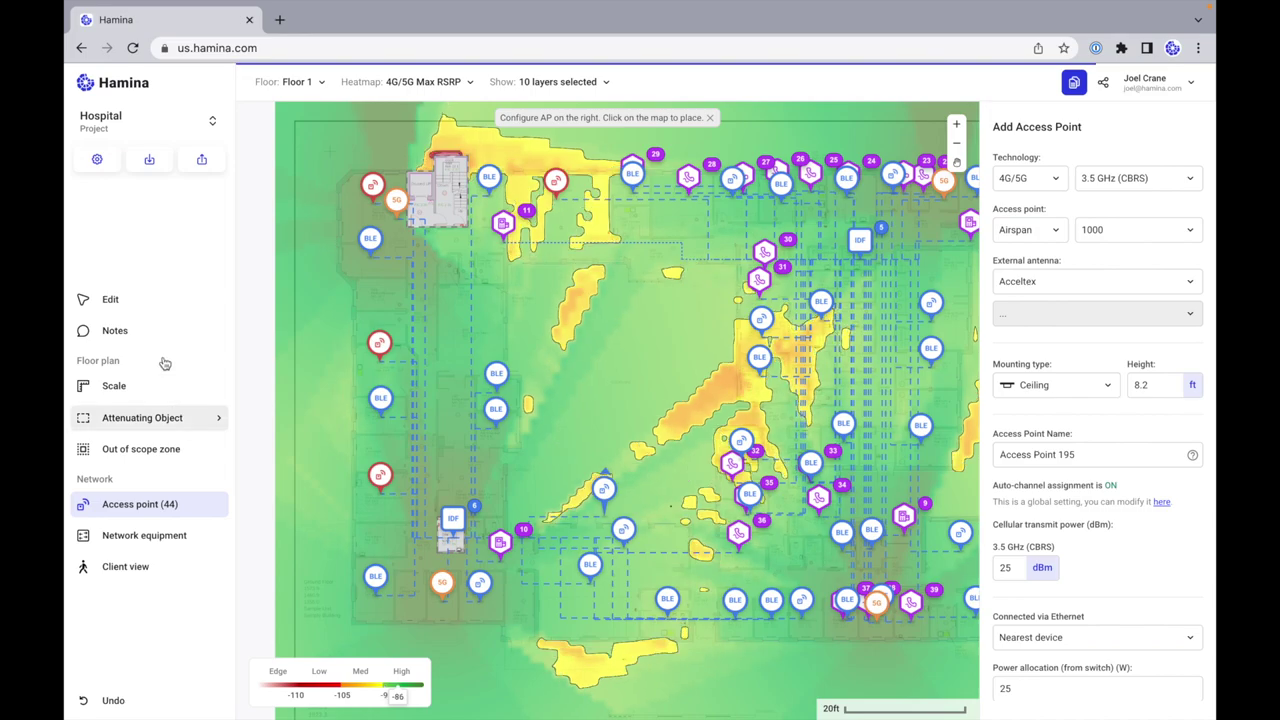
{"action": "left_click", "coordinate": [160, 299]}
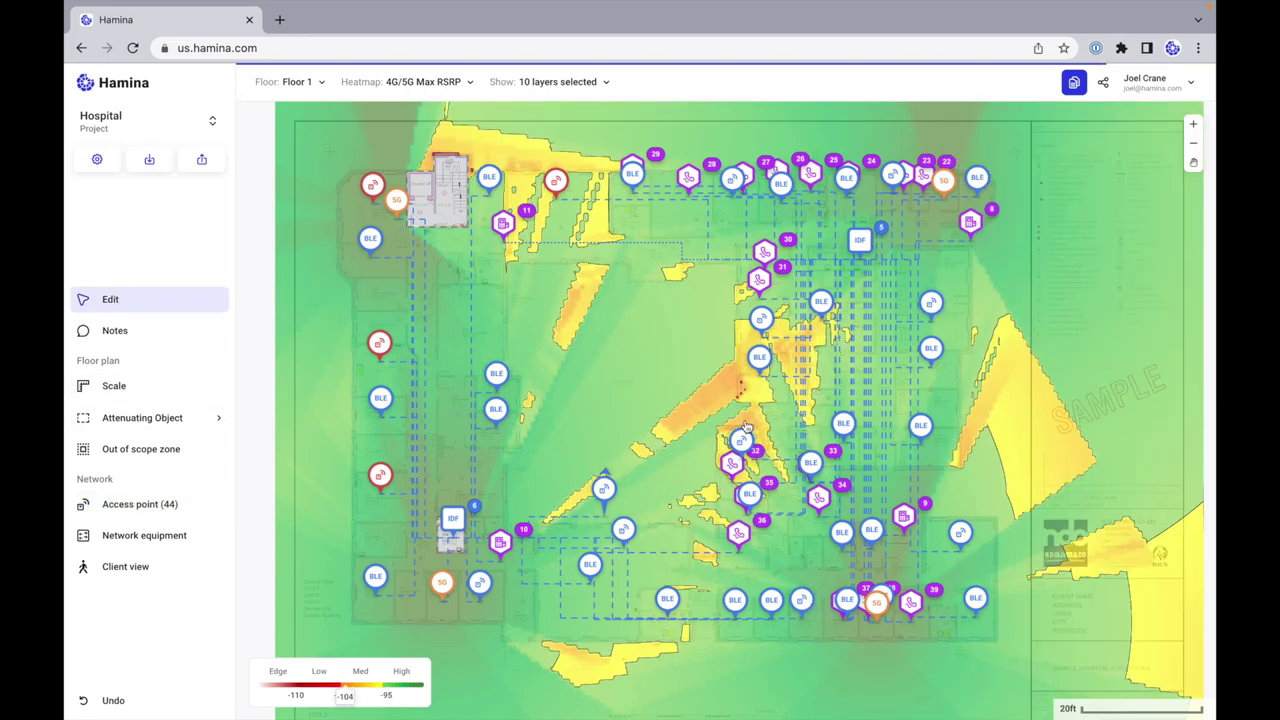
{"action": "scroll", "coordinate": [745, 427], "scroll_direction": "down", "scroll_amount": 3}
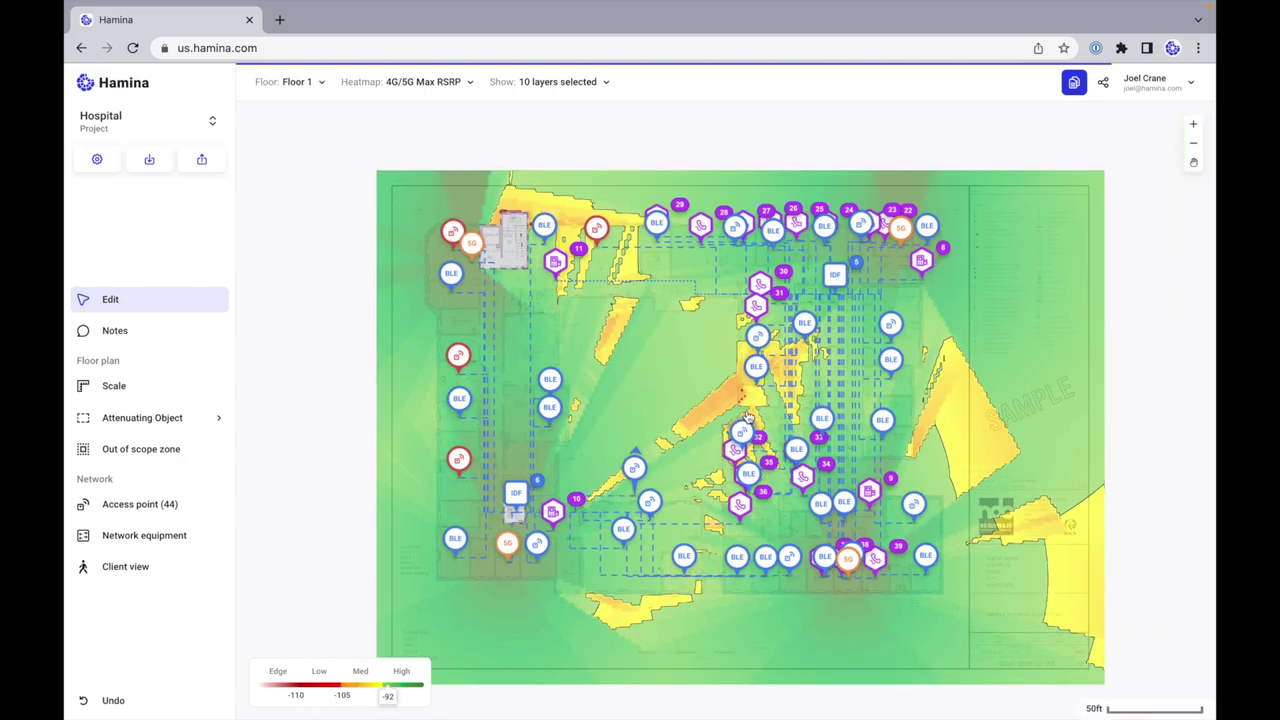
{"action": "scroll", "coordinate": [748, 417], "scroll_direction": "up", "scroll_amount": 2}
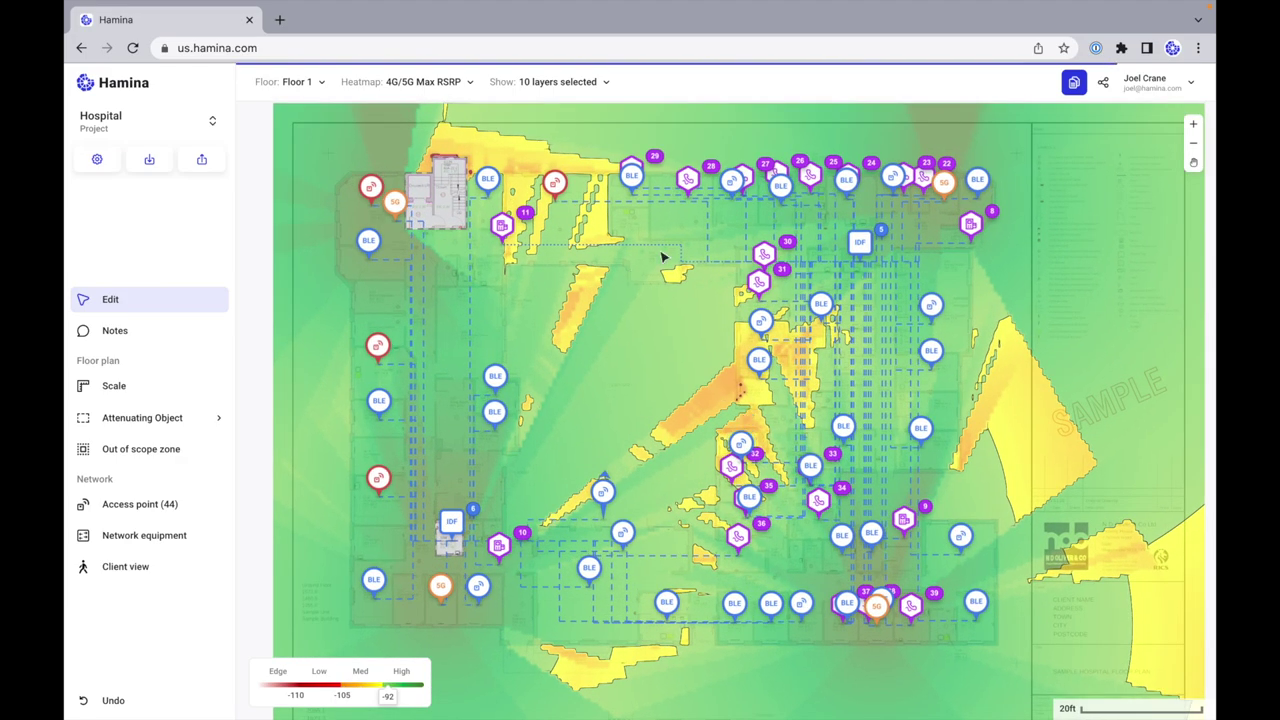
Step: Set the heatmap to None to turn off coverage display
{"action": "left_click", "coordinate": [425, 82]}
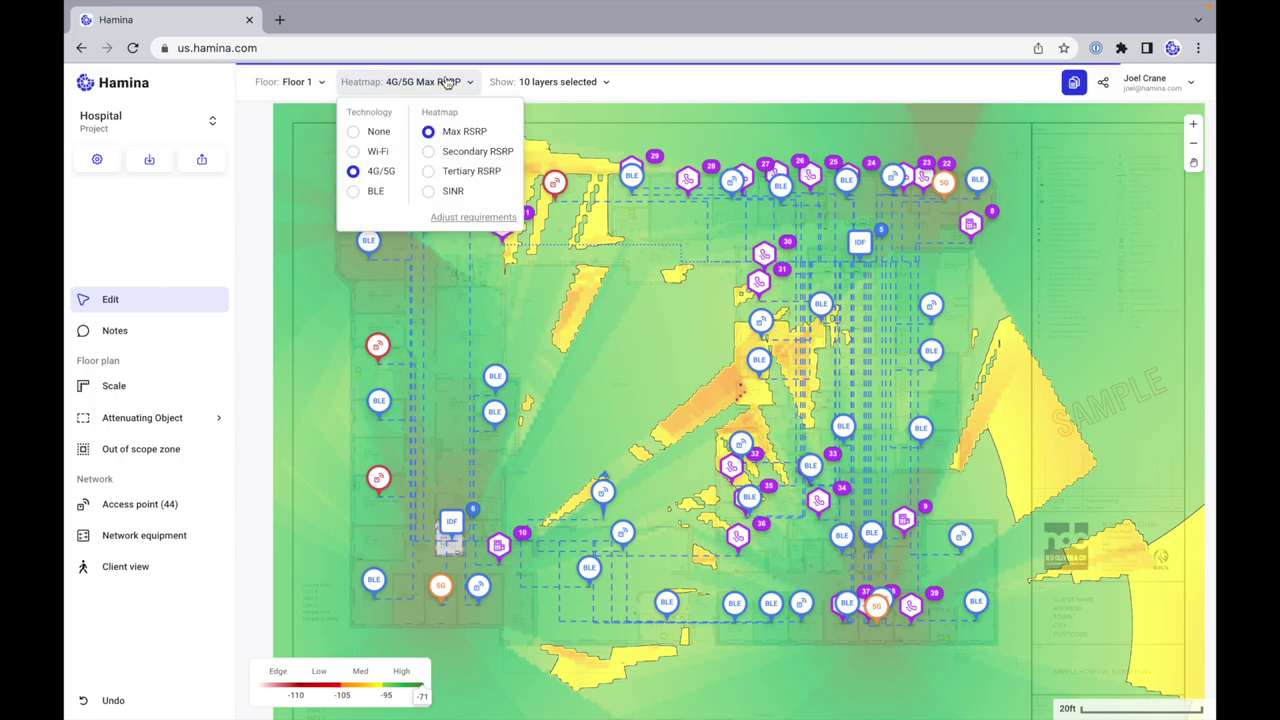
{"action": "left_click", "coordinate": [355, 133]}
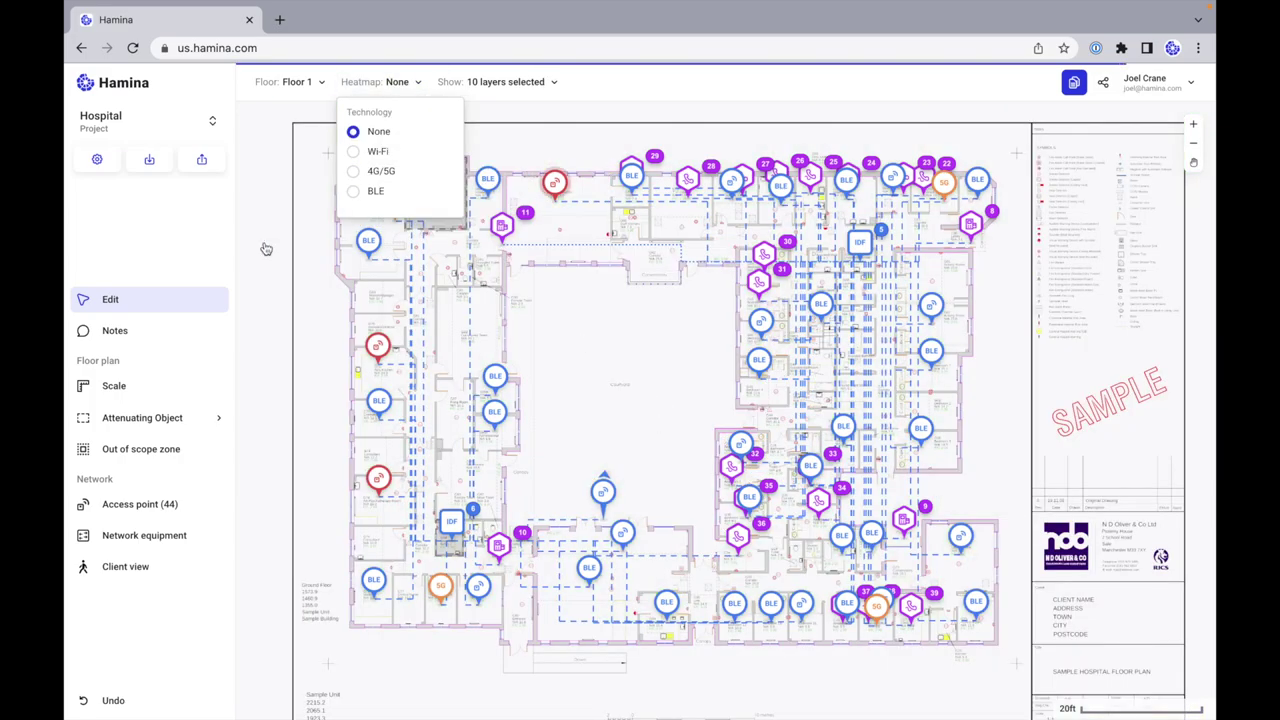
{"action": "left_click", "coordinate": [137, 303]}
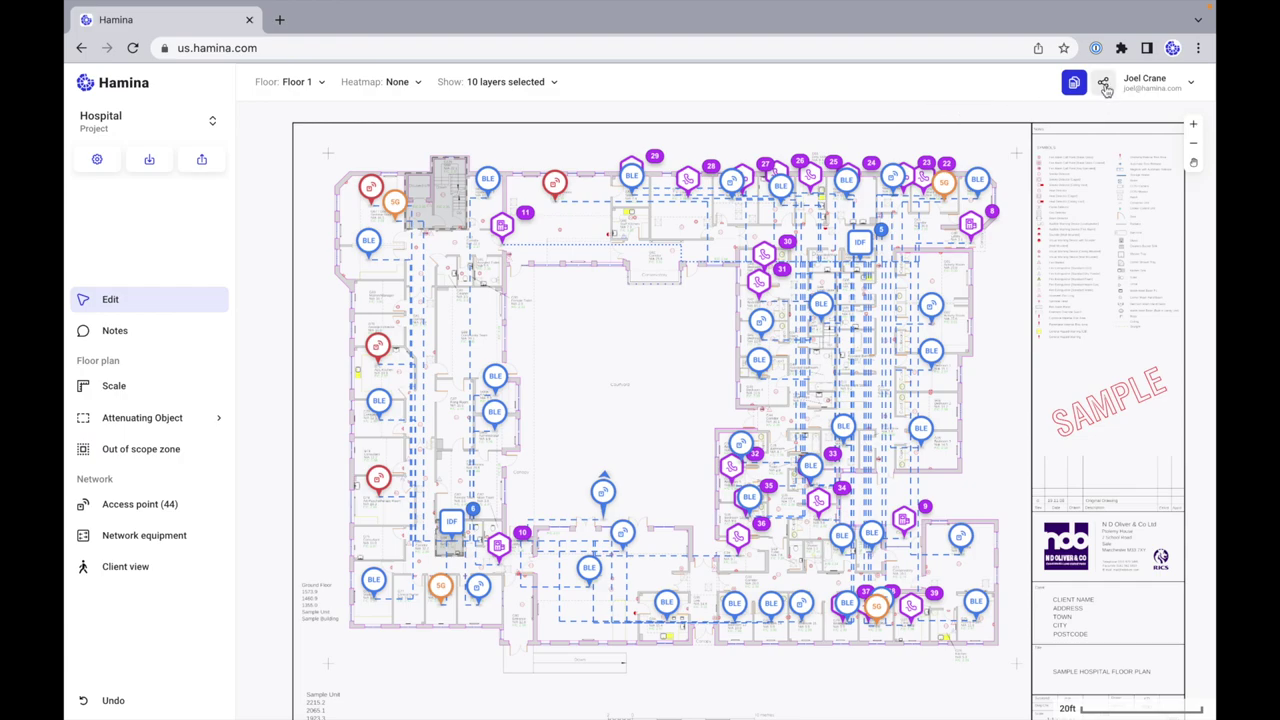
Step: Share the project by entering the collaborator's e-mail and sending the invitation
{"action": "left_click", "coordinate": [1104, 88]}
{"action": "left_click", "coordinate": [910, 121]}
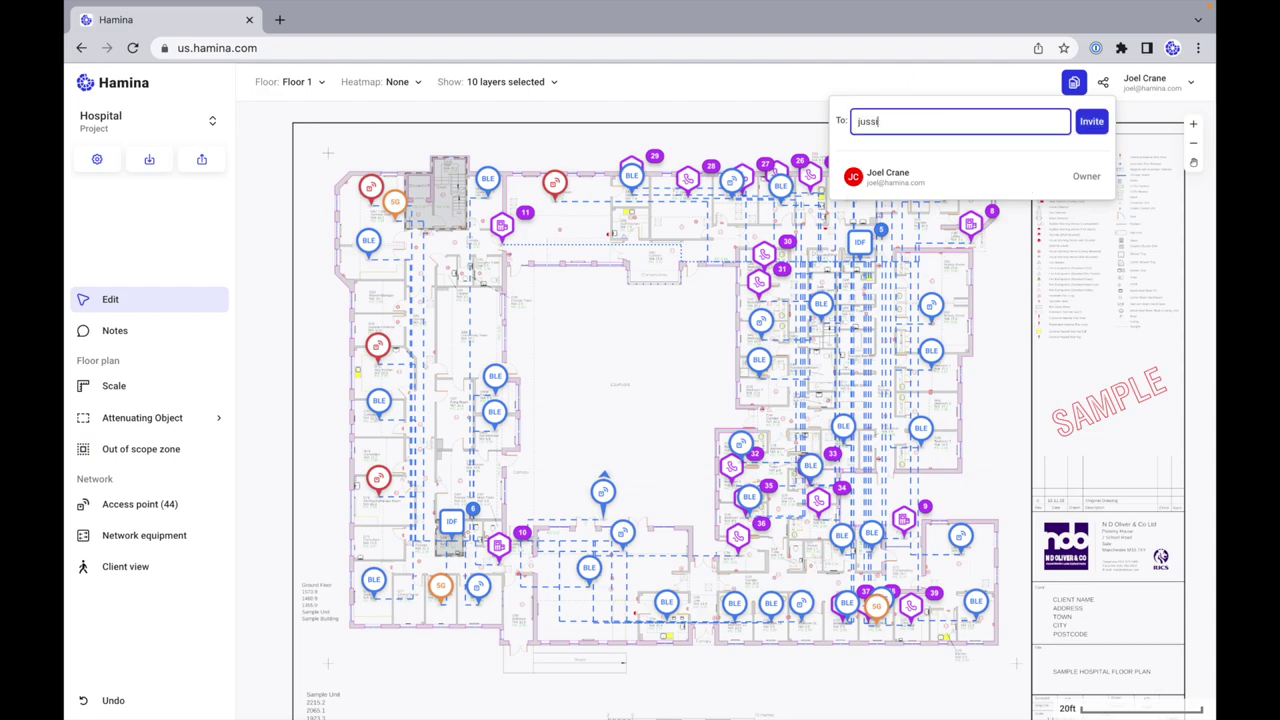
{"action": "left_click", "coordinate": [1095, 124]}
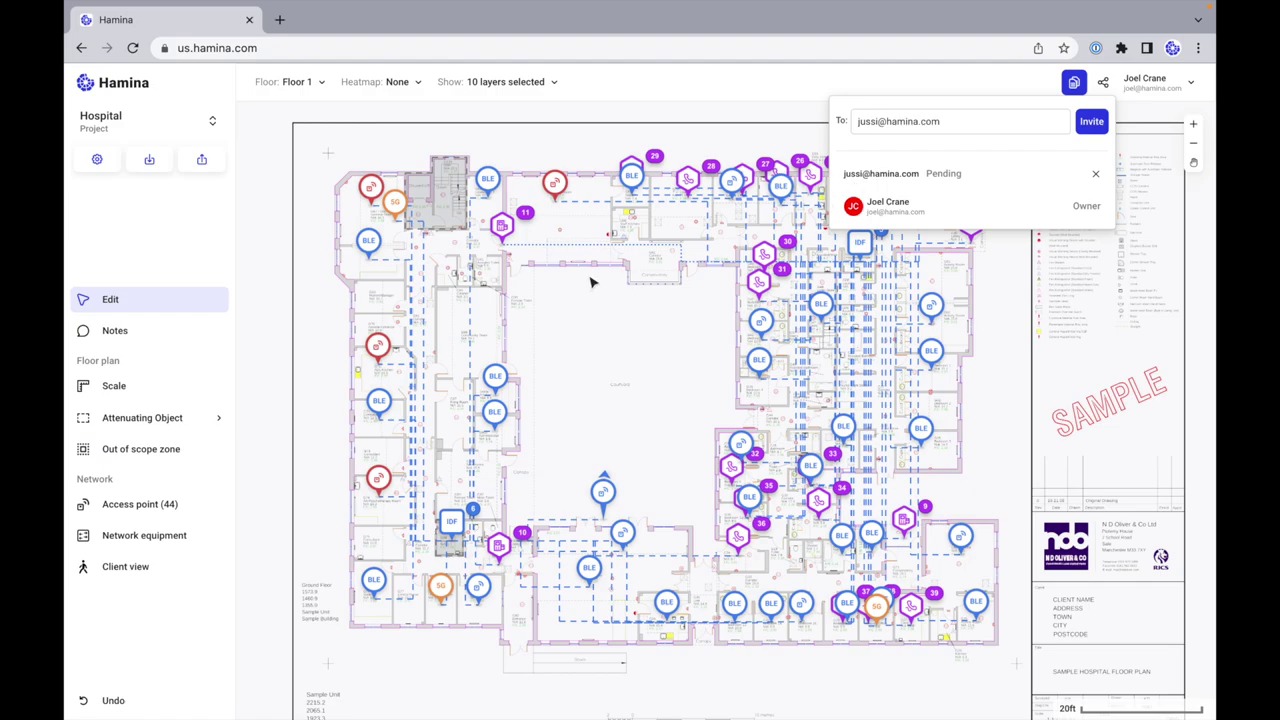
Step: Open the report's Bill of Materials table and look through its rows
{"action": "left_click", "coordinate": [1074, 84]}
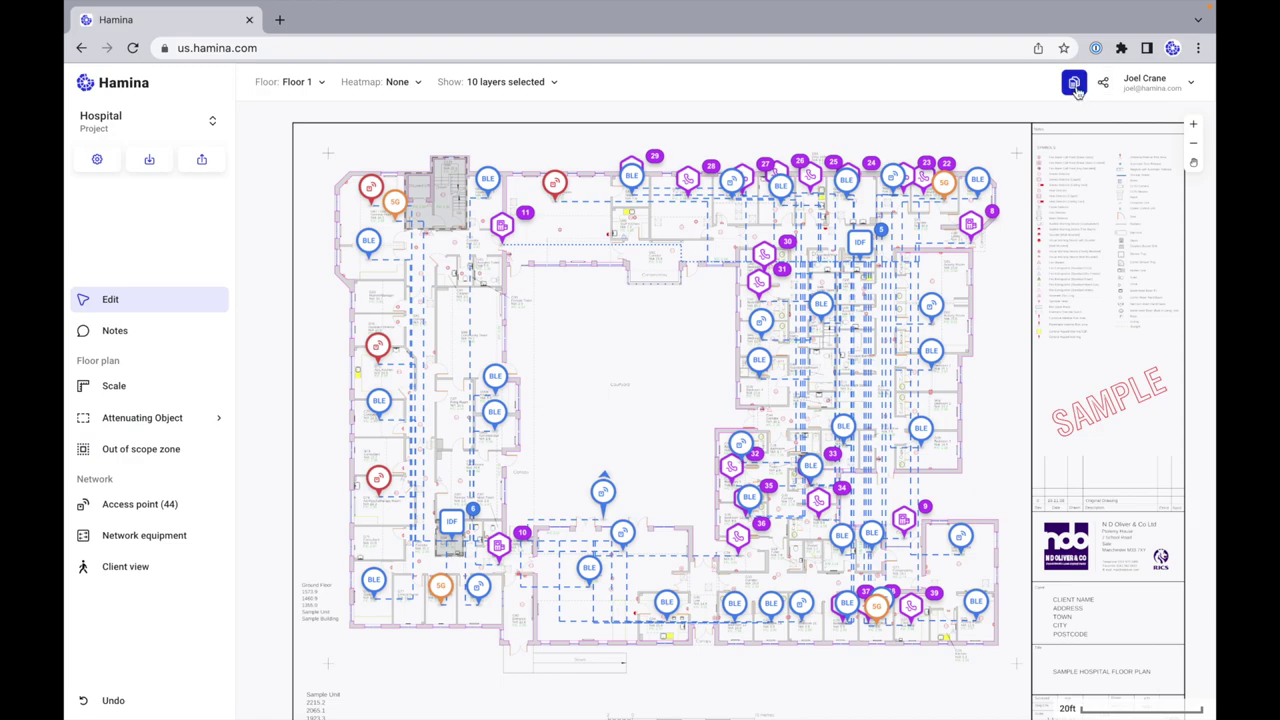
{"action": "left_click", "coordinate": [1075, 86]}
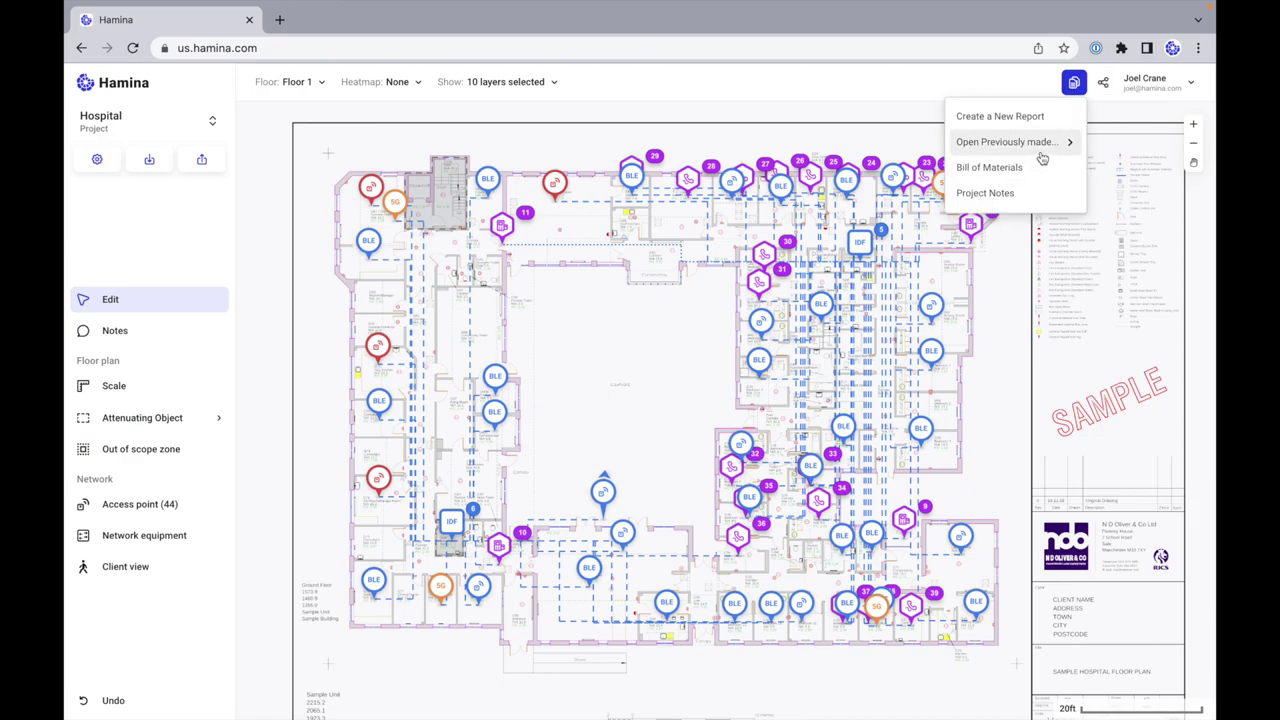
{"action": "left_click", "coordinate": [1025, 170]}
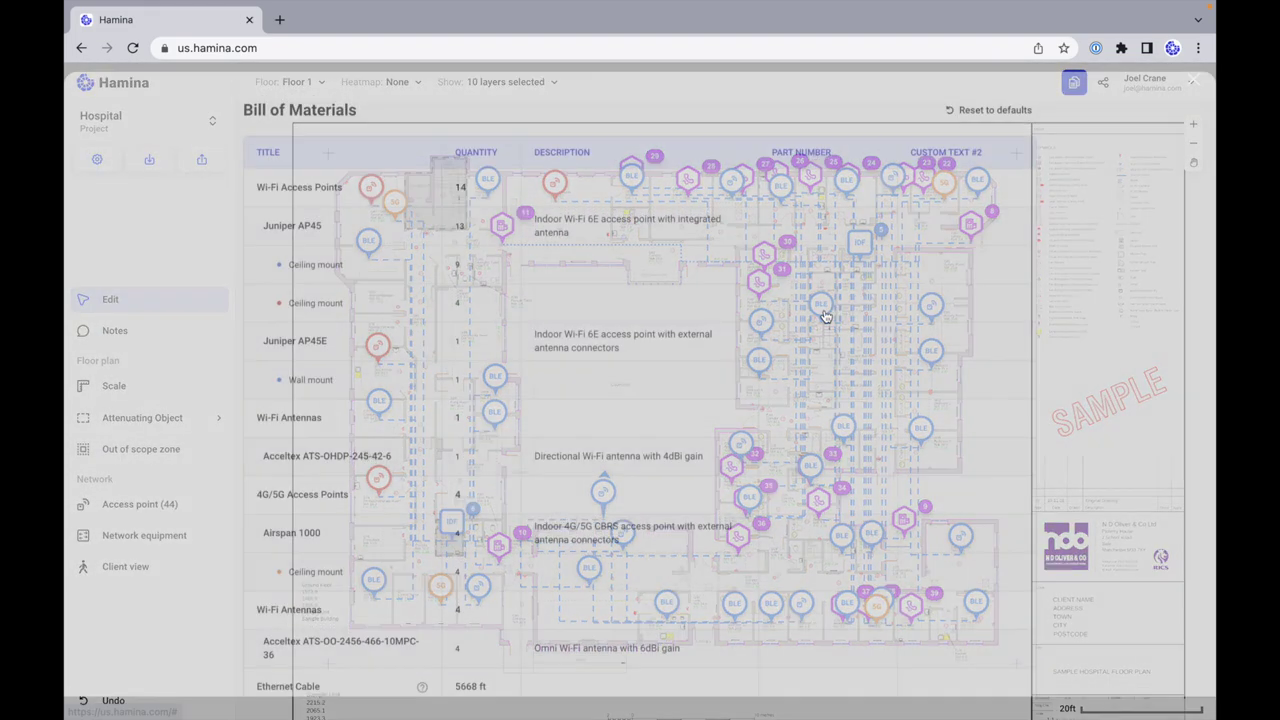
{"action": "scroll", "coordinate": [817, 289], "scroll_direction": "down", "scroll_amount": 2}
{"action": "scroll", "coordinate": [445, 308], "scroll_direction": "down", "scroll_amount": 2}
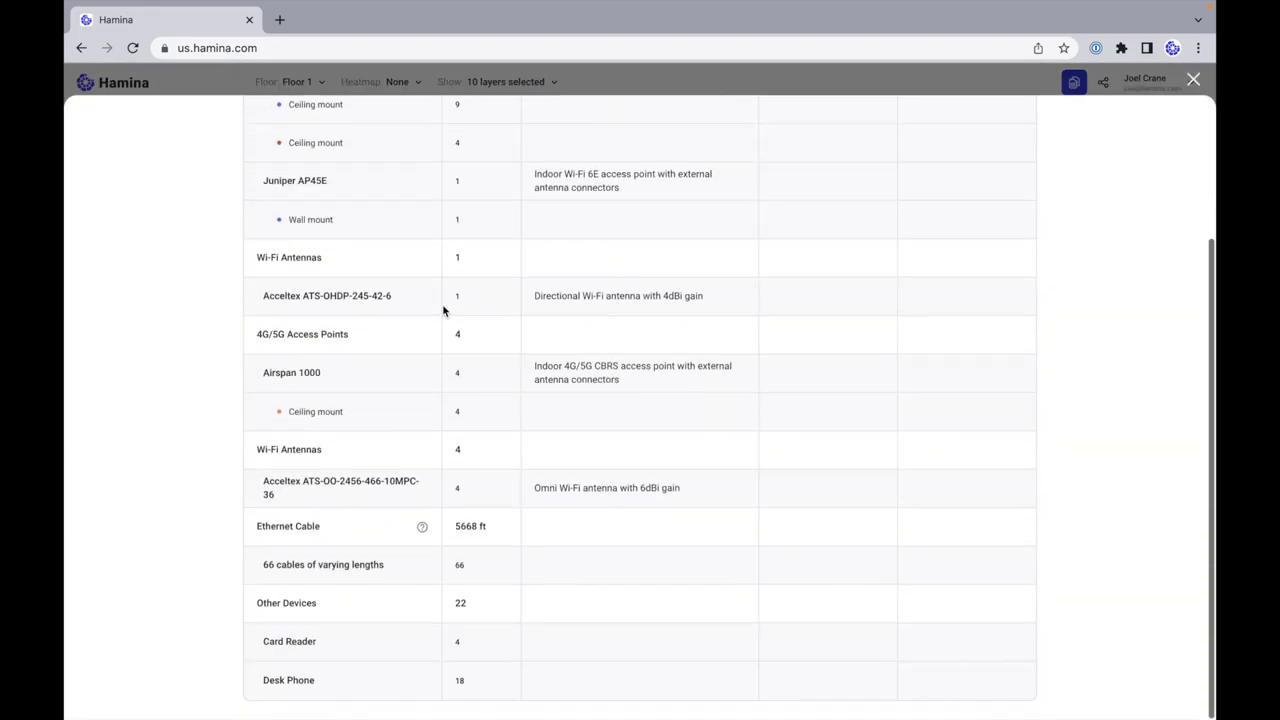
{"action": "scroll", "coordinate": [429, 571], "scroll_direction": "up", "scroll_amount": 2}
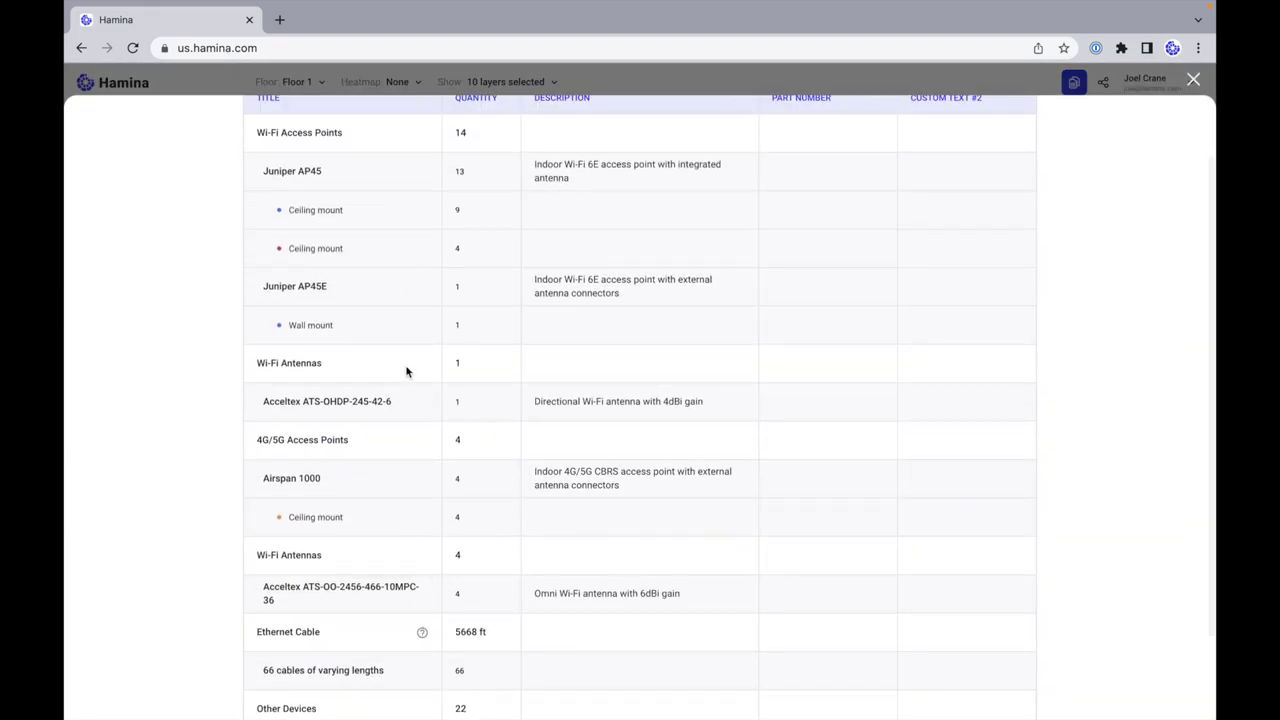
{"action": "scroll", "coordinate": [406, 369], "scroll_direction": "up", "scroll_amount": 2}
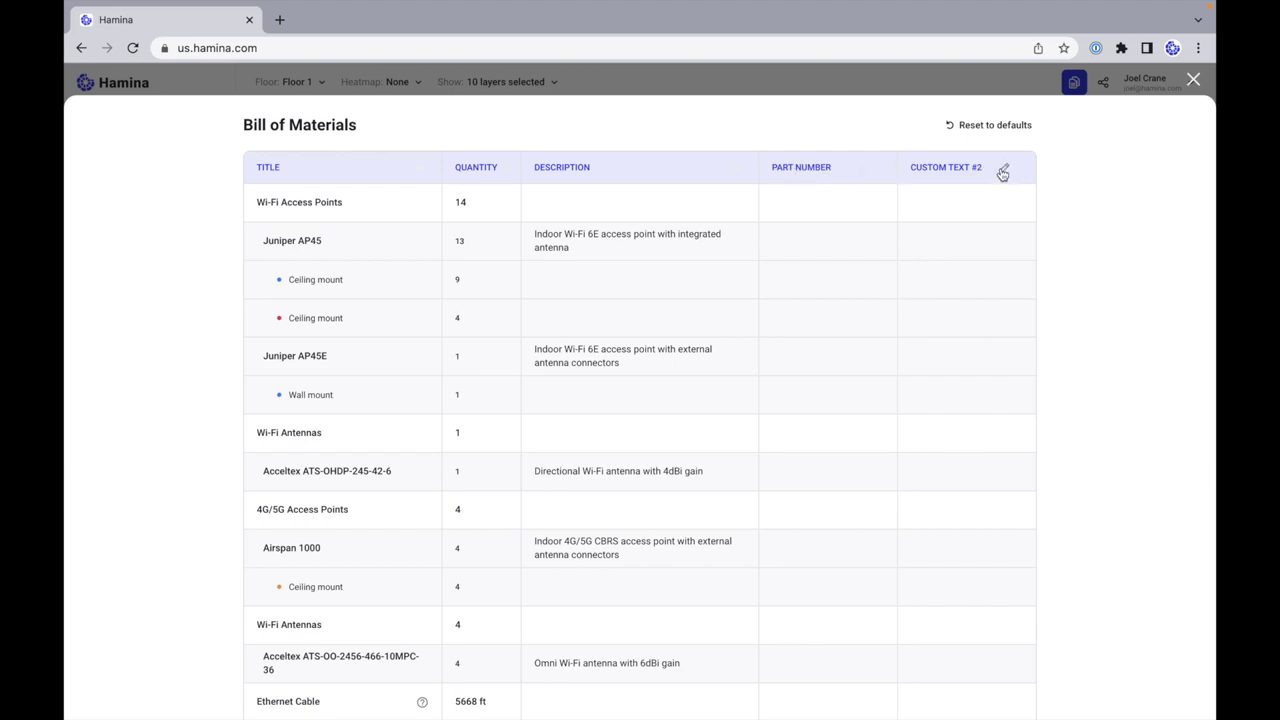
Step: Rename the CUSTOM TEXT #2 column header to Cost
{"action": "left_click", "coordinate": [1002, 173]}
{"action": "triple_click", "coordinate": [968, 172]}
{"action": "type", "text": "Cost"}
{"action": "key", "text": "Return"}
Step: Enter a $40 cost for the second Juniper AP45 ceiling mount row and close the table
{"action": "left_click", "coordinate": [1025, 322]}
{"action": "key", "text": "Return"}
{"action": "scroll", "coordinate": [605, 503], "scroll_direction": "down", "scroll_amount": 1}
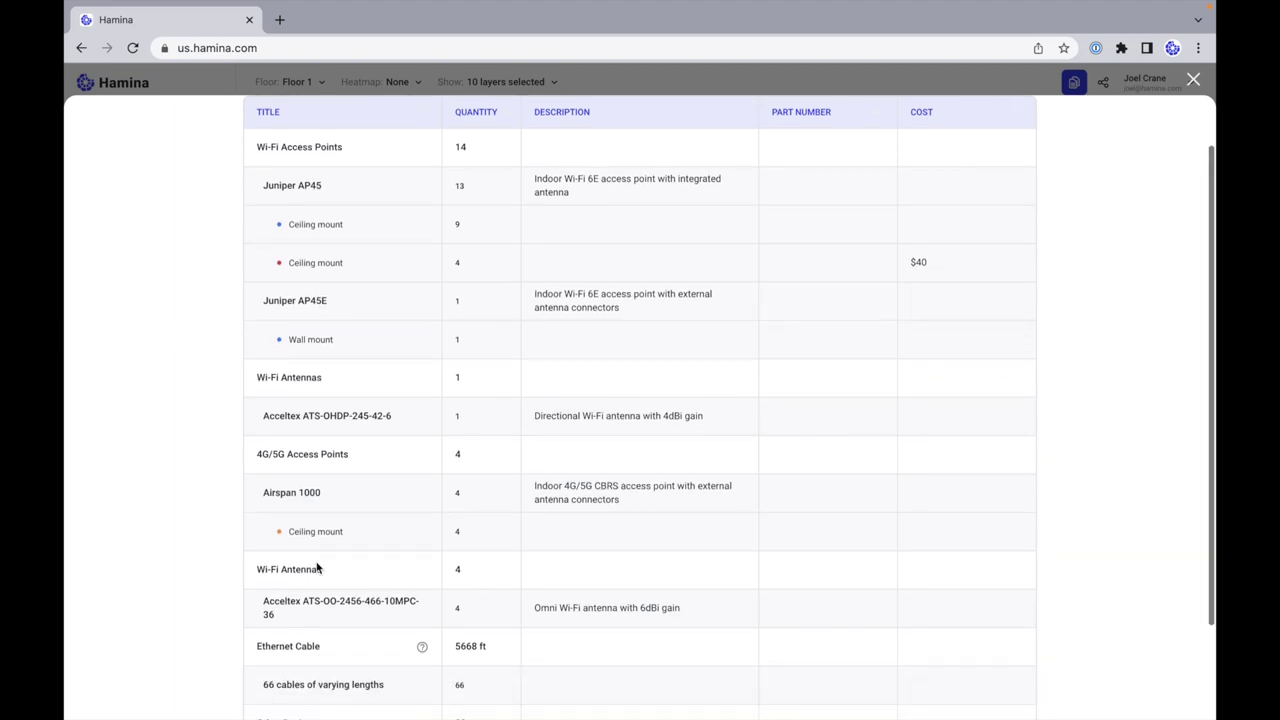
{"action": "scroll", "coordinate": [490, 403], "scroll_direction": "up", "scroll_amount": 1}
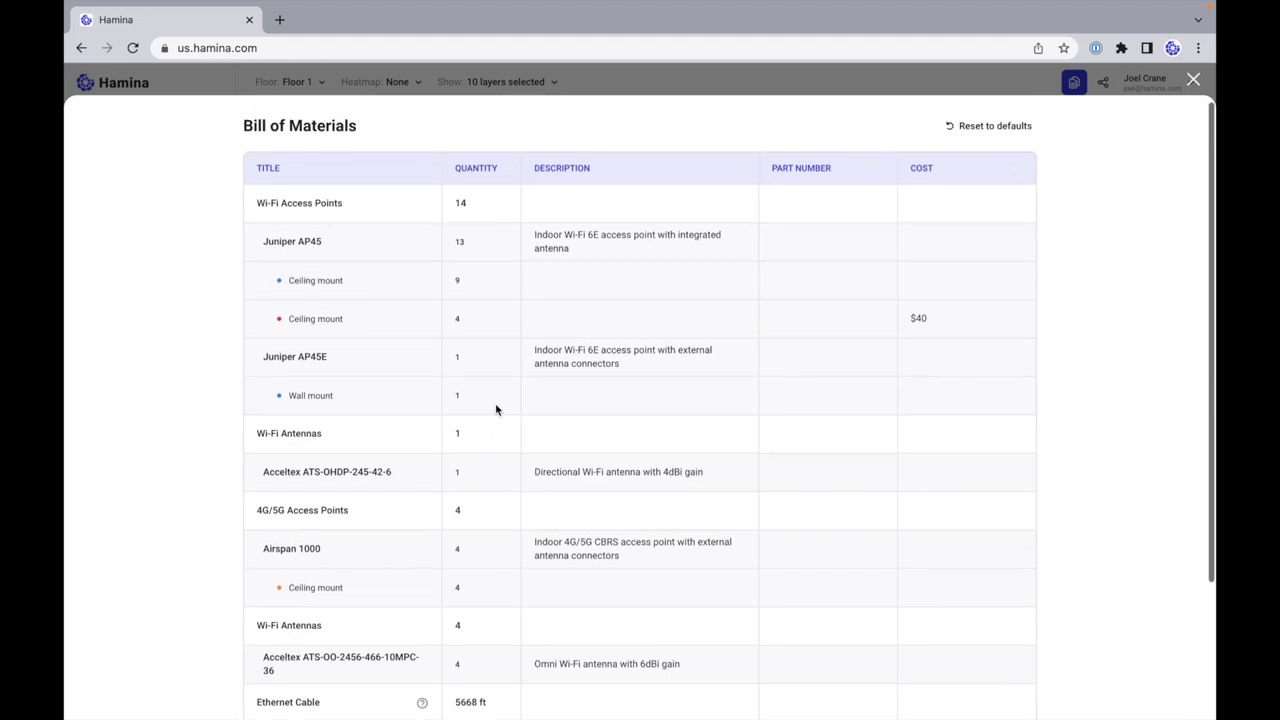
{"action": "left_click", "coordinate": [1195, 80]}
{"action": "left_click", "coordinate": [1074, 82]}
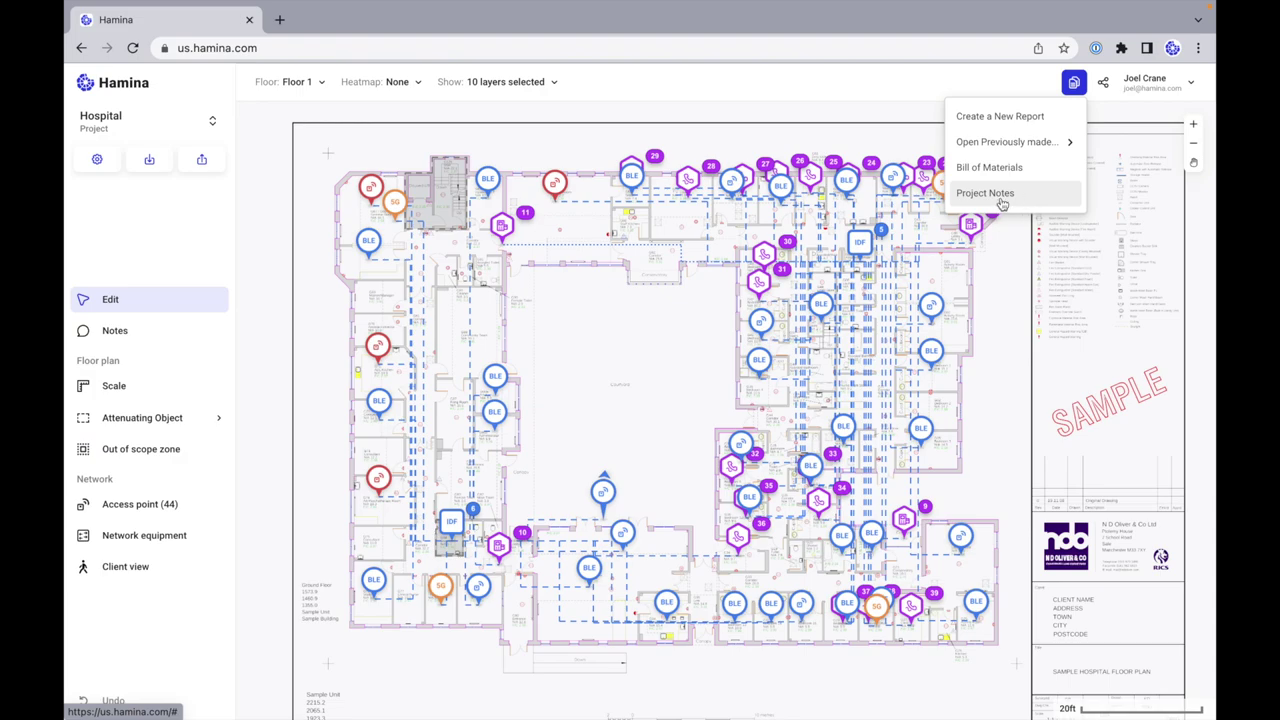
Step: Start a new report, name it 'Wi-Fi, BLE, and CBRS All At the Same Time', and create it
{"action": "left_click", "coordinate": [1009, 118]}
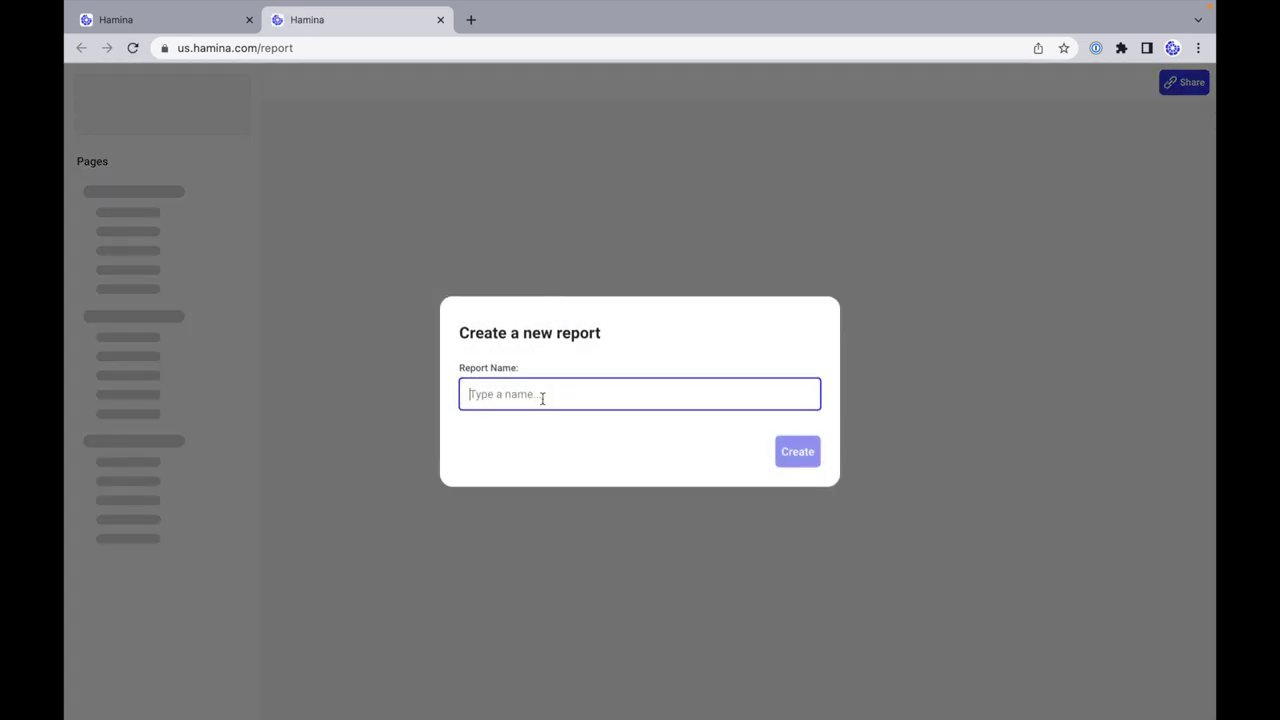
{"action": "type", "text": "A"}
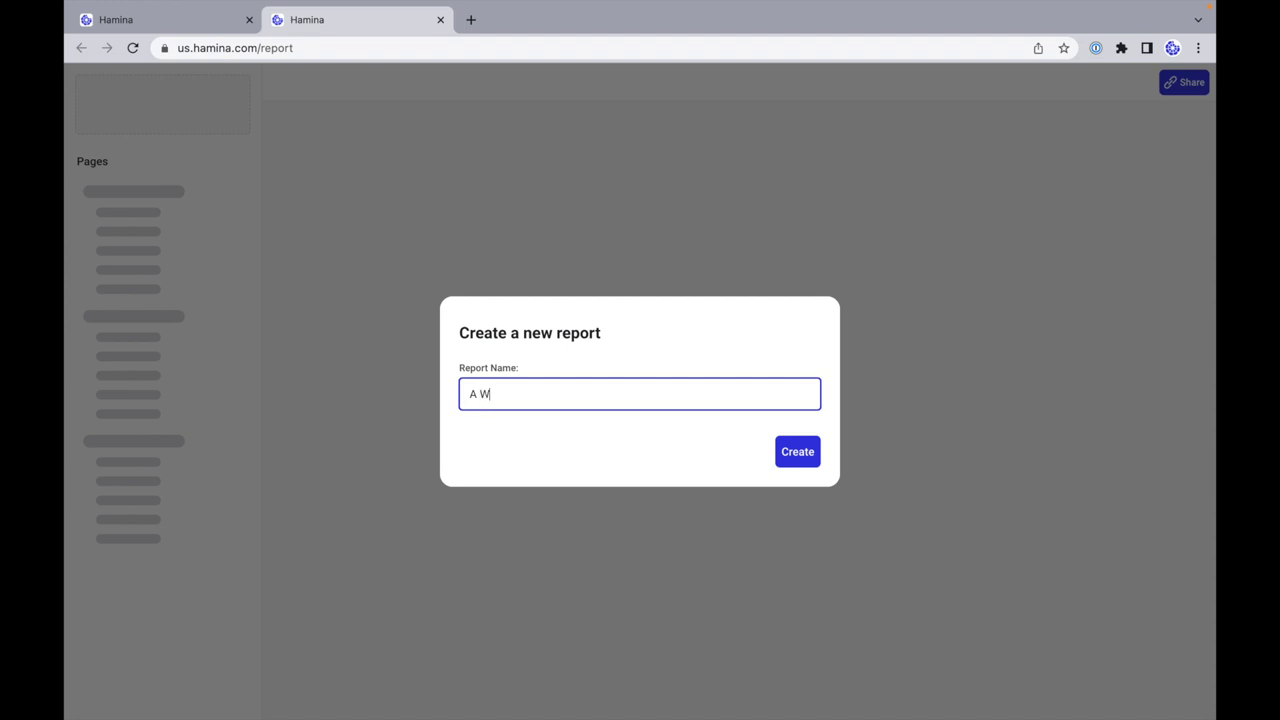
{"action": "key", "text": "BackSpace"}
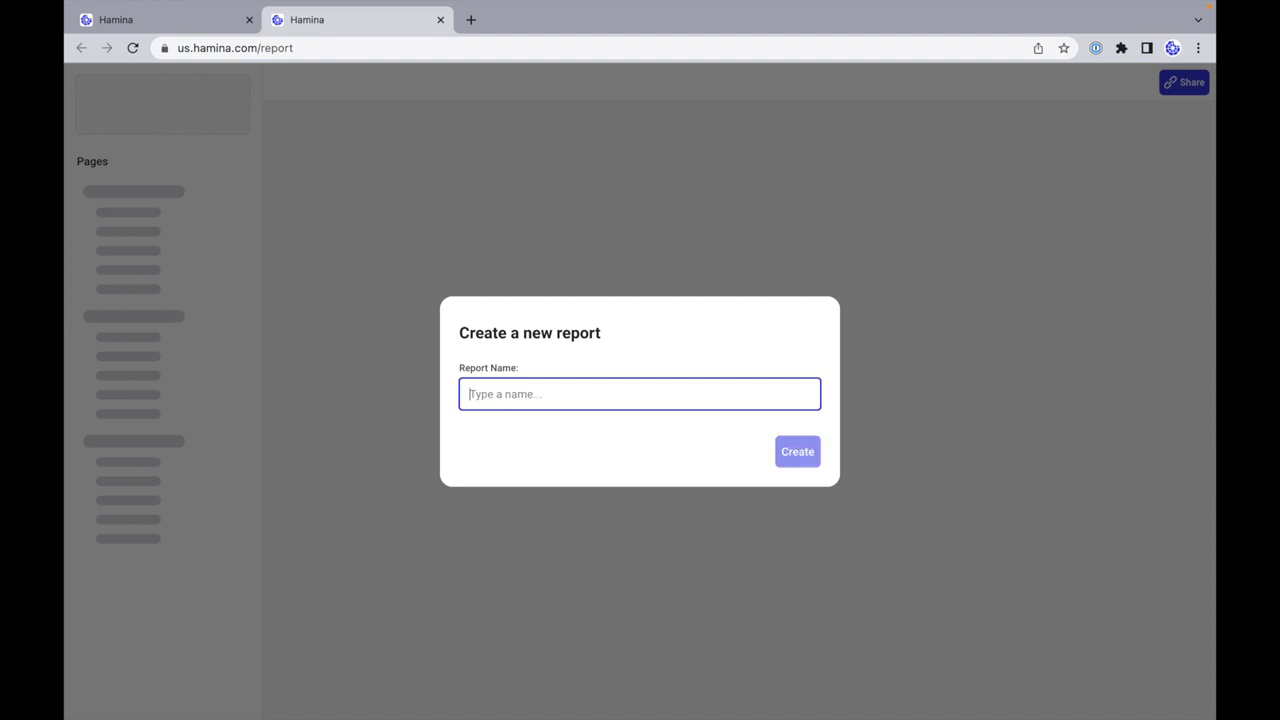
{"action": "type", "text": "Wi-Fi, BLE, and CBRS"}
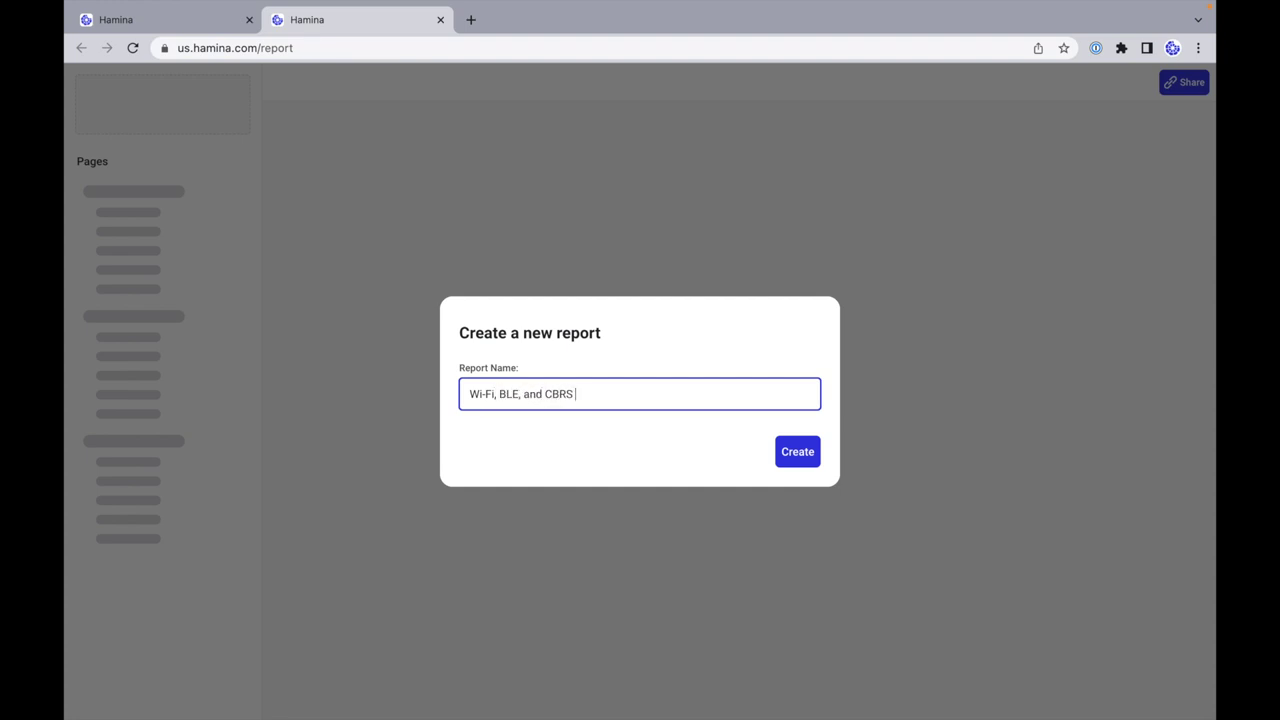
{"action": "type", "text": "me Time"}
{"action": "left_click", "coordinate": [797, 451]}
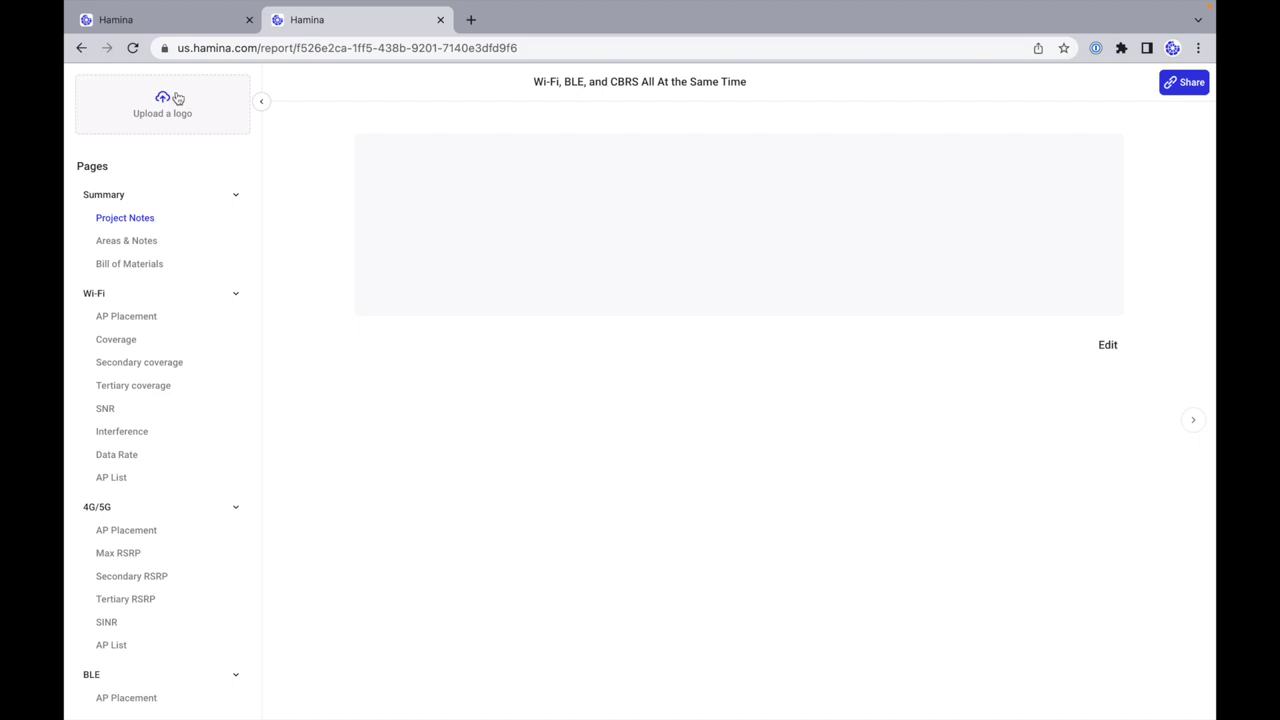
Step: Review the Wi-Fi Coverage and Secondary coverage pages, then hide Wi-Fi Tertiary coverage
{"action": "mouse_move", "coordinate": [210, 224]}
{"action": "left_click", "coordinate": [125, 343]}
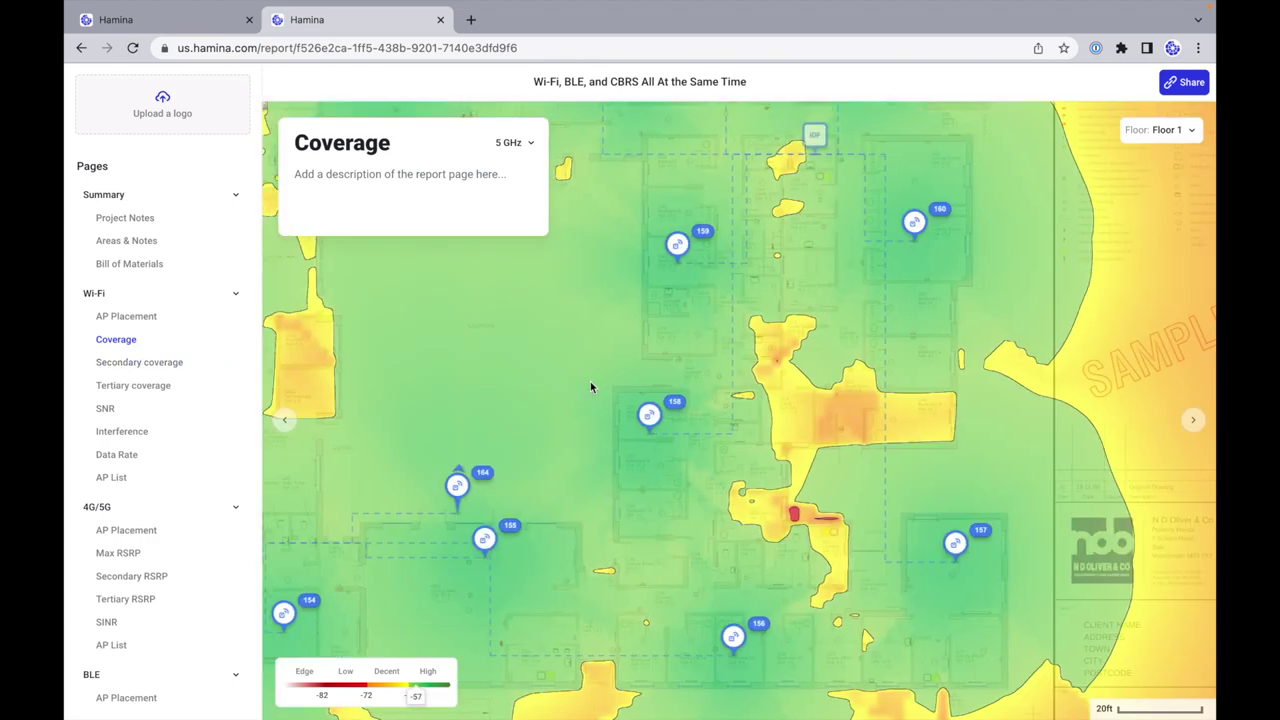
{"action": "left_click", "coordinate": [152, 364]}
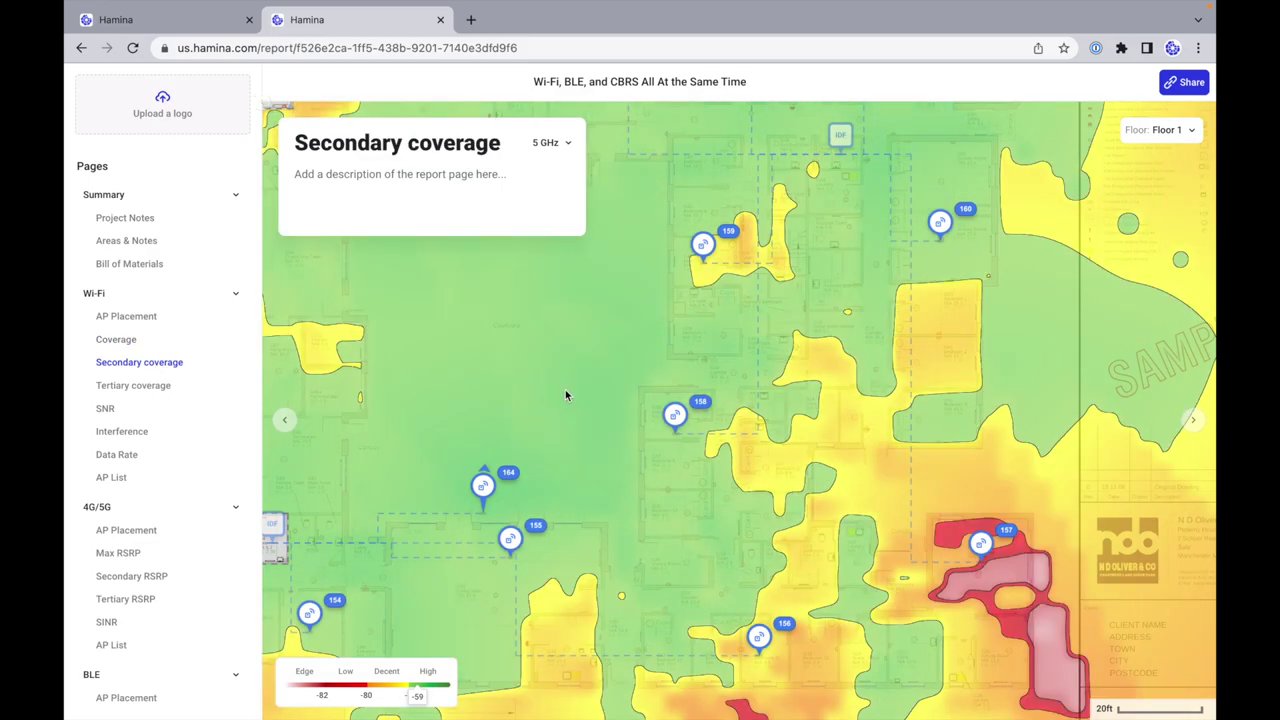
{"action": "left_click", "coordinate": [232, 388]}
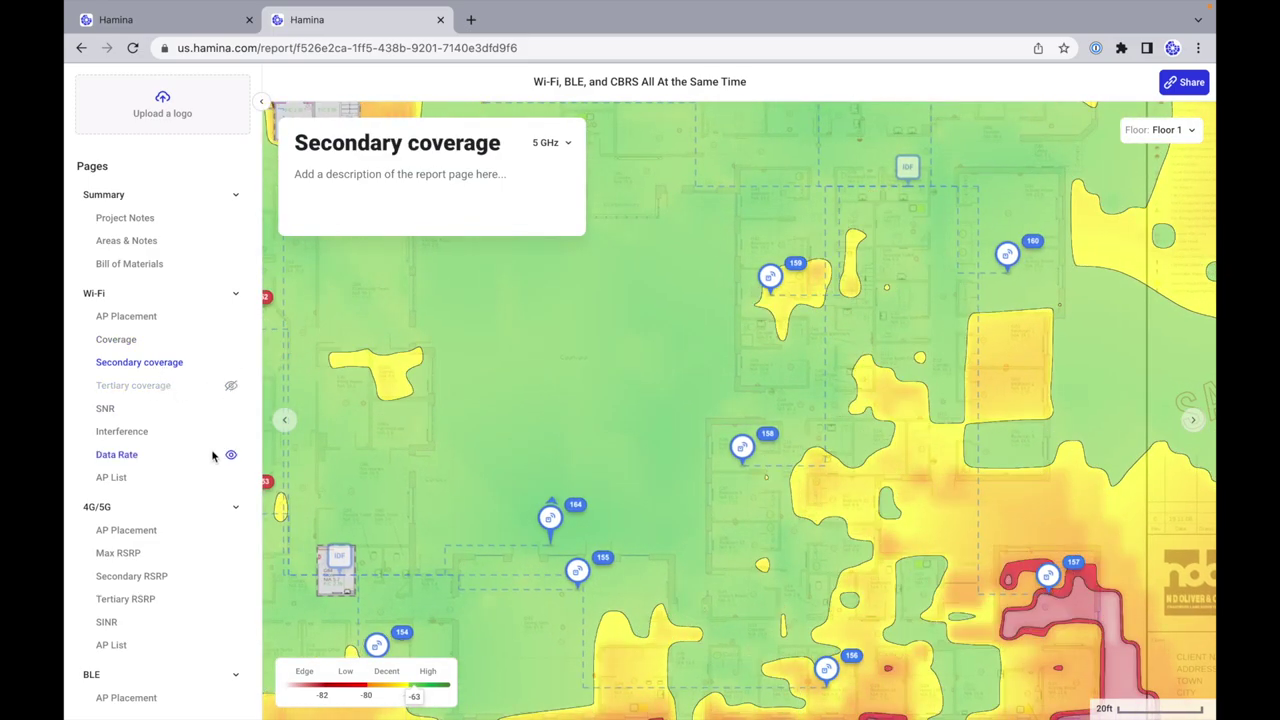
{"action": "scroll", "coordinate": [214, 451], "scroll_direction": "down", "scroll_amount": 2}
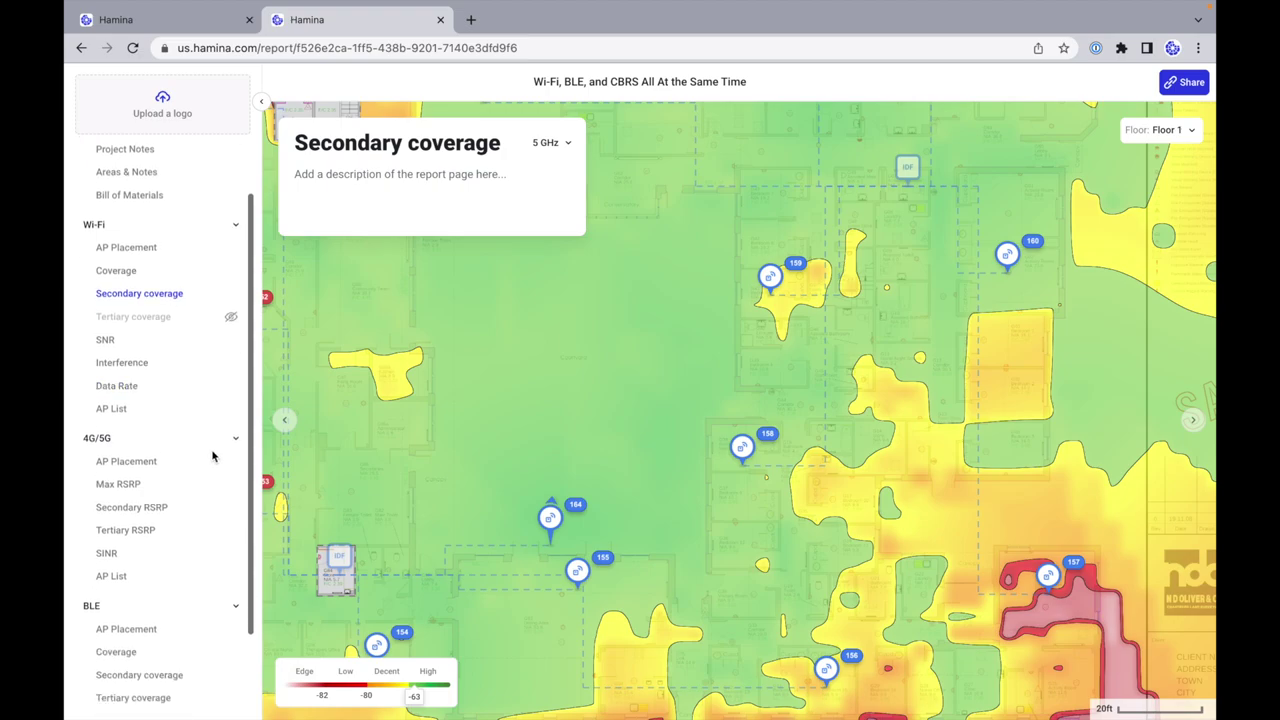
Step: Hide the 4G/5G Secondary and Tertiary RSRP pages and the BLE Tertiary coverage and Coverage pages
{"action": "left_click", "coordinate": [231, 508]}
{"action": "left_click", "coordinate": [232, 534]}
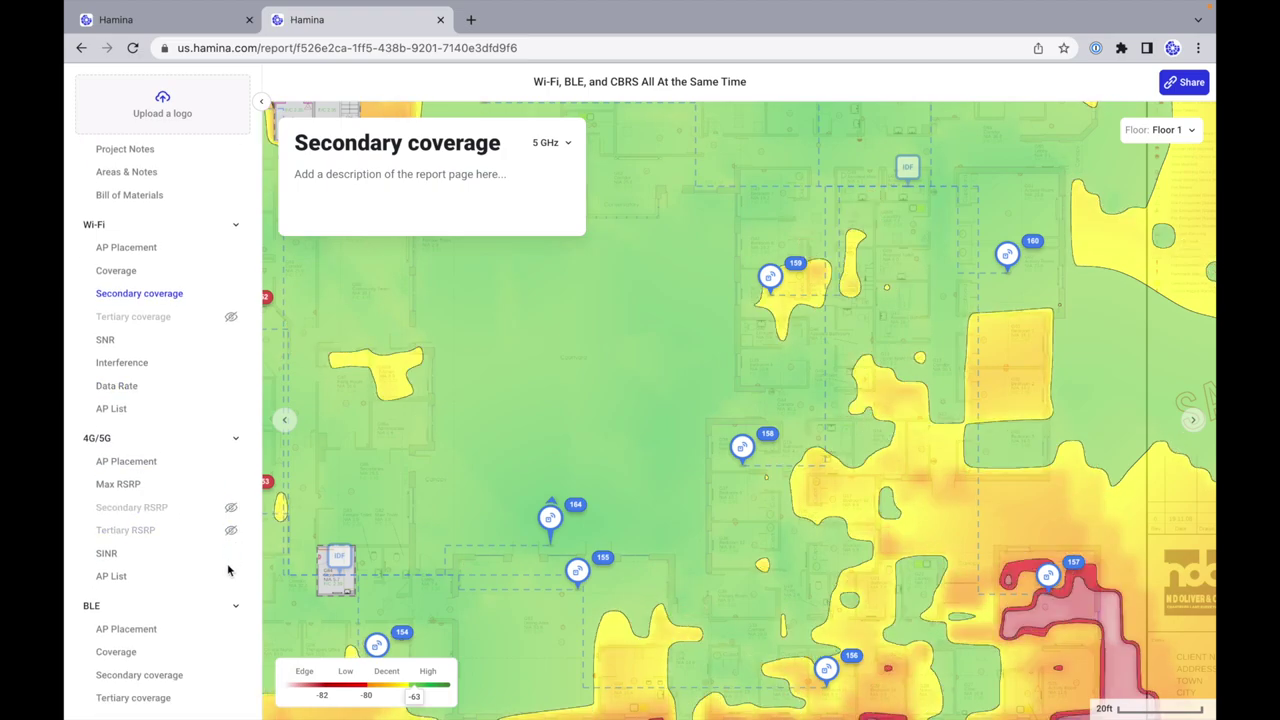
{"action": "scroll", "coordinate": [204, 540], "scroll_direction": "down", "scroll_amount": 3}
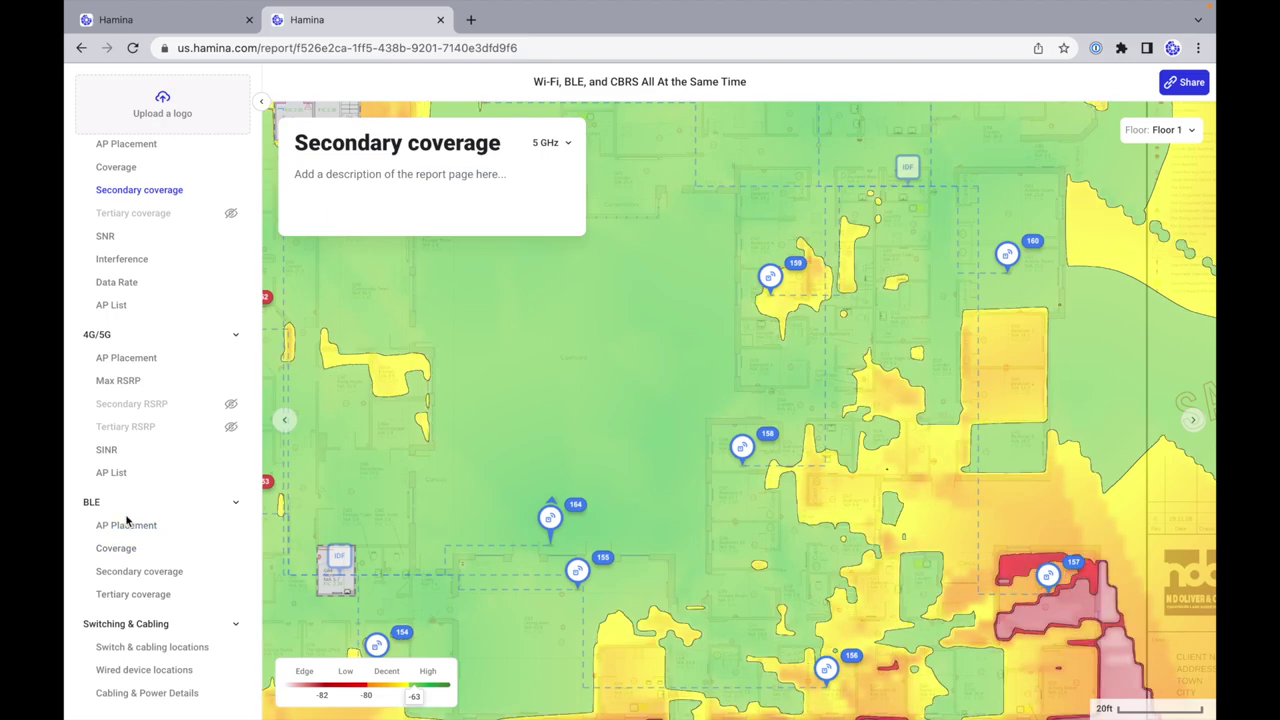
{"action": "left_click", "coordinate": [231, 595]}
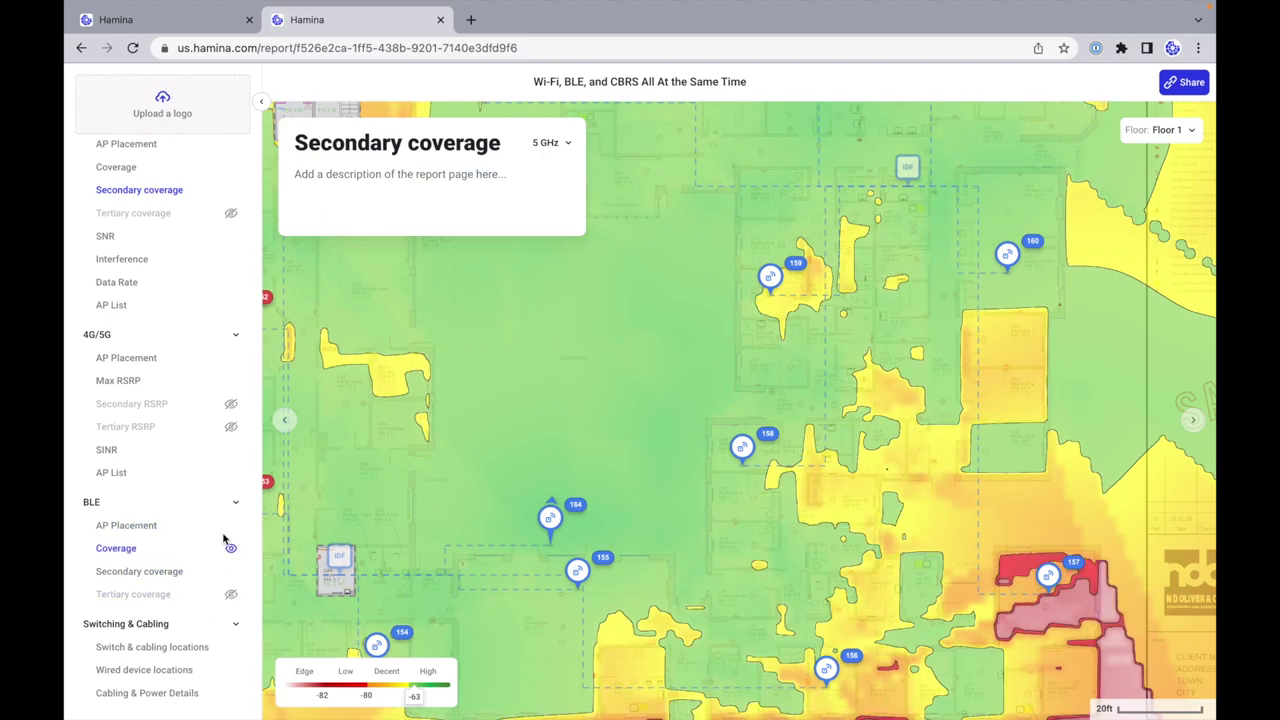
{"action": "left_click", "coordinate": [231, 549]}
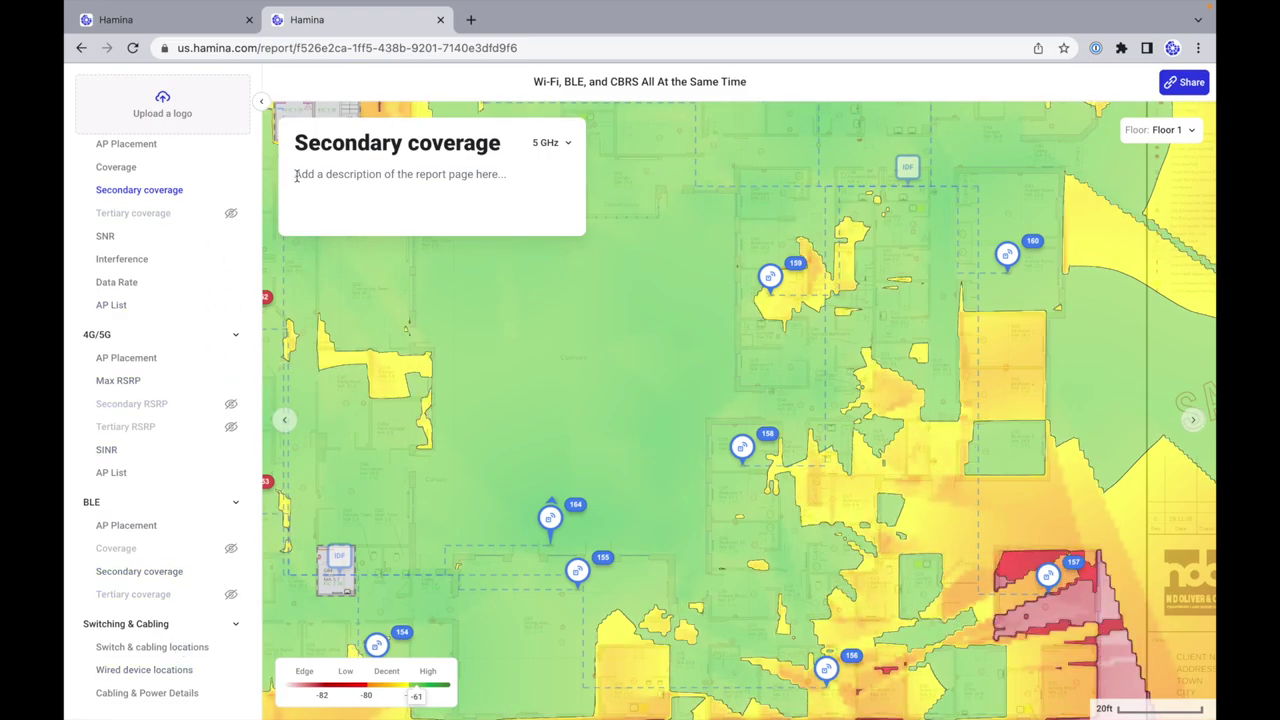
{"action": "scroll", "coordinate": [150, 300], "scroll_direction": "up", "scroll_amount": 4}
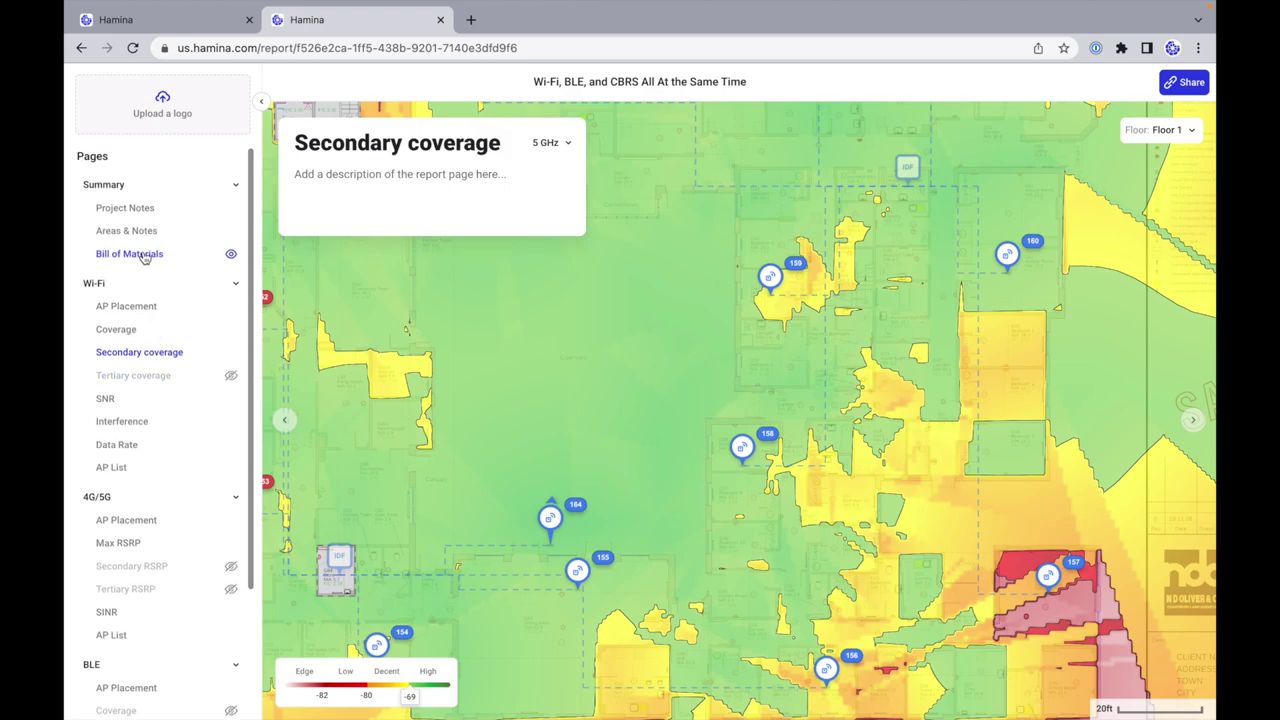
Step: Retitle the report's Bill of Materials page to 'The Stuff'
{"action": "left_click", "coordinate": [120, 256]}
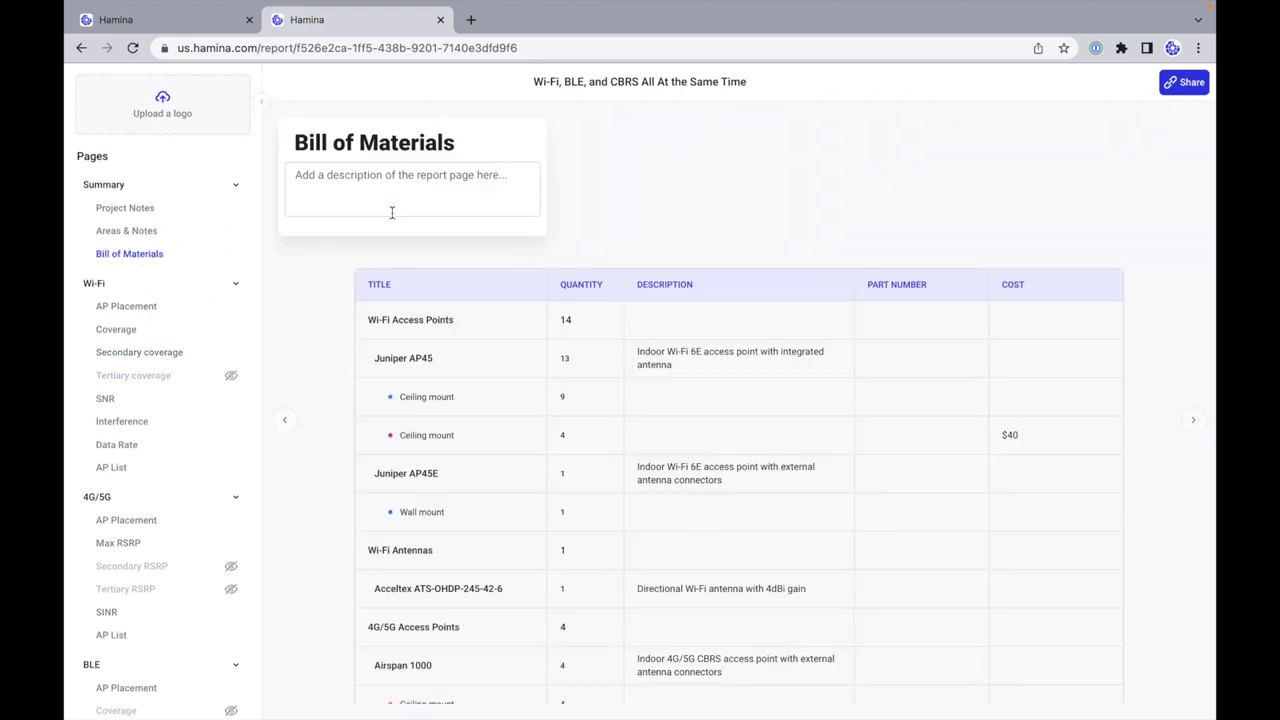
{"action": "triple_click", "coordinate": [449, 145]}
{"action": "type", "text": "\"The Stuff\""}
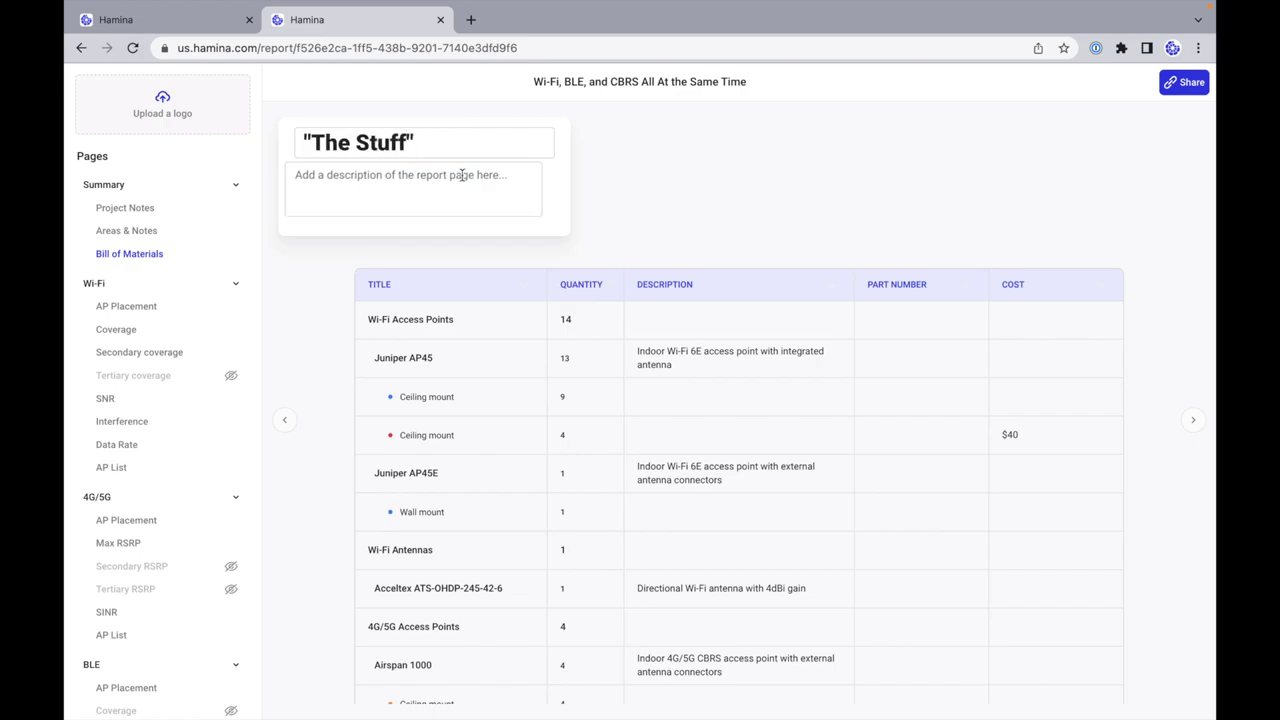
Step: Describe the page as 'The things that we need to make the network.' and bring up sharing
{"action": "left_click", "coordinate": [462, 175]}
{"action": "type", "text": "The thing"}
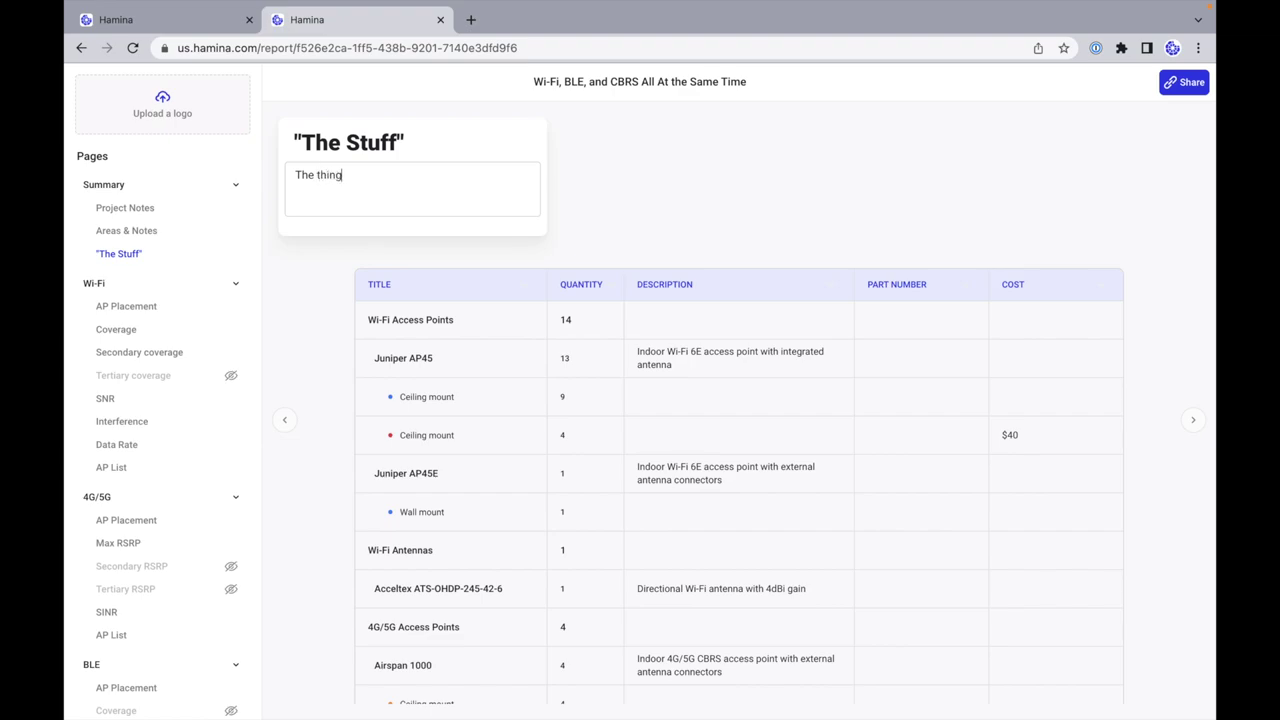
{"action": "type", "text": "s that we need to make the network."}
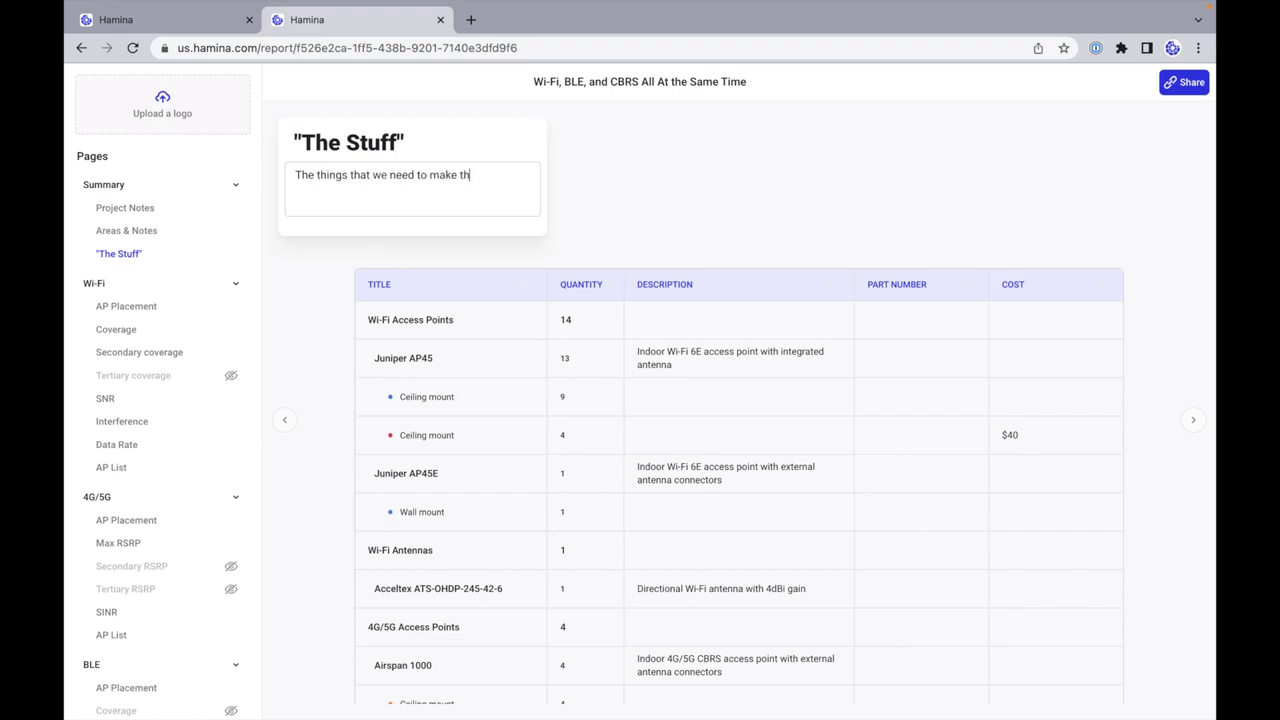
{"action": "left_click", "coordinate": [586, 190]}
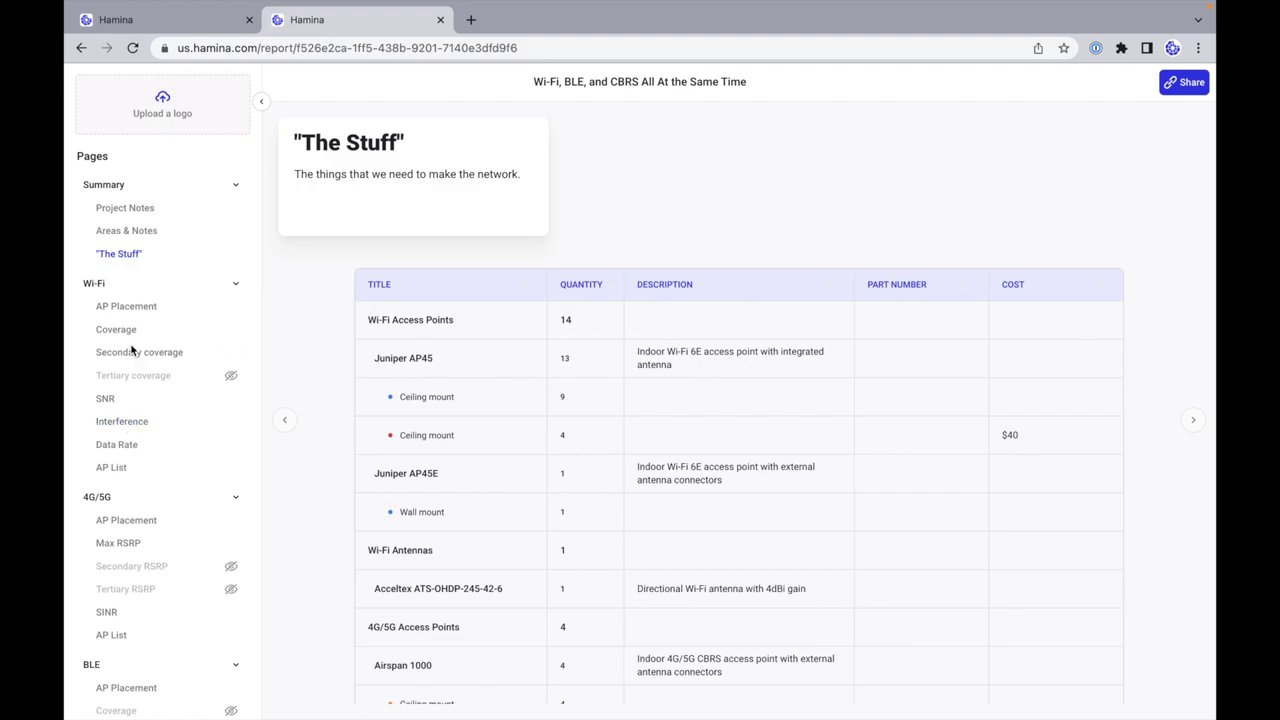
{"action": "left_click", "coordinate": [1177, 87]}
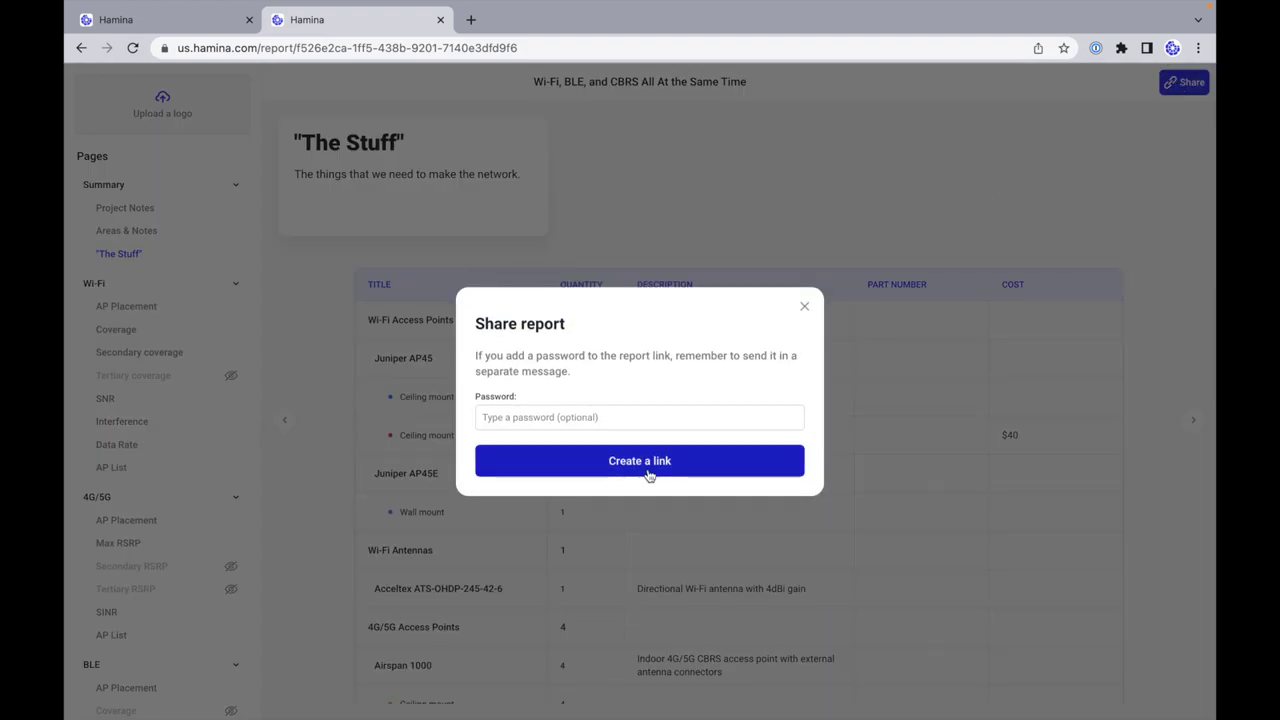
Step: Create a share link for the report and open a new incognito browser window
{"action": "left_click", "coordinate": [575, 453]}
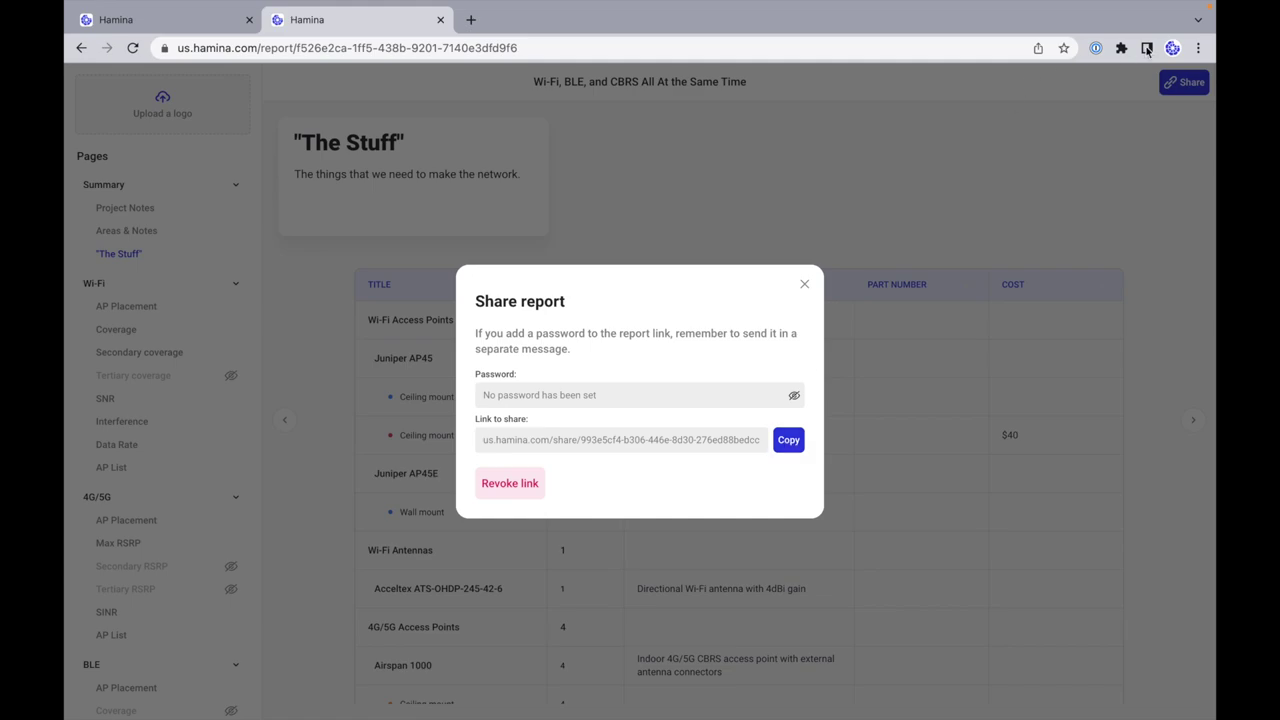
{"action": "left_click", "coordinate": [1201, 50]}
{"action": "left_click", "coordinate": [677, 391]}
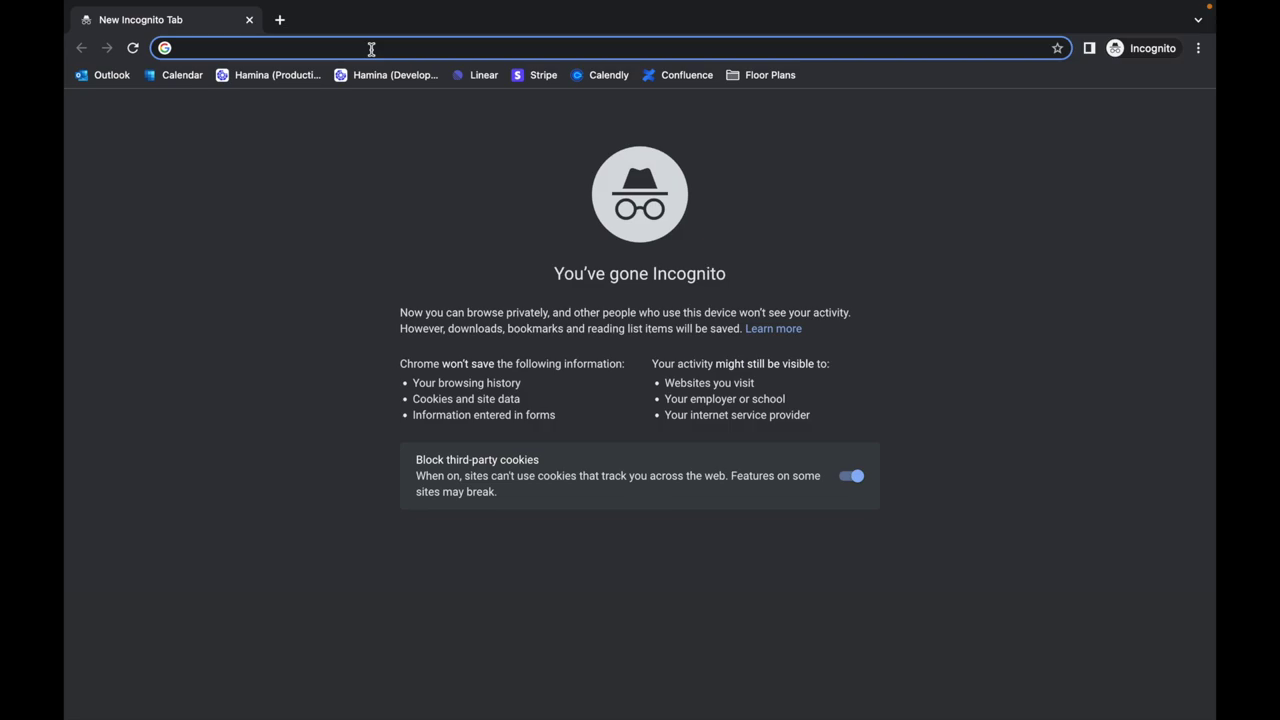
Step: Load the shared report link and view its Floor 1, 5 GHz Wi-Fi Coverage heatmap
{"action": "key", "text": "Return"}
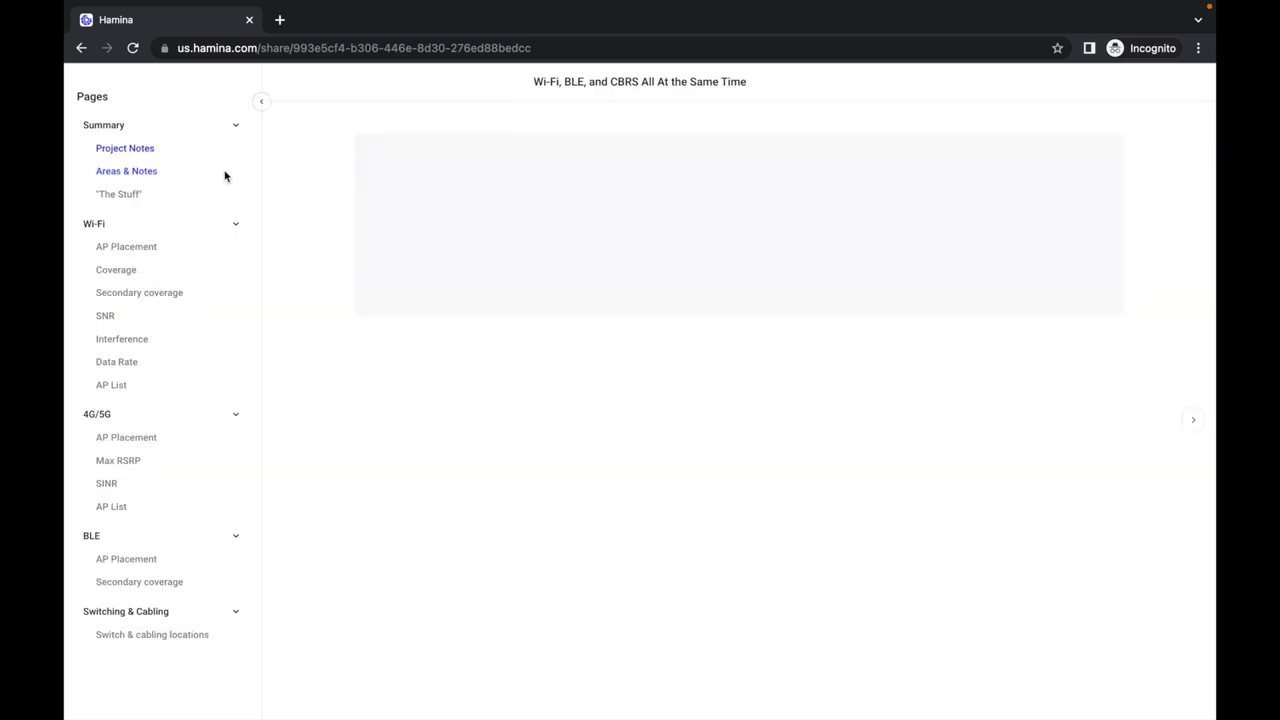
{"action": "left_click", "coordinate": [127, 270]}
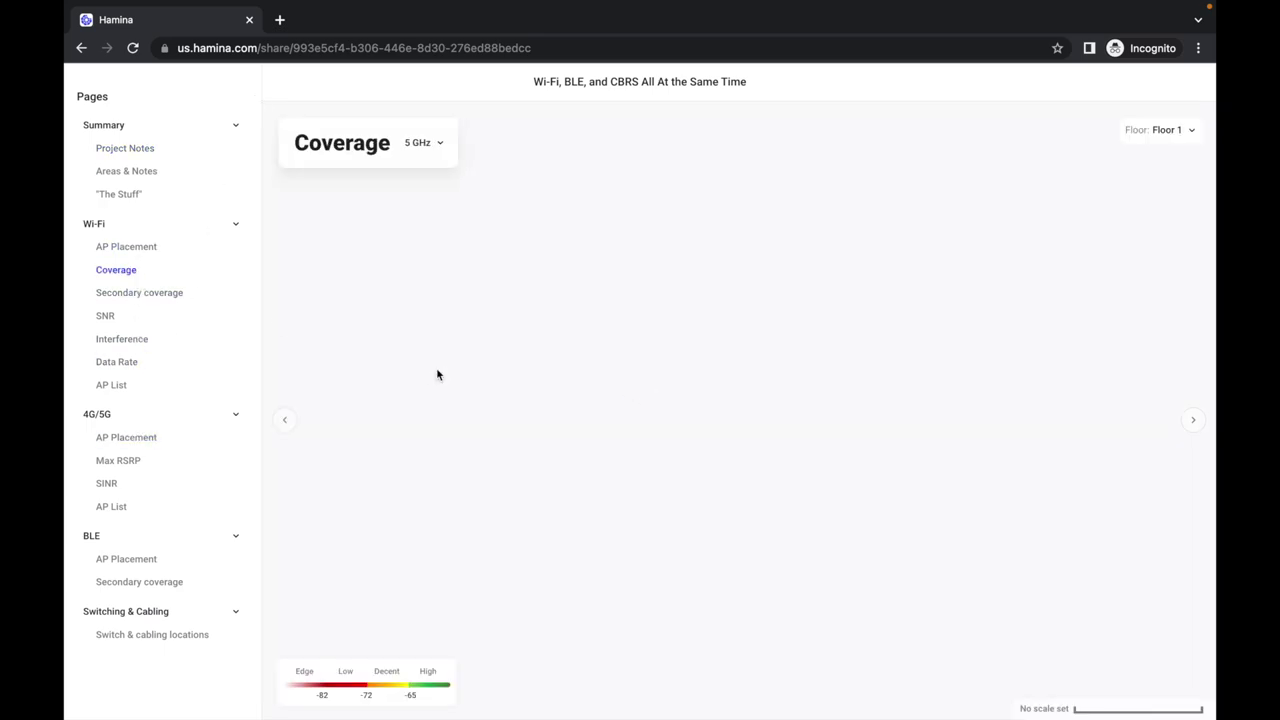
{"action": "left_click", "coordinate": [1168, 134]}
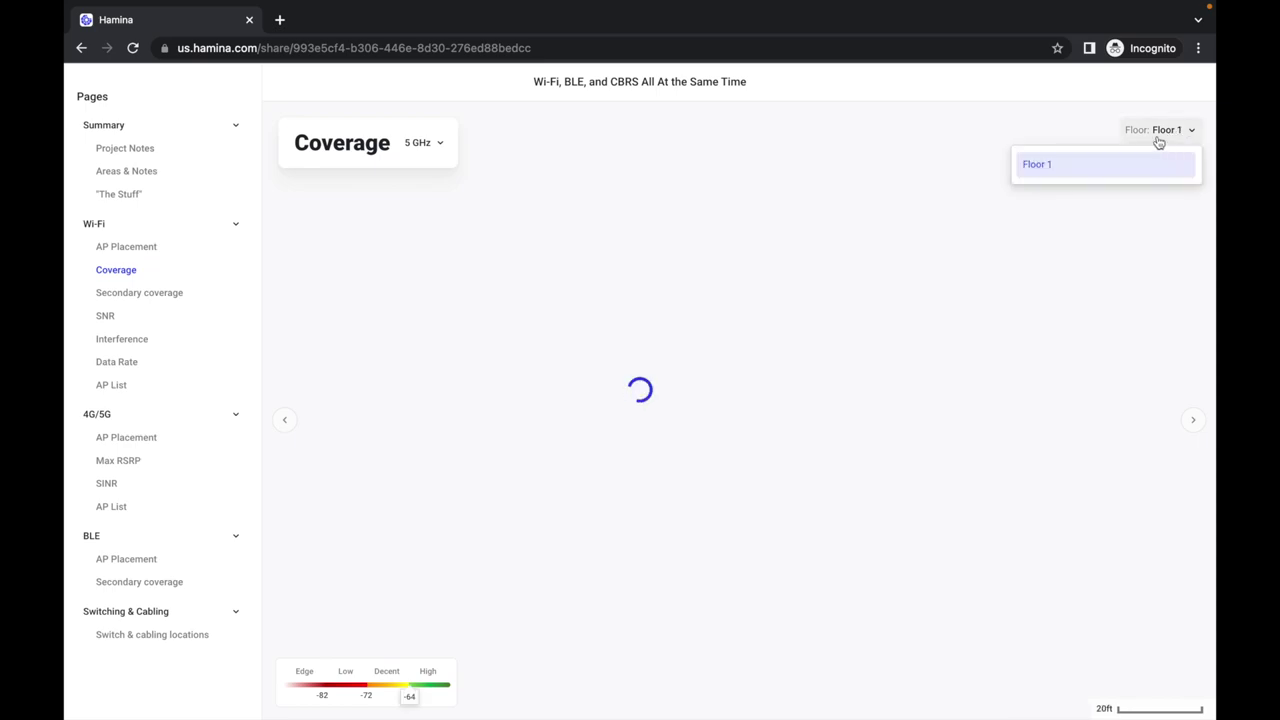
{"action": "left_click", "coordinate": [428, 150]}
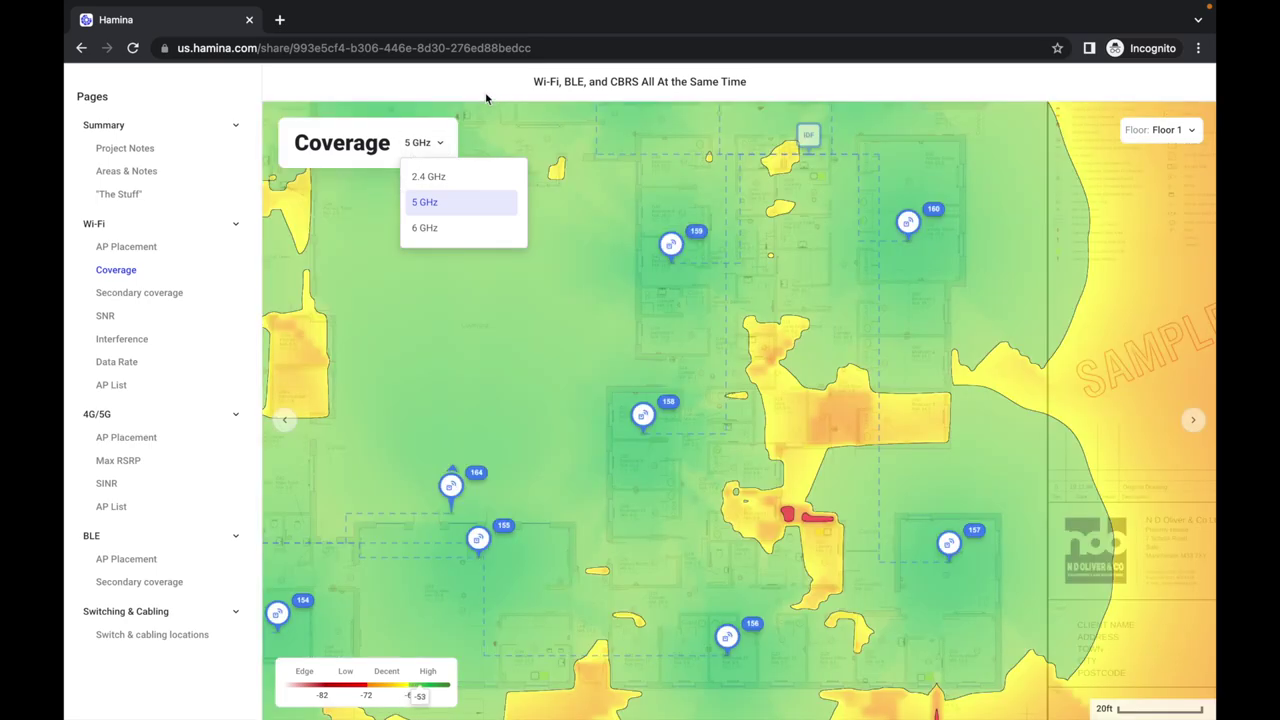
{"action": "left_click", "coordinate": [543, 271]}
{"action": "scroll", "coordinate": [526, 345], "scroll_direction": "down", "scroll_amount": 5}
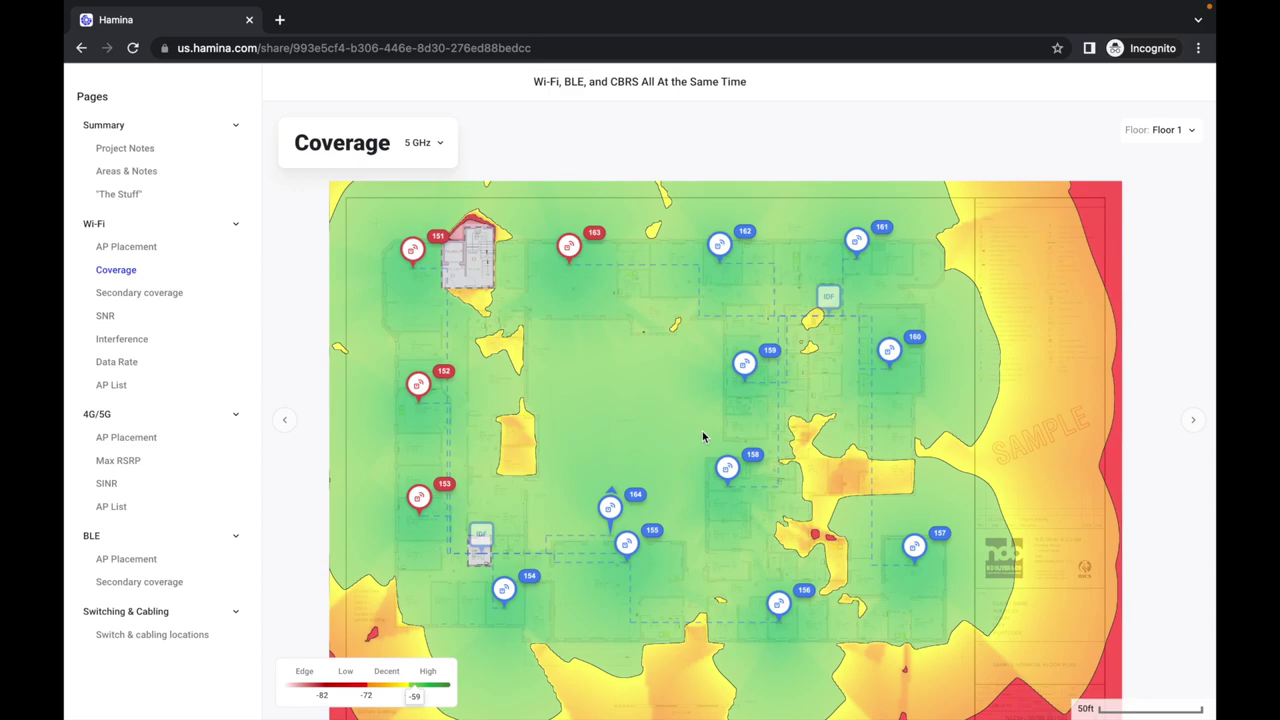
{"action": "scroll", "coordinate": [418, 364], "scroll_direction": "up", "scroll_amount": 5}
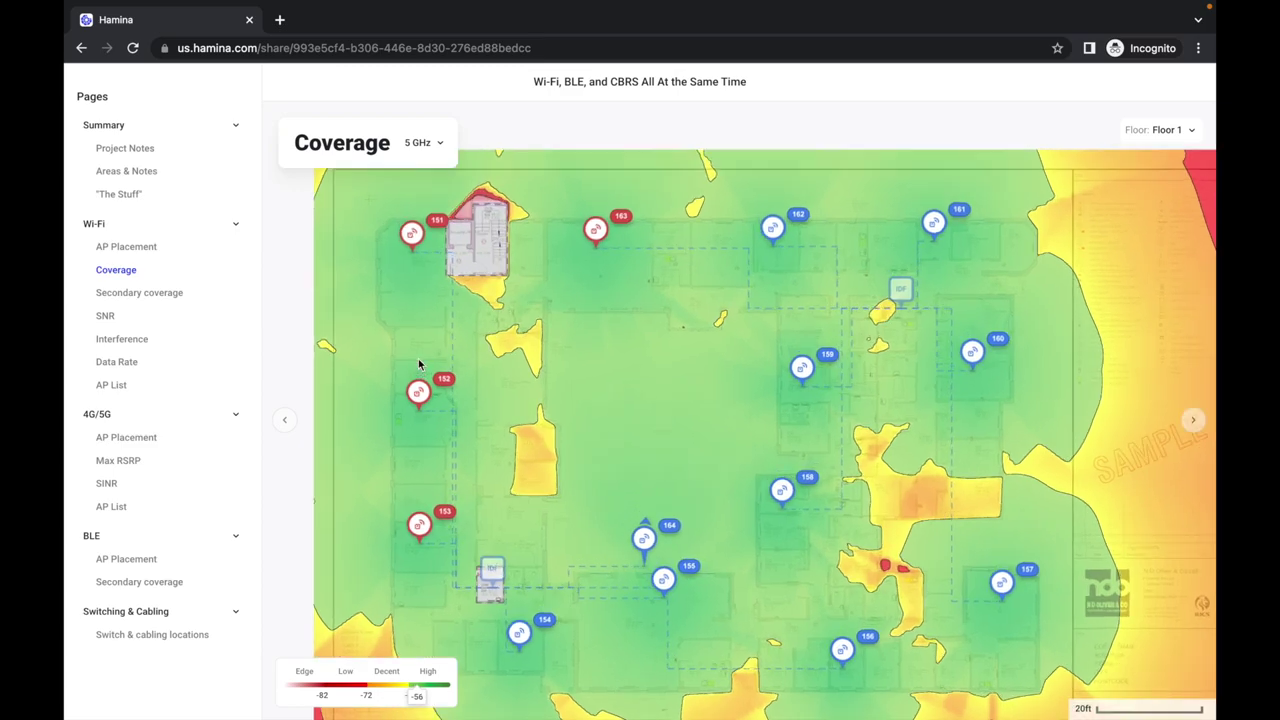
{"action": "scroll", "coordinate": [418, 364], "scroll_direction": "down", "scroll_amount": 5}
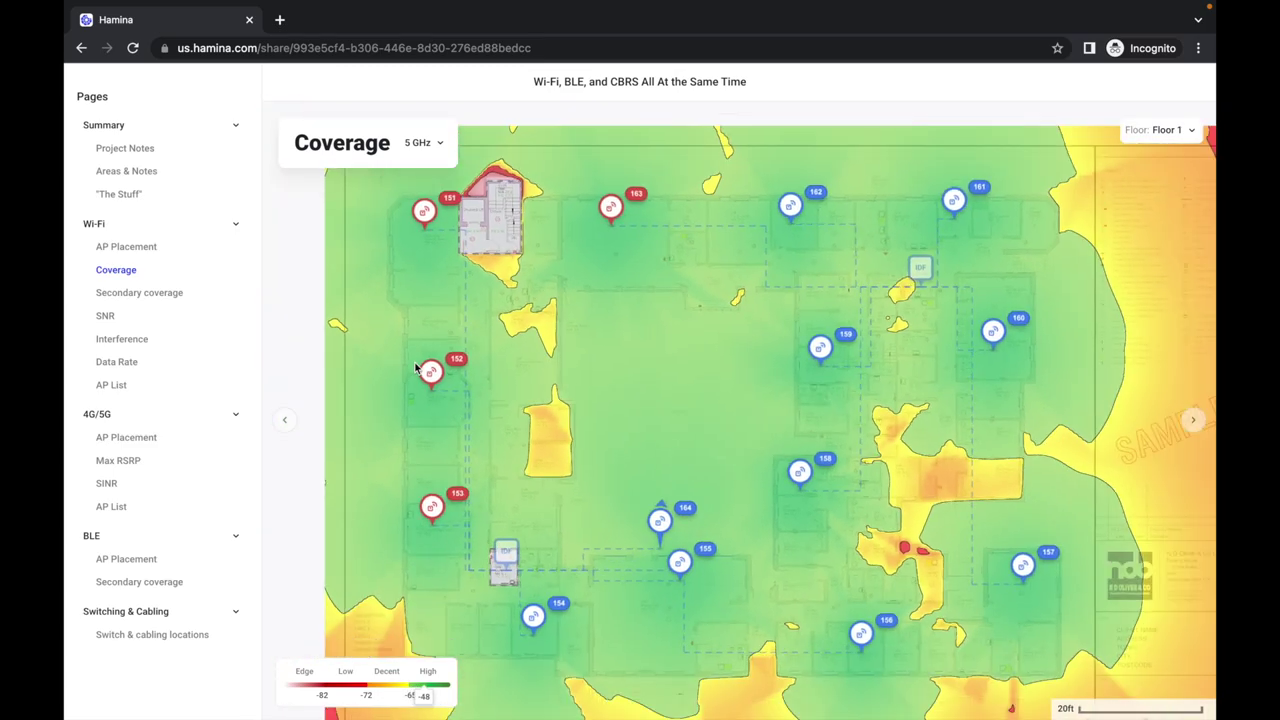
Step: Inspect access points 152, 159 and 164, expanding more details for AP 164
{"action": "left_click", "coordinate": [429, 374]}
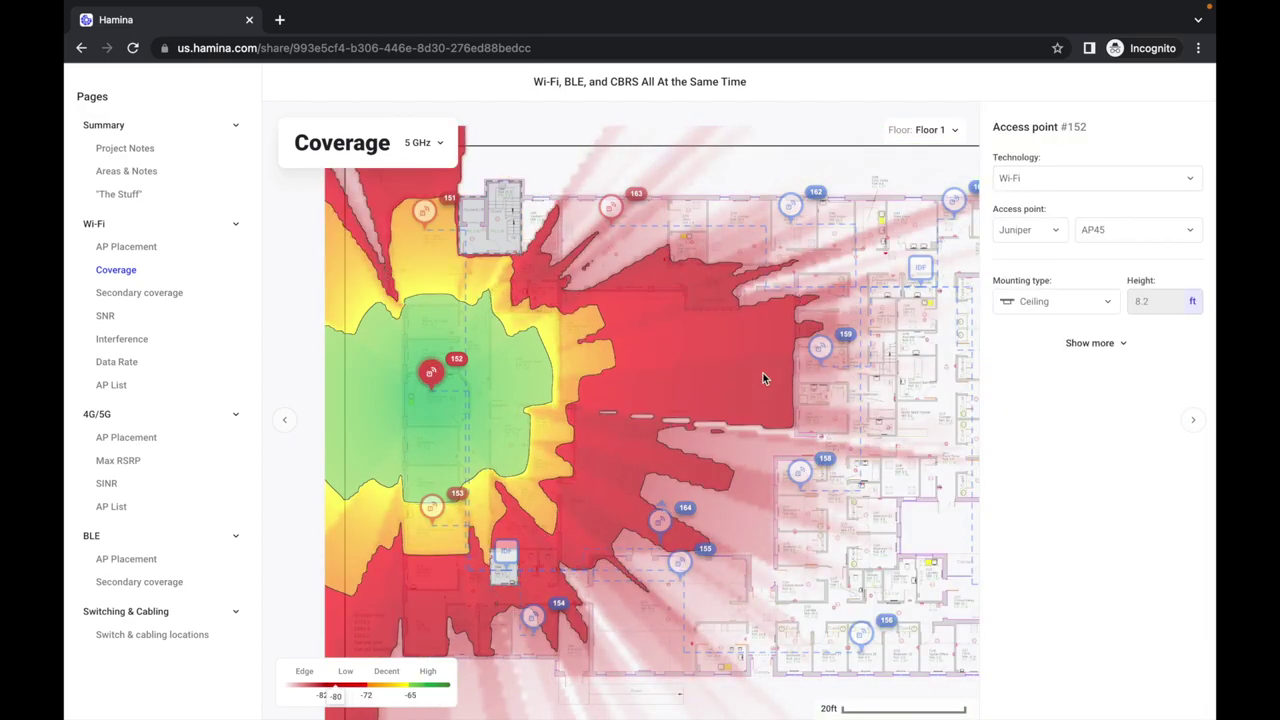
{"action": "left_click", "coordinate": [820, 349]}
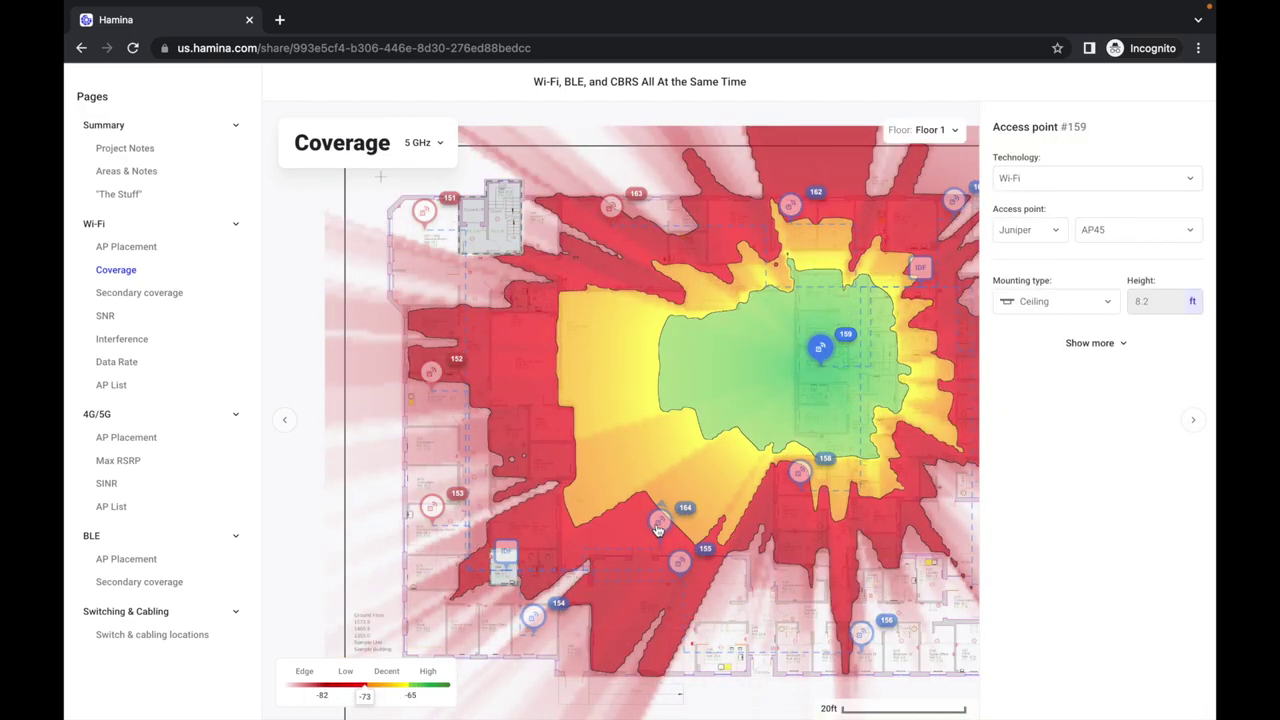
{"action": "left_click", "coordinate": [659, 520]}
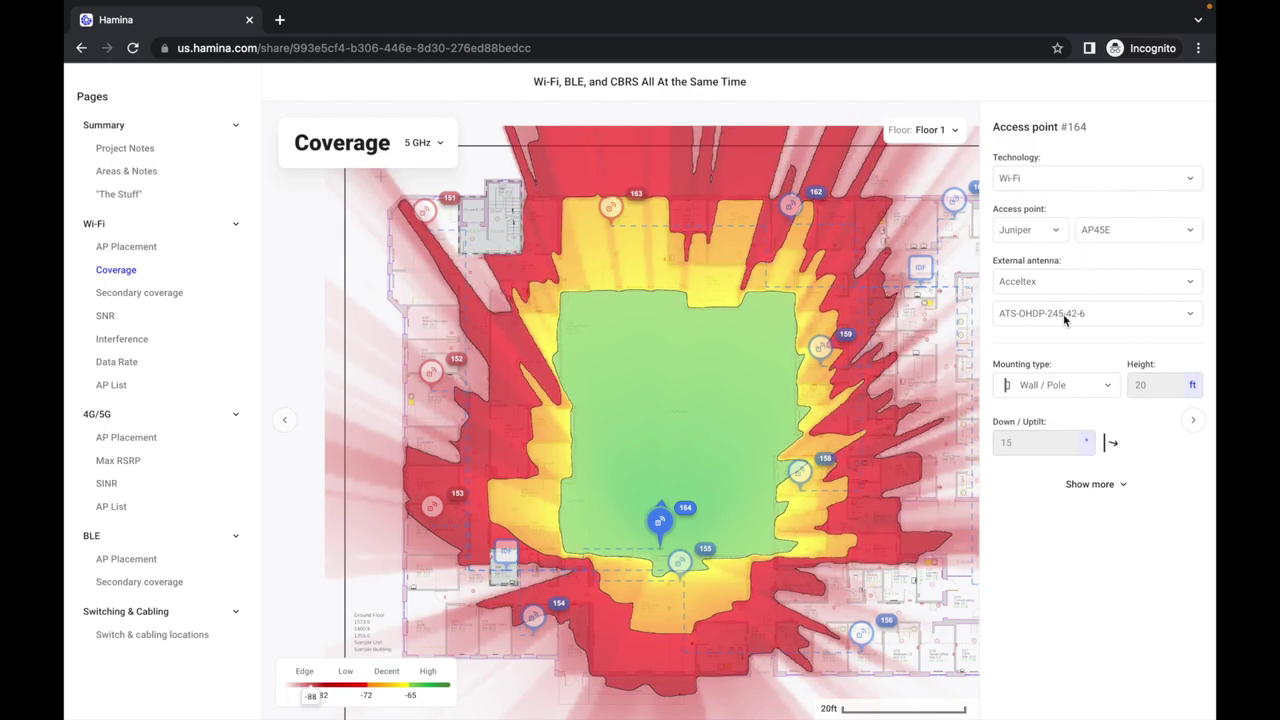
{"action": "left_click", "coordinate": [1108, 485]}
{"action": "scroll", "coordinate": [1070, 595], "scroll_direction": "down", "scroll_amount": 3}
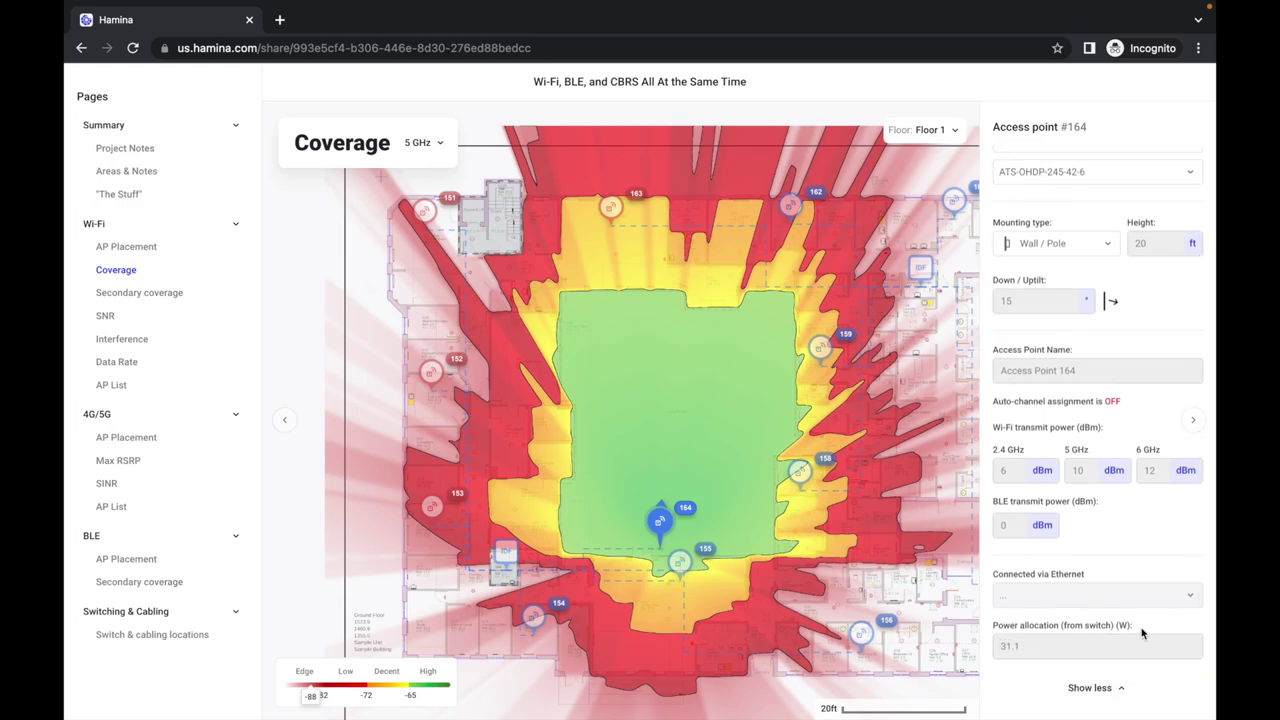
Step: Visit the BLE AP Placement and Switch & cabling pages, then return to the Hospital project editor
{"action": "left_click", "coordinate": [122, 562]}
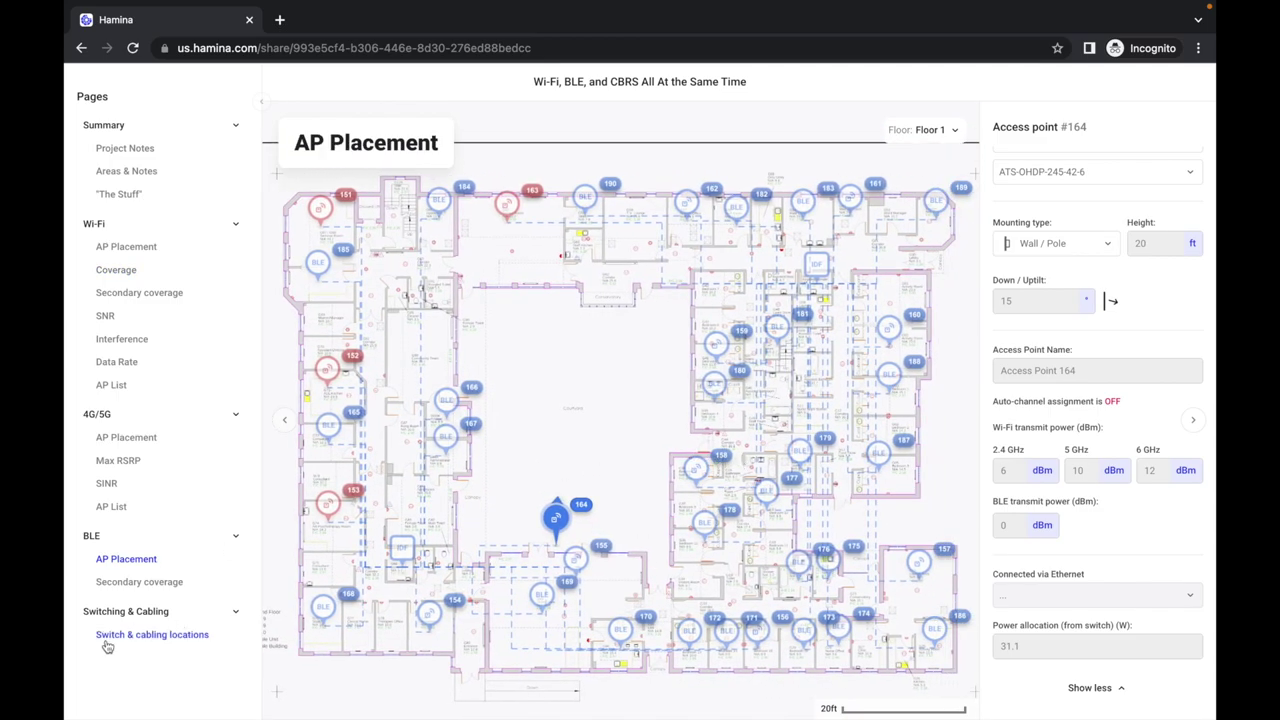
{"action": "left_click", "coordinate": [141, 636]}
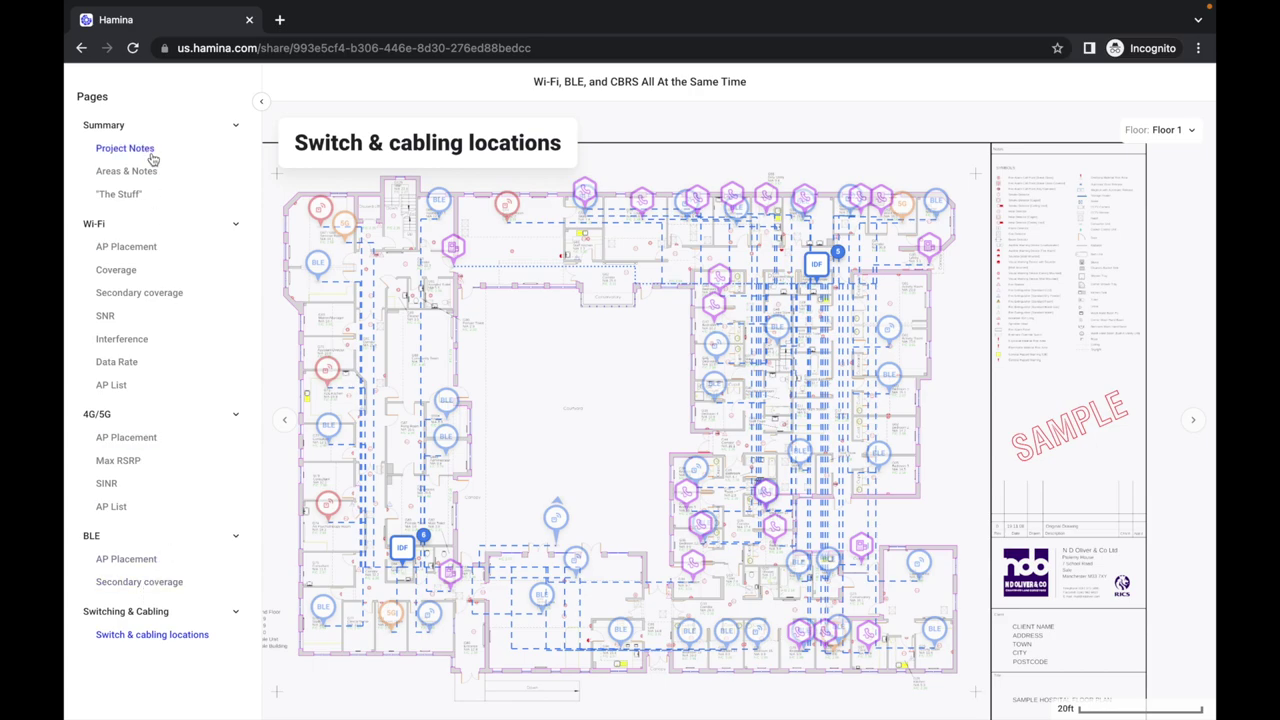
{"action": "left_click", "coordinate": [116, 270]}
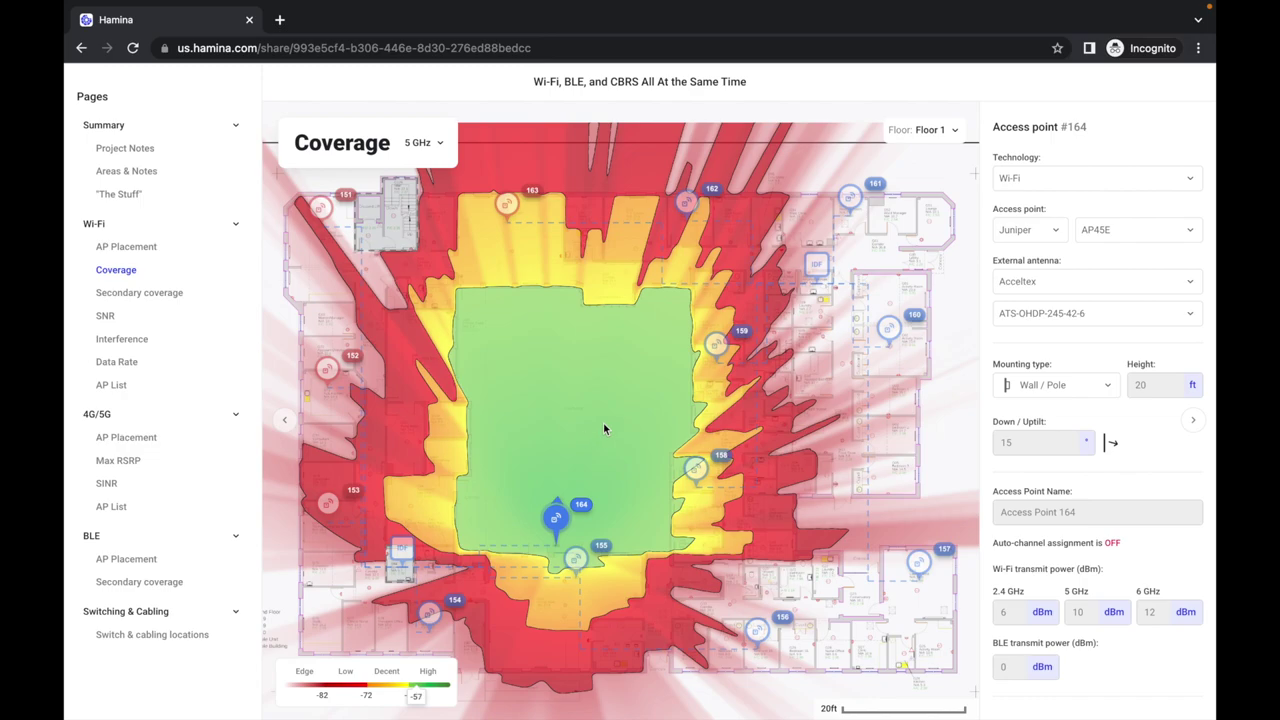
{"action": "key", "text": "ctrl+Left"}
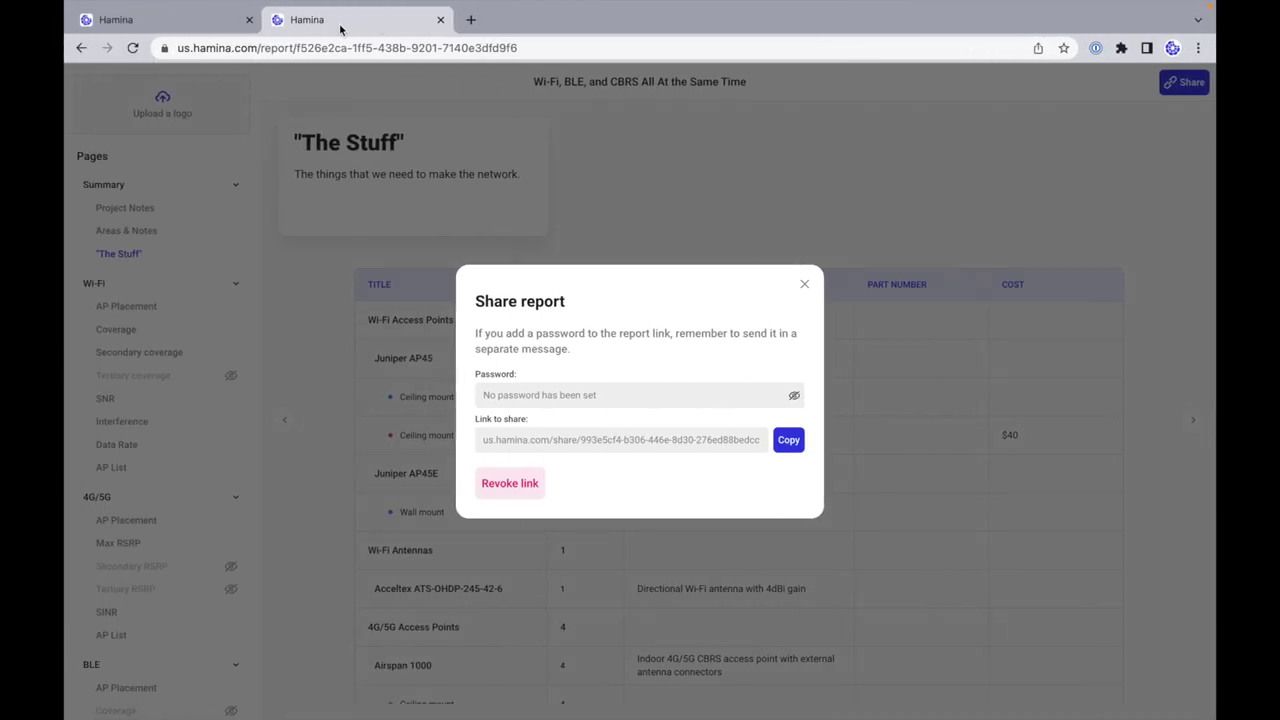
{"action": "left_click", "coordinate": [180, 20]}
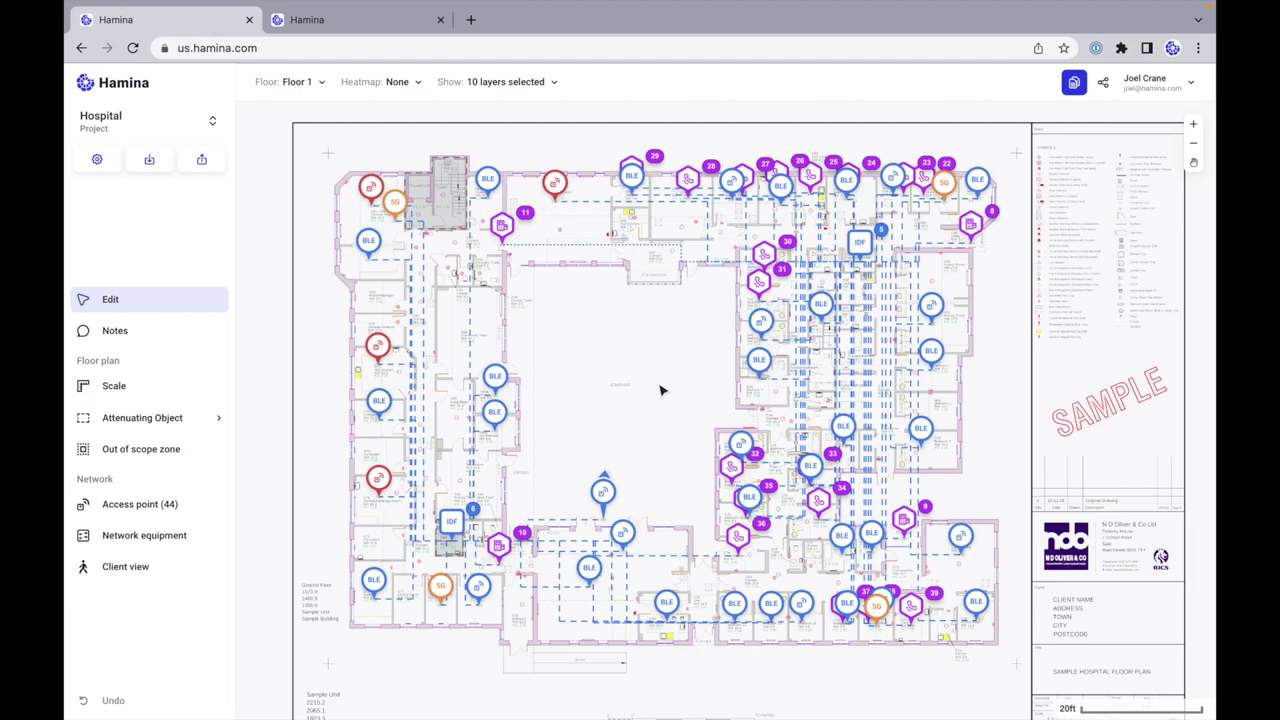